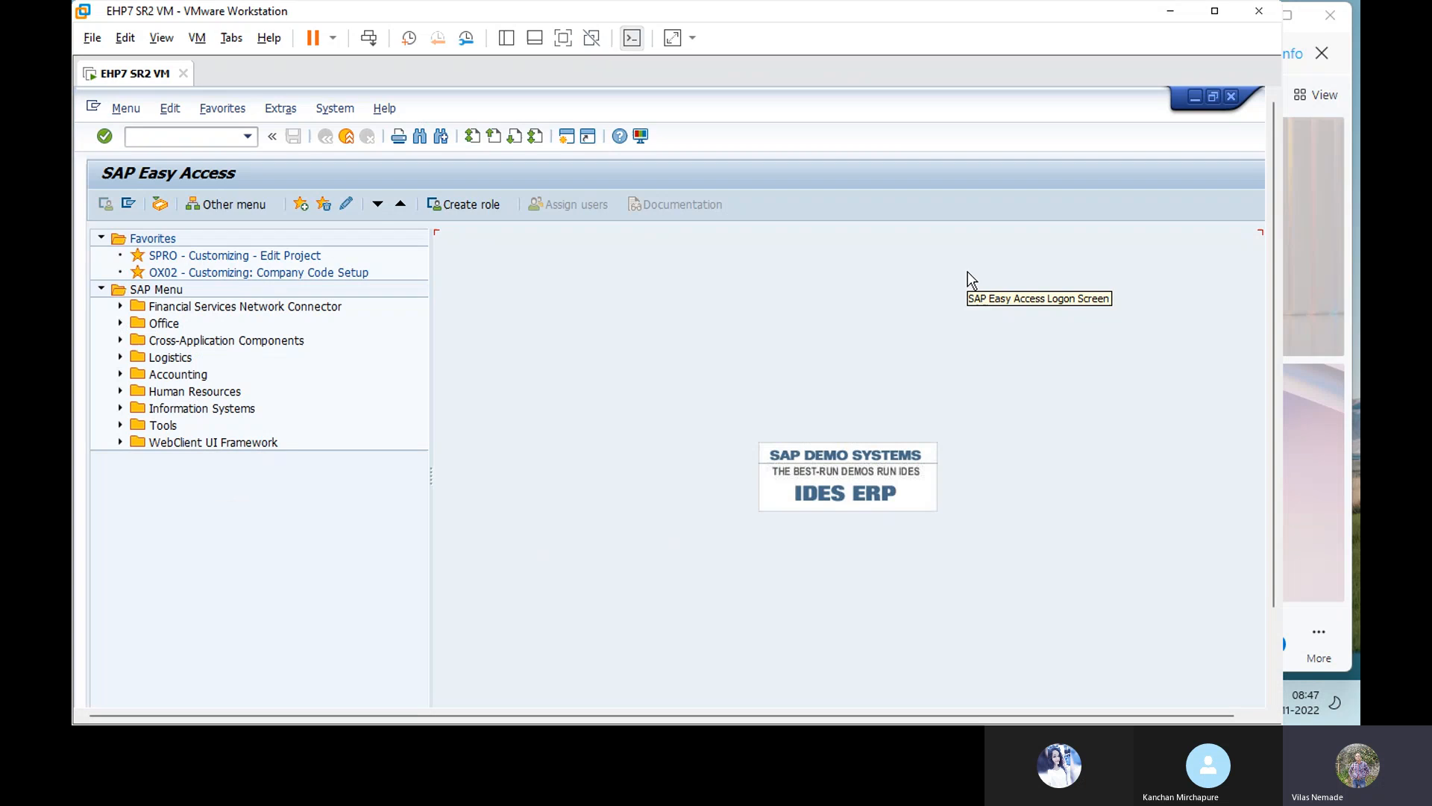
Step: Switch the VMware window to full screen so SAP Easy Access fills the display
{"action": "left_click", "coordinate": [562, 39]}
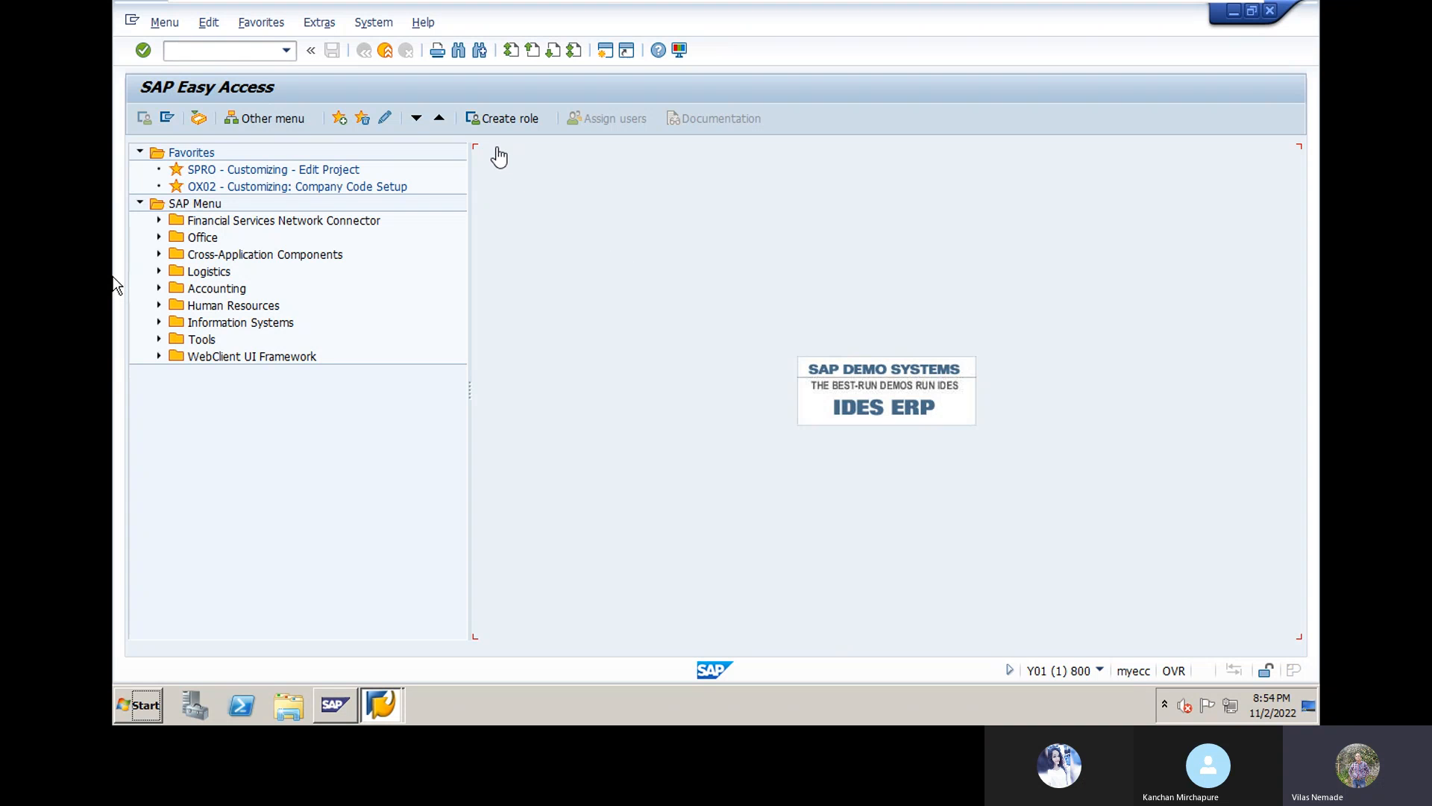
Step: Launch the SPRO Customizing - Edit Project favorite to reach Customizing: Execute Project
{"action": "left_click", "coordinate": [537, 264]}
{"action": "type", "text": "OBA7"}
{"action": "left_click", "coordinate": [194, 170]}
{"action": "double_click", "coordinate": [195, 170]}
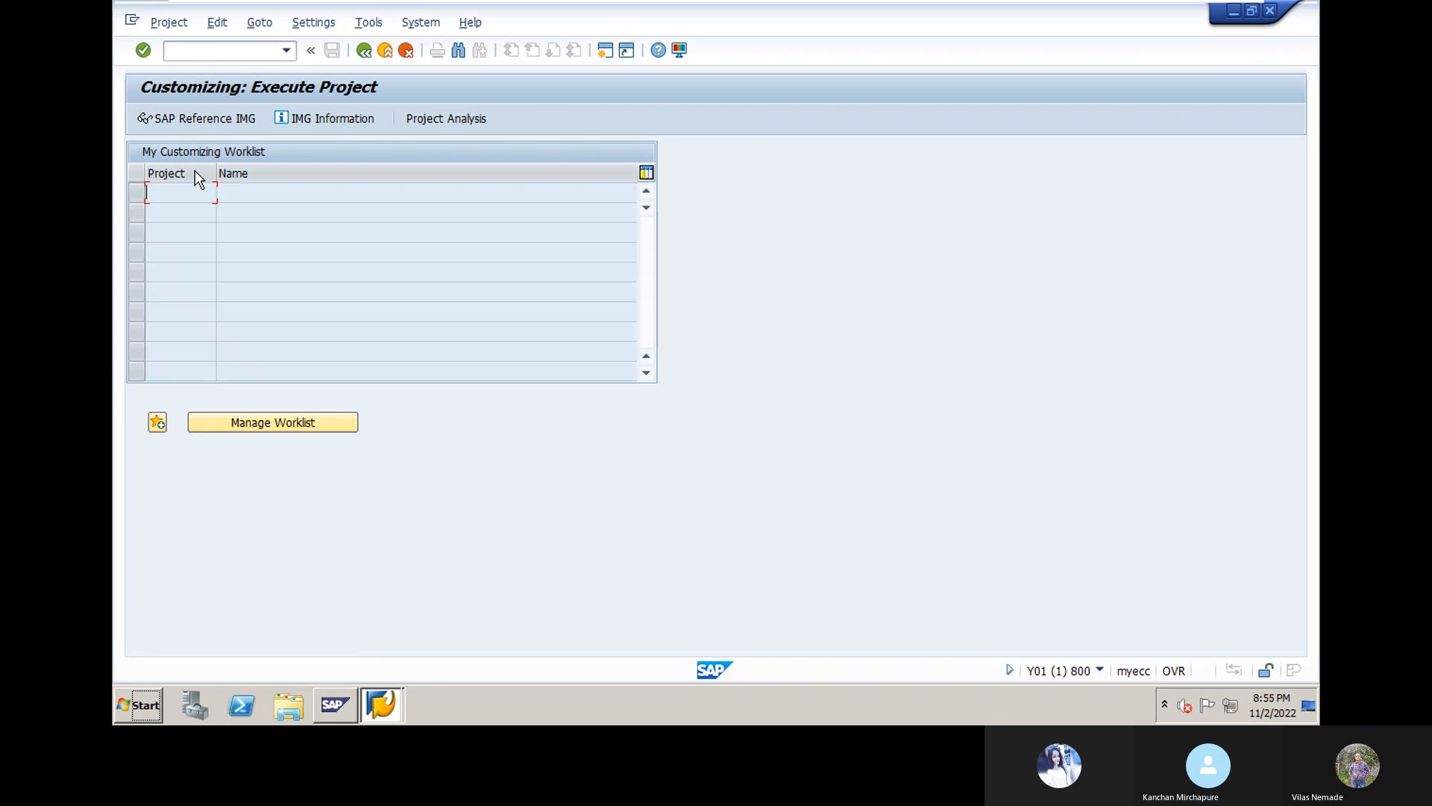
Step: Run Define Document Types under Financial Accounting Global Settings > Document > Document Header in the IMG
{"action": "left_click", "coordinate": [206, 120]}
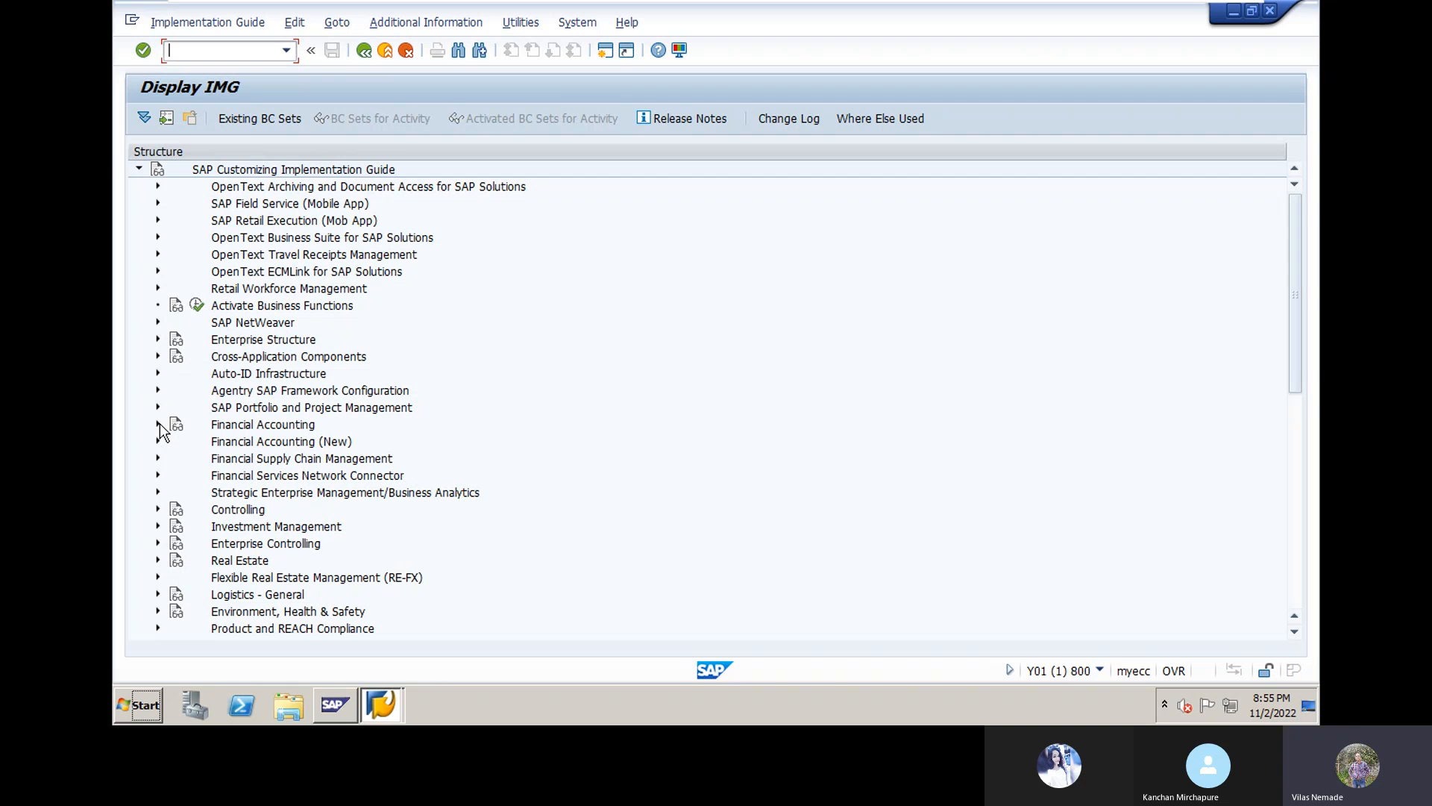
{"action": "left_click", "coordinate": [158, 423]}
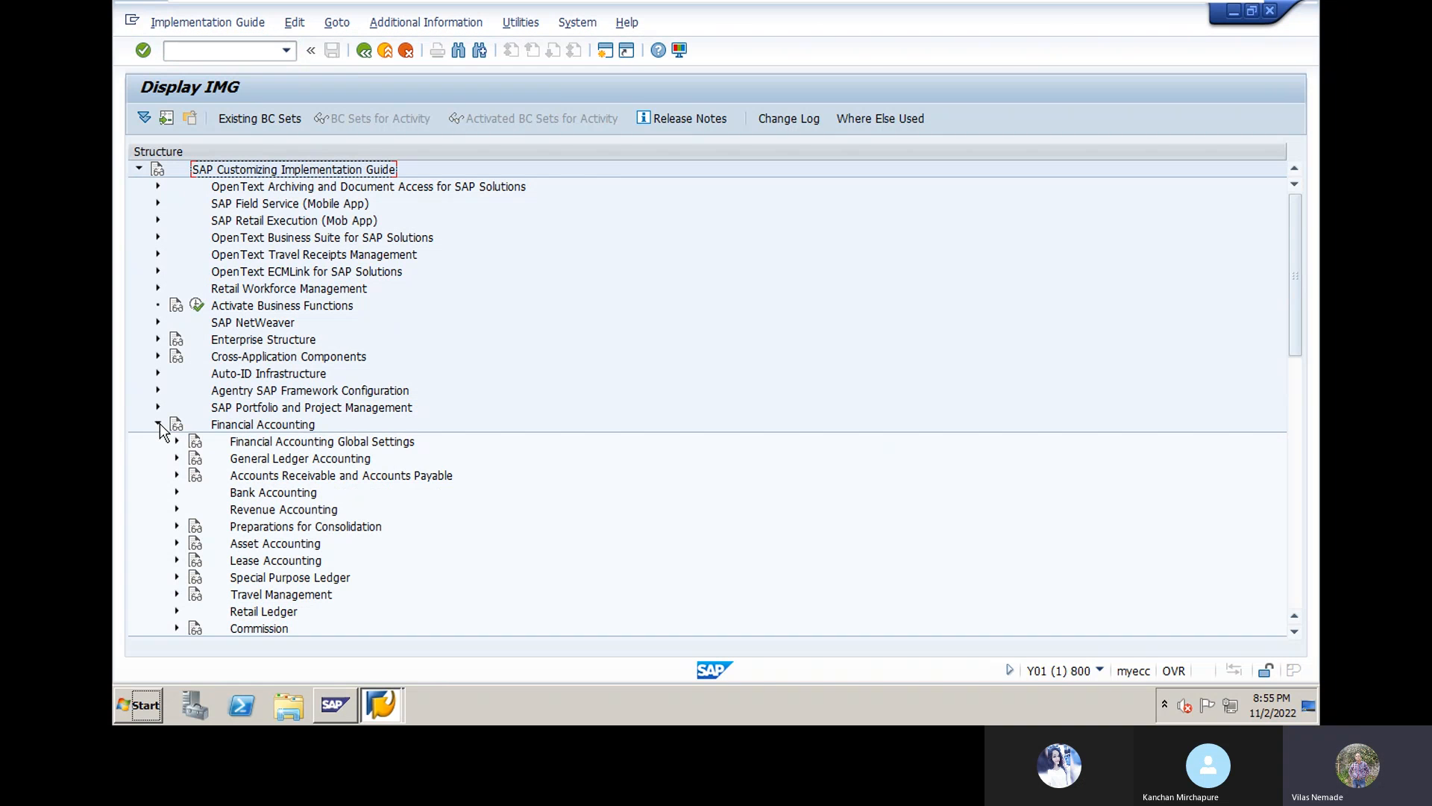
{"action": "left_click", "coordinate": [177, 441]}
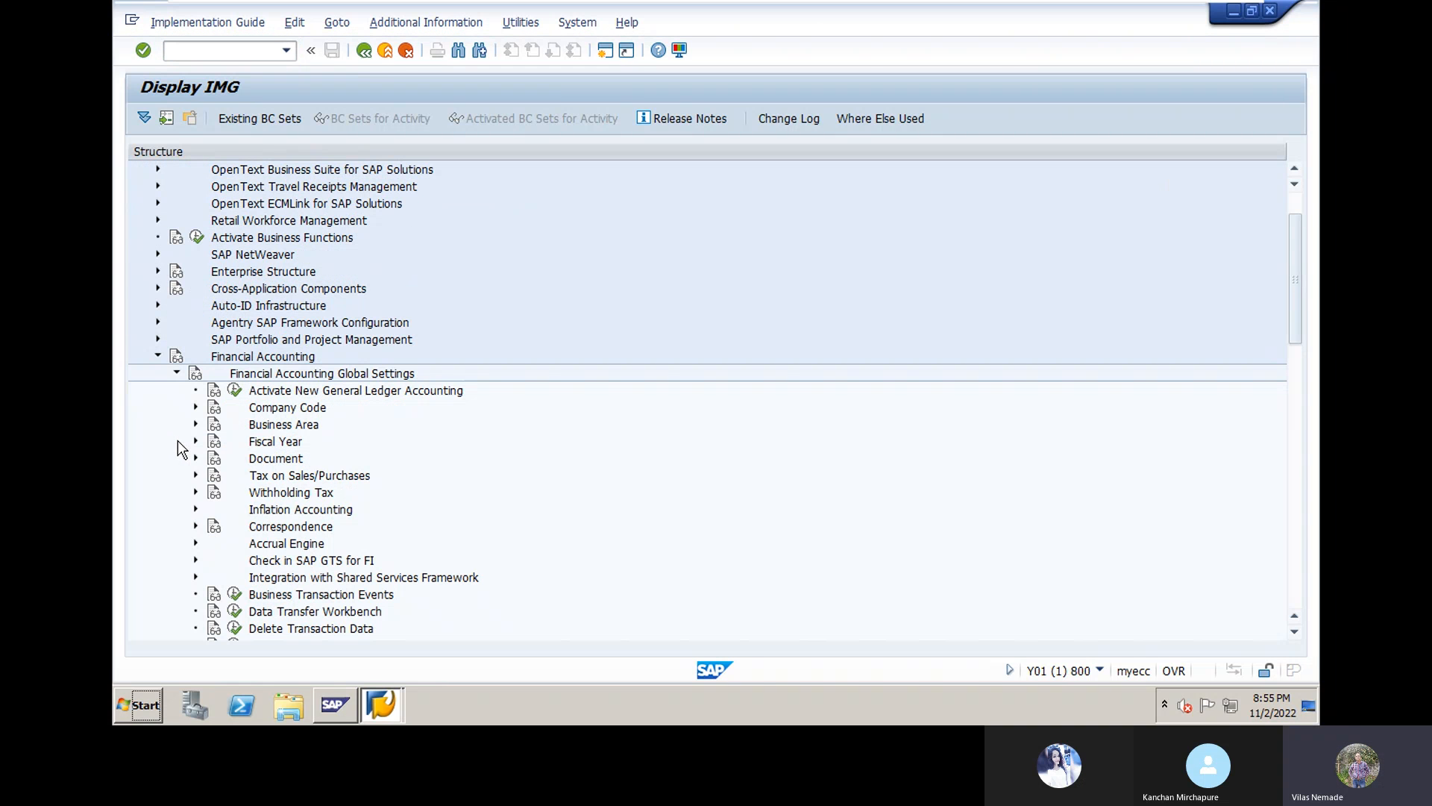
{"action": "left_click", "coordinate": [195, 458]}
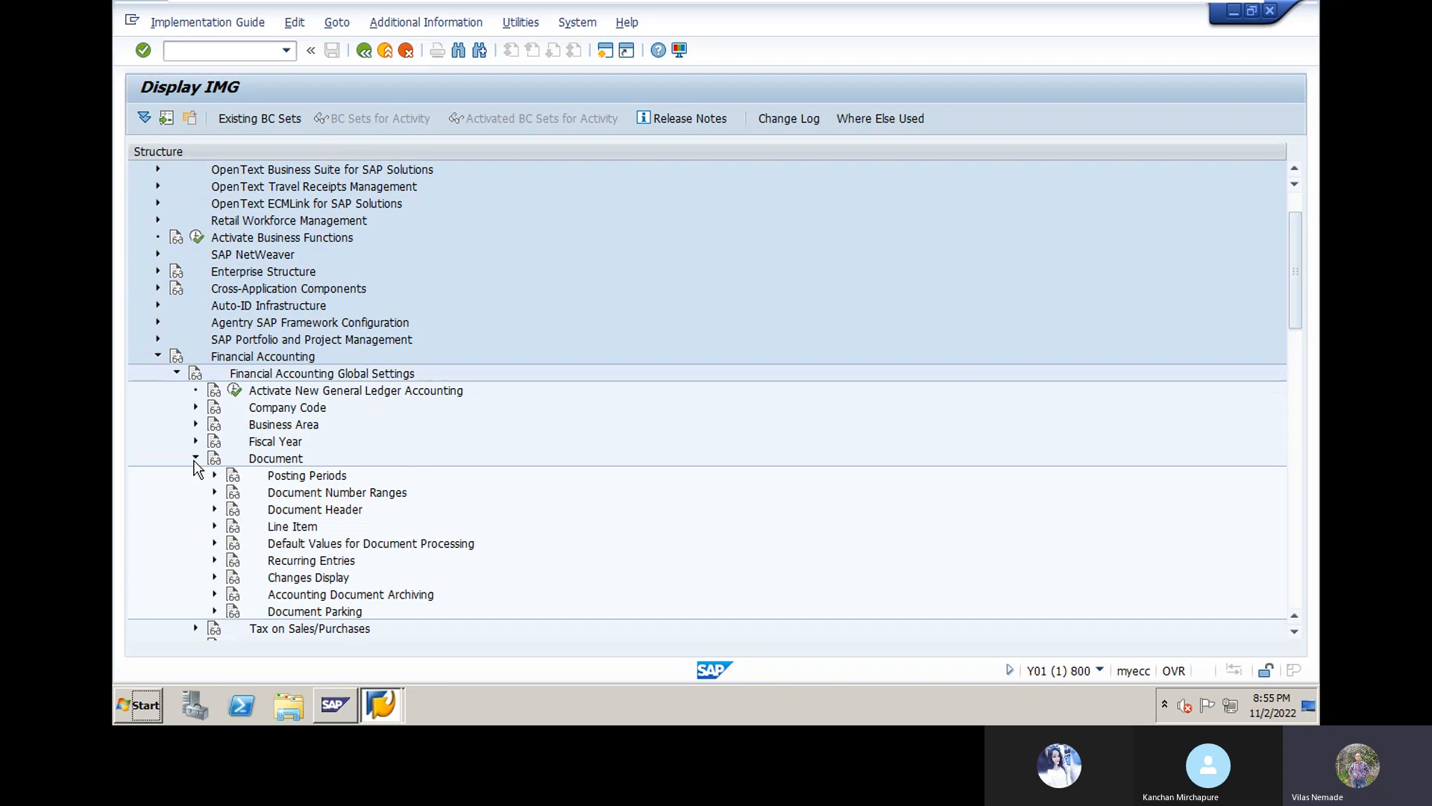
{"action": "left_click", "coordinate": [215, 509]}
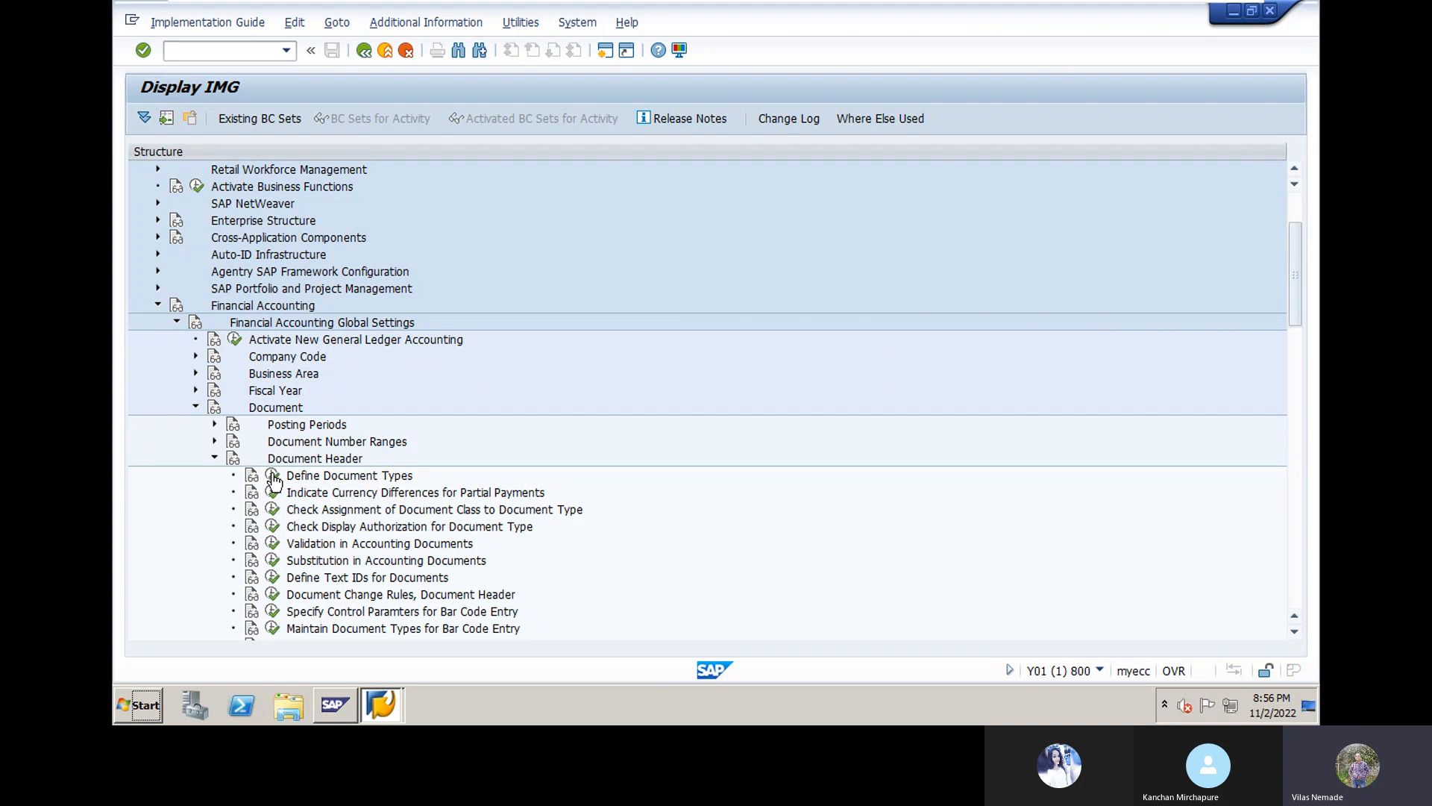
{"action": "left_click", "coordinate": [273, 476]}
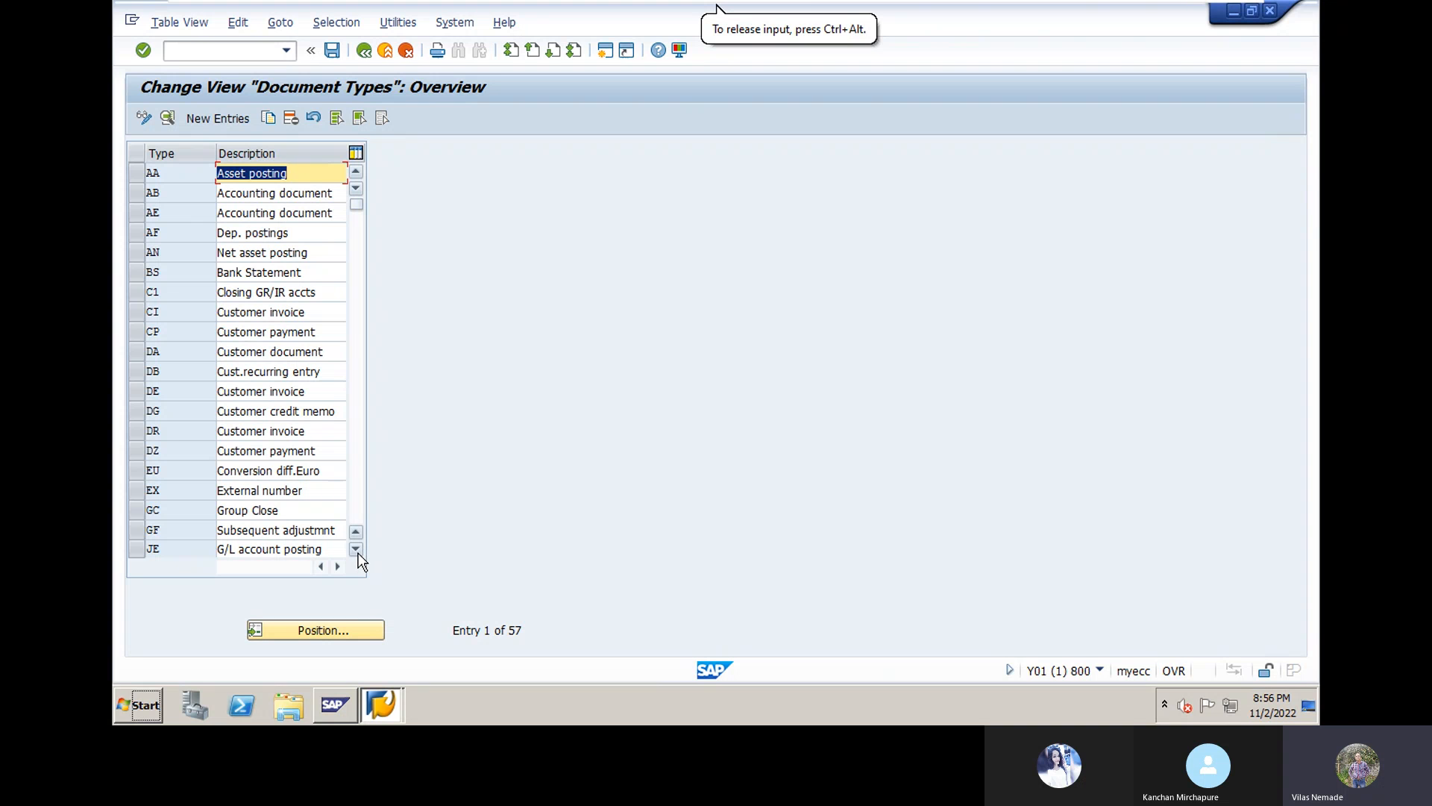
Step: Scroll the Document Types table and select the KA Vendor document row
{"action": "left_click_drag", "start_coordinate": [358, 553], "coordinate": [358, 554]}
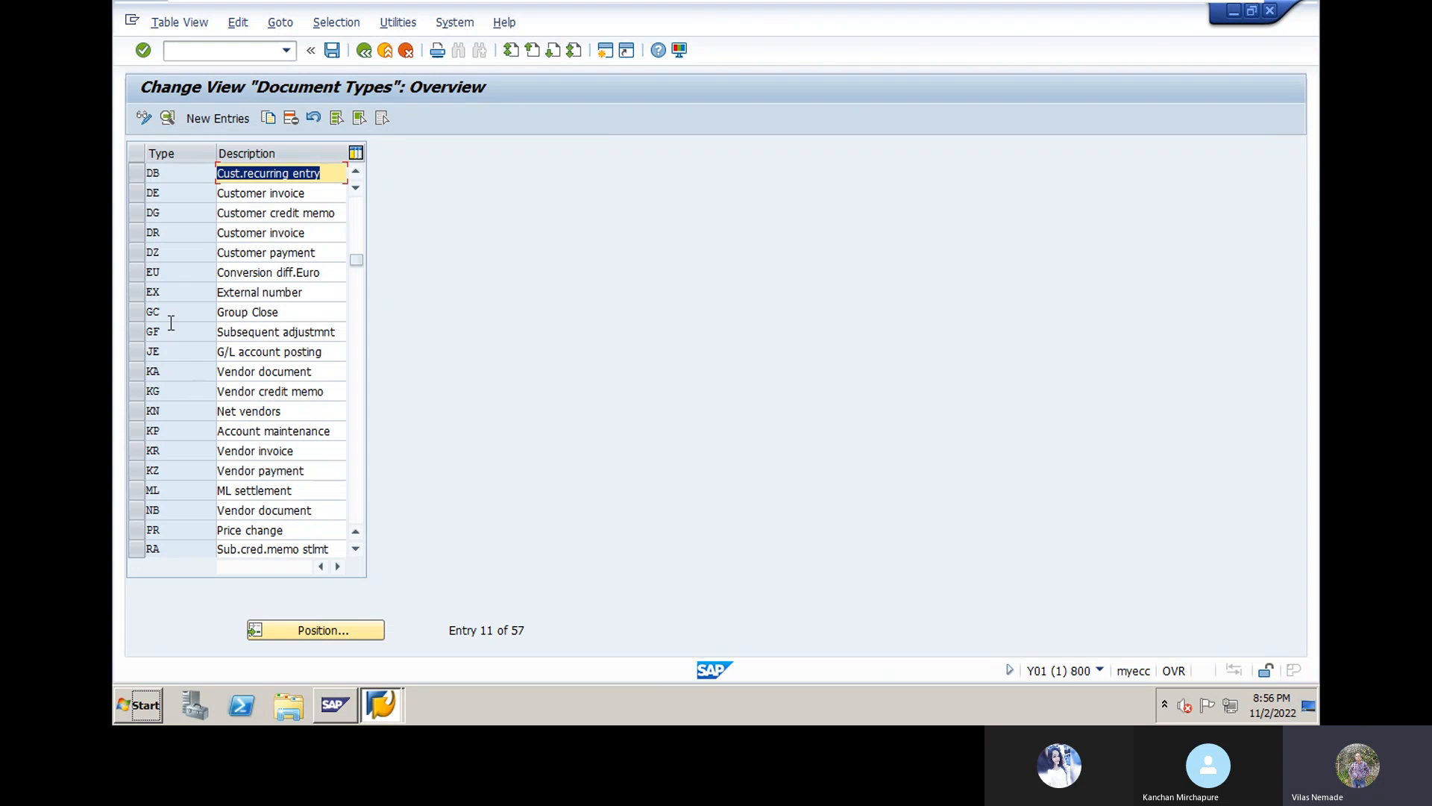
{"action": "left_click", "coordinate": [137, 373]}
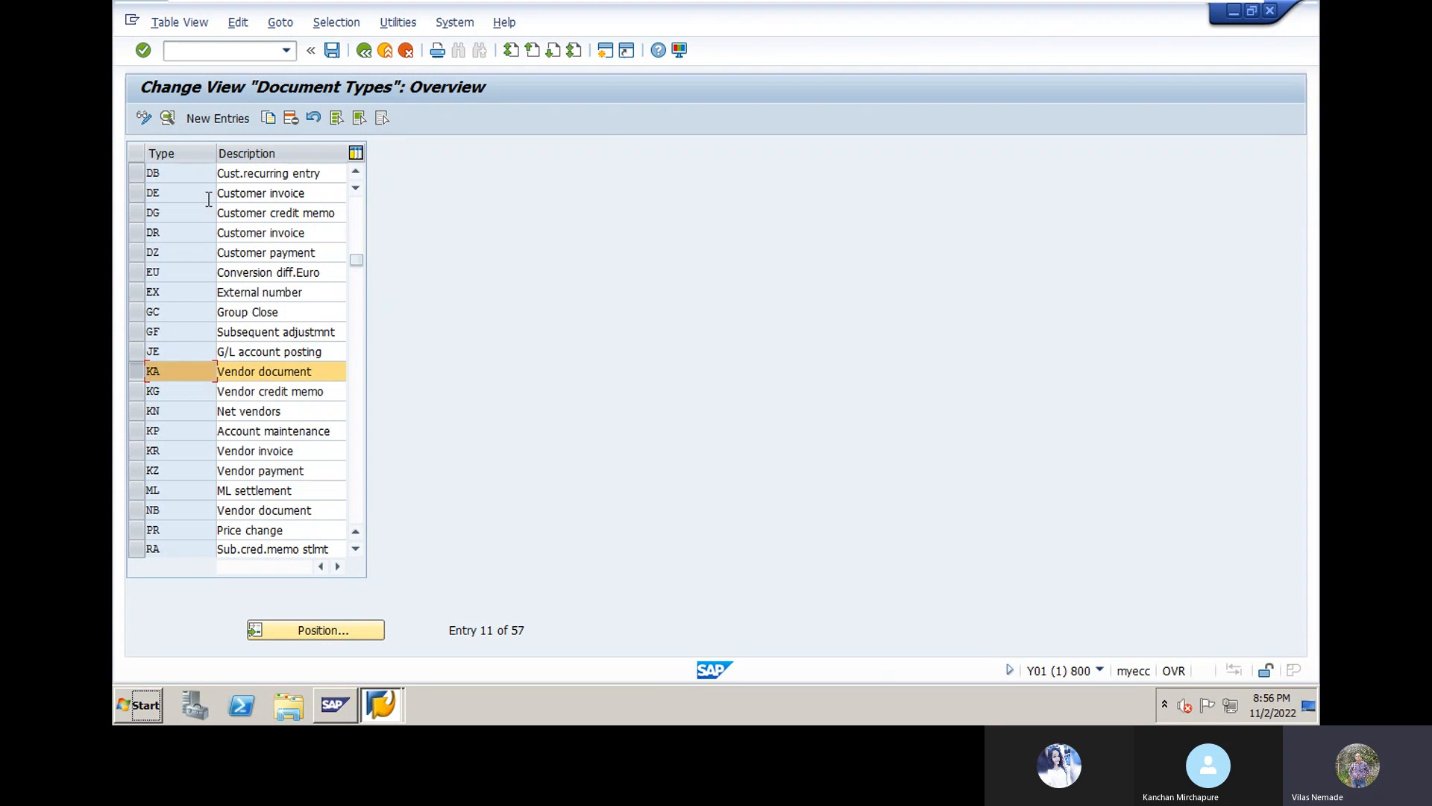
Step: Open the details screen of document type KA Vendor document
{"action": "double_click", "coordinate": [155, 373]}
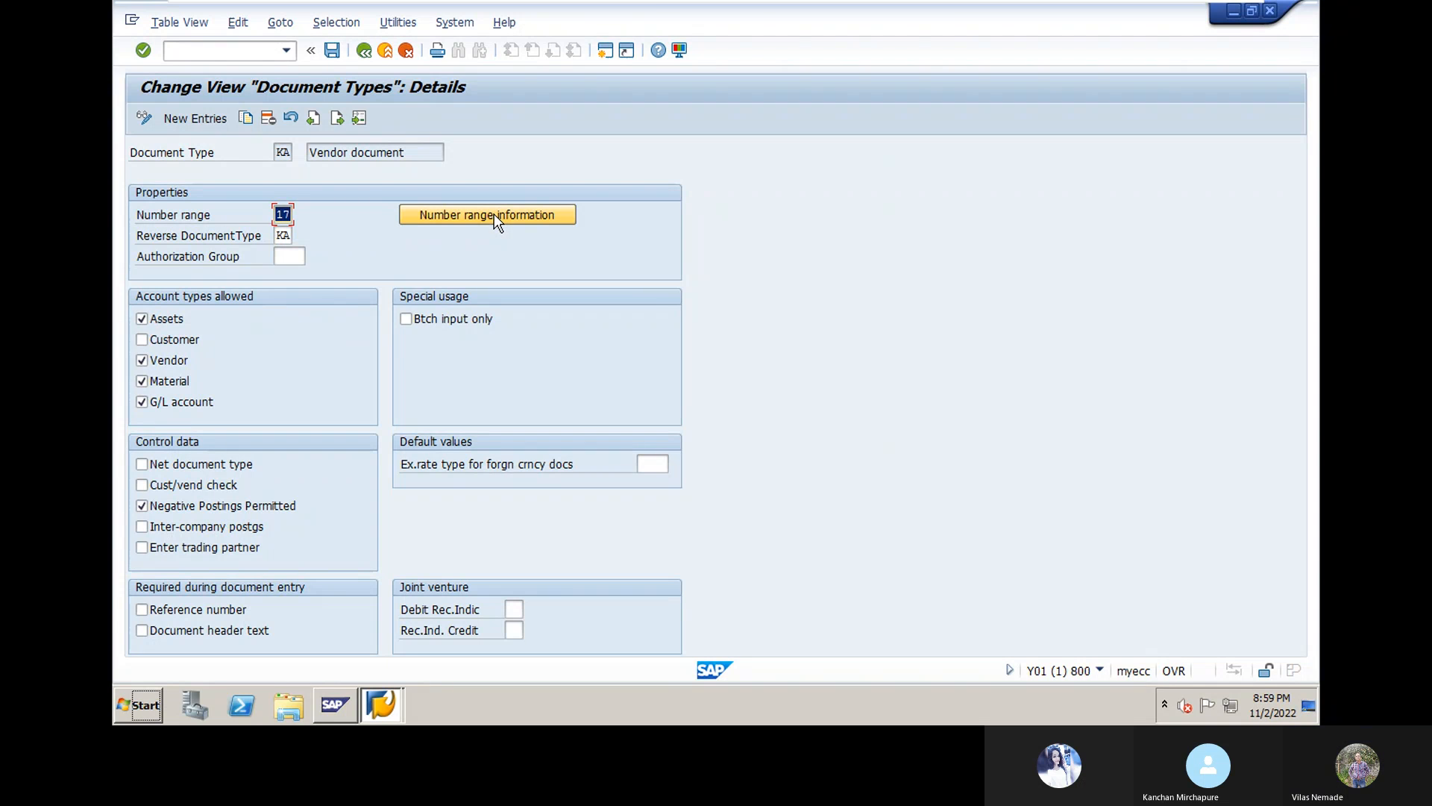
{"action": "mouse_move", "coordinate": [762, 2]}
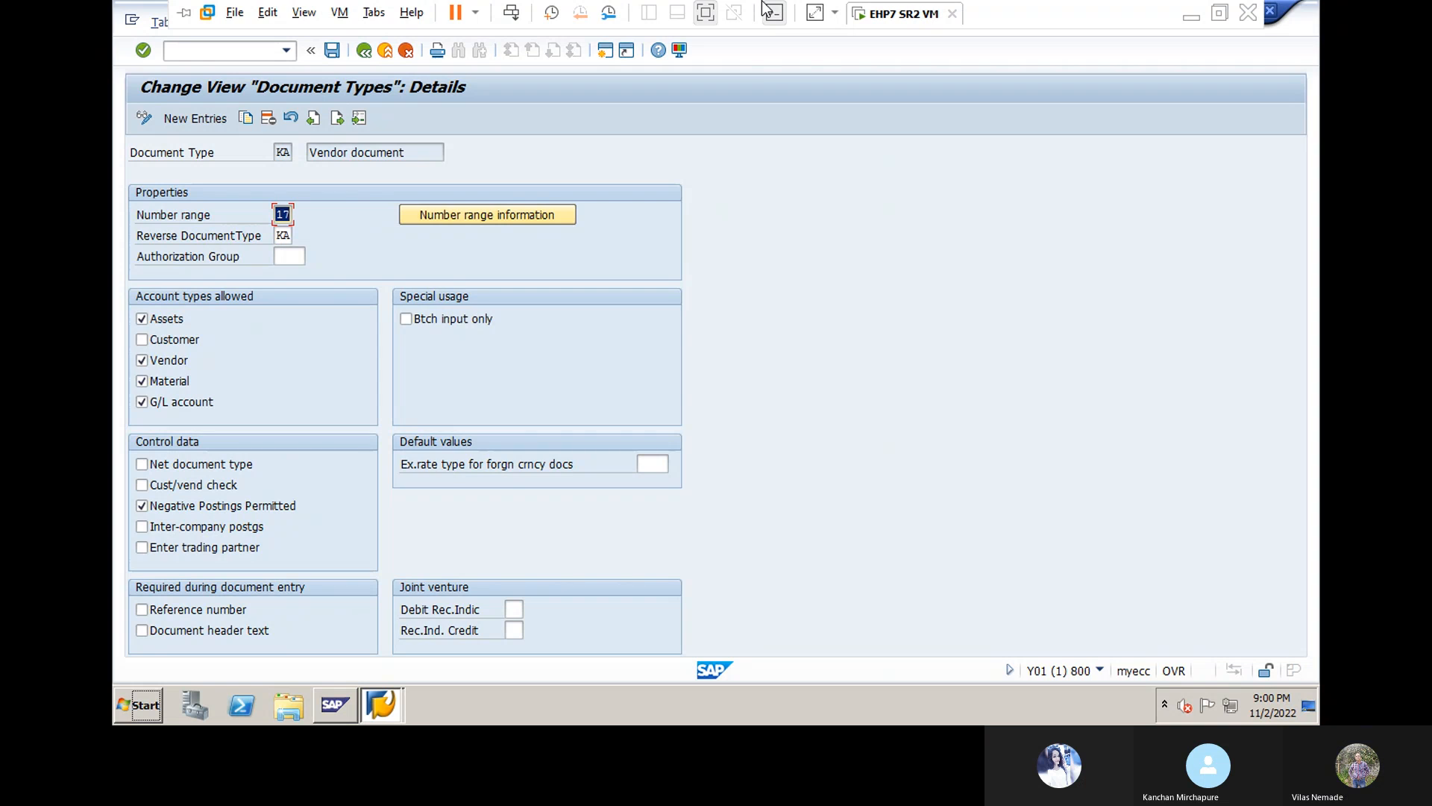
{"action": "key", "text": "alt+Tab"}
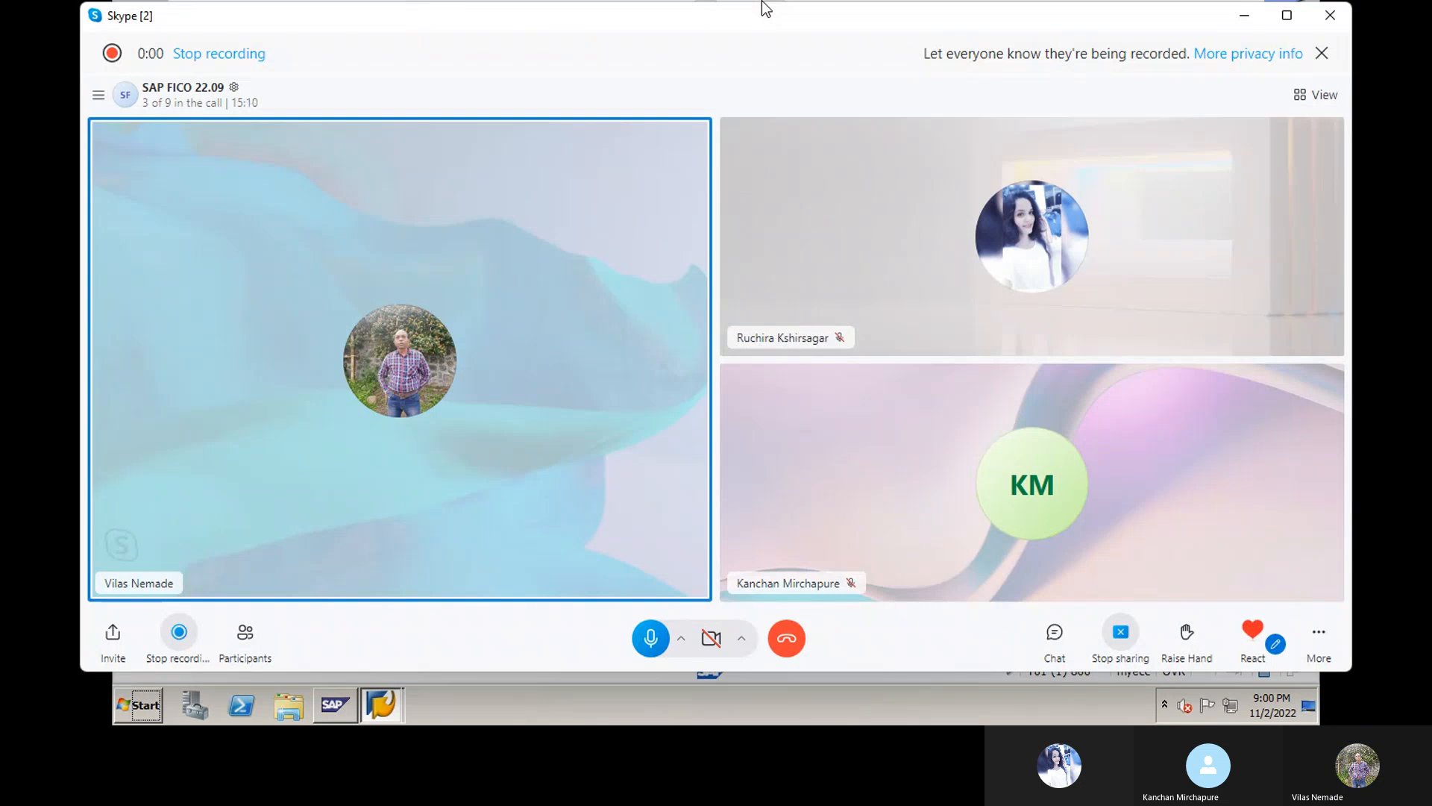
{"action": "key", "text": "alt+Tab"}
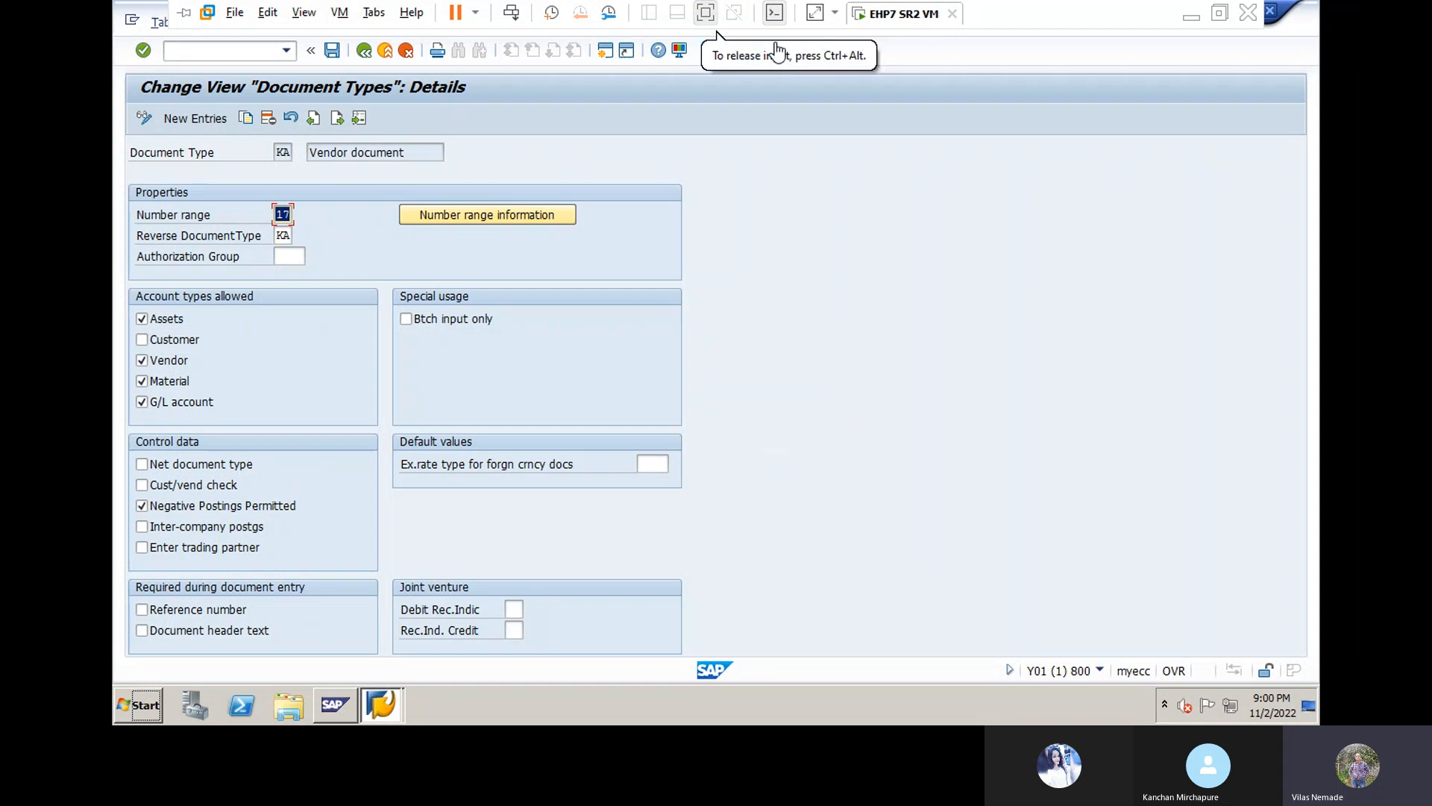
Step: Open accounting document number range maintenance for company code DN10
{"action": "left_click", "coordinate": [490, 216]}
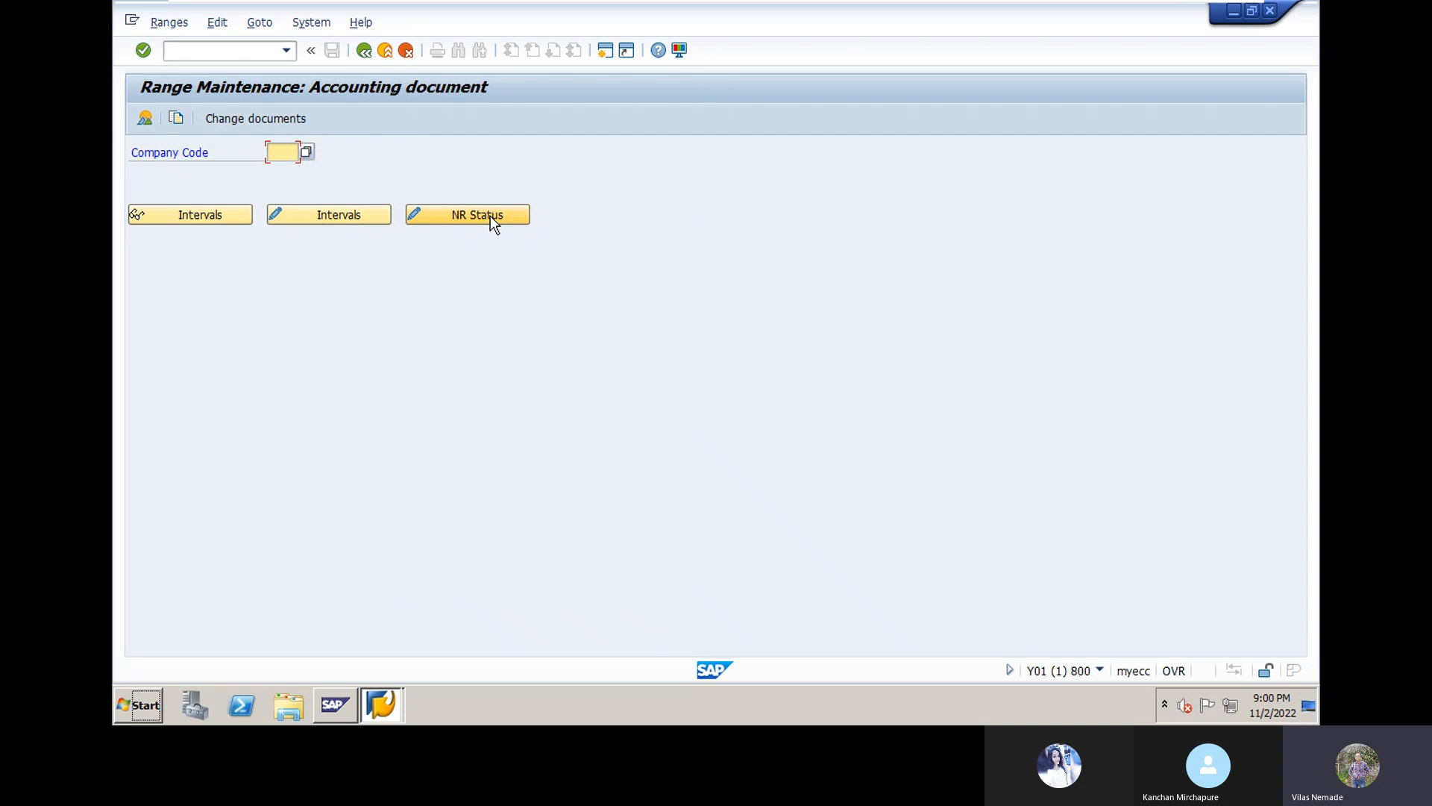
{"action": "type", "text": "DN10"}
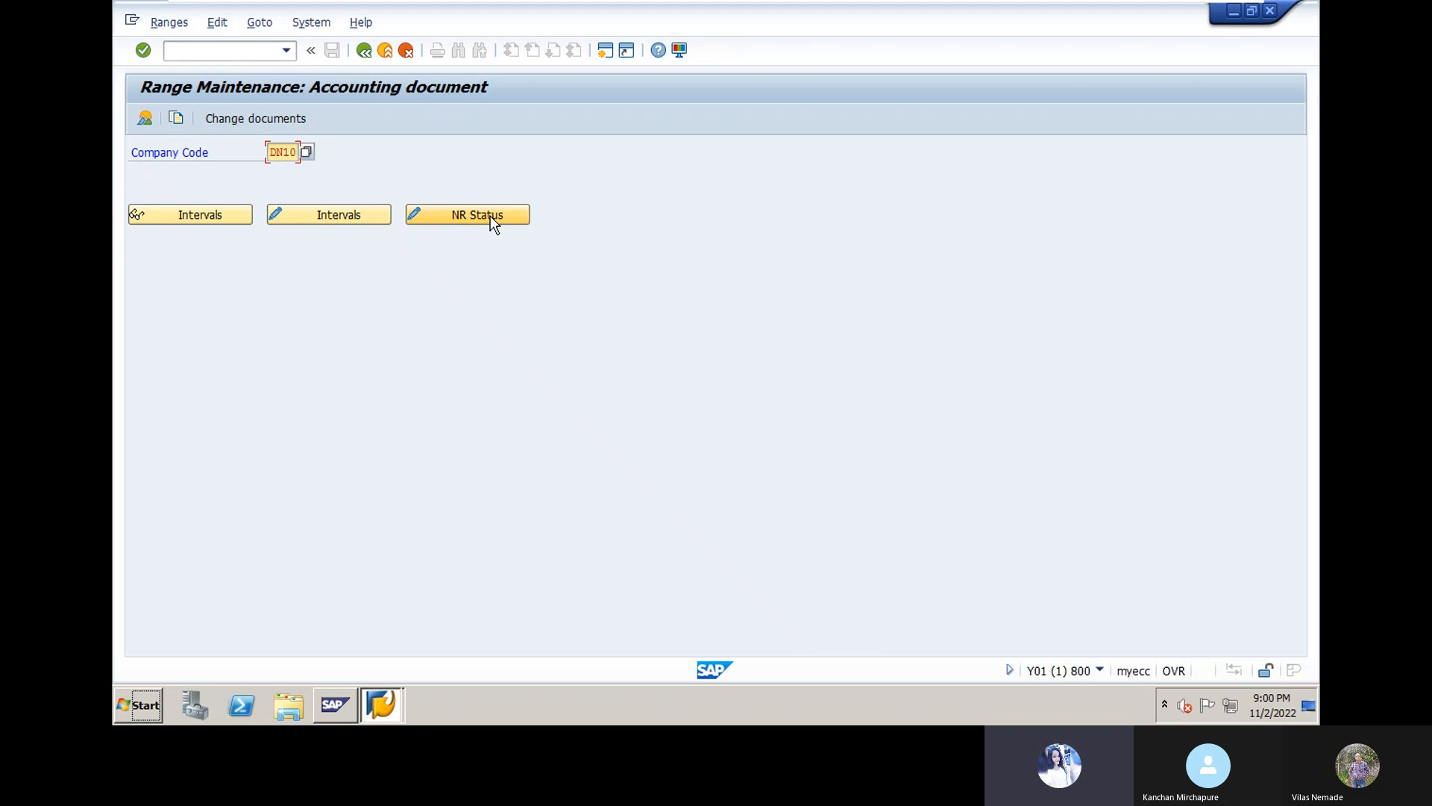
{"action": "left_click", "coordinate": [366, 51]}
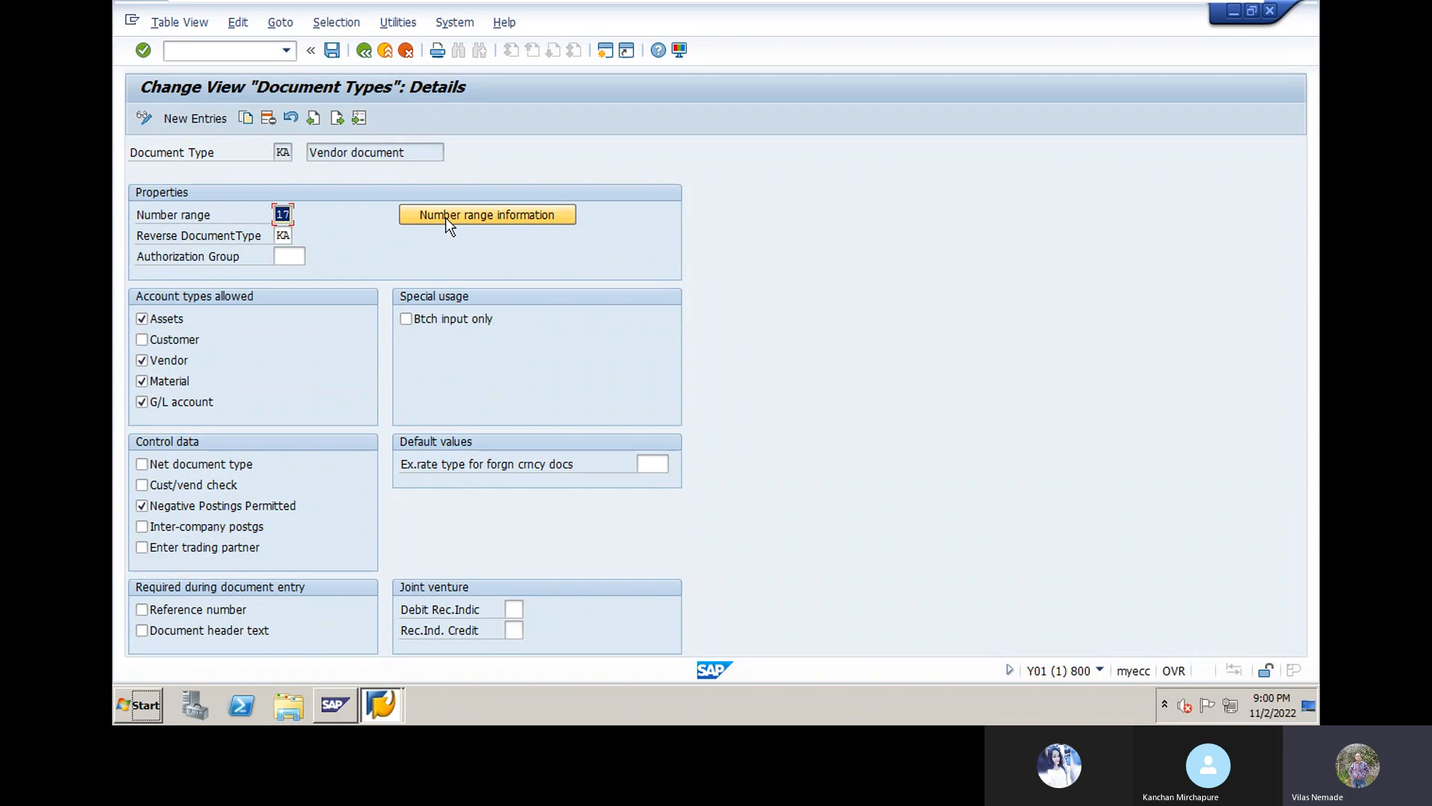
{"action": "left_click", "coordinate": [445, 217]}
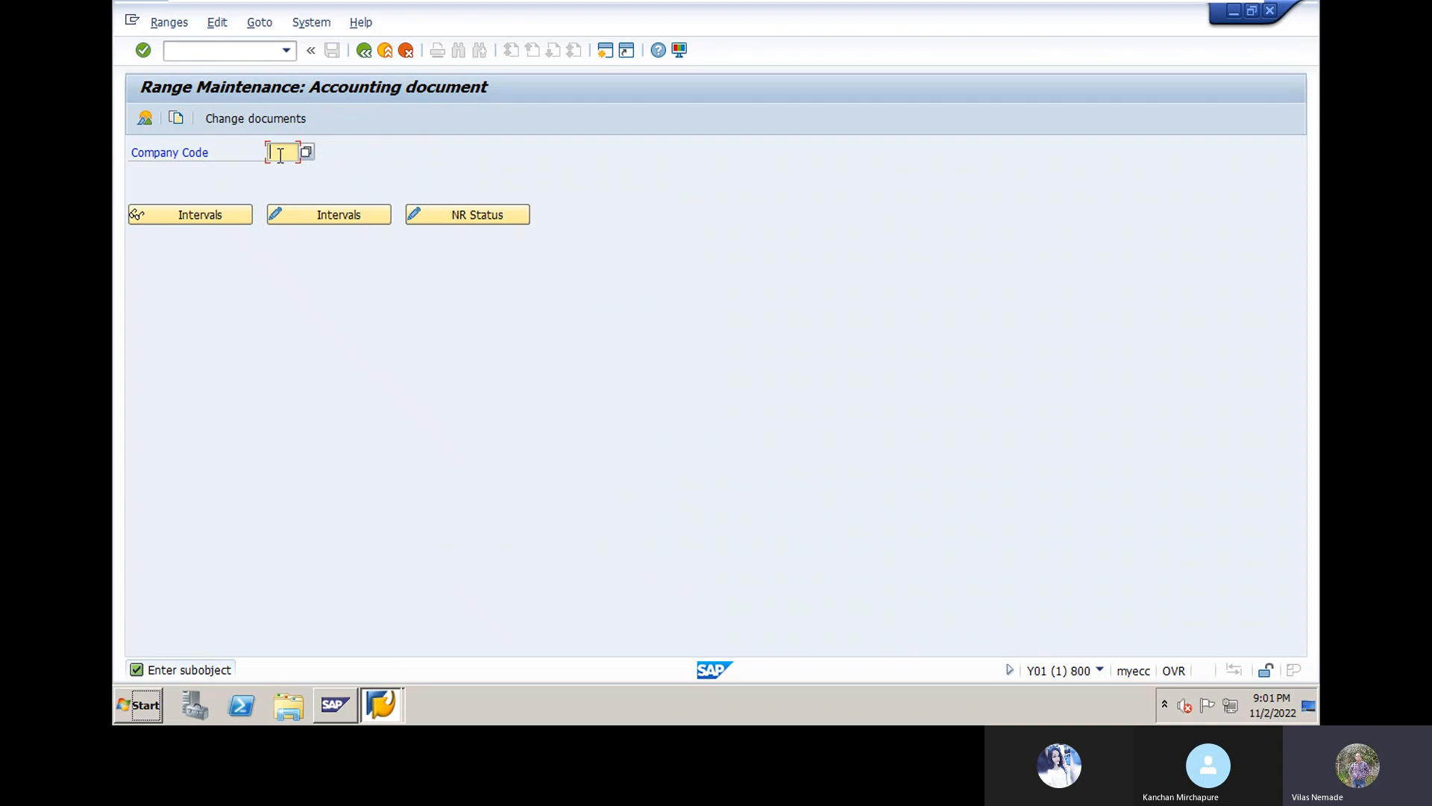
{"action": "type", "text": "DN10"}
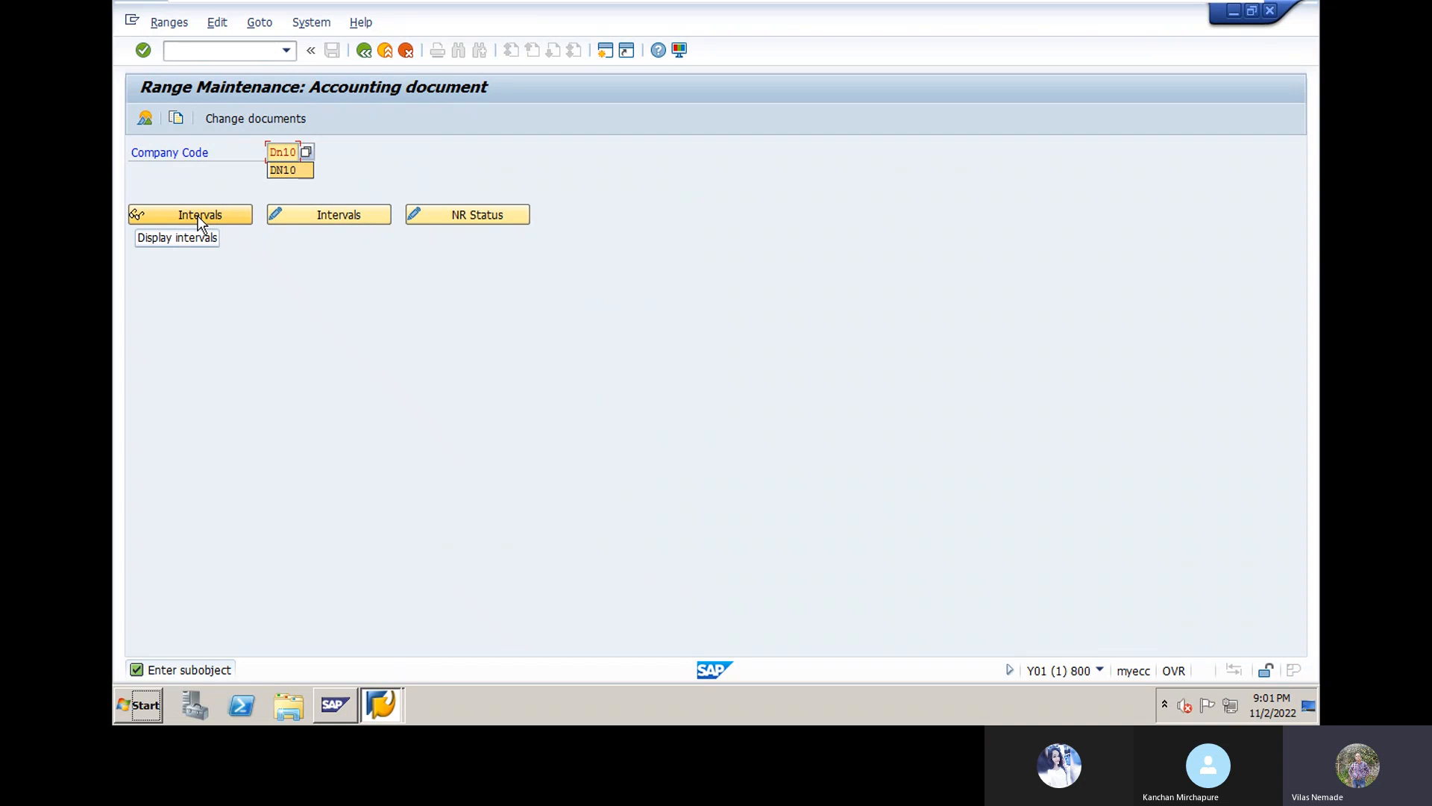
Step: Open the DN10 intervals for editing and insert a blank row above interval 01
{"action": "left_click", "coordinate": [335, 221]}
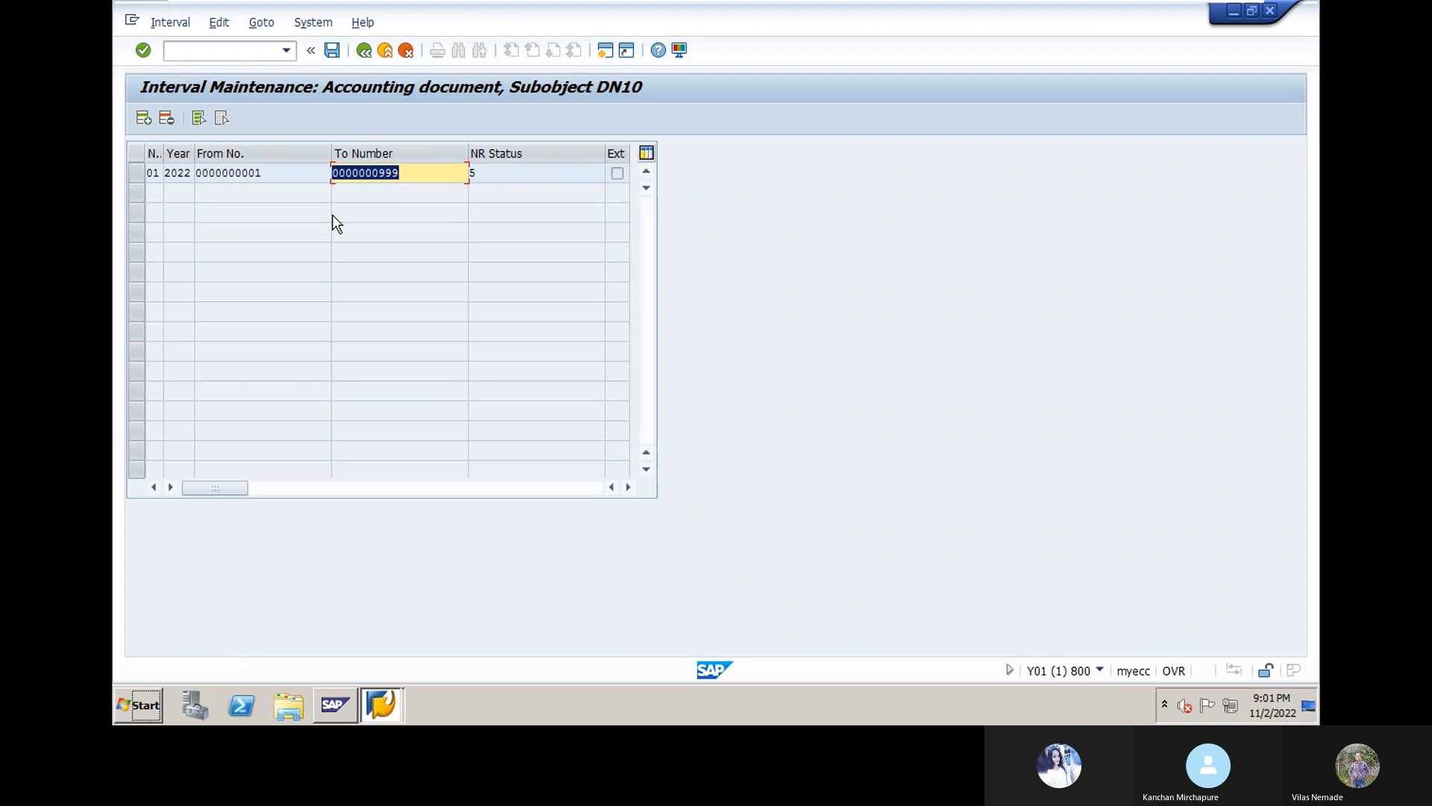
{"action": "left_click", "coordinate": [414, 172]}
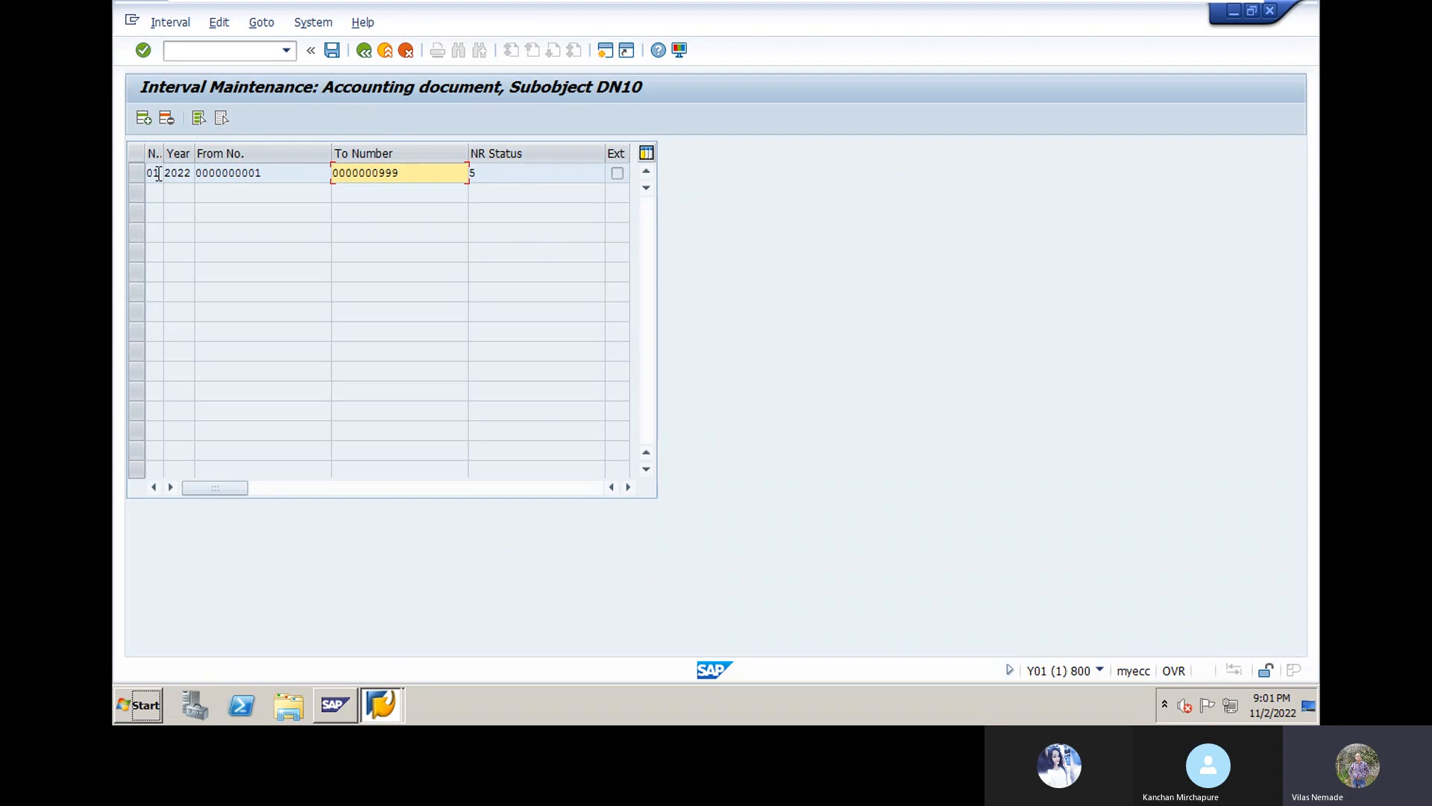
{"action": "left_click", "coordinate": [492, 174]}
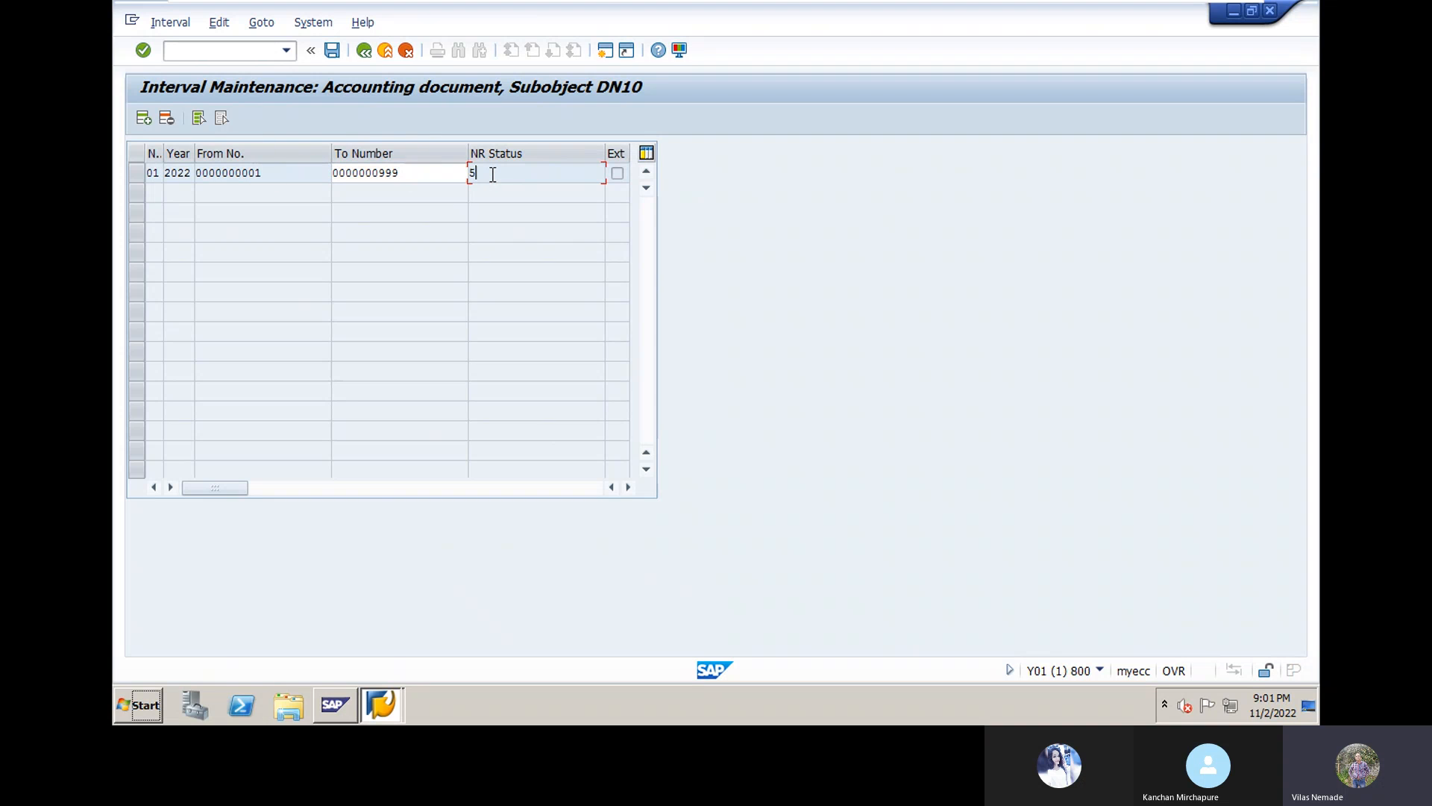
{"action": "left_click", "coordinate": [145, 119]}
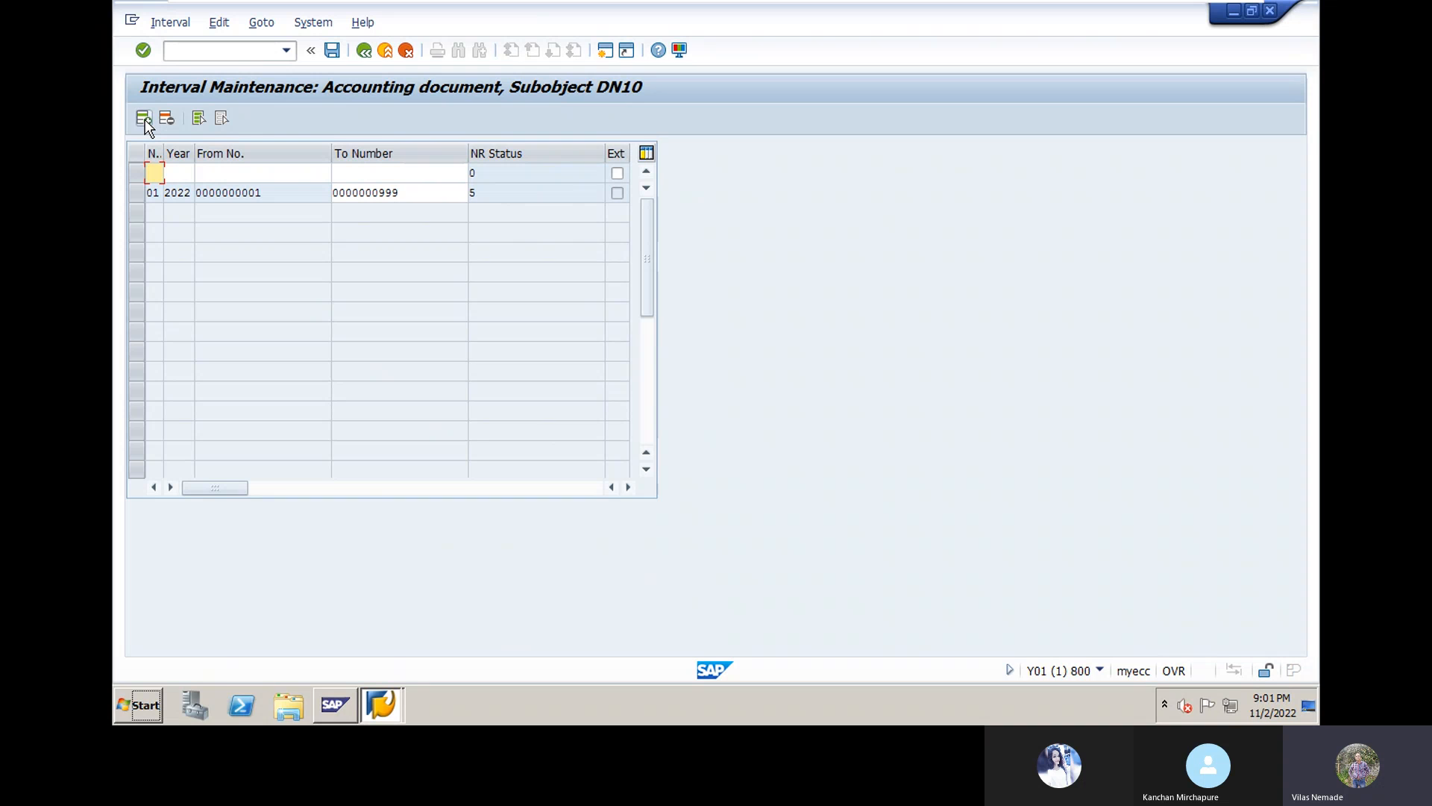
Step: Enter interval 17 for year 2022, numbers 1000 to 1999, and confirm
{"action": "type", "text": "17"}
{"action": "left_click", "coordinate": [182, 175]}
{"action": "type", "text": "2022"}
{"action": "left_click", "coordinate": [209, 169]}
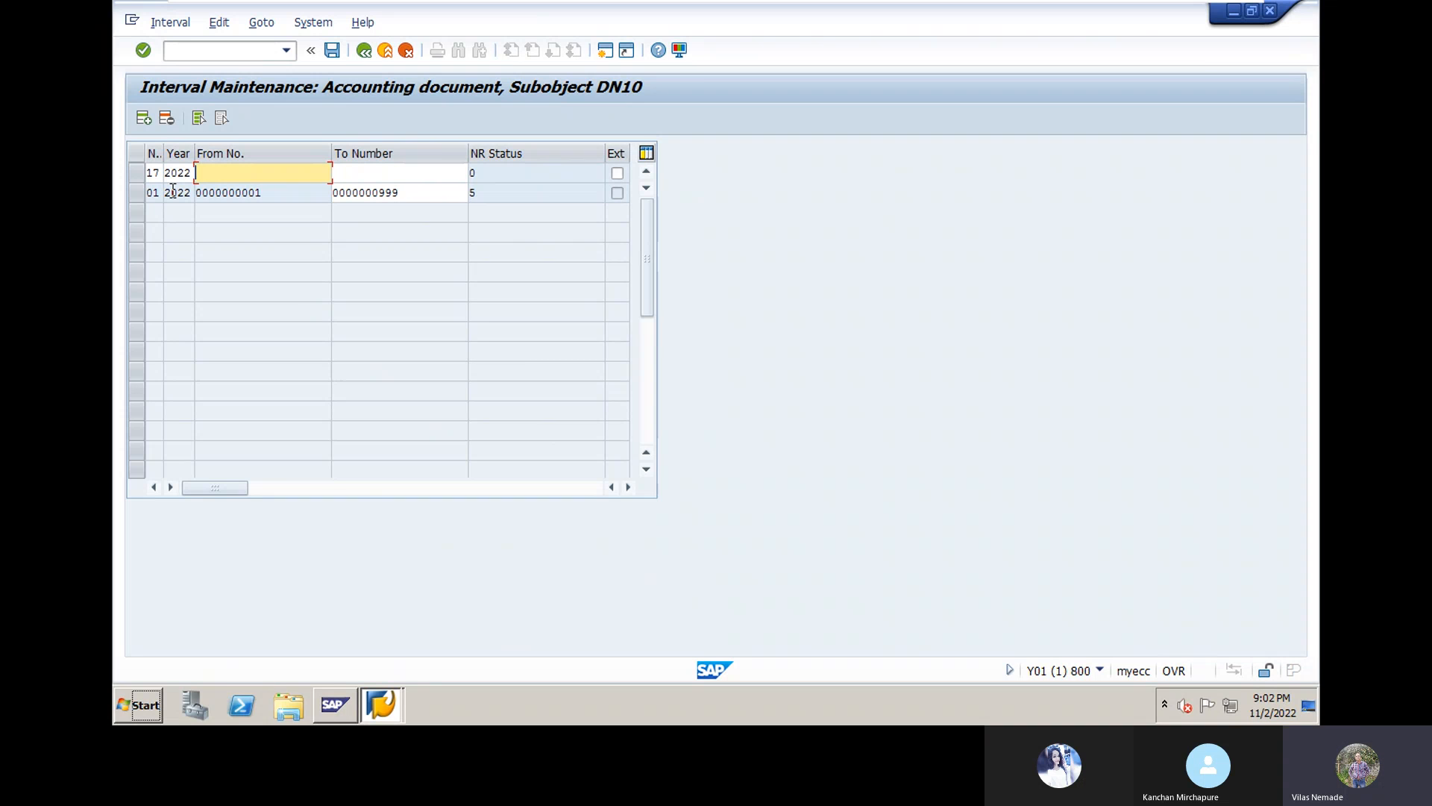
{"action": "type", "text": "1000"}
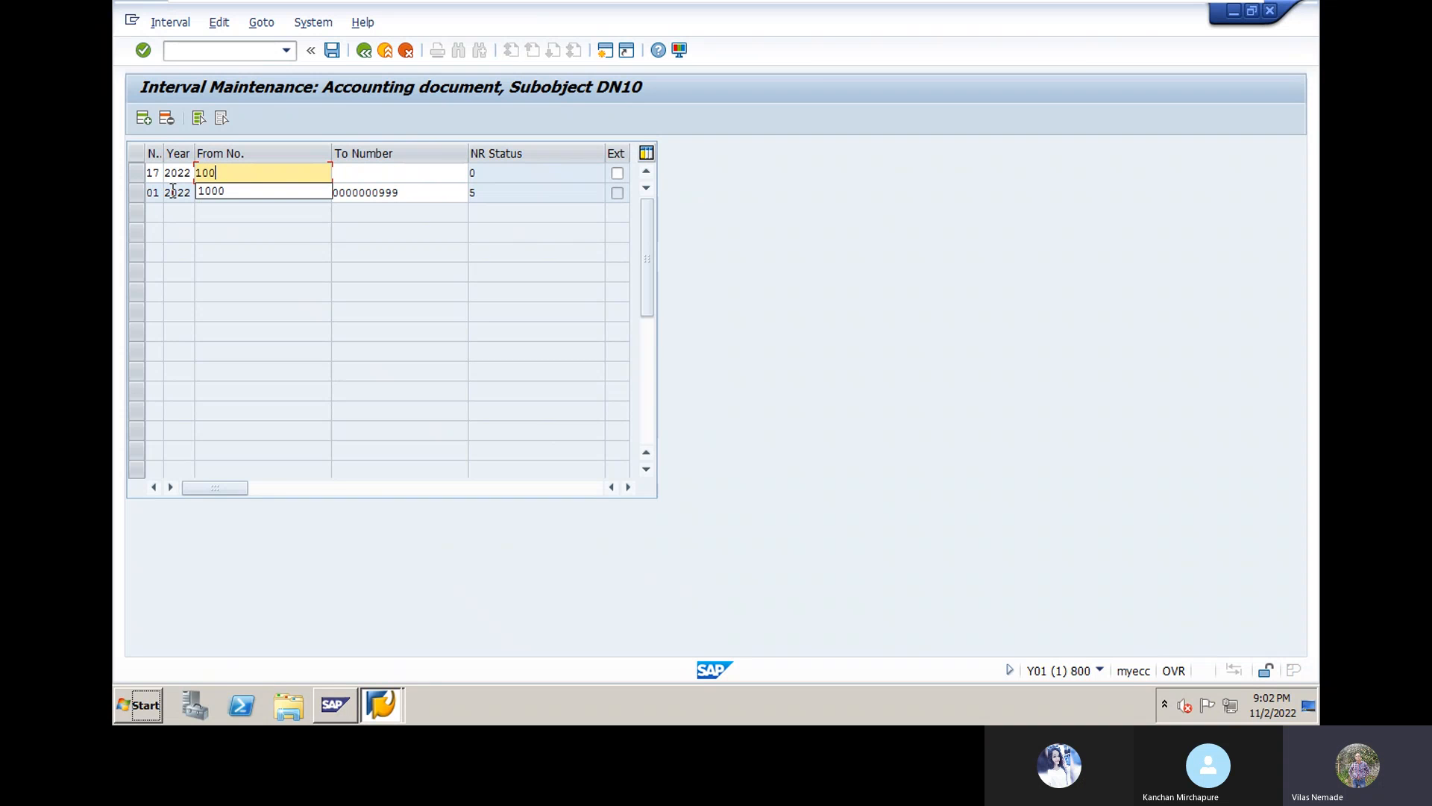
{"action": "left_click", "coordinate": [340, 173]}
{"action": "type", "text": "1"}
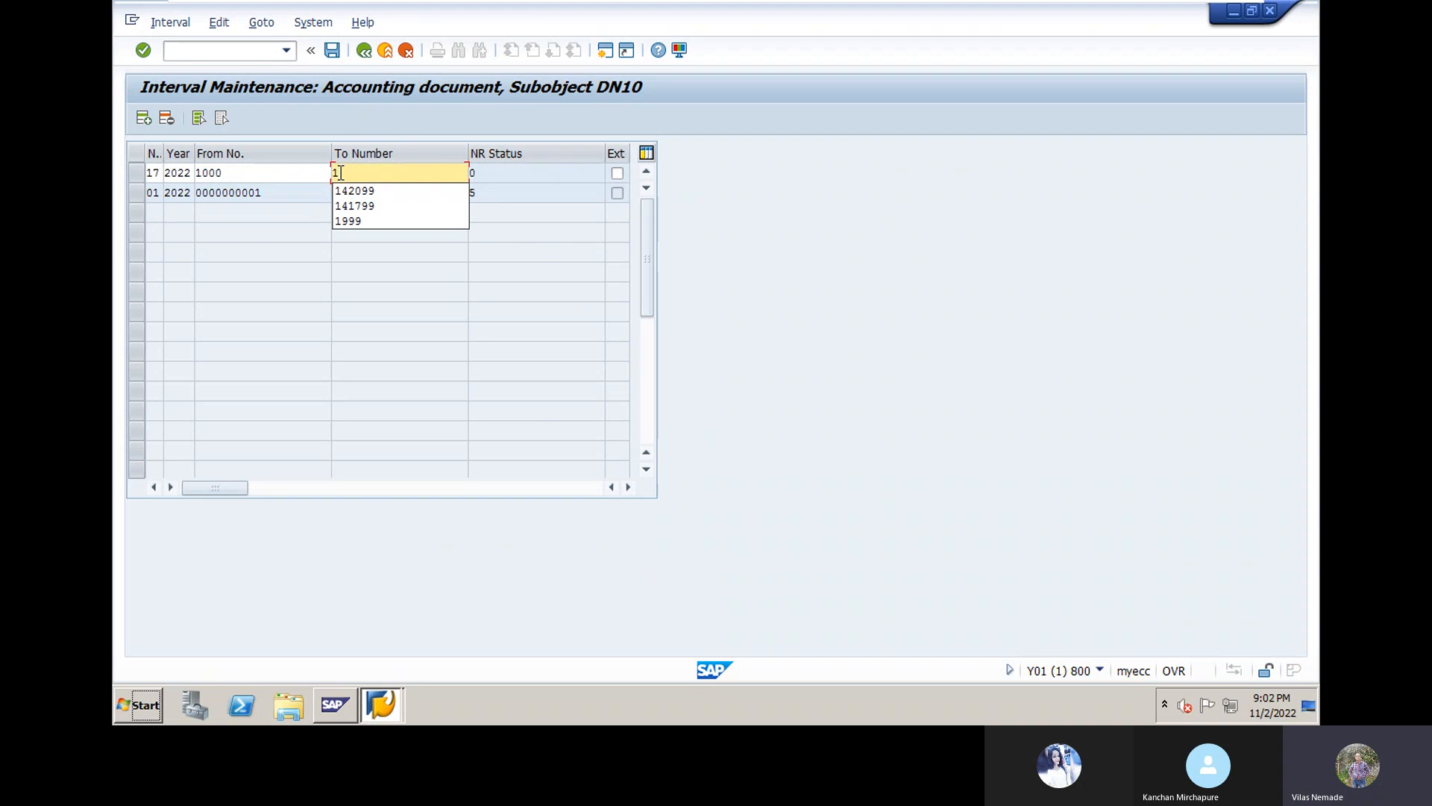
{"action": "type", "text": "999"}
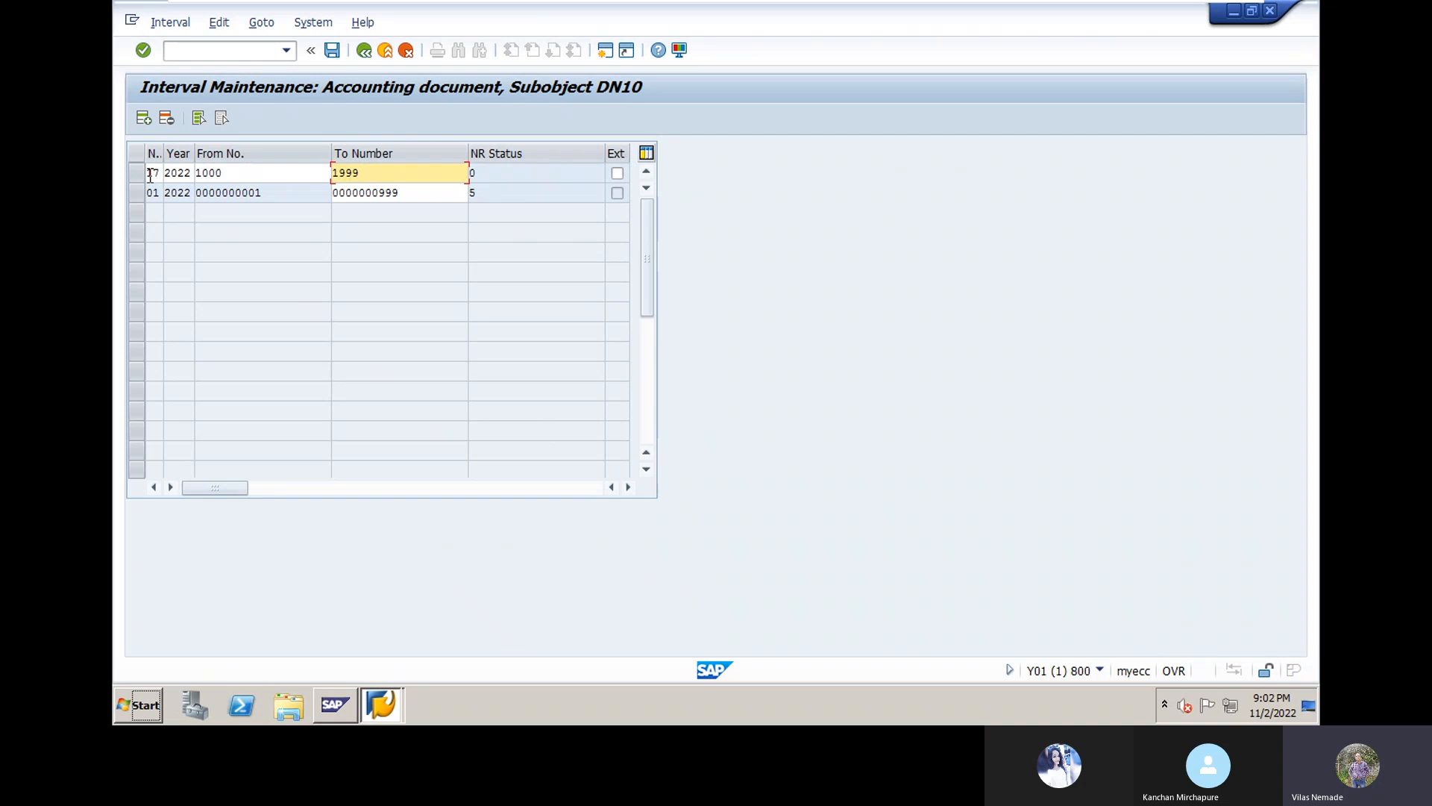
{"action": "key", "text": "Return"}
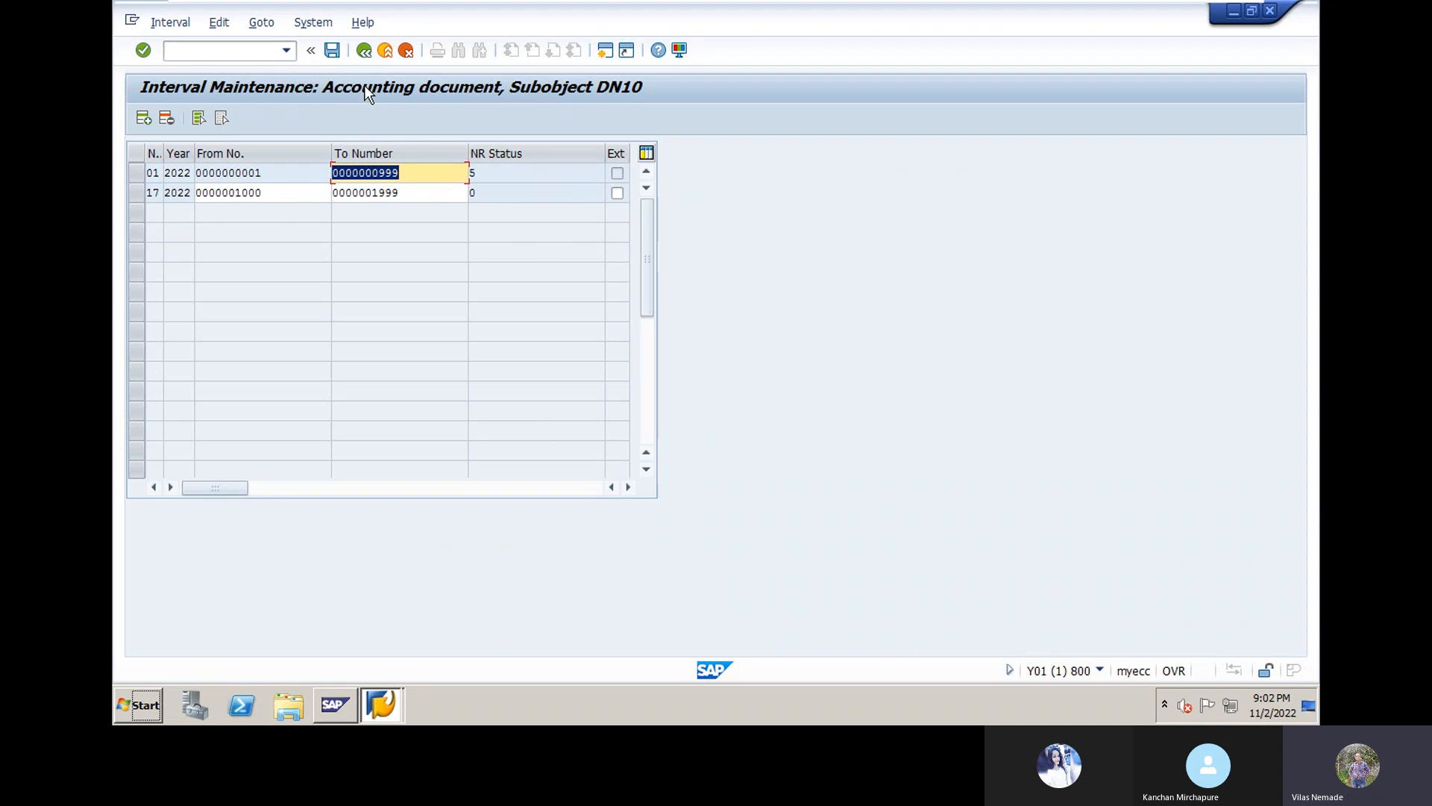
Step: Save the DN10 number range intervals and acknowledge the transport notice
{"action": "left_click", "coordinate": [333, 50]}
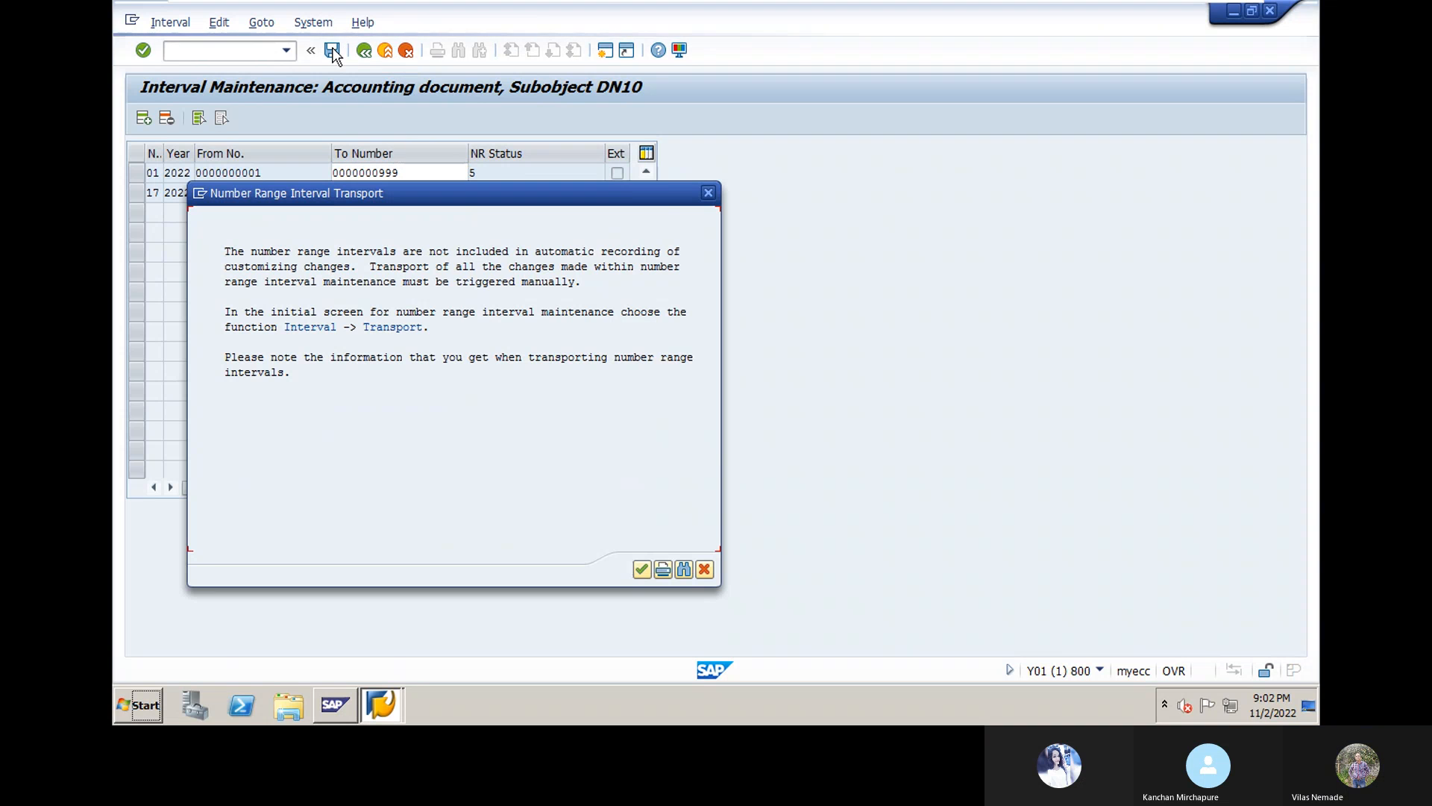
{"action": "left_click", "coordinate": [638, 571]}
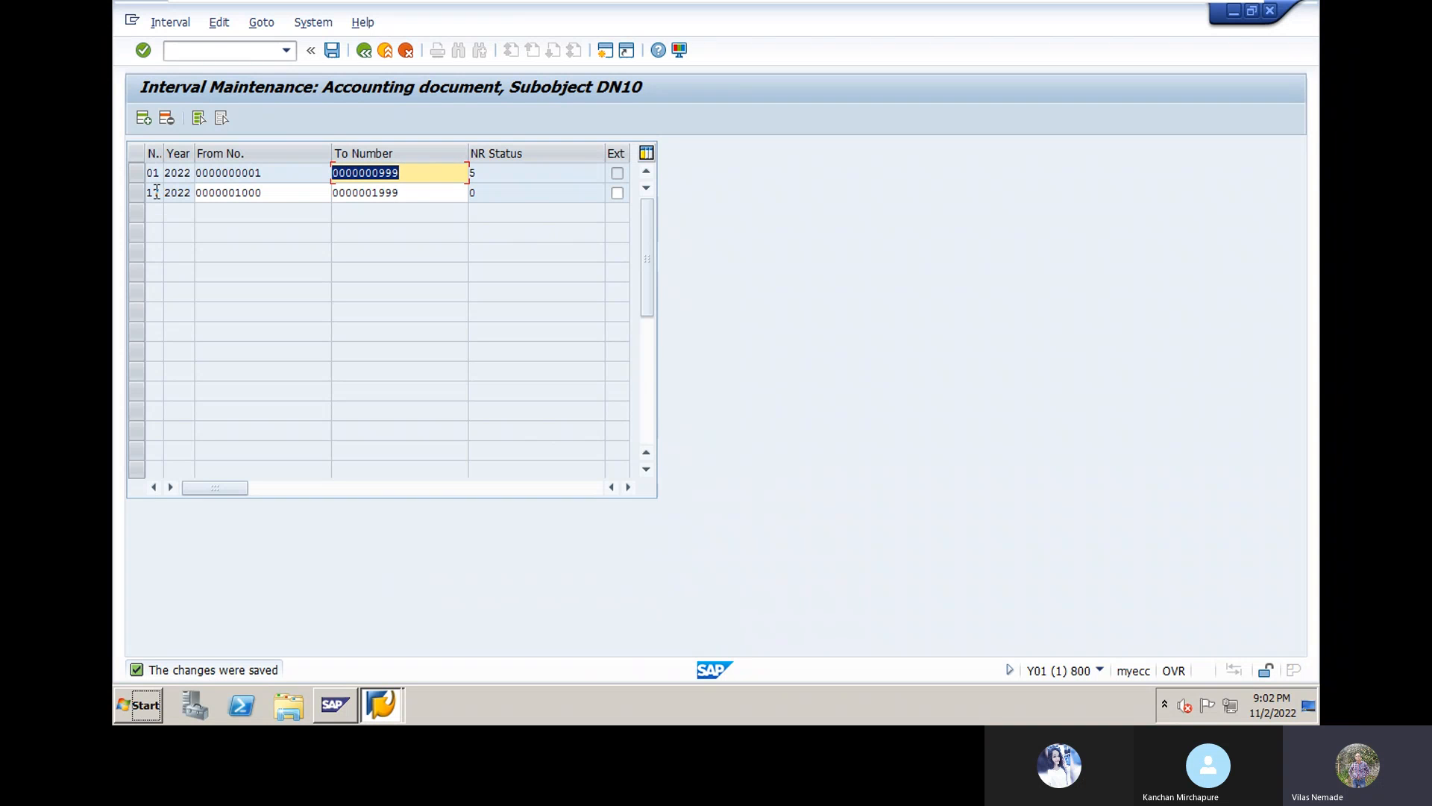
Step: Go back to the Document Types overview and select KR Vendor invoice instead of KA
{"action": "left_click", "coordinate": [363, 51]}
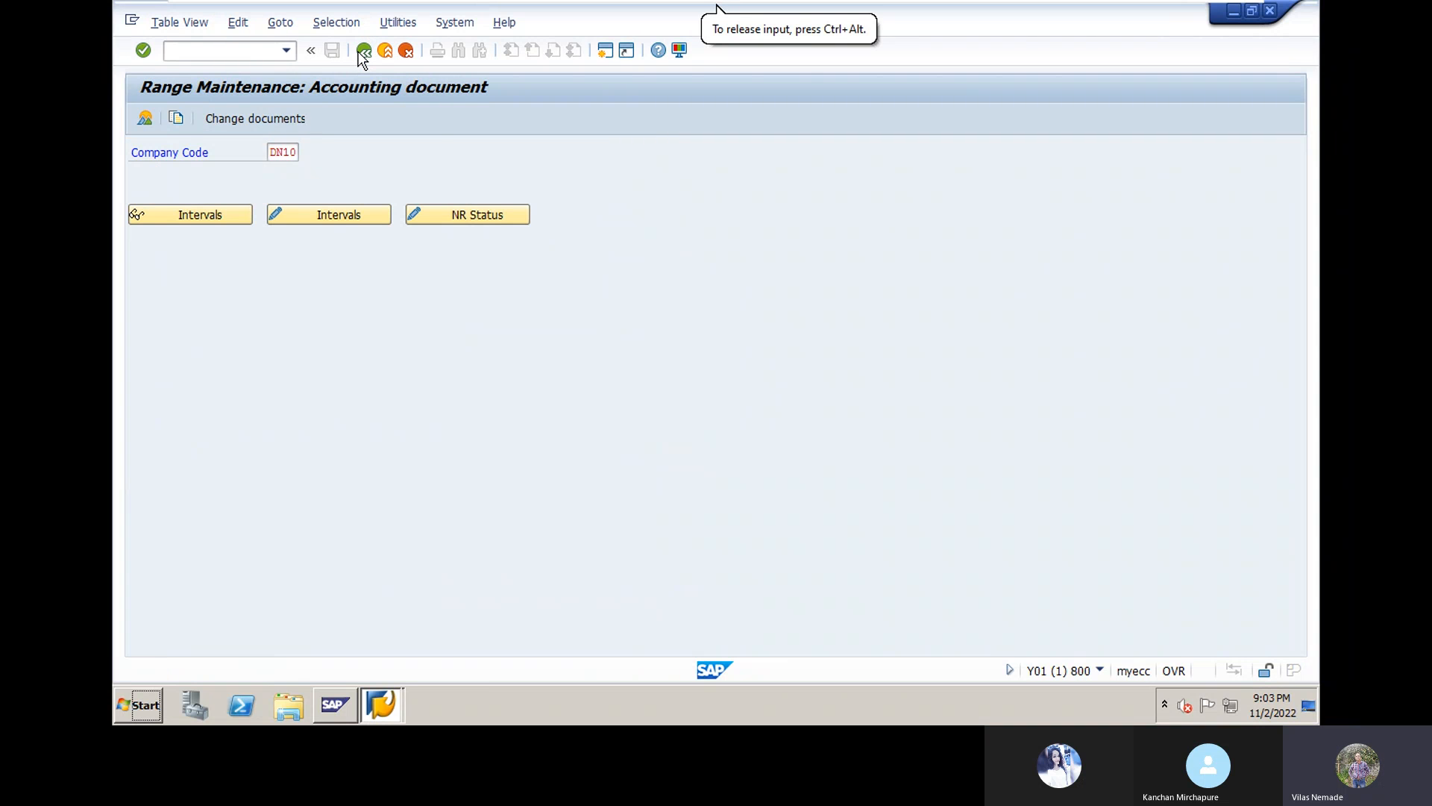
{"action": "left_click", "coordinate": [363, 51]}
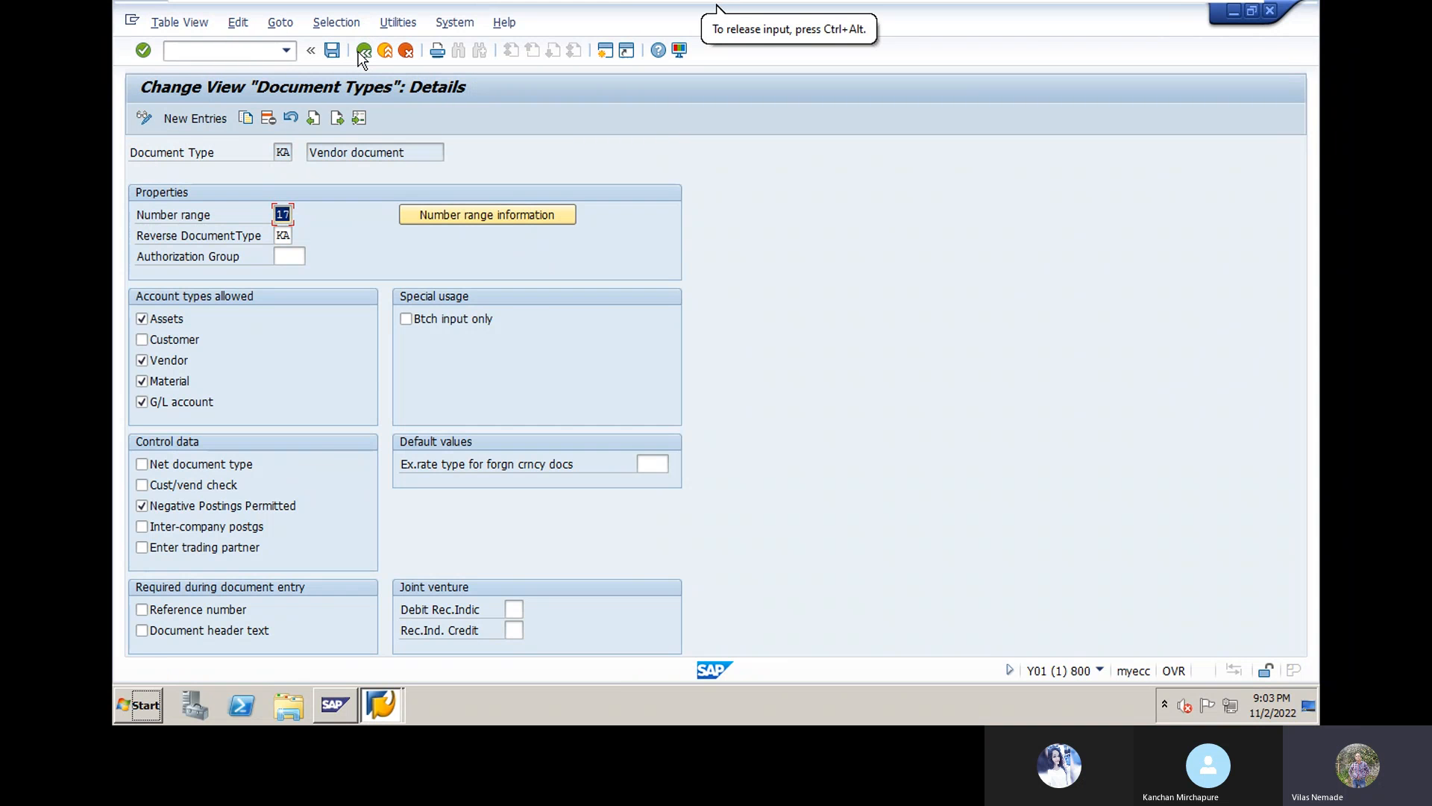
{"action": "left_click", "coordinate": [362, 51]}
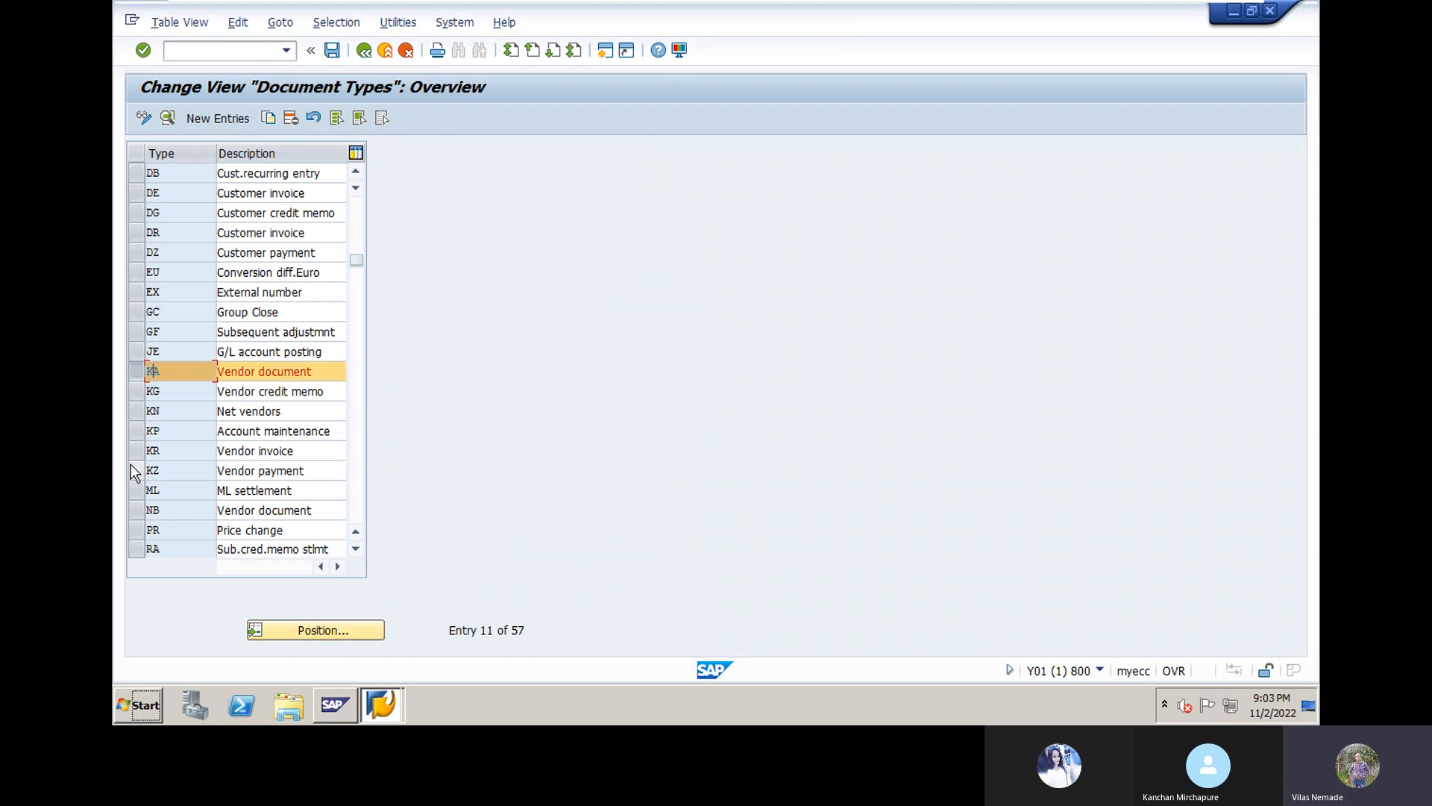
{"action": "left_click", "coordinate": [140, 373]}
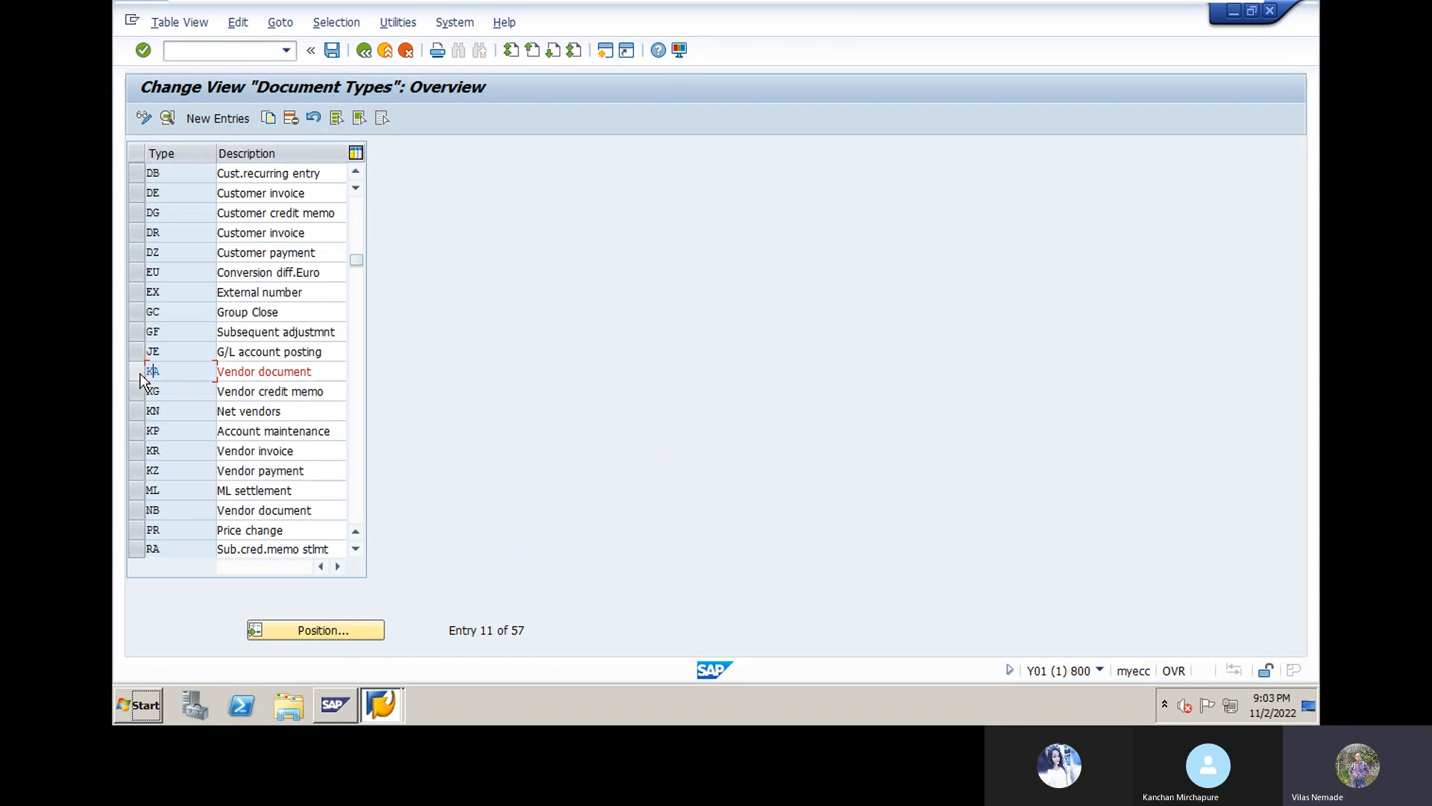
{"action": "left_click", "coordinate": [137, 451]}
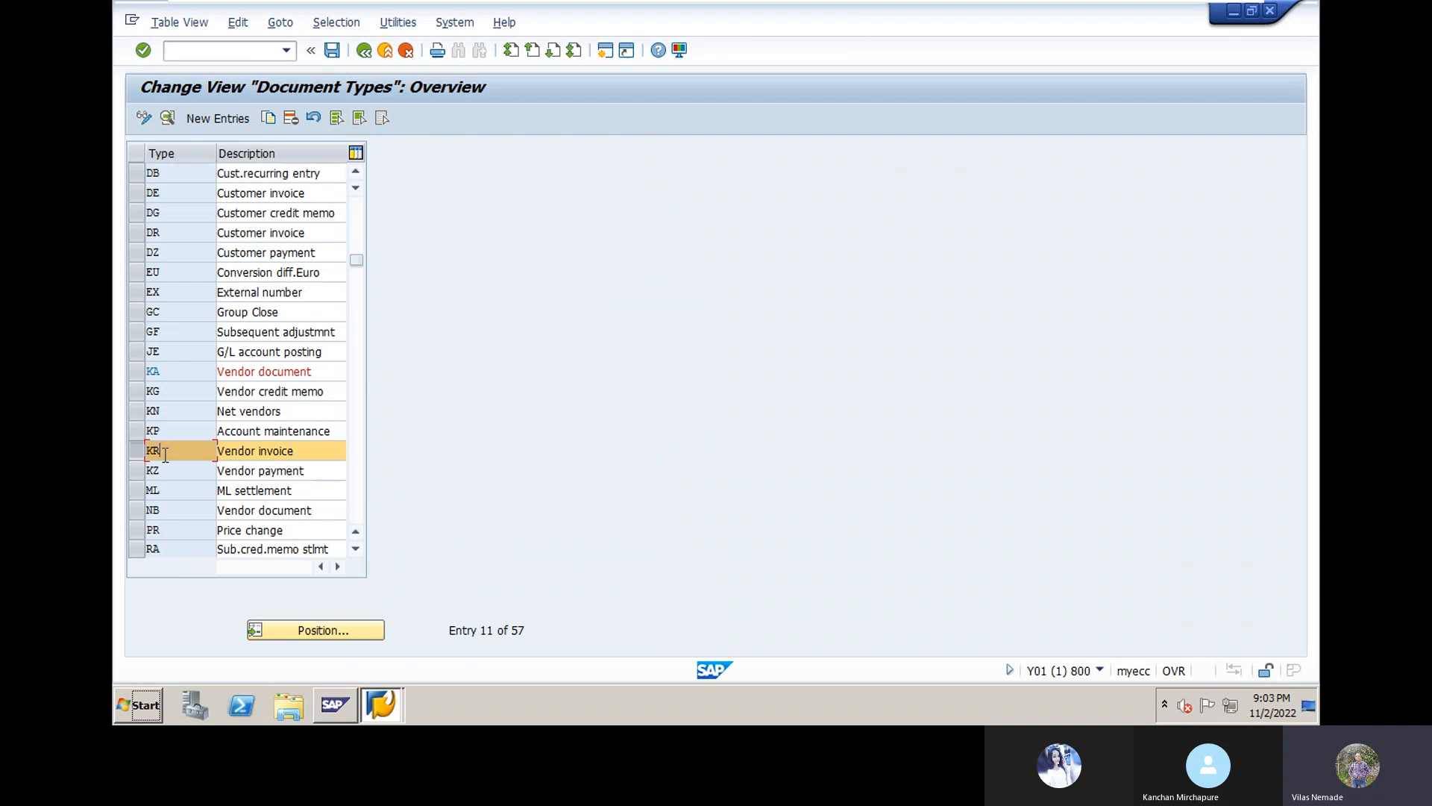
{"action": "double_click", "coordinate": [165, 453]}
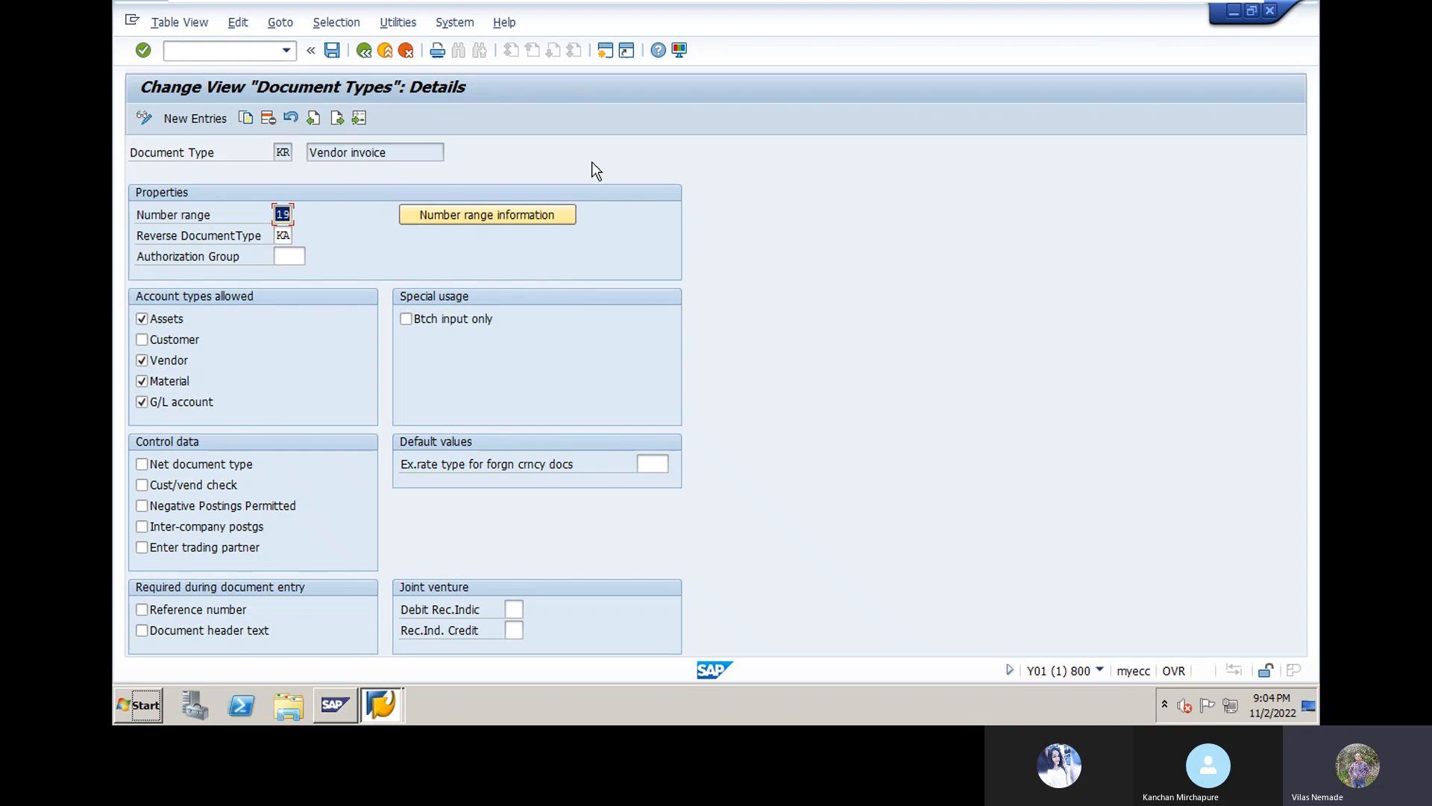
{"action": "left_click", "coordinate": [361, 55]}
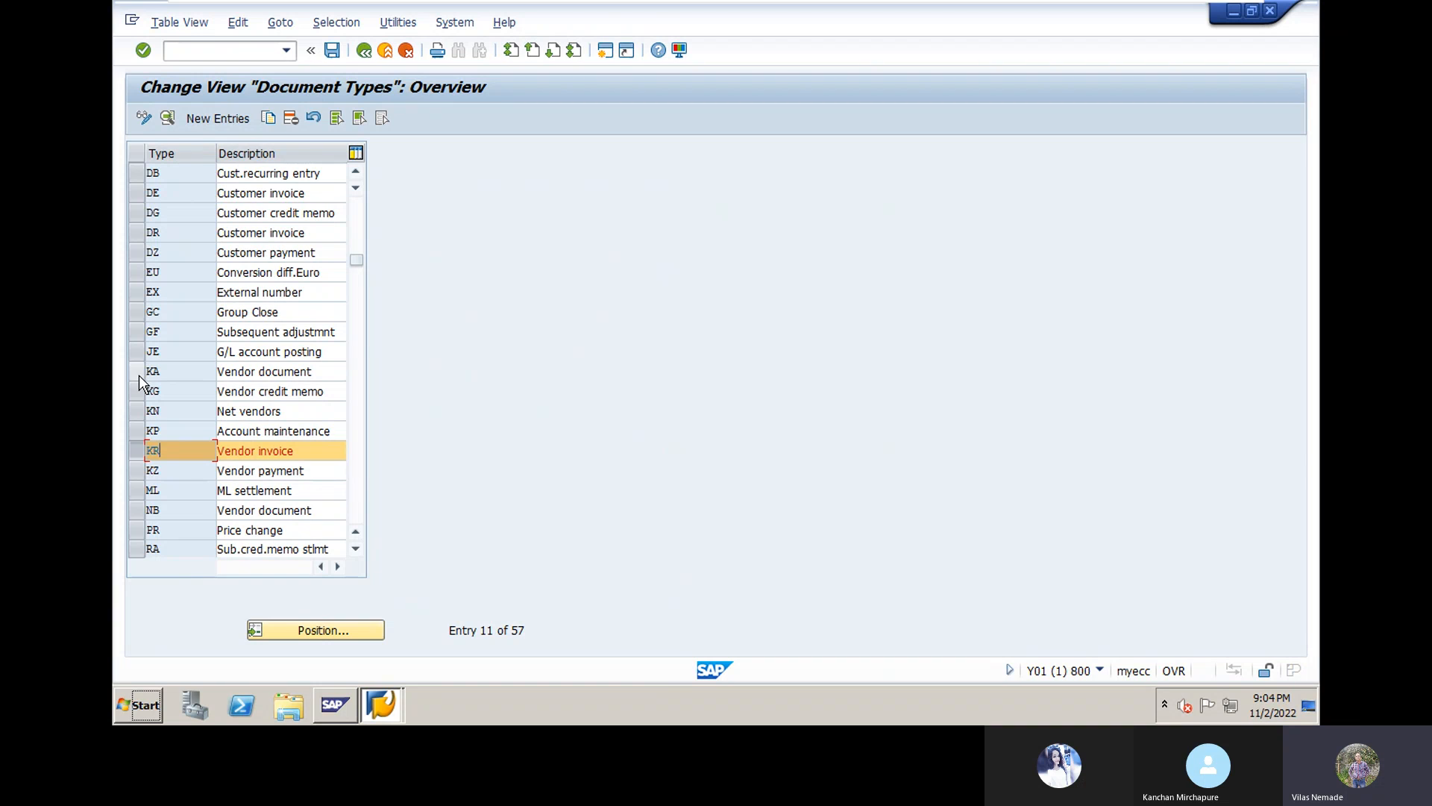
Step: Open the KR Vendor invoice document type details, showing number range 19 and reverse type KA
{"action": "left_click", "coordinate": [137, 374]}
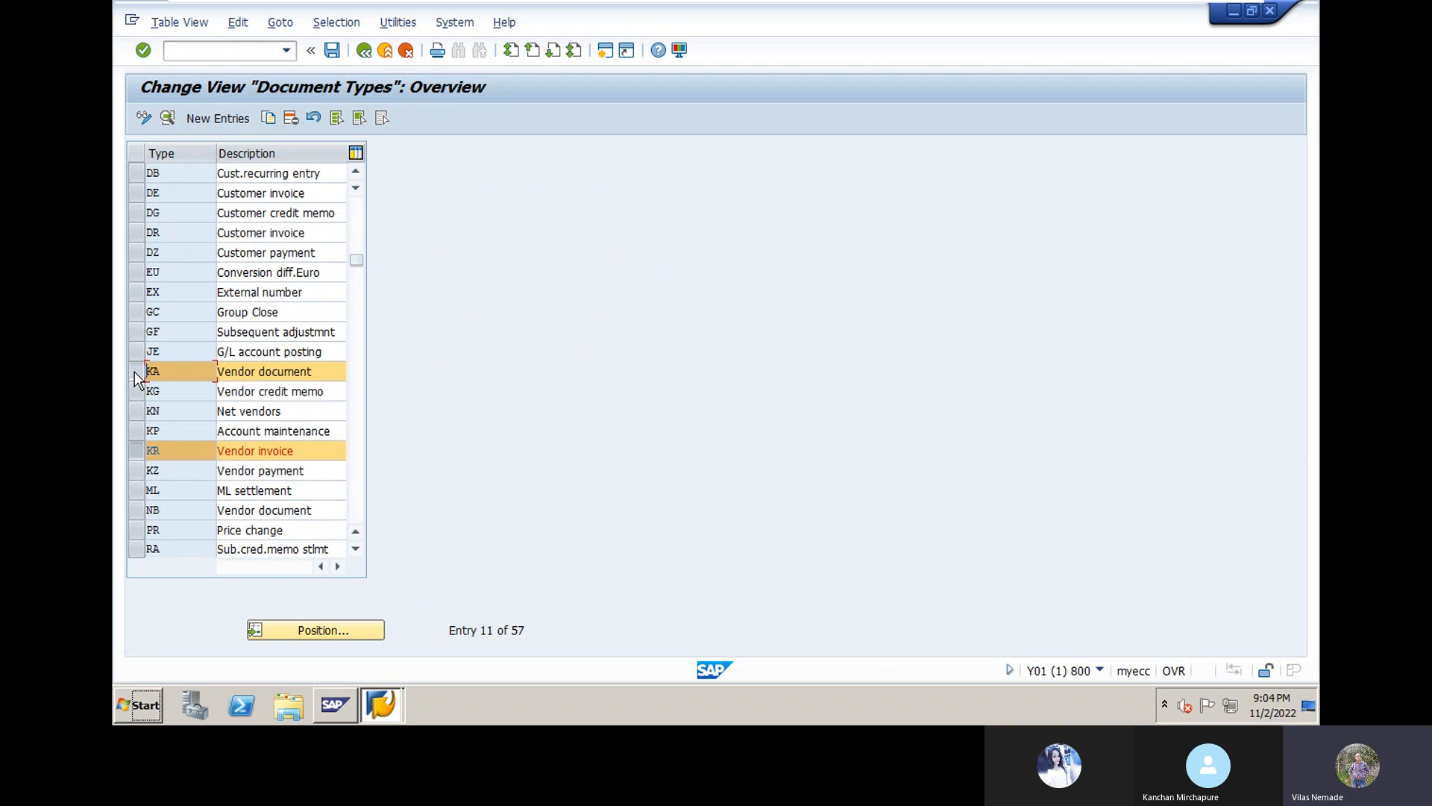
{"action": "left_click", "coordinate": [134, 371]}
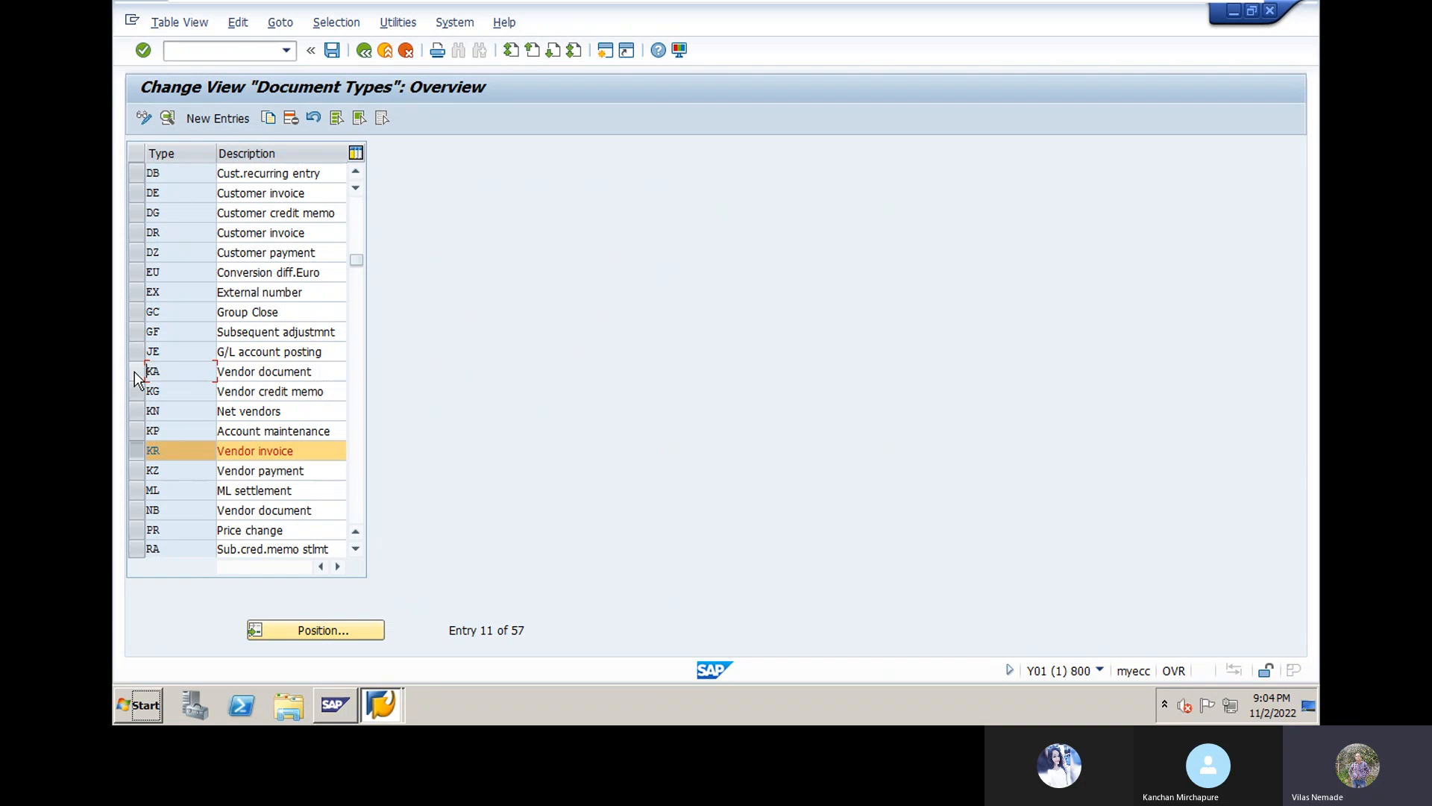
{"action": "double_click", "coordinate": [155, 448]}
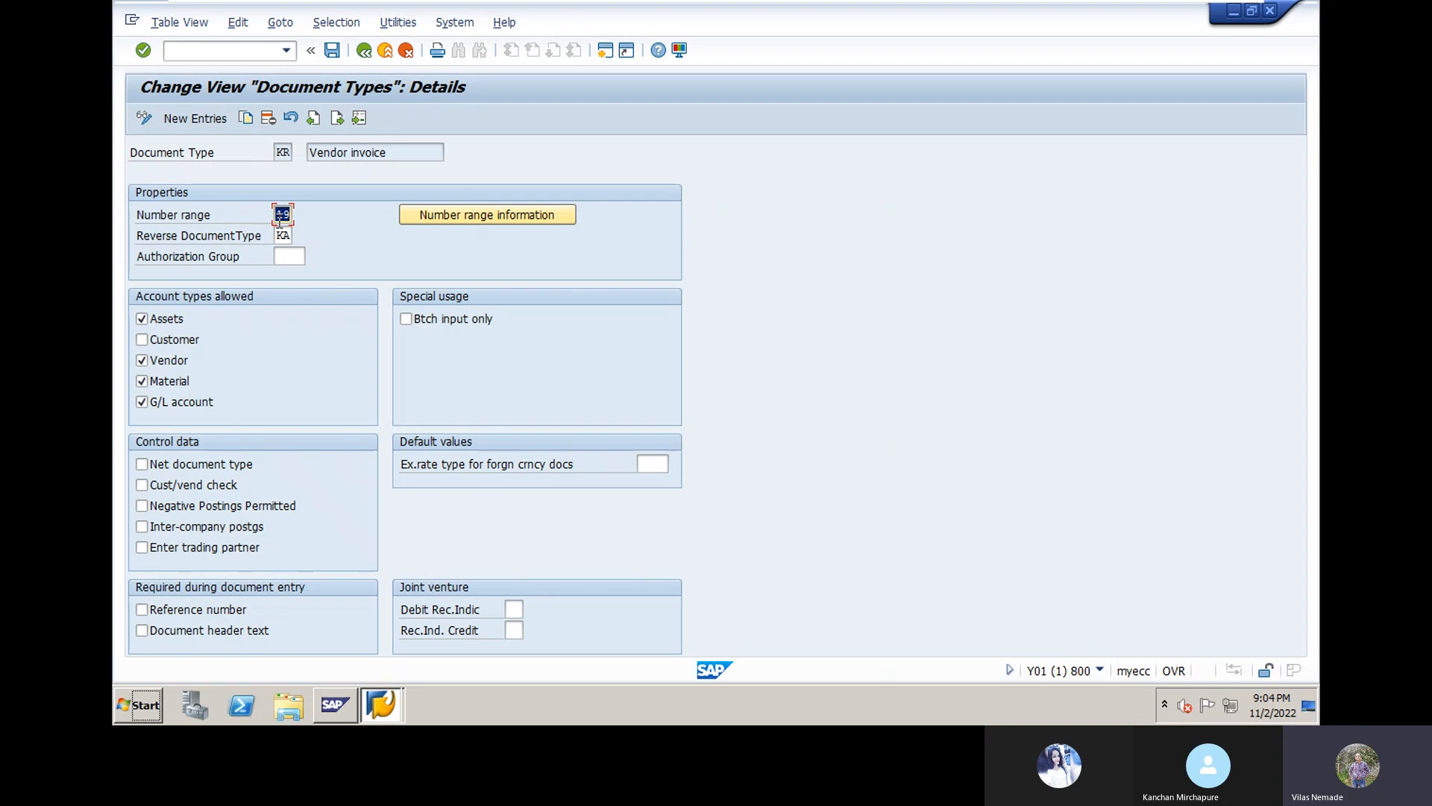
Step: From KR's number range information, open the DN10 accounting document intervals in change mode
{"action": "left_click", "coordinate": [473, 214]}
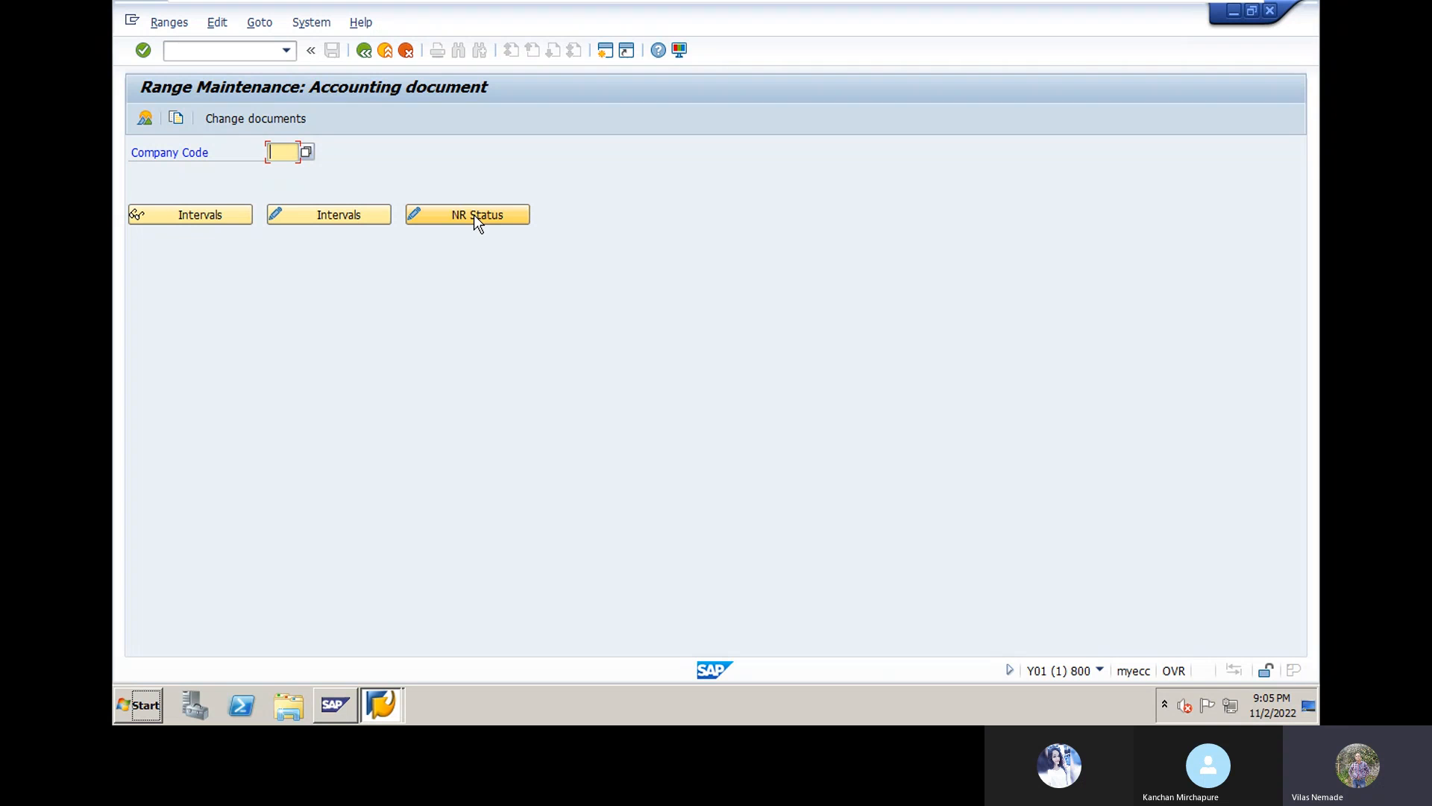
{"action": "type", "text": "DN10"}
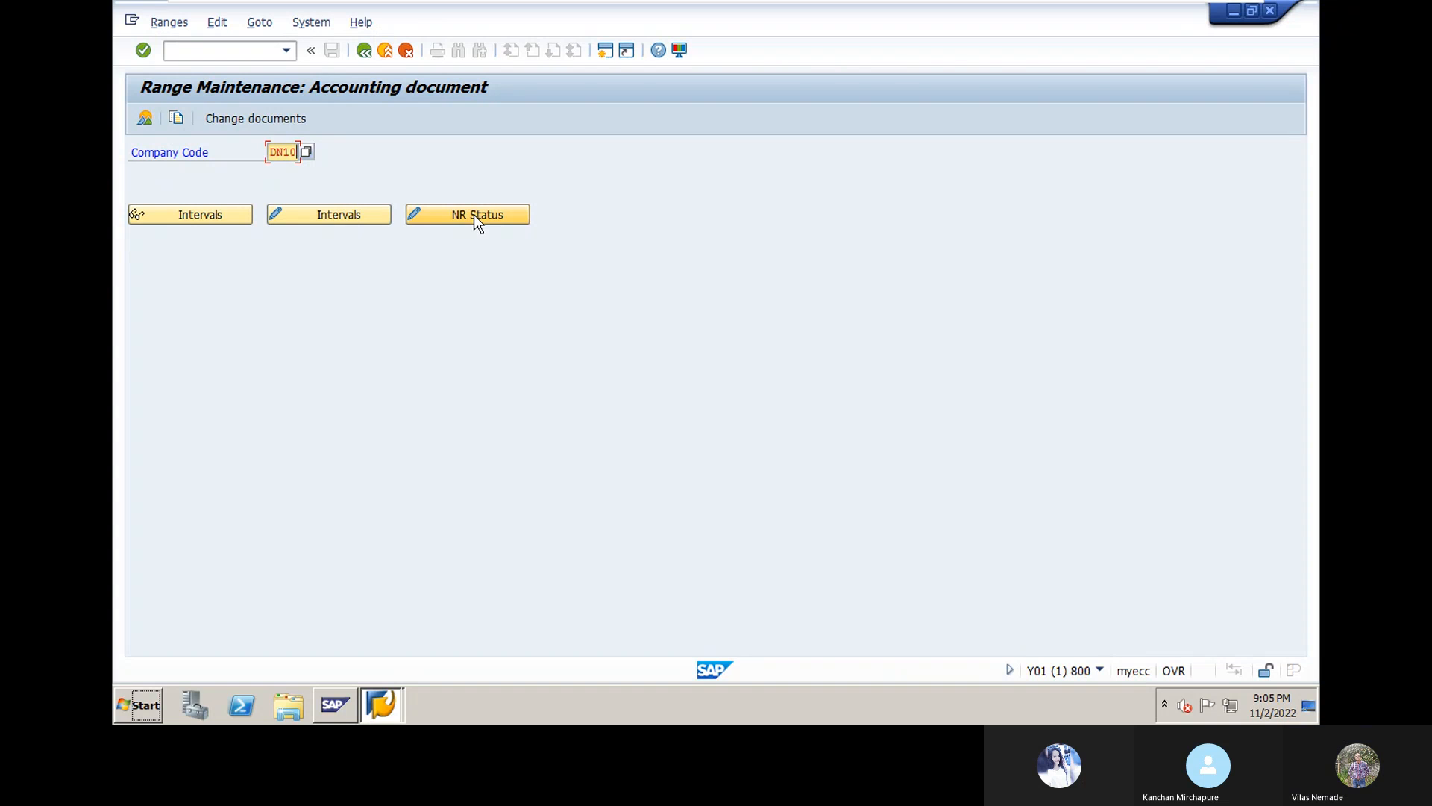
{"action": "left_click", "coordinate": [352, 216]}
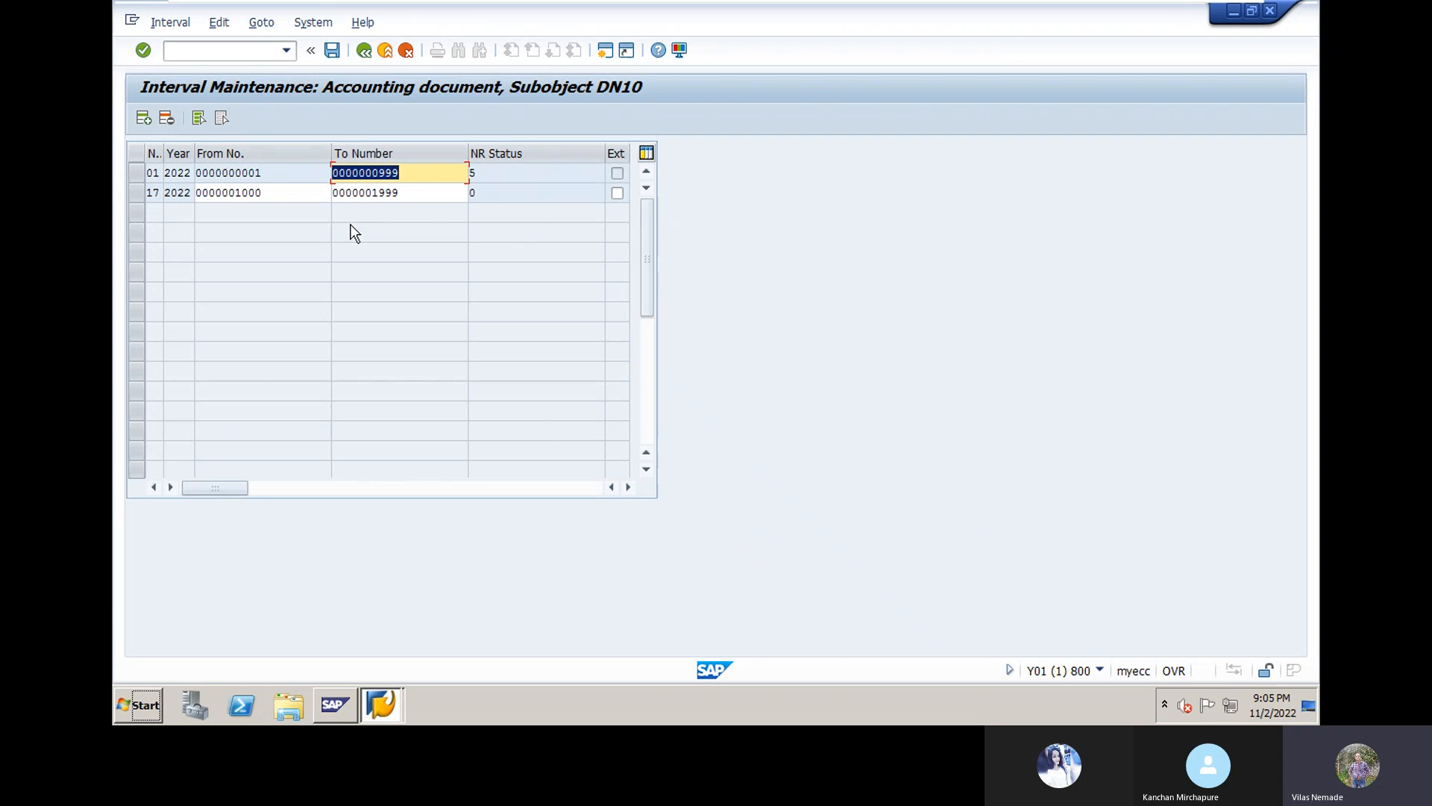
{"action": "left_click", "coordinate": [144, 118]}
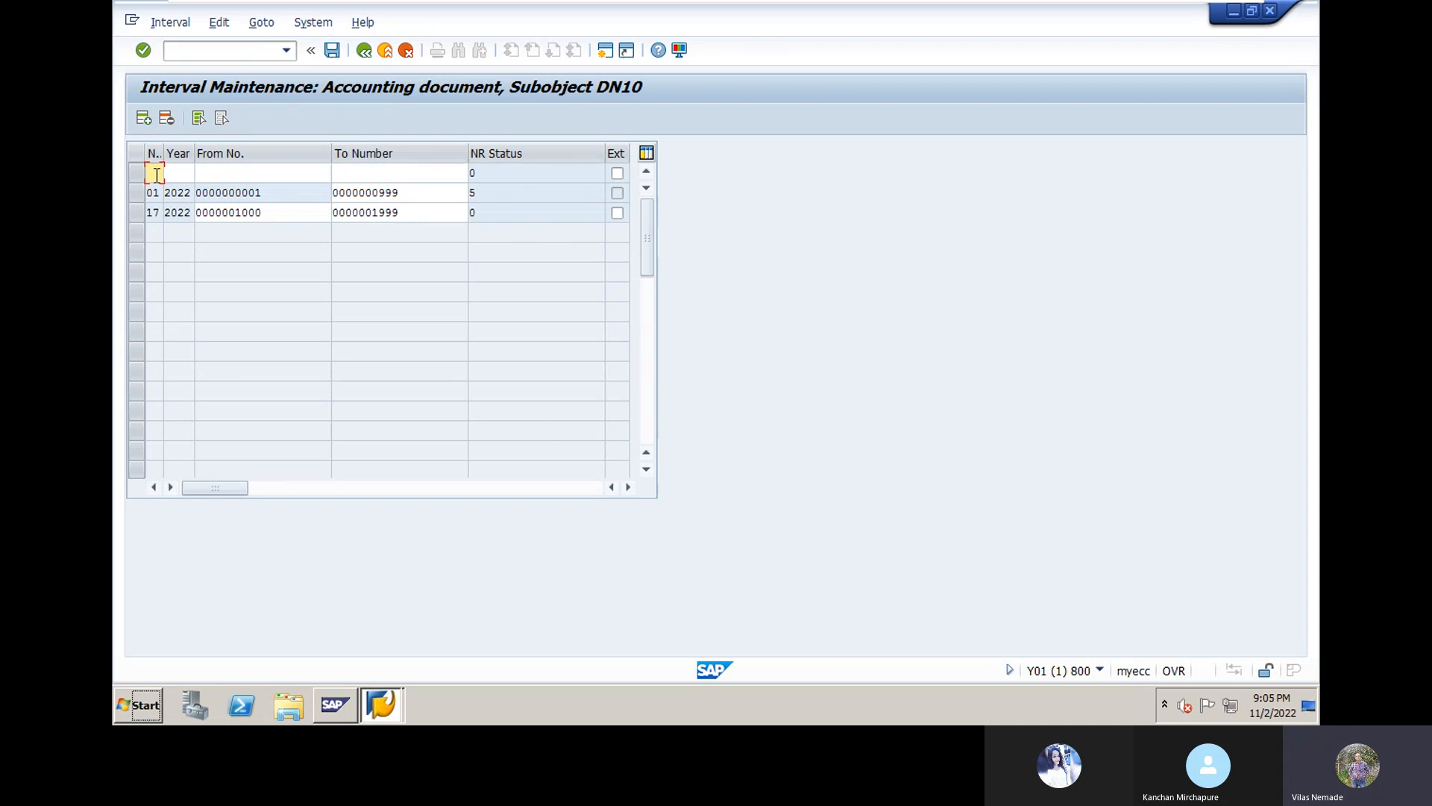
{"action": "type", "text": "13"}
{"action": "left_click", "coordinate": [175, 171]}
{"action": "type", "text": "2022"}
{"action": "left_click", "coordinate": [206, 173]}
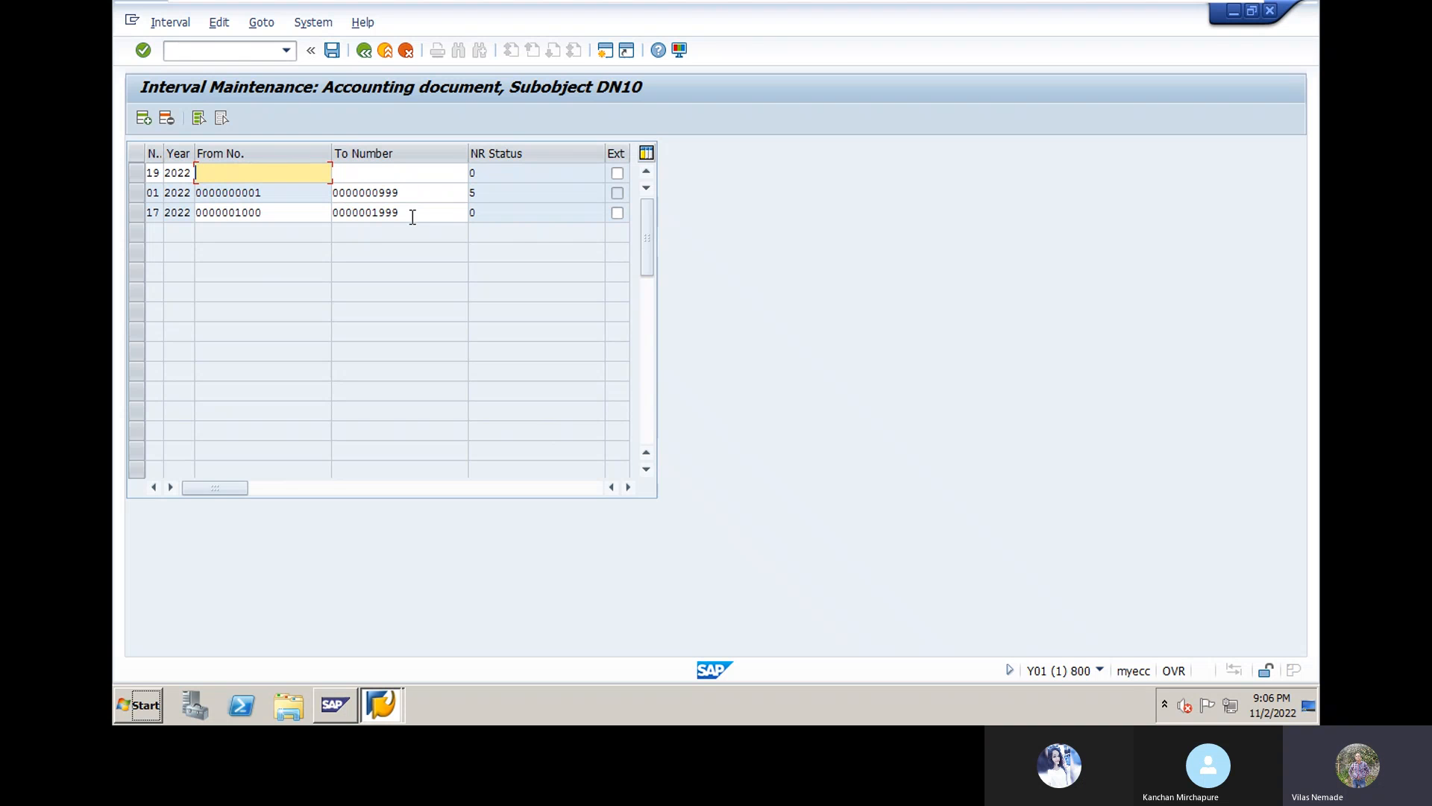
{"action": "type", "text": "2000"}
{"action": "left_click", "coordinate": [418, 172]}
{"action": "type", "text": "2"}
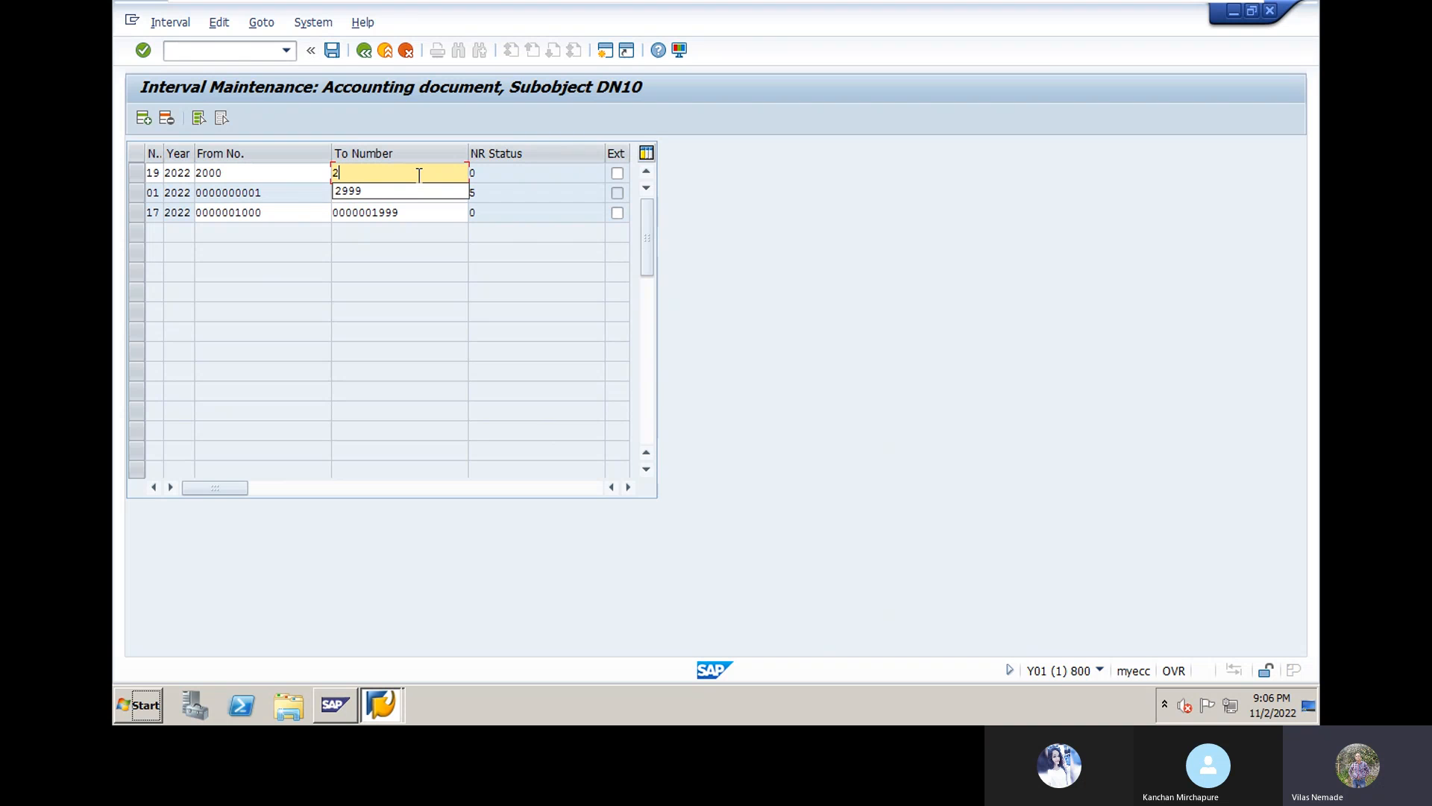
{"action": "type", "text": "999"}
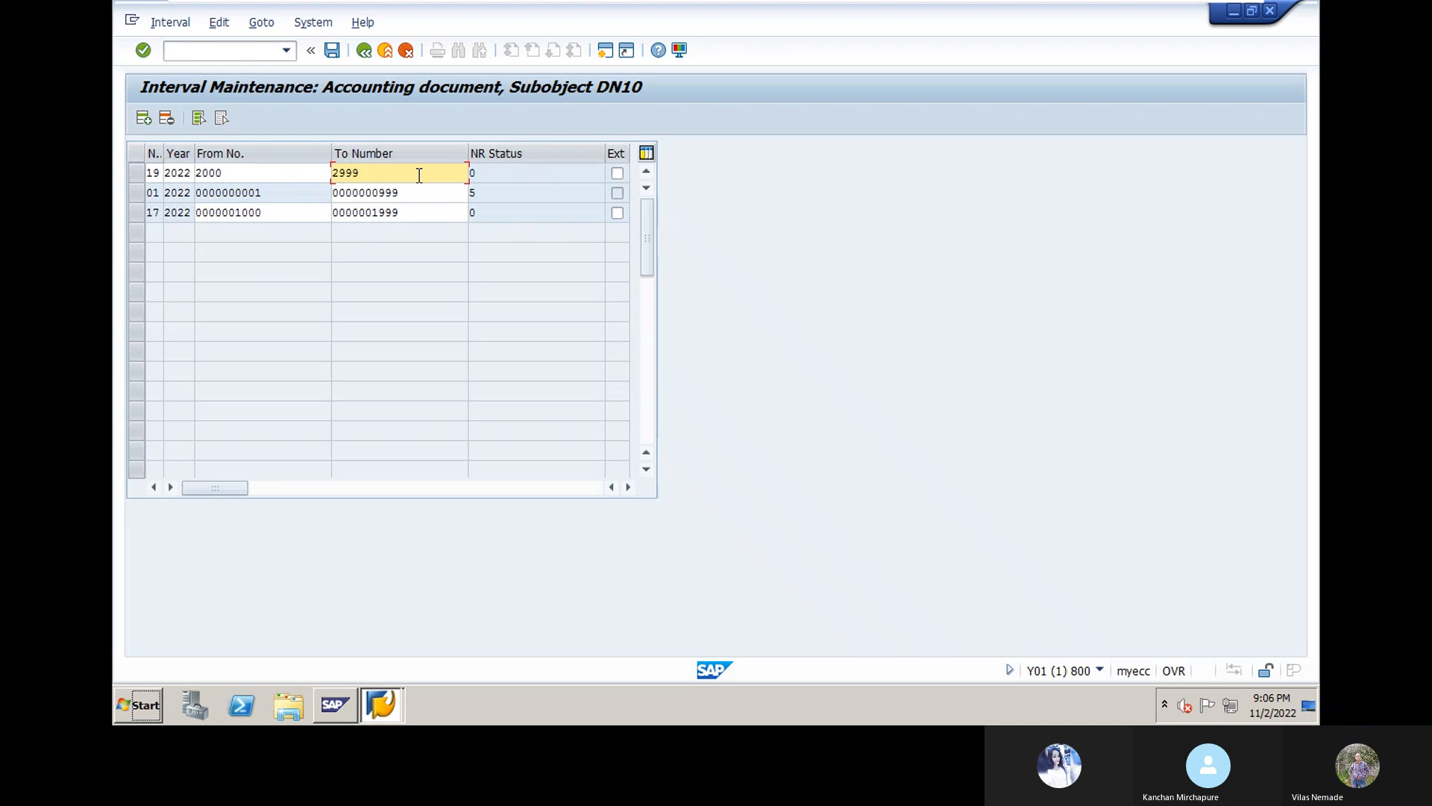
{"action": "key", "text": "Return"}
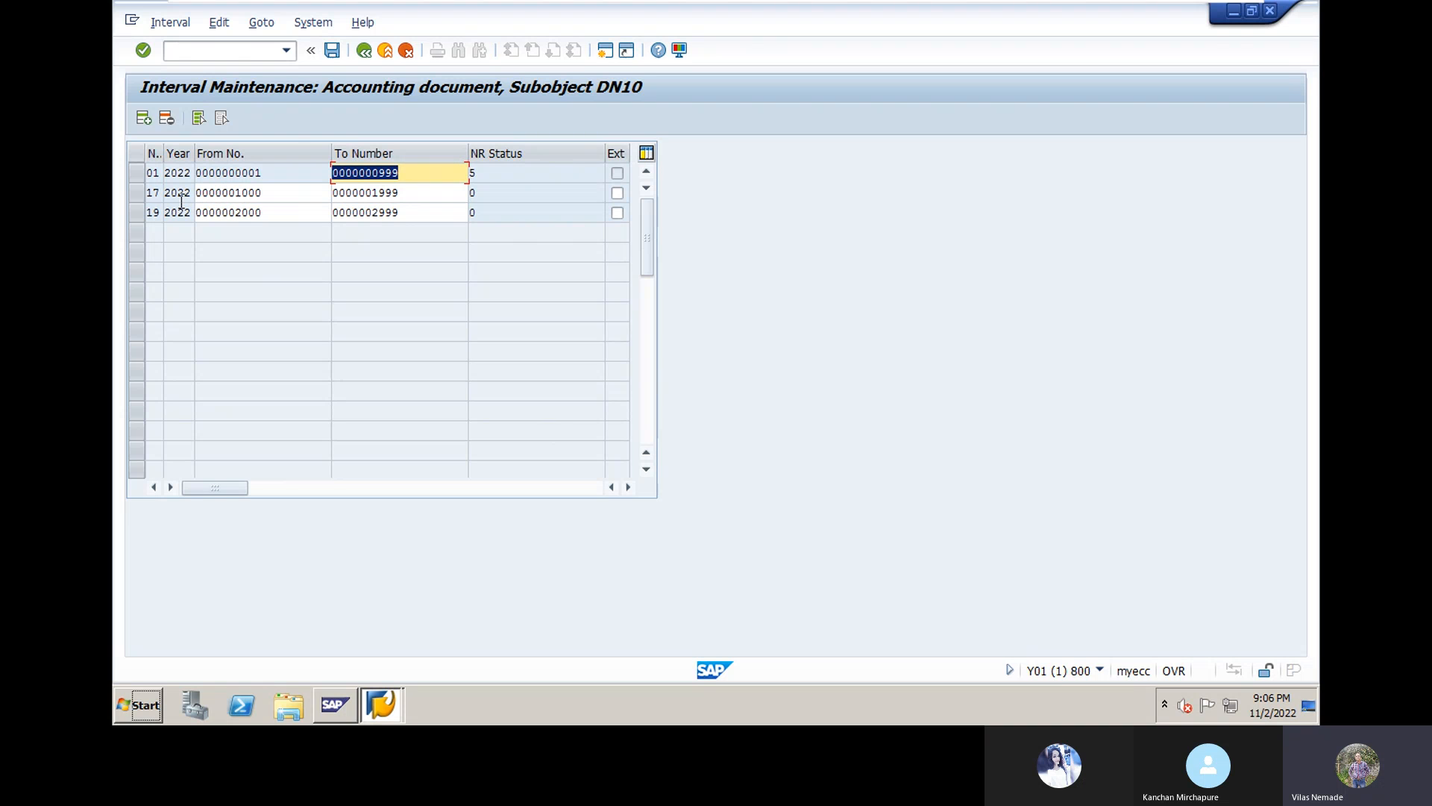
Step: Save interval 19, back out to the Document Types overview, and select KZ Vendor payment
{"action": "left_click", "coordinate": [332, 51]}
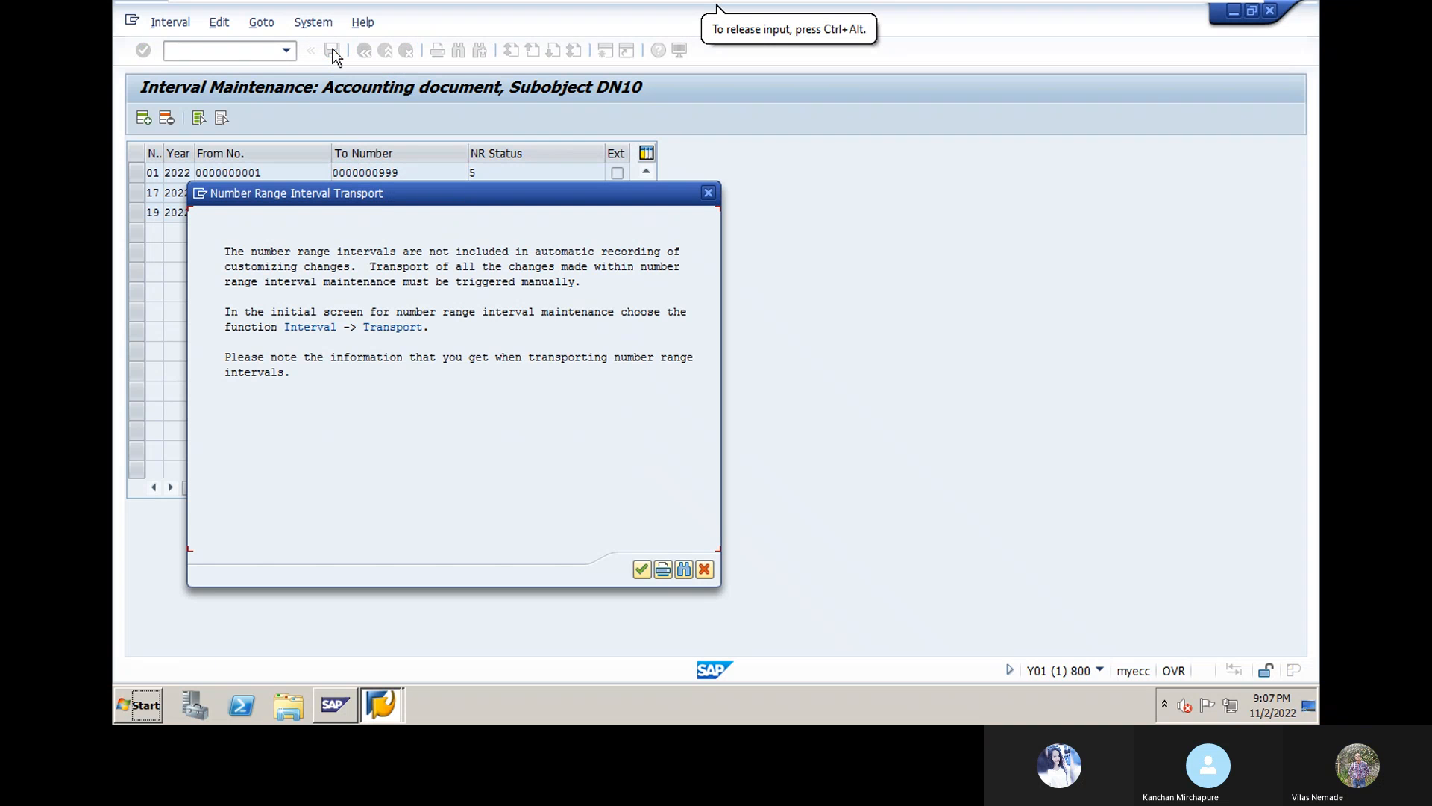
{"action": "left_click", "coordinate": [640, 569]}
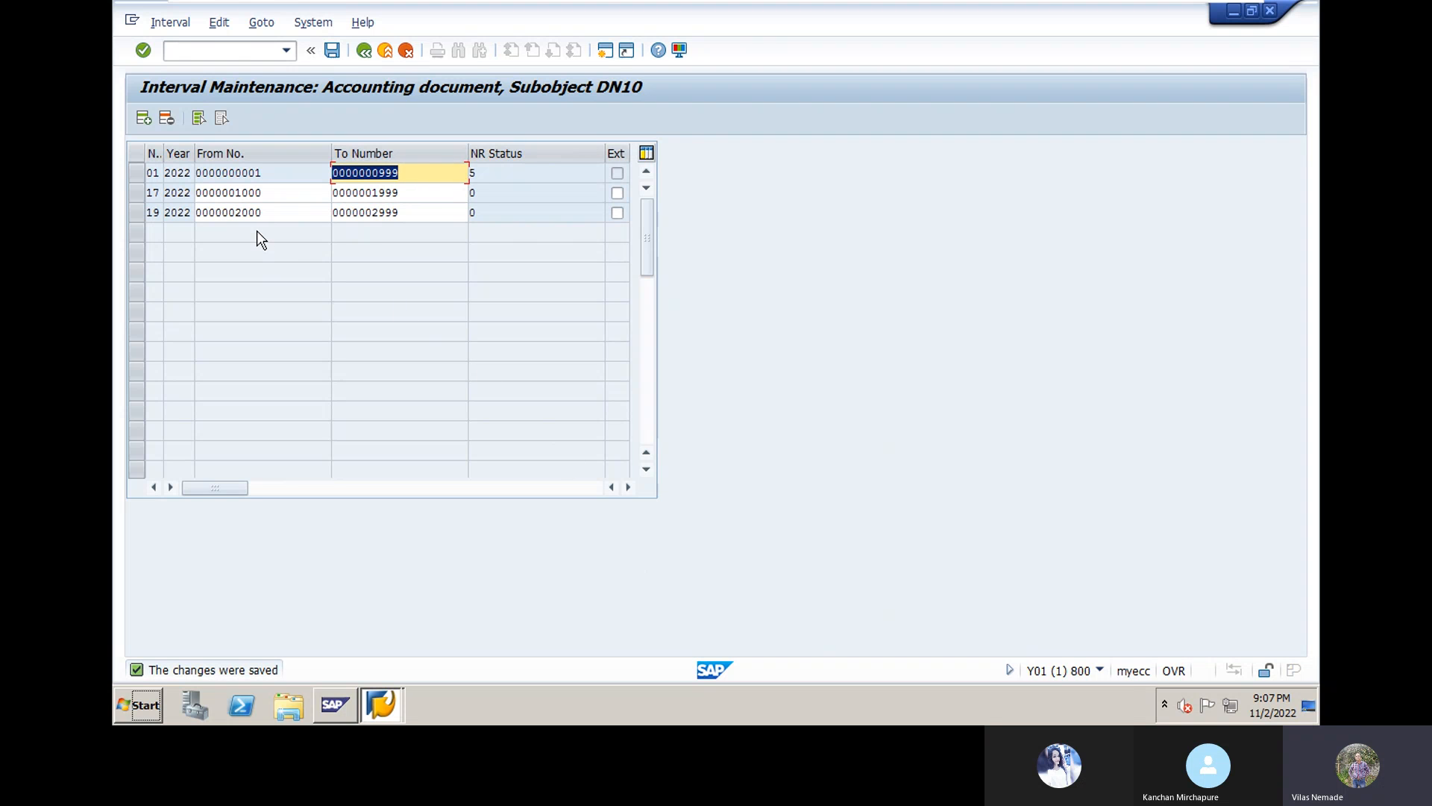
{"action": "left_click", "coordinate": [364, 50]}
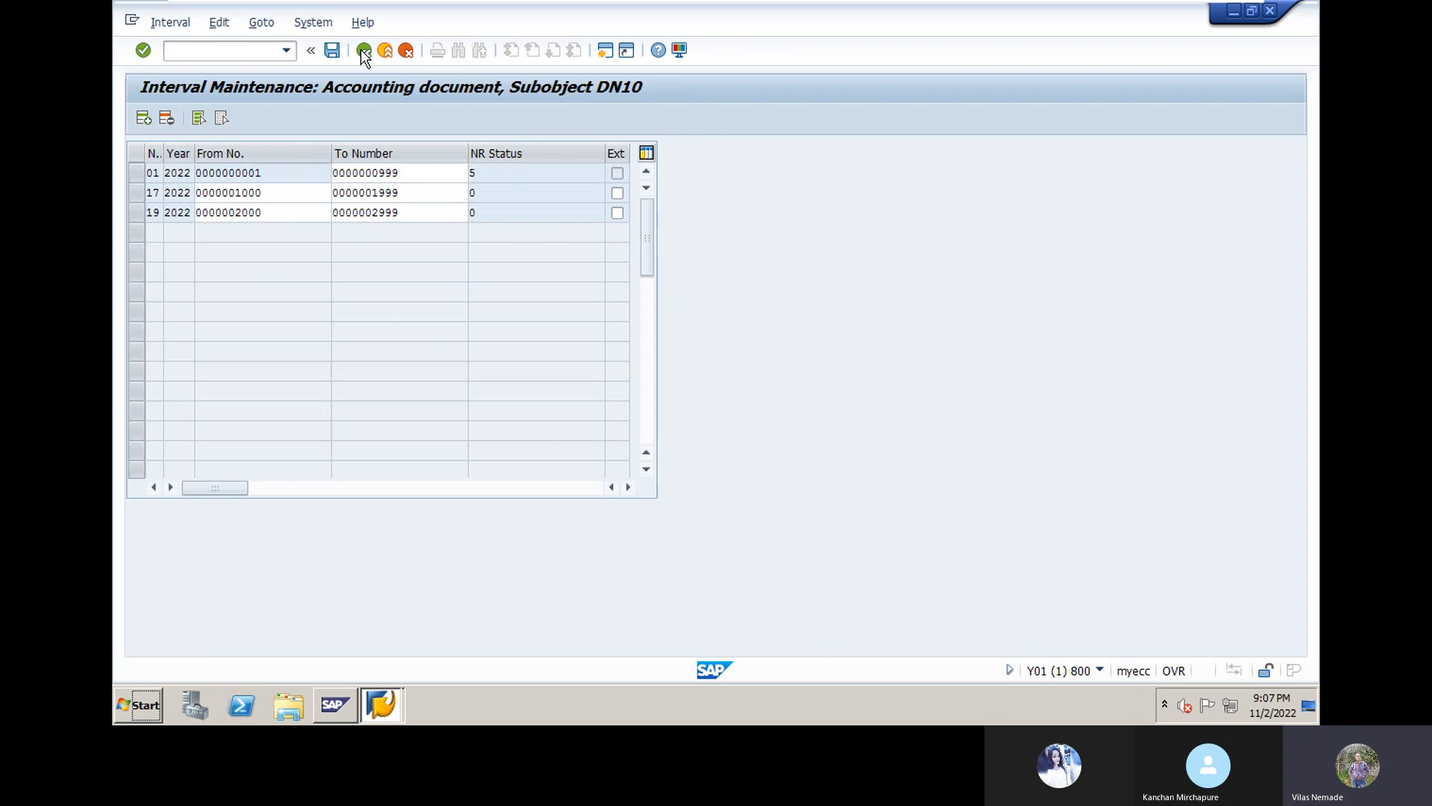
{"action": "left_click", "coordinate": [364, 50]}
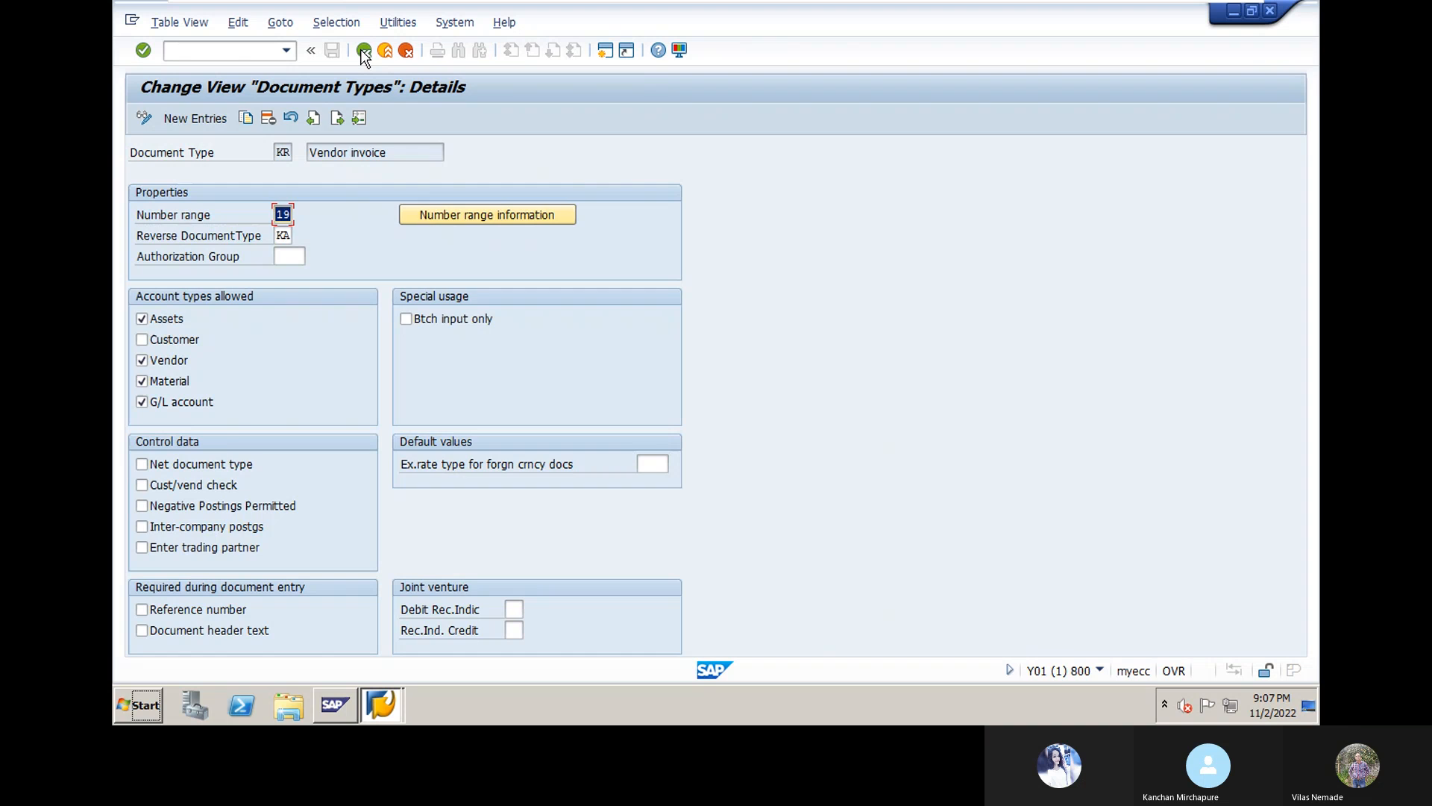
{"action": "left_click", "coordinate": [364, 50]}
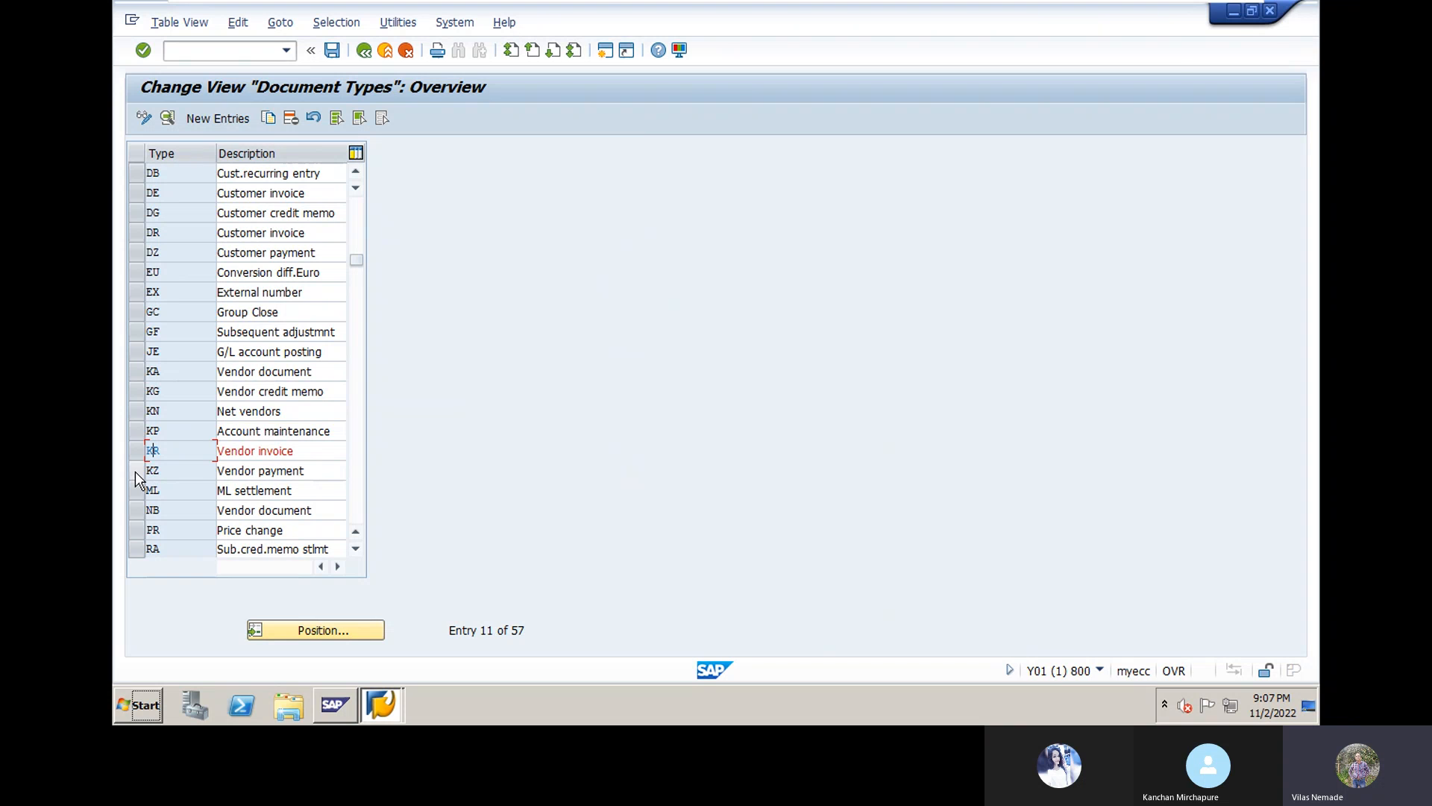
{"action": "left_click", "coordinate": [136, 471]}
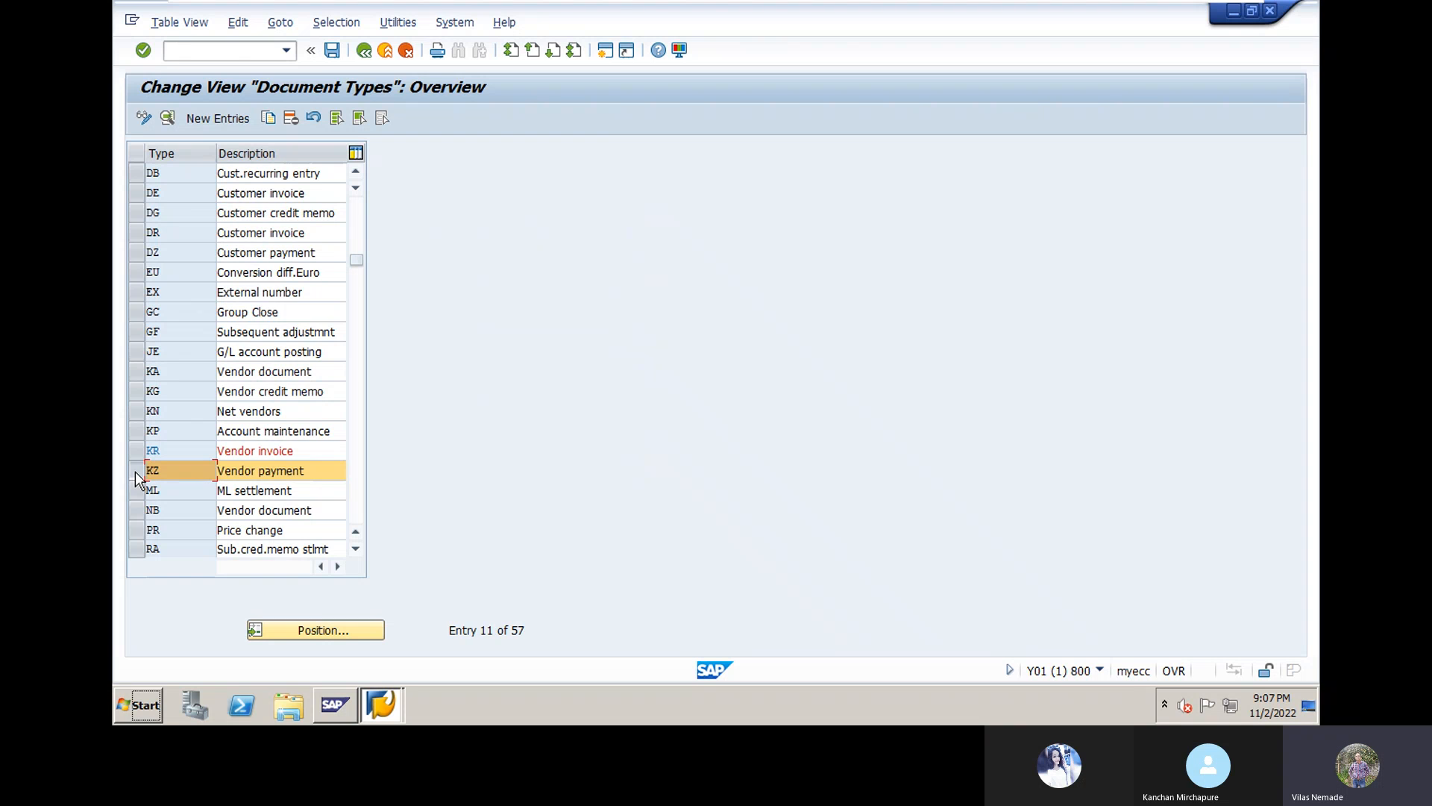
Step: Open KZ Vendor payment details (number range 15) and go to its number range maintenance
{"action": "double_click", "coordinate": [186, 472]}
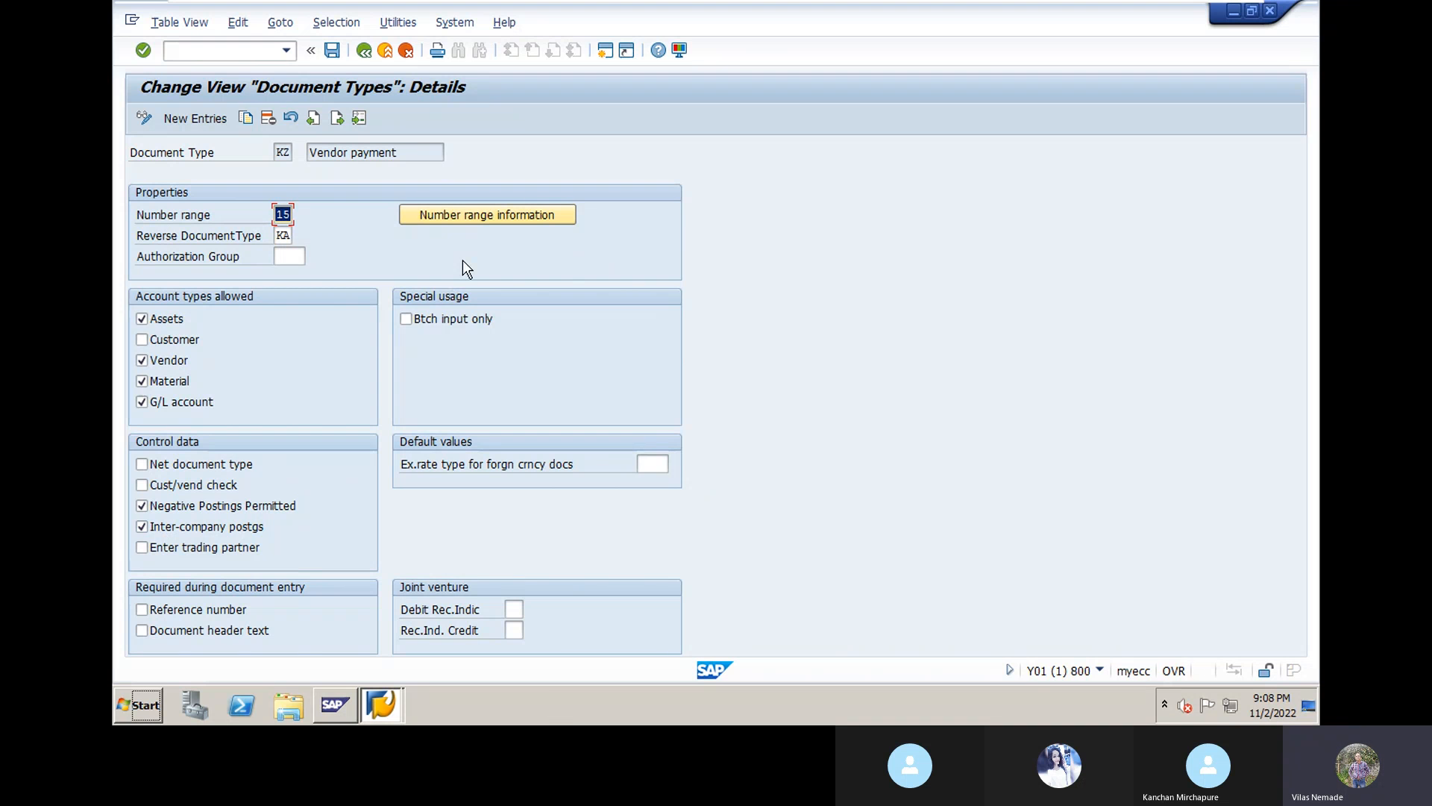
{"action": "left_click", "coordinate": [479, 214]}
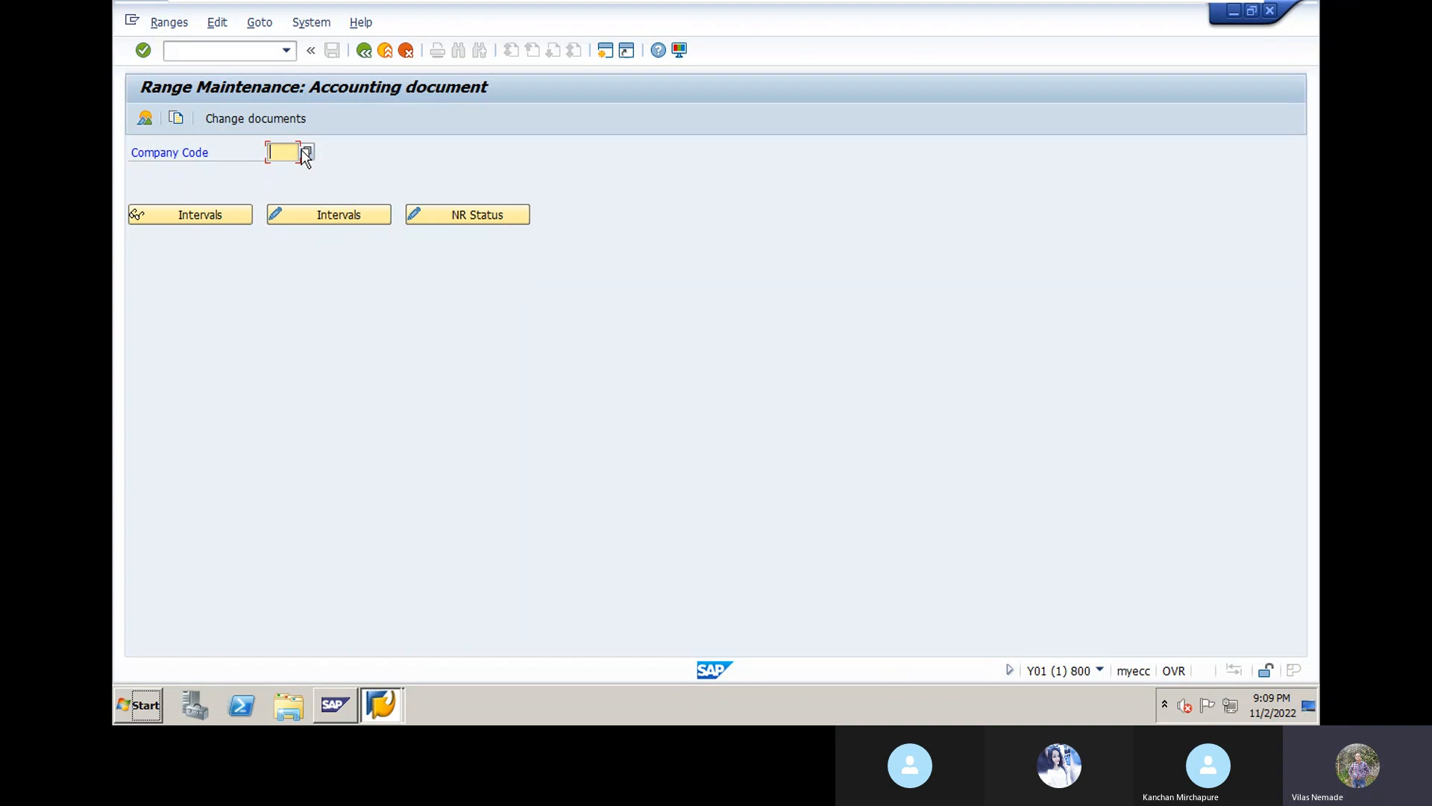
Step: Open DN10's intervals and add interval 15 for 2022 from 3000 to 3999
{"action": "type", "text": "dn1"}
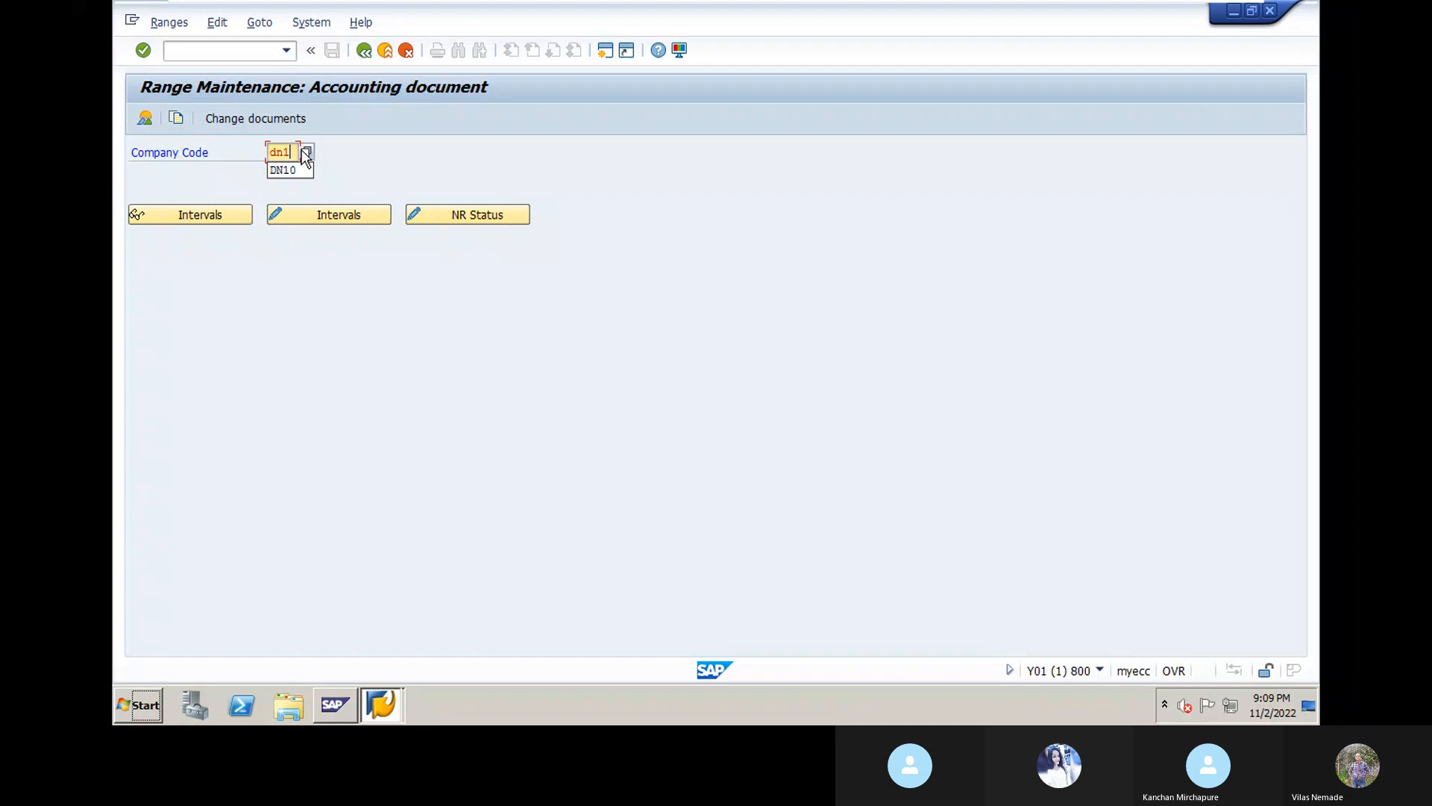
{"action": "type", "text": "0"}
{"action": "left_click", "coordinate": [336, 217]}
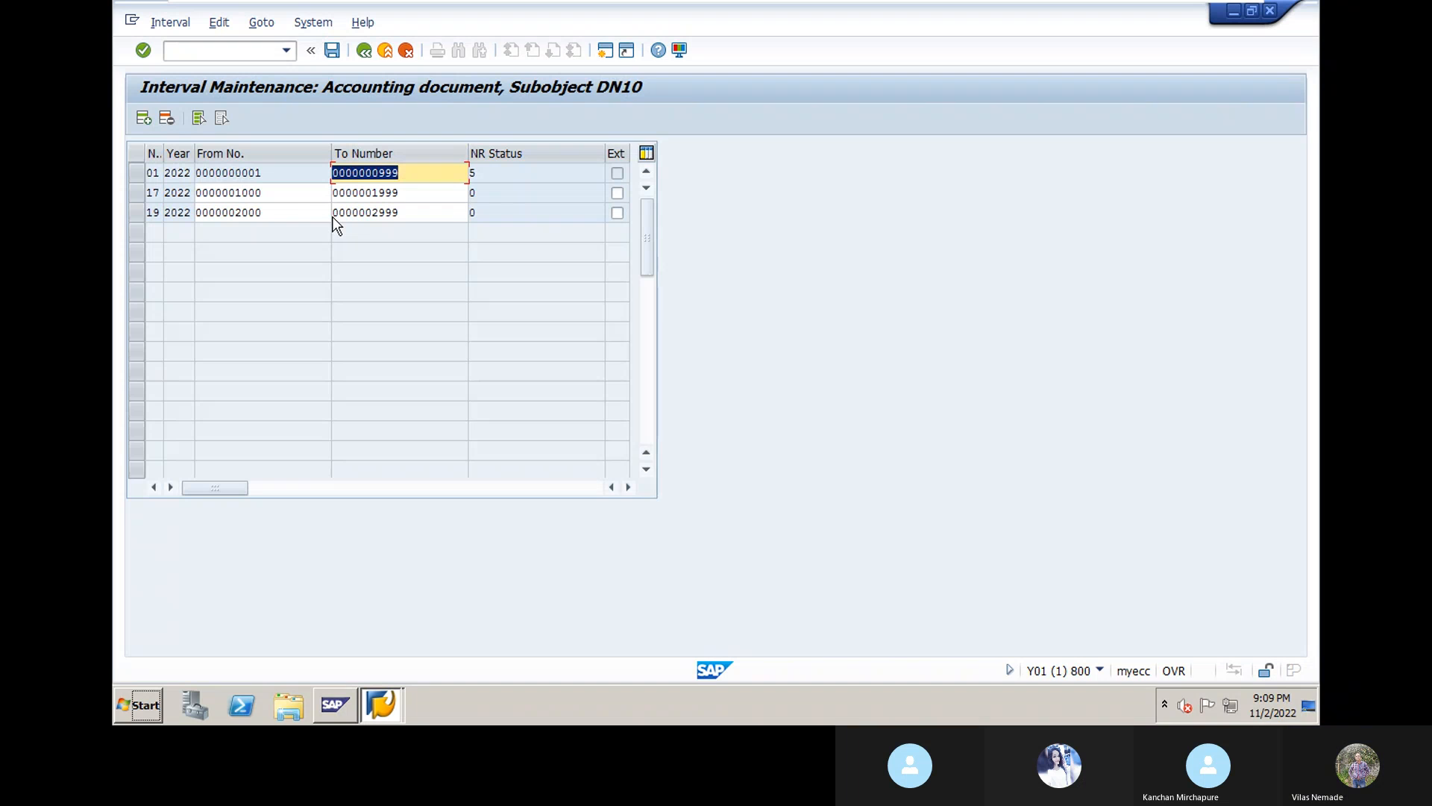
{"action": "left_click", "coordinate": [144, 122]}
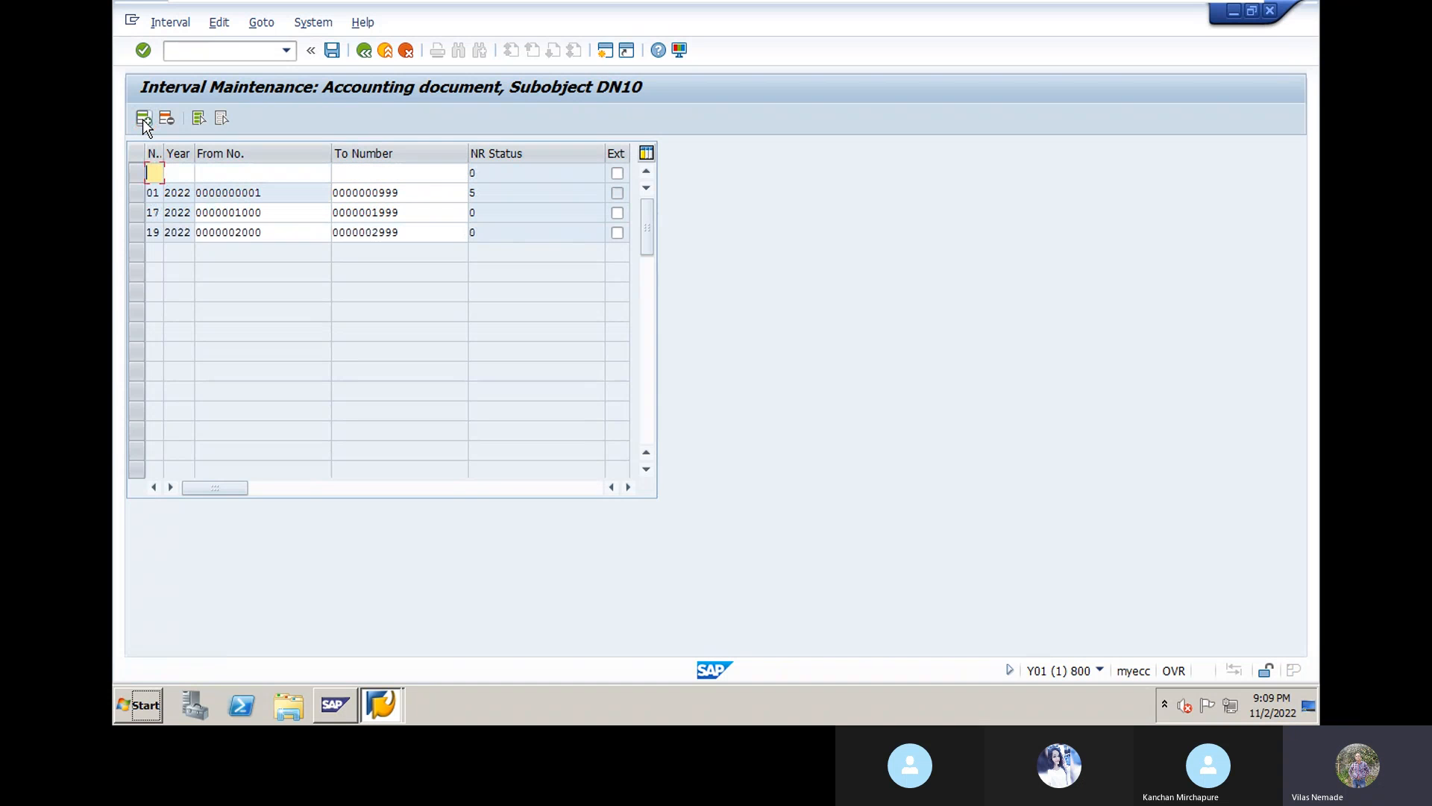
{"action": "type", "text": "15"}
{"action": "left_click", "coordinate": [179, 176]}
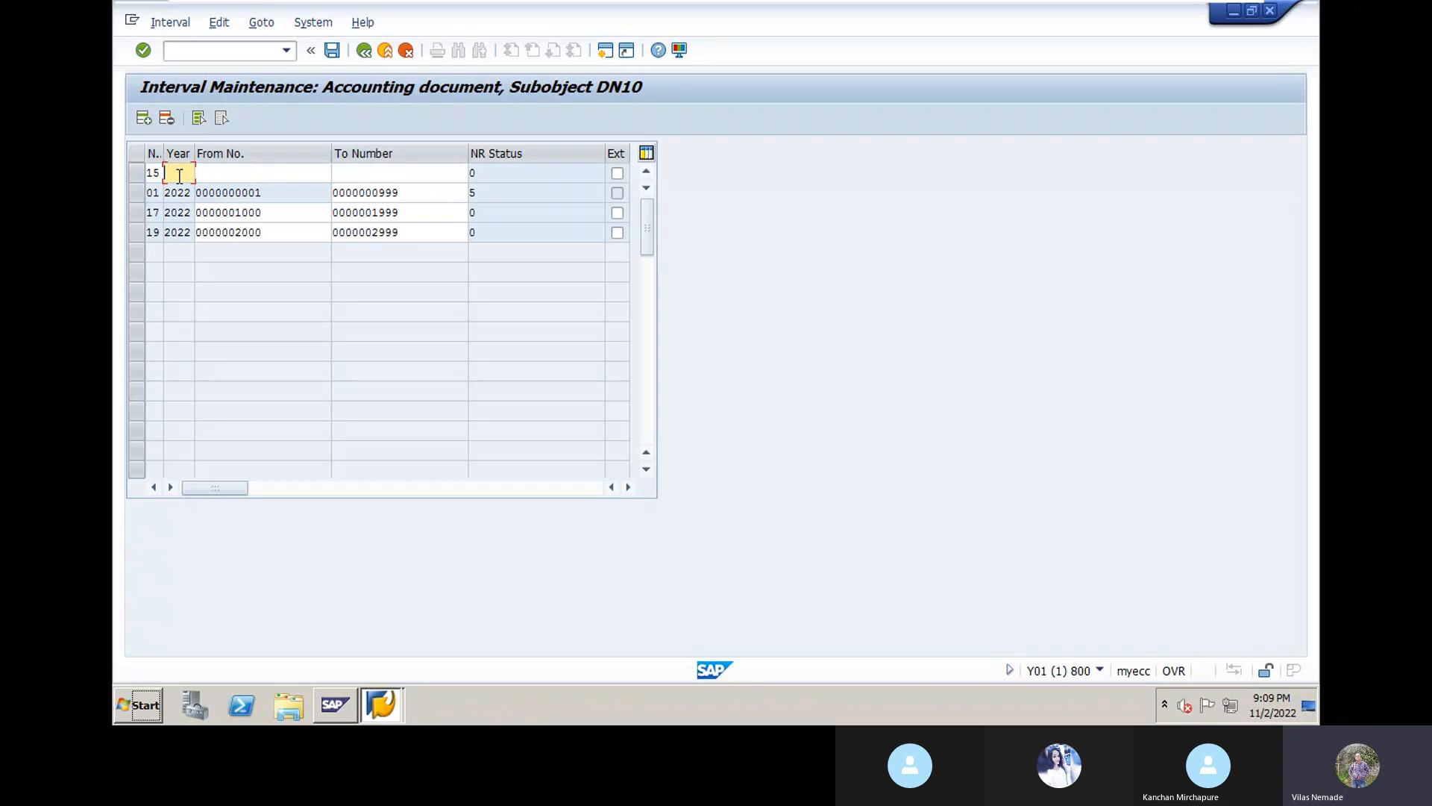
{"action": "type", "text": "2022"}
{"action": "left_click", "coordinate": [227, 167]}
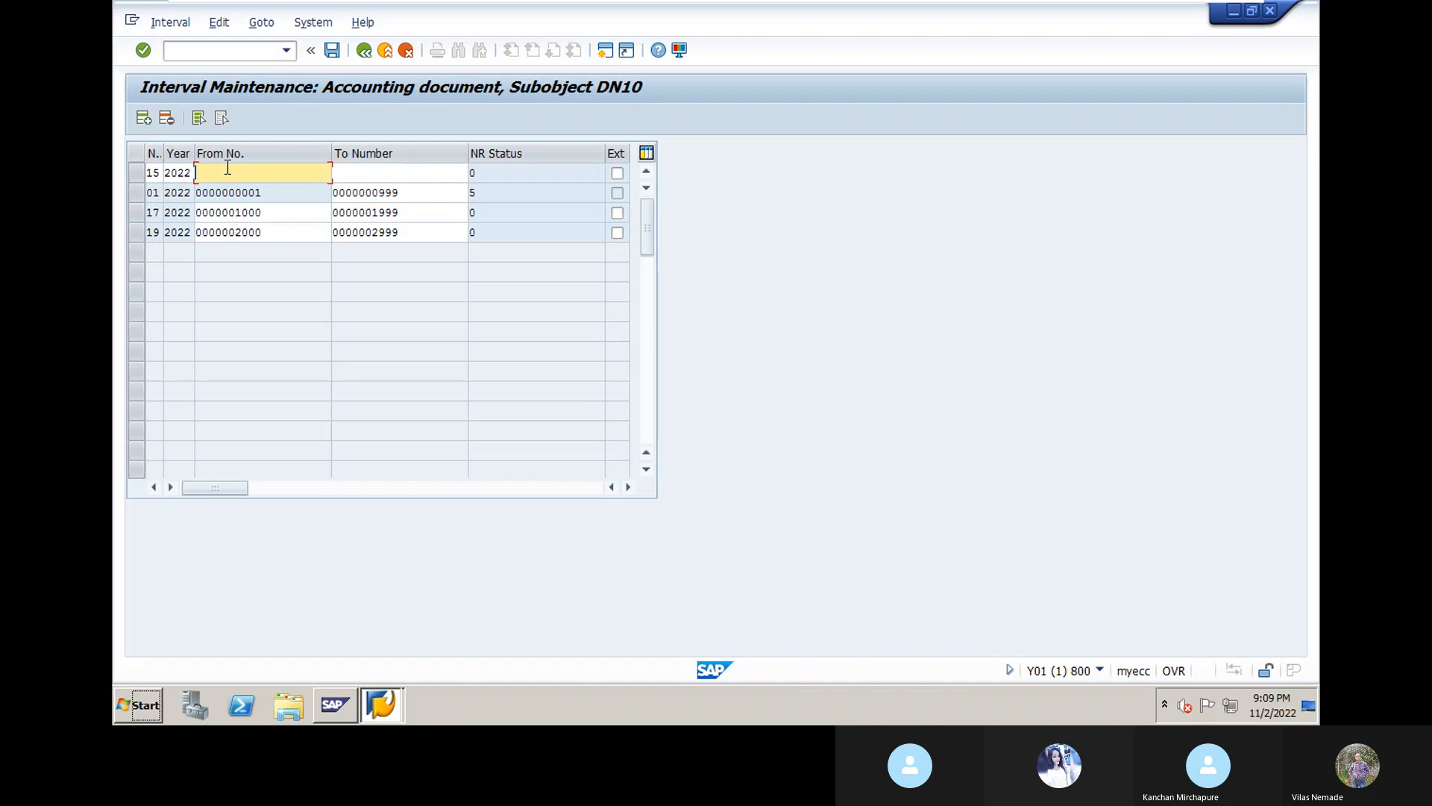
{"action": "type", "text": "300"}
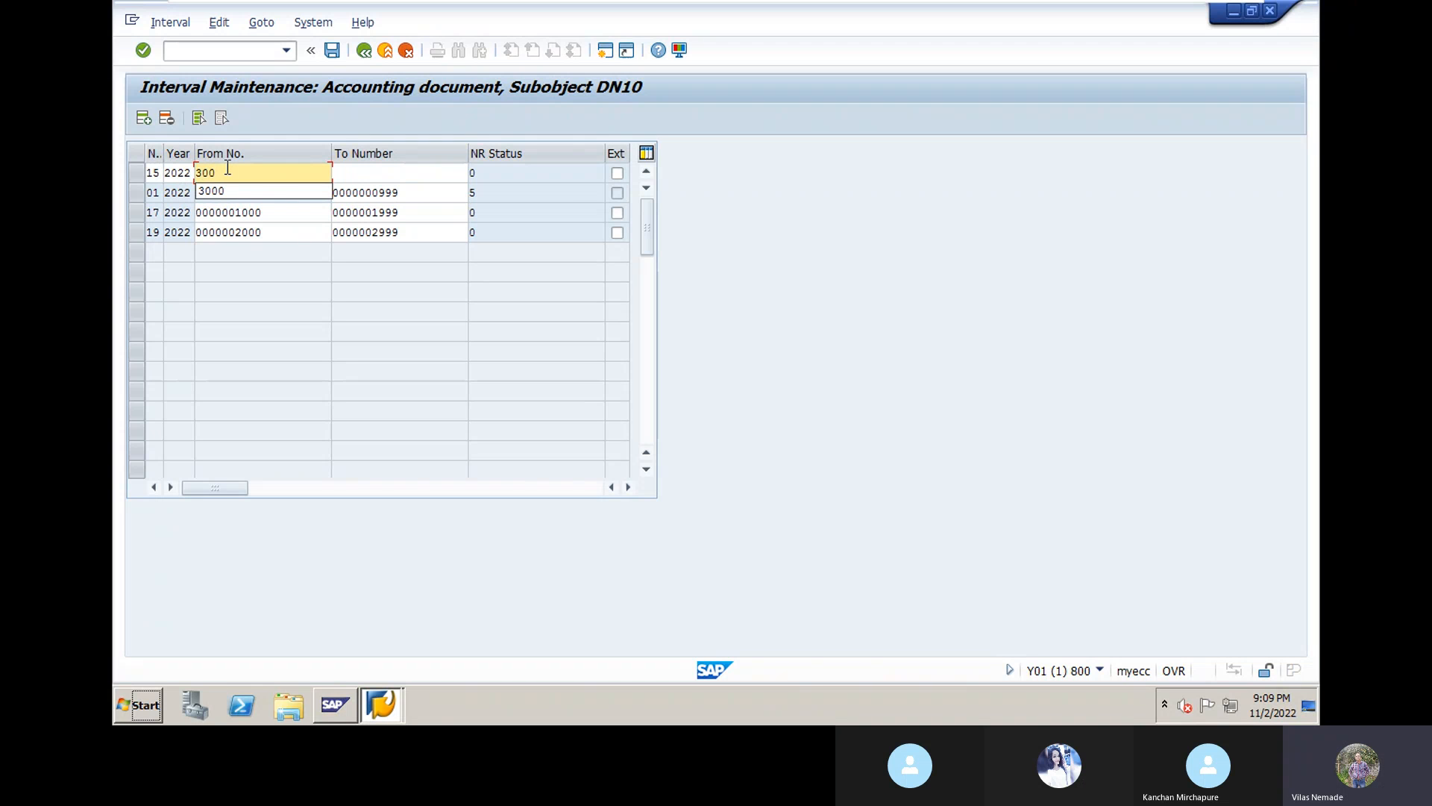
{"action": "type", "text": "0"}
{"action": "left_click", "coordinate": [343, 174]}
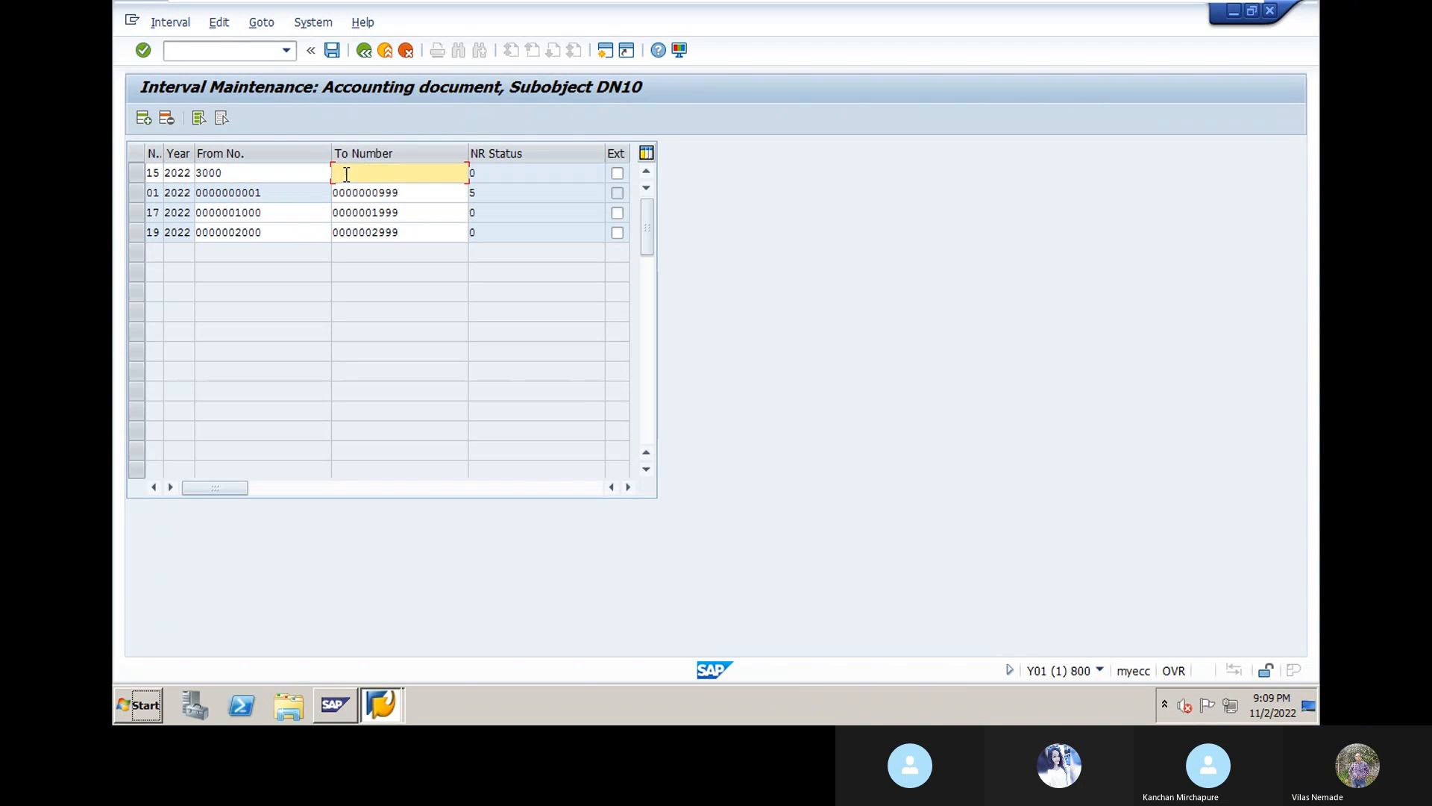
{"action": "type", "text": "3999"}
{"action": "key", "text": "Return"}
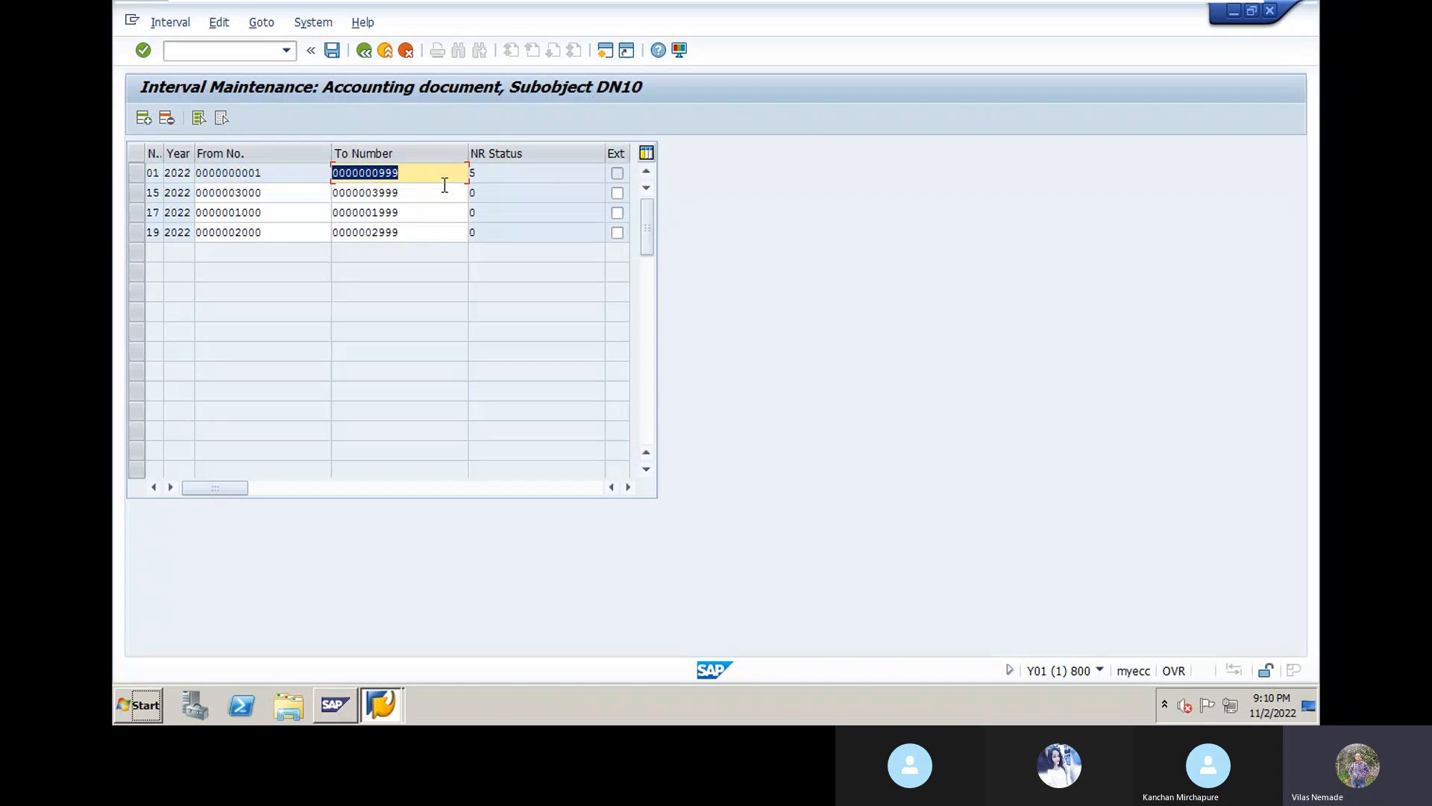
Step: Save the DN10 intervals and acknowledge the transport notice
{"action": "left_click", "coordinate": [334, 50]}
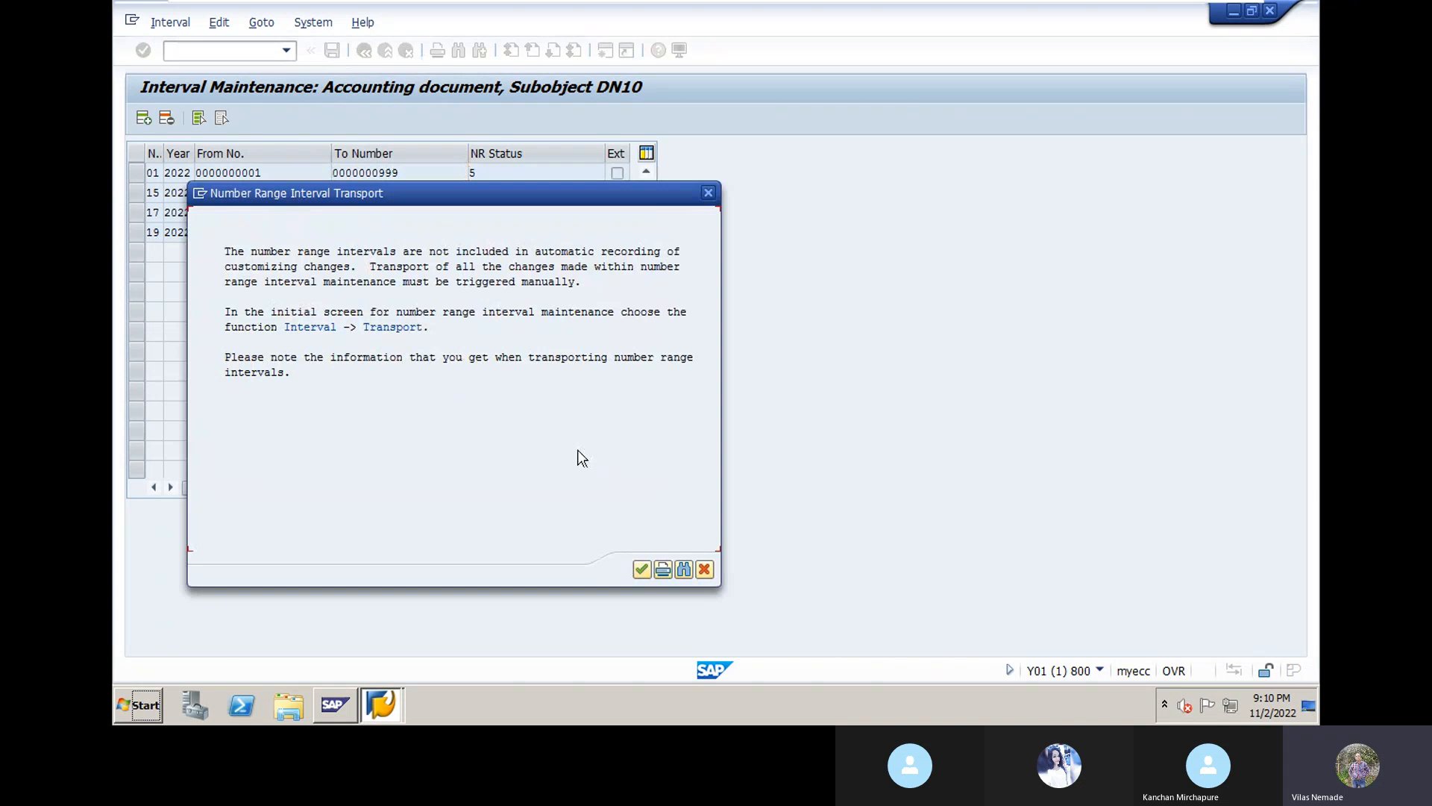
{"action": "left_click", "coordinate": [642, 570]}
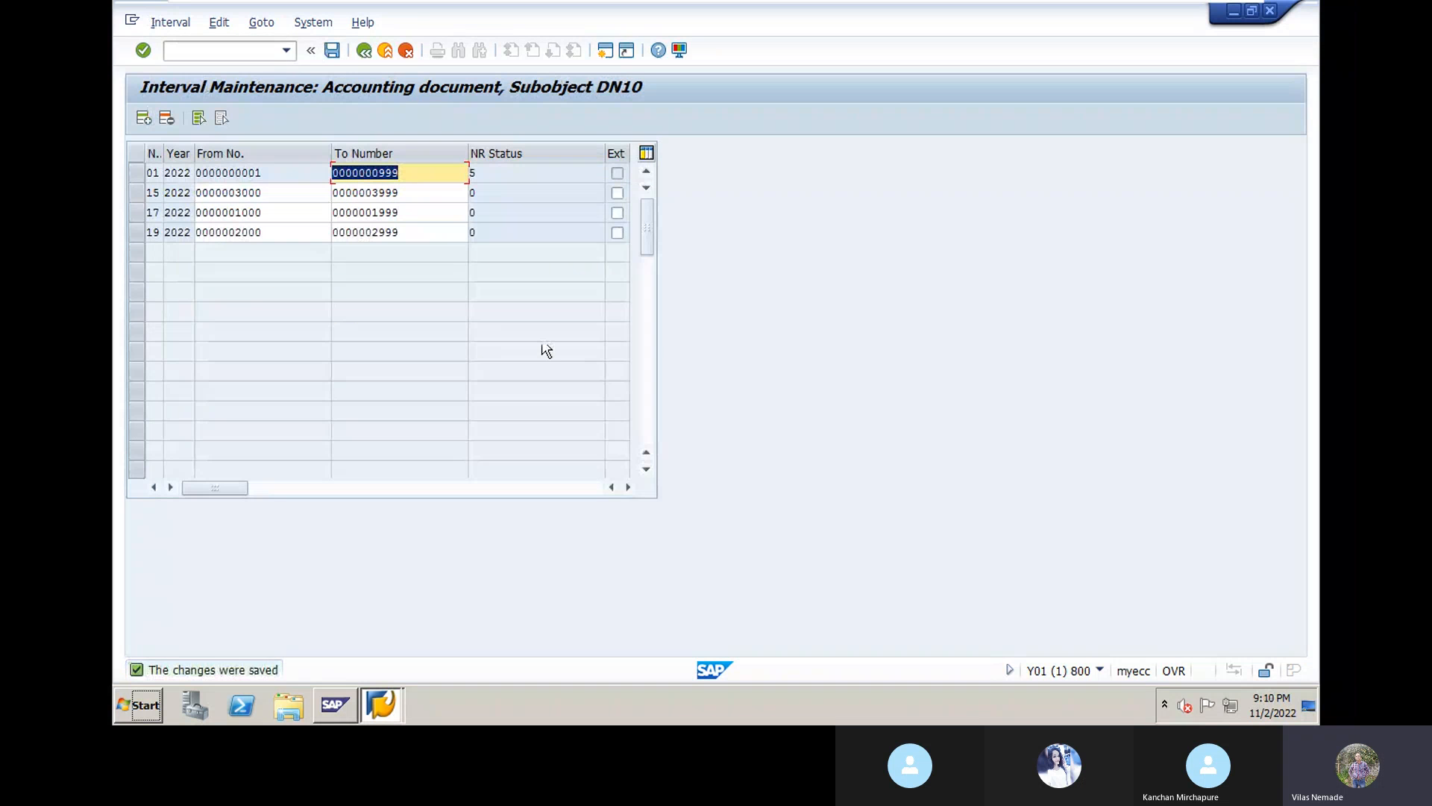
{"action": "left_click", "coordinate": [332, 51]}
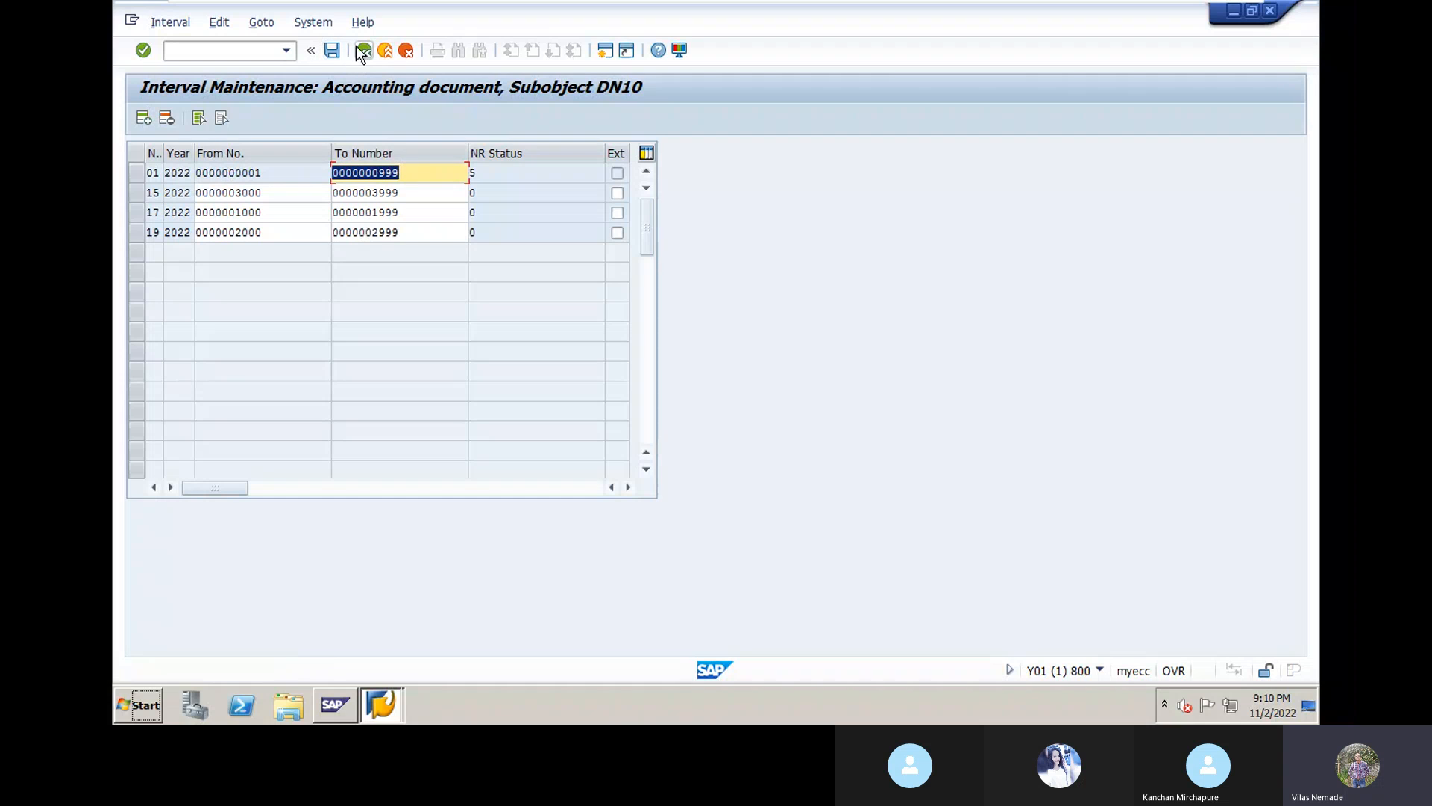
Step: Back out through Range Maintenance, Document Types and Display IMG to SAP Easy Access
{"action": "left_click", "coordinate": [364, 51]}
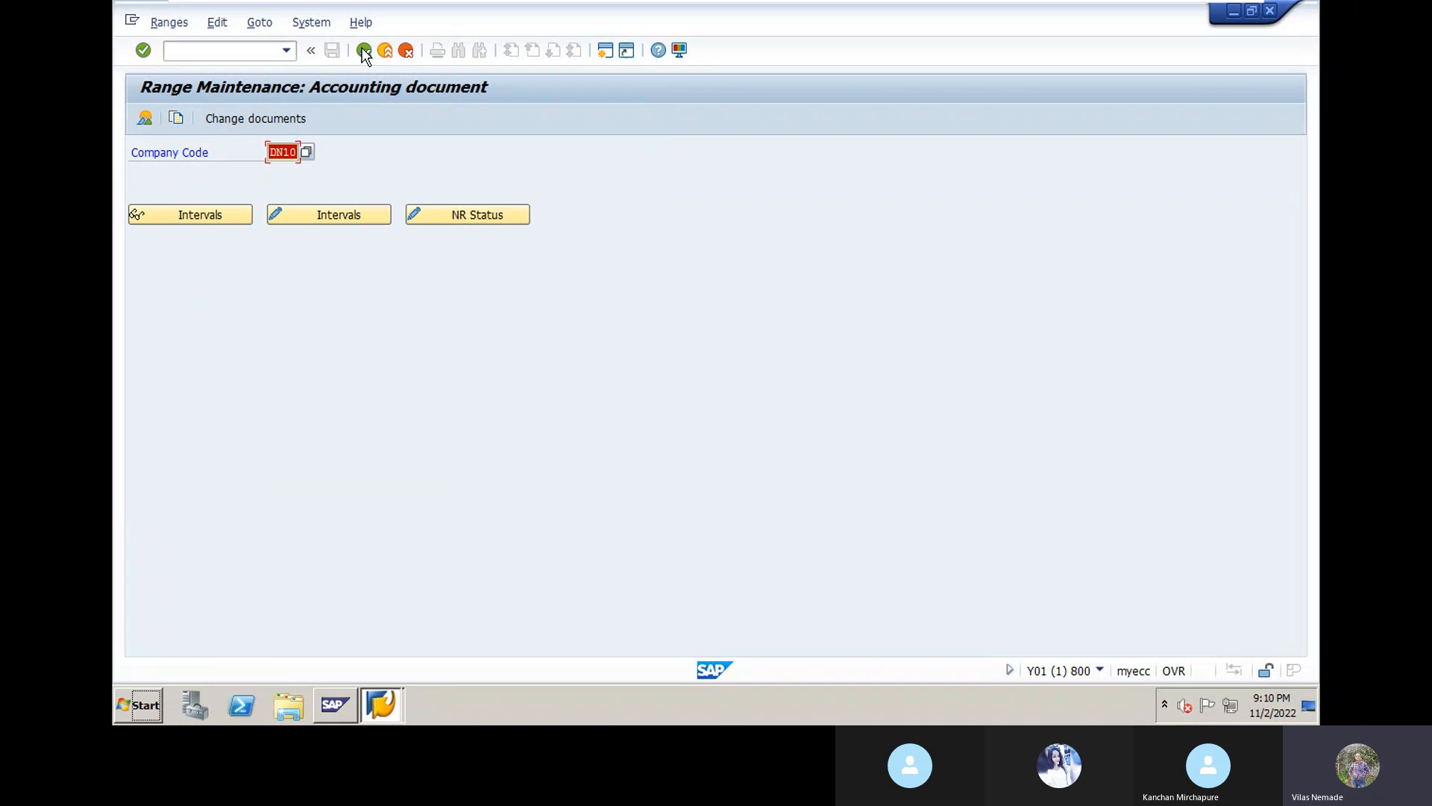
{"action": "left_click", "coordinate": [364, 50]}
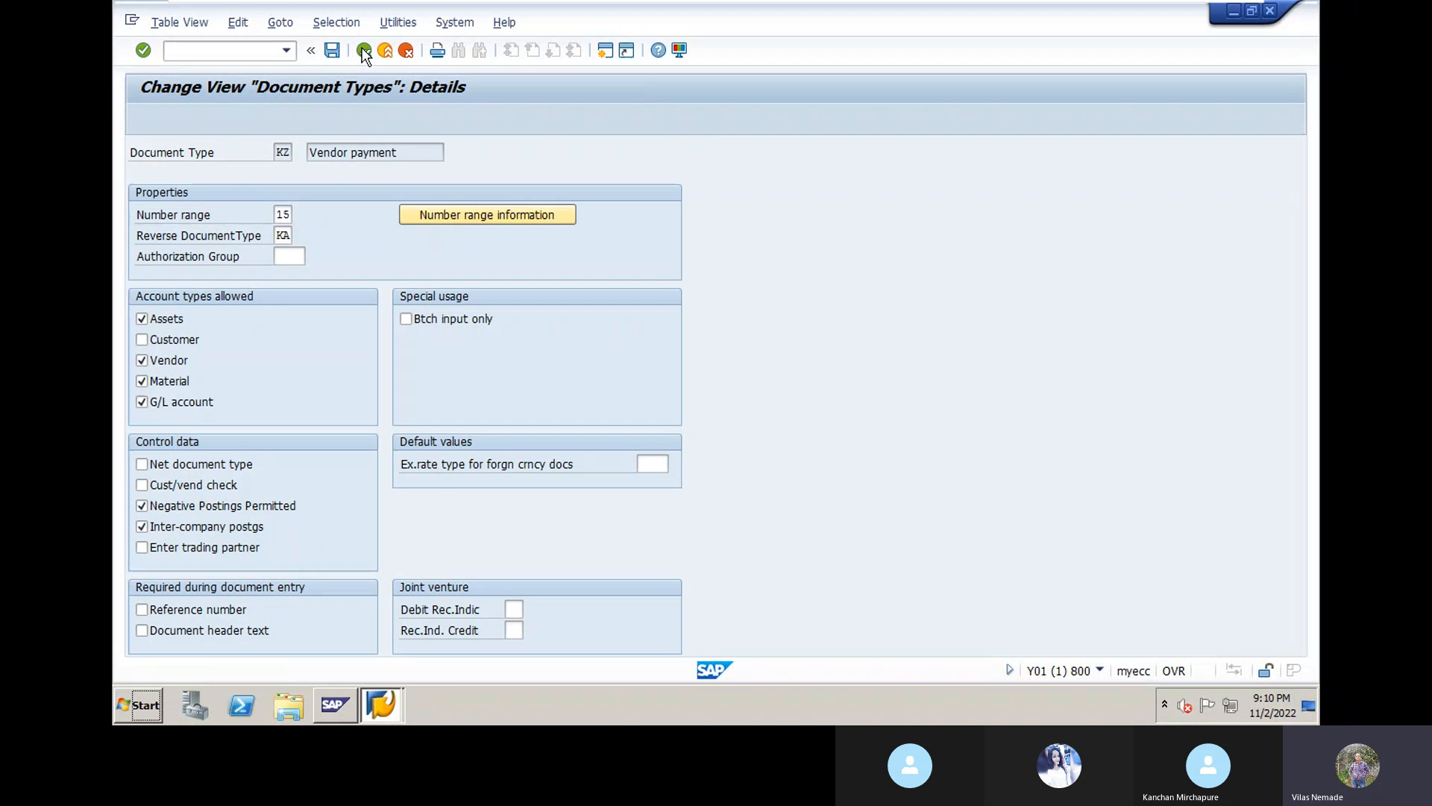
{"action": "left_click", "coordinate": [364, 51]}
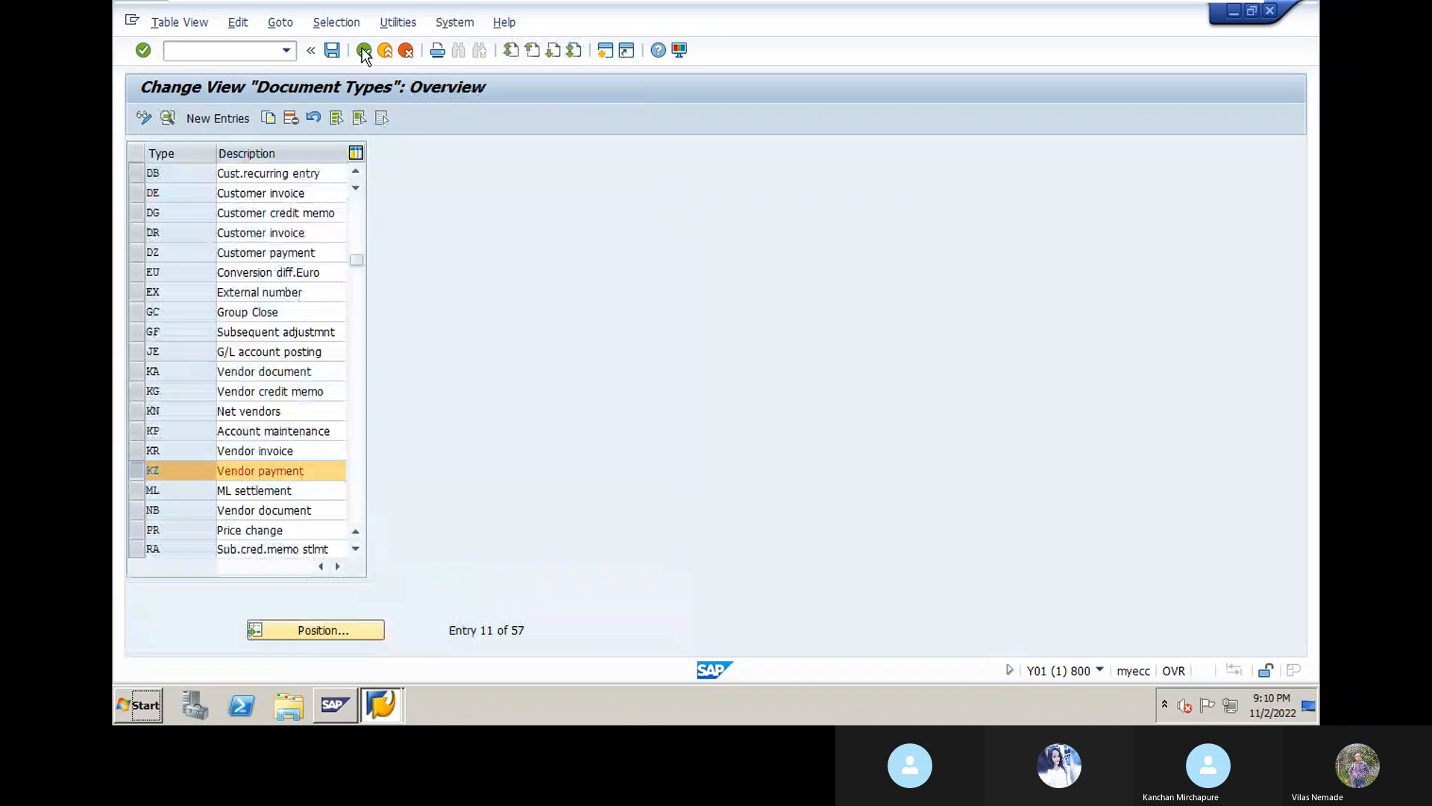
{"action": "left_click", "coordinate": [364, 50]}
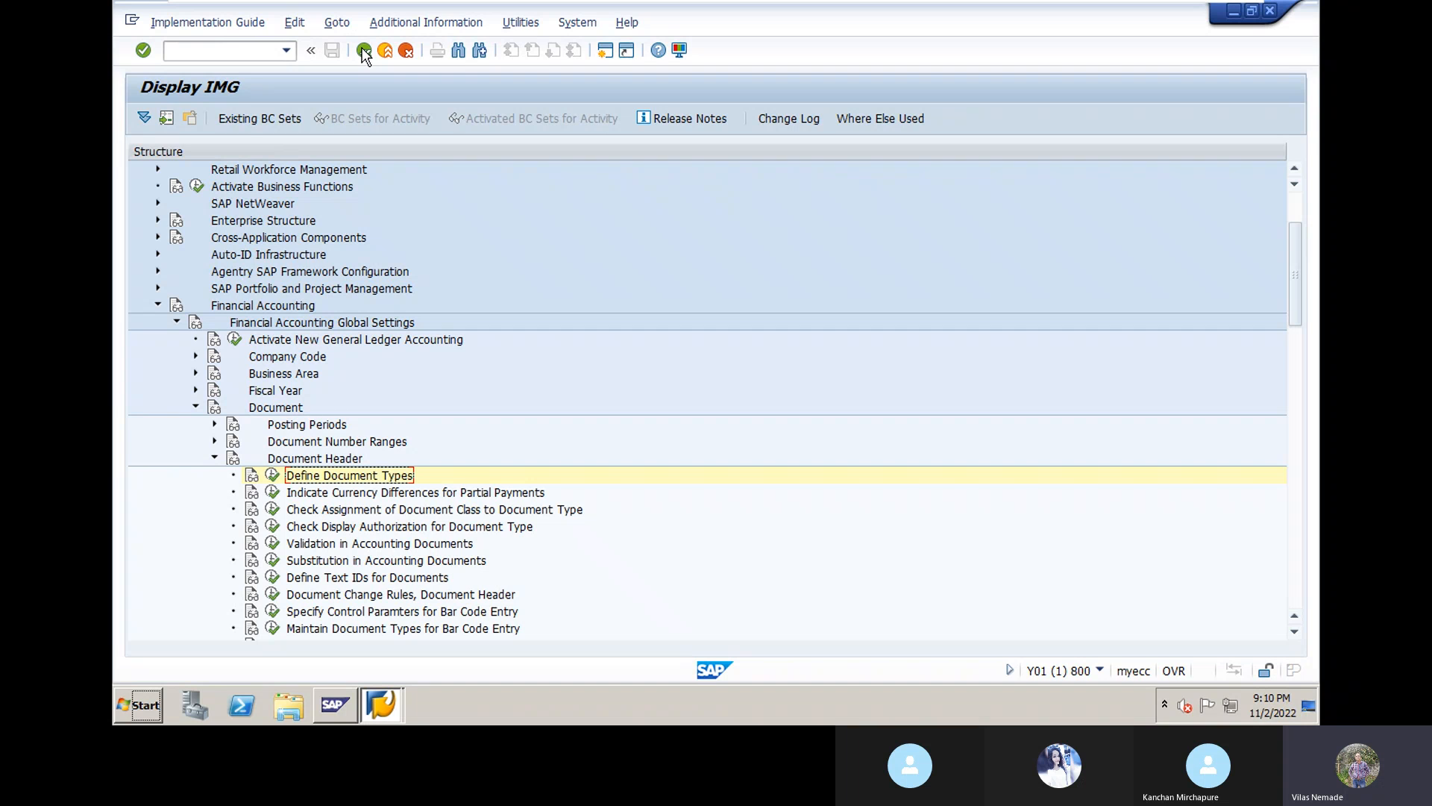
{"action": "left_click", "coordinate": [364, 52]}
{"action": "left_click", "coordinate": [369, 54]}
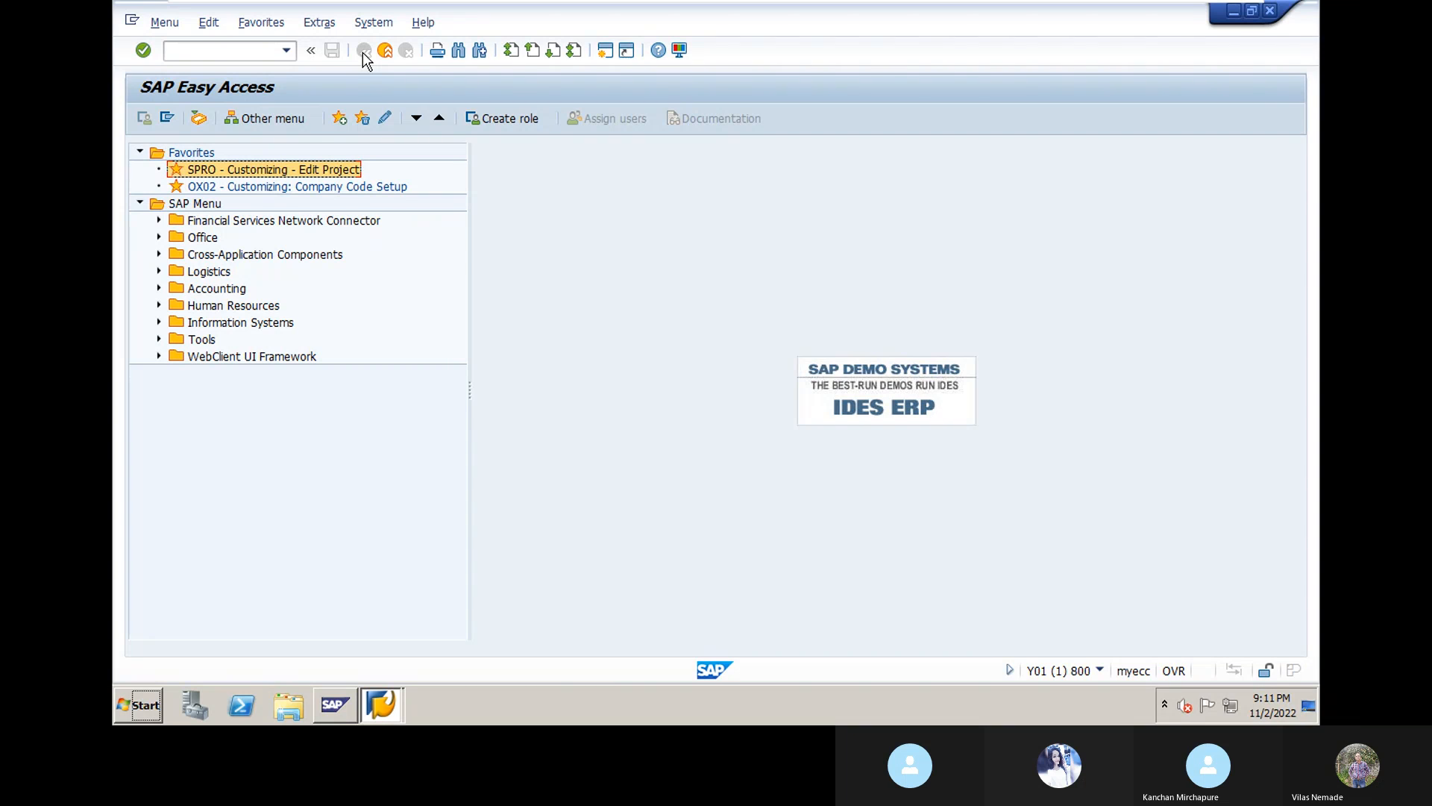
Step: Launch the SPRO favorite and display the SAP Reference IMG tree
{"action": "left_click", "coordinate": [250, 52]}
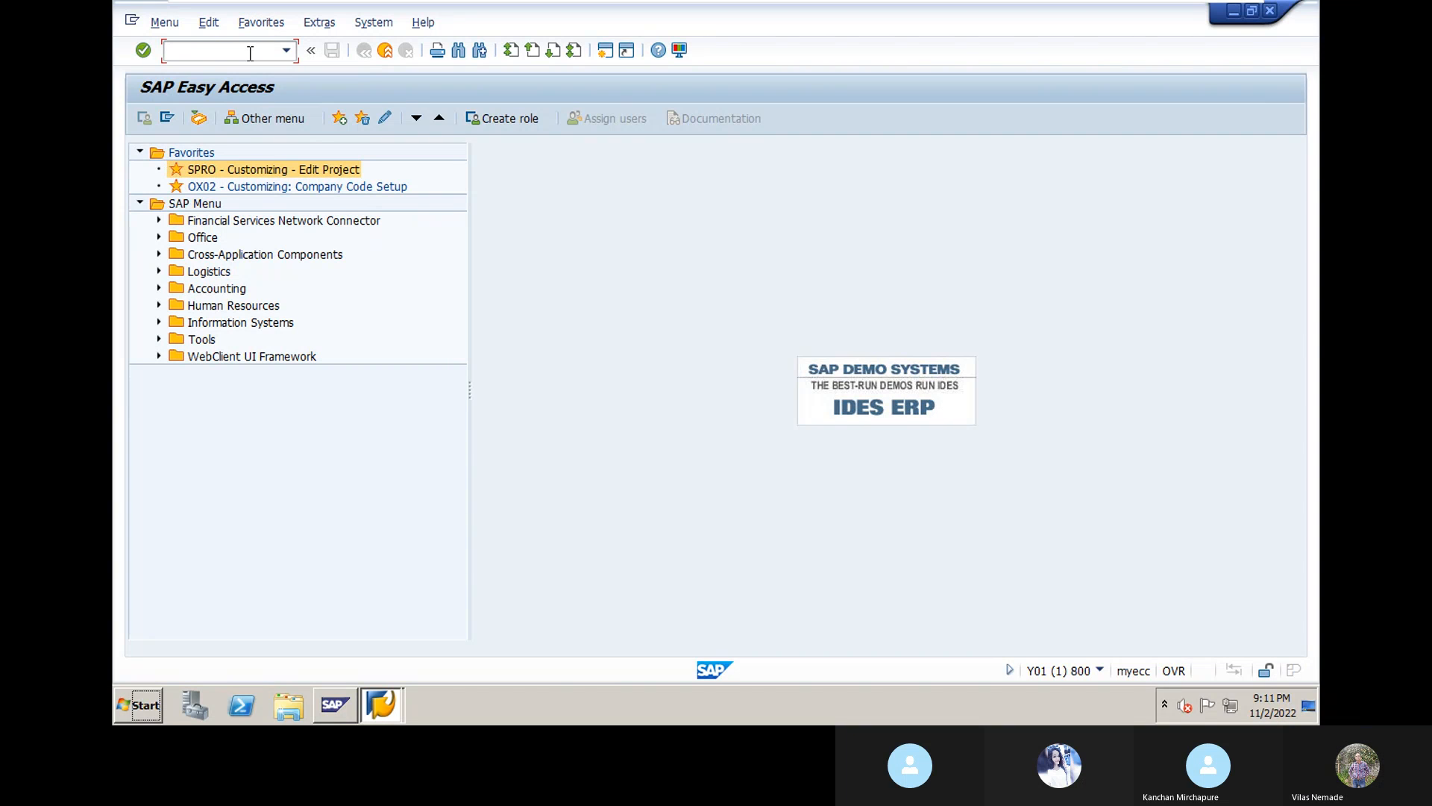
{"action": "type", "text": "OBA"}
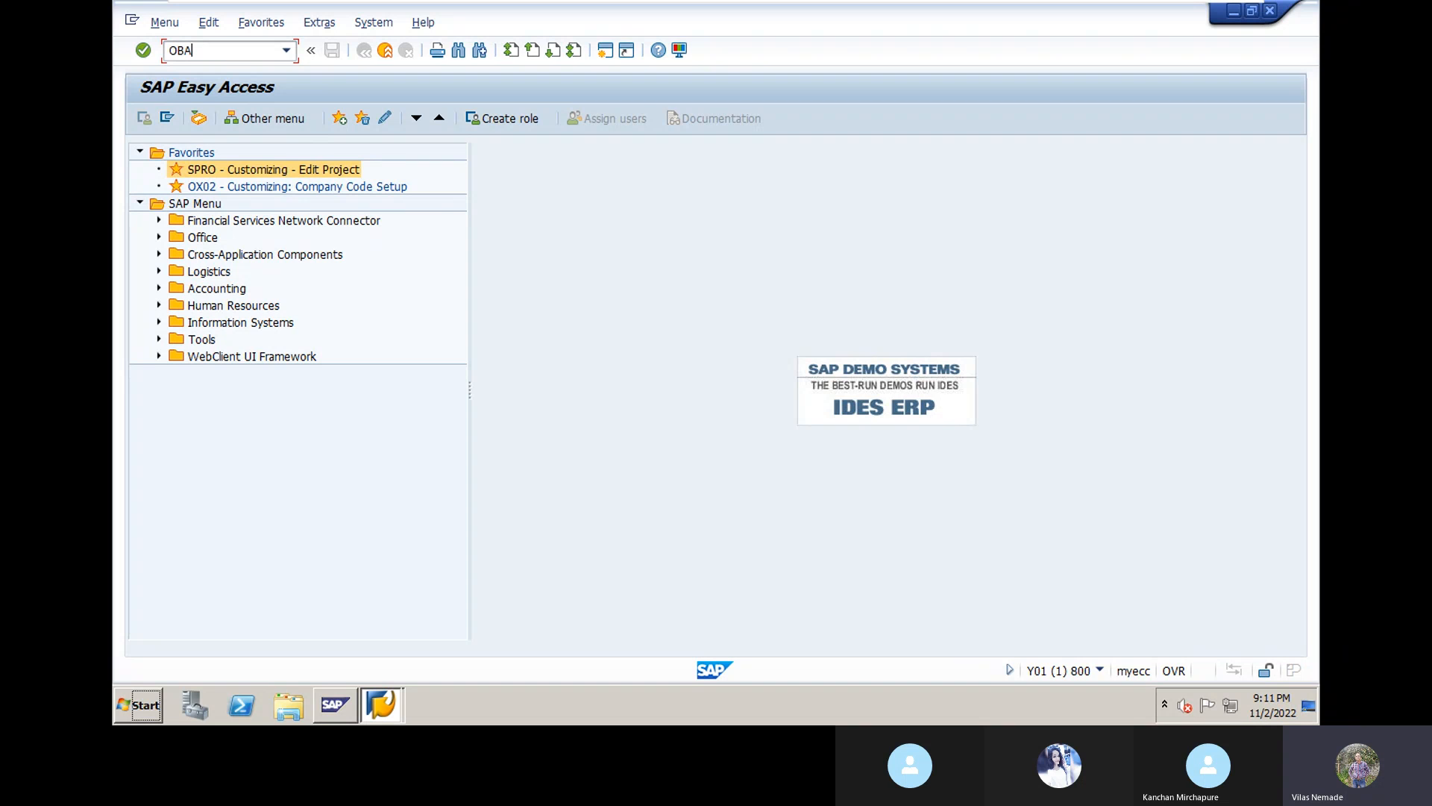
{"action": "type", "text": "3"}
{"action": "double_click", "coordinate": [209, 171]}
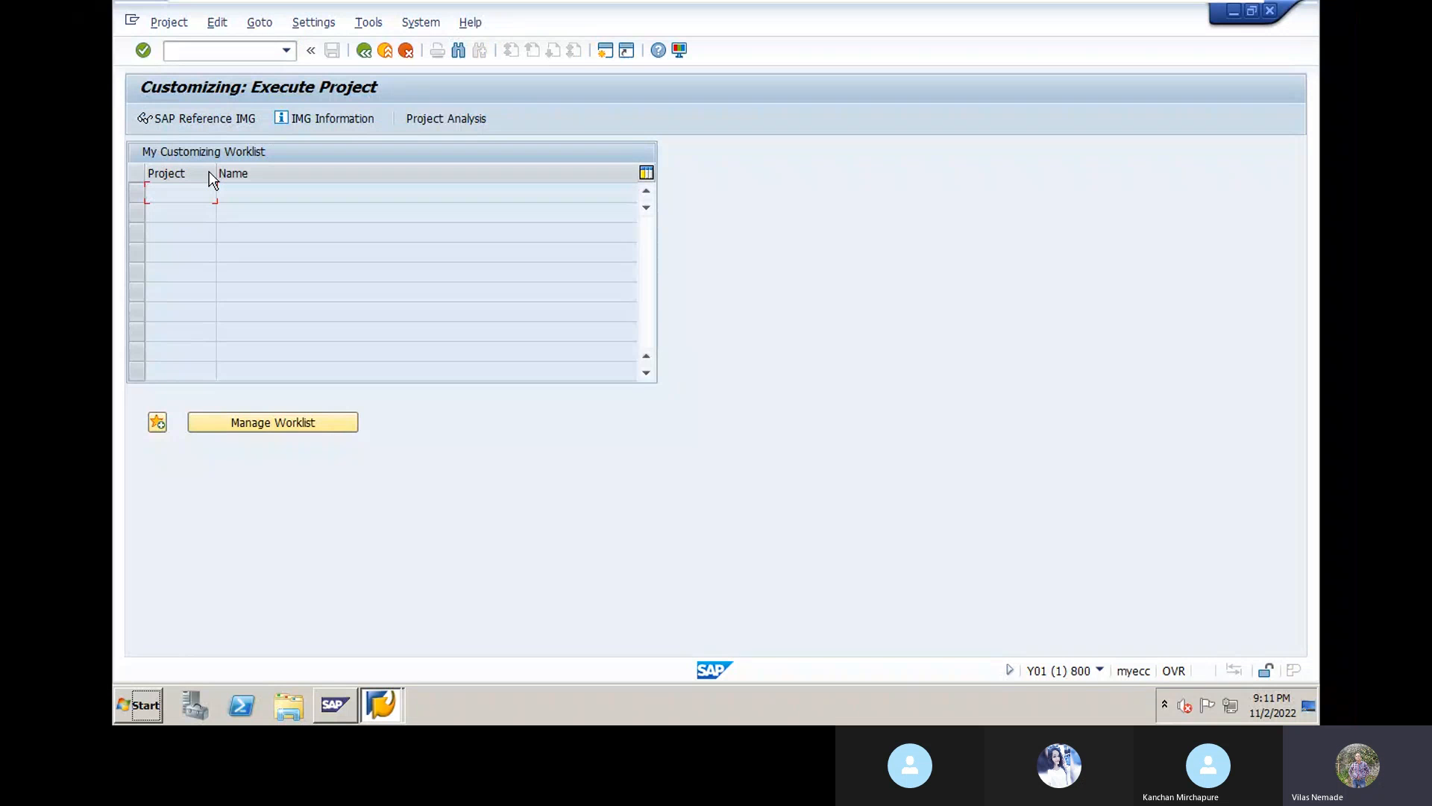
{"action": "left_click", "coordinate": [199, 122]}
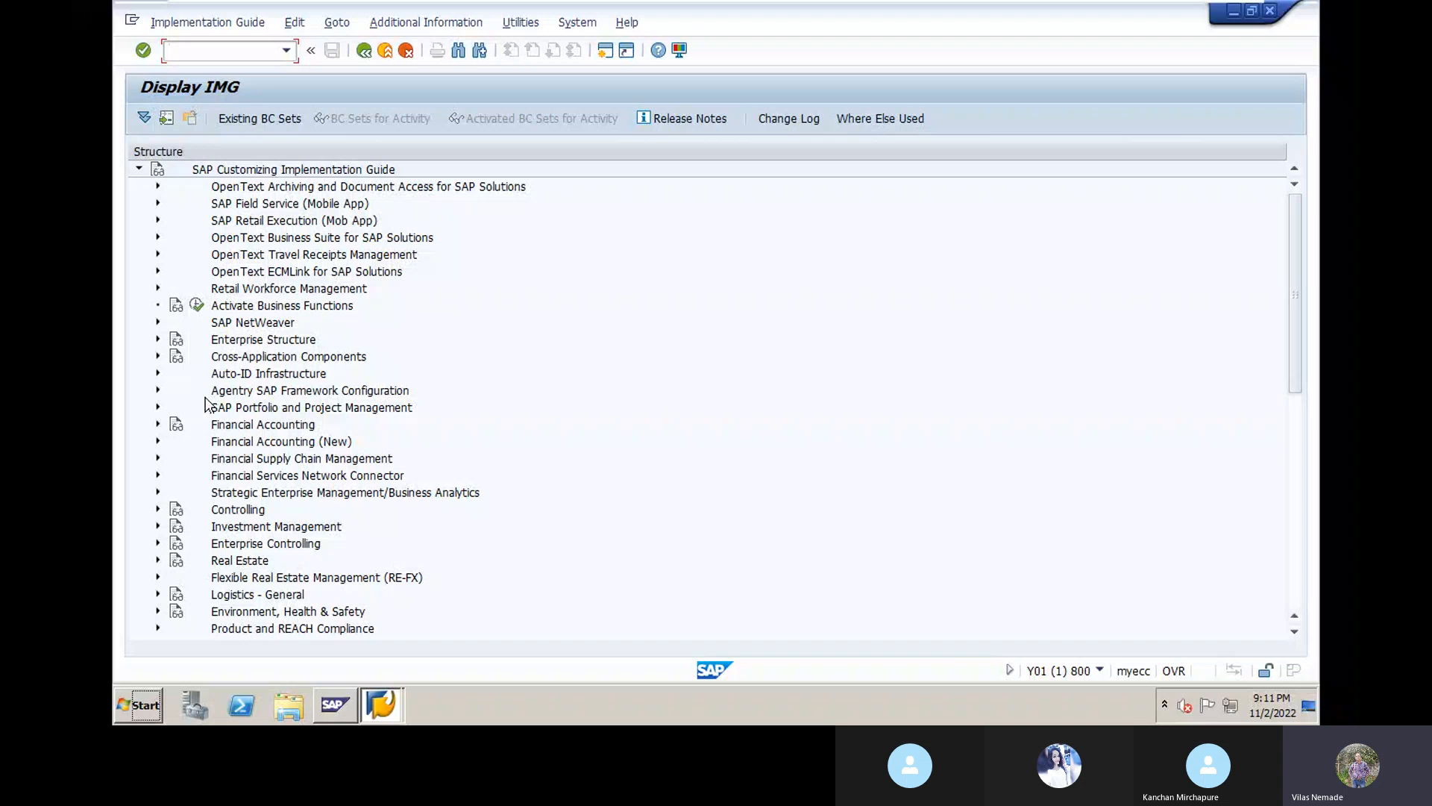
Step: Expand Financial Accounting > AR/AP > Business Transactions > Open Item Clearing > Clearing Differences and select Define Tolerances for Customers/Vendors
{"action": "left_click", "coordinate": [158, 425]}
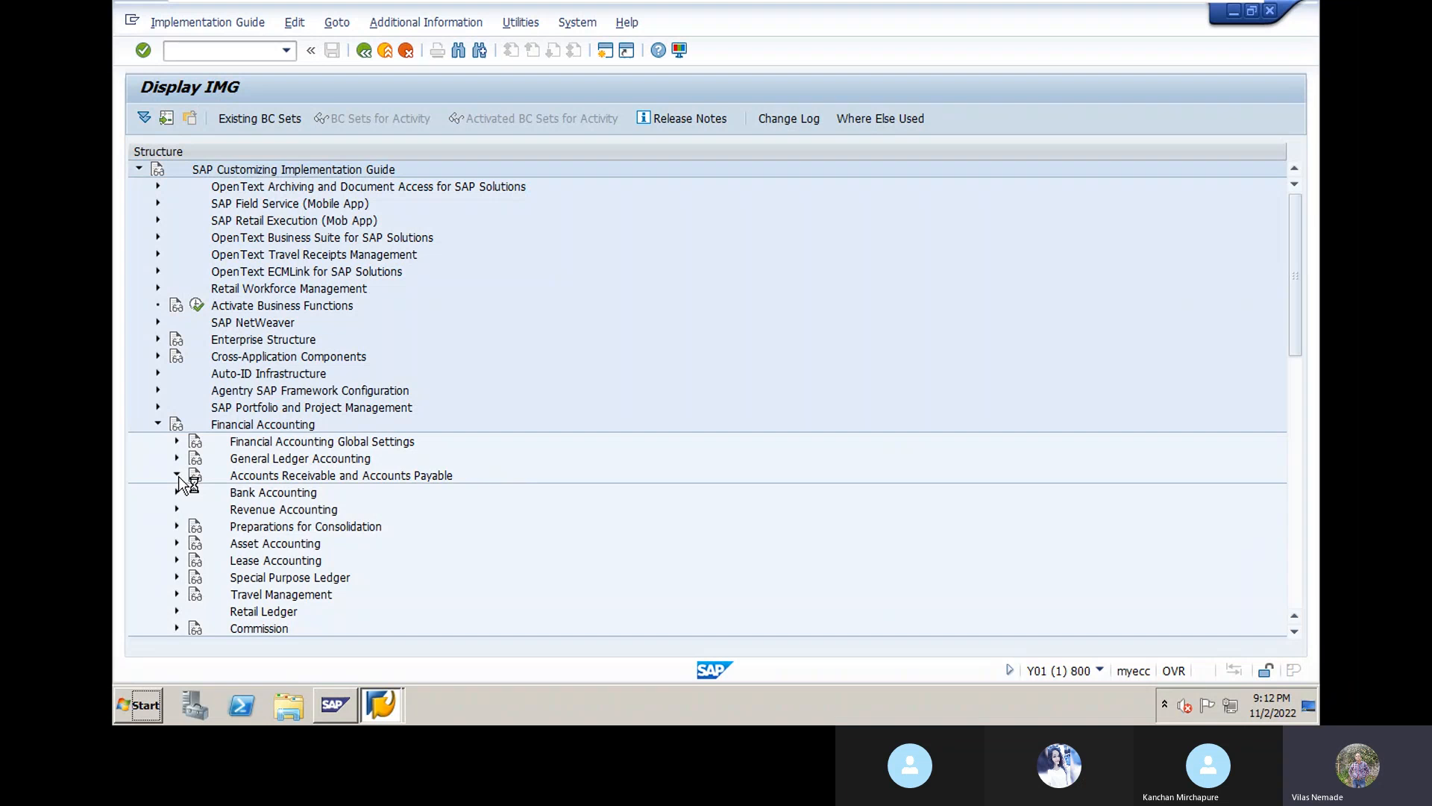
{"action": "left_click", "coordinate": [177, 476]}
{"action": "scroll", "coordinate": [256, 480], "scroll_direction": "down", "scroll_amount": 2}
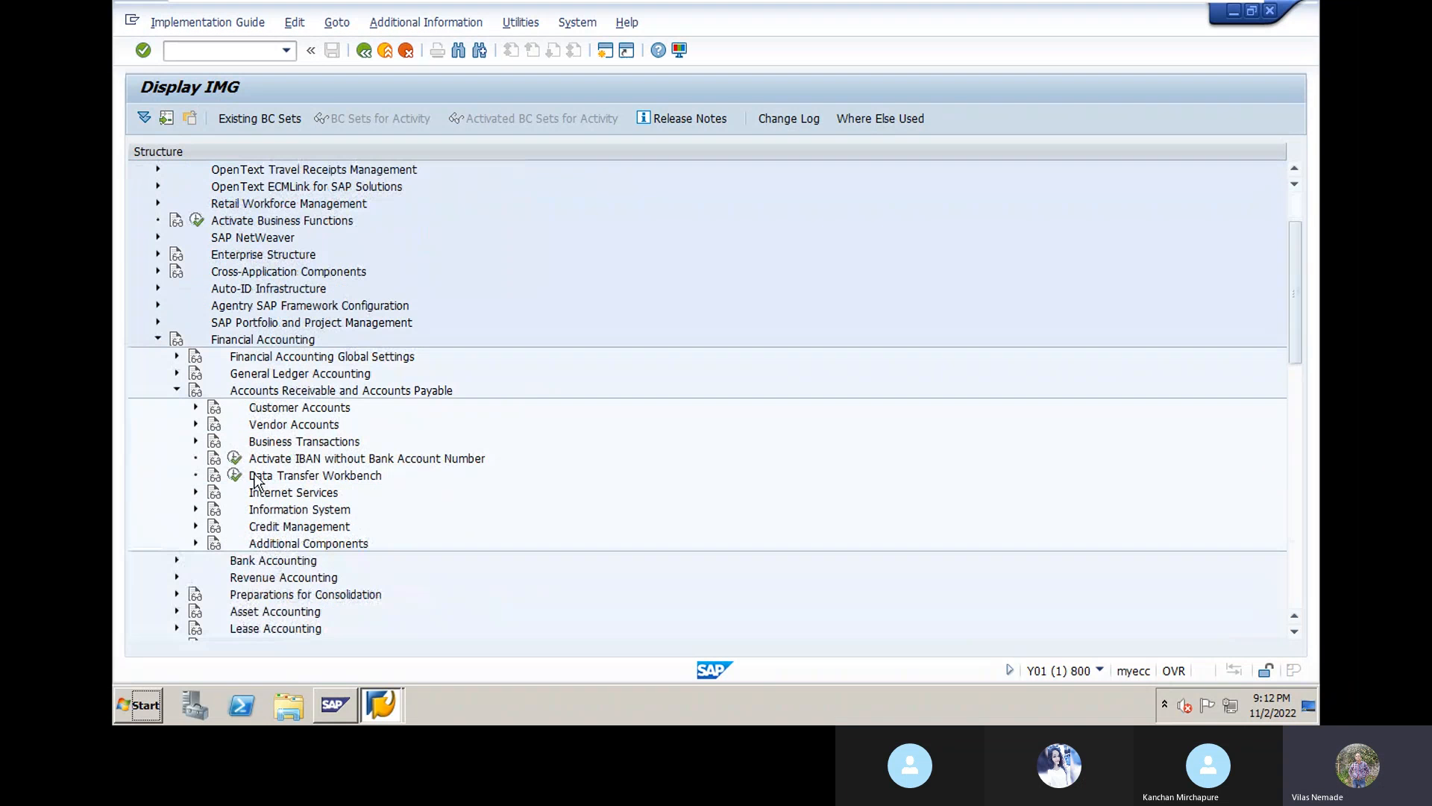
{"action": "scroll", "coordinate": [260, 452], "scroll_direction": "down", "scroll_amount": 1}
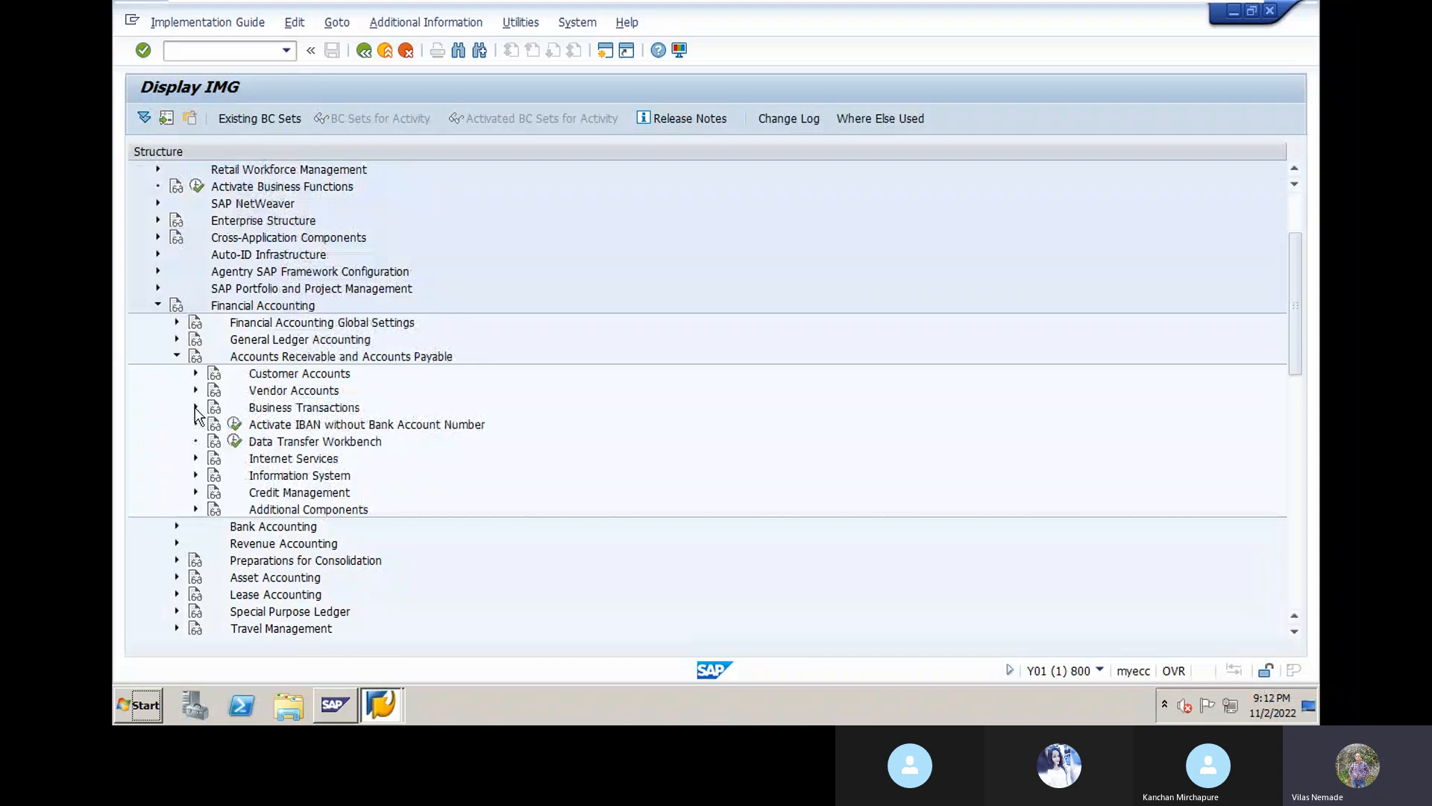
{"action": "left_click", "coordinate": [196, 408]}
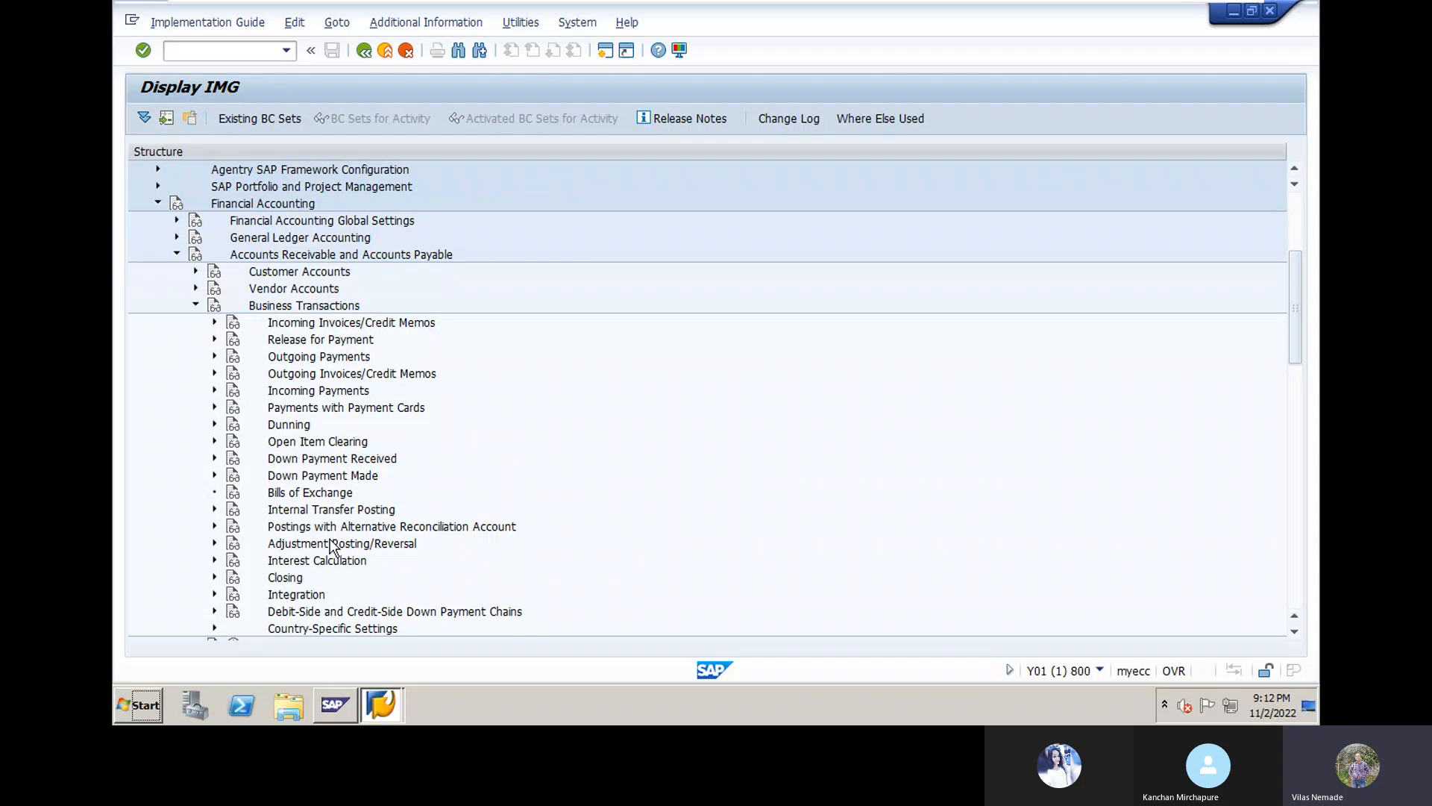
{"action": "left_click", "coordinate": [214, 441]}
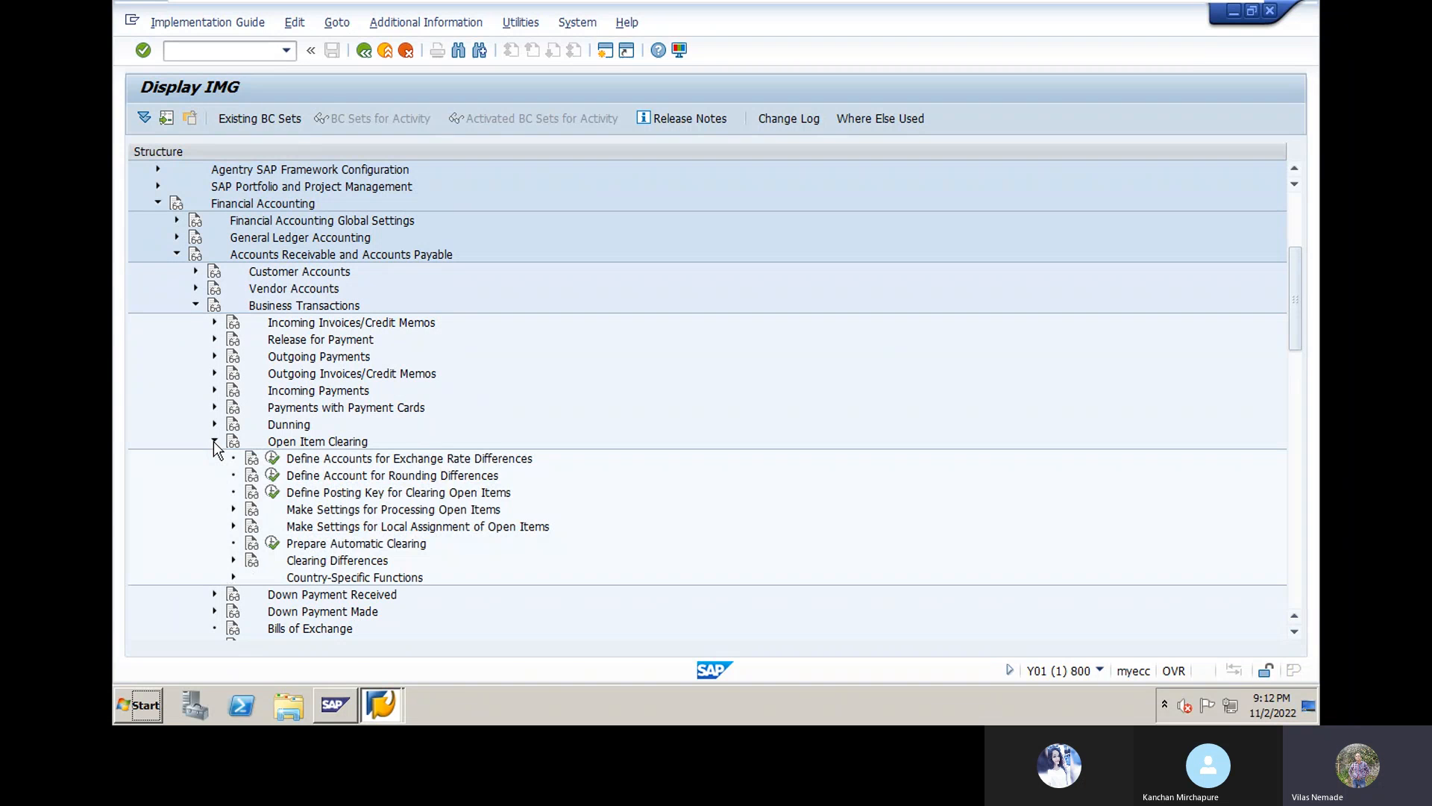
{"action": "left_click", "coordinate": [234, 560]}
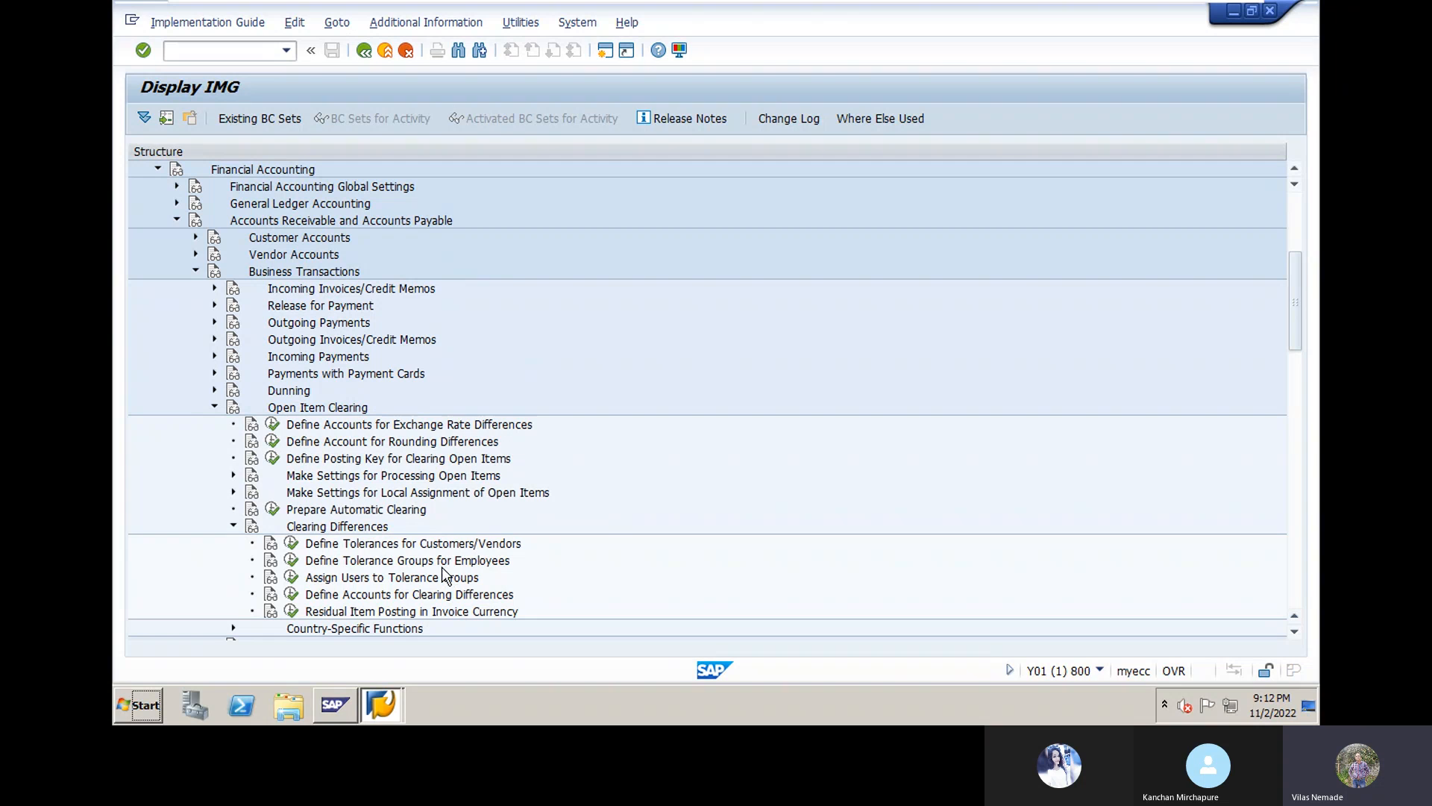
{"action": "left_click", "coordinate": [328, 544]}
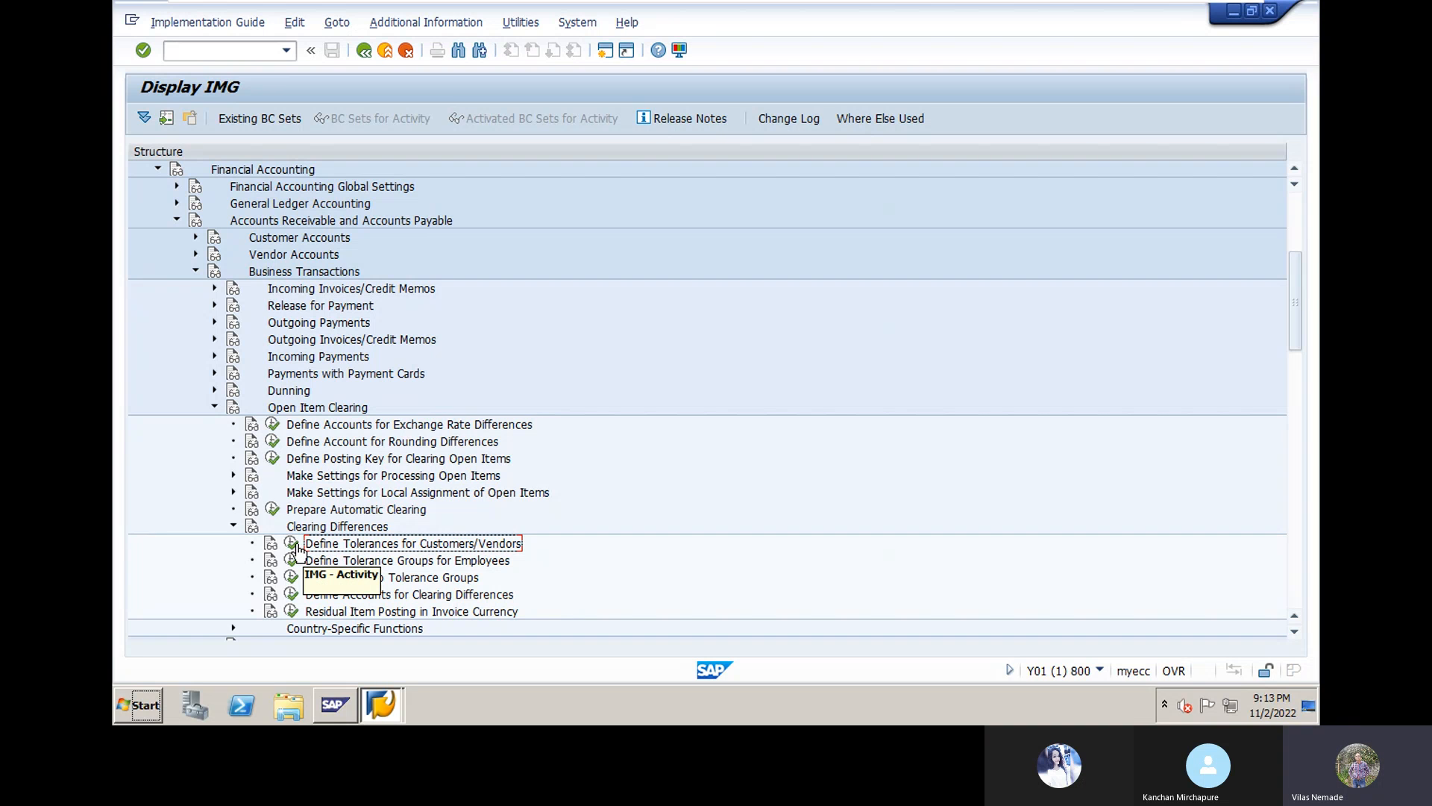
Step: Run Define Tolerances for Customers/Vendors and start a blank New Entries form
{"action": "left_click", "coordinate": [296, 549]}
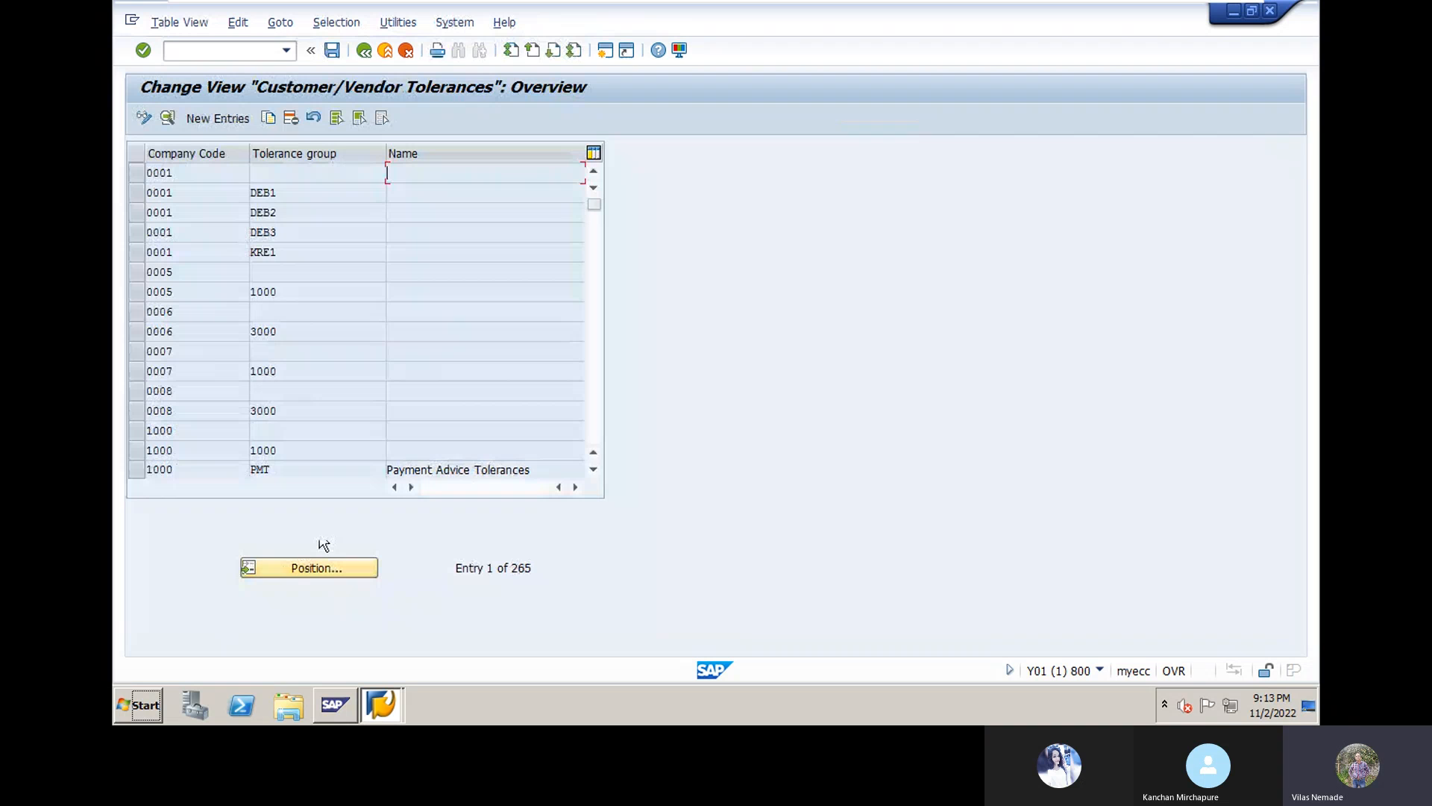
{"action": "left_click", "coordinate": [208, 118]}
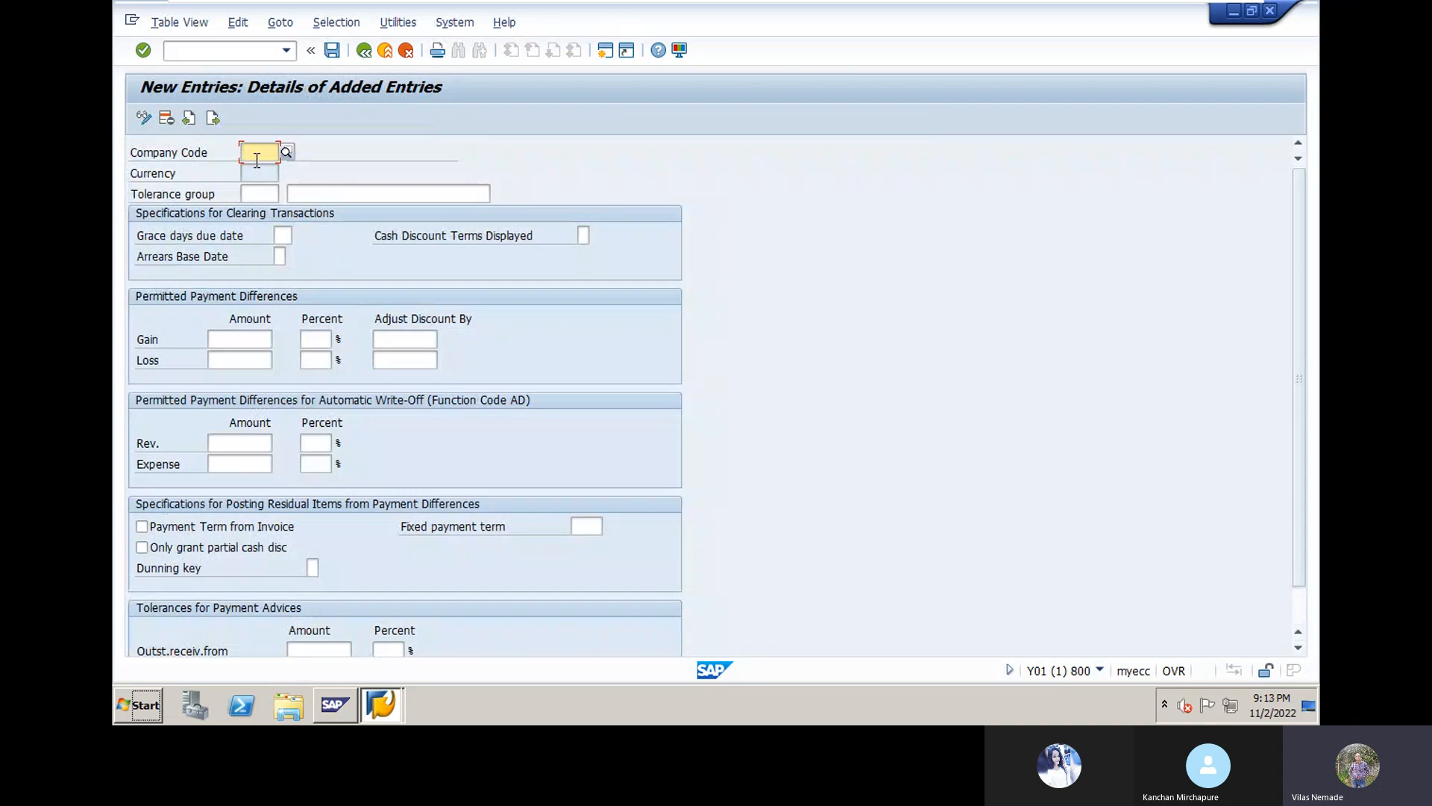
Step: Enter DN10 as the company code of the new customer/vendor tolerance entry
{"action": "type", "text": "DN"}
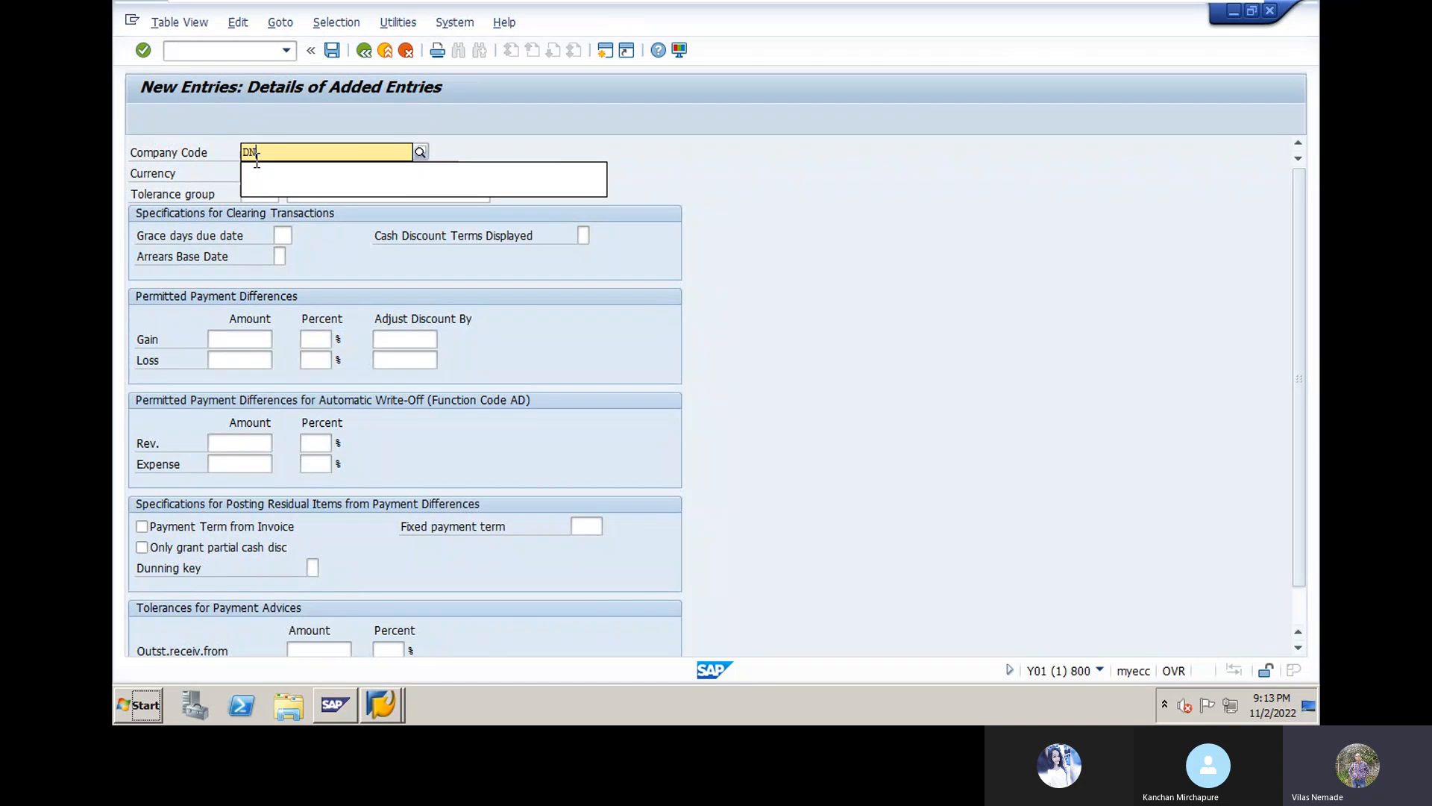
{"action": "type", "text": "10"}
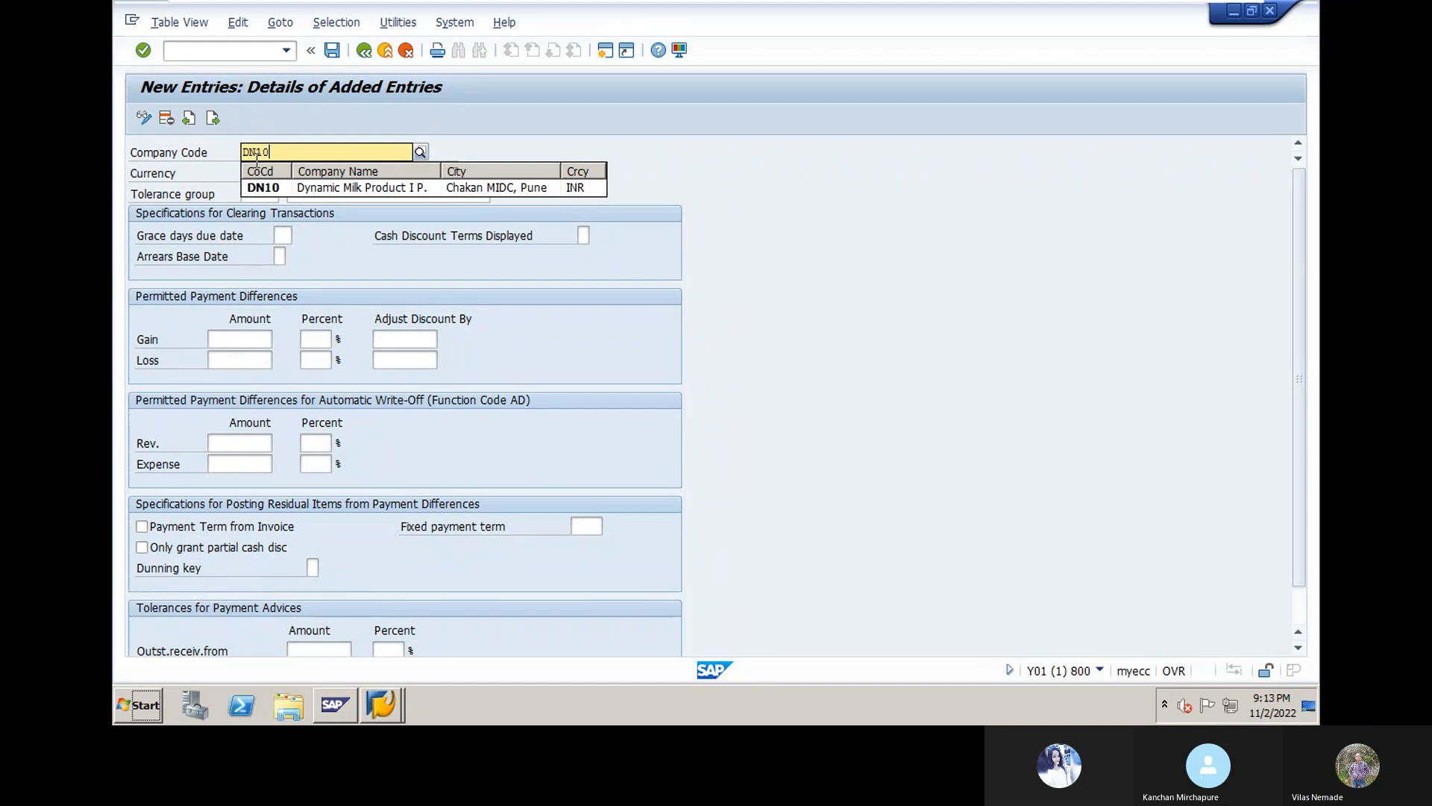
{"action": "left_click", "coordinate": [335, 188]}
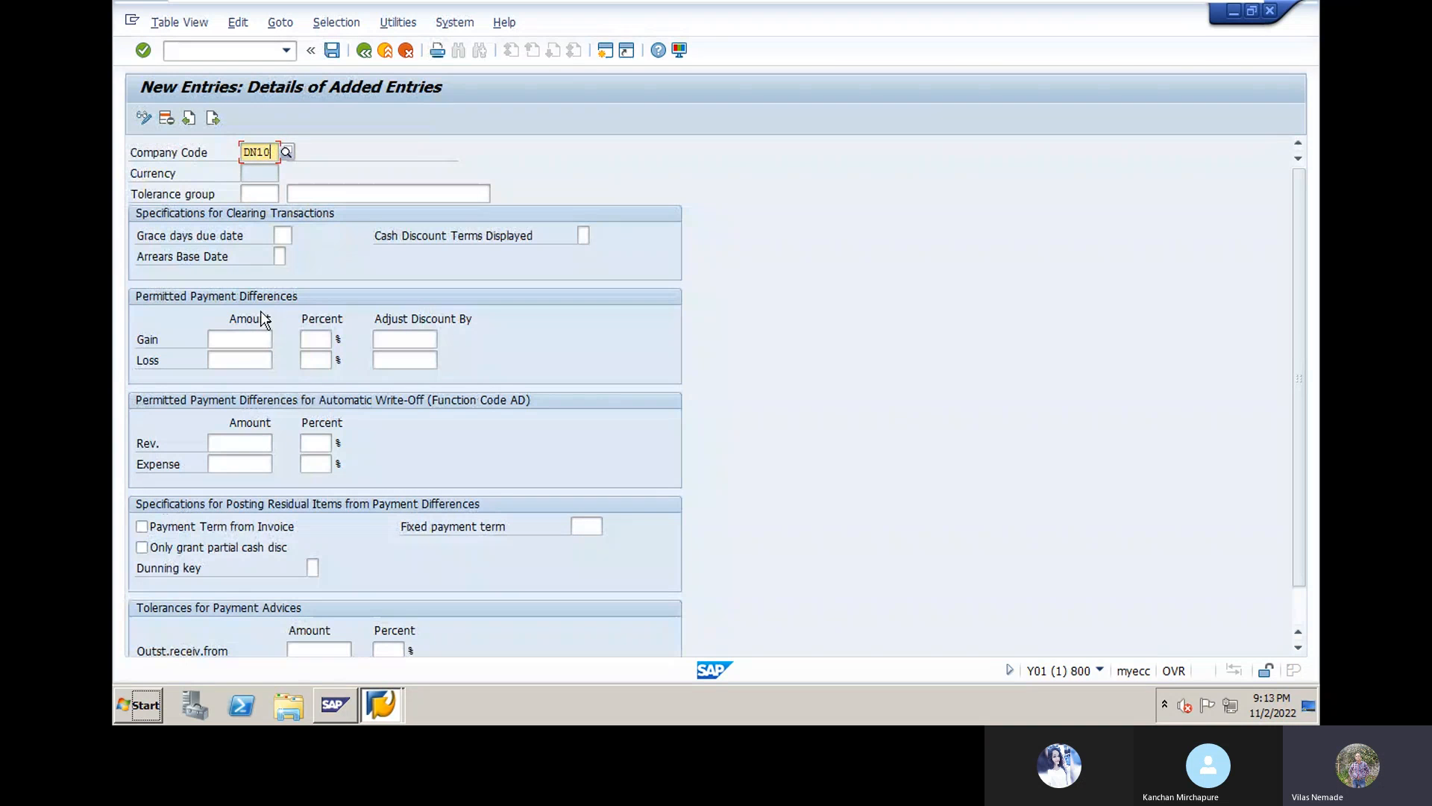
{"action": "left_click", "coordinate": [319, 191]}
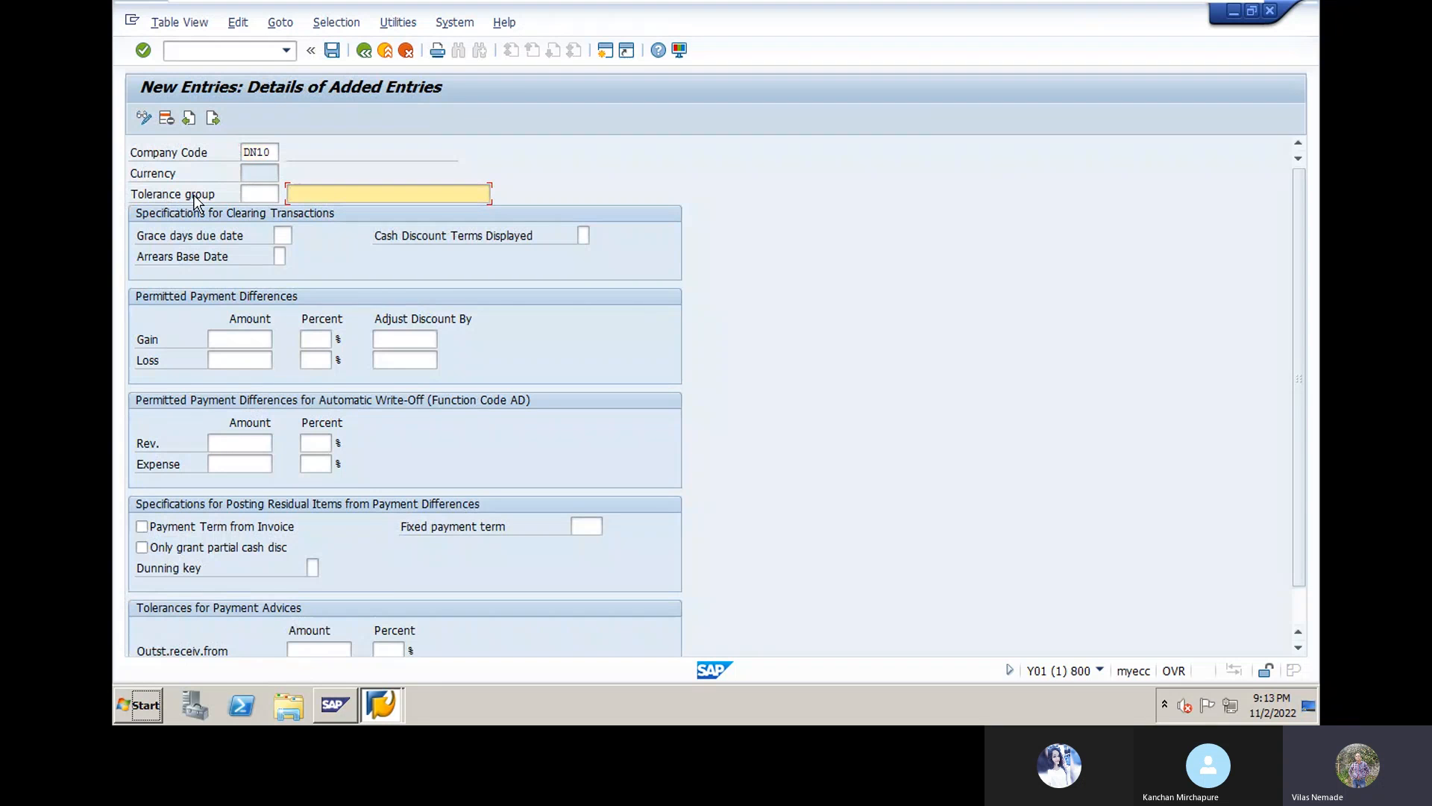
Step: Enter 'Tolerance for Vendor/customer' as the tolerance group description, reusing the earlier 'Tolerance' text
{"action": "left_click", "coordinate": [256, 194]}
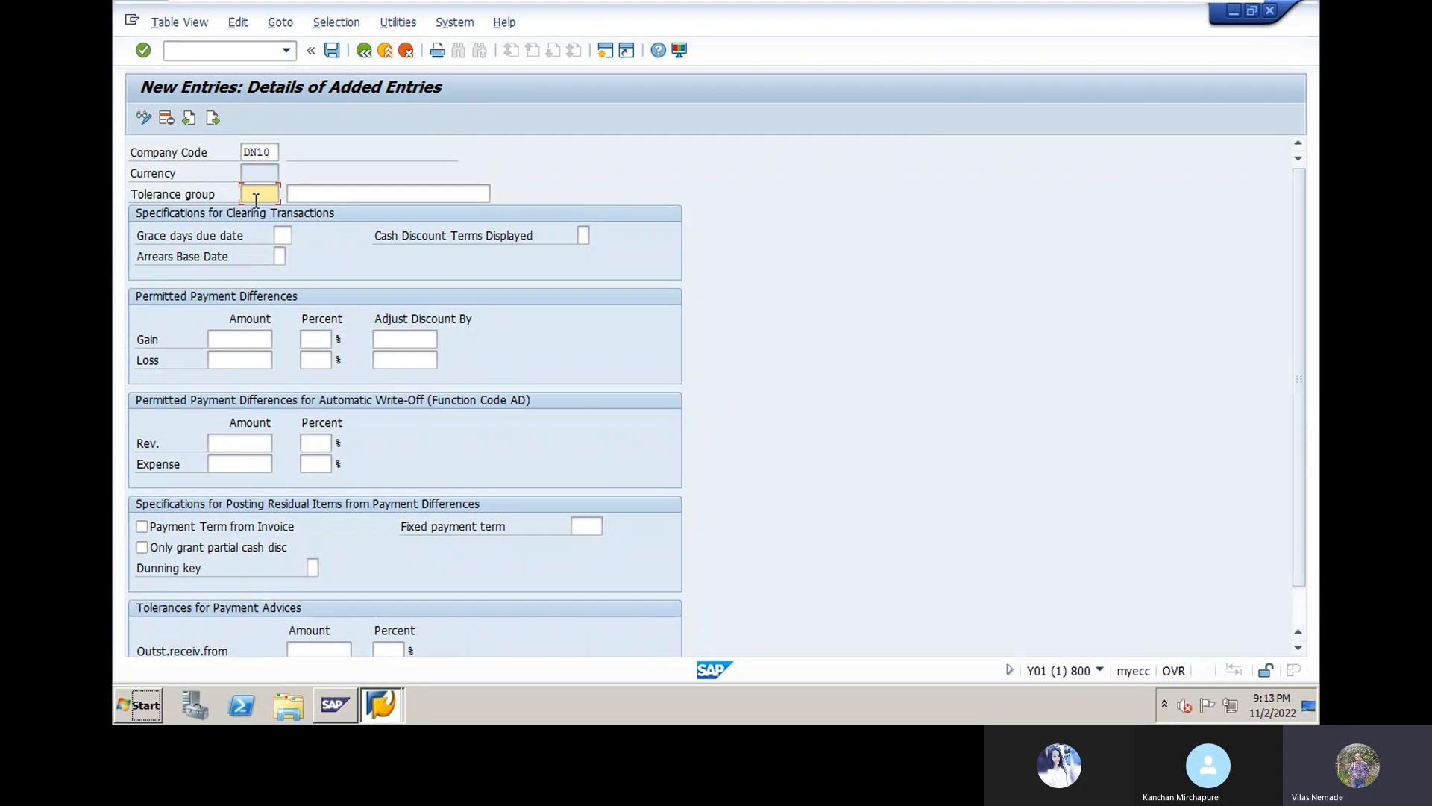
{"action": "left_click", "coordinate": [326, 195]}
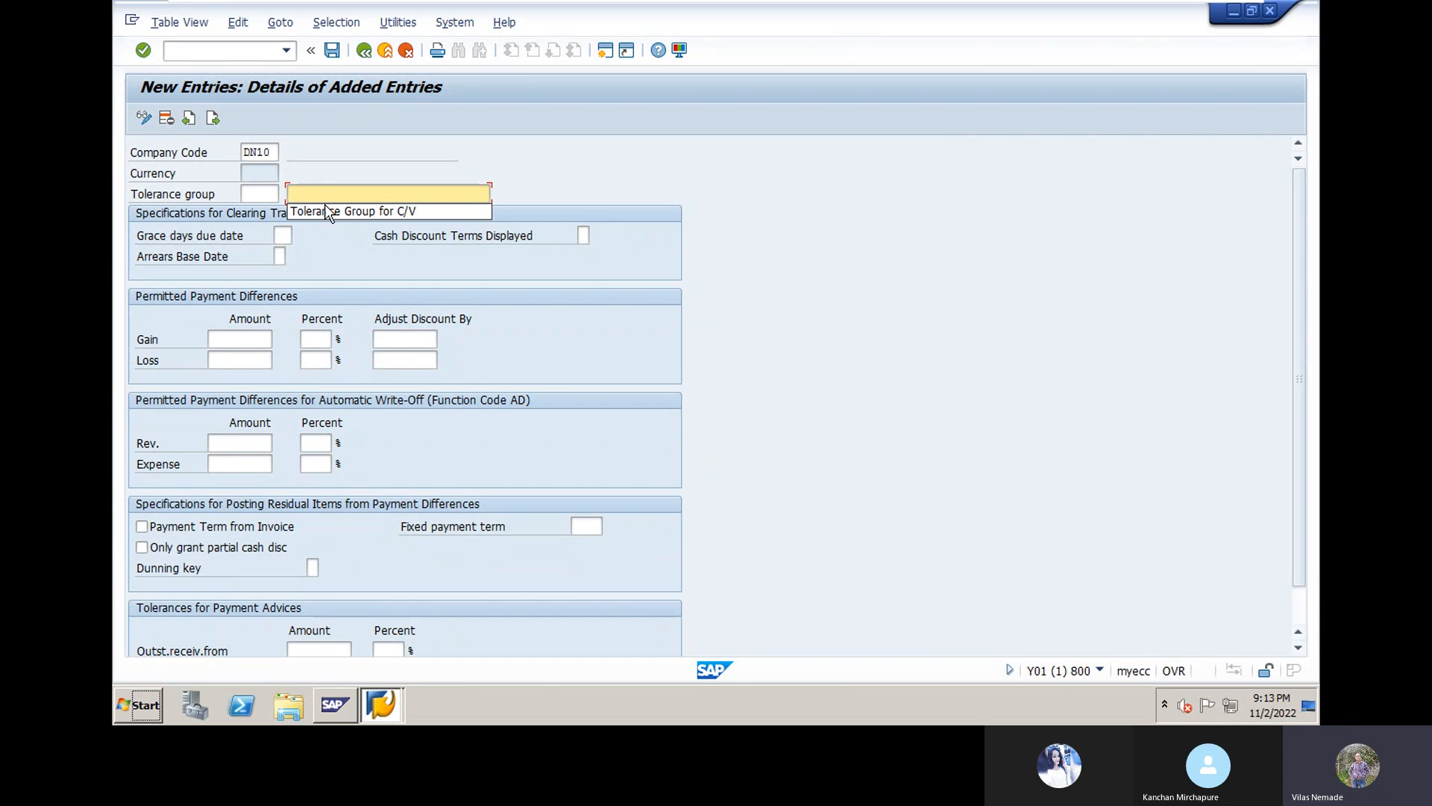
{"action": "left_click", "coordinate": [325, 211]}
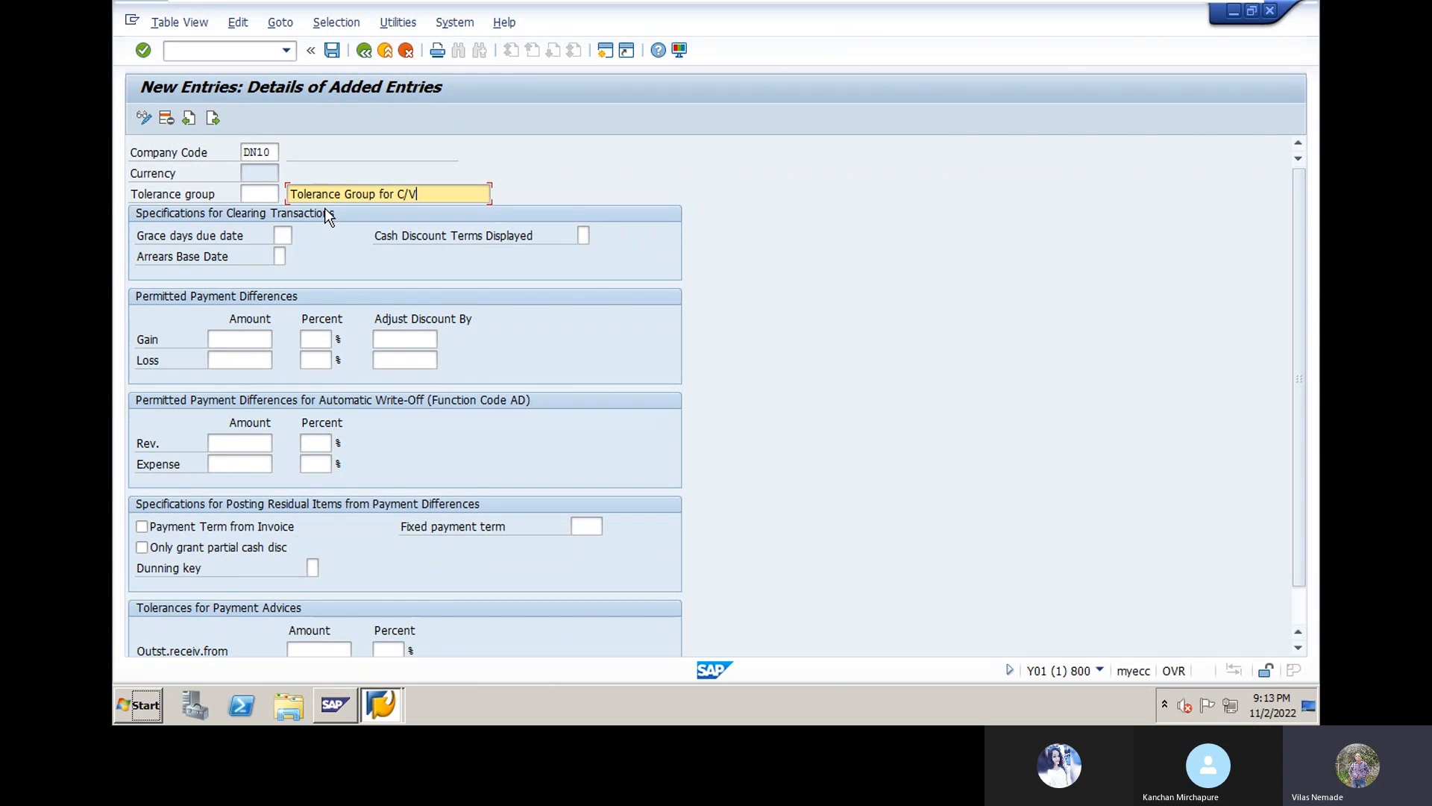
{"action": "key", "text": "BackSpace"}
{"action": "key", "text": "BackSpace"}
{"action": "key", "text": "BackSpace"}
{"action": "key", "text": "BackSpace"}
{"action": "key", "text": "BackSpace"}
{"action": "key", "text": "BackSpace"}
{"action": "key", "text": "BackSpace"}
{"action": "key", "text": "BackSpace"}
{"action": "key", "text": "BackSpace"}
{"action": "key", "text": "BackSpace"}
{"action": "key", "text": "BackSpace"}
{"action": "key", "text": "BackSpace"}
{"action": "key", "text": "BackSpace"}
{"action": "key", "text": "BackSpace"}
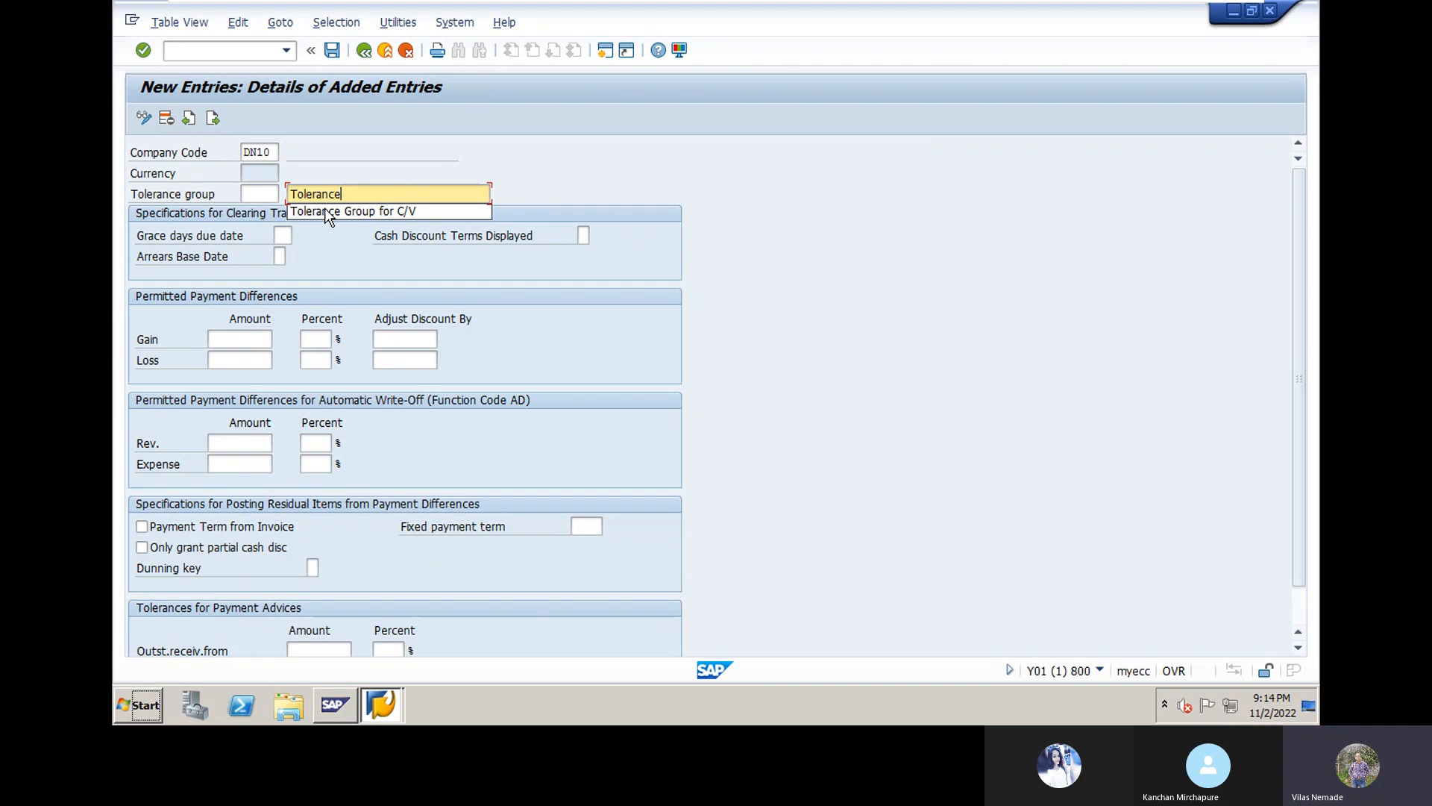
{"action": "type", "text": "fo"}
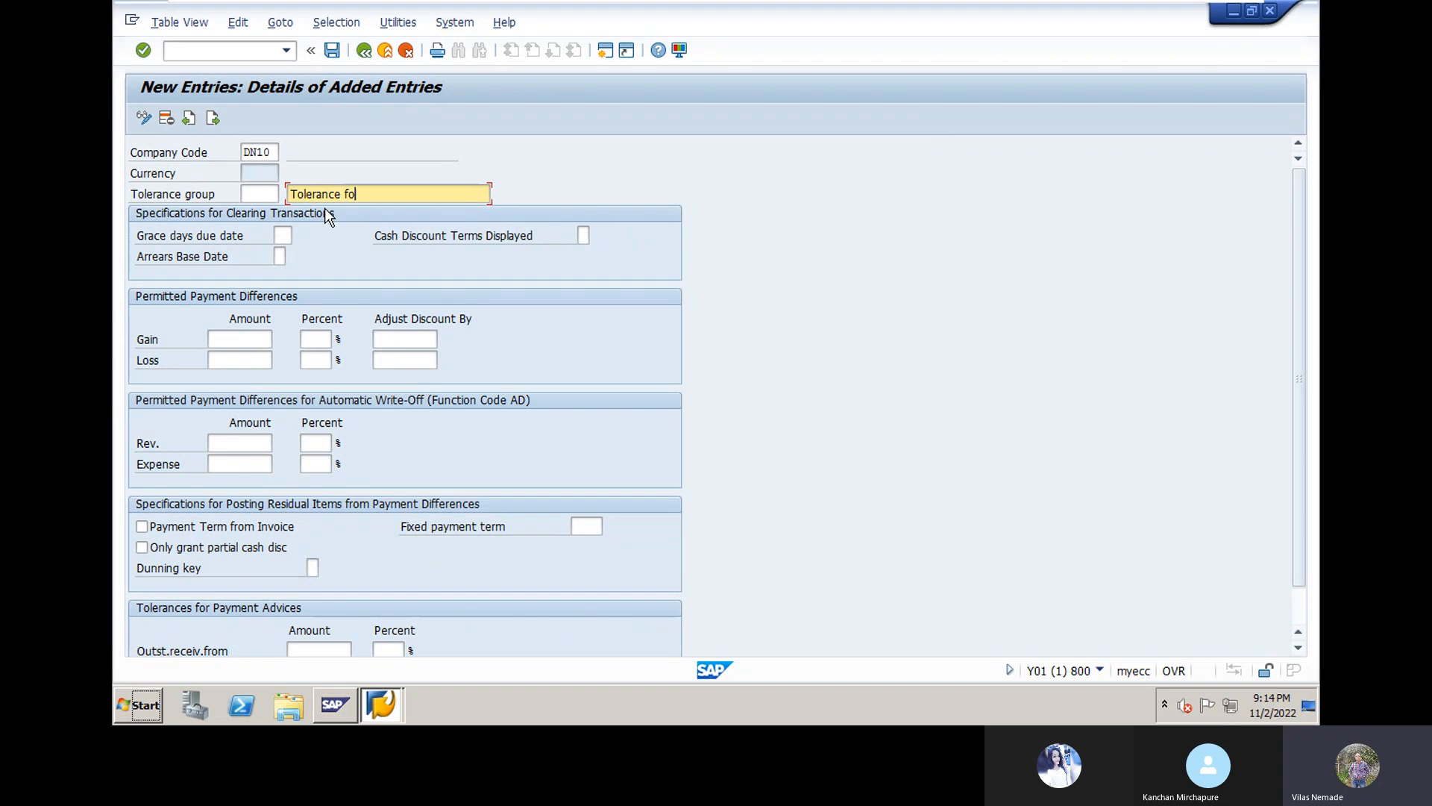
{"action": "type", "text": "r Vendor"}
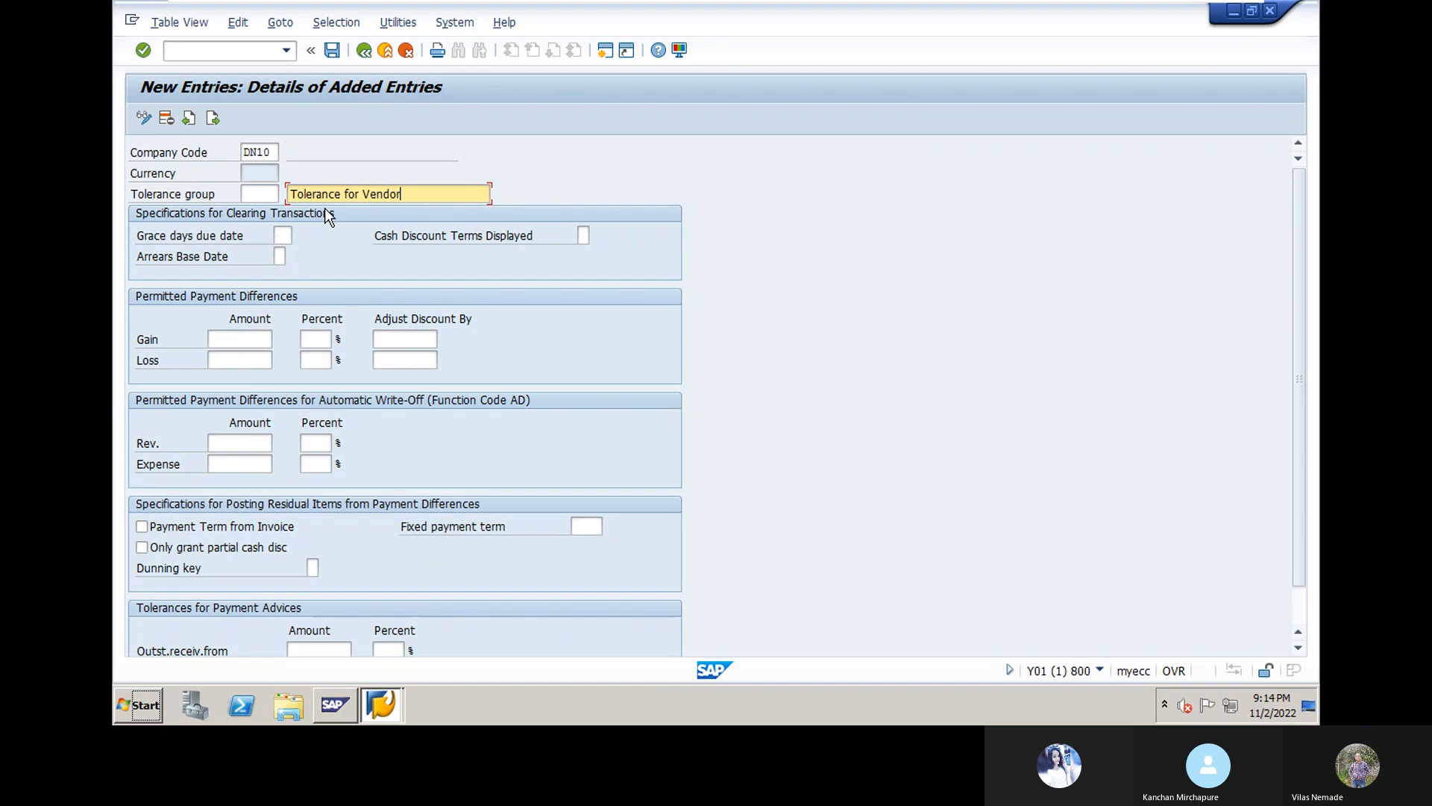
{"action": "type", "text": "/customer"}
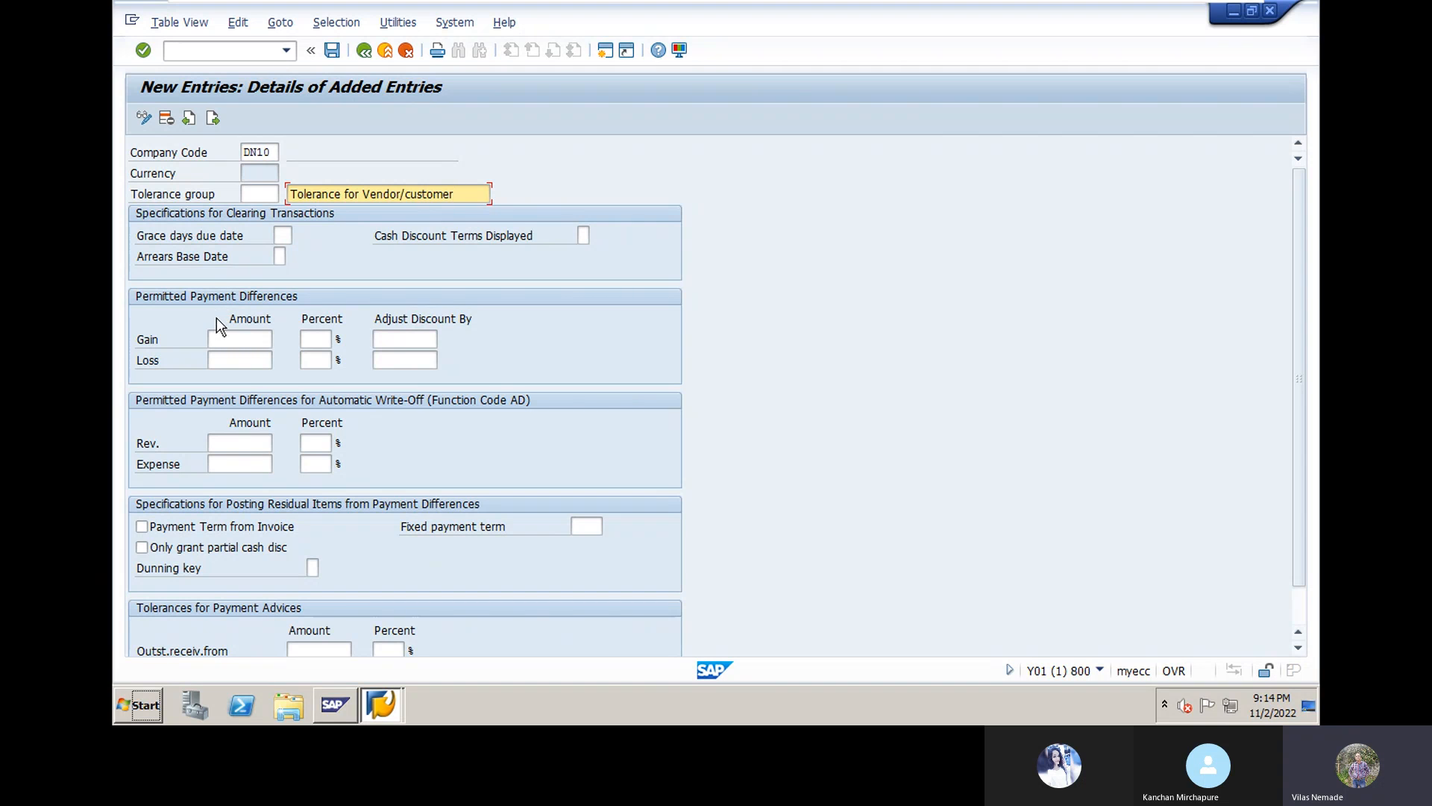
Step: Set permitted payment differences to 1000 for gain and loss, then validate so currency INR fills in
{"action": "left_click", "coordinate": [224, 338]}
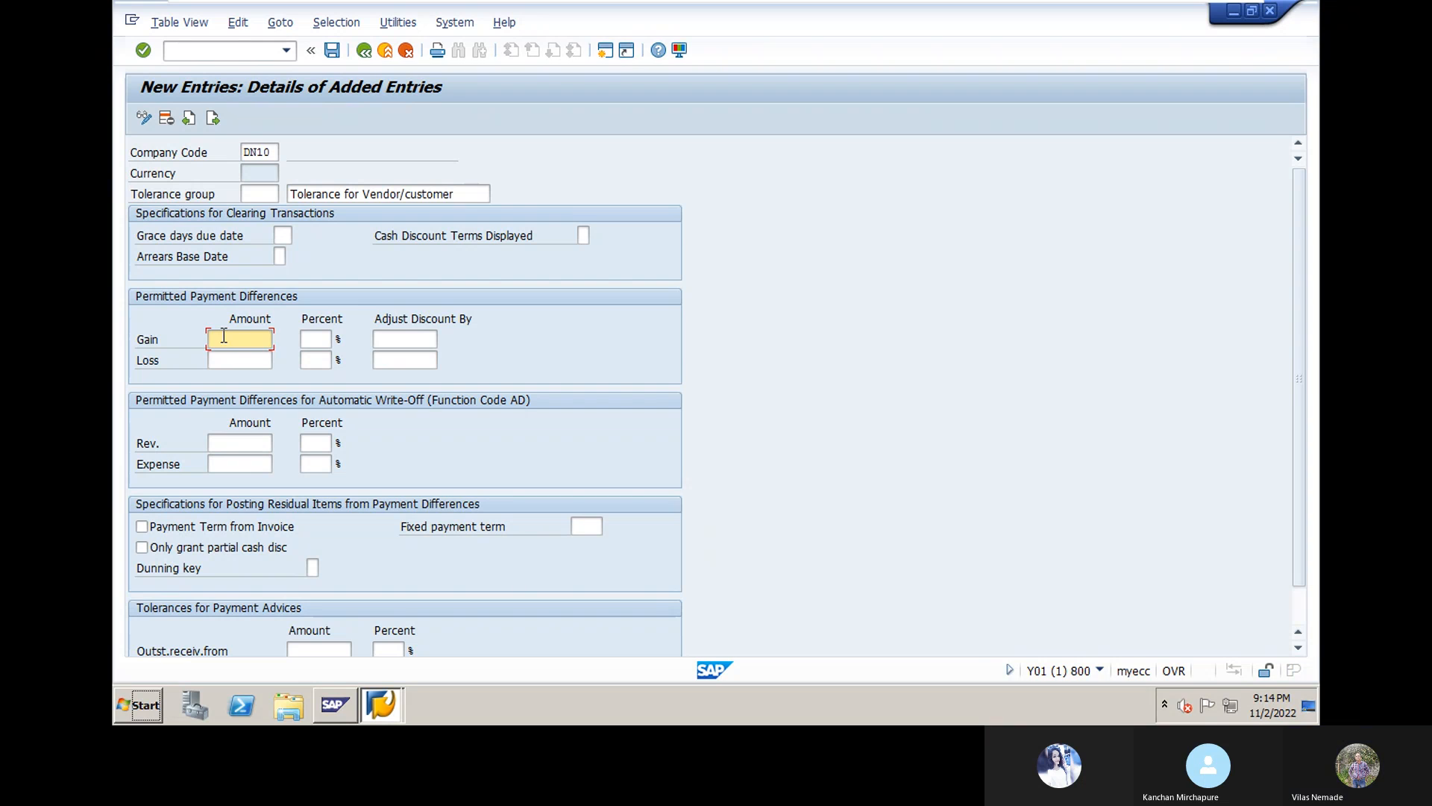
{"action": "left_click", "coordinate": [223, 336]}
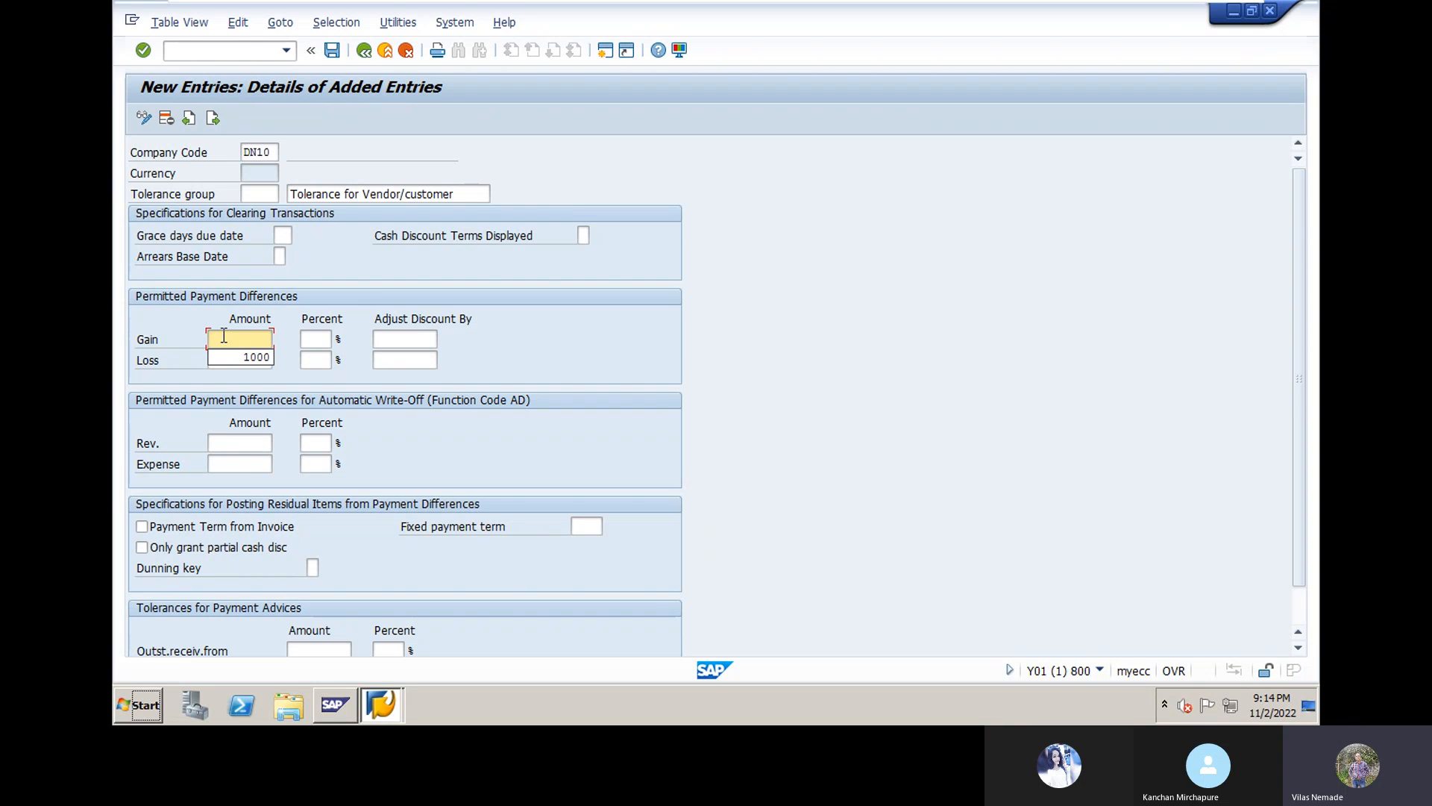
{"action": "type", "text": "10"}
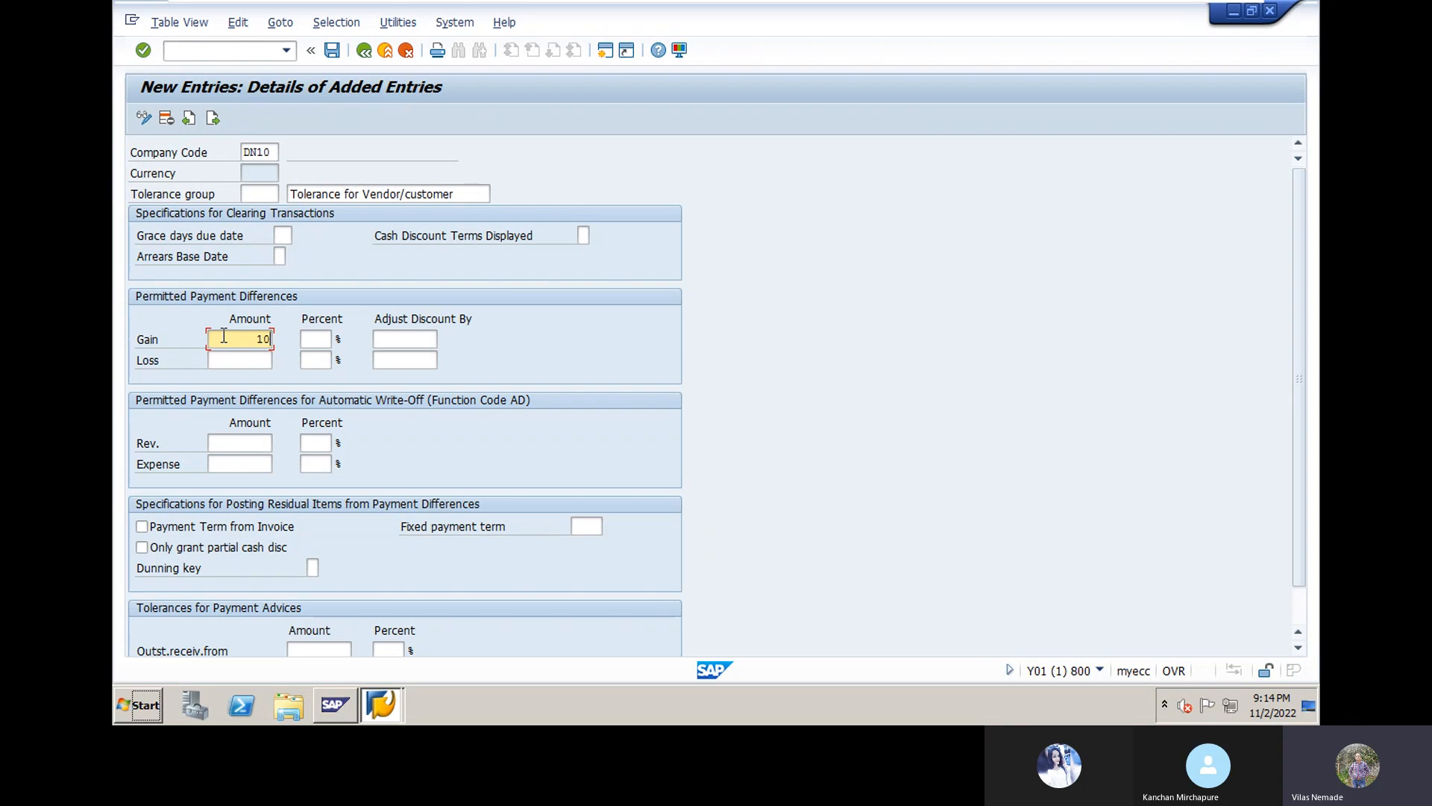
{"action": "type", "text": "00"}
{"action": "left_click", "coordinate": [233, 364]}
{"action": "type", "text": "1000"}
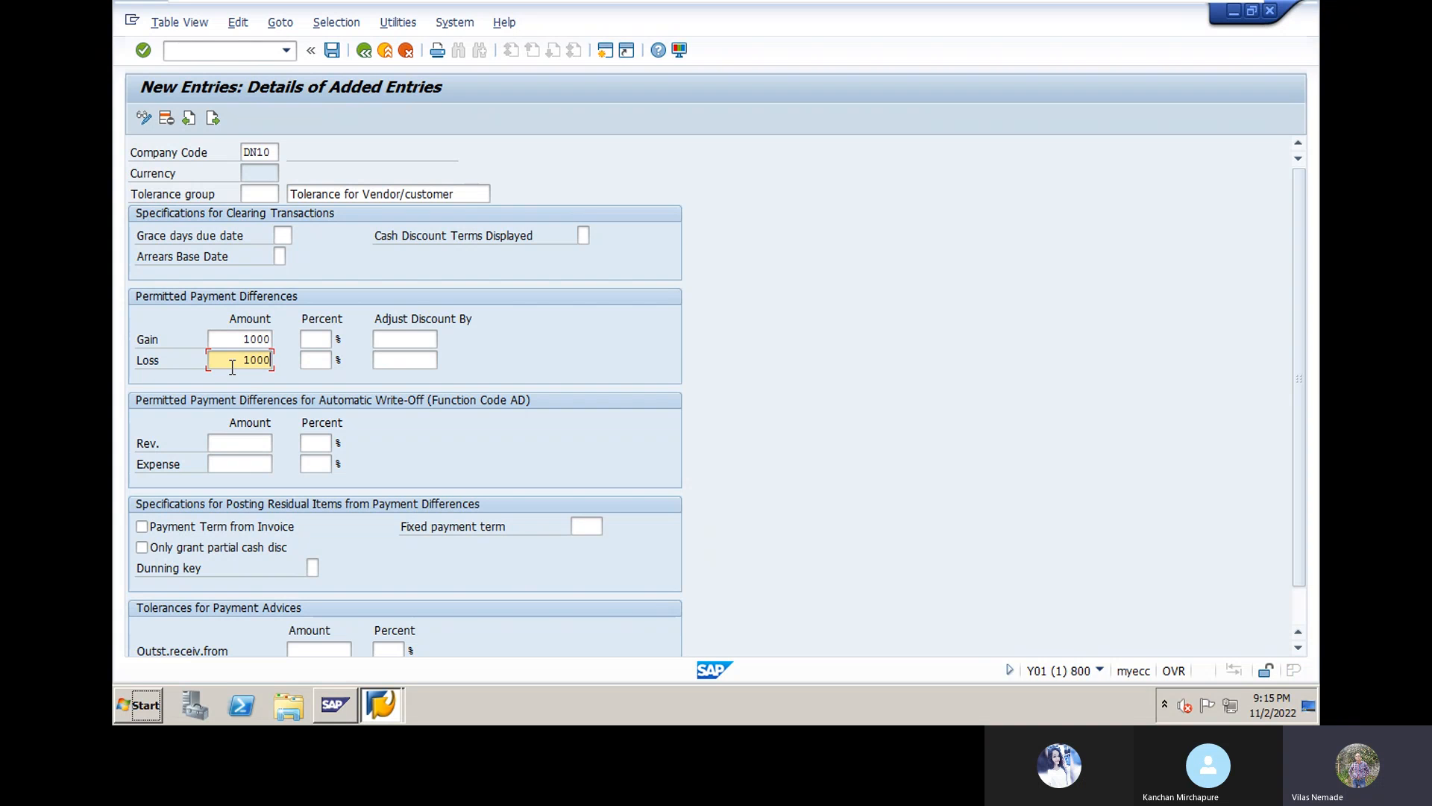
{"action": "key", "text": "Return"}
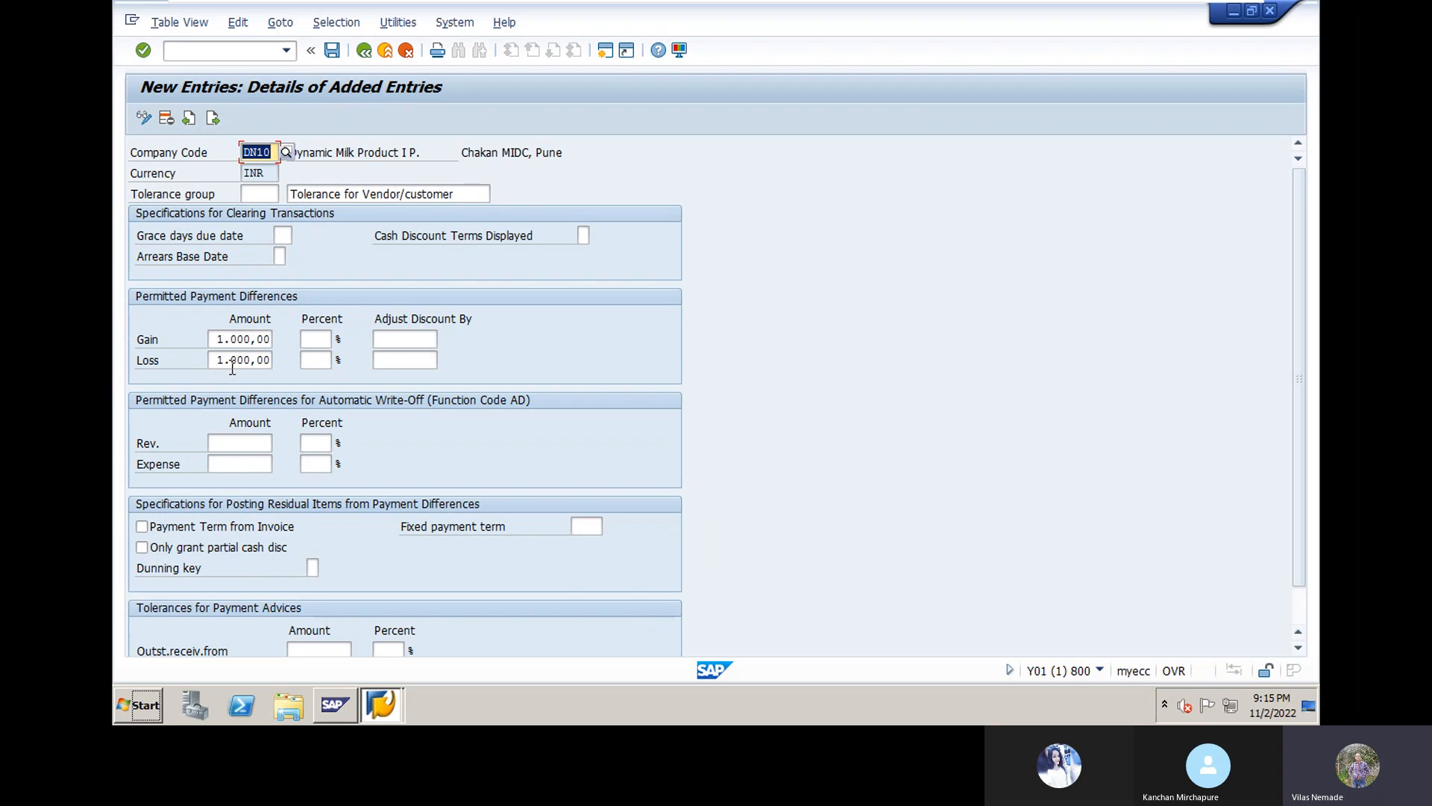
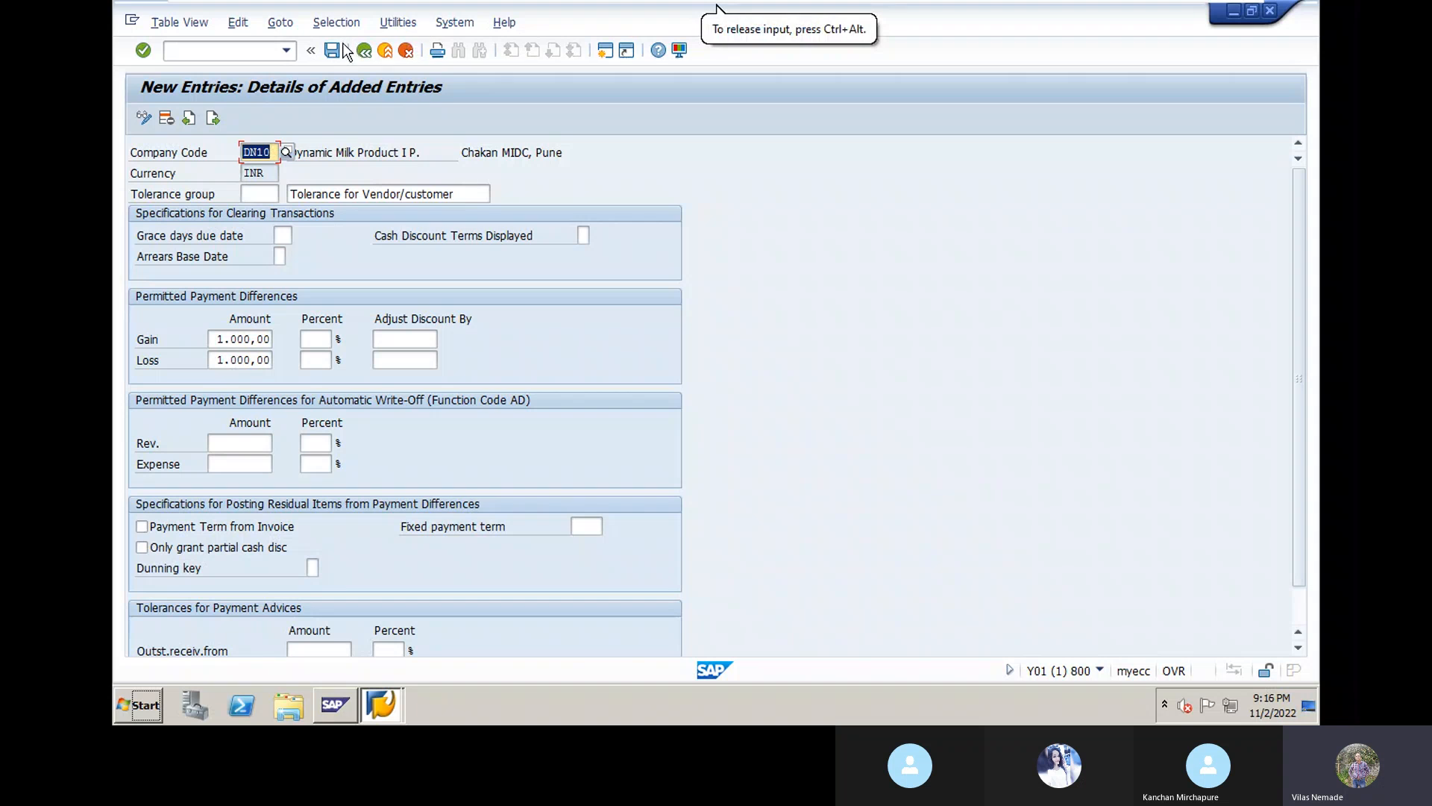
Step: Save the DN10 tolerance entry under the customizing request and go back to the Display IMG tree
{"action": "left_click", "coordinate": [333, 51]}
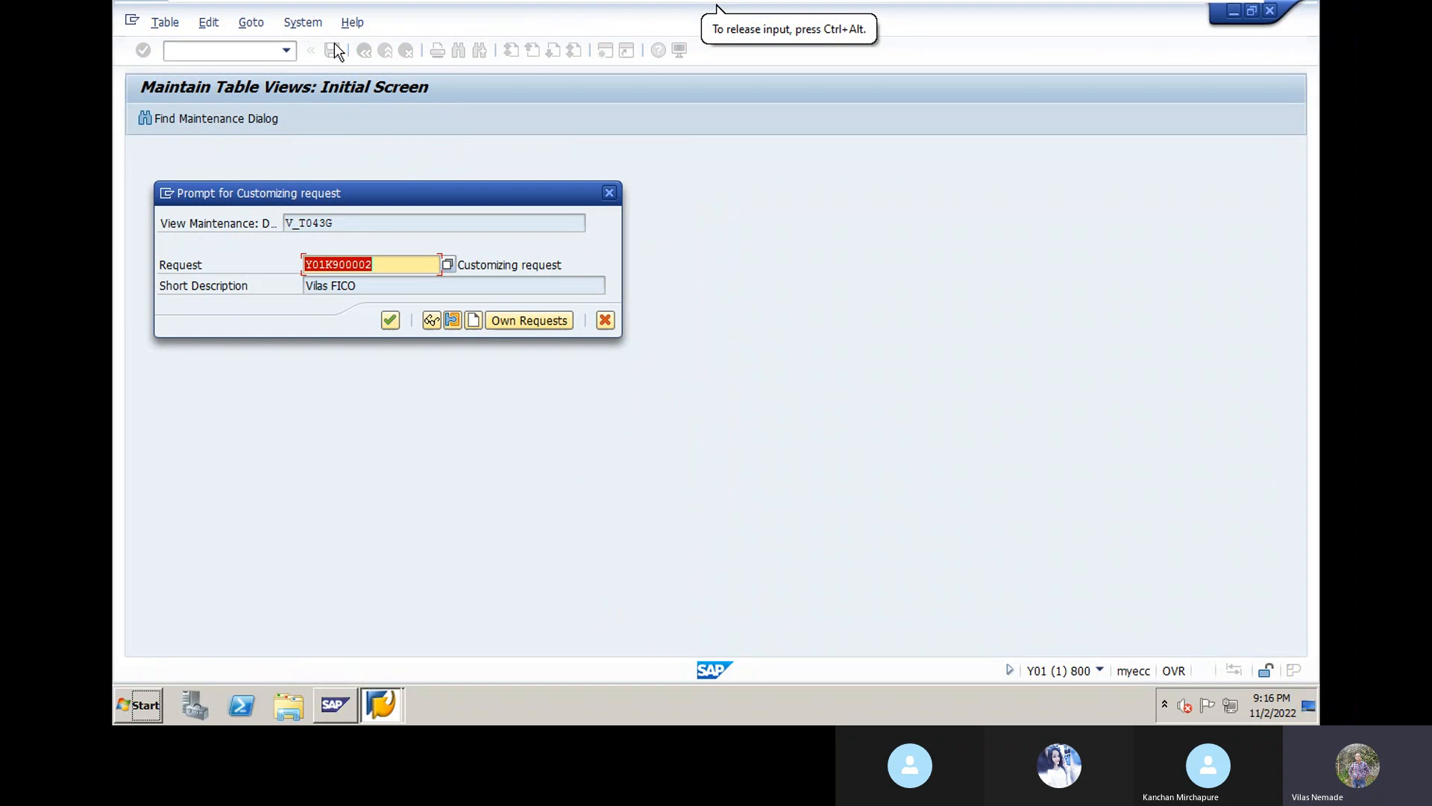
{"action": "left_click", "coordinate": [387, 320]}
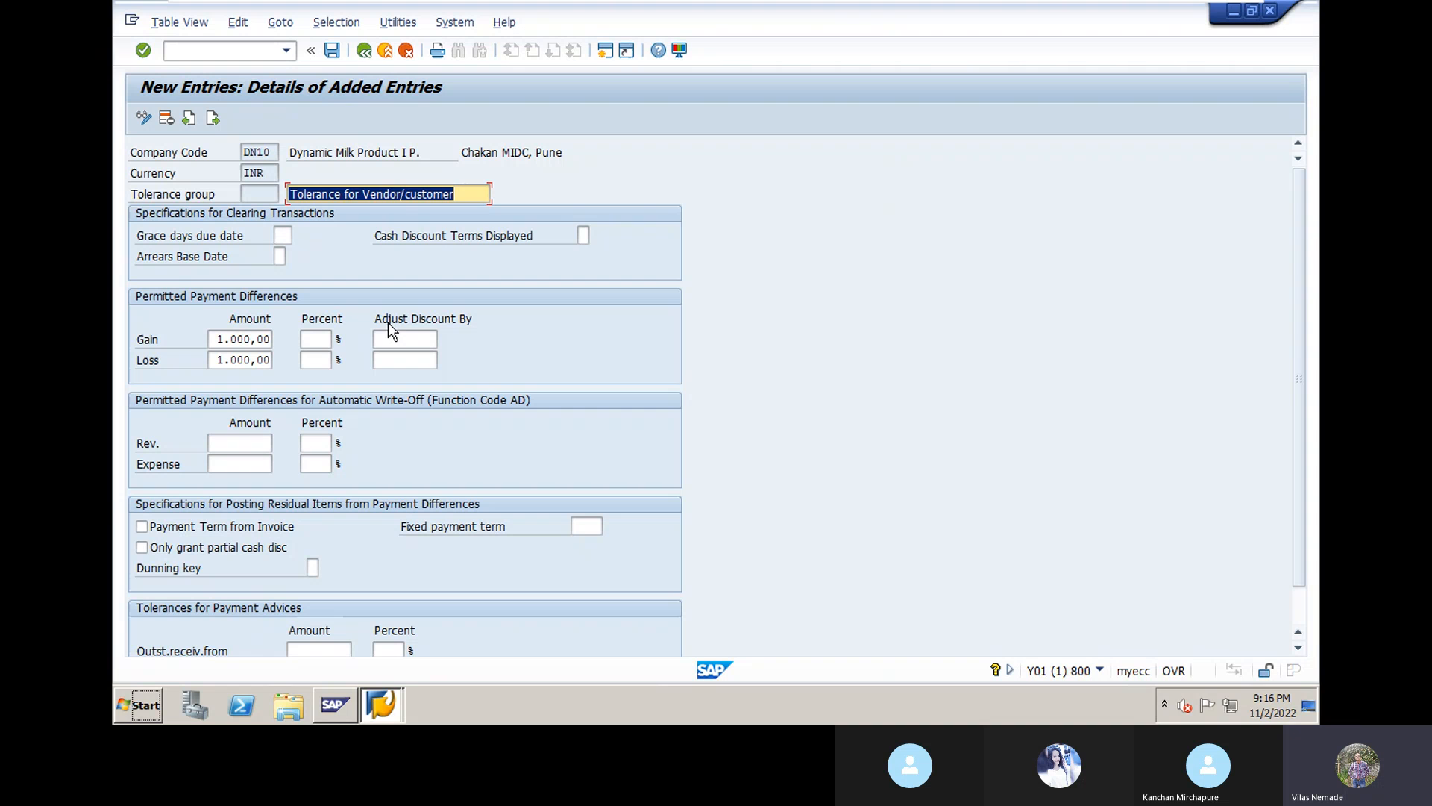
{"action": "left_click", "coordinate": [364, 50]}
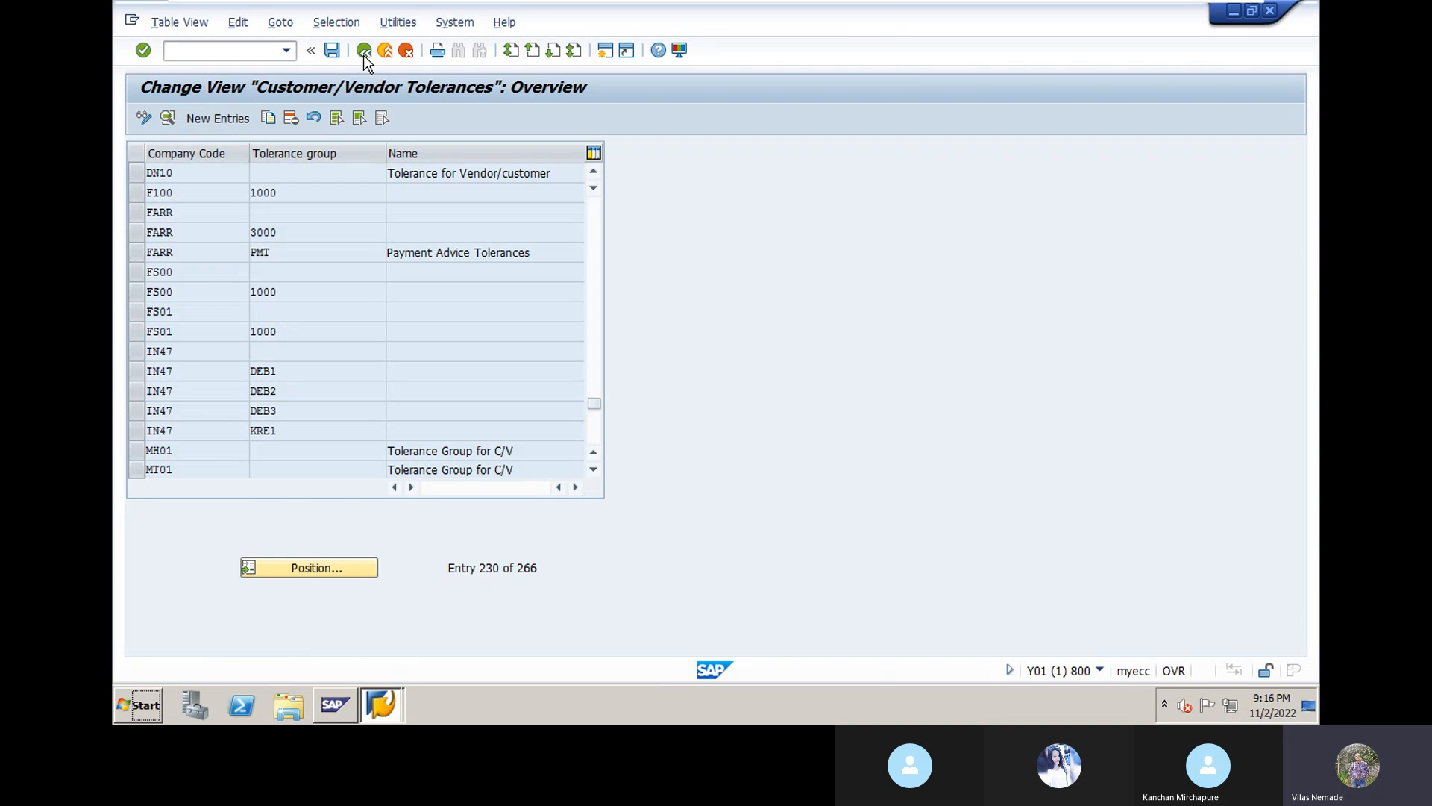
{"action": "left_click", "coordinate": [364, 54]}
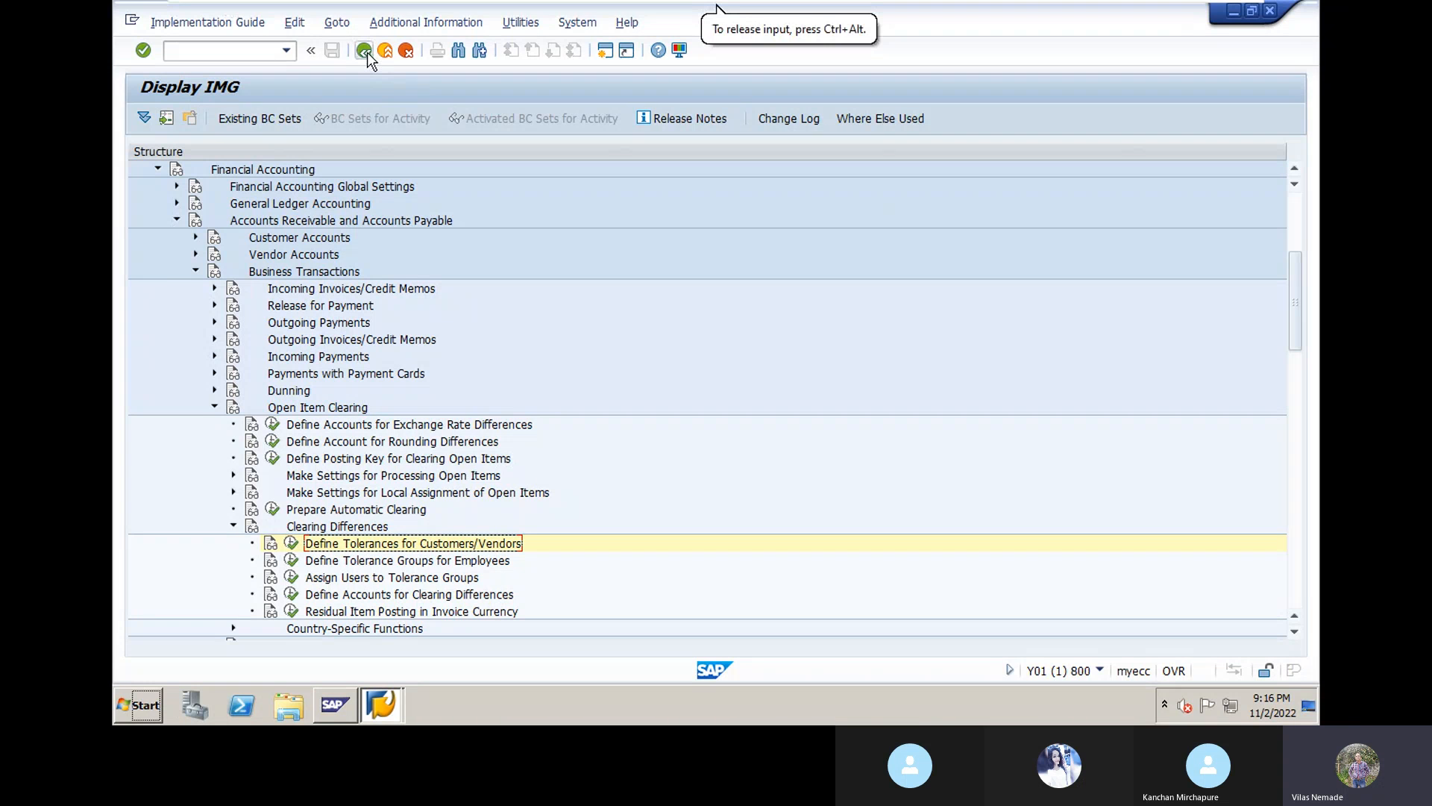
Step: Back out of customizing to SAP Easy Access, ready to enter a transaction code
{"action": "left_click", "coordinate": [367, 52]}
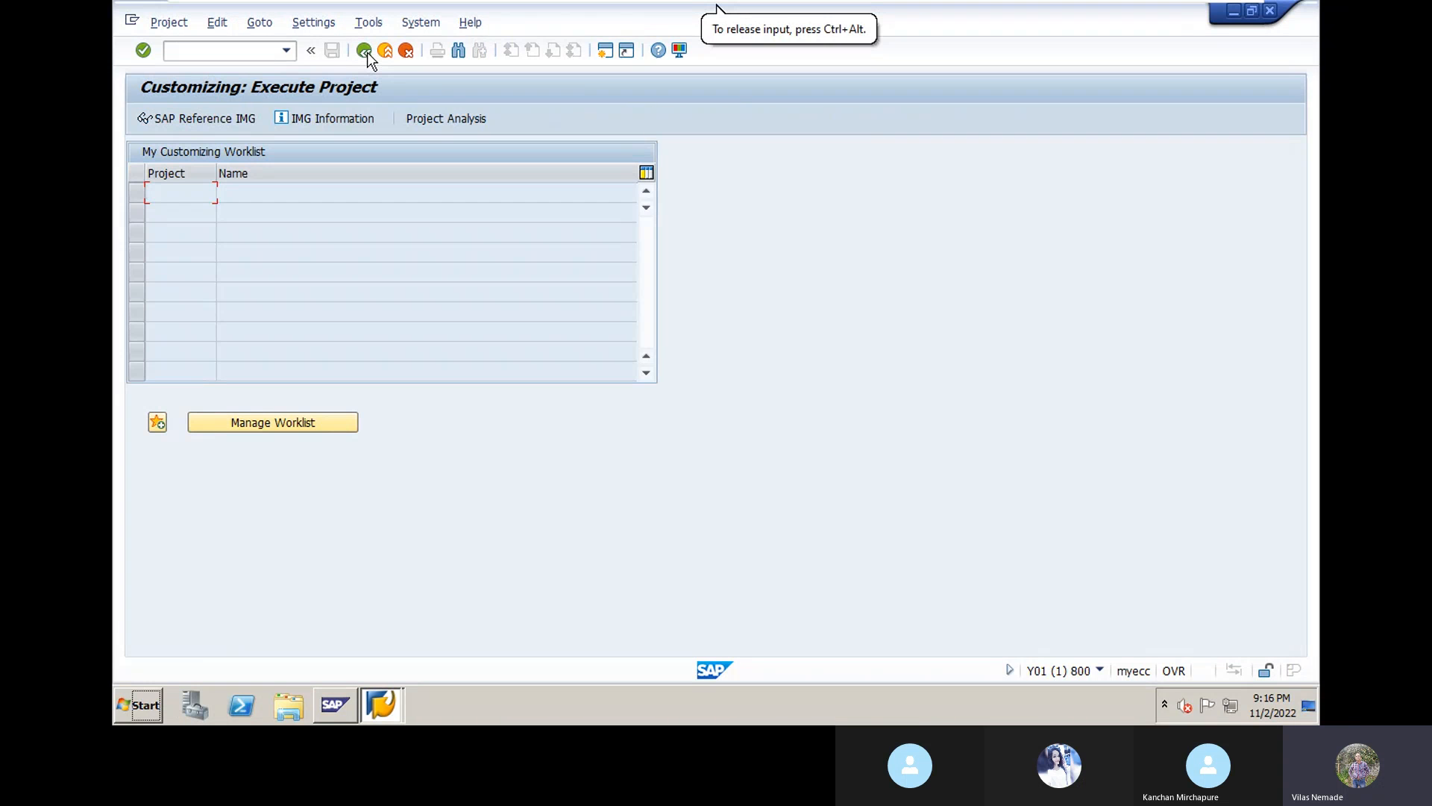
{"action": "left_click", "coordinate": [366, 51]}
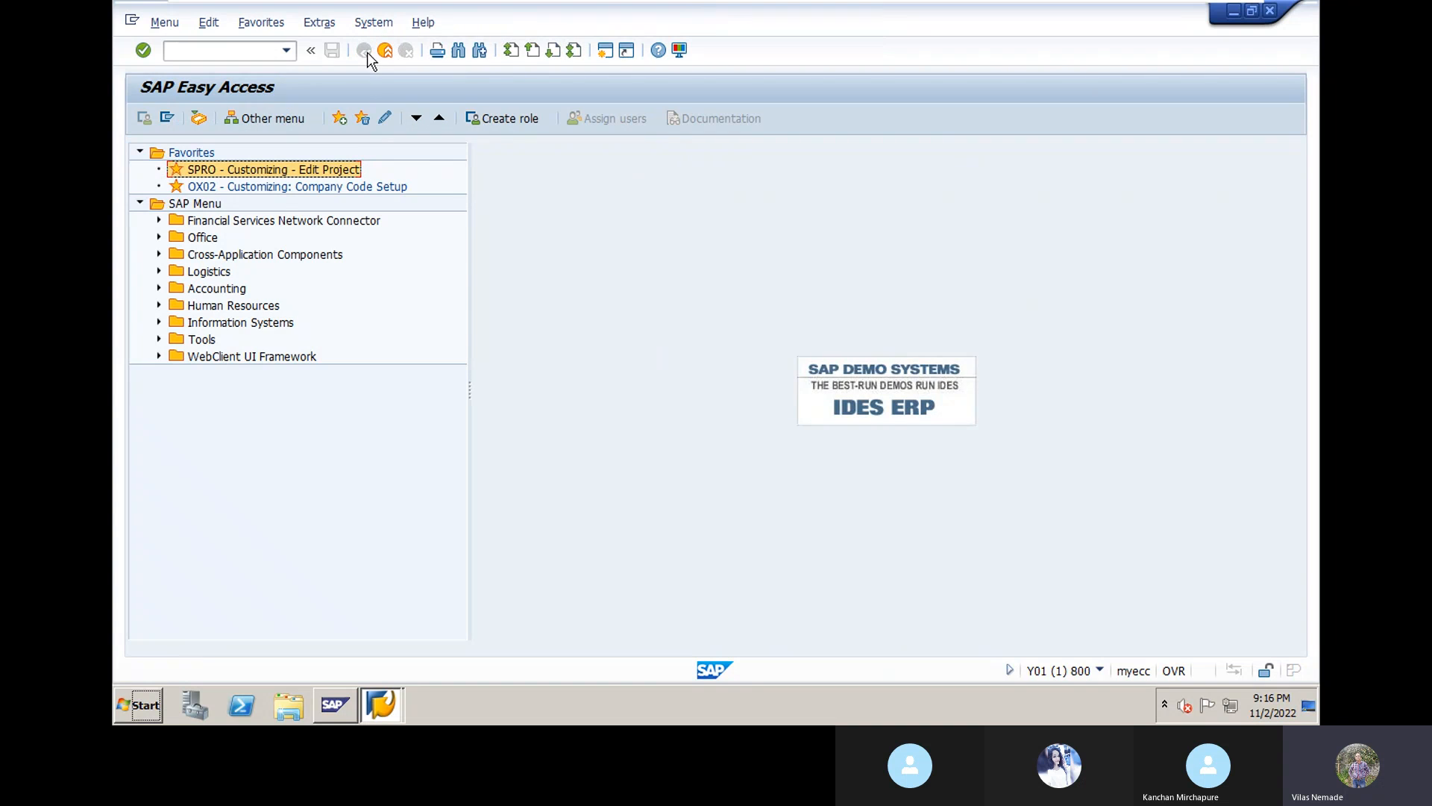
{"action": "left_click", "coordinate": [223, 52]}
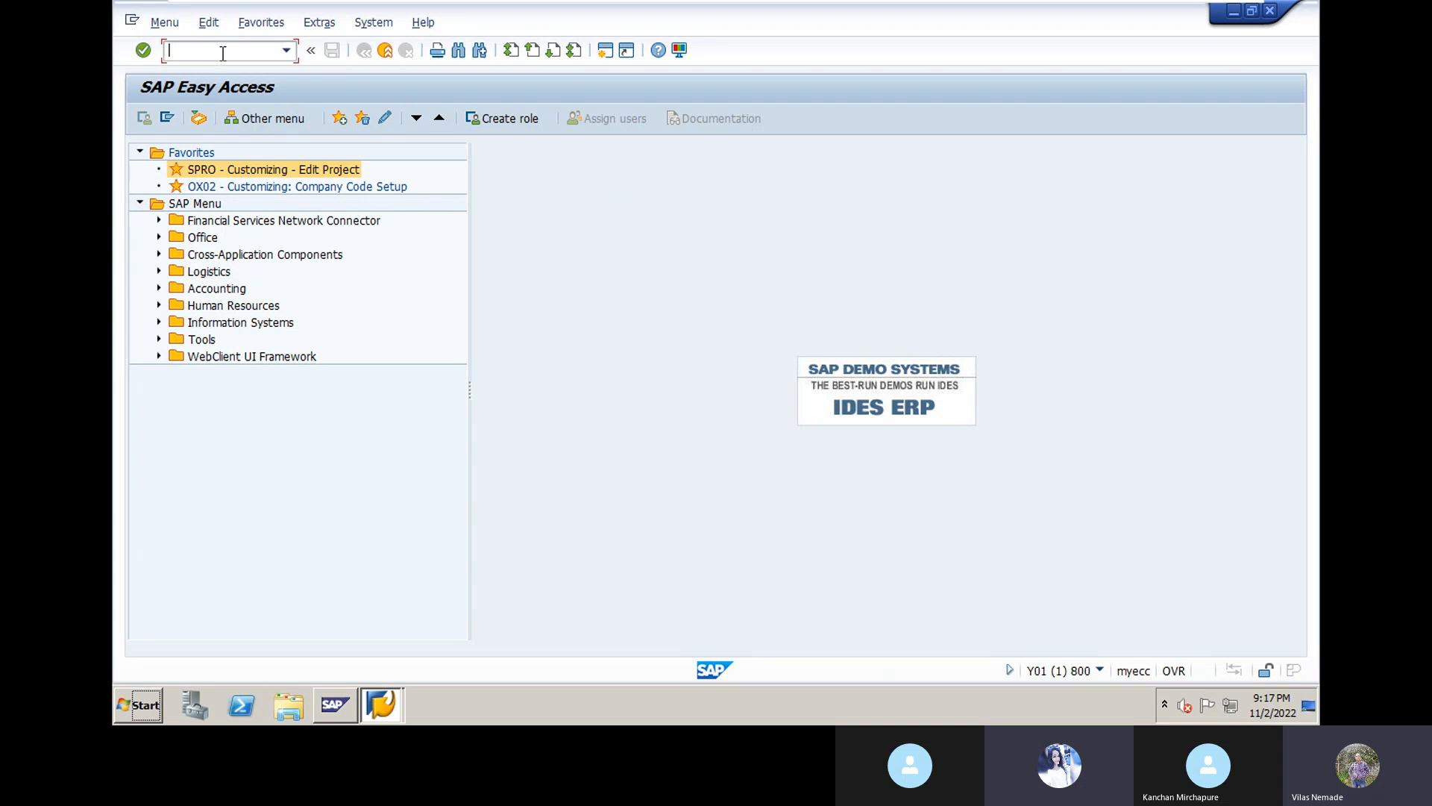
Step: Run FS00 for DN10 and expand the Cash & Bank, Indirect Cost, Raw Material and Reserve & Surplus folders
{"action": "type", "text": "FS"}
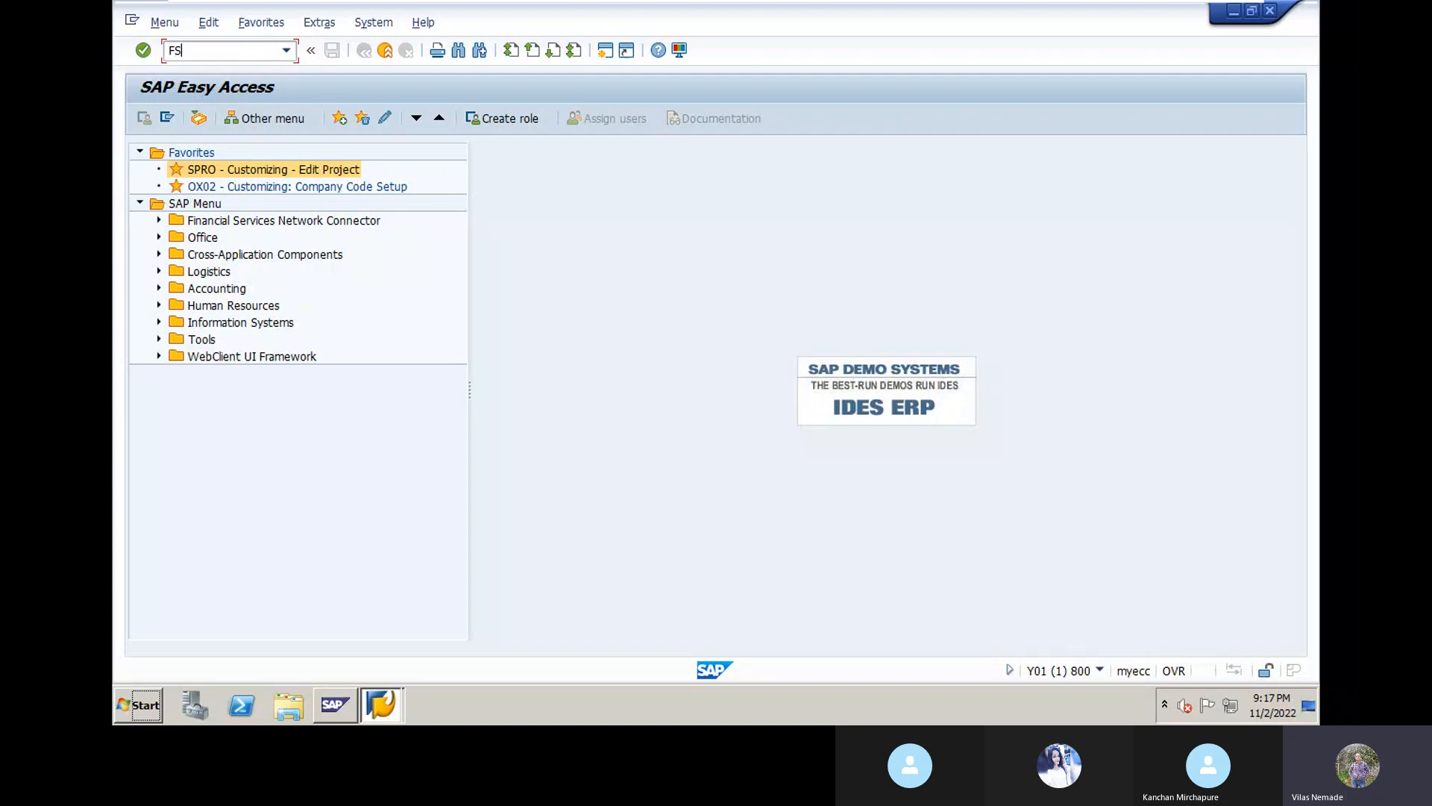
{"action": "type", "text": "00"}
{"action": "key", "text": "Return"}
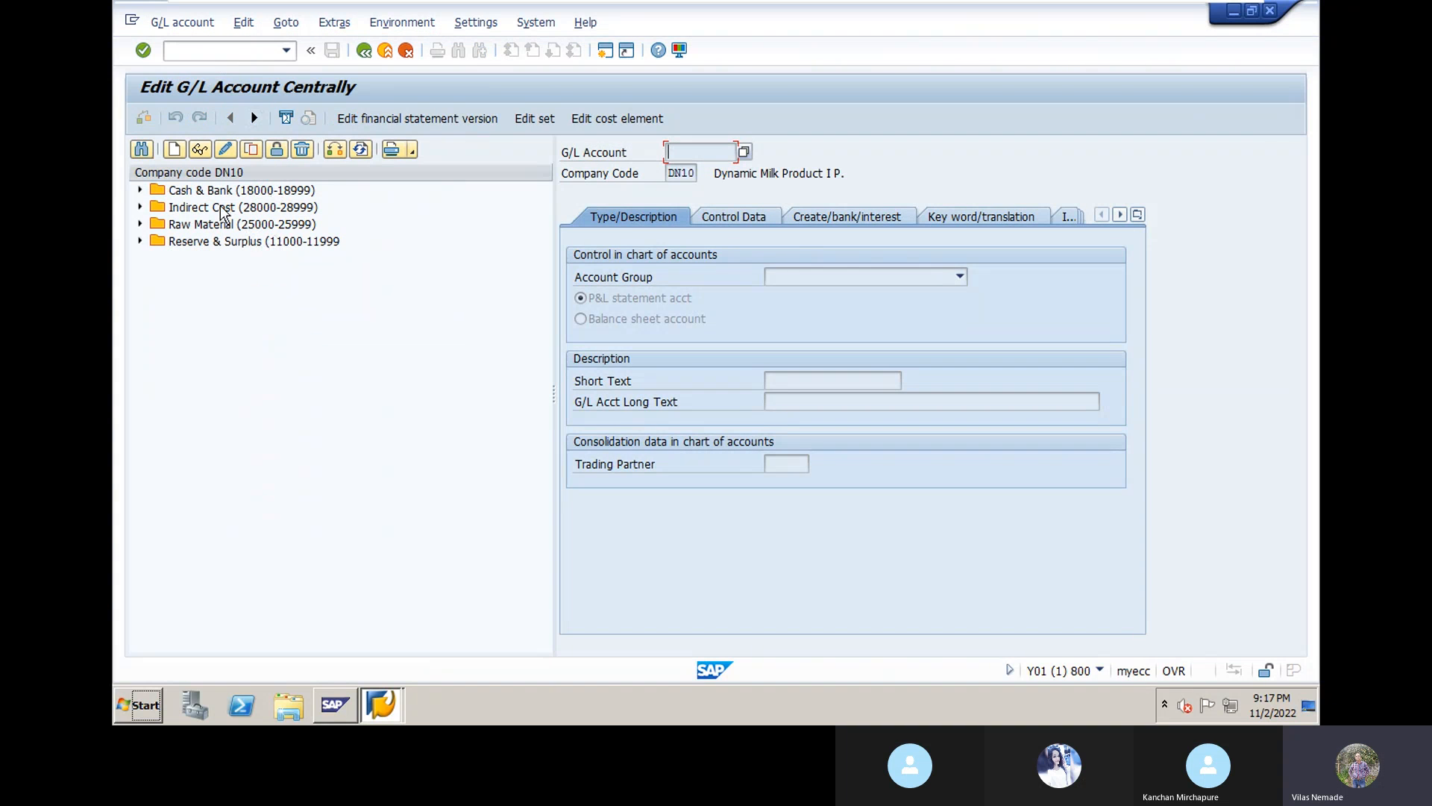
{"action": "left_click", "coordinate": [140, 190]}
{"action": "left_click", "coordinate": [139, 224]}
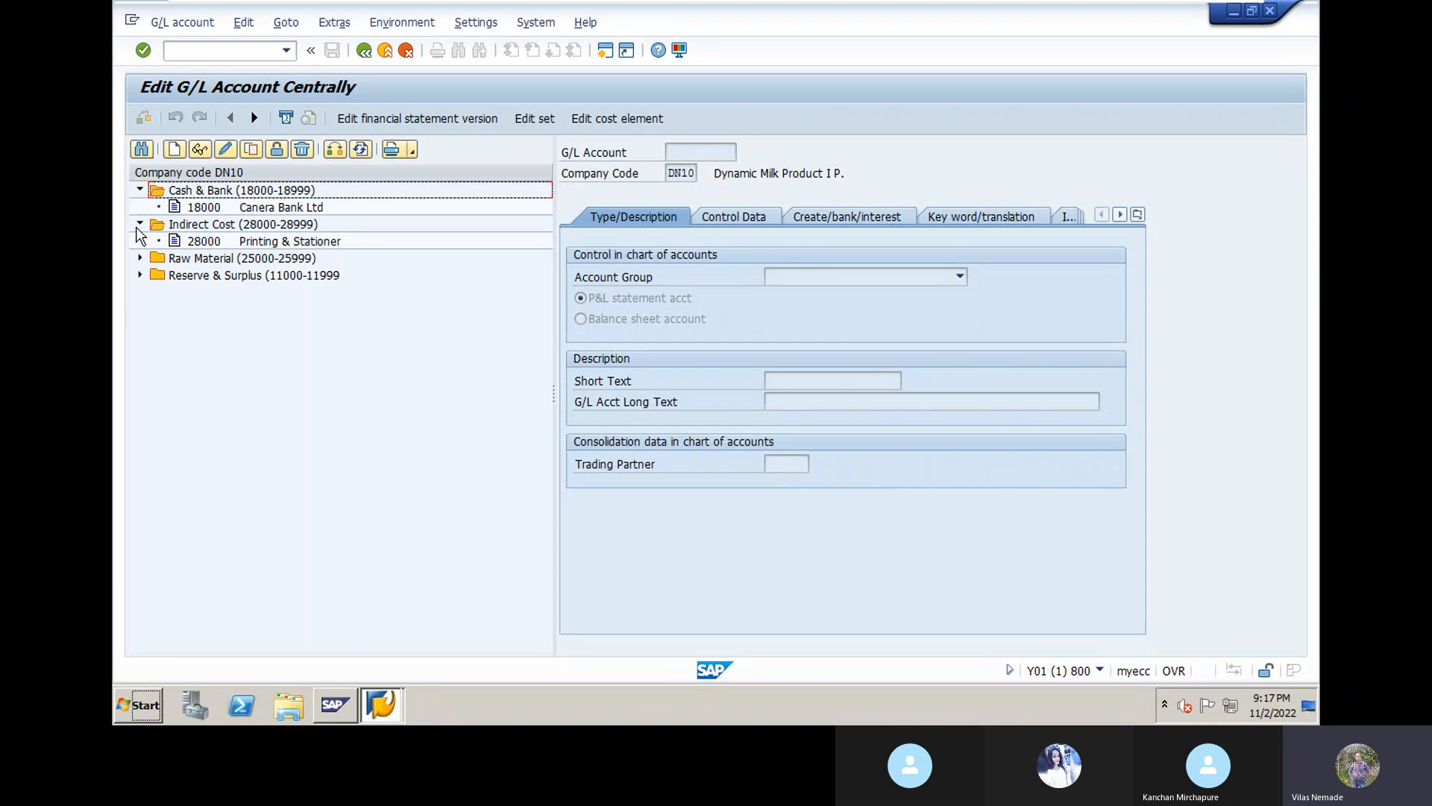
{"action": "left_click", "coordinate": [140, 258]}
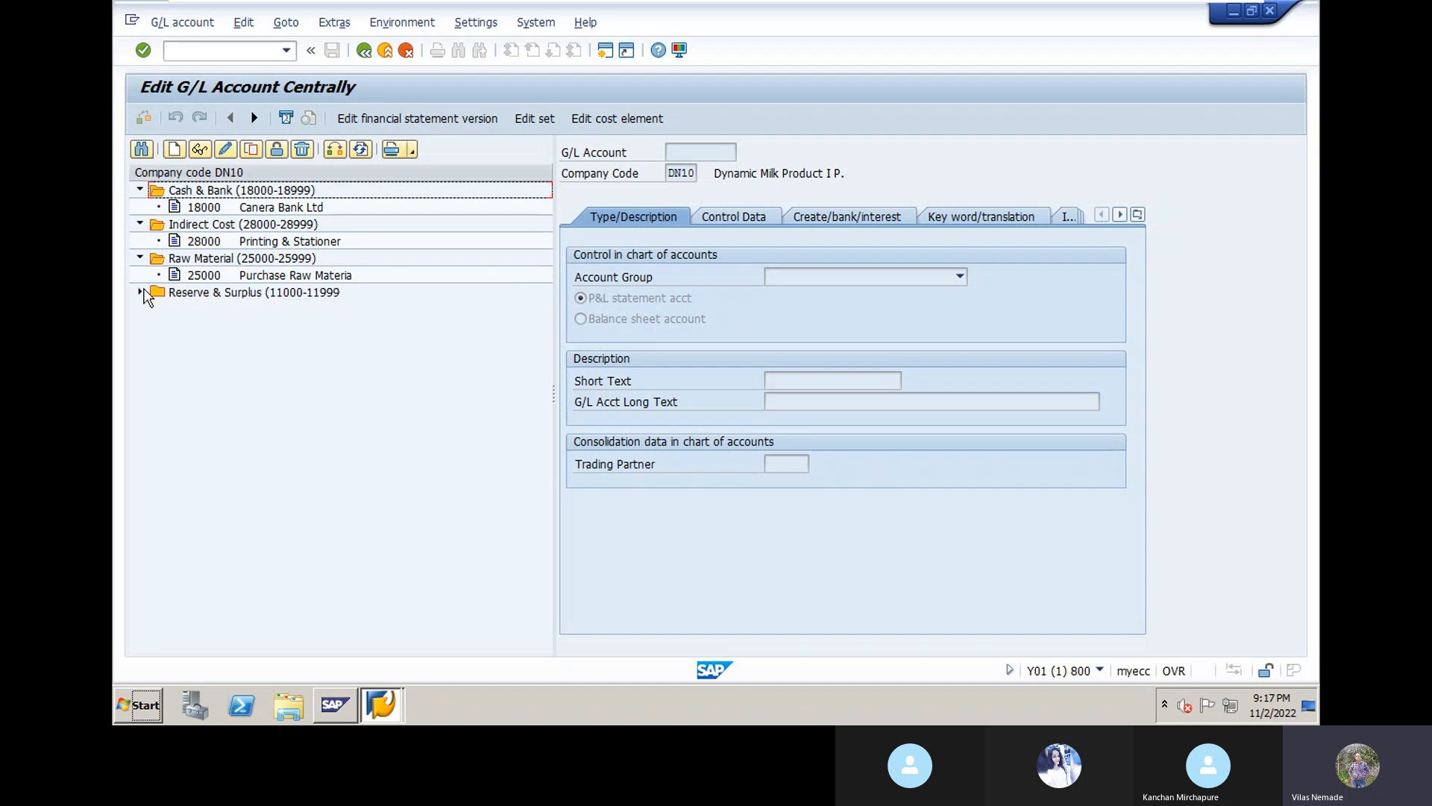
{"action": "left_click", "coordinate": [141, 292]}
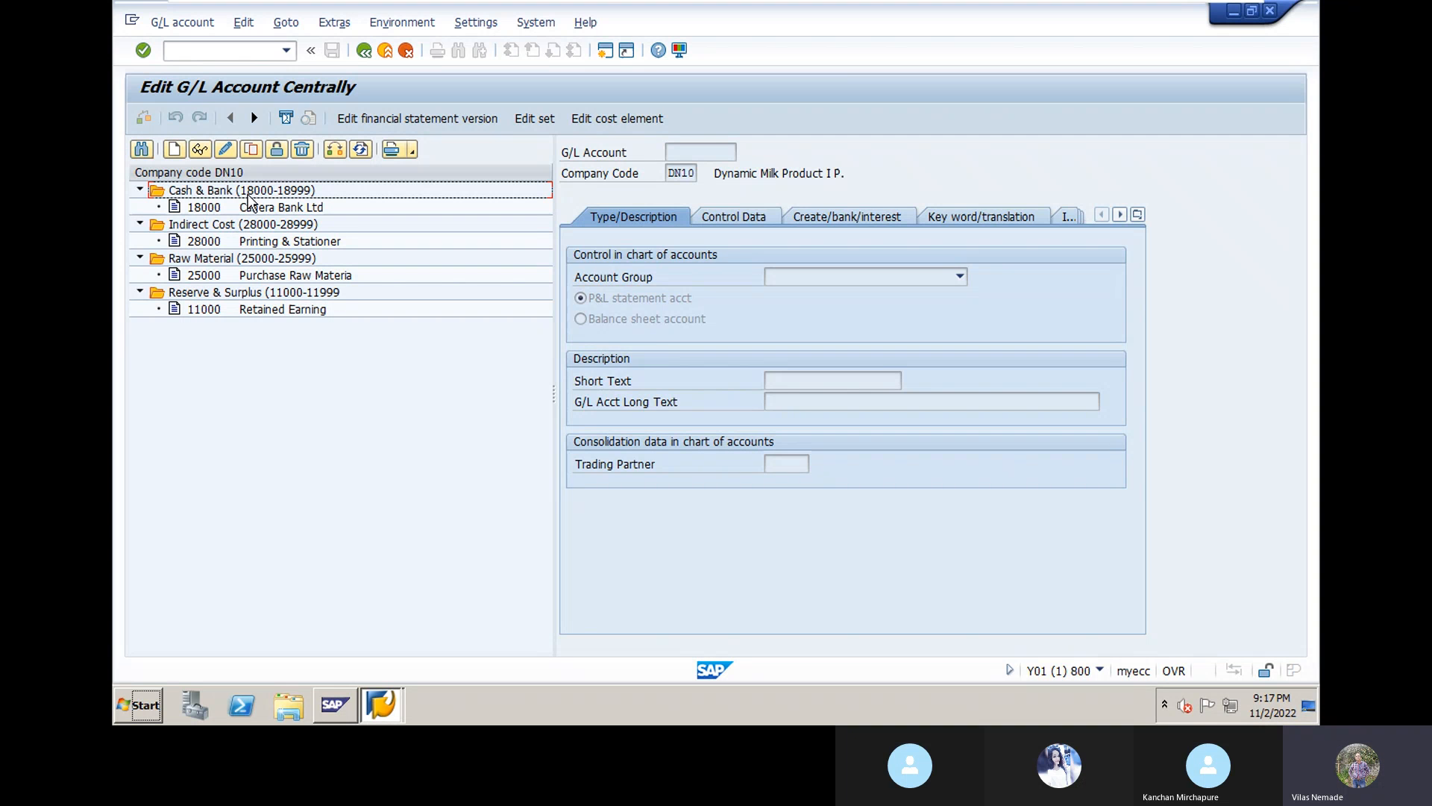
Step: Start creating G/L account 14000 for company code DN10, after a cancelled first attempt
{"action": "left_click", "coordinate": [174, 151]}
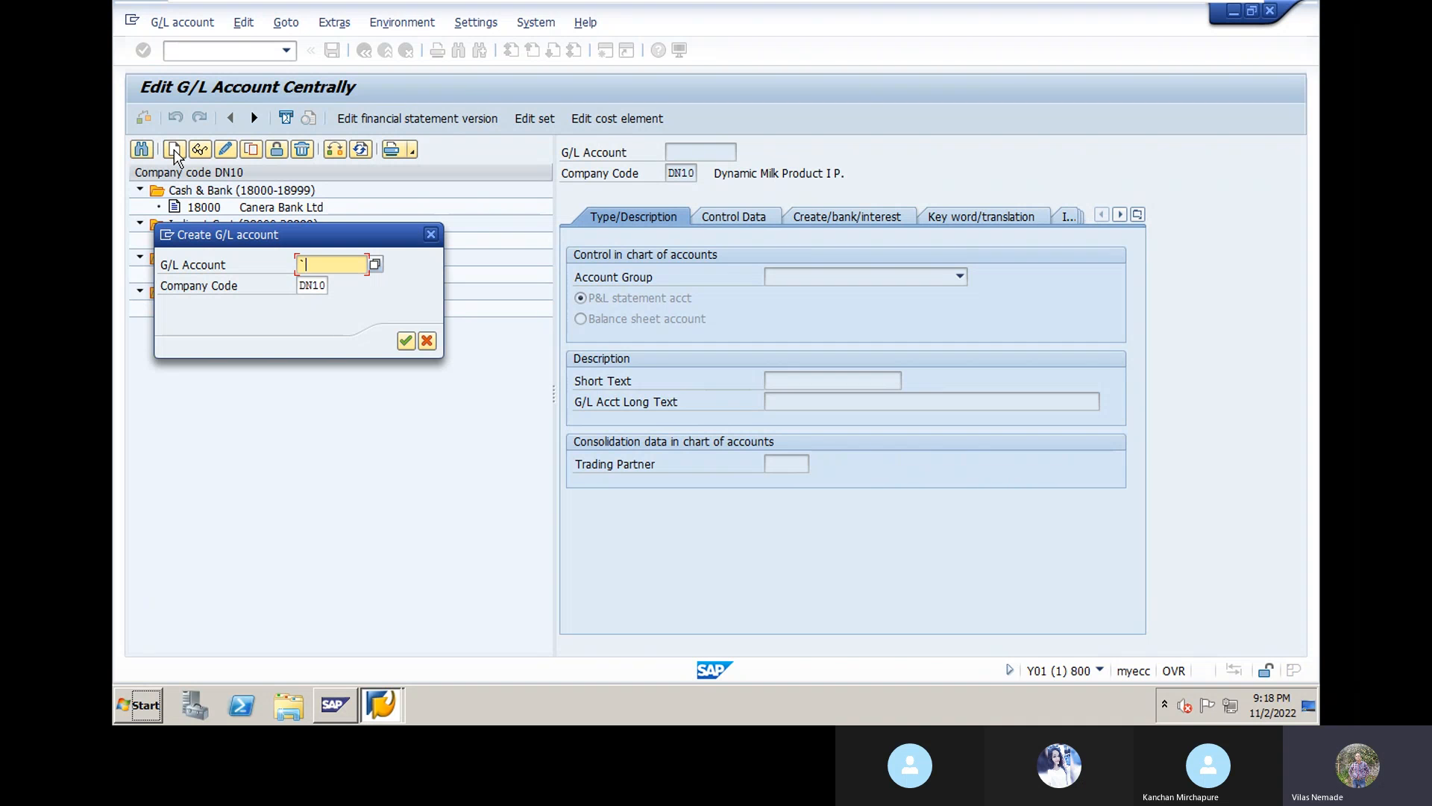
{"action": "key", "text": "BackSpace"}
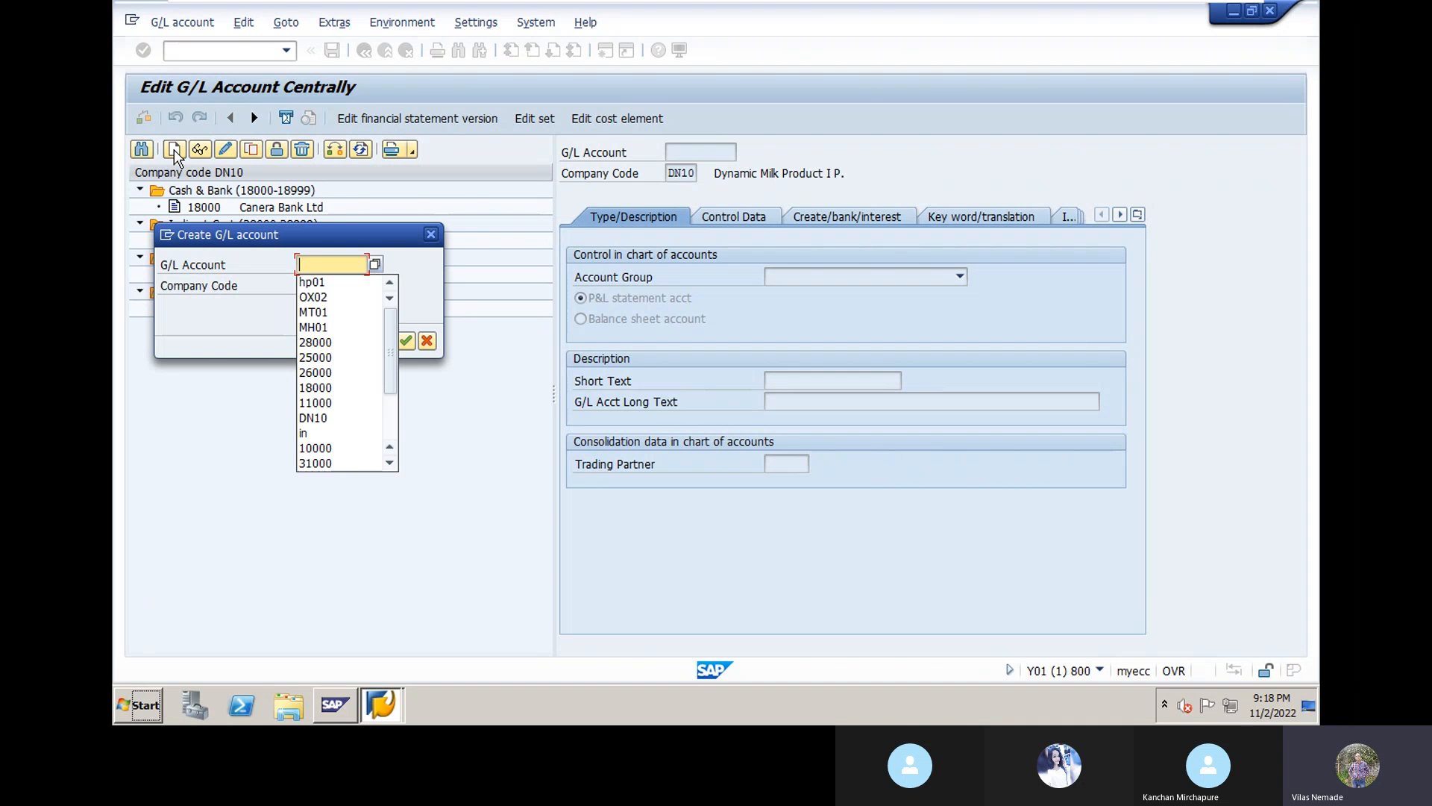
{"action": "key", "text": "Escape"}
{"action": "key", "text": "Escape"}
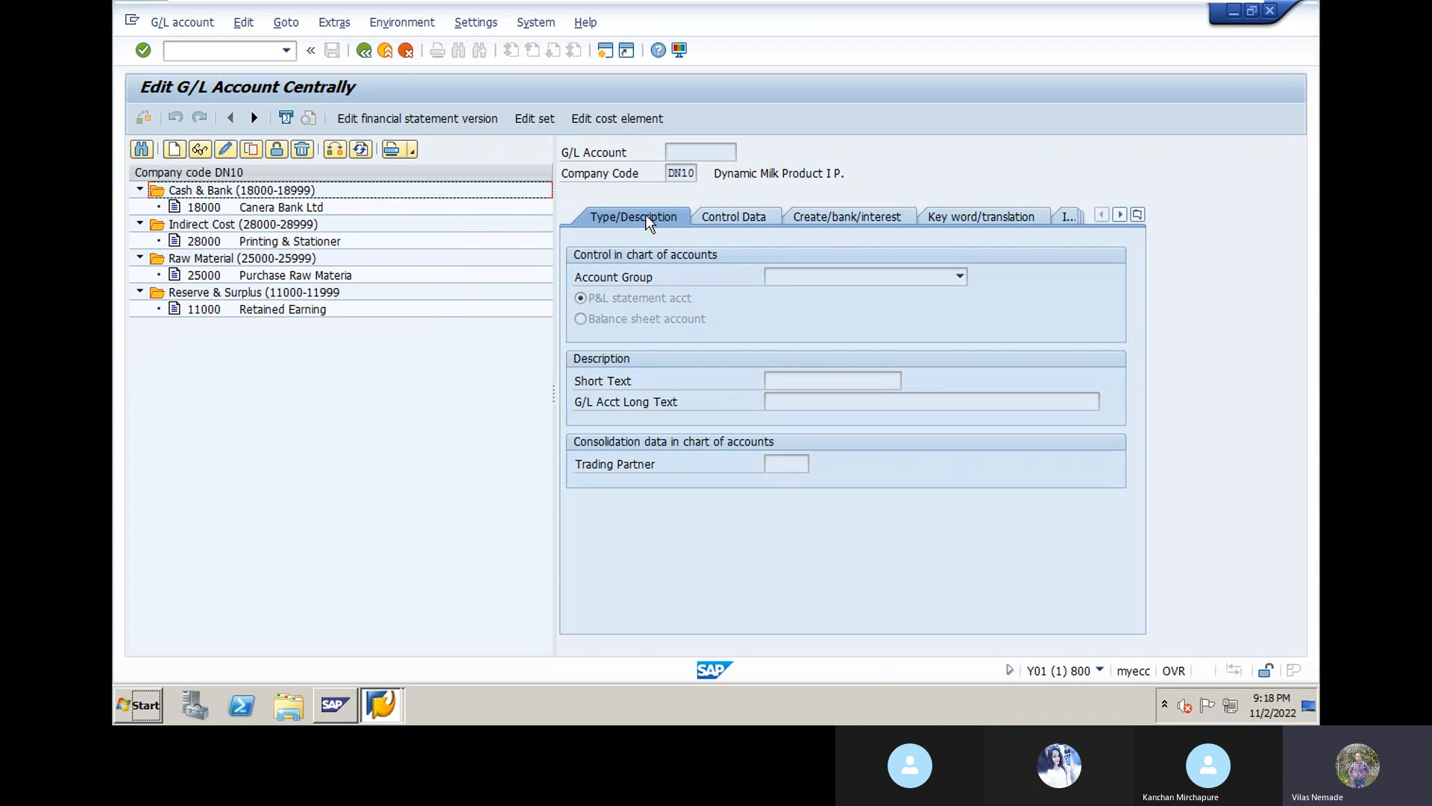
{"action": "left_click", "coordinate": [961, 278]}
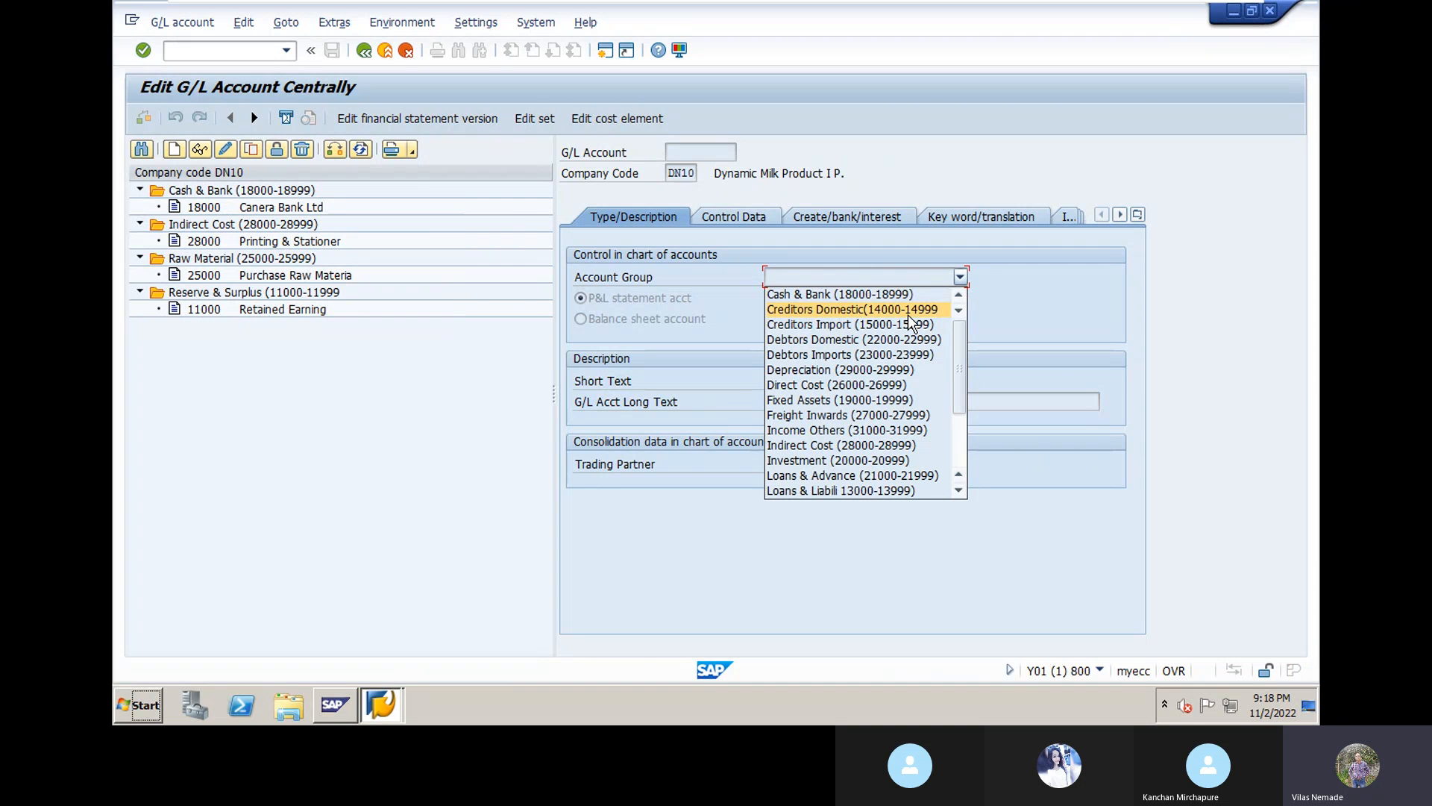
{"action": "left_click", "coordinate": [334, 422]}
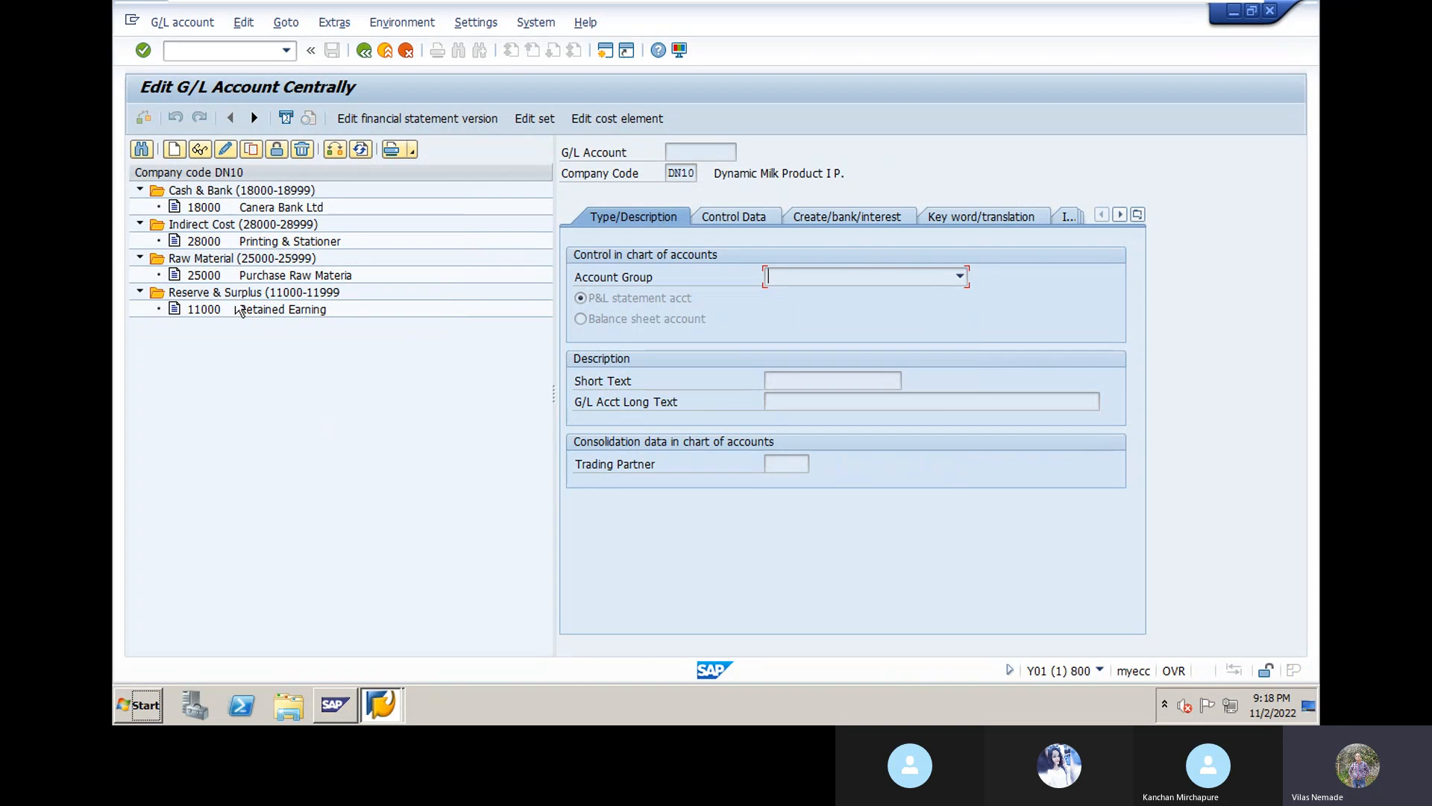
{"action": "left_click", "coordinate": [174, 150]}
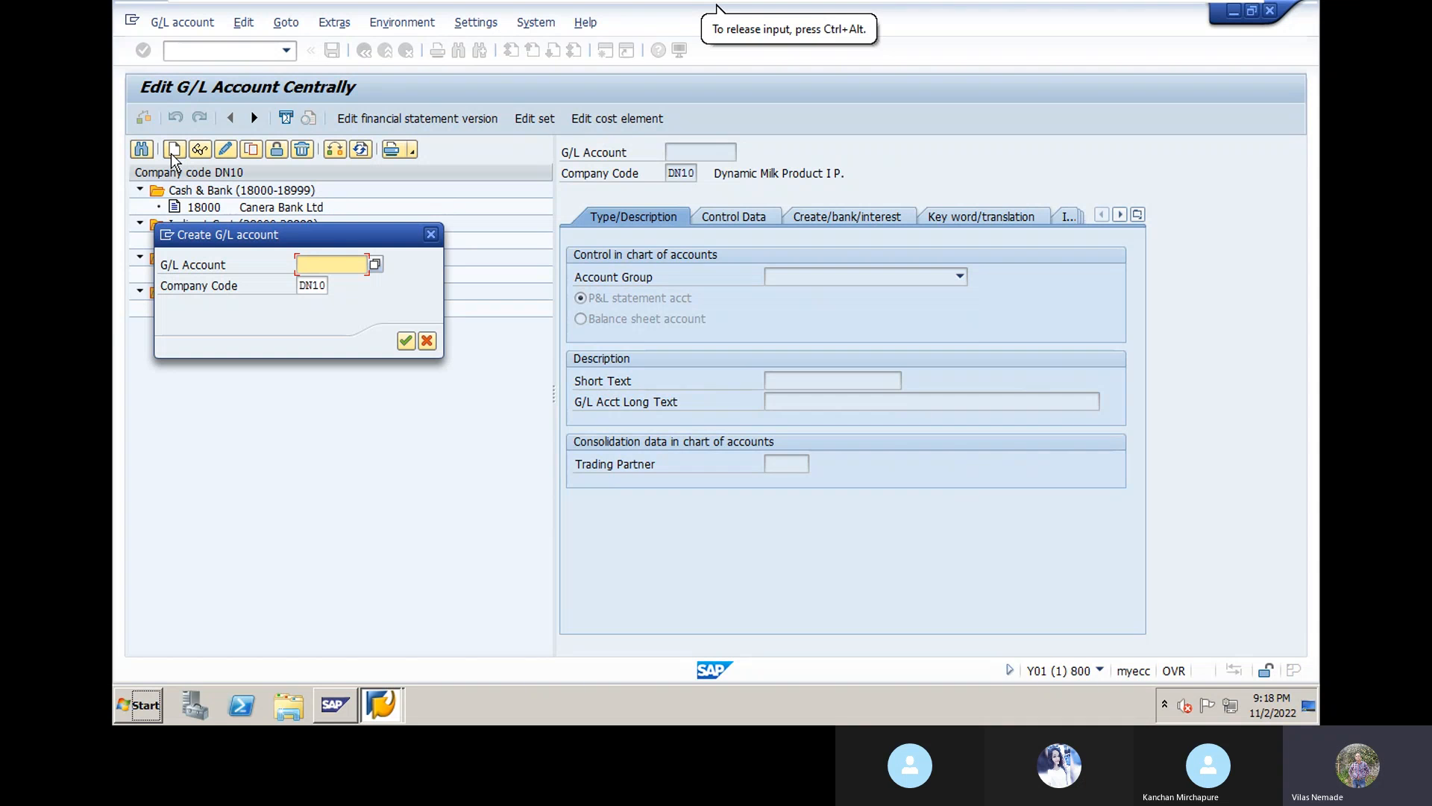
{"action": "type", "text": "14000"}
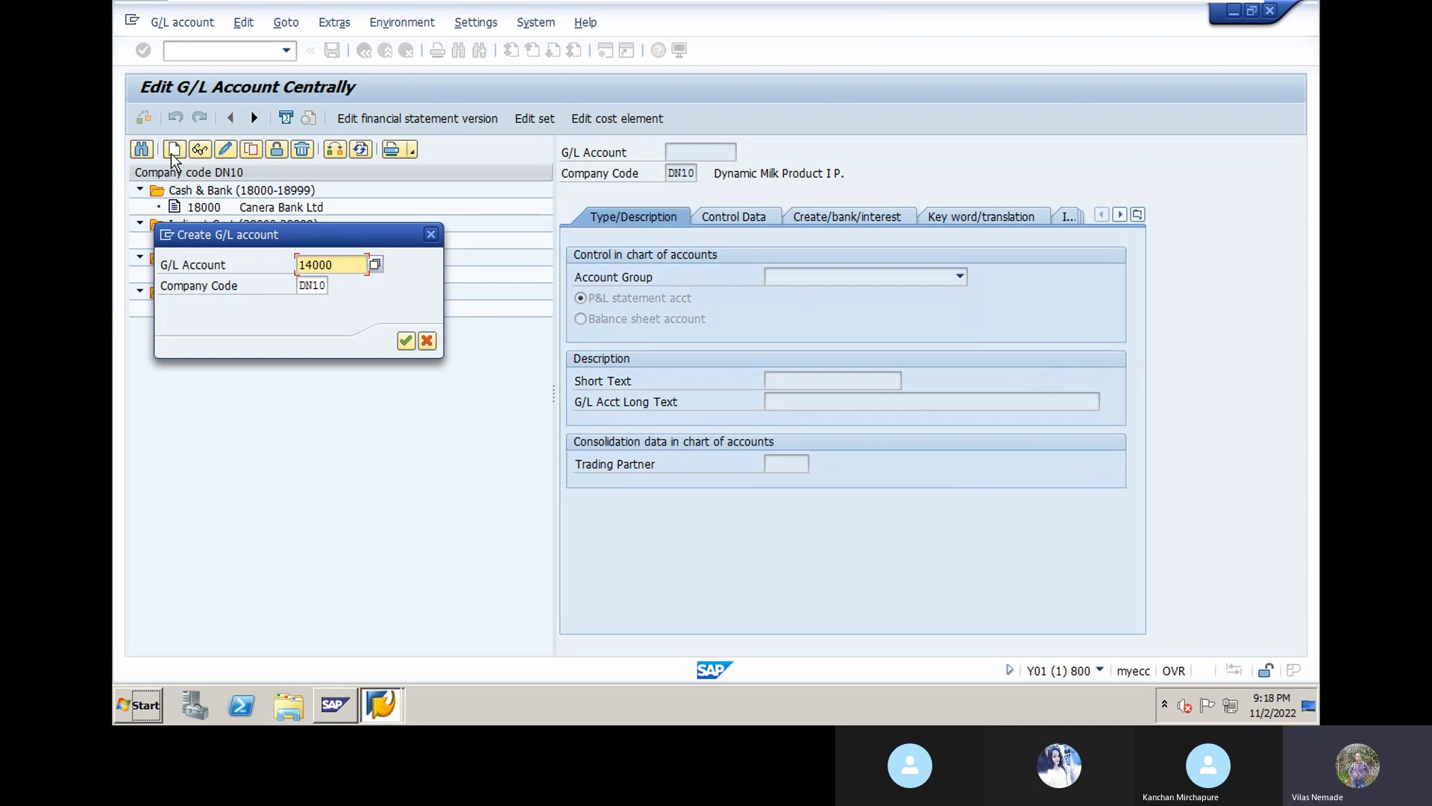
{"action": "left_click", "coordinate": [403, 346]}
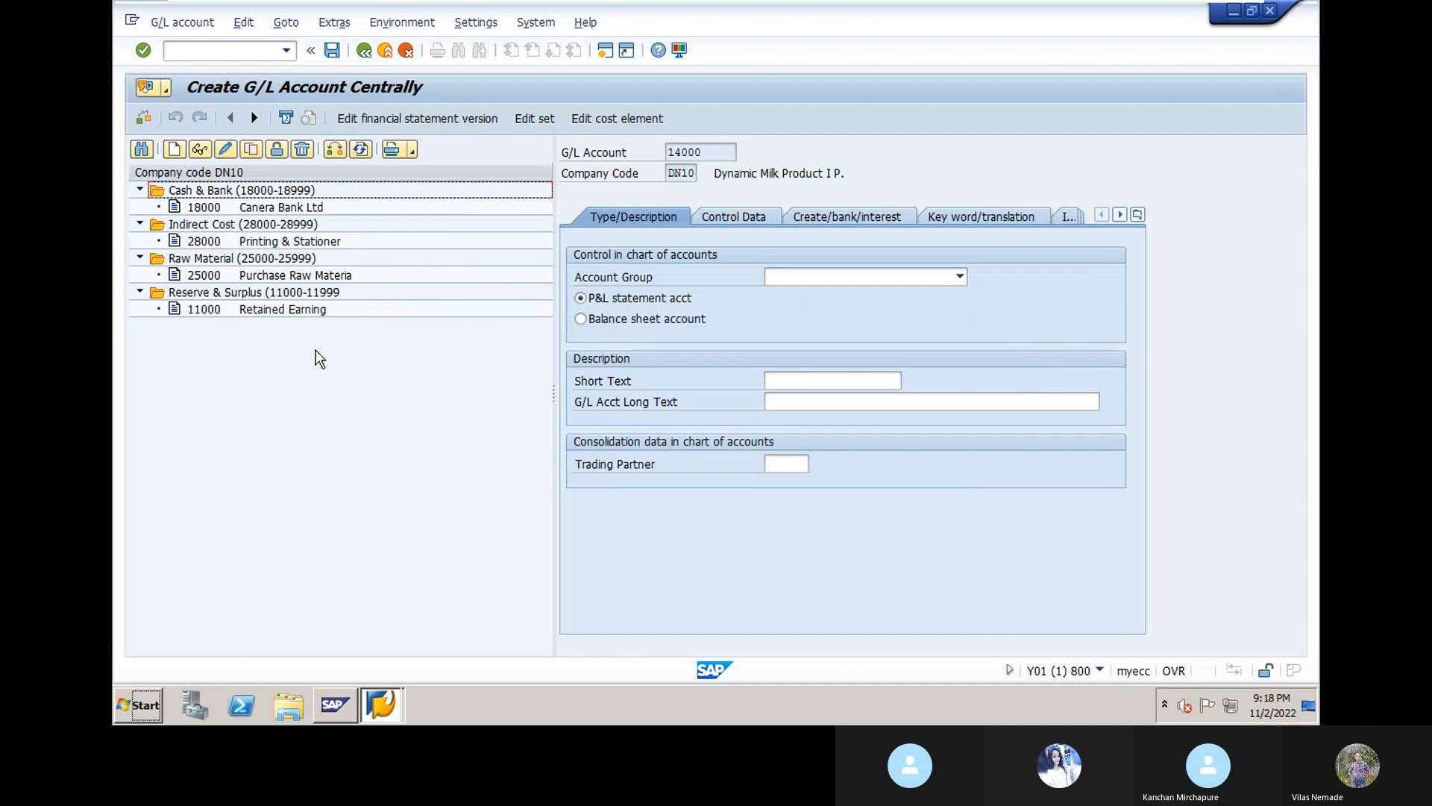
Step: Give account 14000 the Creditors Domestic account group and make it a balance sheet account
{"action": "left_click", "coordinate": [961, 278]}
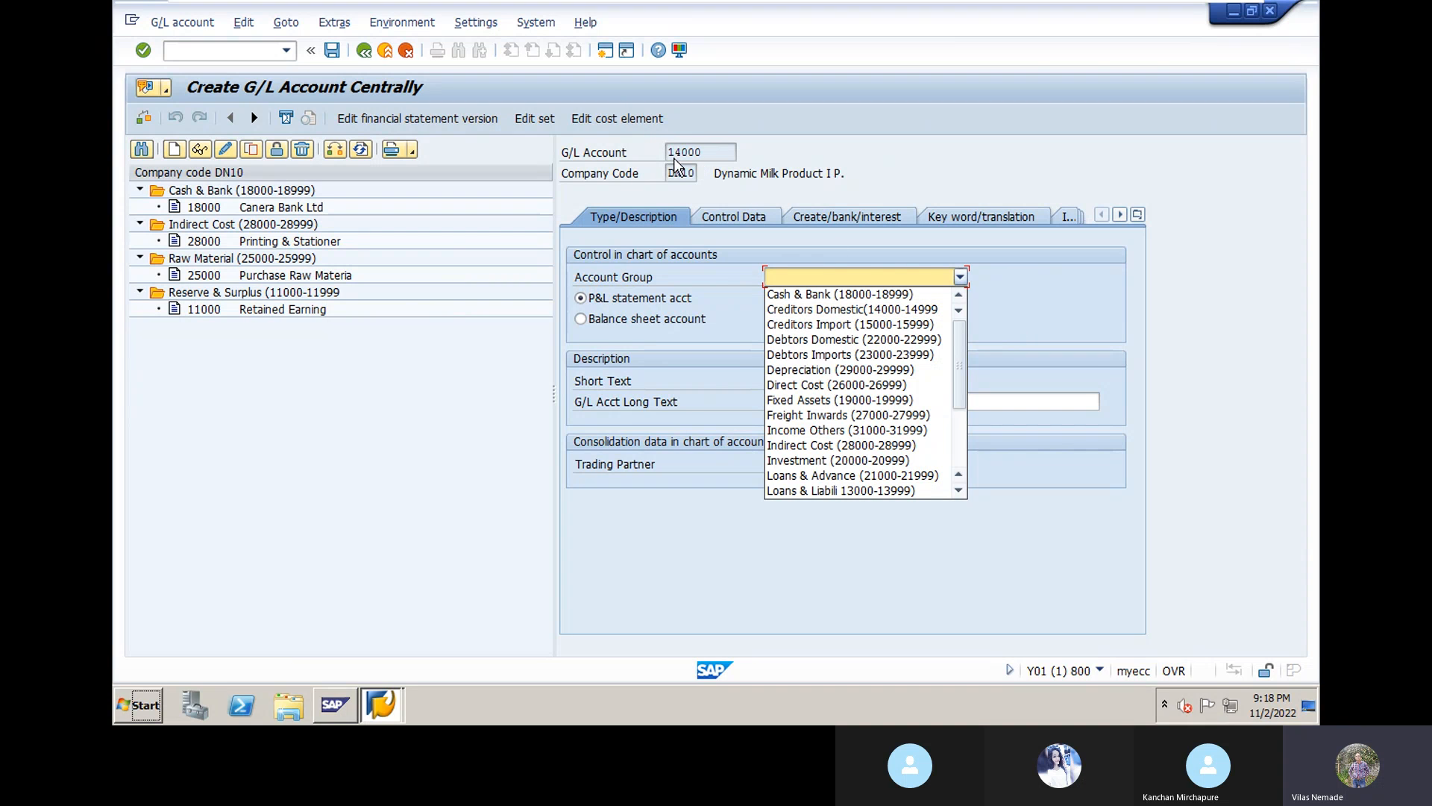
{"action": "left_click", "coordinate": [836, 309]}
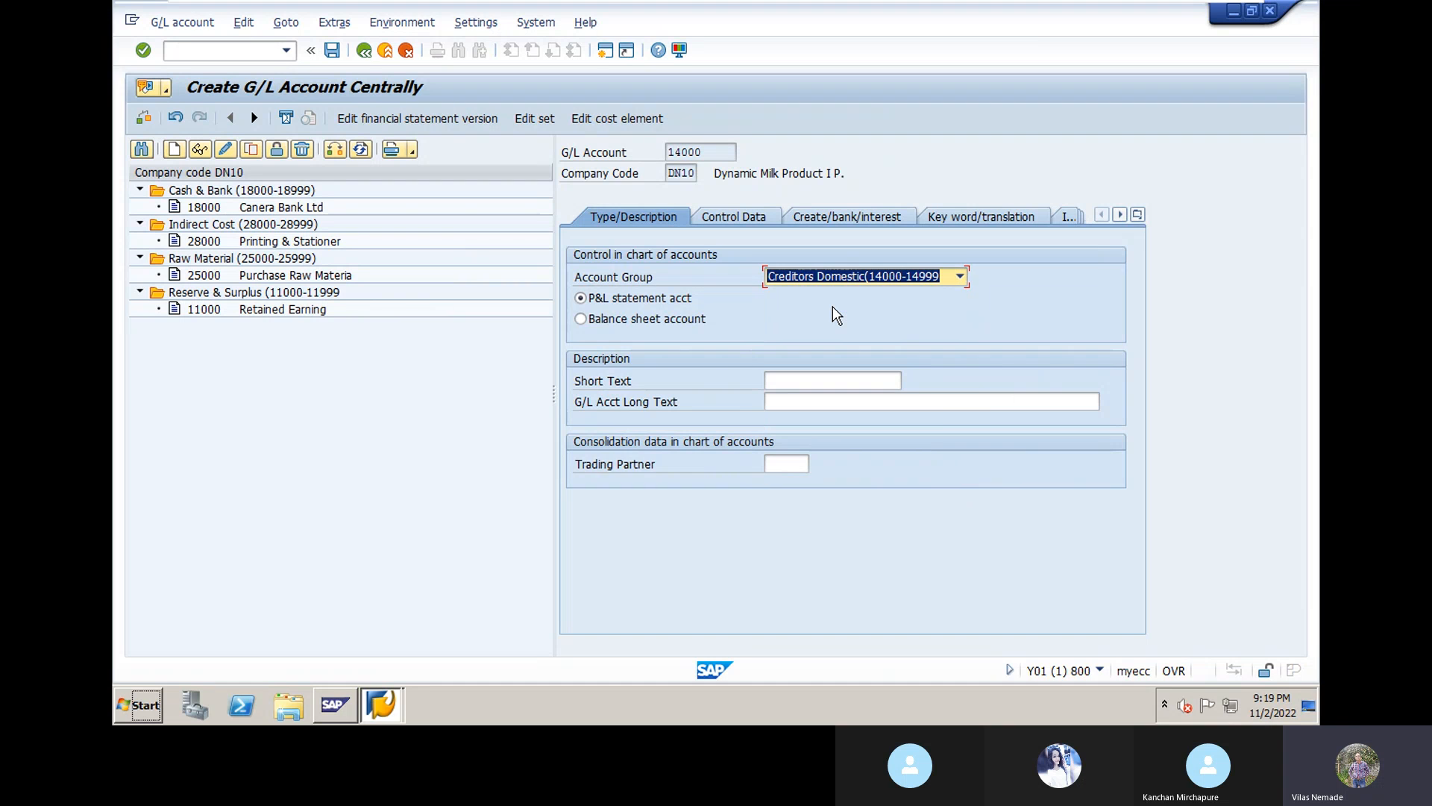
{"action": "left_click", "coordinate": [585, 319]}
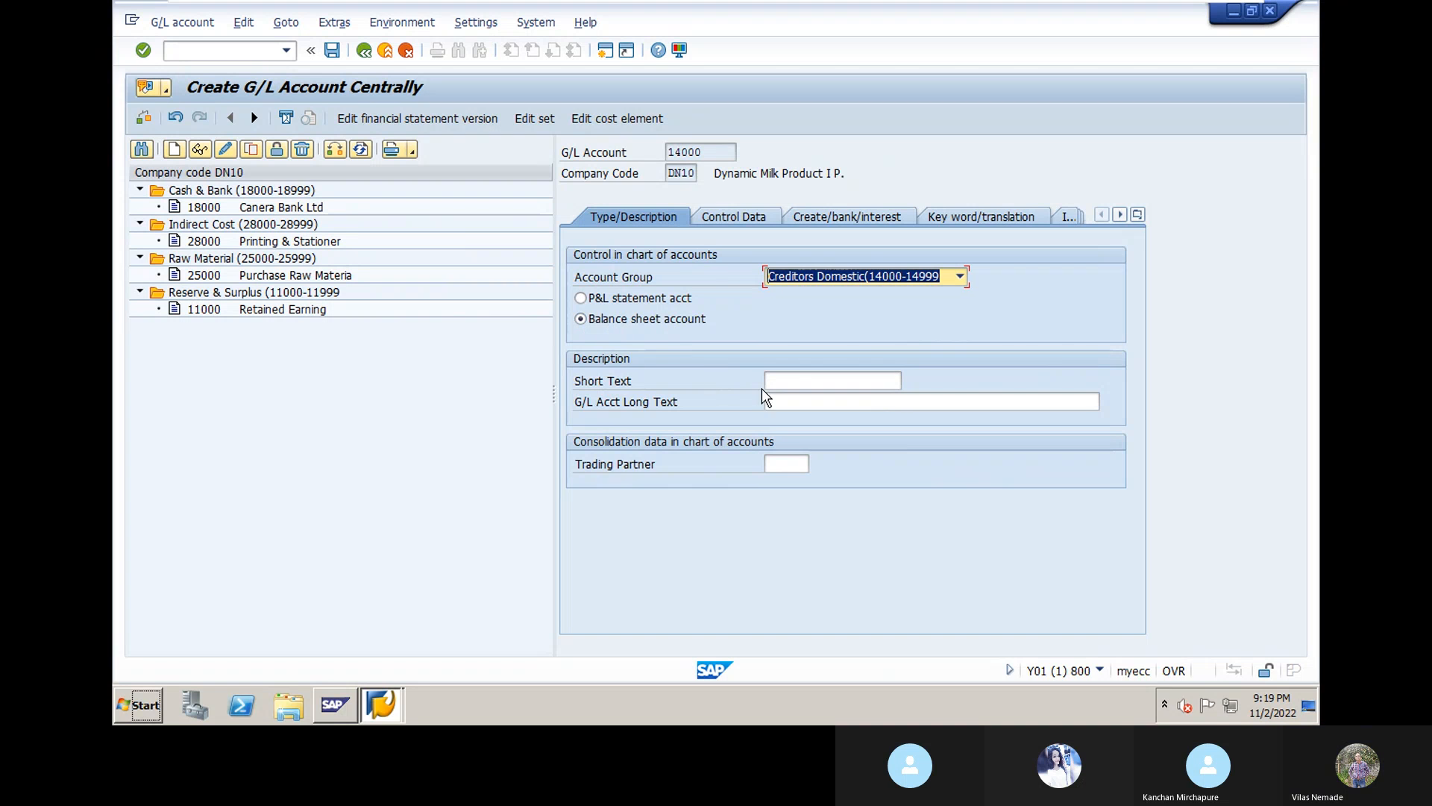
Step: Try an earlier purchase description as short text, then clear it to retype
{"action": "left_click", "coordinate": [797, 381]}
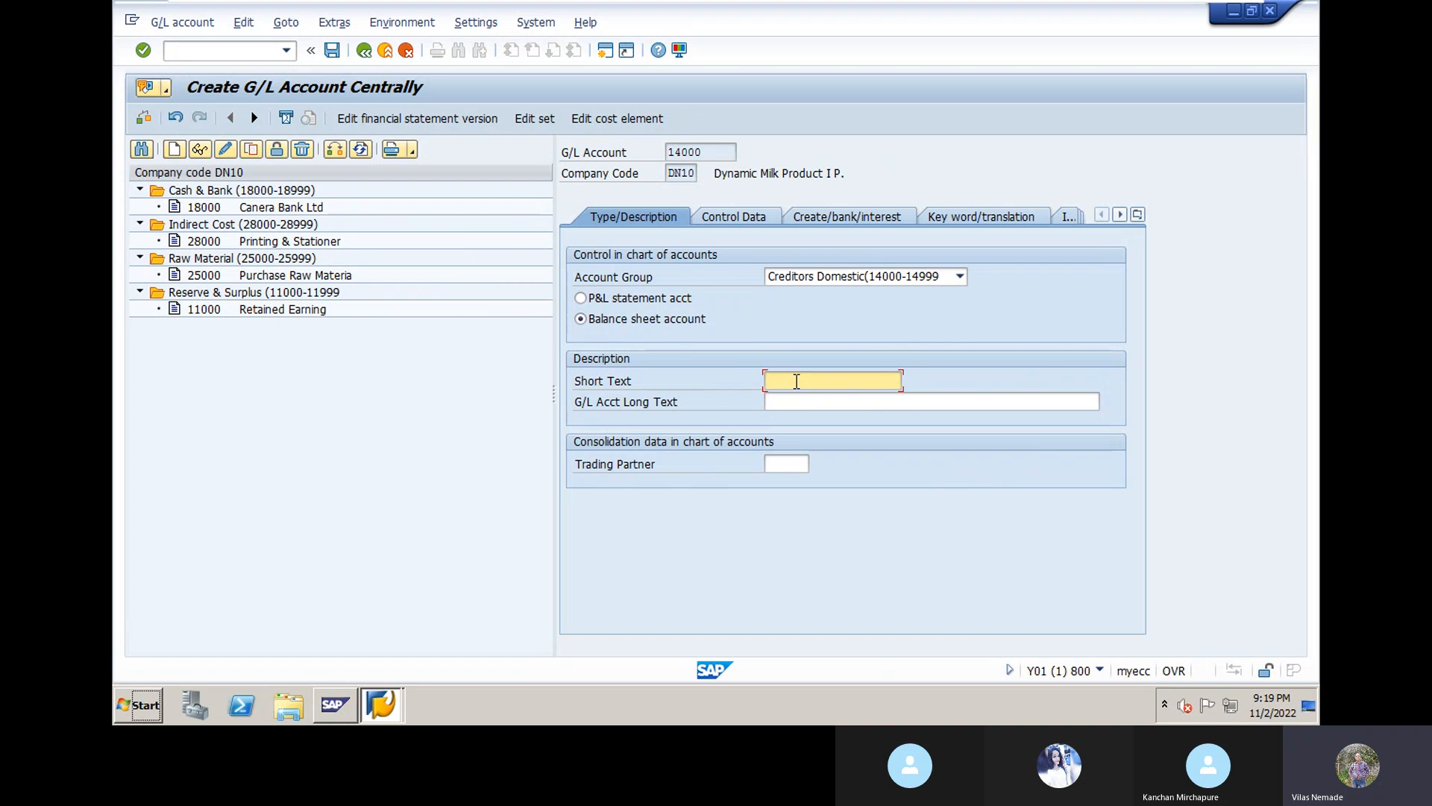
{"action": "type", "text": "P"}
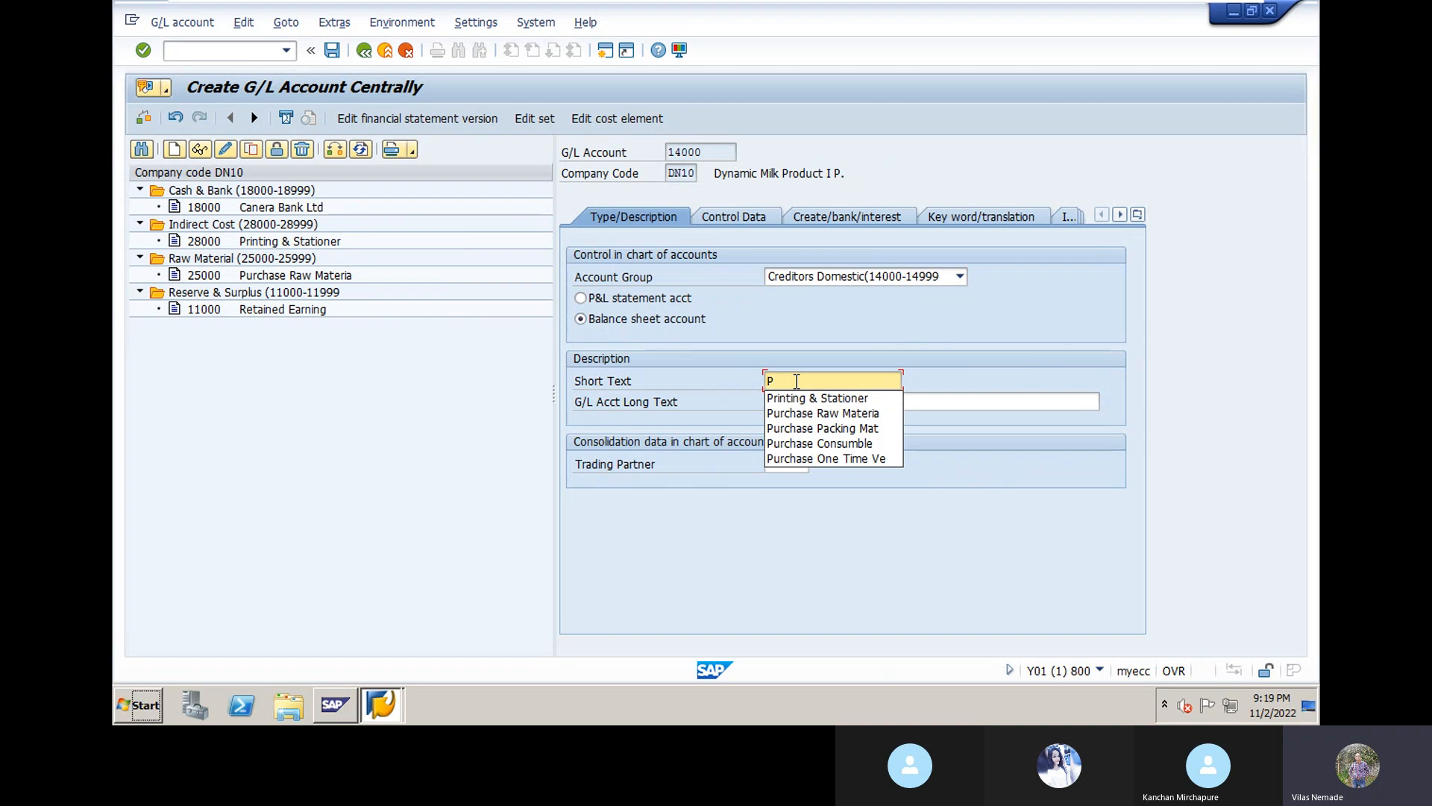
{"action": "left_click", "coordinate": [824, 413]}
{"action": "left_click", "coordinate": [808, 403]}
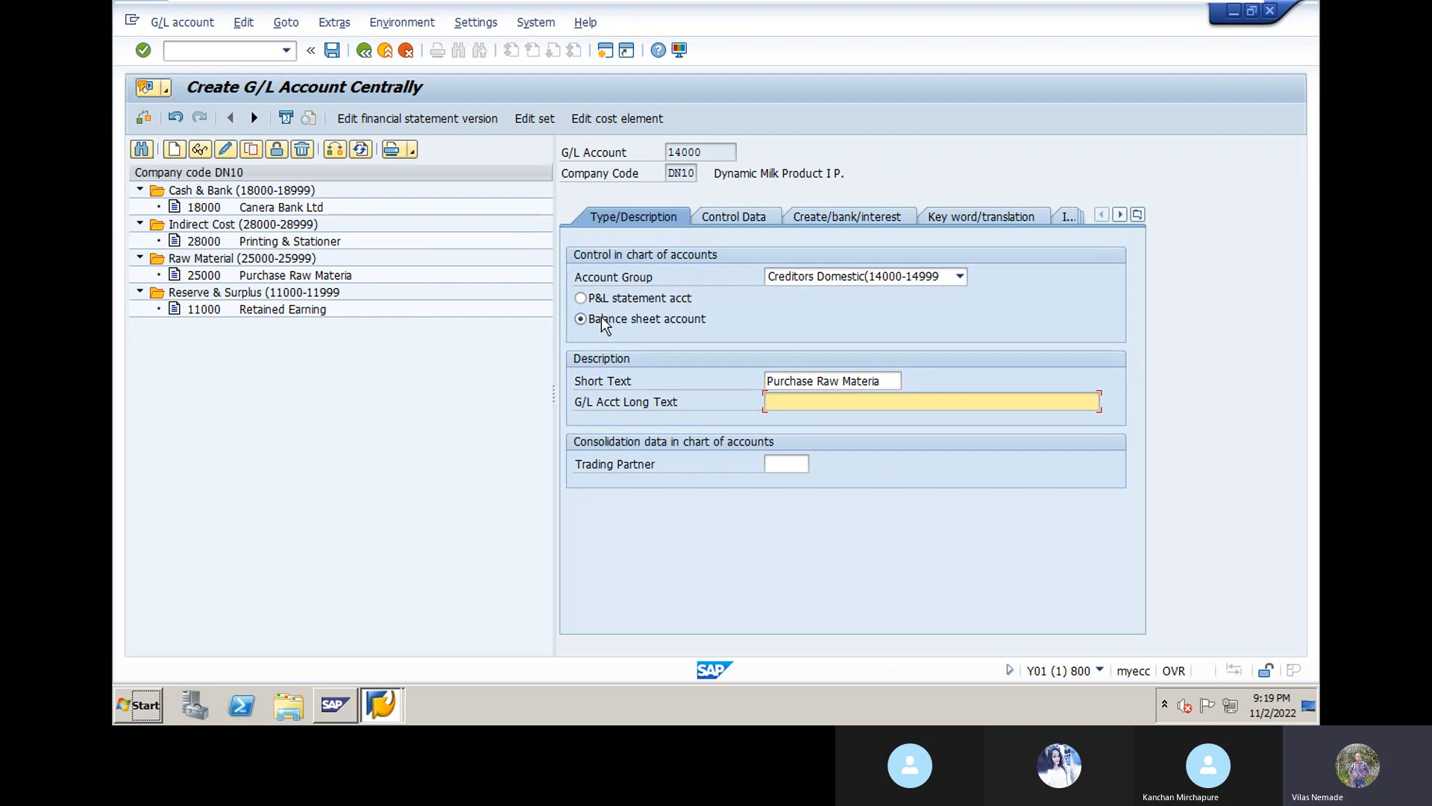
{"action": "left_click", "coordinate": [890, 384]}
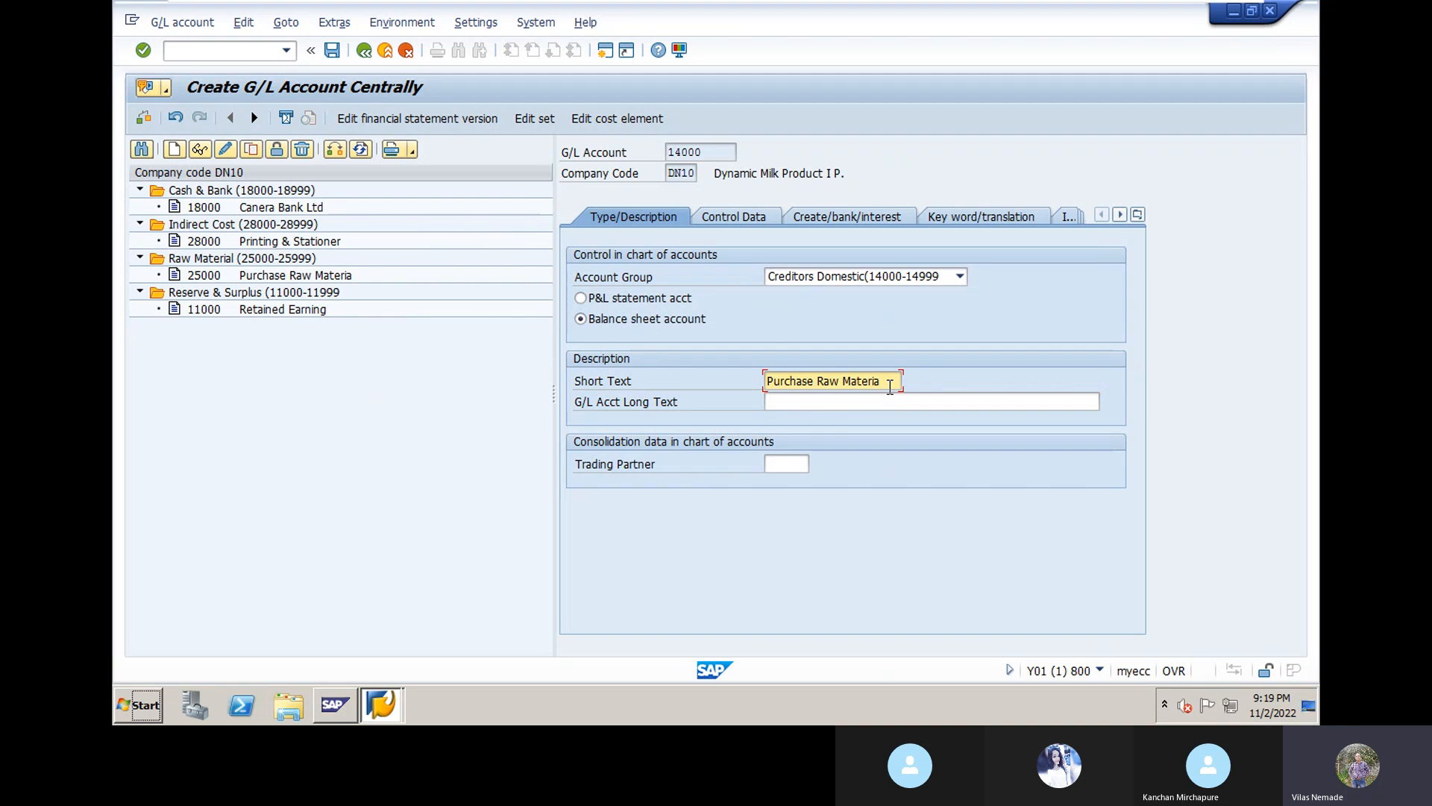
{"action": "key", "text": "BackSpace"}
{"action": "key", "text": "BackSpace"}
{"action": "key", "text": "BackSpace"}
{"action": "key", "text": "BackSpace"}
{"action": "key", "text": "BackSpace"}
{"action": "key", "text": "BackSpace"}
{"action": "key", "text": "BackSpace"}
{"action": "key", "text": "BackSpace"}
{"action": "key", "text": "BackSpace"}
{"action": "key", "text": "BackSpace"}
{"action": "key", "text": "BackSpace"}
{"action": "key", "text": "BackSpace"}
{"action": "key", "text": "BackSpace"}
{"action": "key", "text": "BackSpace"}
{"action": "key", "text": "BackSpace"}
{"action": "key", "text": "BackSpace"}
{"action": "key", "text": "BackSpace"}
{"action": "key", "text": "BackSpace"}
{"action": "key", "text": "BackSpace"}
{"action": "key", "text": "BackSpace"}
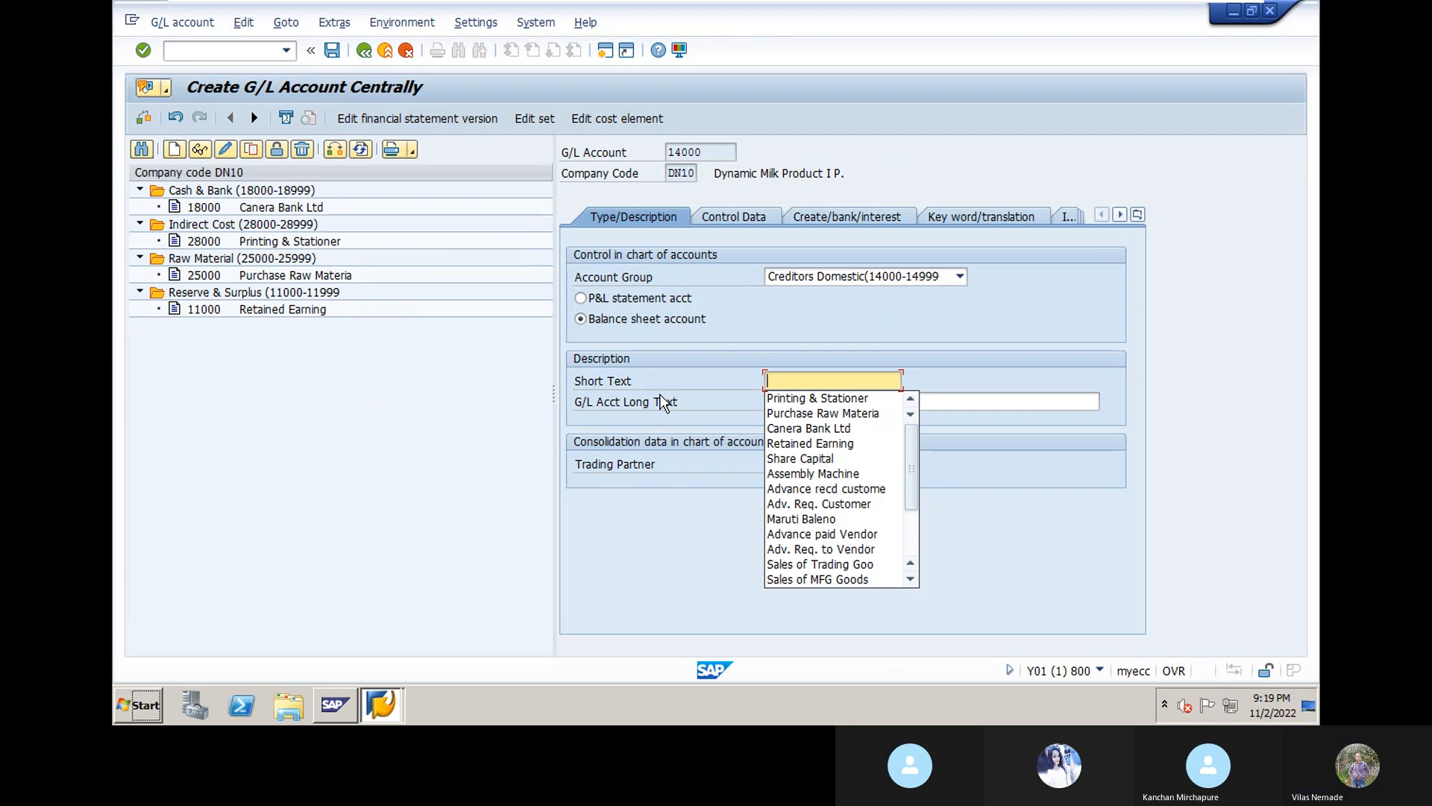
Step: Enter short text 'Purchase RM Group' and long text 'Purchase Raw Material Group' for account 14000
{"action": "type", "text": "P"}
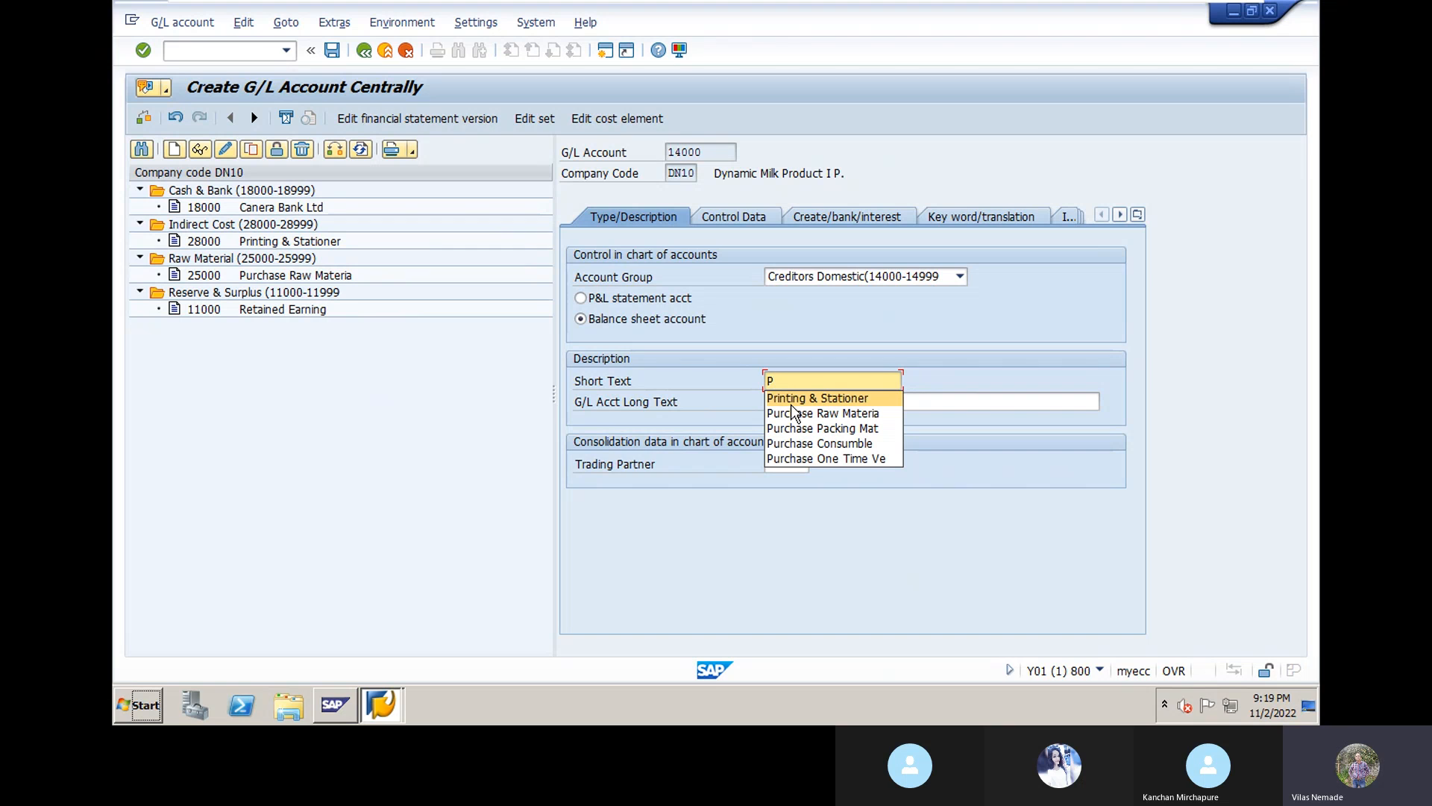
{"action": "type", "text": "urchas"}
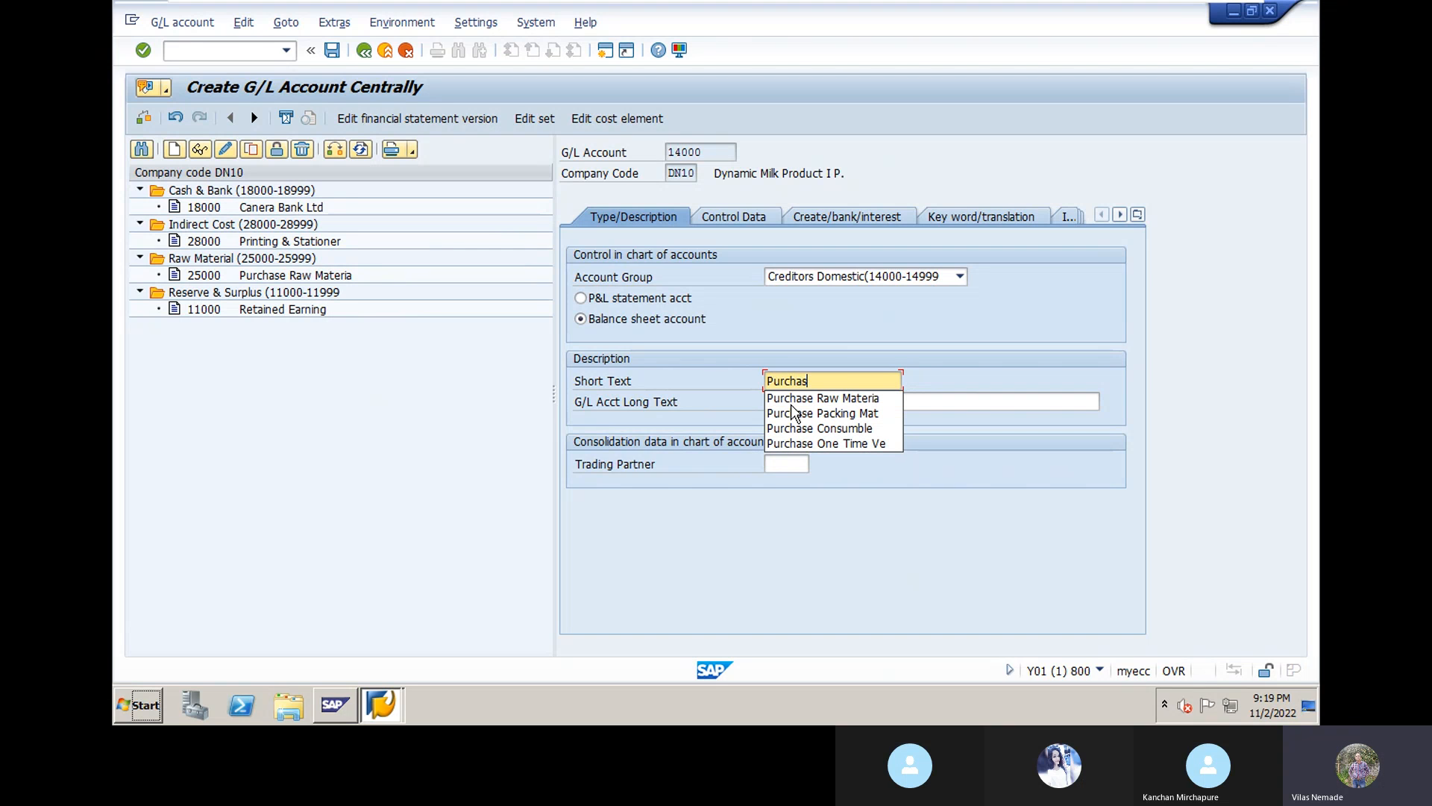
{"action": "type", "text": "e RM Gr"}
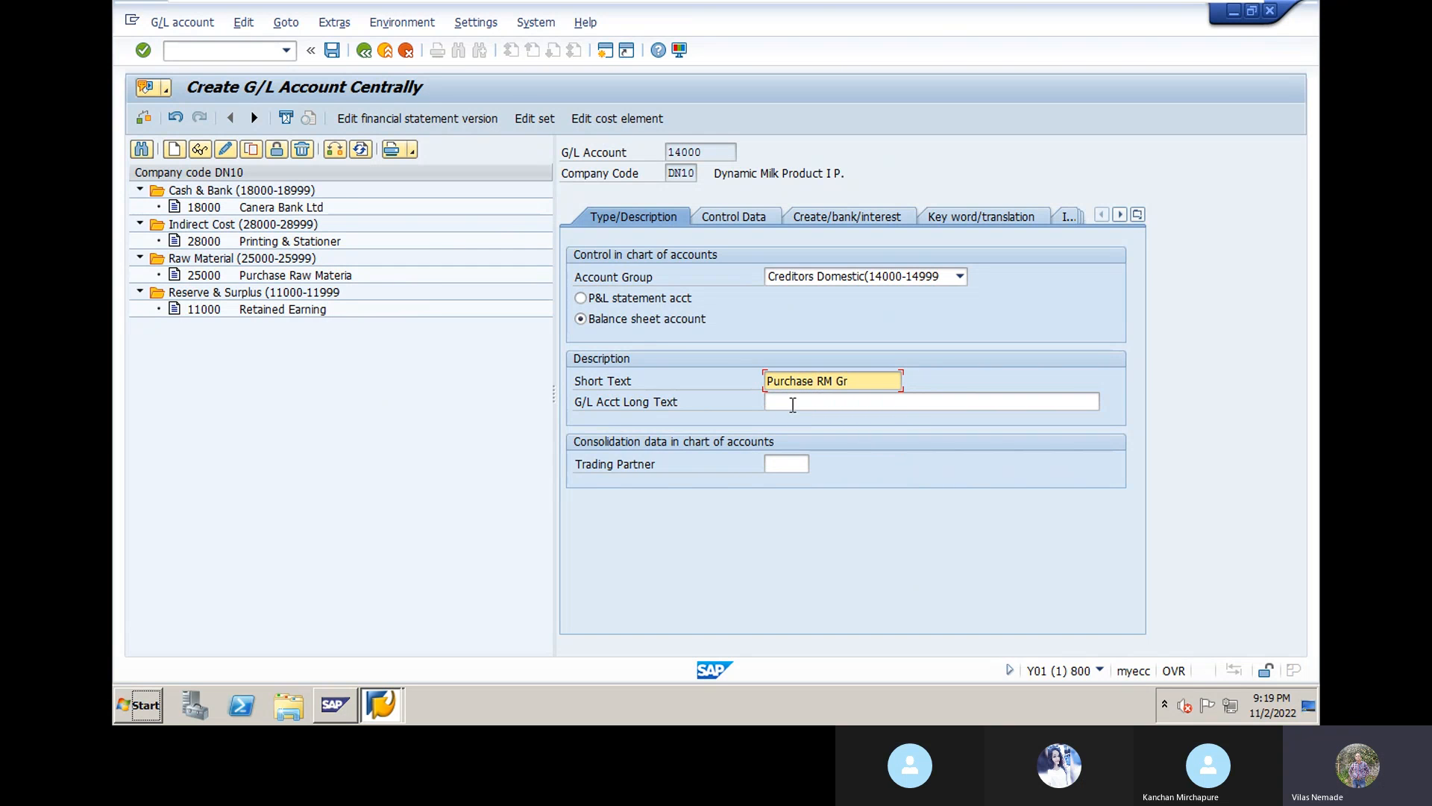
{"action": "type", "text": "oup"}
{"action": "left_click", "coordinate": [804, 407]}
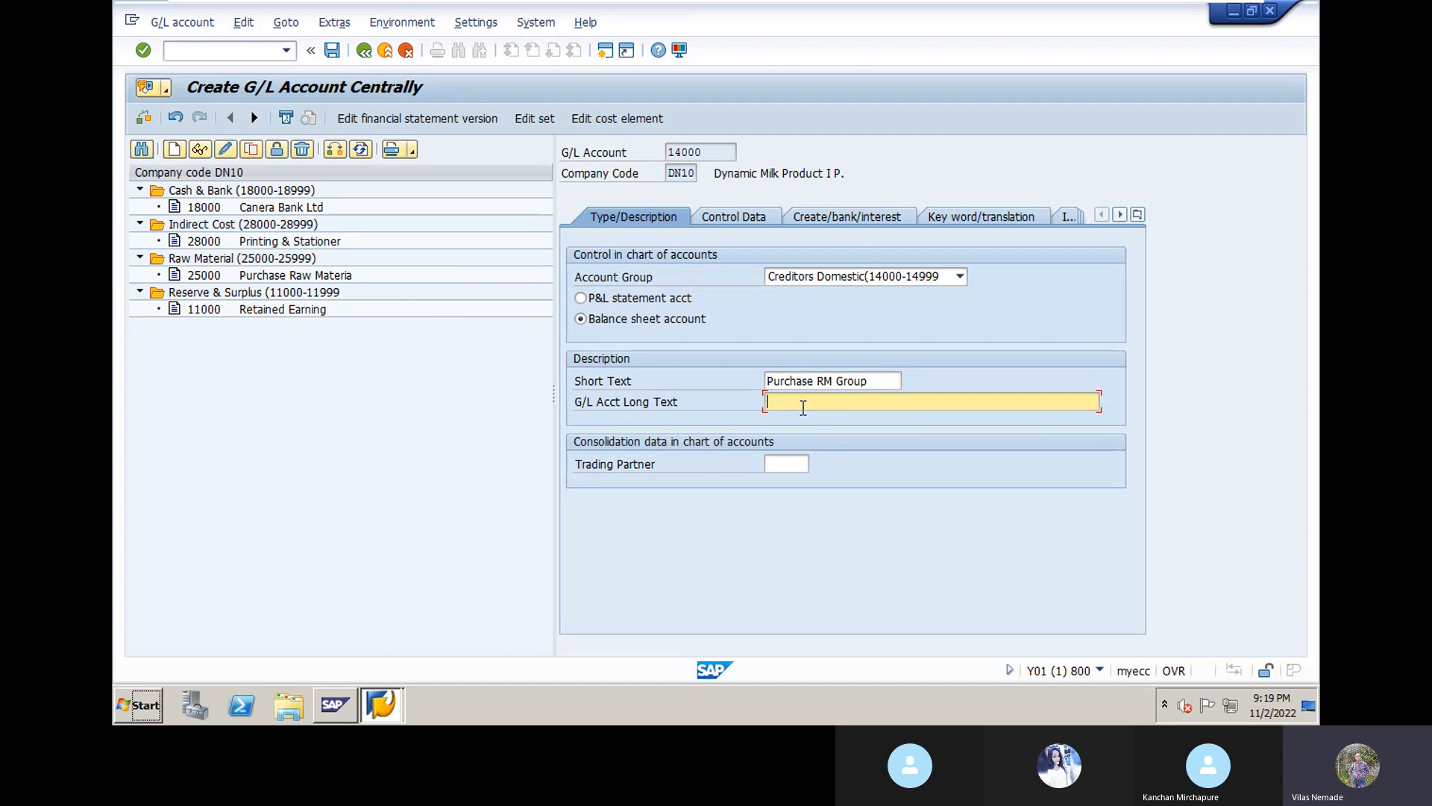
{"action": "type", "text": "Pur"}
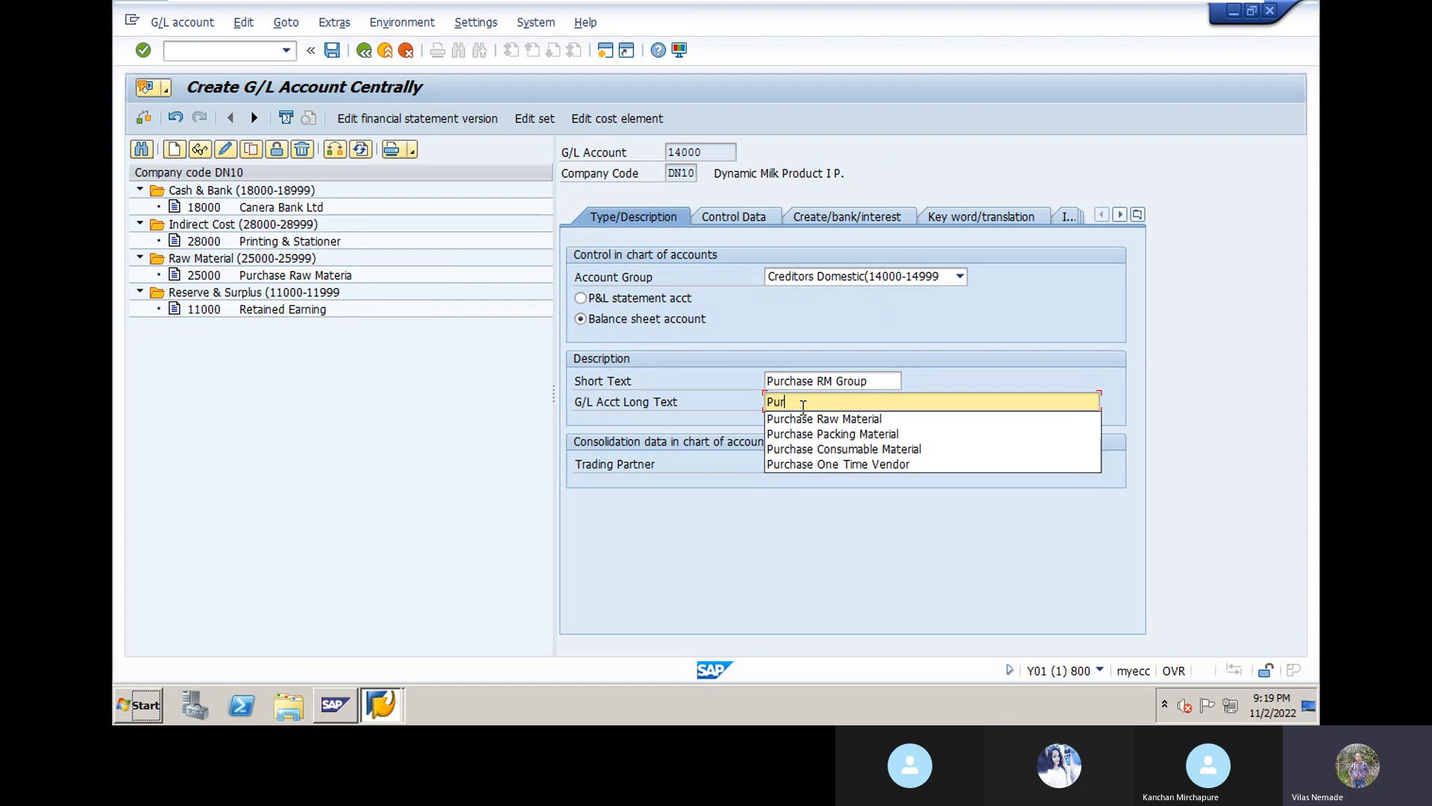
{"action": "type", "text": "chase"}
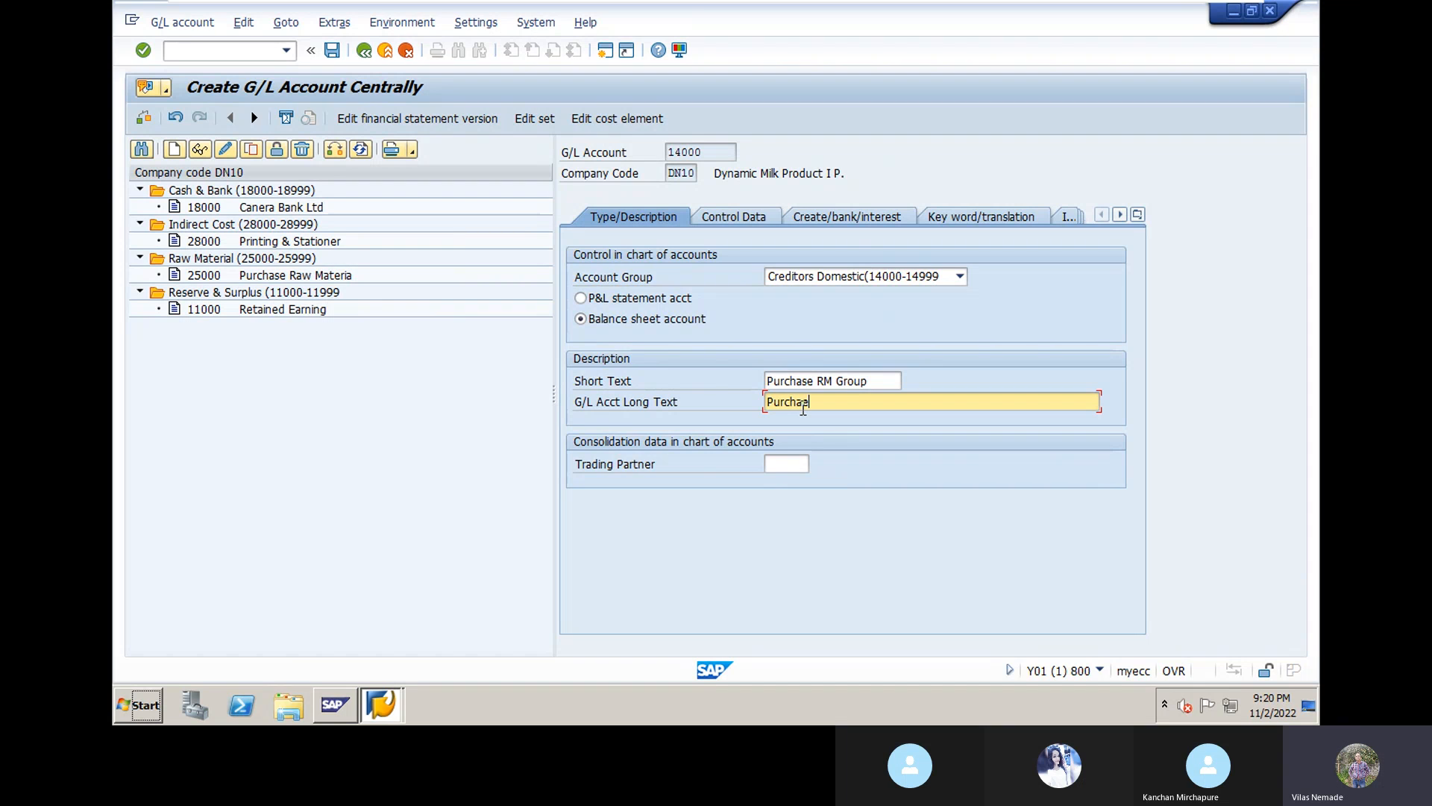
{"action": "type", "text": " Raw Material Gr"}
{"action": "type", "text": "oup"}
{"action": "left_click", "coordinate": [799, 464]}
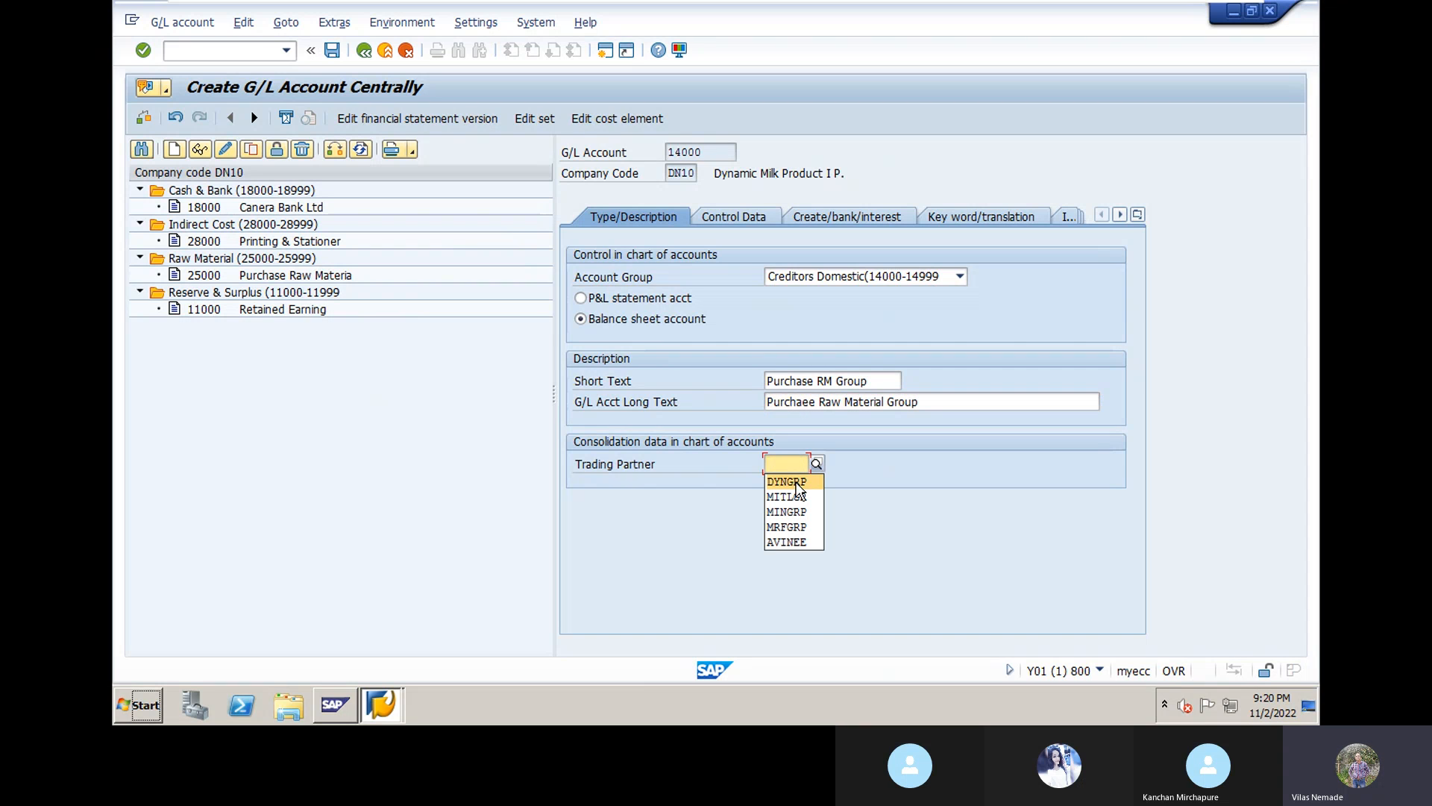
Step: Enter DYNGRP as account 14000's trading partner from the input history
{"action": "left_click", "coordinate": [799, 488]}
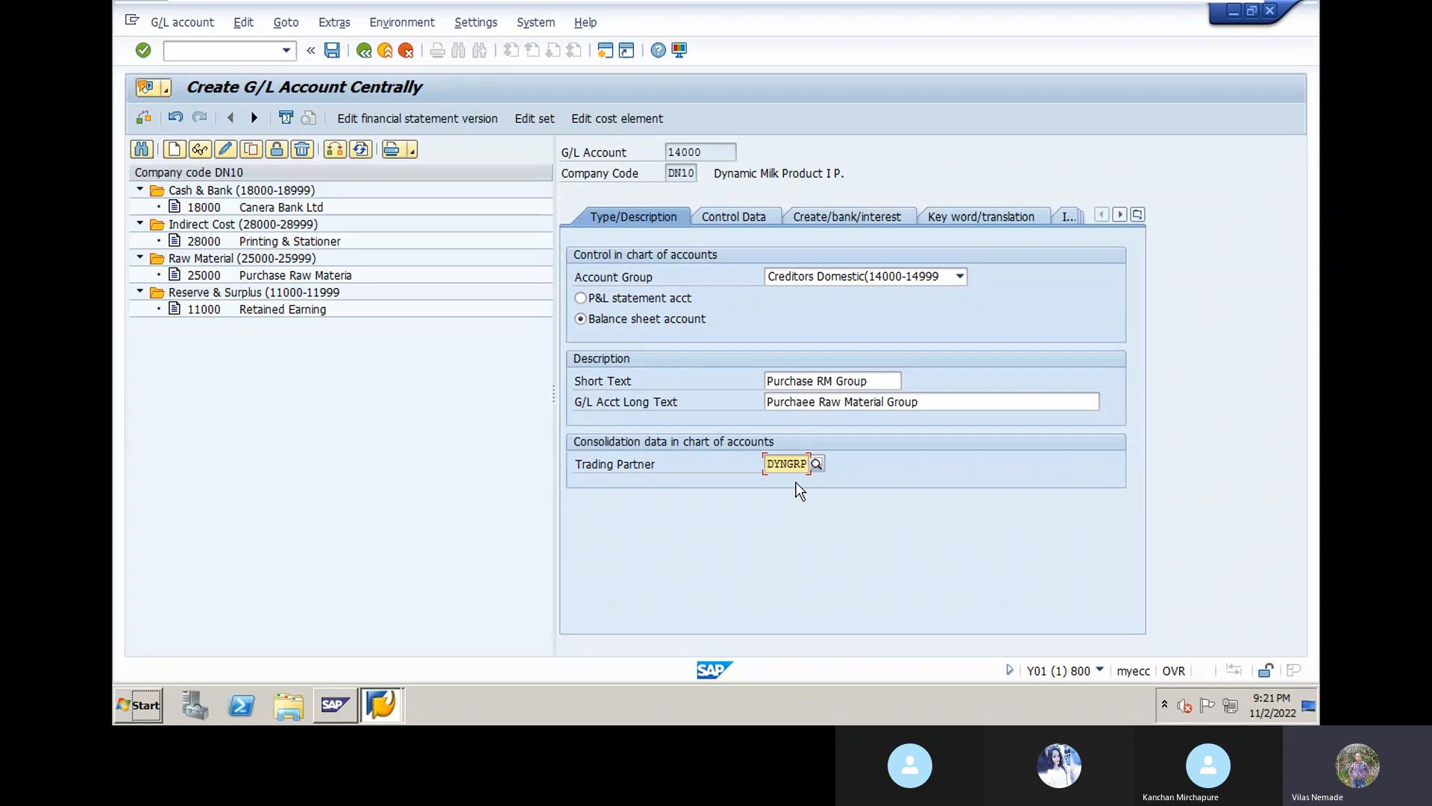
Step: Under Control Data, make 14000 a Vendors reconciliation account with line item display switched on
{"action": "left_click", "coordinate": [716, 220]}
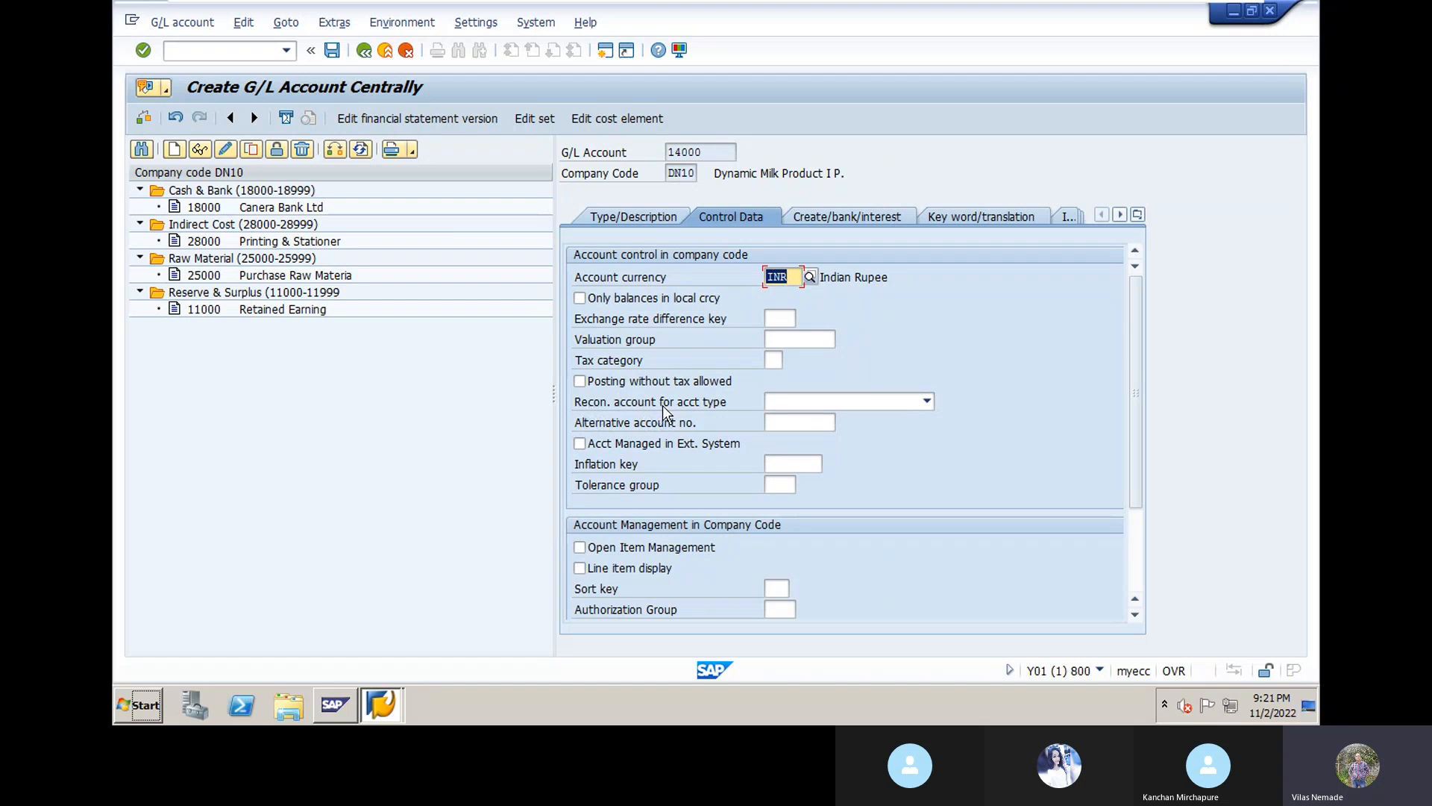
{"action": "left_click", "coordinate": [927, 402]}
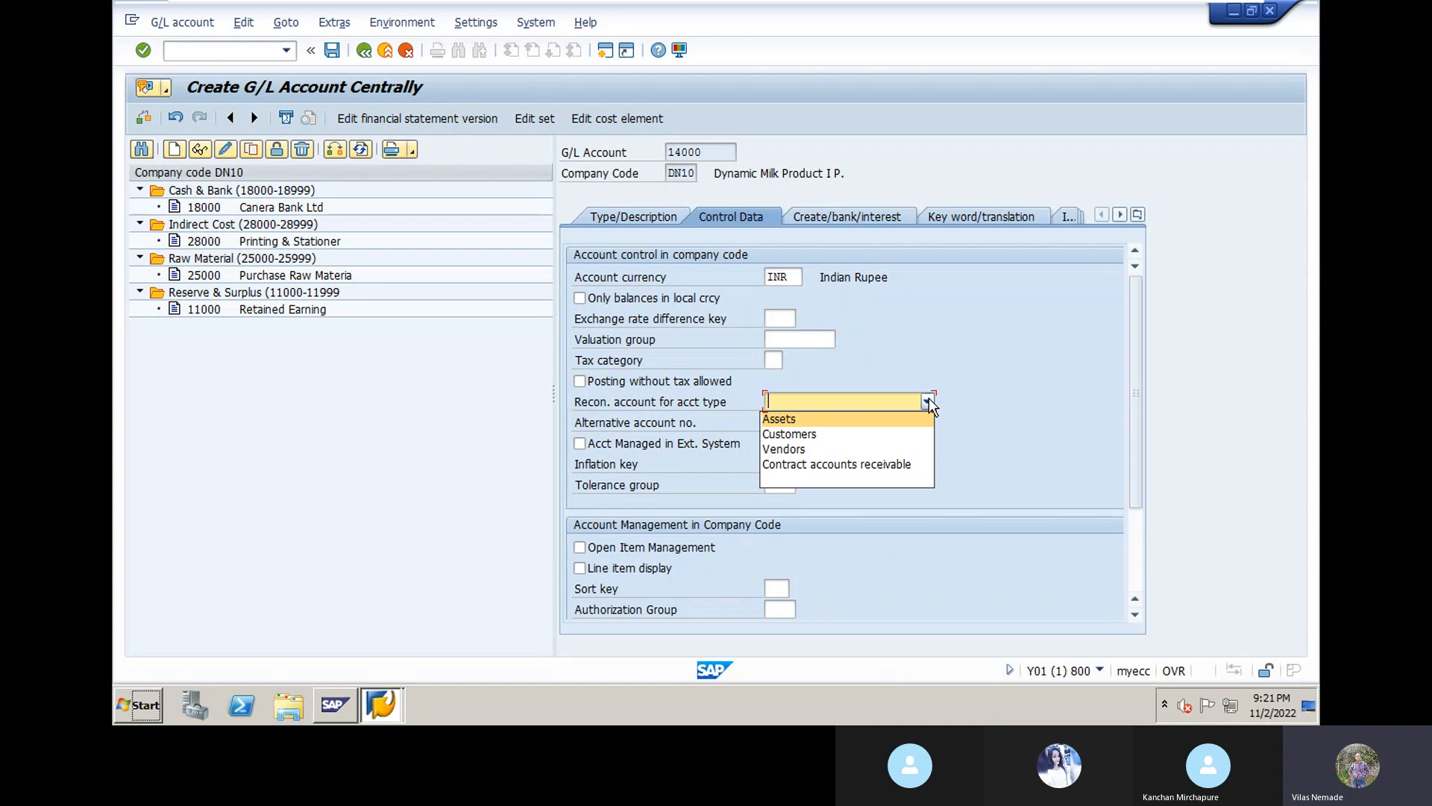
{"action": "left_click", "coordinate": [860, 450]}
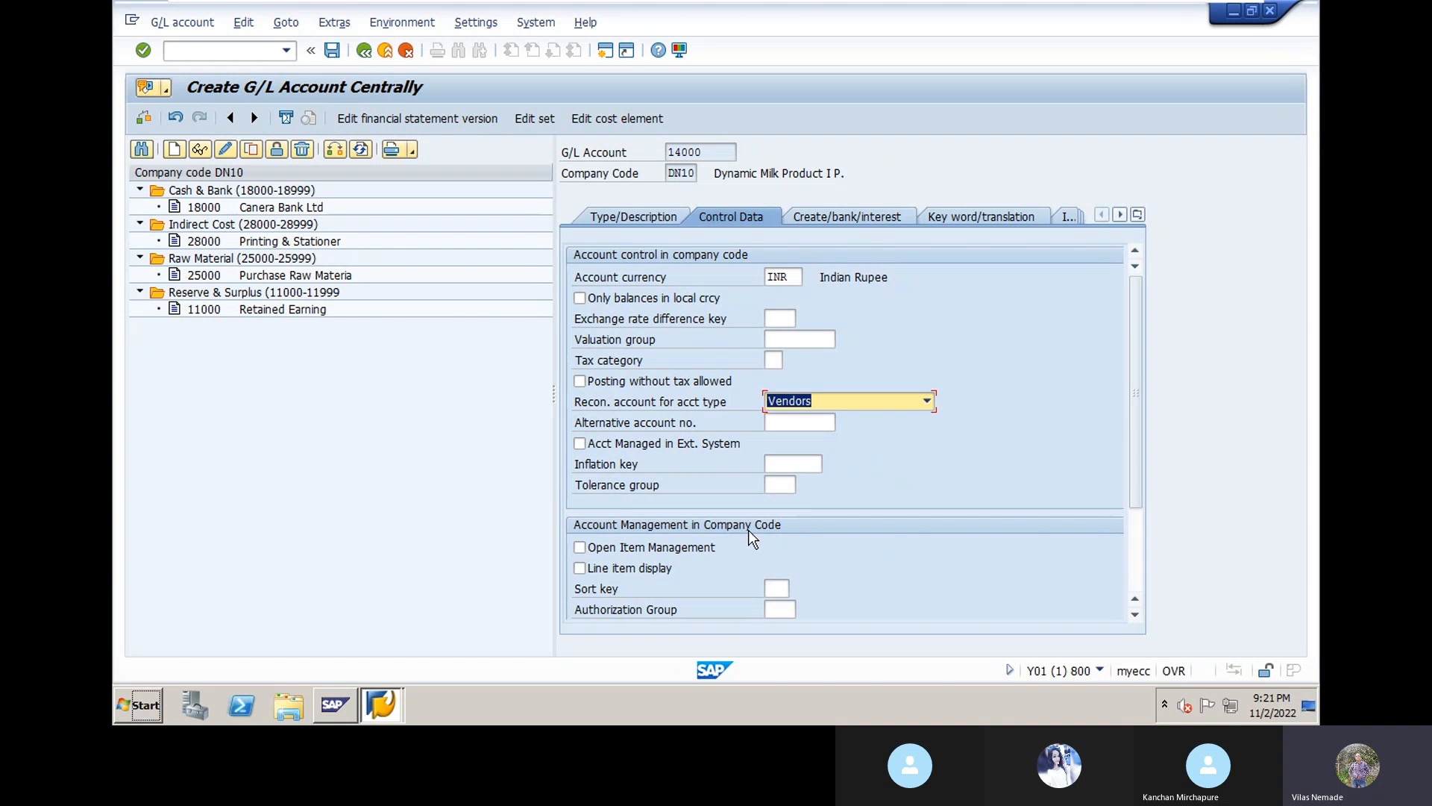
{"action": "left_click", "coordinate": [580, 568]}
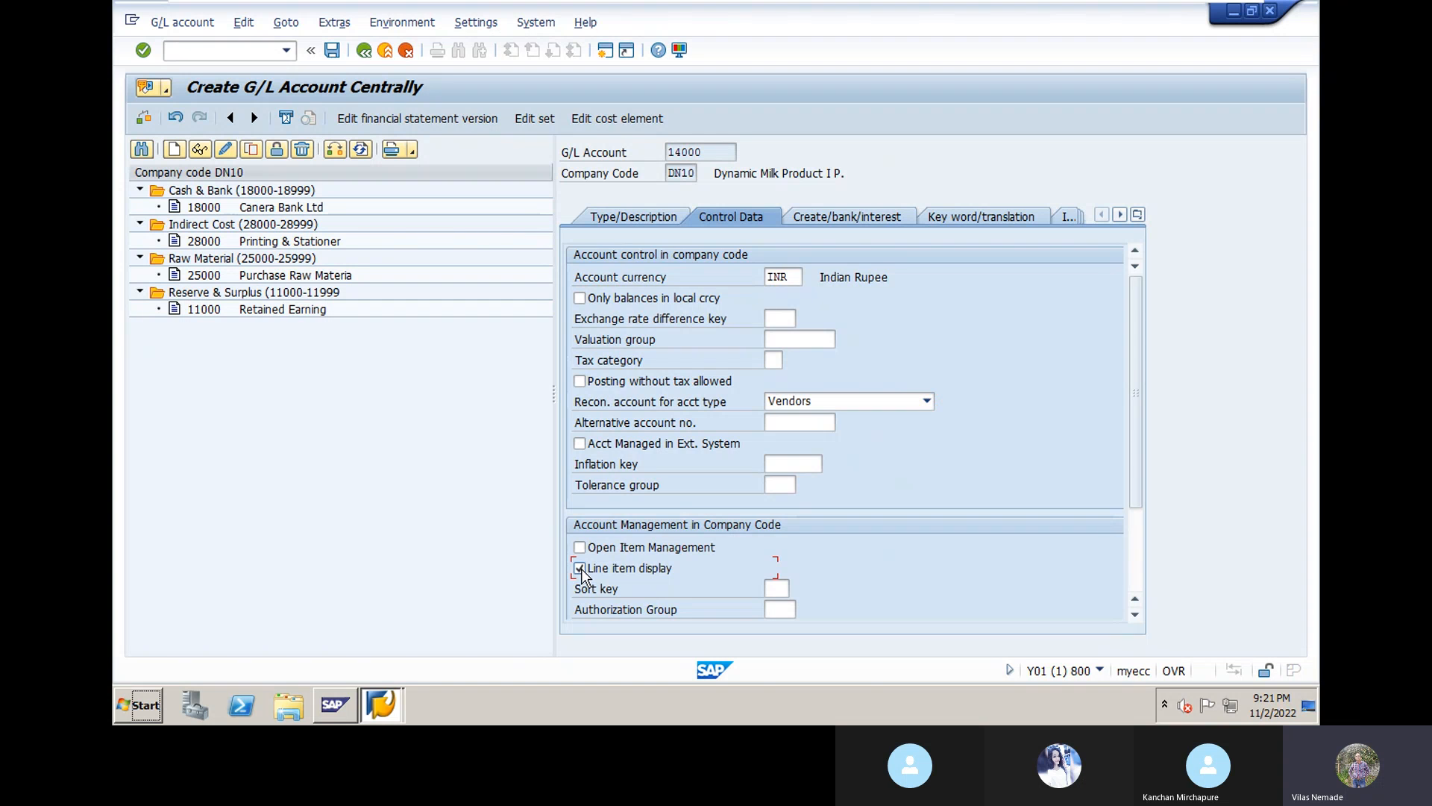
{"action": "left_click", "coordinate": [775, 589]}
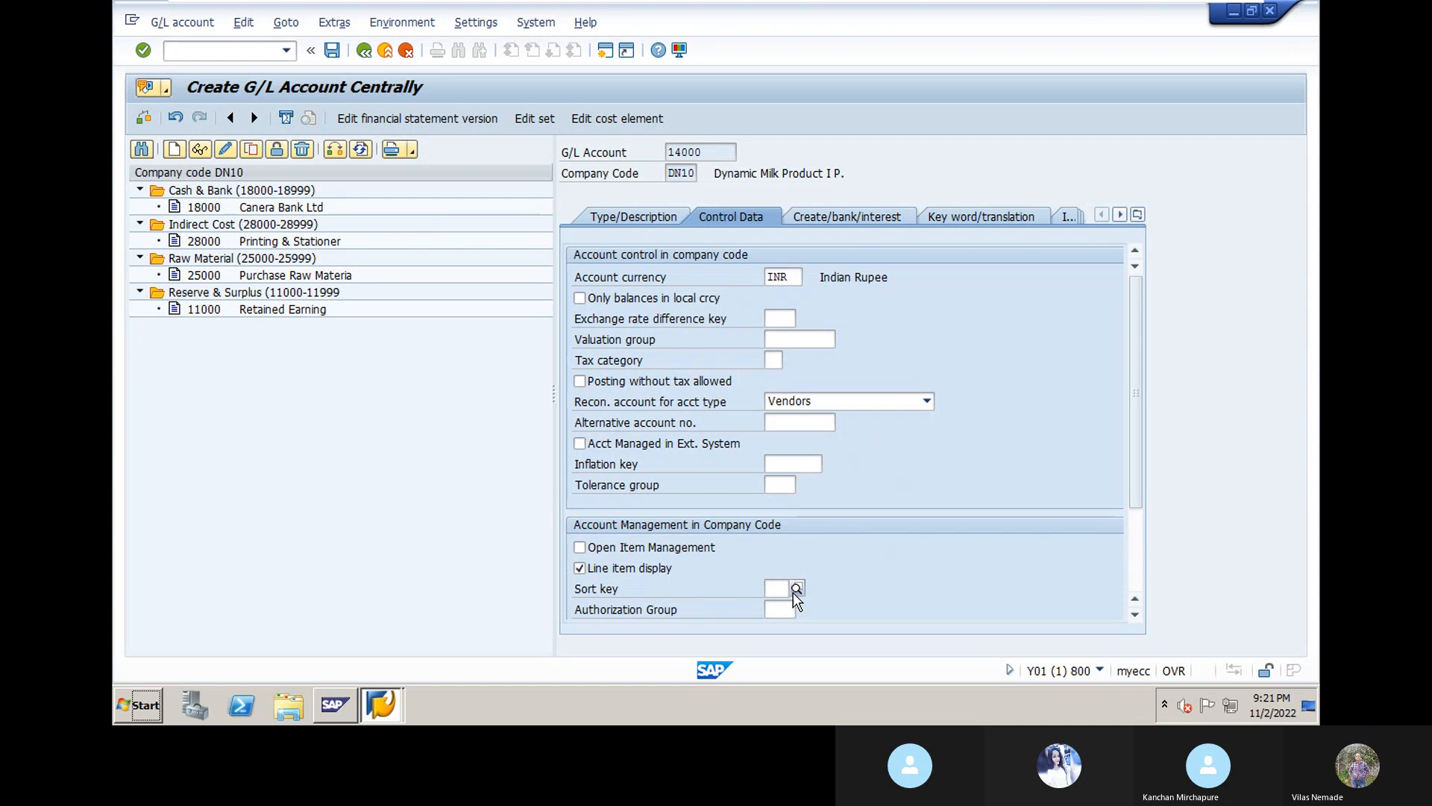
{"action": "left_click", "coordinate": [796, 589]}
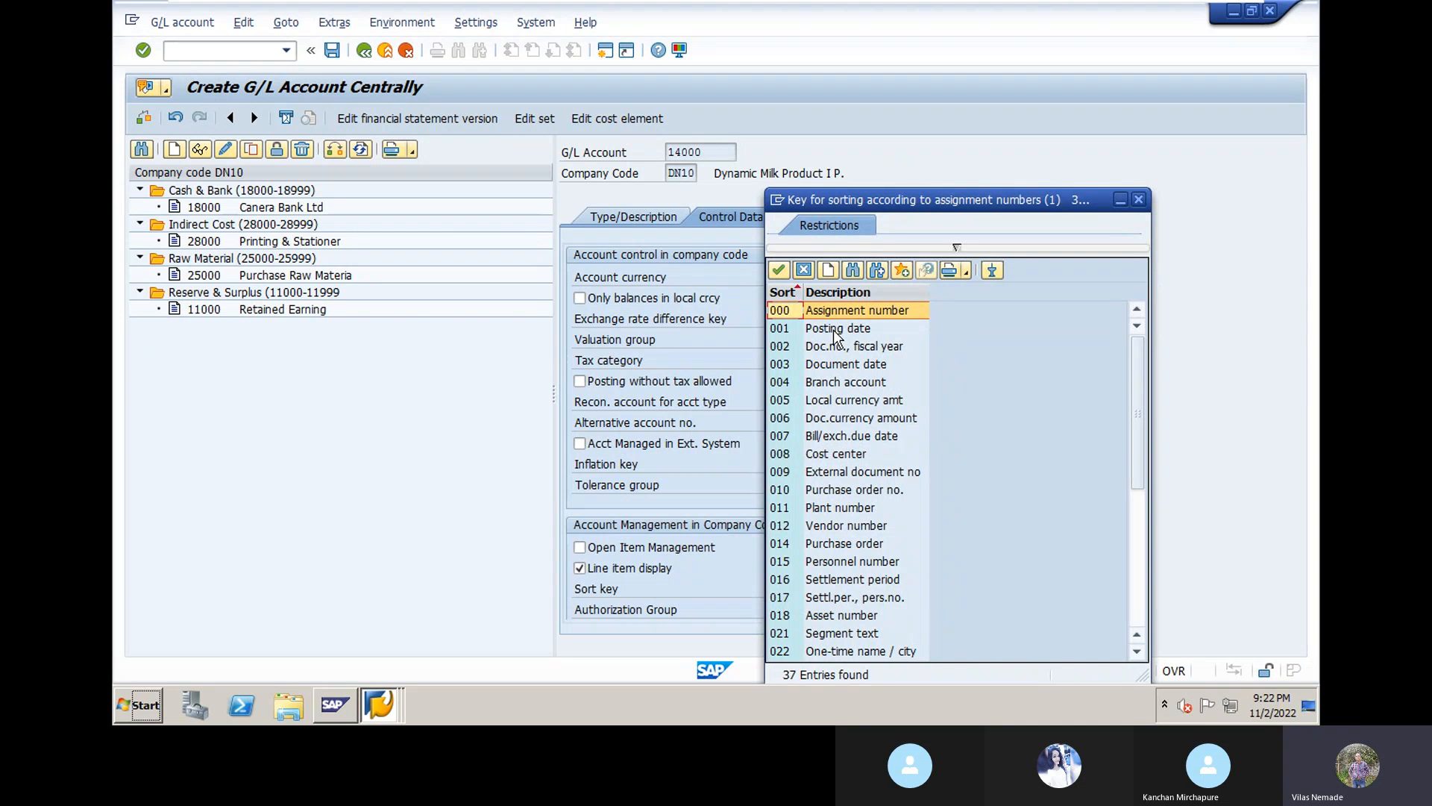
Step: Choose sort key 001 Posting date for account 14000
{"action": "double_click", "coordinate": [836, 330]}
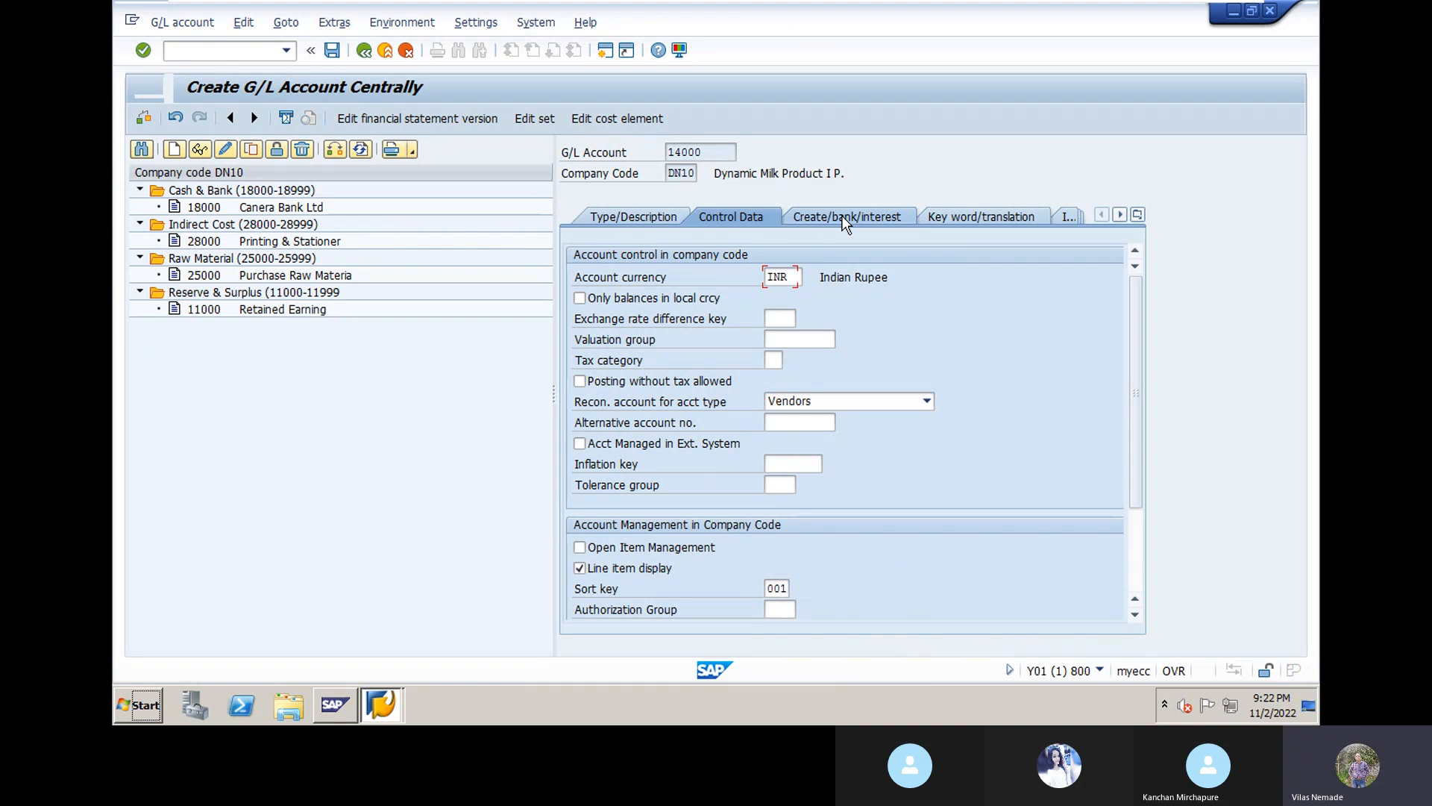
Step: Set field status group G067 Reconciliation accounts on the Create/bank/interest tab and save account 14000
{"action": "left_click", "coordinate": [845, 218]}
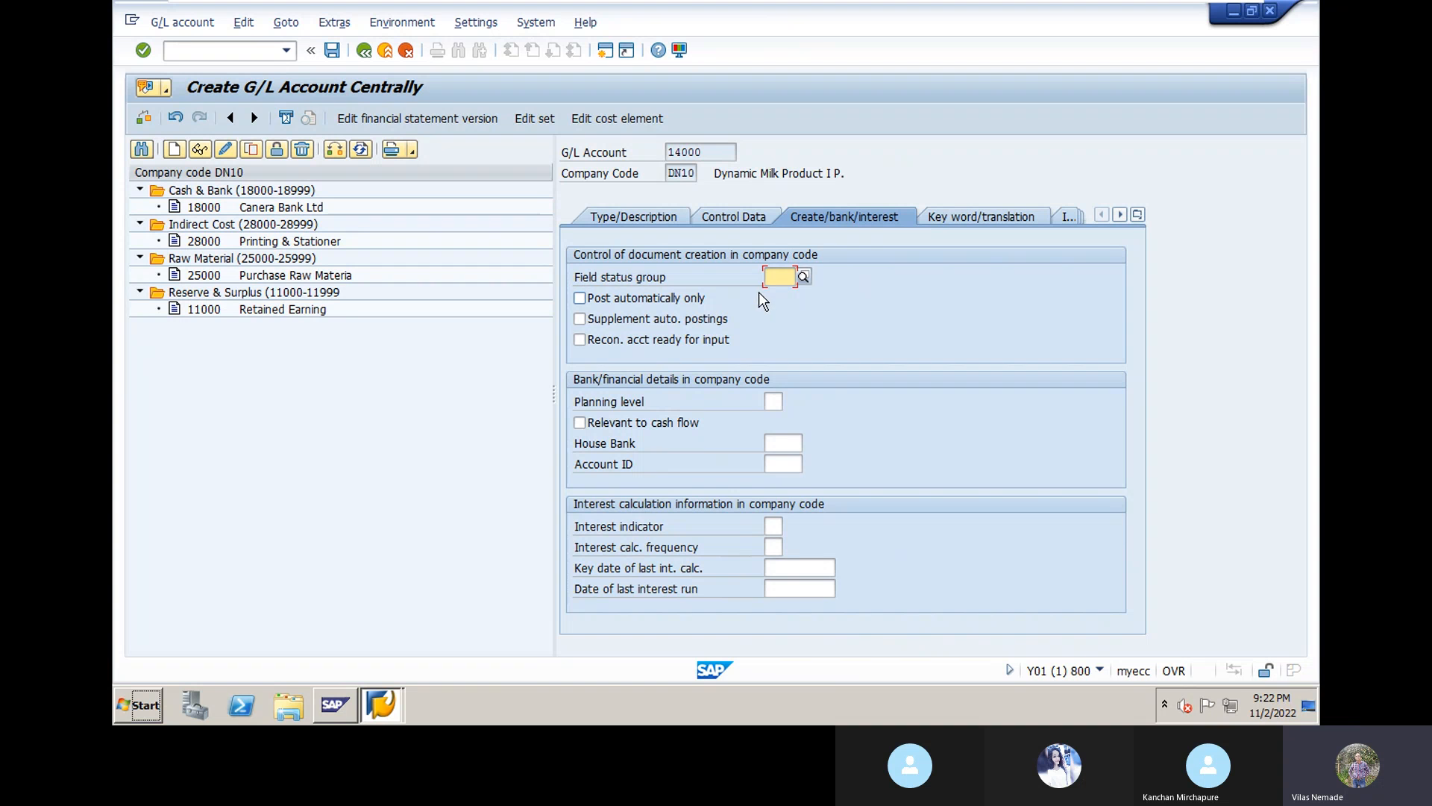
{"action": "left_click", "coordinate": [802, 277]}
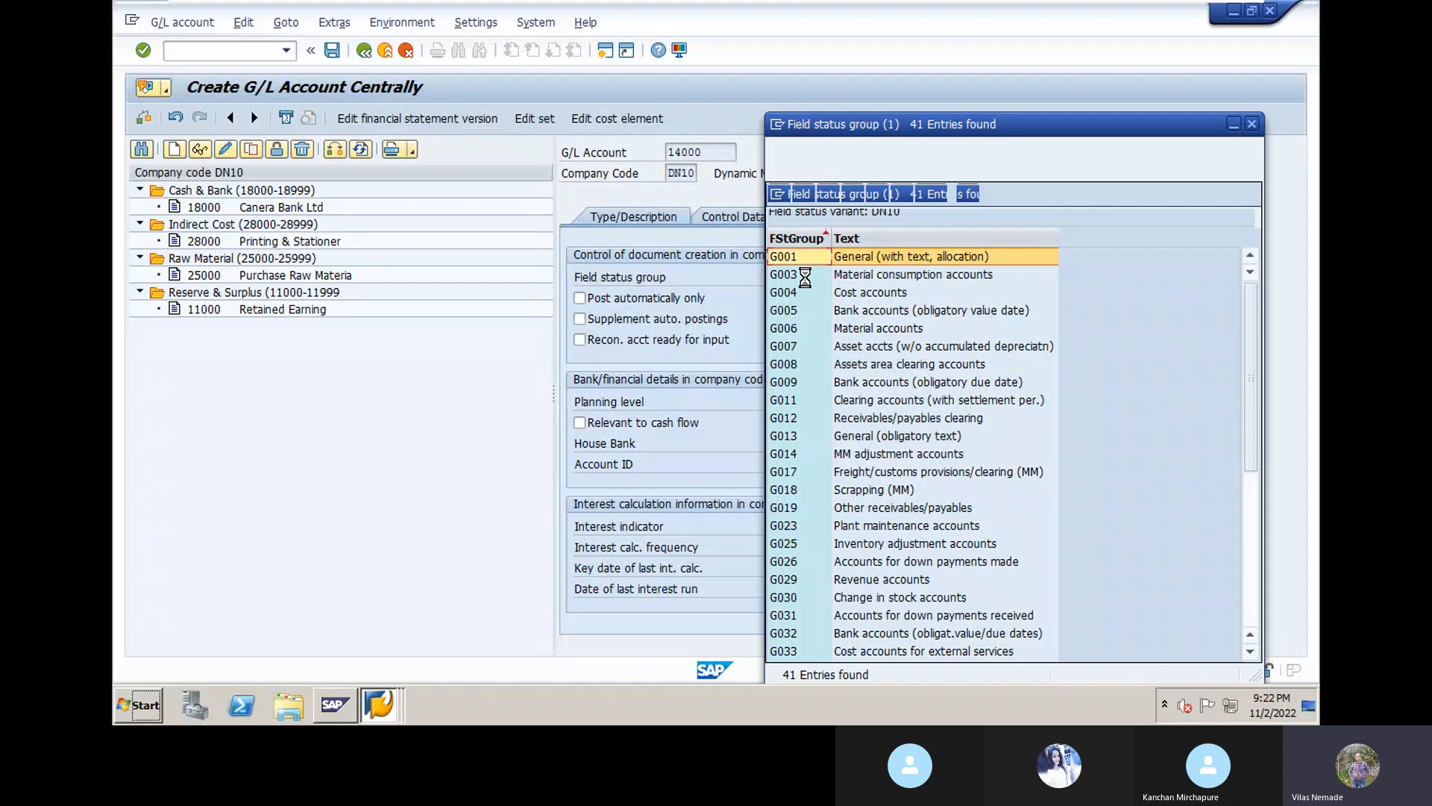
{"action": "scroll", "coordinate": [909, 538], "scroll_direction": "down", "scroll_amount": 6}
{"action": "left_click", "coordinate": [910, 563]}
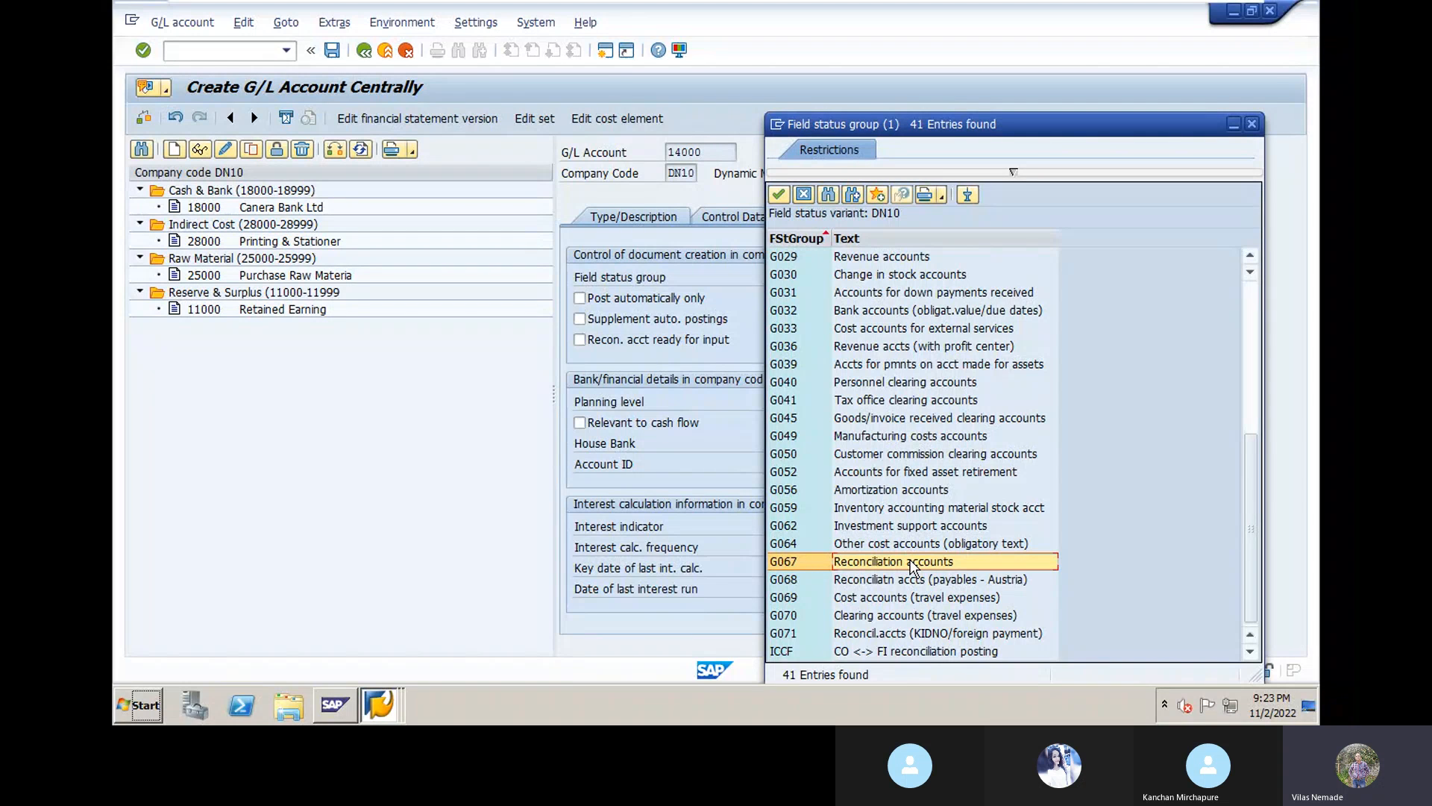
{"action": "double_click", "coordinate": [910, 567]}
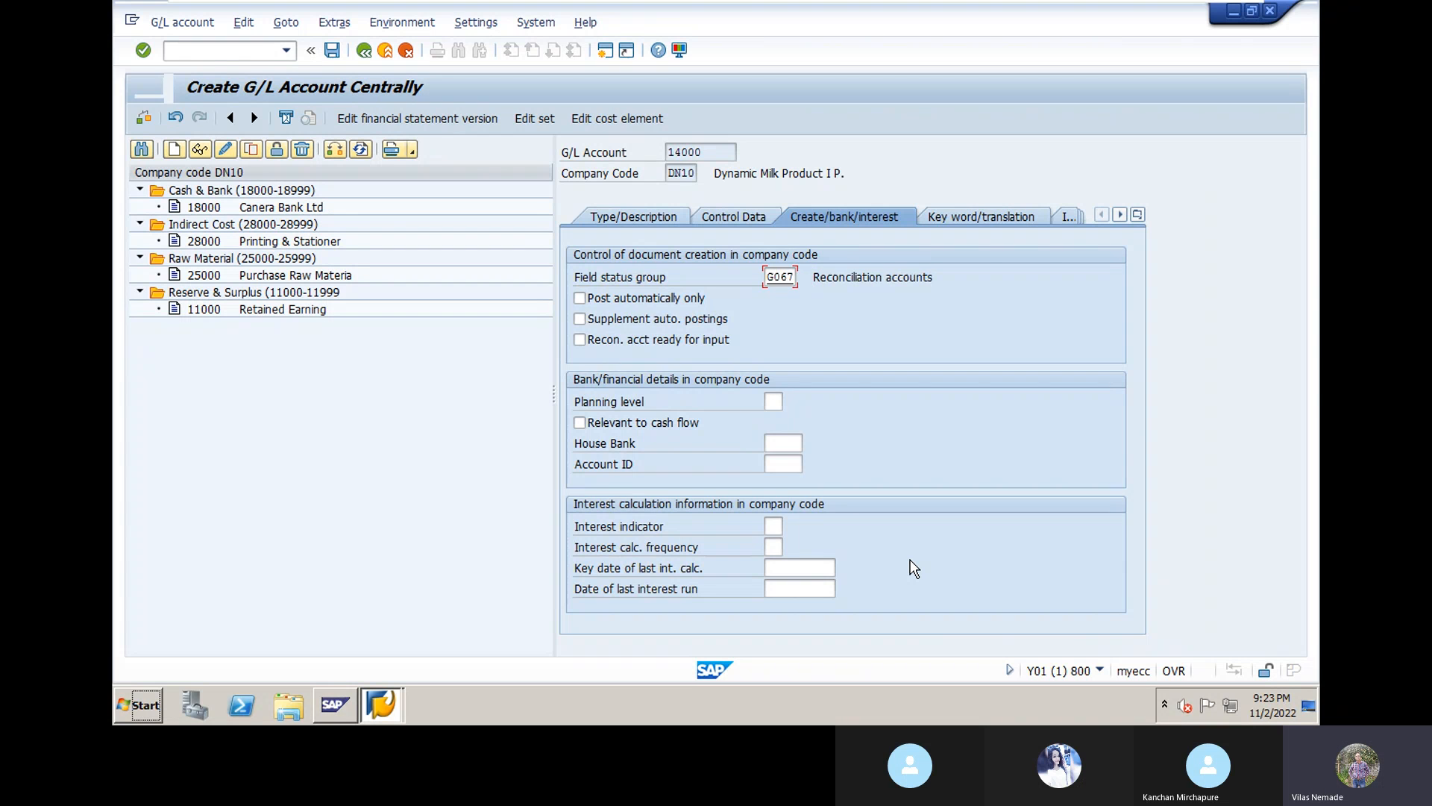
{"action": "left_click", "coordinate": [332, 51]}
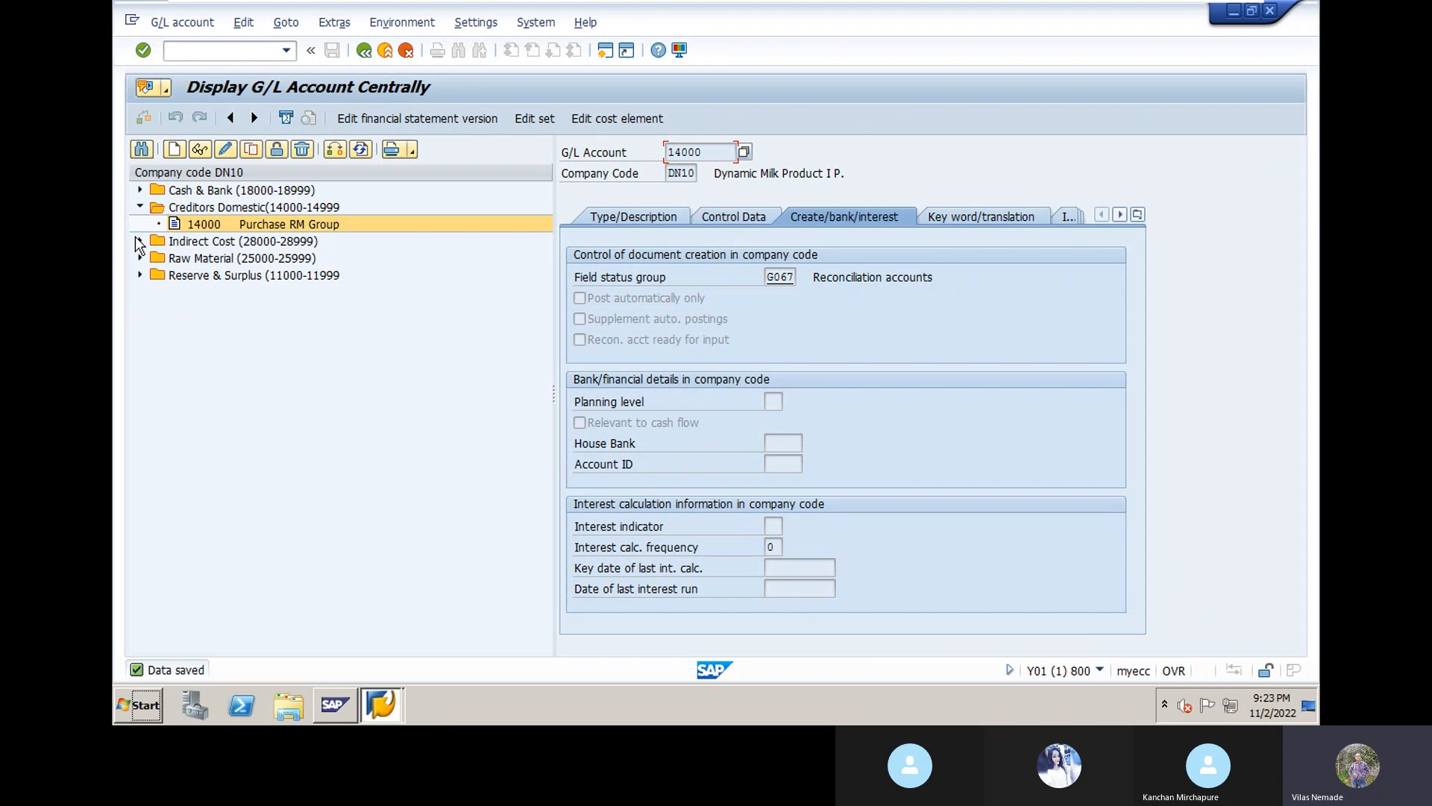
Step: Create G/L account 14001 as a Creditors Domestic balance sheet account
{"action": "left_click", "coordinate": [176, 149]}
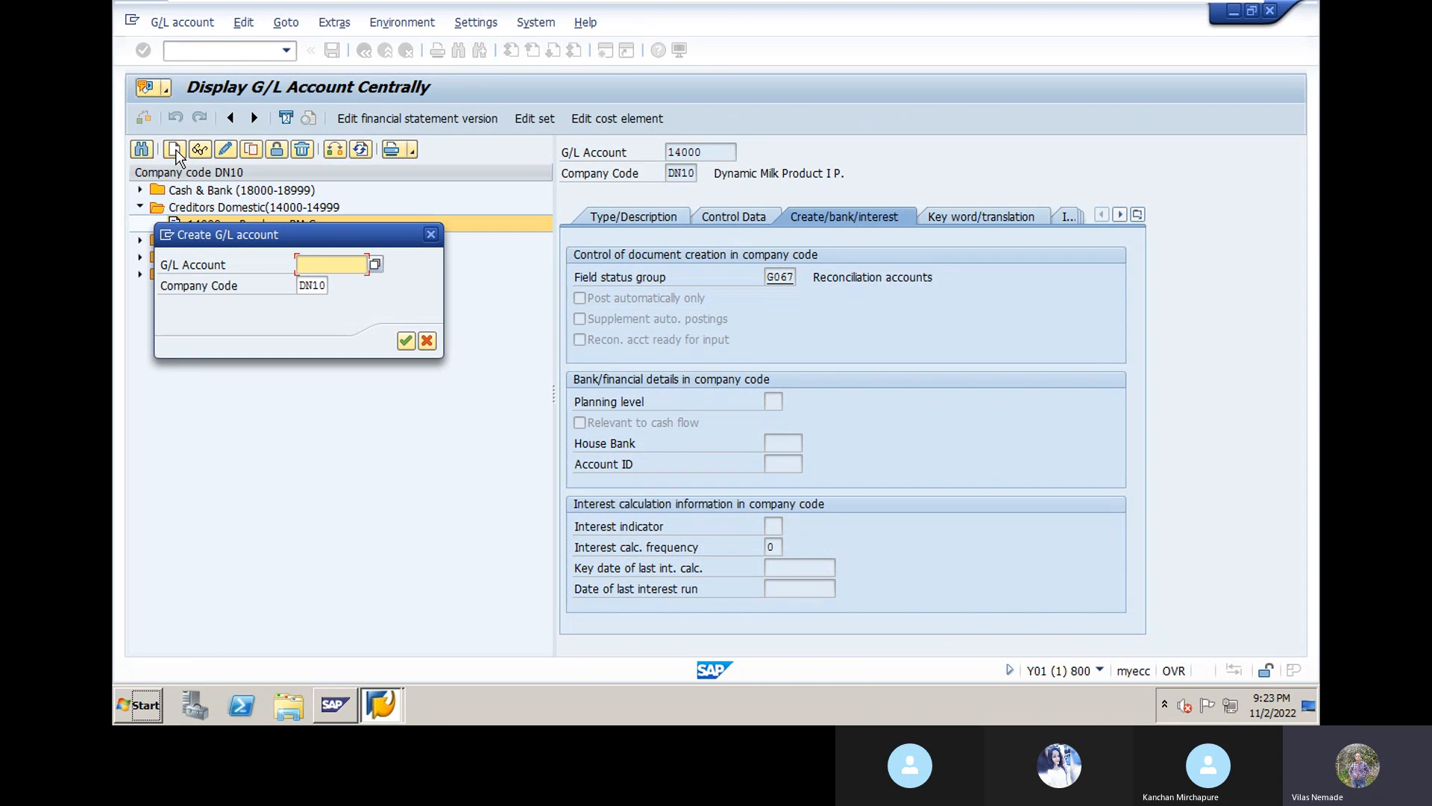
{"action": "type", "text": "14001"}
{"action": "left_click", "coordinate": [406, 341]}
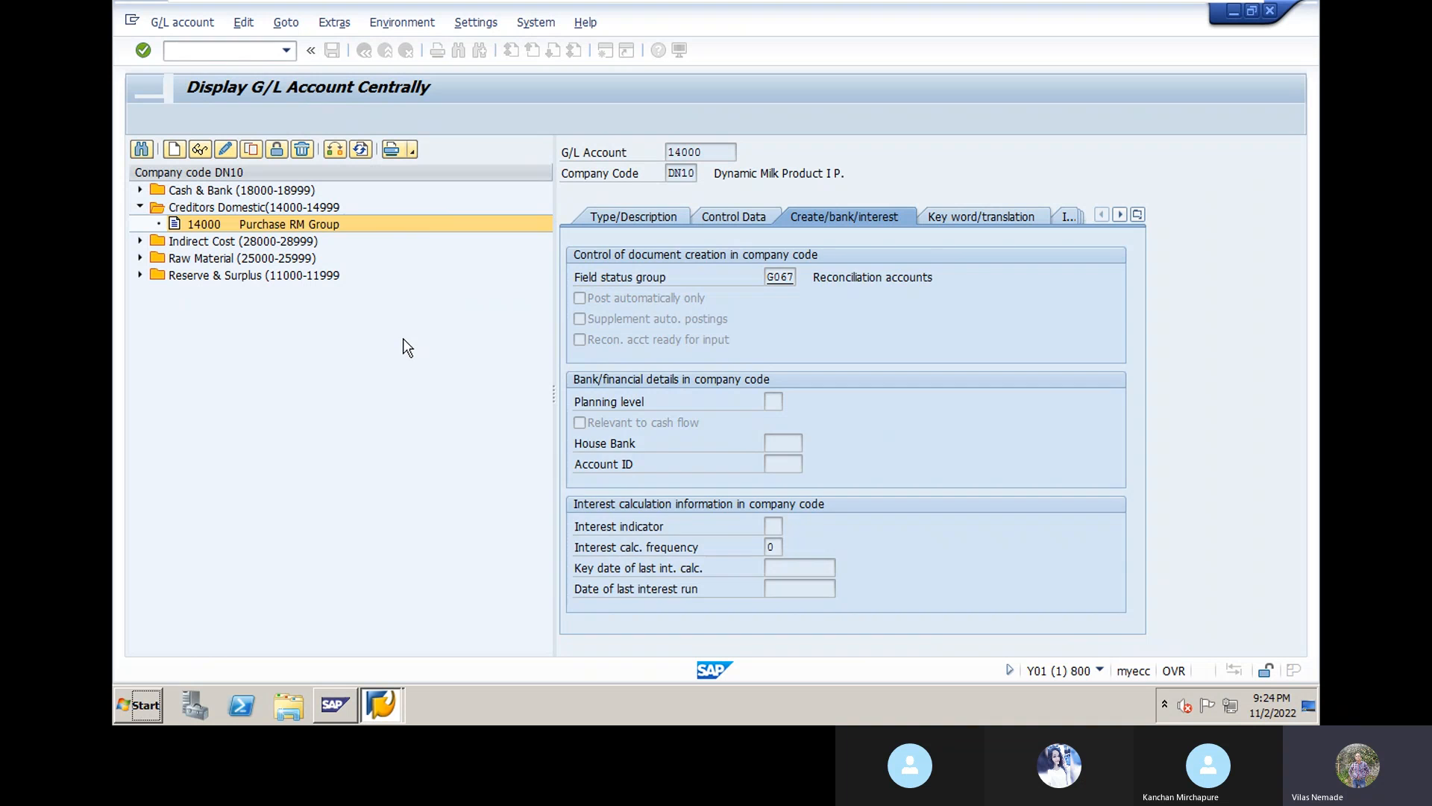
{"action": "left_click", "coordinate": [655, 216]}
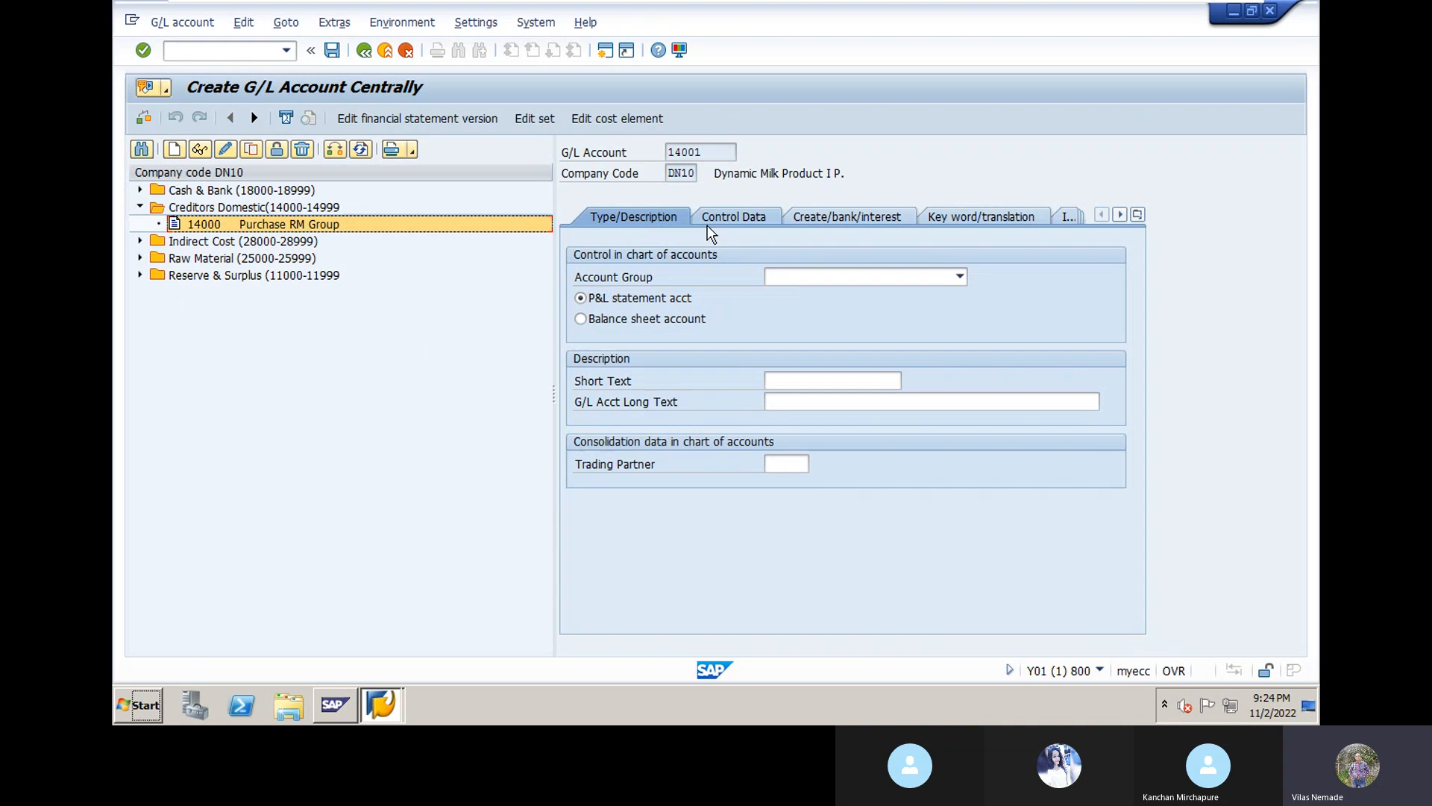
{"action": "left_click", "coordinate": [959, 278]}
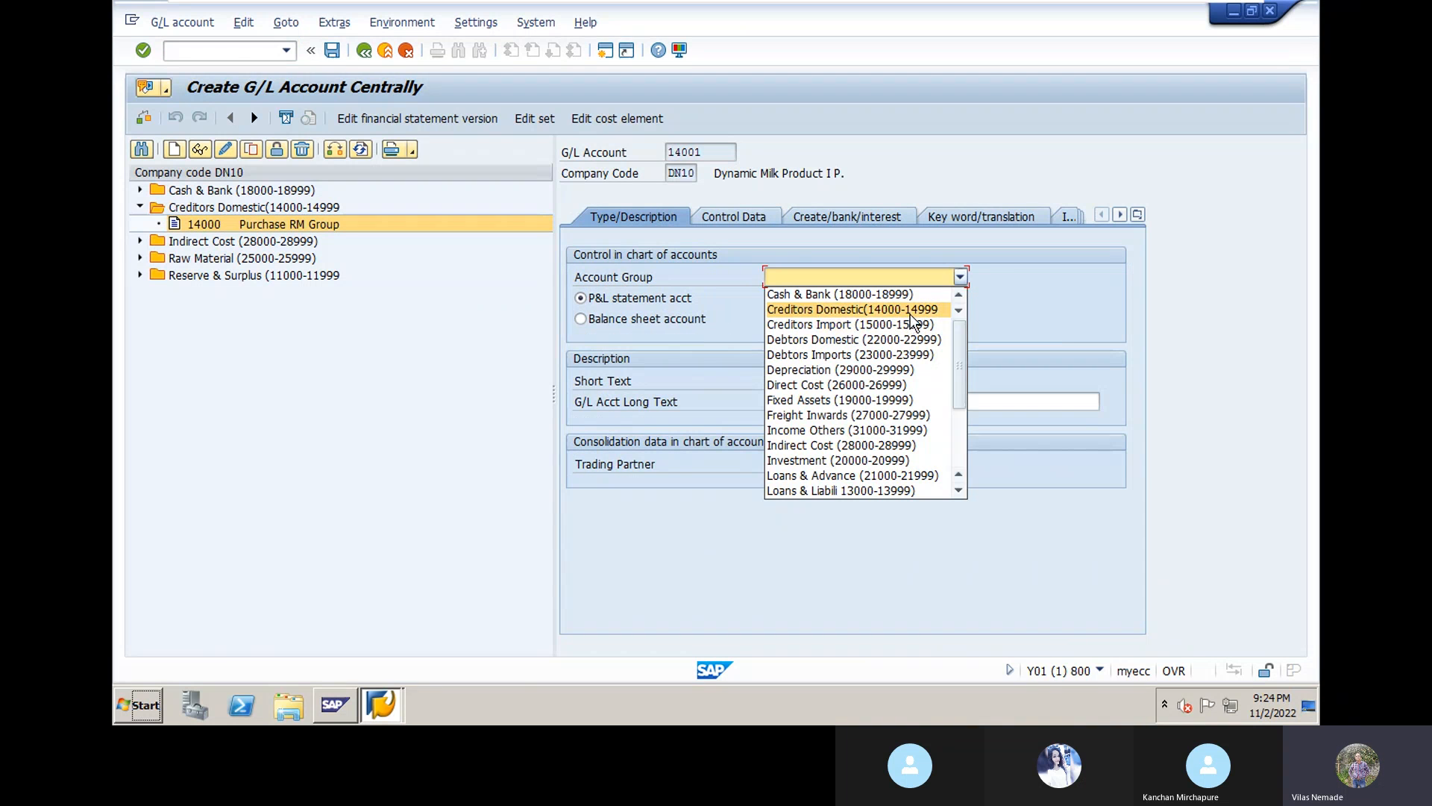
{"action": "left_click", "coordinate": [904, 311]}
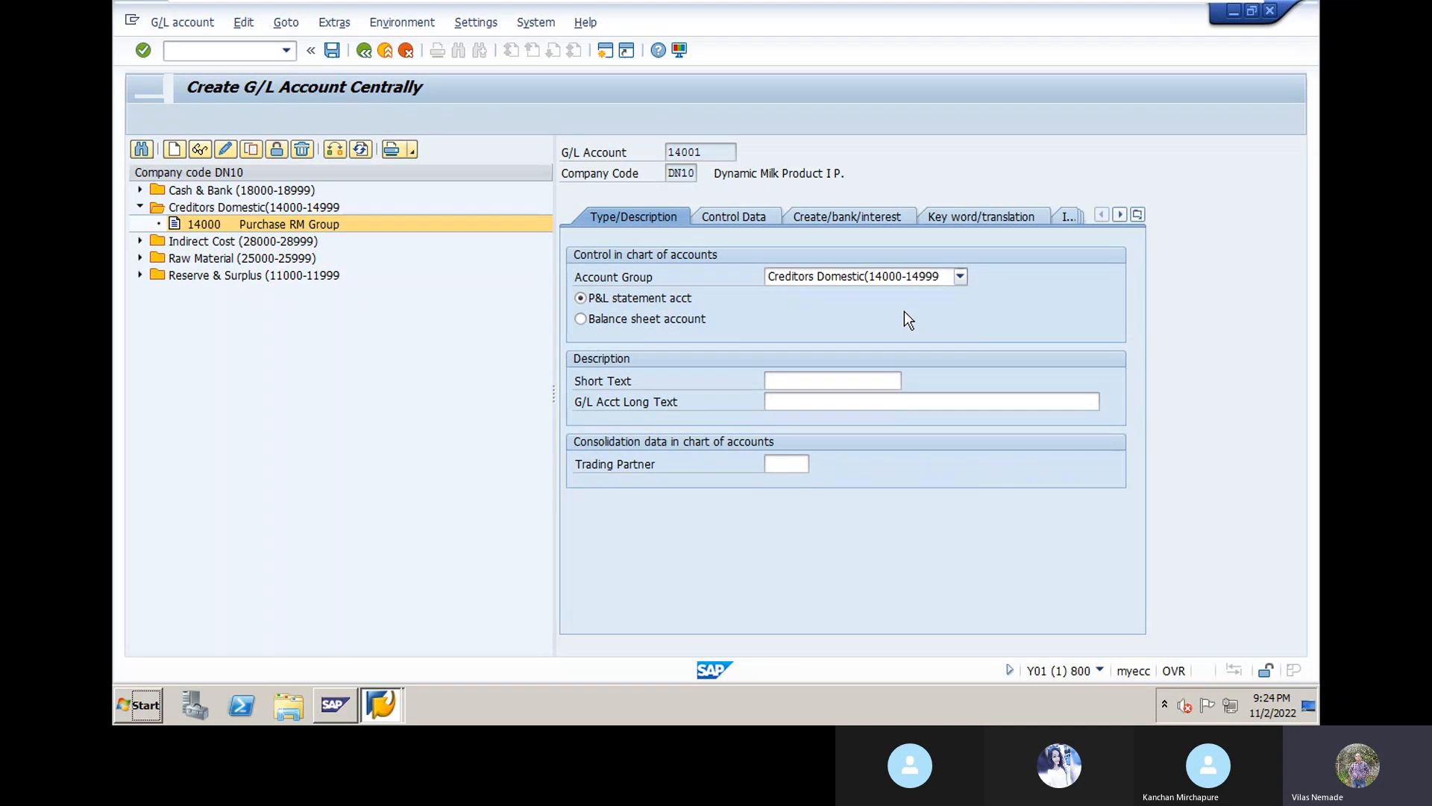
{"action": "left_click", "coordinate": [580, 319]}
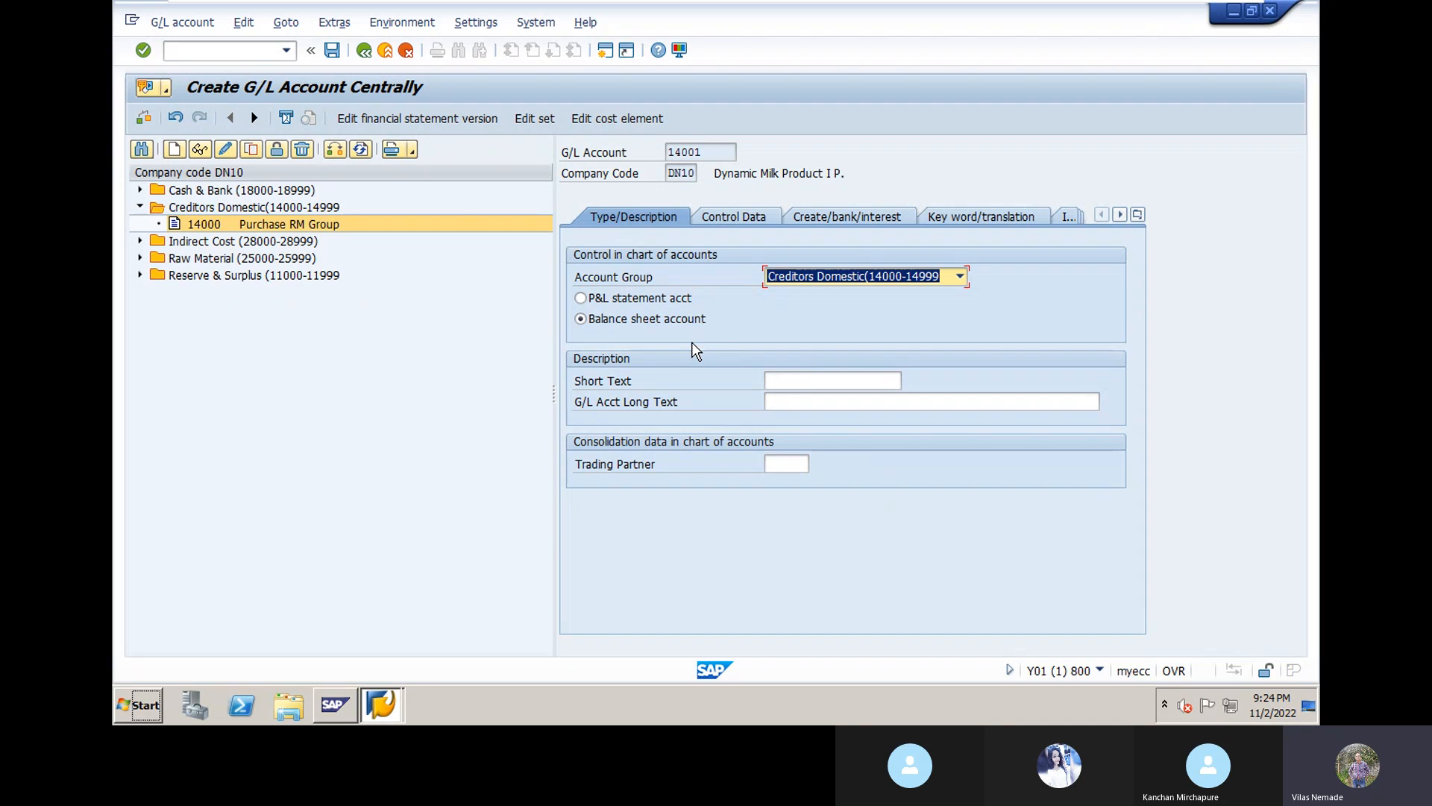
Step: Enter short text 'Purchase Consumbl GR' and long text 'Purchase Consumable Group'
{"action": "left_click", "coordinate": [802, 382]}
{"action": "type", "text": "P"}
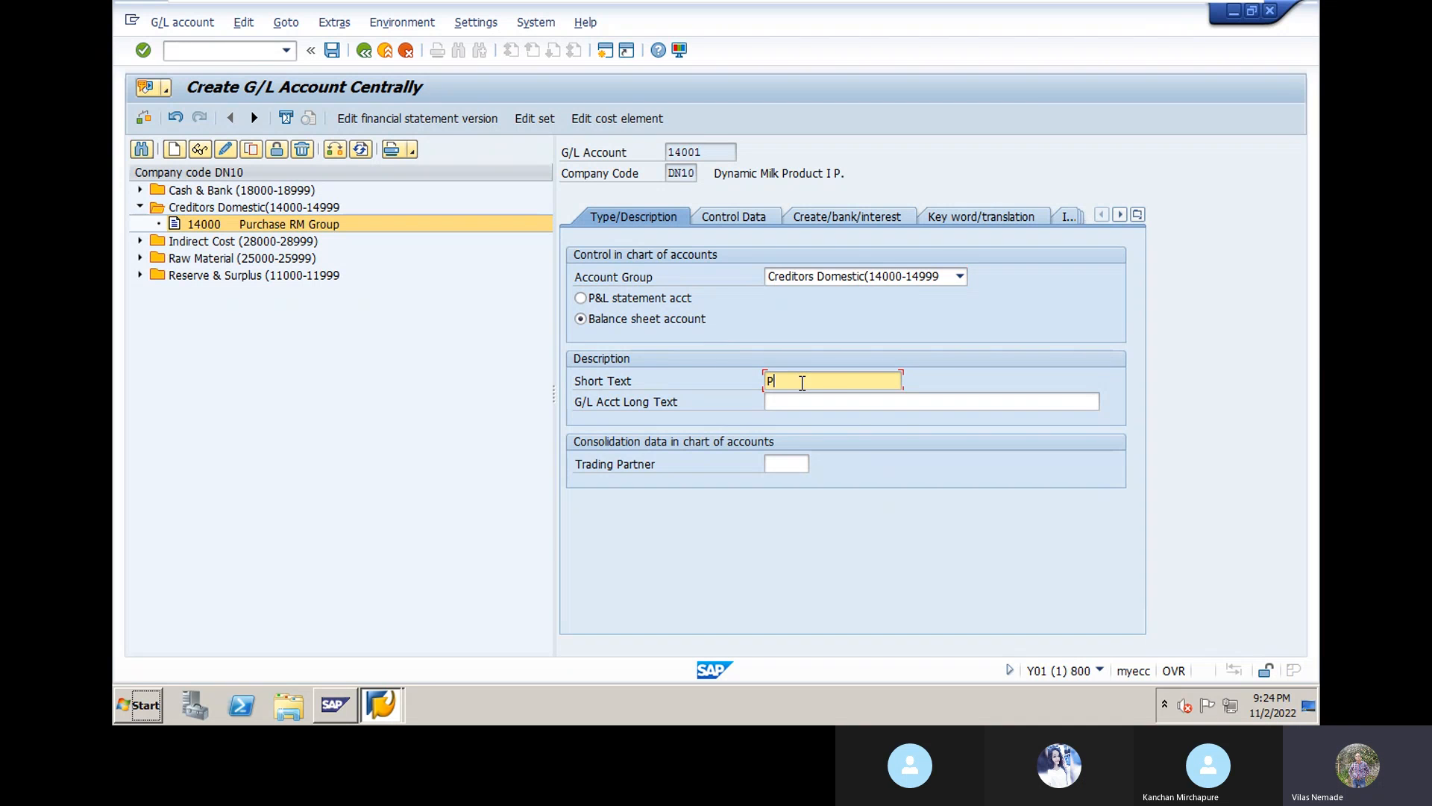
{"action": "type", "text": "urc"}
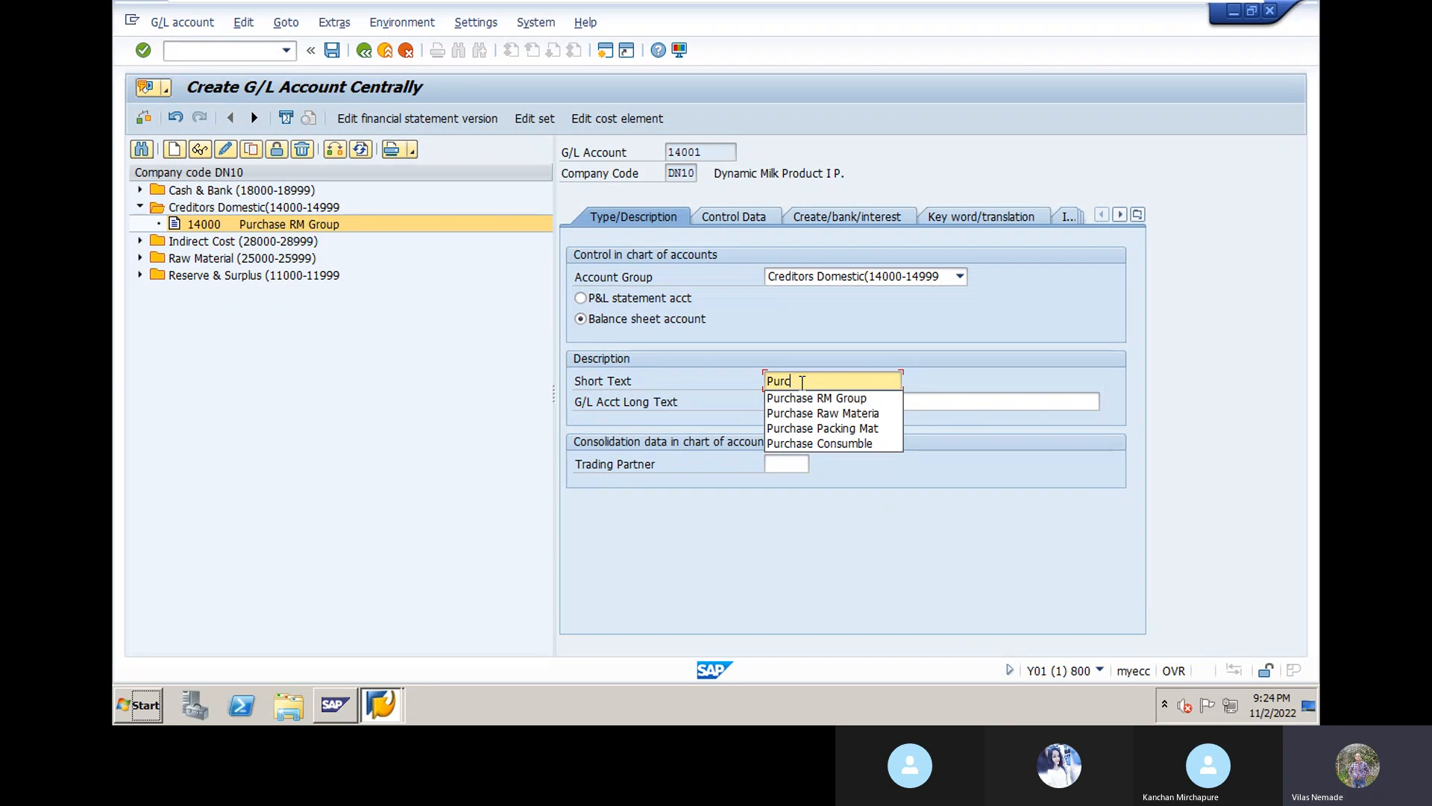
{"action": "type", "text": "hase"}
{"action": "left_click", "coordinate": [826, 443]}
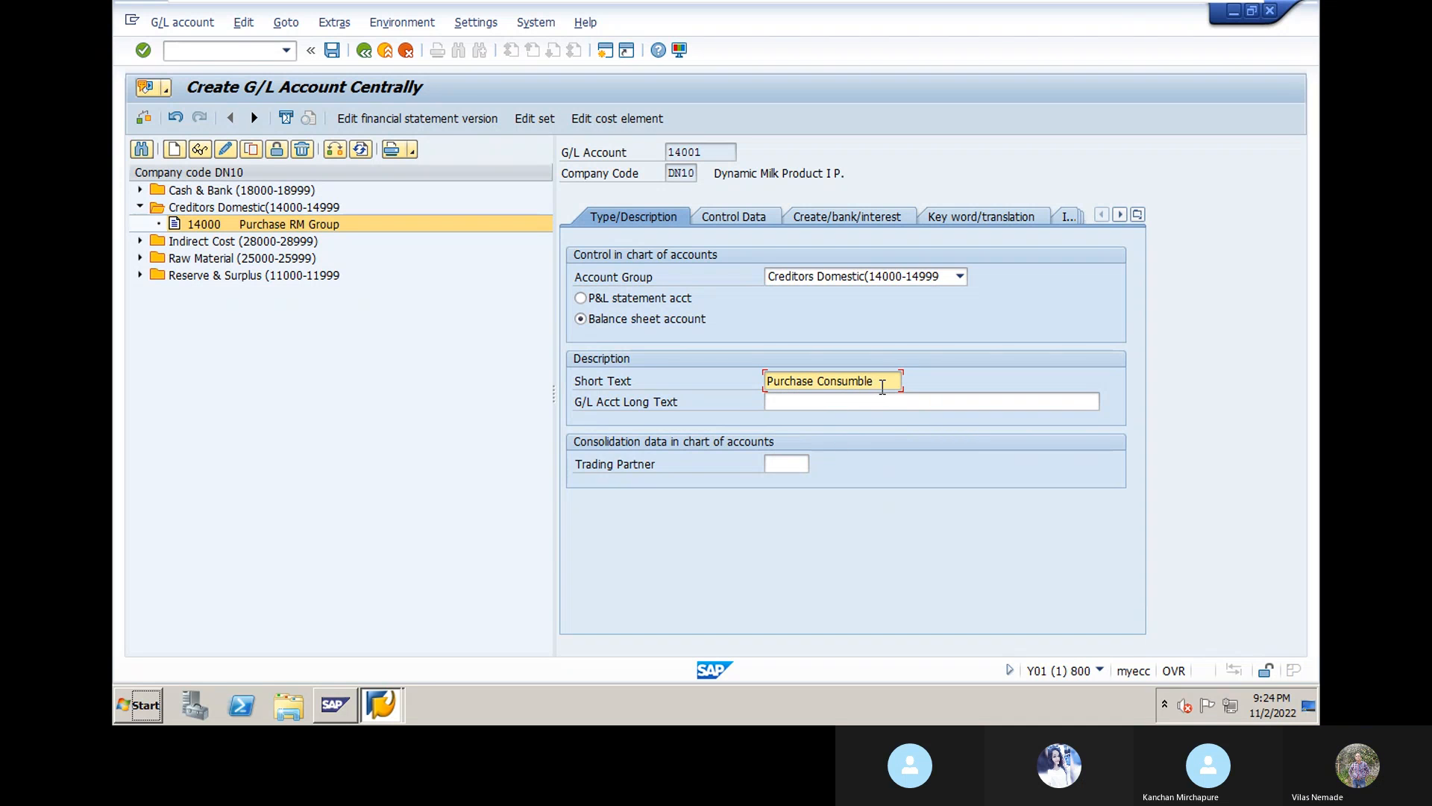
{"action": "type", "text": "G"}
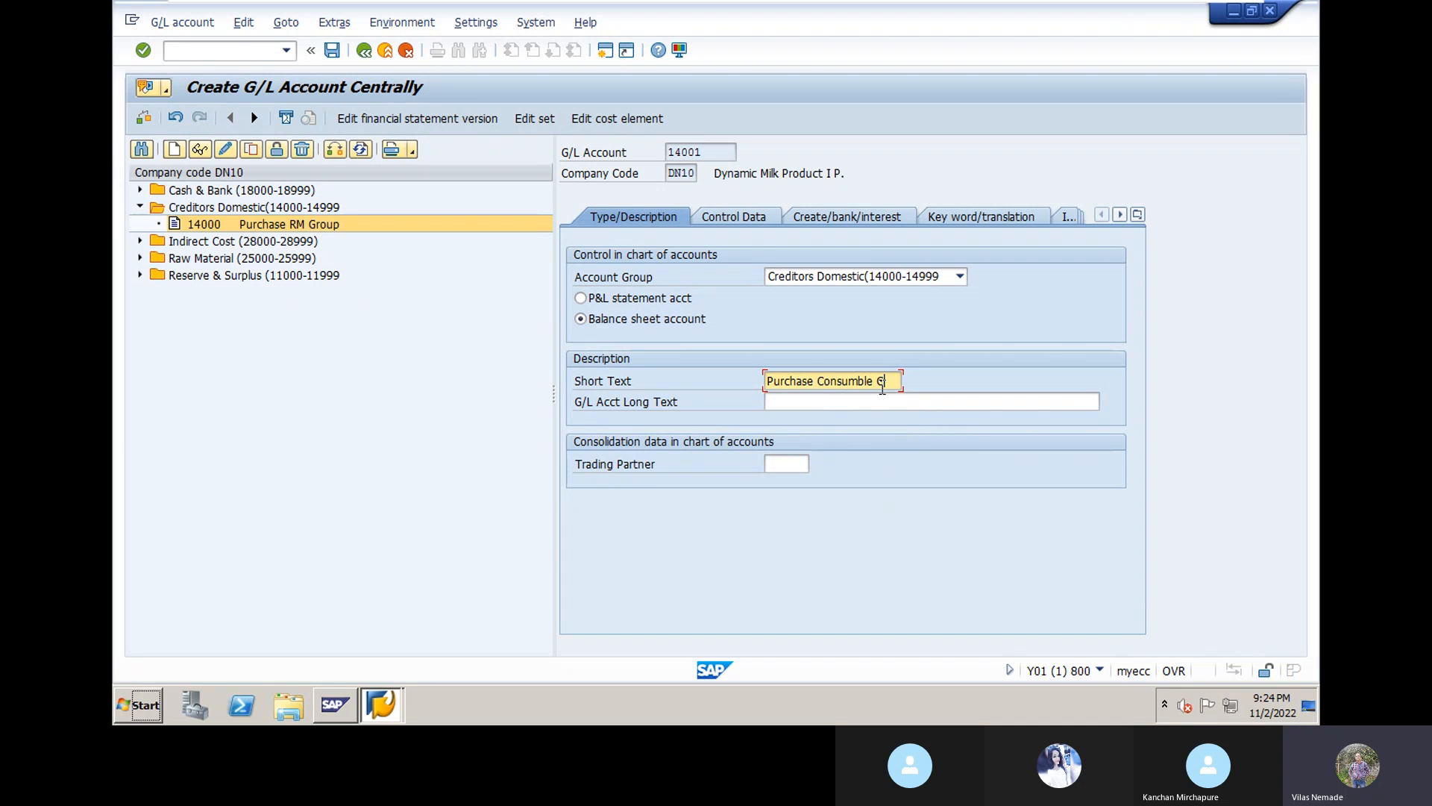
{"action": "key", "text": "BackSpace"}
{"action": "key", "text": "BackSpace"}
{"action": "key", "text": "BackSpace"}
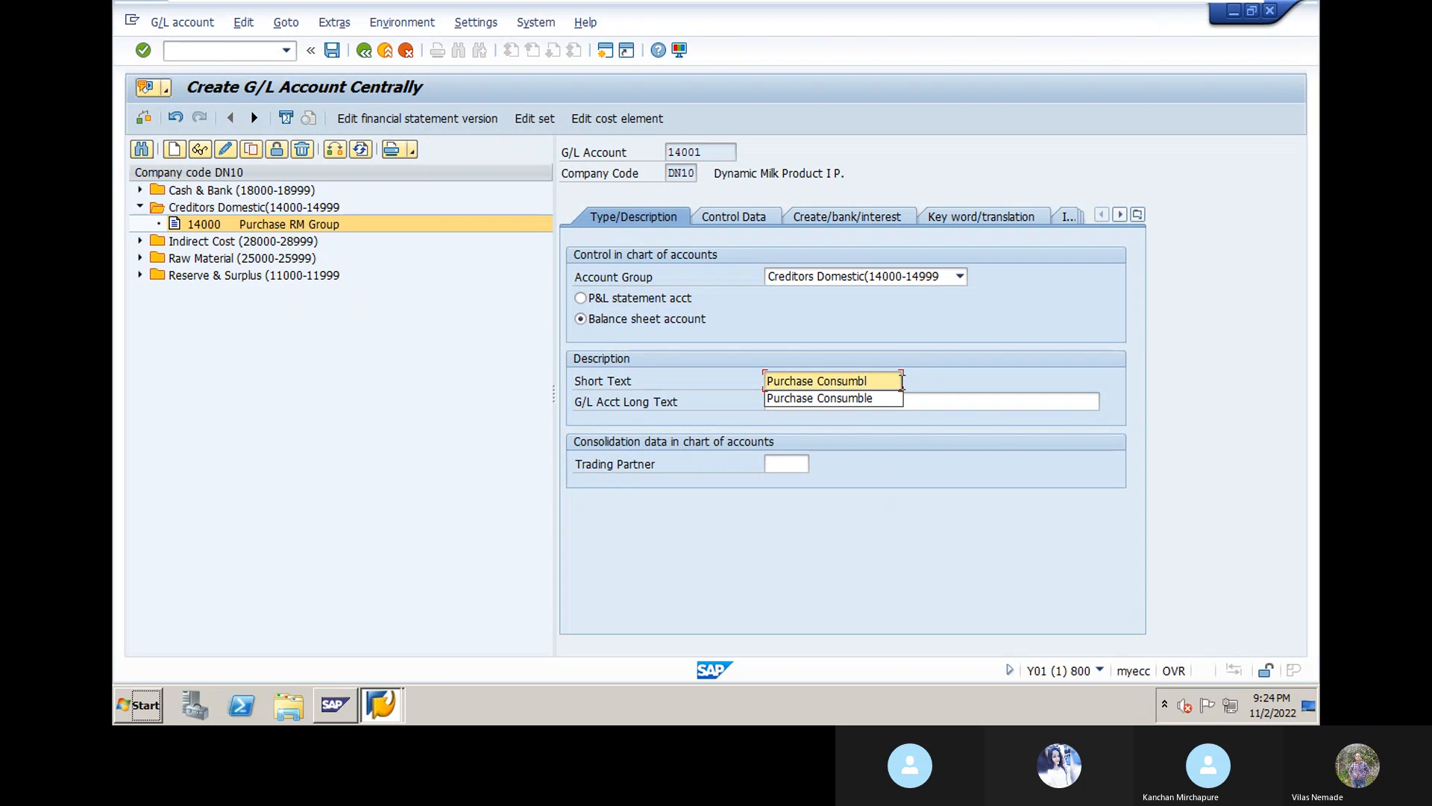
{"action": "type", "text": "G"}
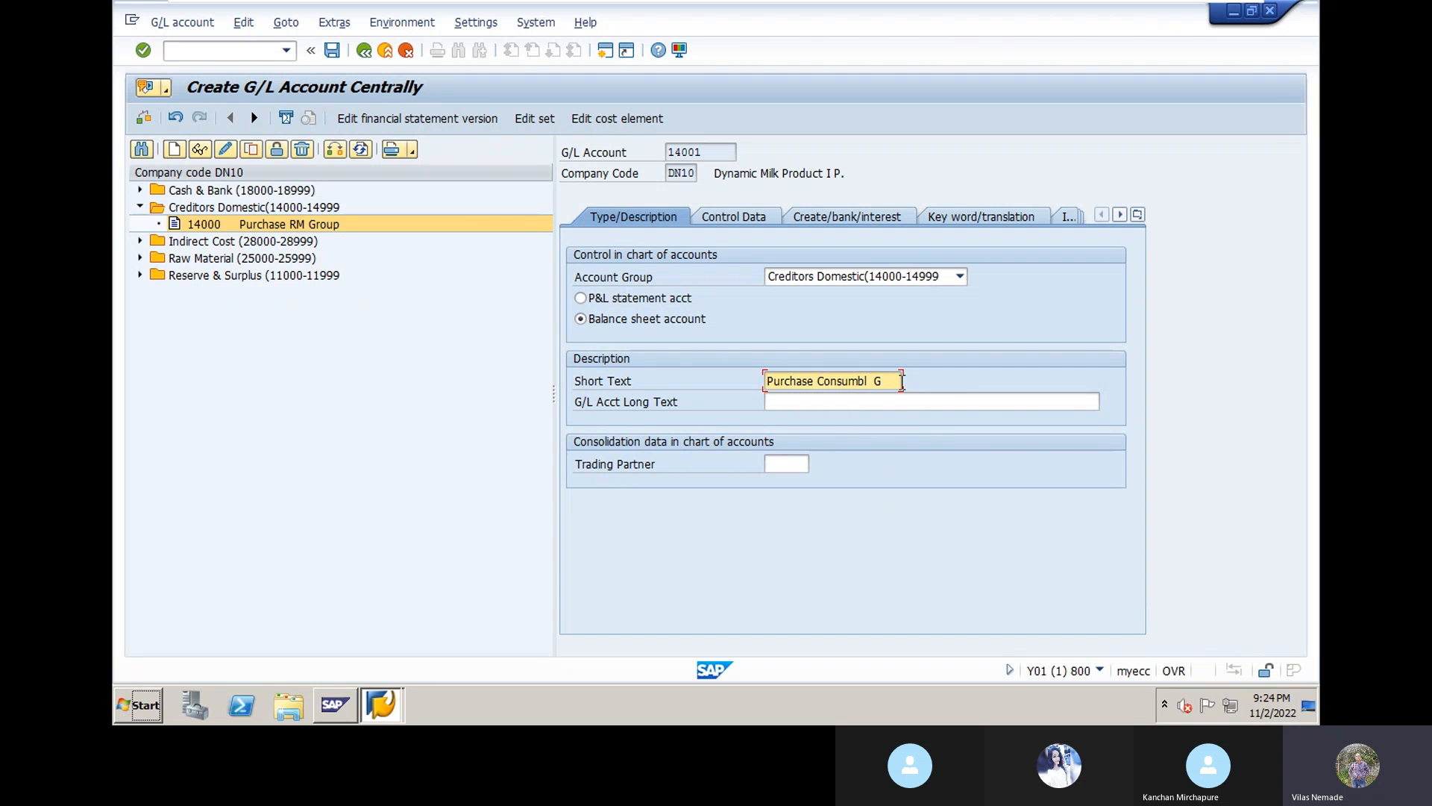
{"action": "key", "text": "BackSpace"}
{"action": "key", "text": "BackSpace"}
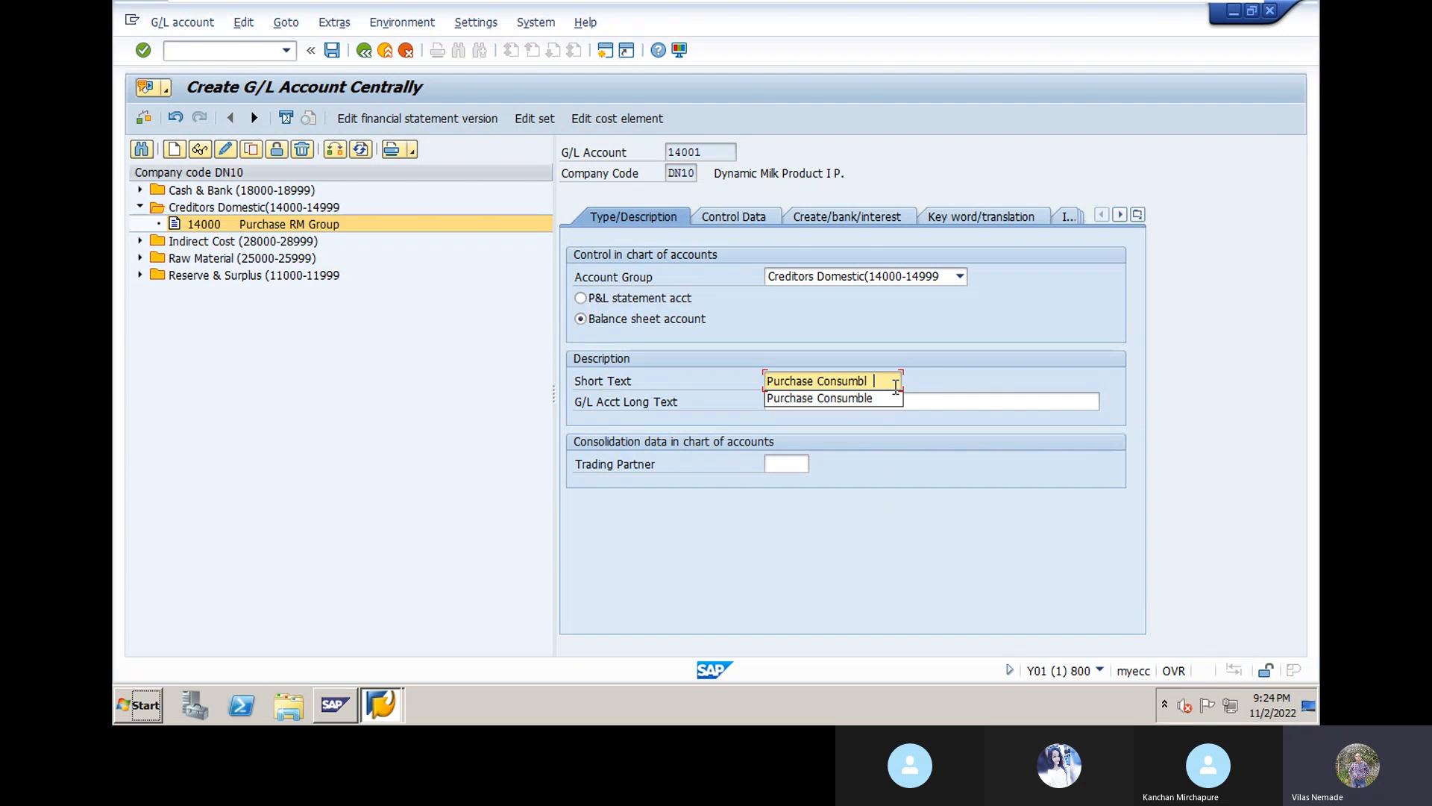
{"action": "type", "text": "GR"}
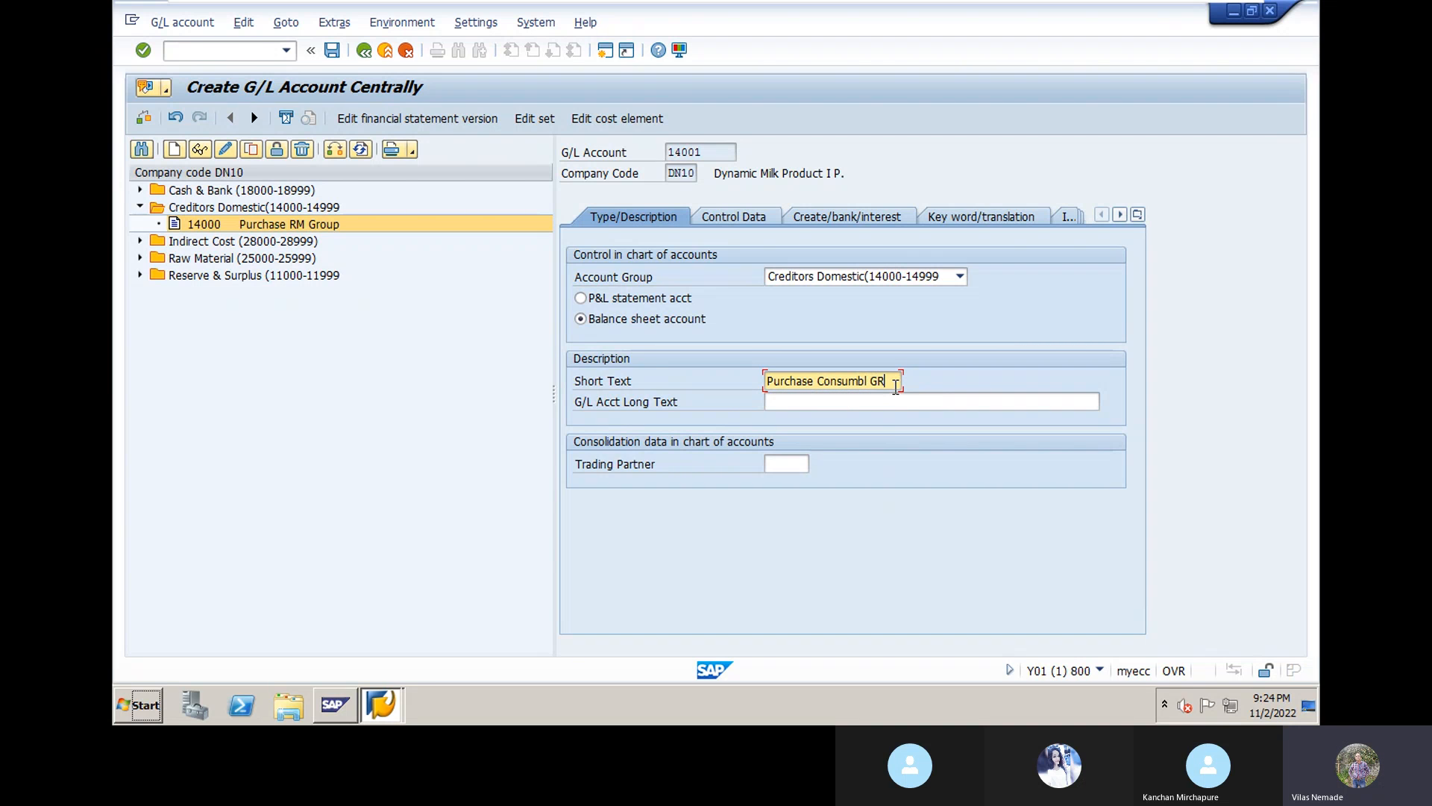
{"action": "left_click", "coordinate": [784, 403]}
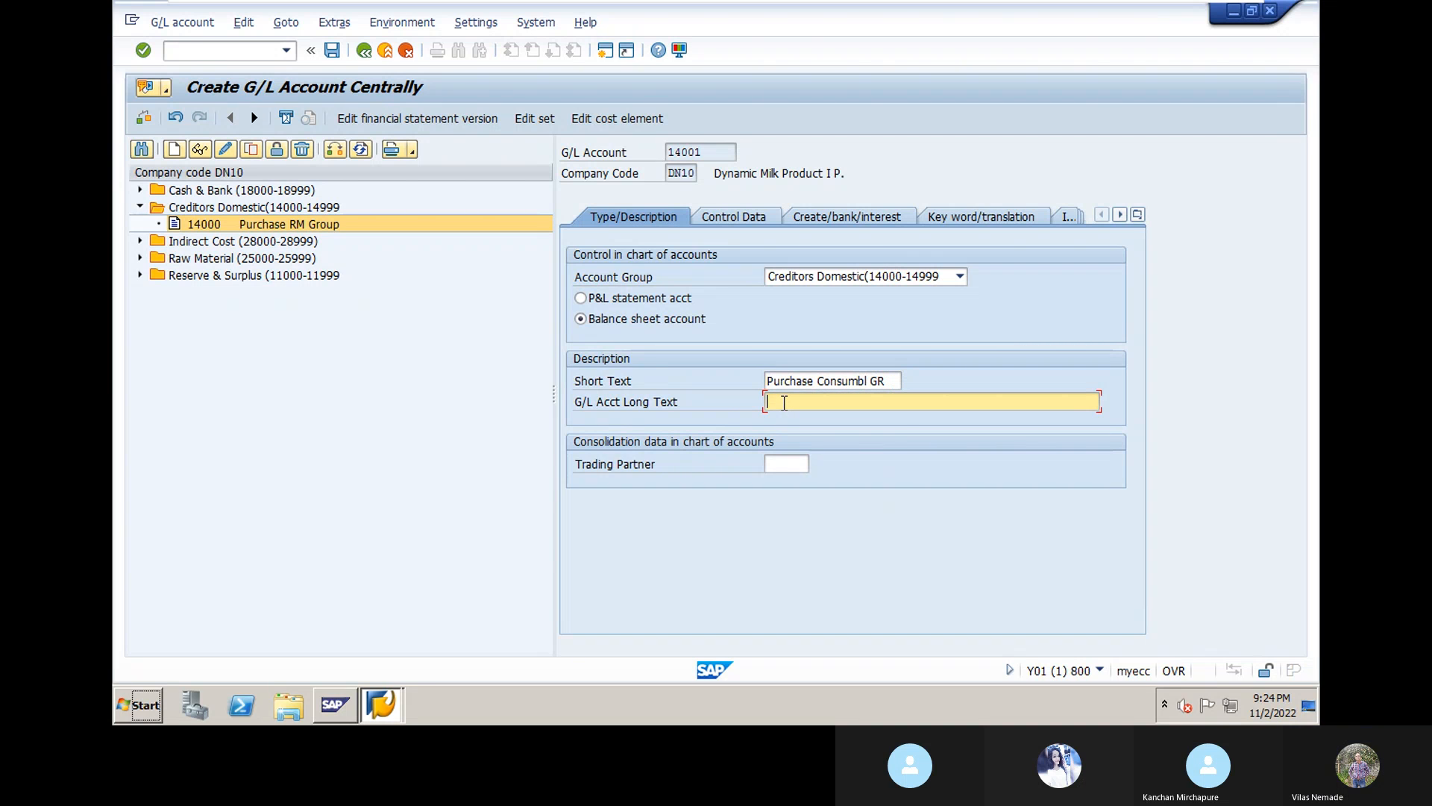
{"action": "type", "text": "Purchase"}
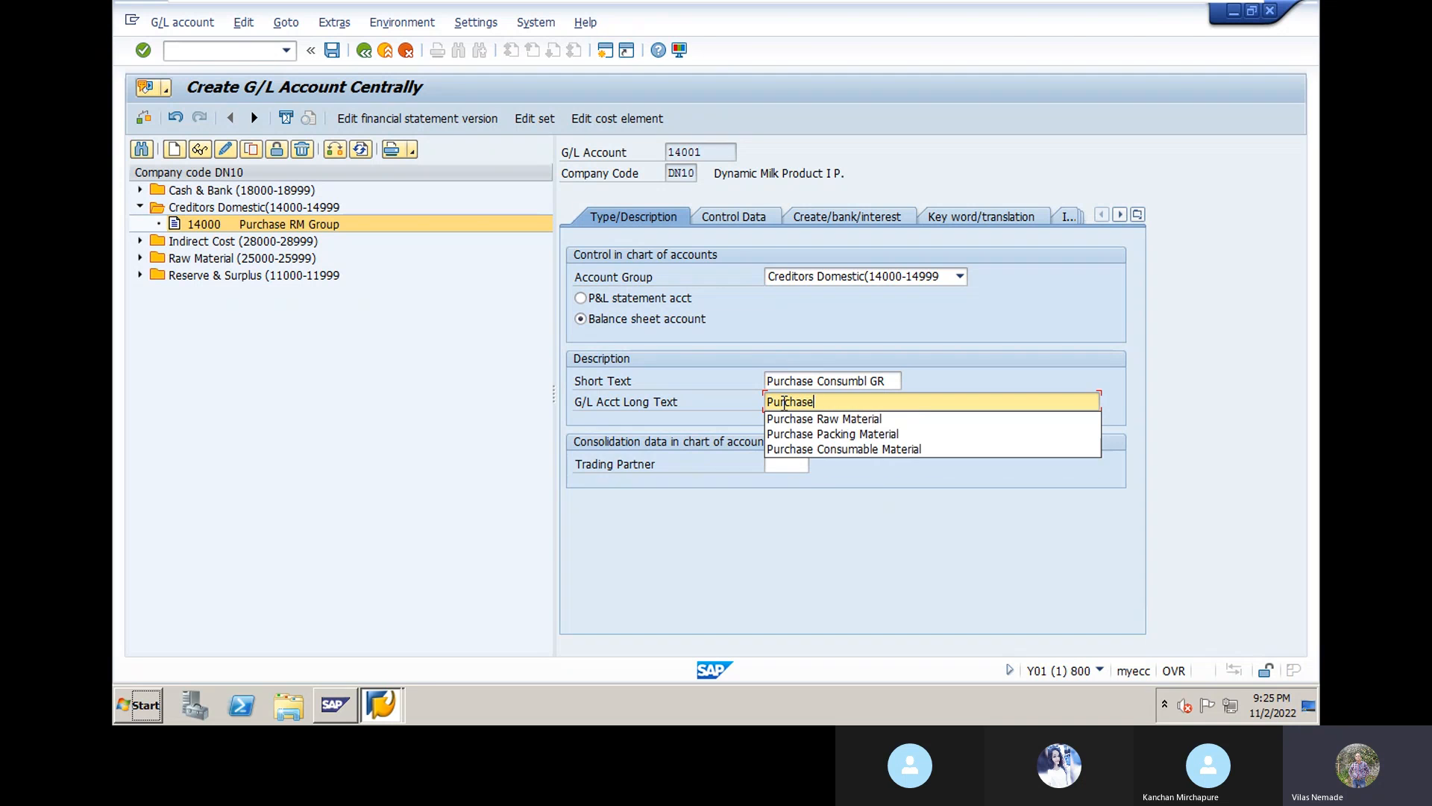
{"action": "type", "text": " Consuma"}
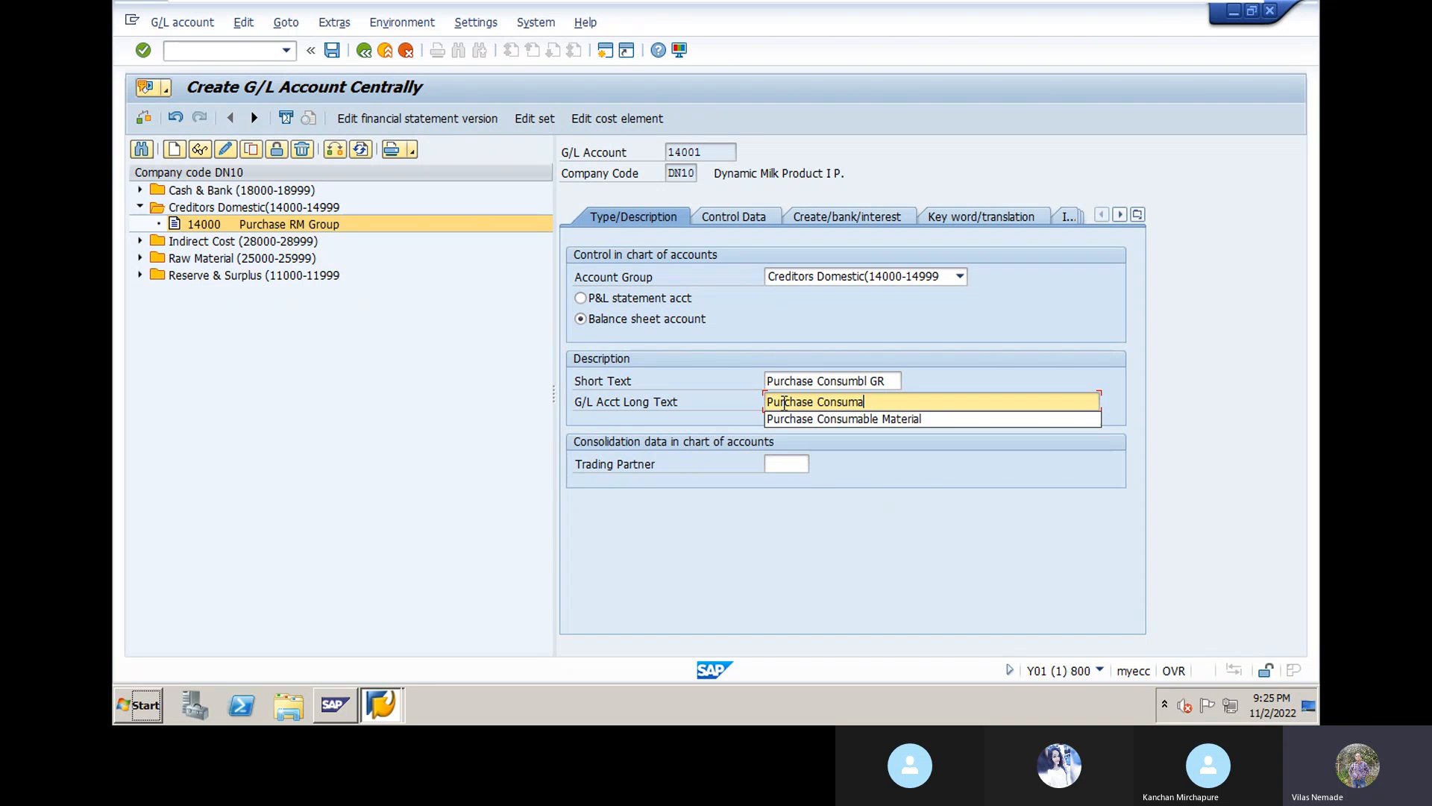
{"action": "type", "text": "ble Group"}
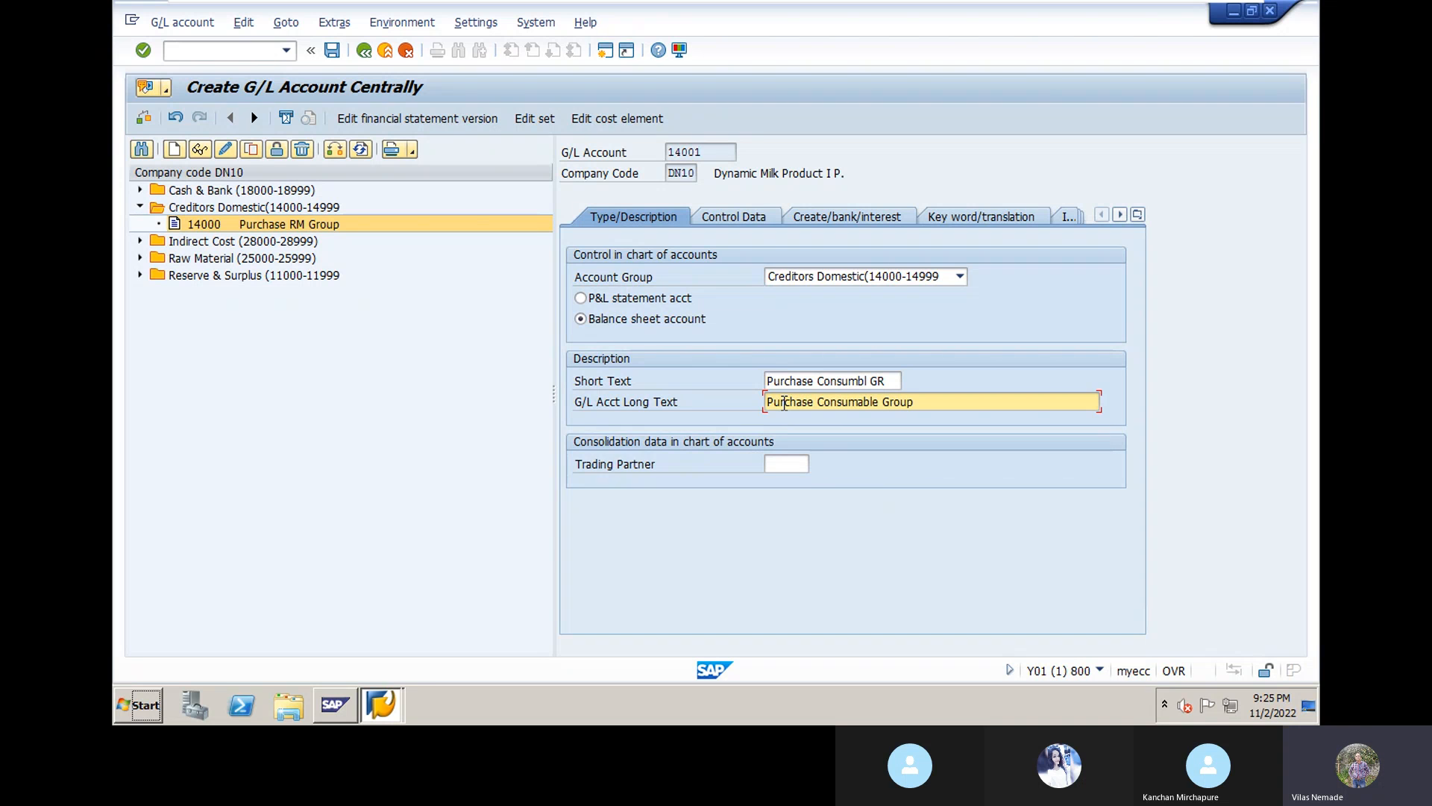
{"action": "left_click", "coordinate": [786, 462]}
Step: Set trading partner DYNGRP and change the short text to 'Purchase Cons. Group'
{"action": "left_click", "coordinate": [787, 462]}
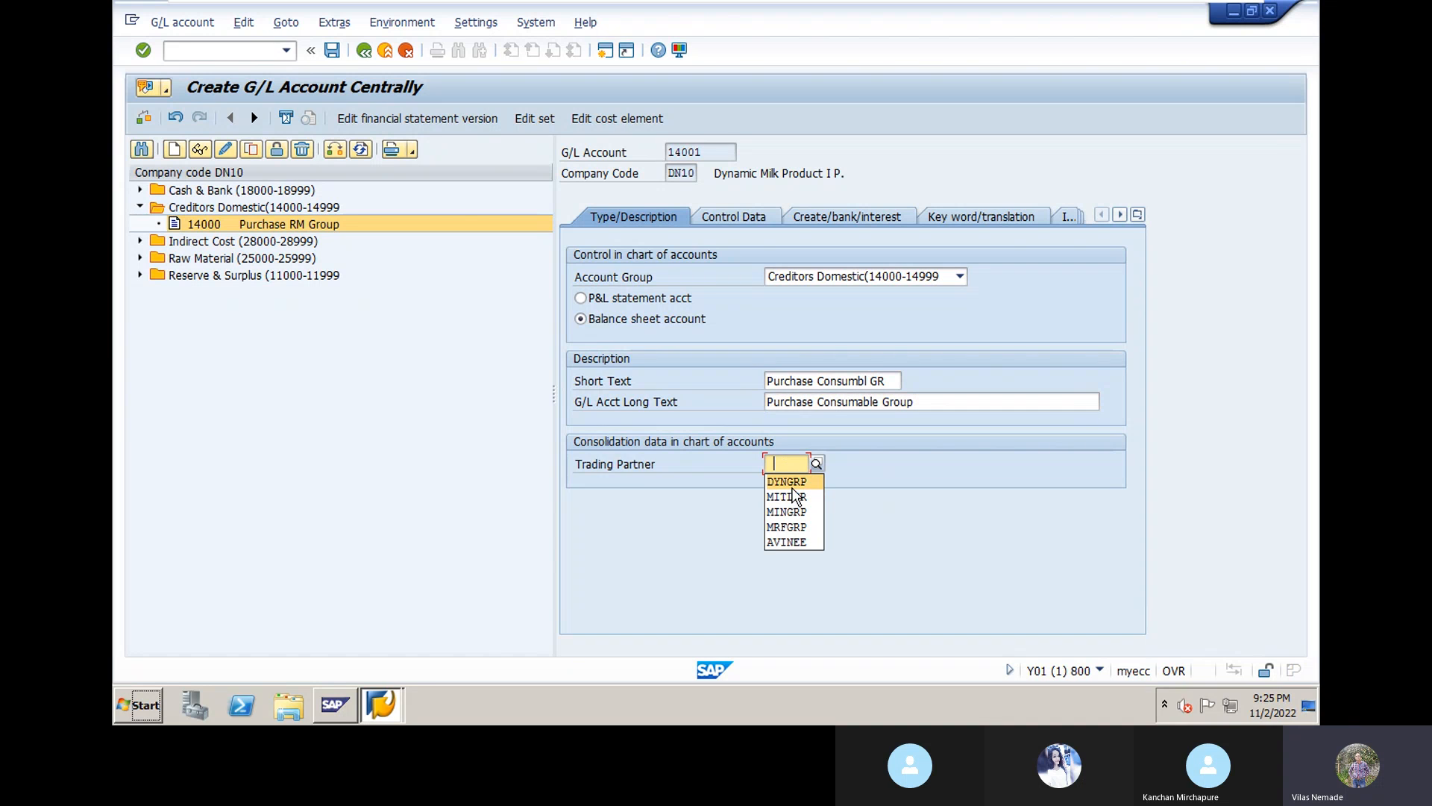
{"action": "left_click", "coordinate": [789, 482]}
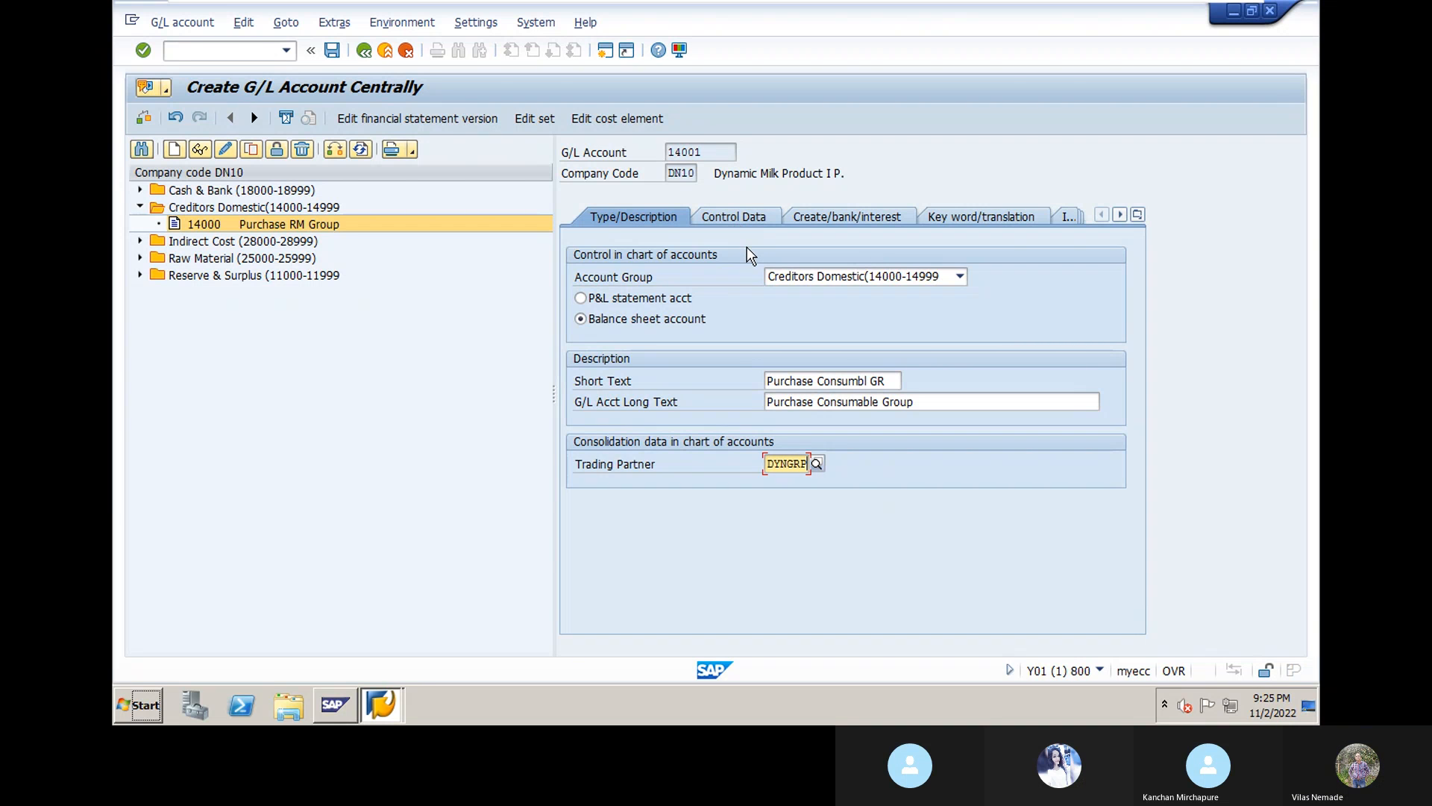
{"action": "left_click", "coordinate": [894, 381]}
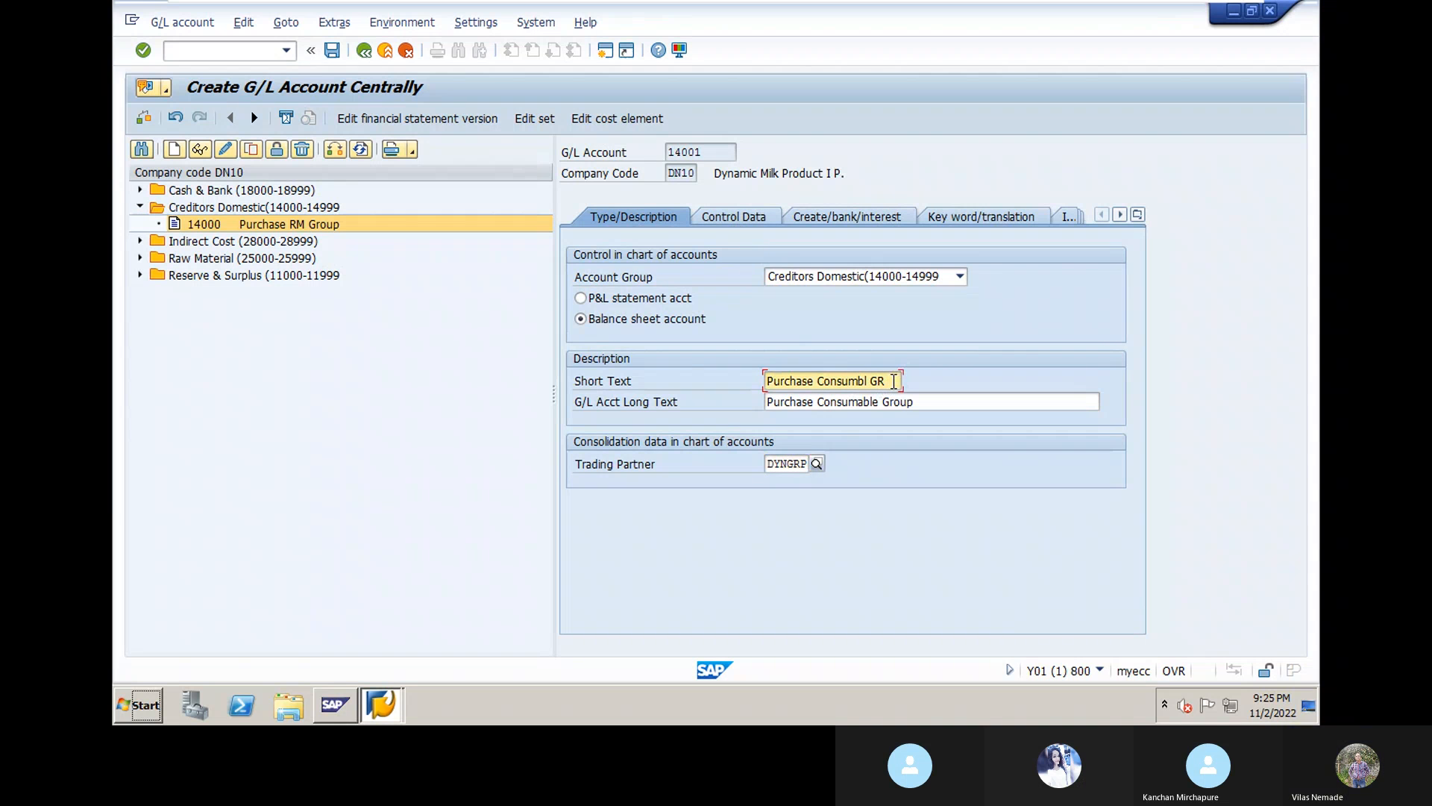
{"action": "key", "text": "BackSpace"}
{"action": "key", "text": "BackSpace"}
{"action": "key", "text": "BackSpace"}
{"action": "key", "text": "BackSpace"}
{"action": "key", "text": "BackSpace"}
{"action": "key", "text": "BackSpace"}
{"action": "key", "text": "BackSpace"}
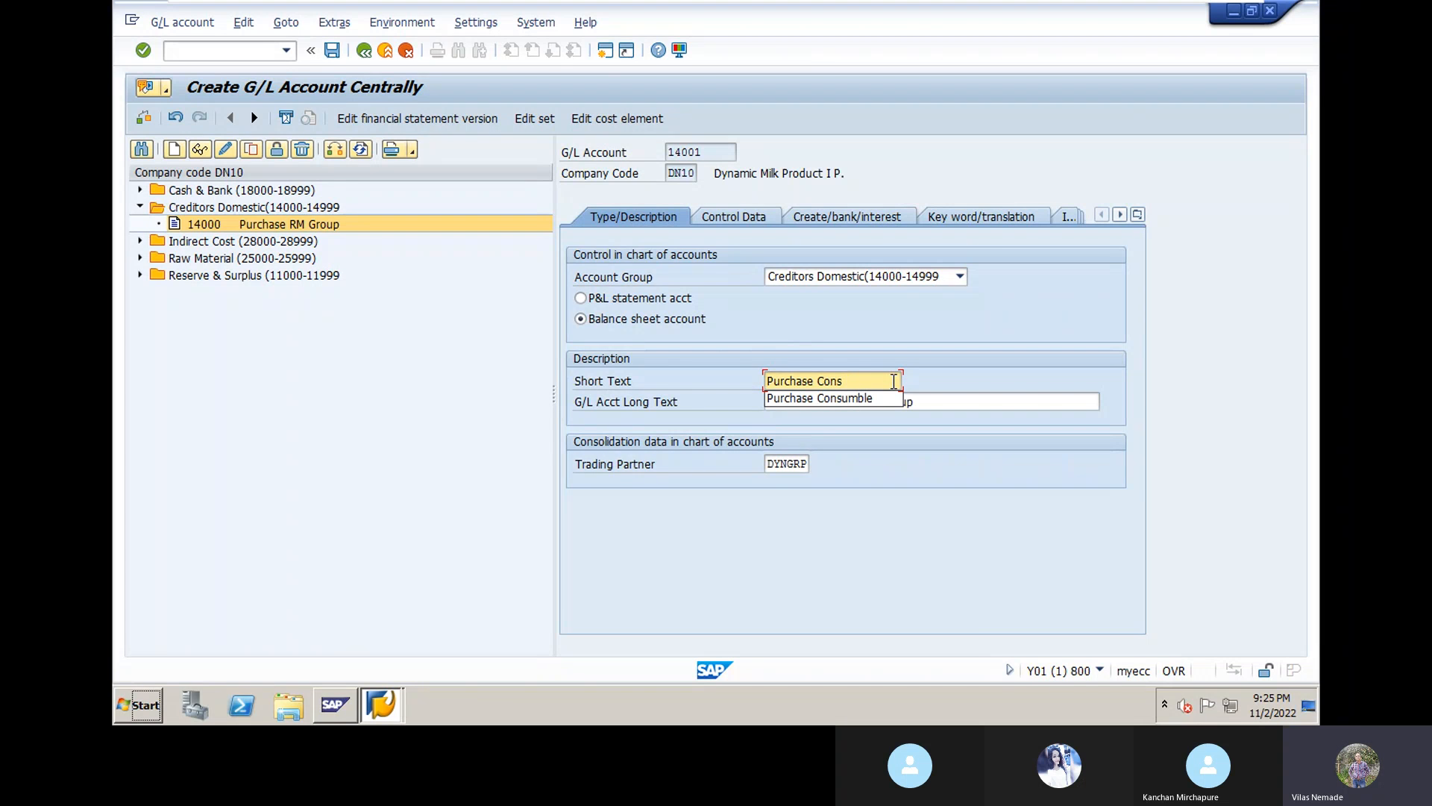
{"action": "type", "text": ". Group"}
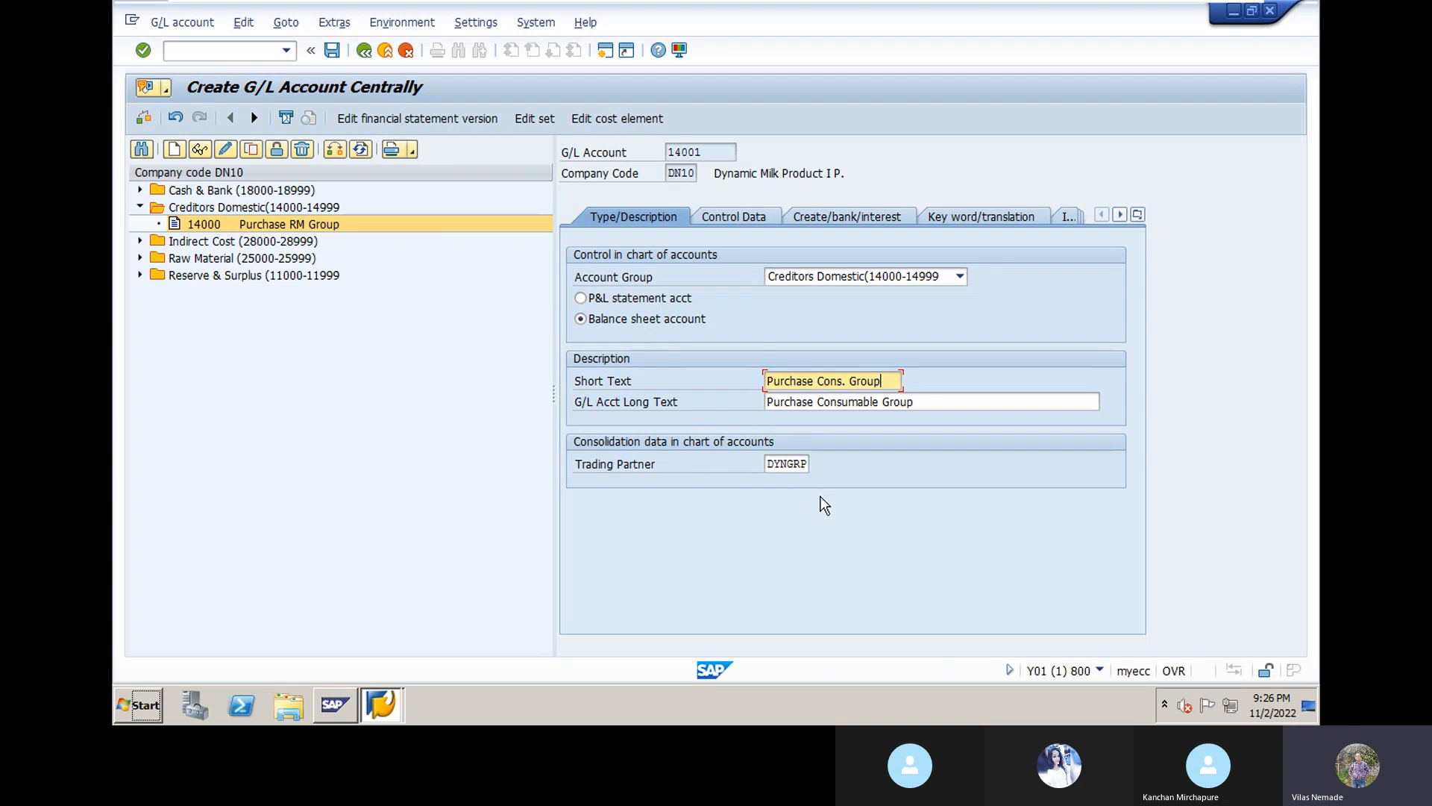
{"action": "left_click", "coordinate": [744, 218]}
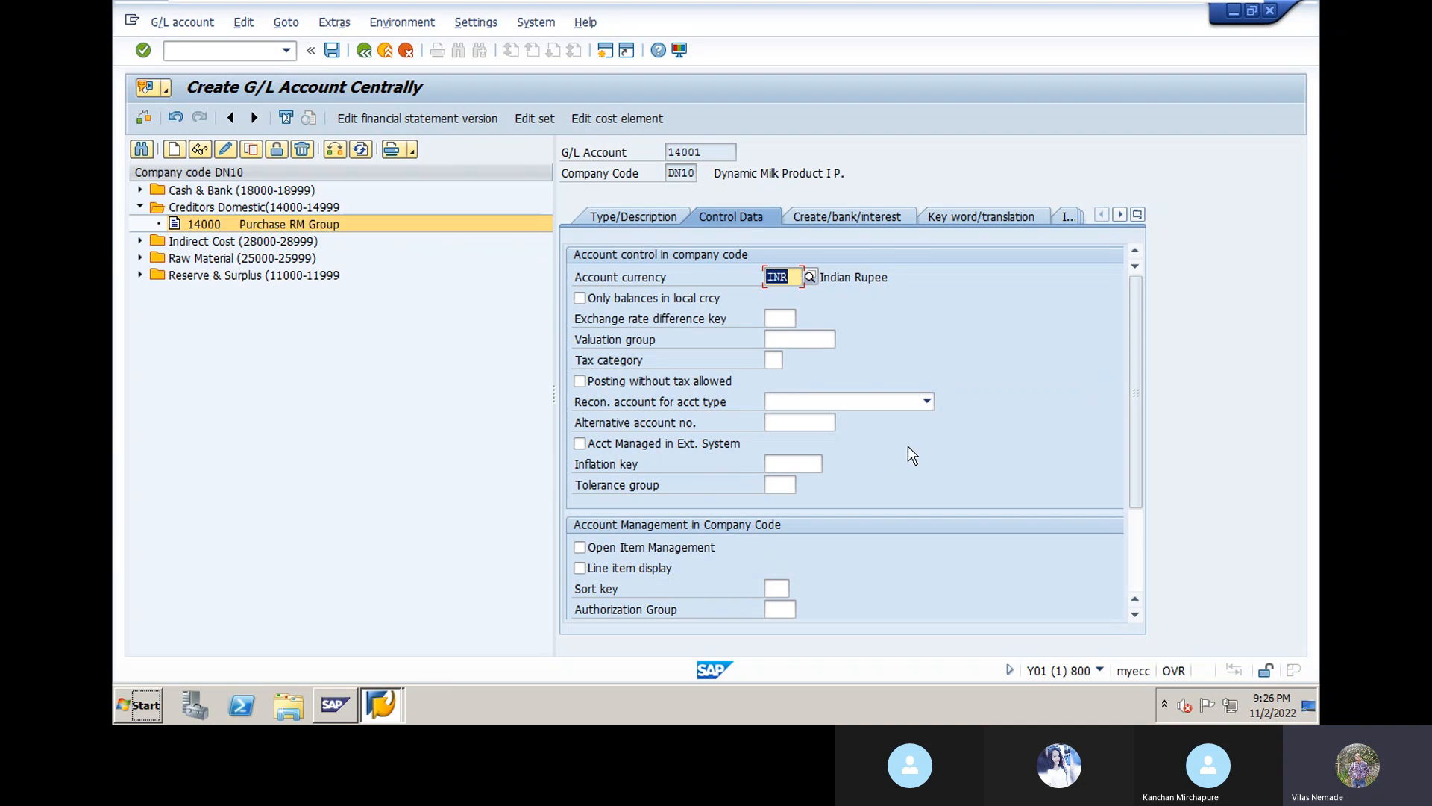
Step: Make 14001 a Vendors reconciliation account with line item display and sort key 001
{"action": "left_click", "coordinate": [927, 402]}
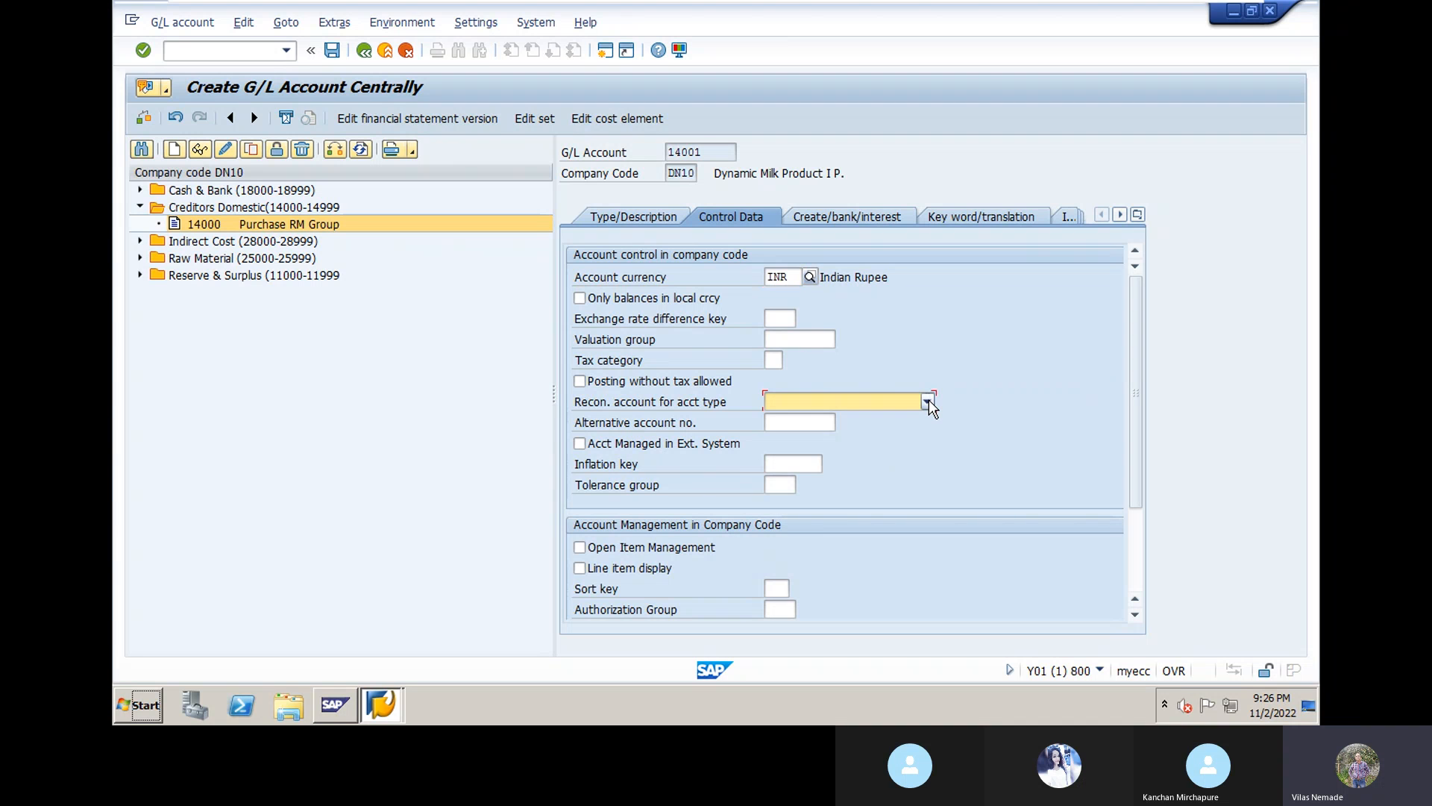
{"action": "left_click", "coordinate": [828, 476]}
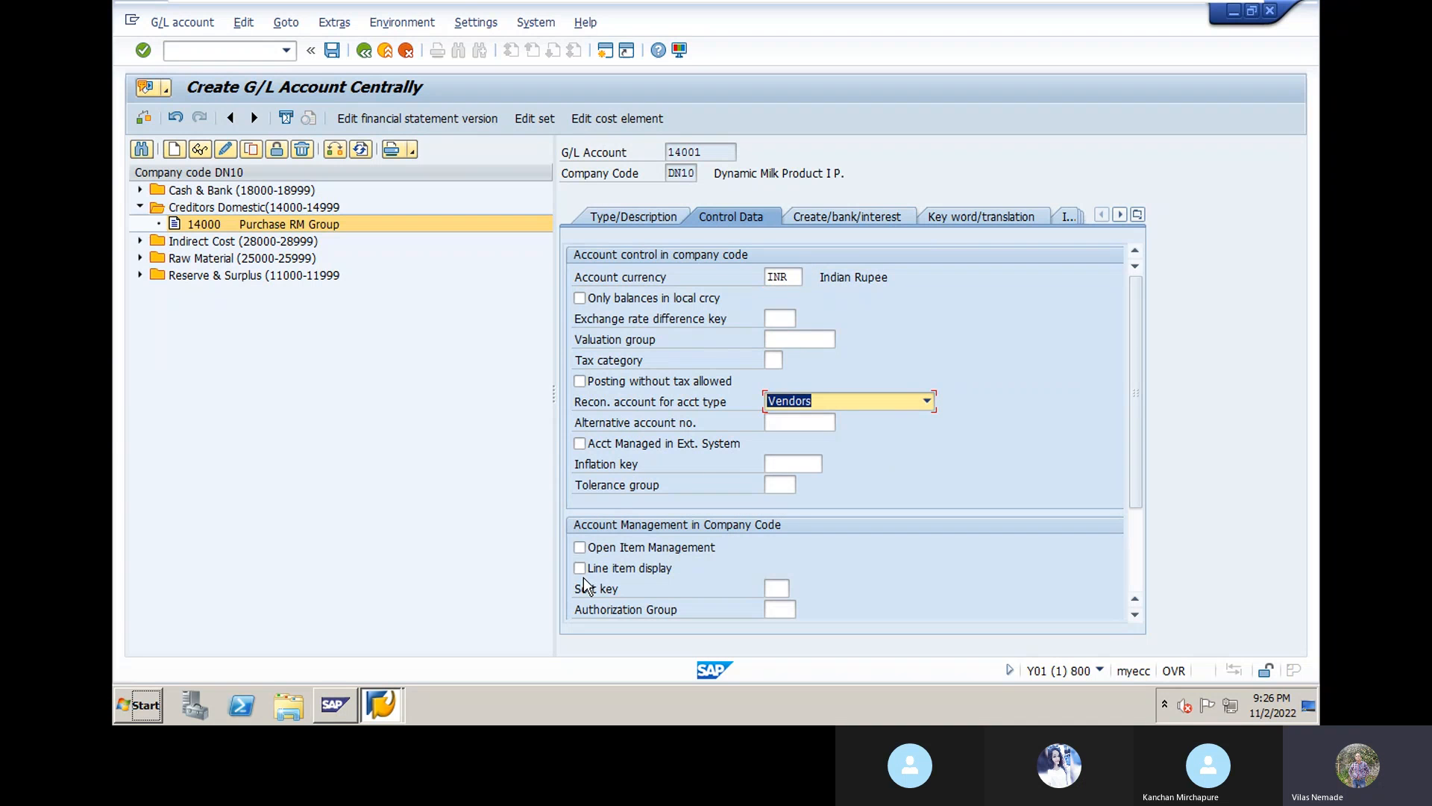
{"action": "left_click", "coordinate": [579, 573]}
{"action": "left_click", "coordinate": [775, 589]}
{"action": "key", "text": "space"}
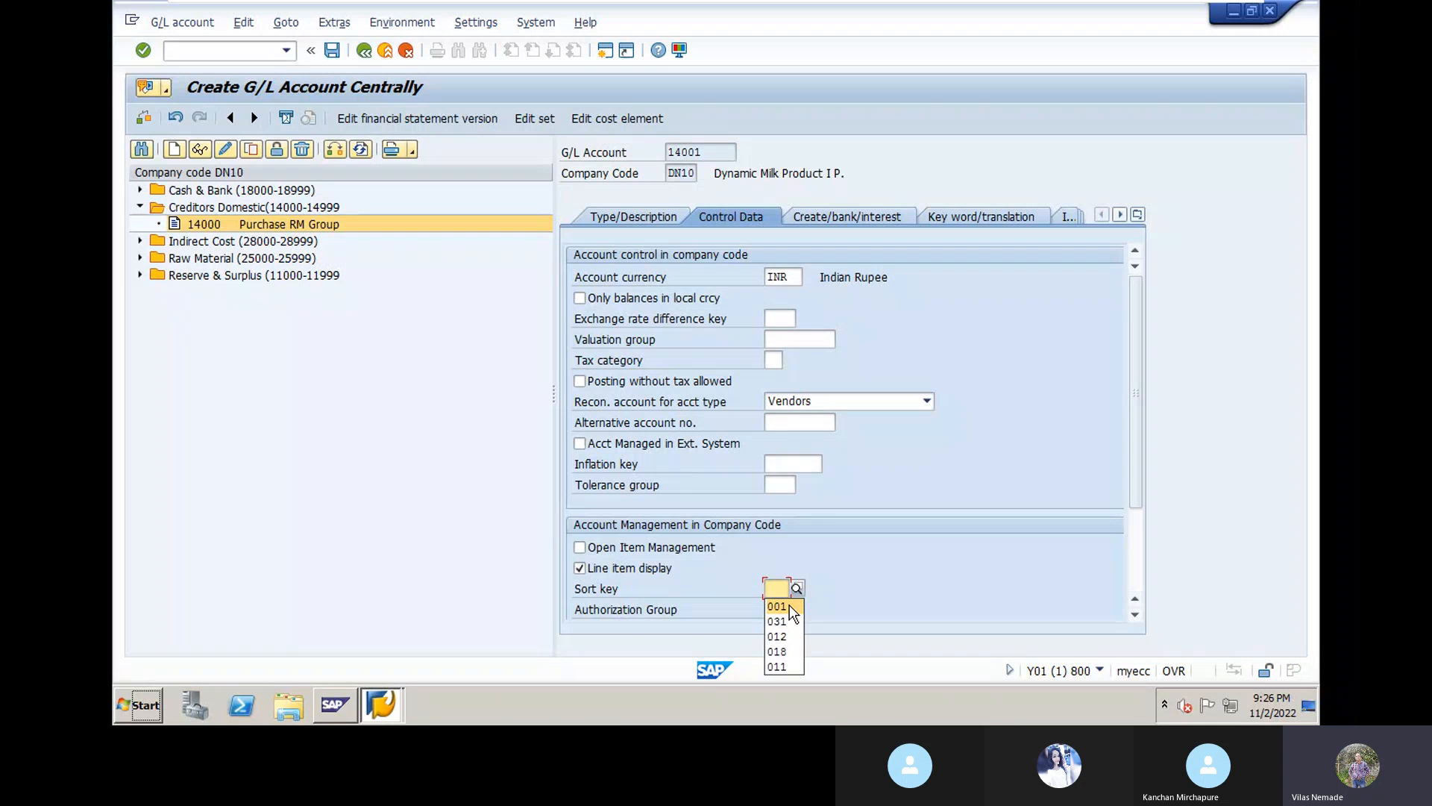
{"action": "left_click", "coordinate": [789, 606]}
{"action": "key", "text": "Return"}
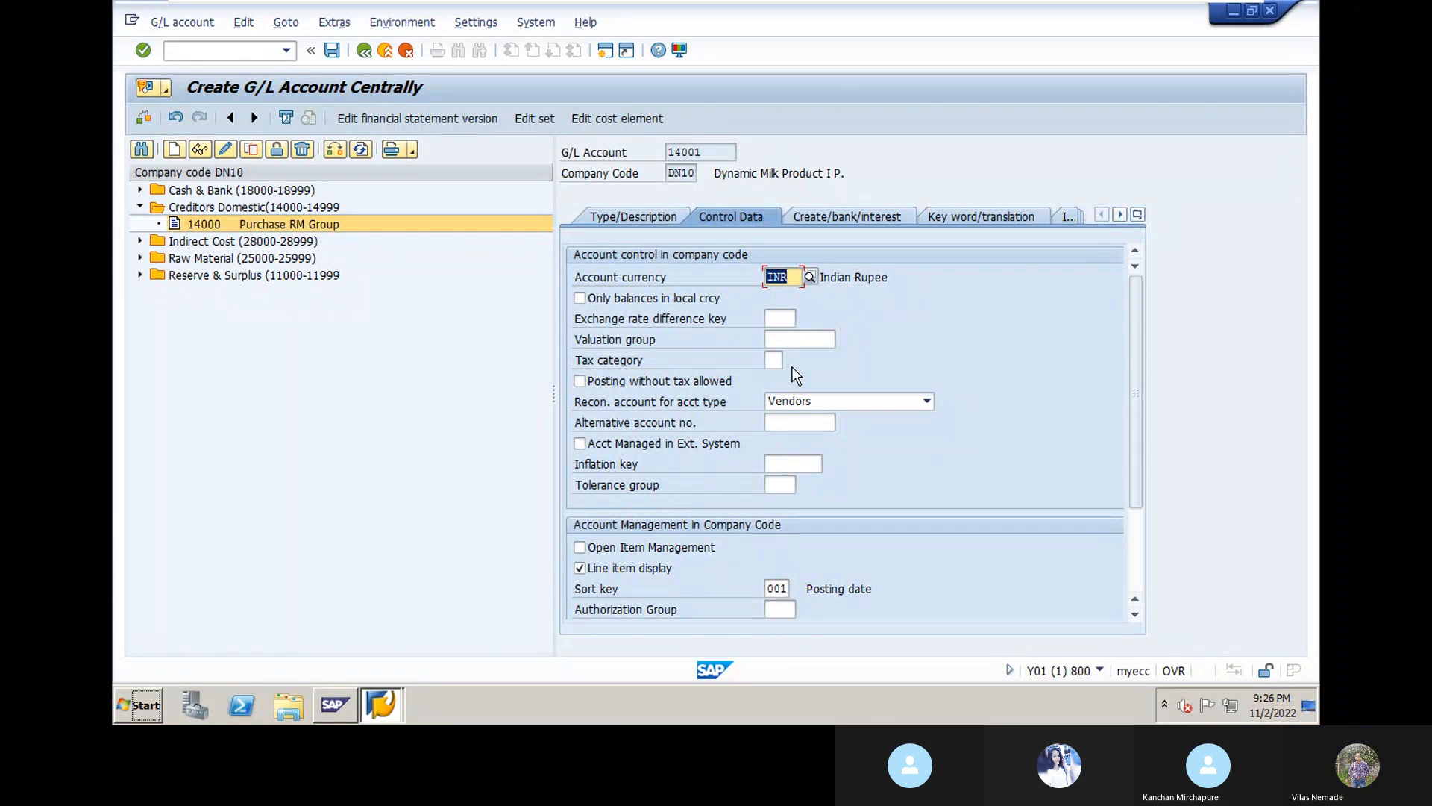
Step: Set field status group G067 and save account 14001
{"action": "left_click", "coordinate": [830, 212]}
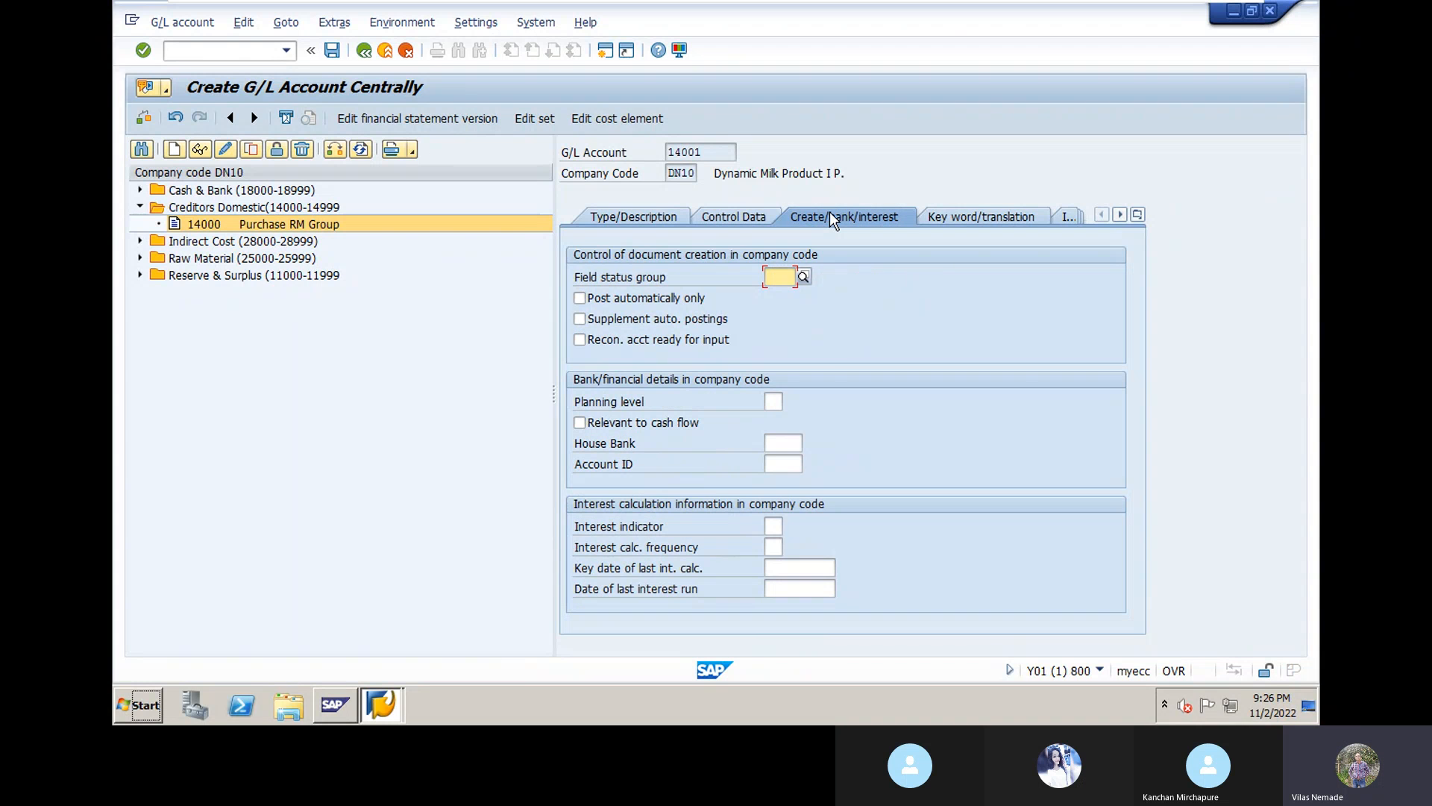
{"action": "type", "text": "g"}
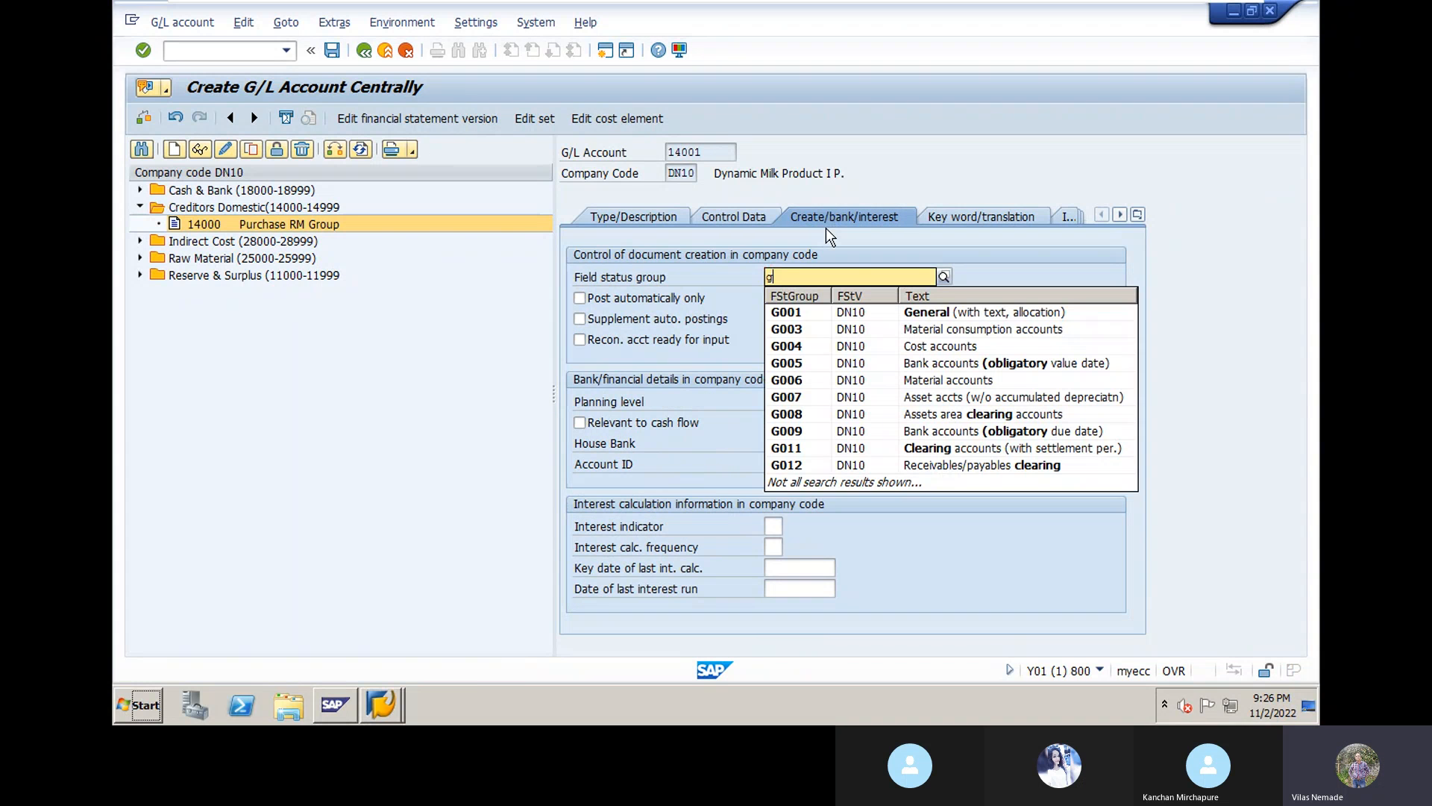
{"action": "type", "text": "067"}
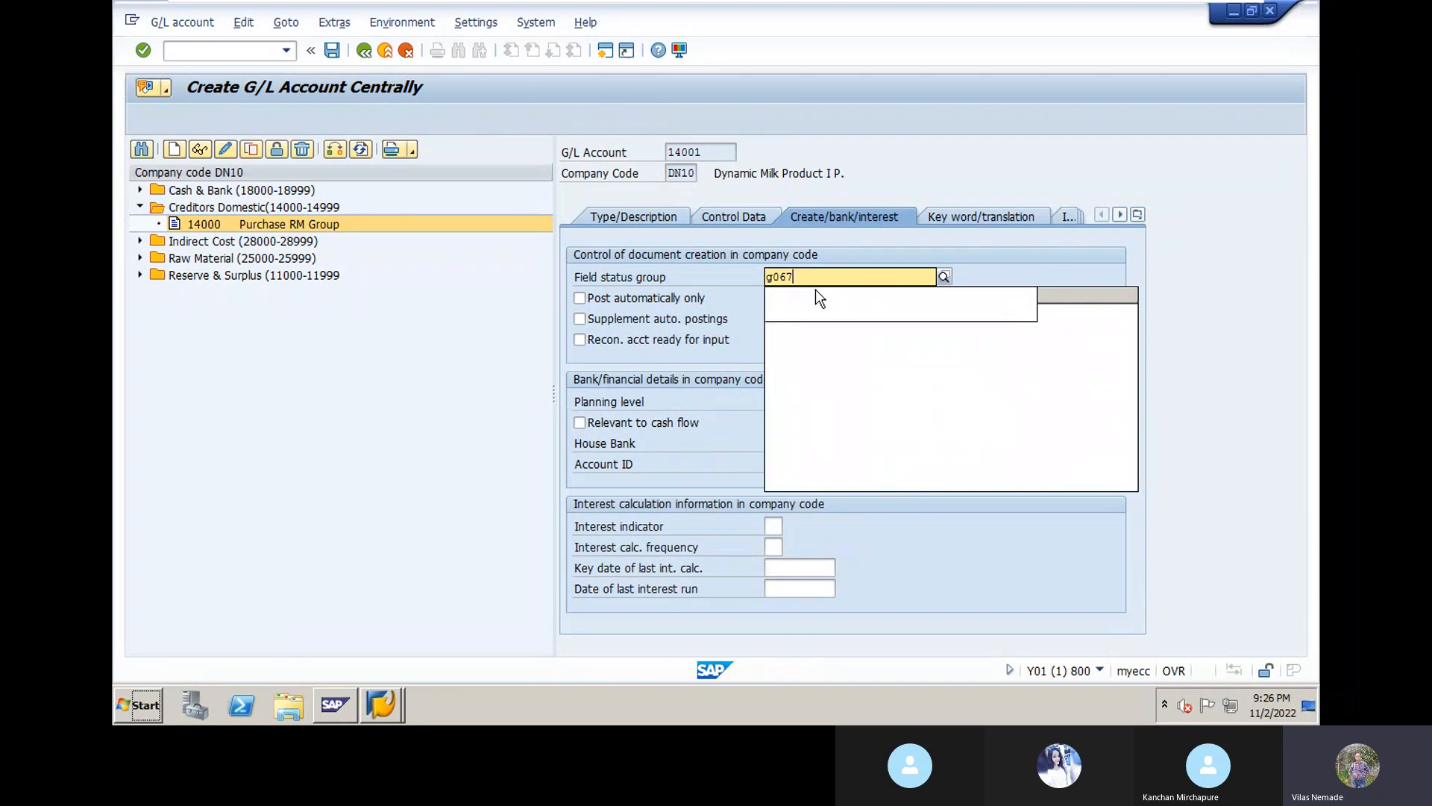
{"action": "left_click", "coordinate": [807, 313]}
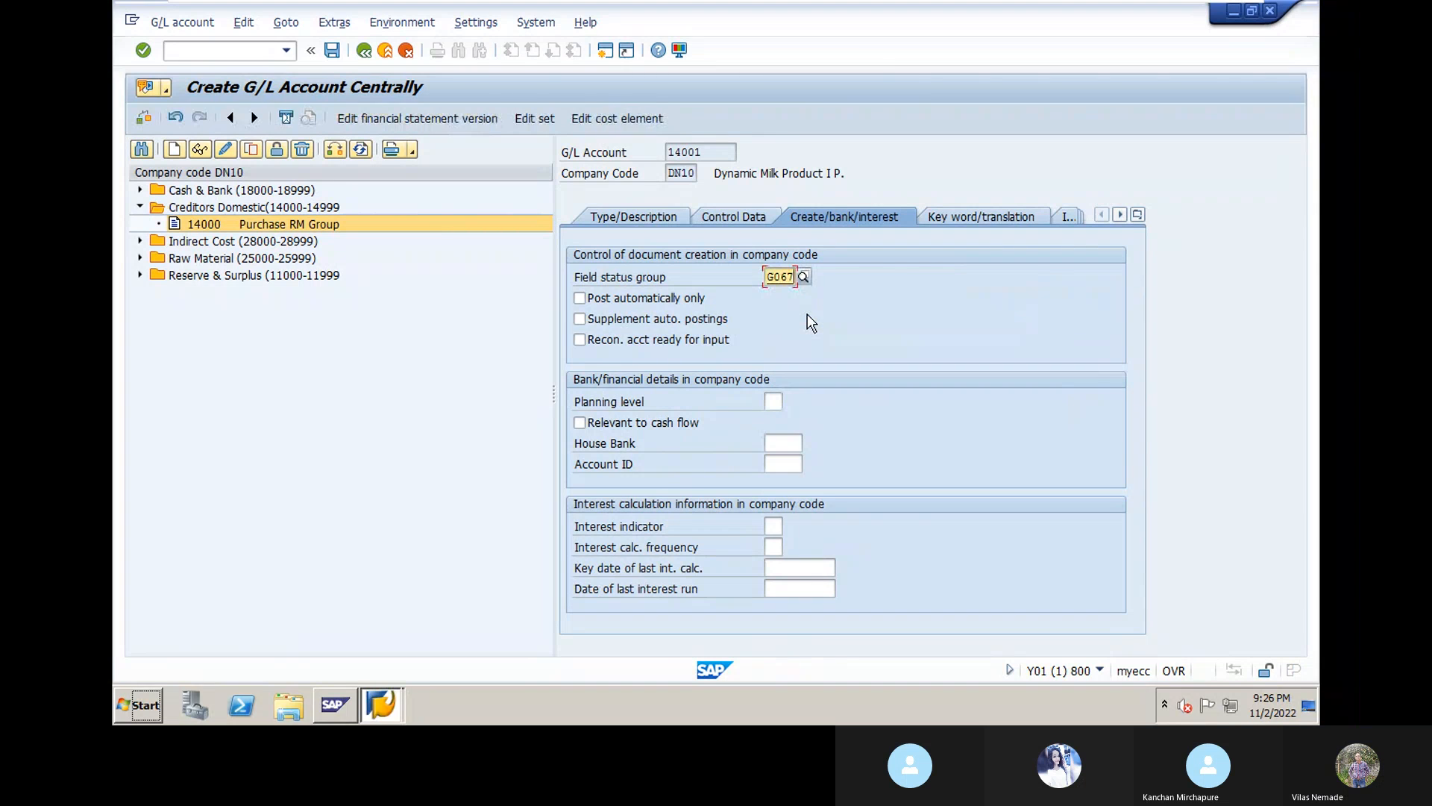
{"action": "key", "text": "Return"}
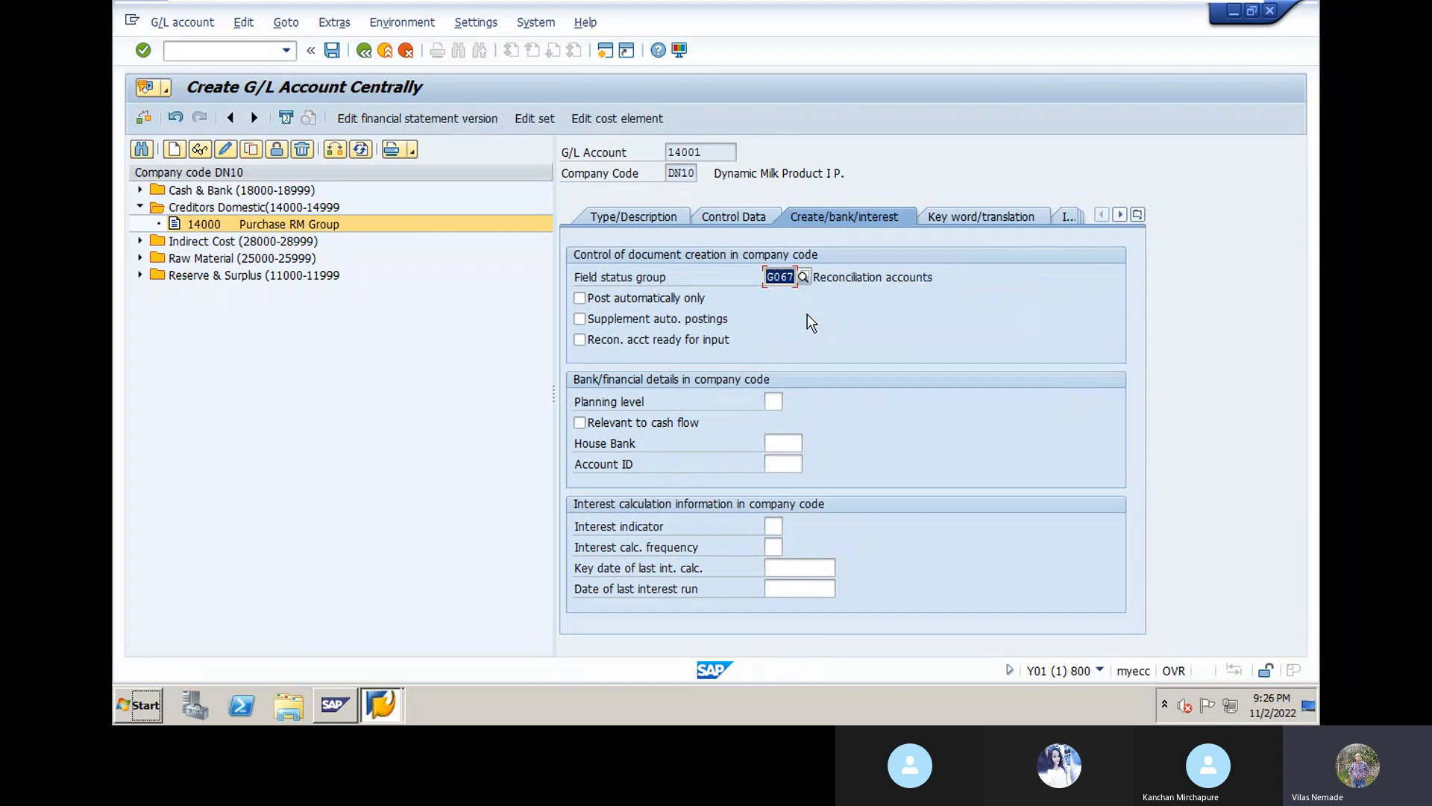
{"action": "left_click", "coordinate": [333, 50]}
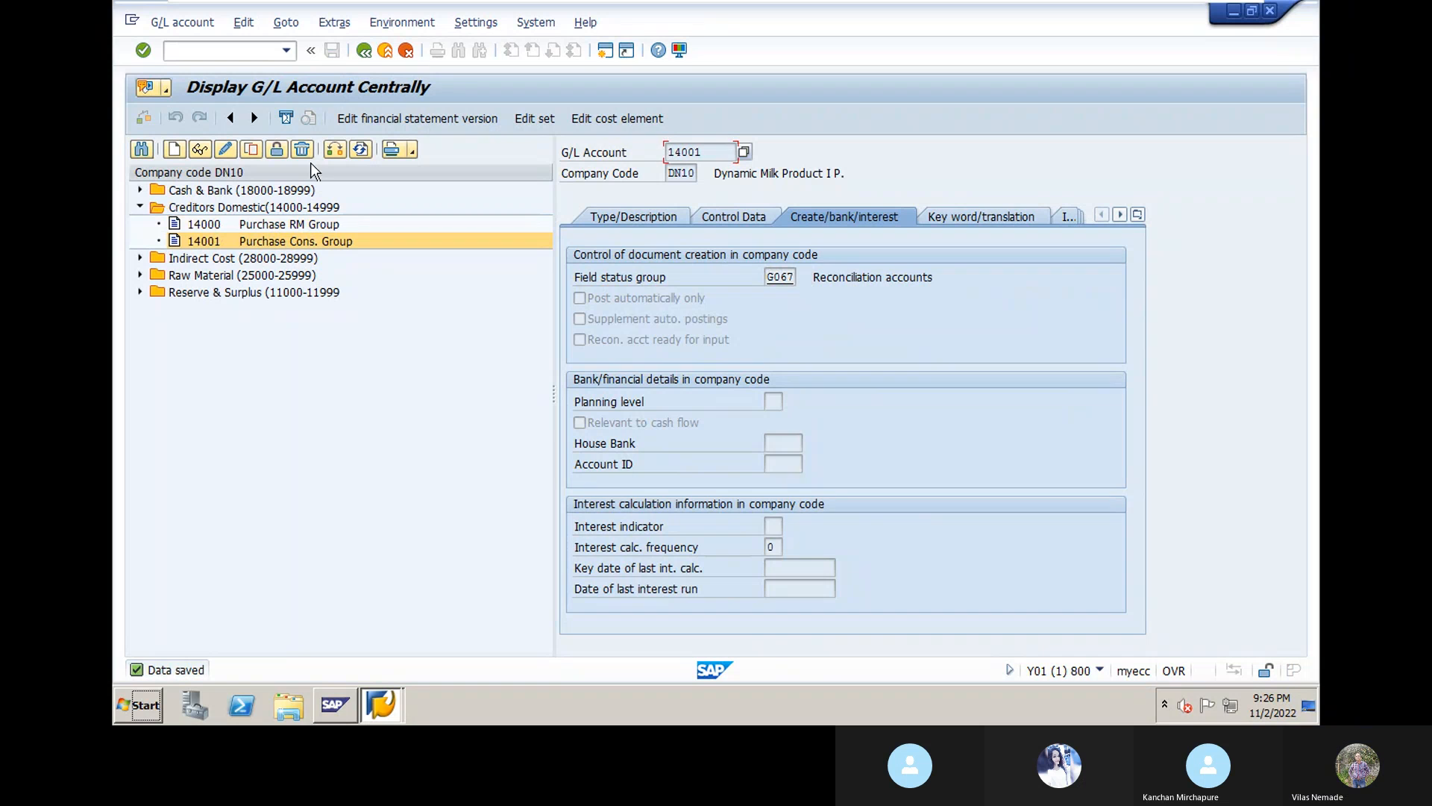
Step: Create G/L account 14002 as a Creditors Domestic balance sheet account
{"action": "left_click", "coordinate": [174, 150]}
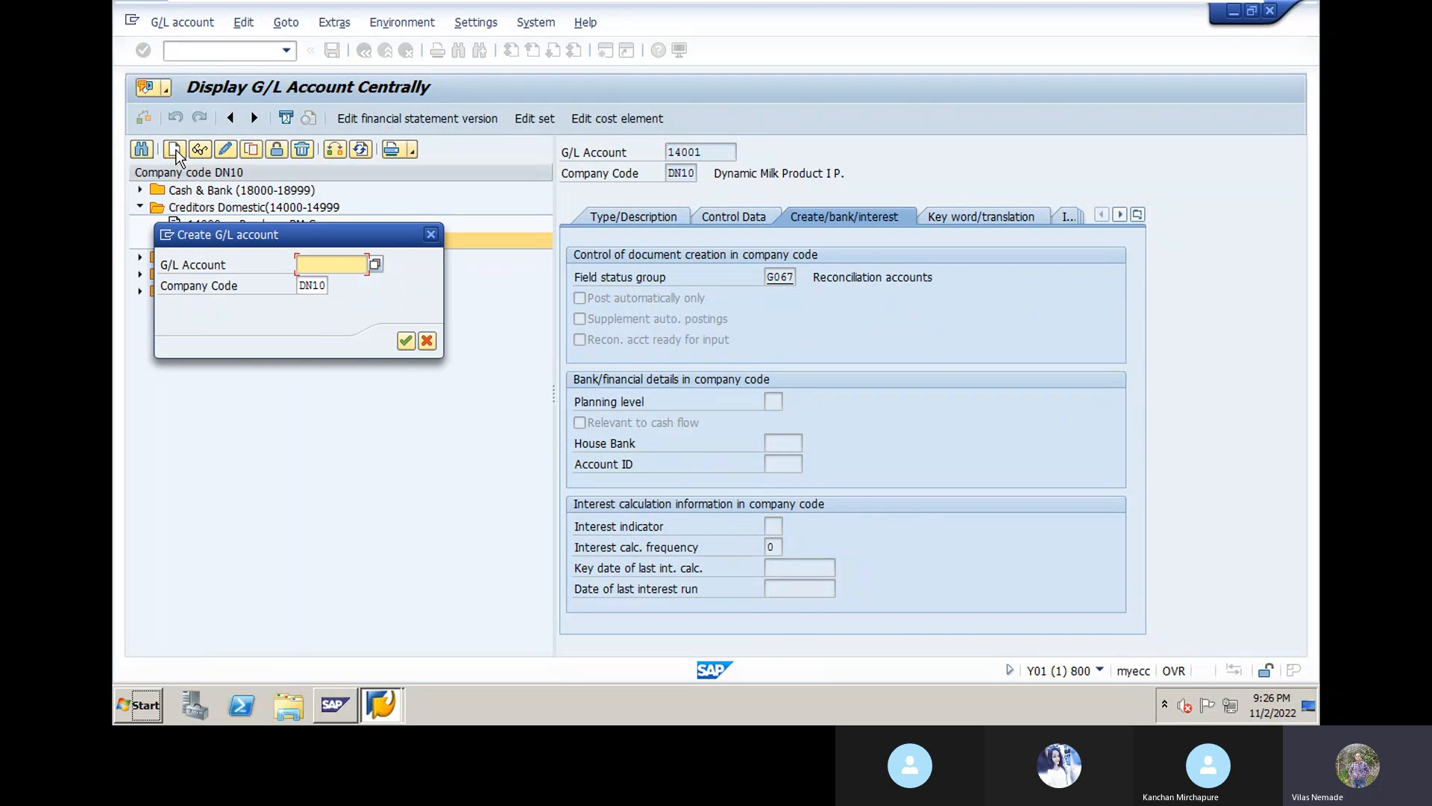
{"action": "type", "text": "14002"}
{"action": "left_click", "coordinate": [406, 341]}
{"action": "left_click", "coordinate": [598, 212]}
{"action": "left_click", "coordinate": [959, 278]}
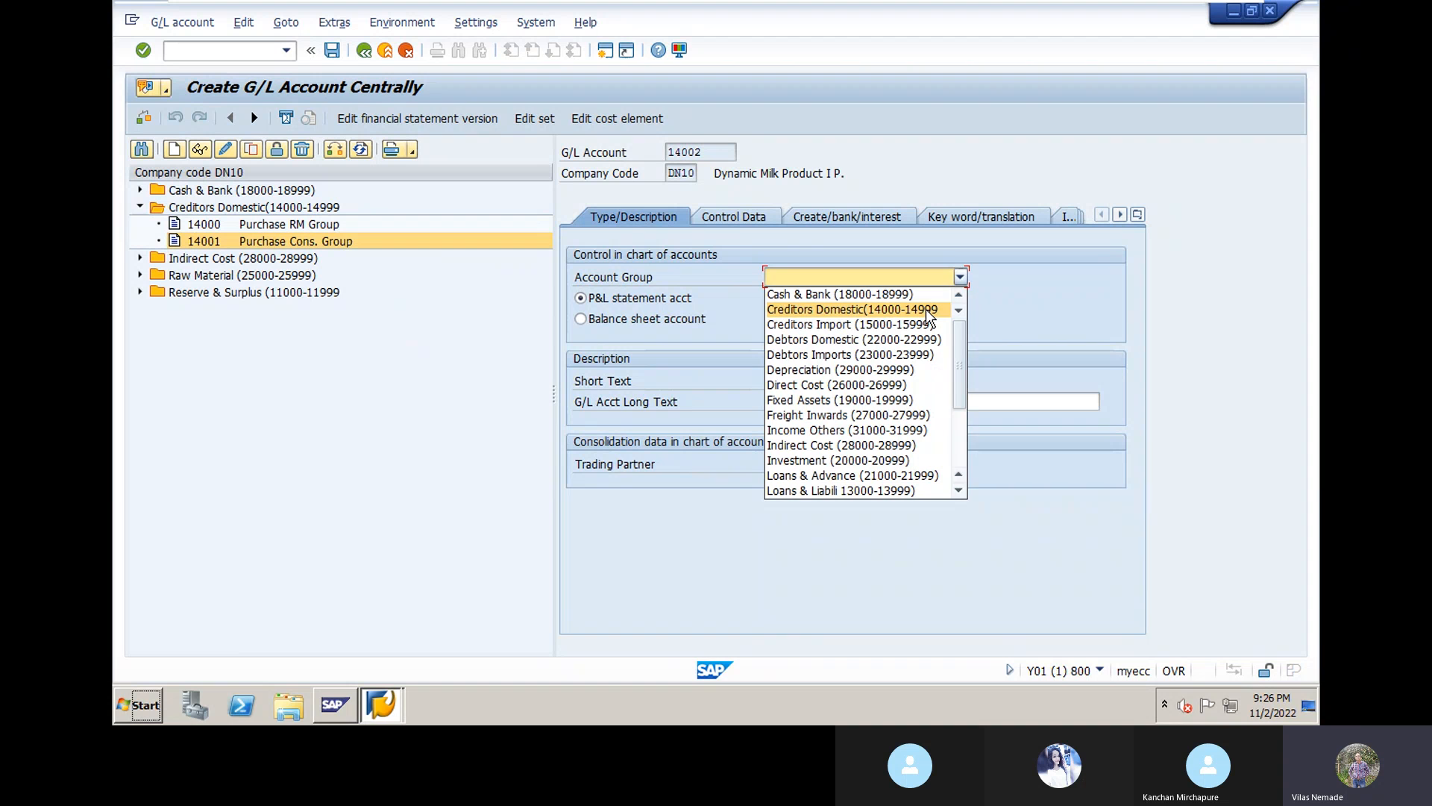
{"action": "left_click", "coordinate": [926, 309]}
{"action": "left_click", "coordinate": [582, 321]}
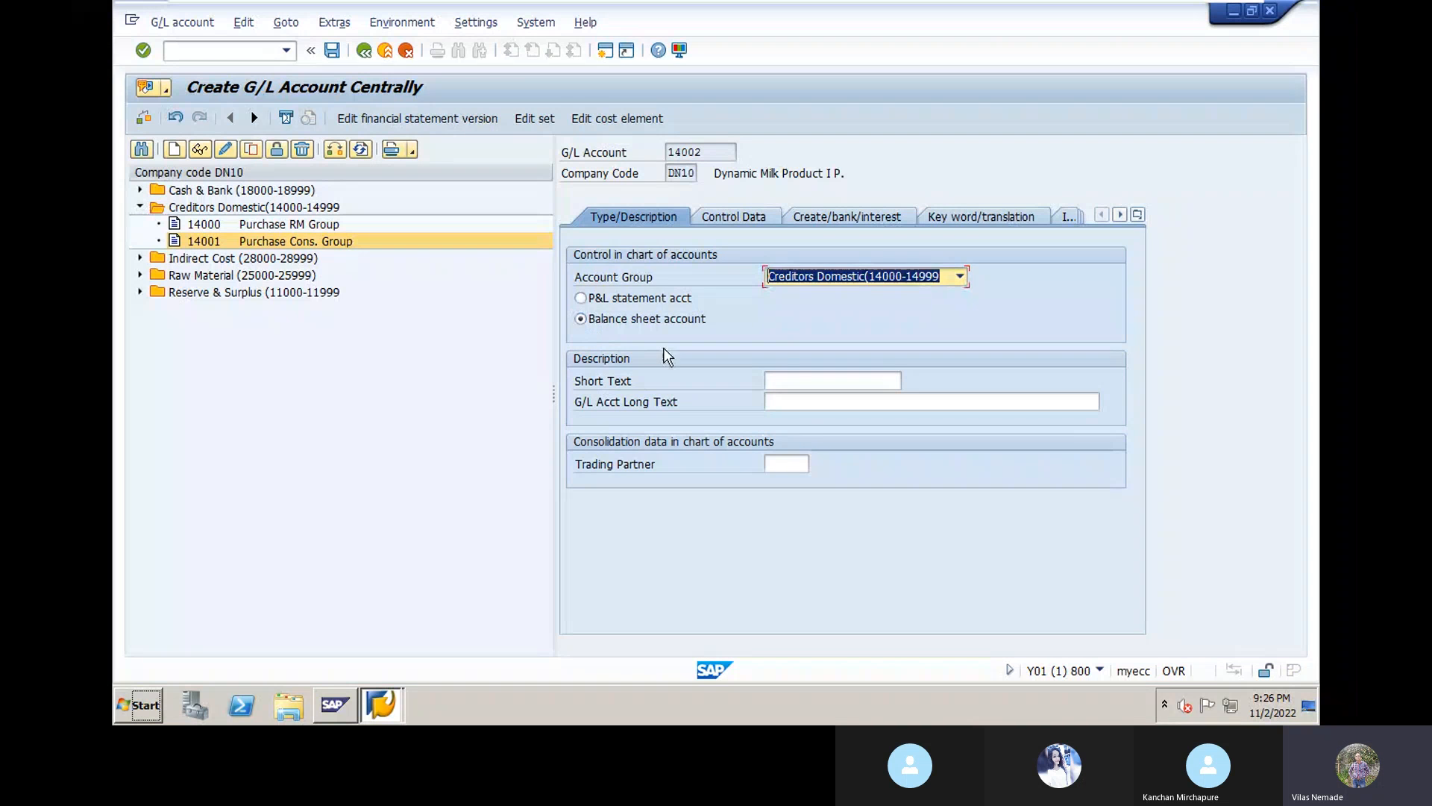
Step: Enter texts 'Purchase Packing GRP' and 'Purchase Packing Group' with trading partner DYNGRP
{"action": "left_click", "coordinate": [792, 380]}
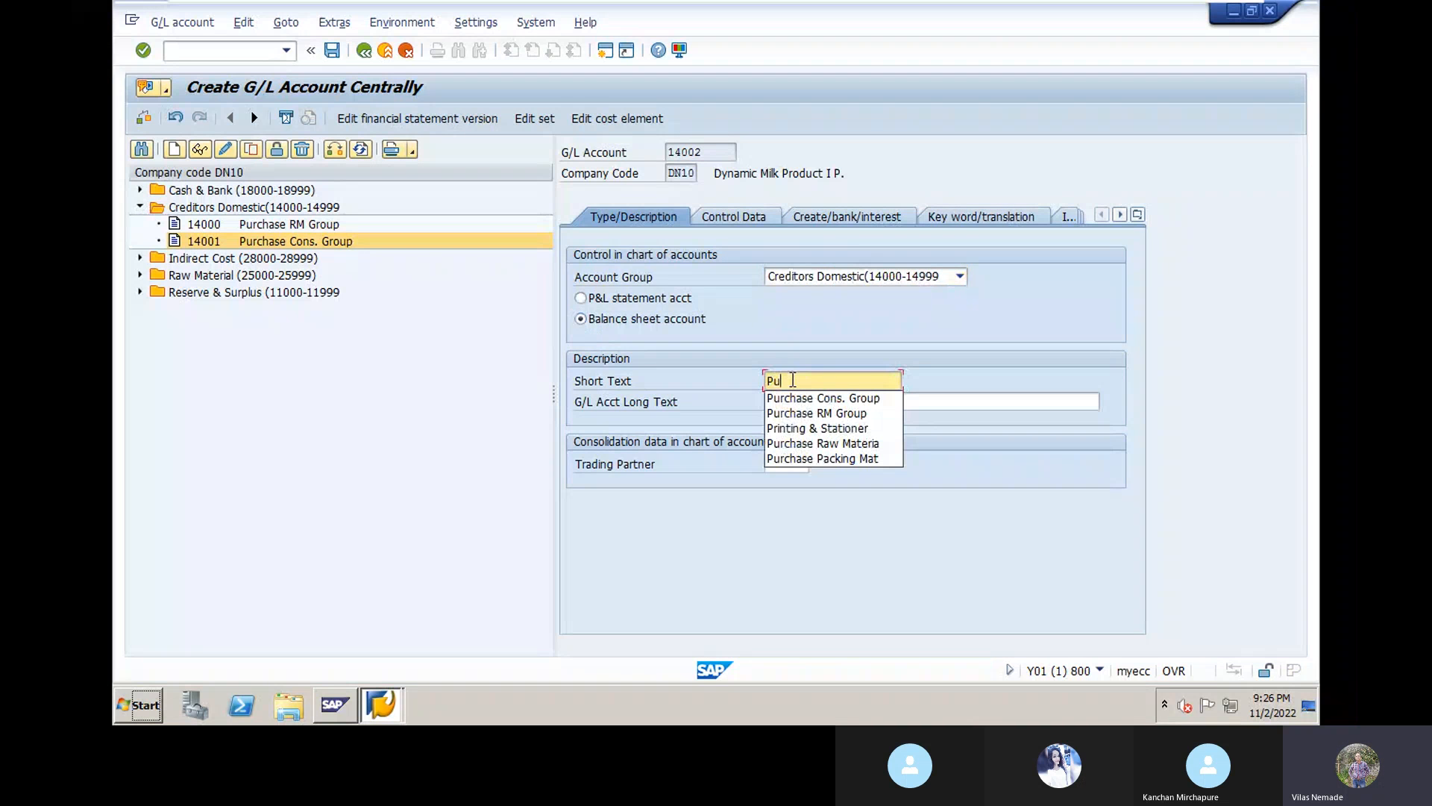
{"action": "type", "text": "rchase Pa"}
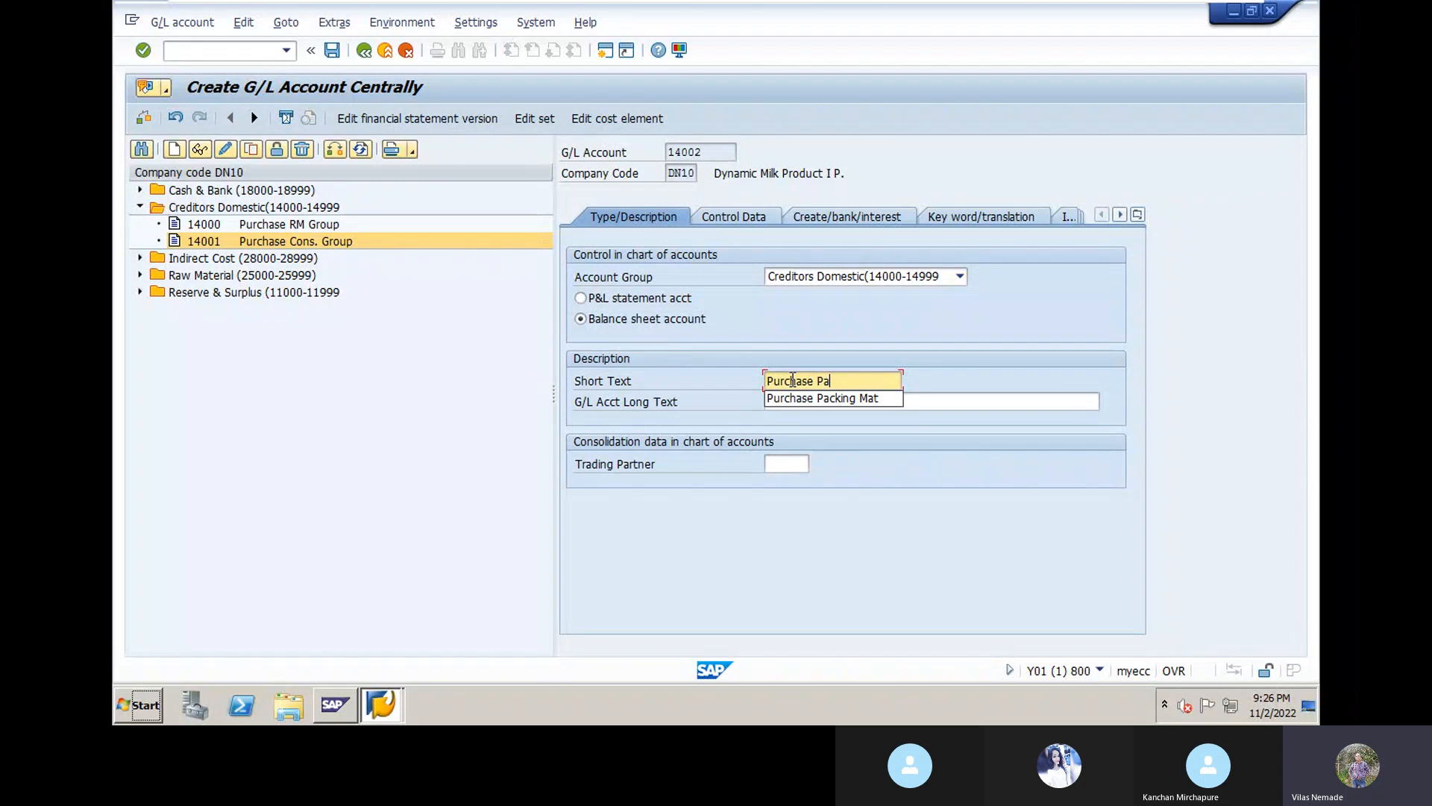
{"action": "type", "text": "ck."}
{"action": "left_click", "coordinate": [834, 397]}
{"action": "key", "text": "BackSpace"}
{"action": "key", "text": "BackSpace"}
{"action": "type", "text": "GRP"}
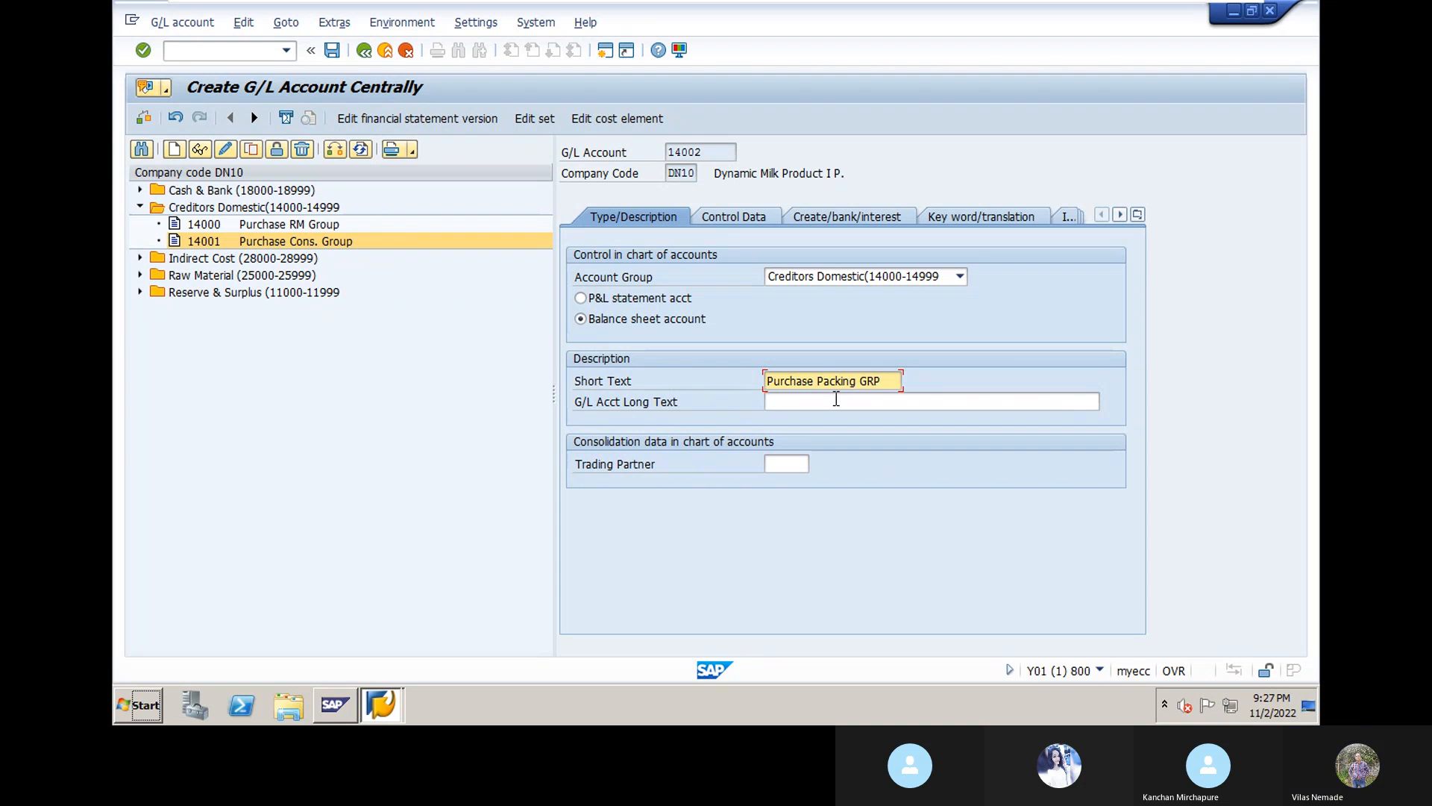
{"action": "left_click", "coordinate": [836, 401]}
{"action": "type", "text": "Pur"}
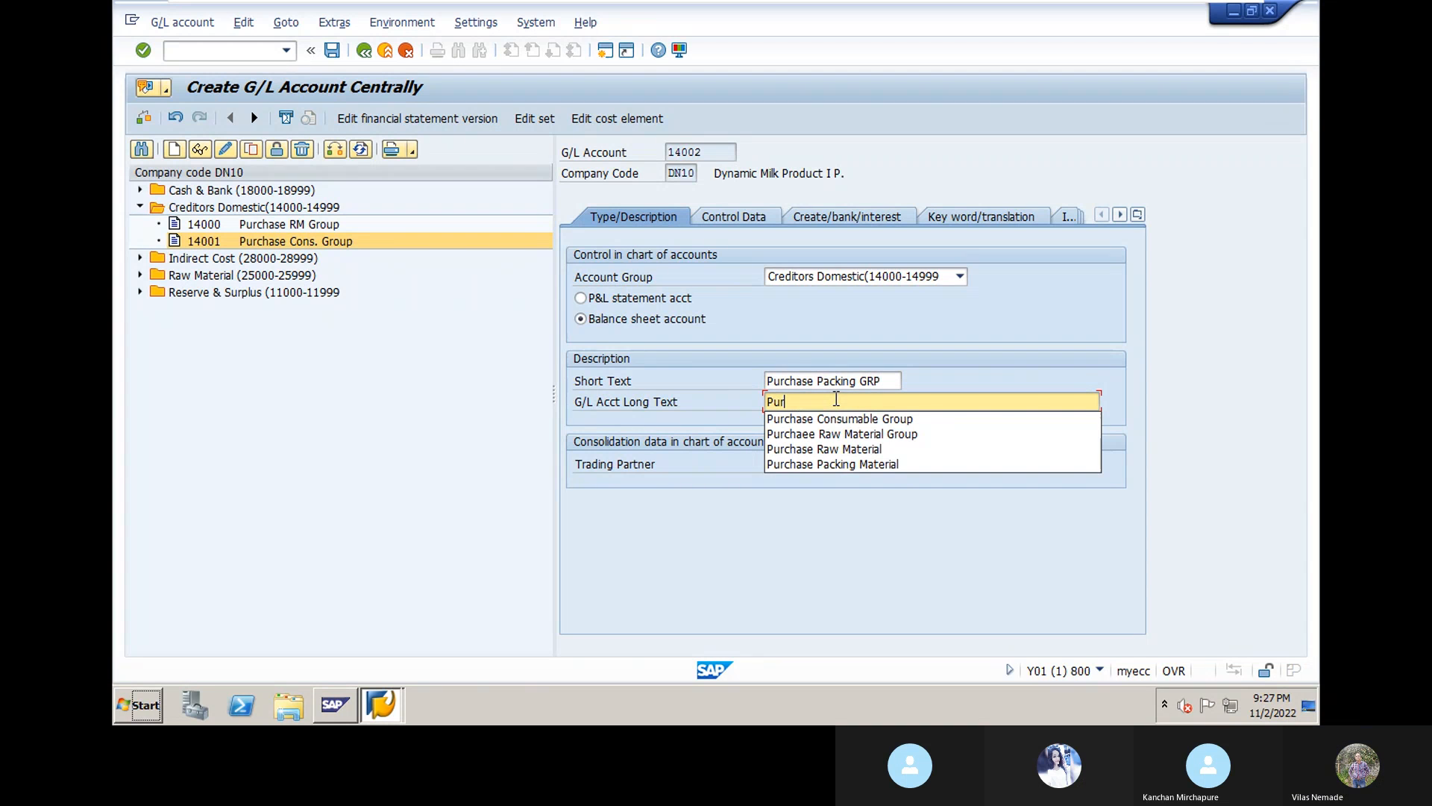
{"action": "type", "text": "chase Packin"}
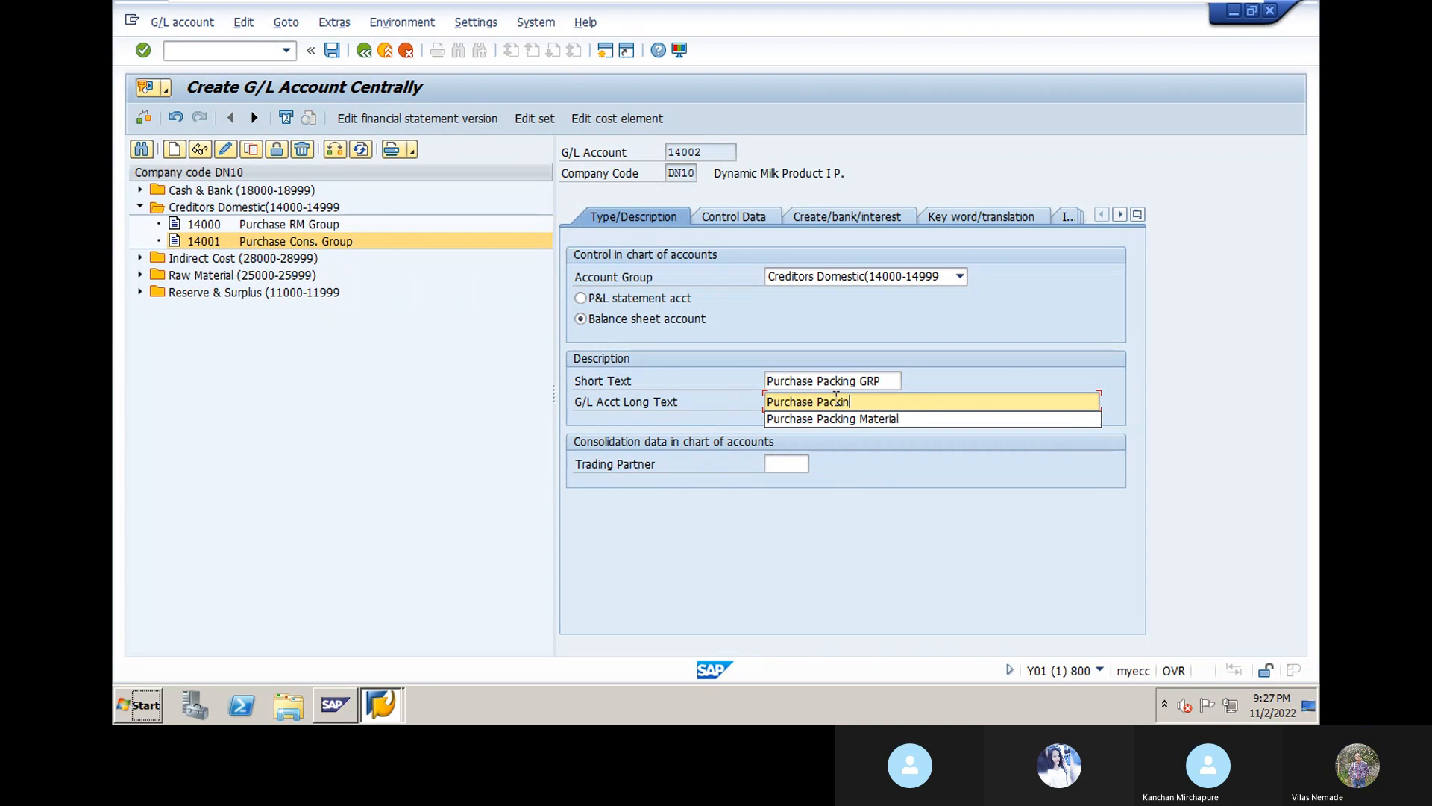
{"action": "type", "text": "g Group"}
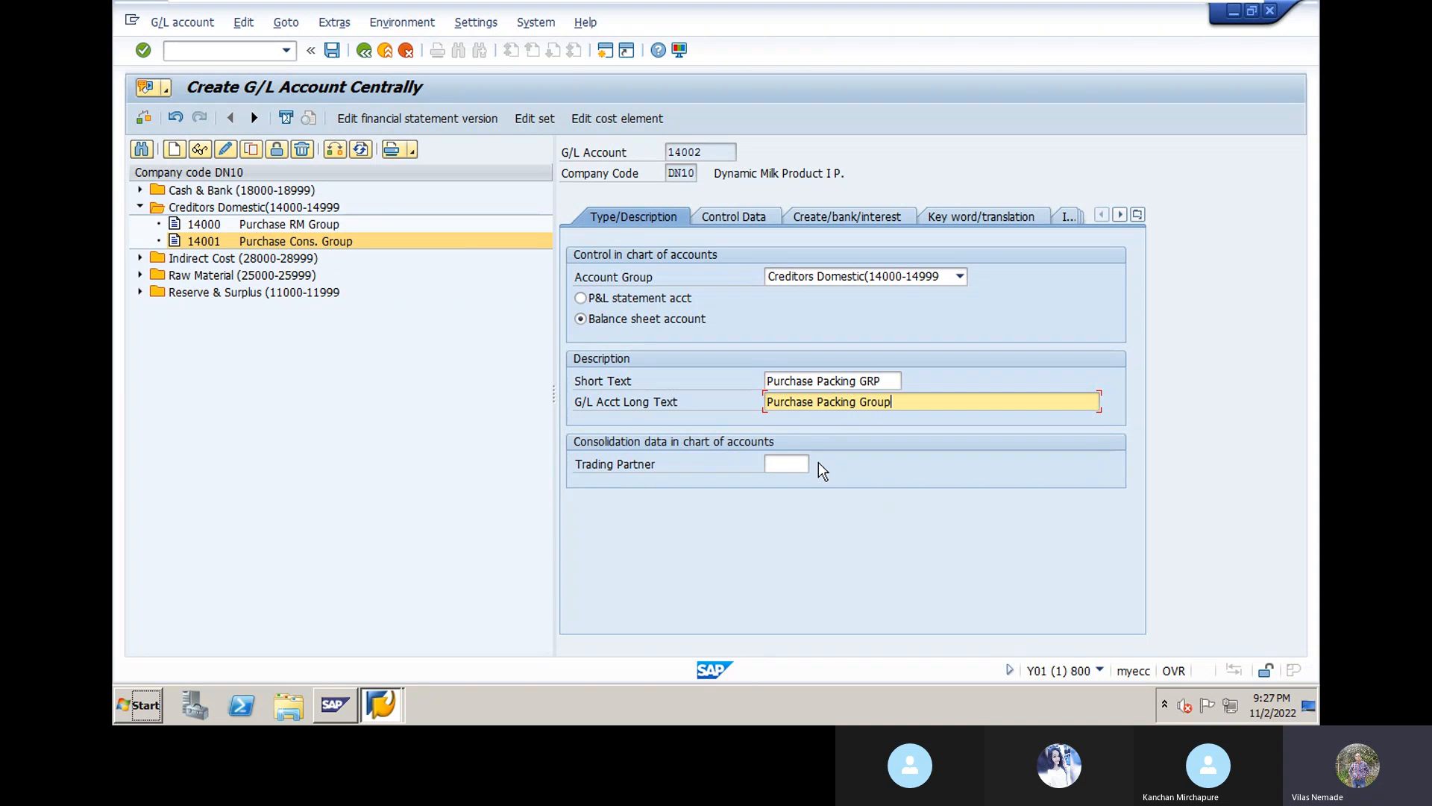
{"action": "left_click", "coordinate": [790, 464]}
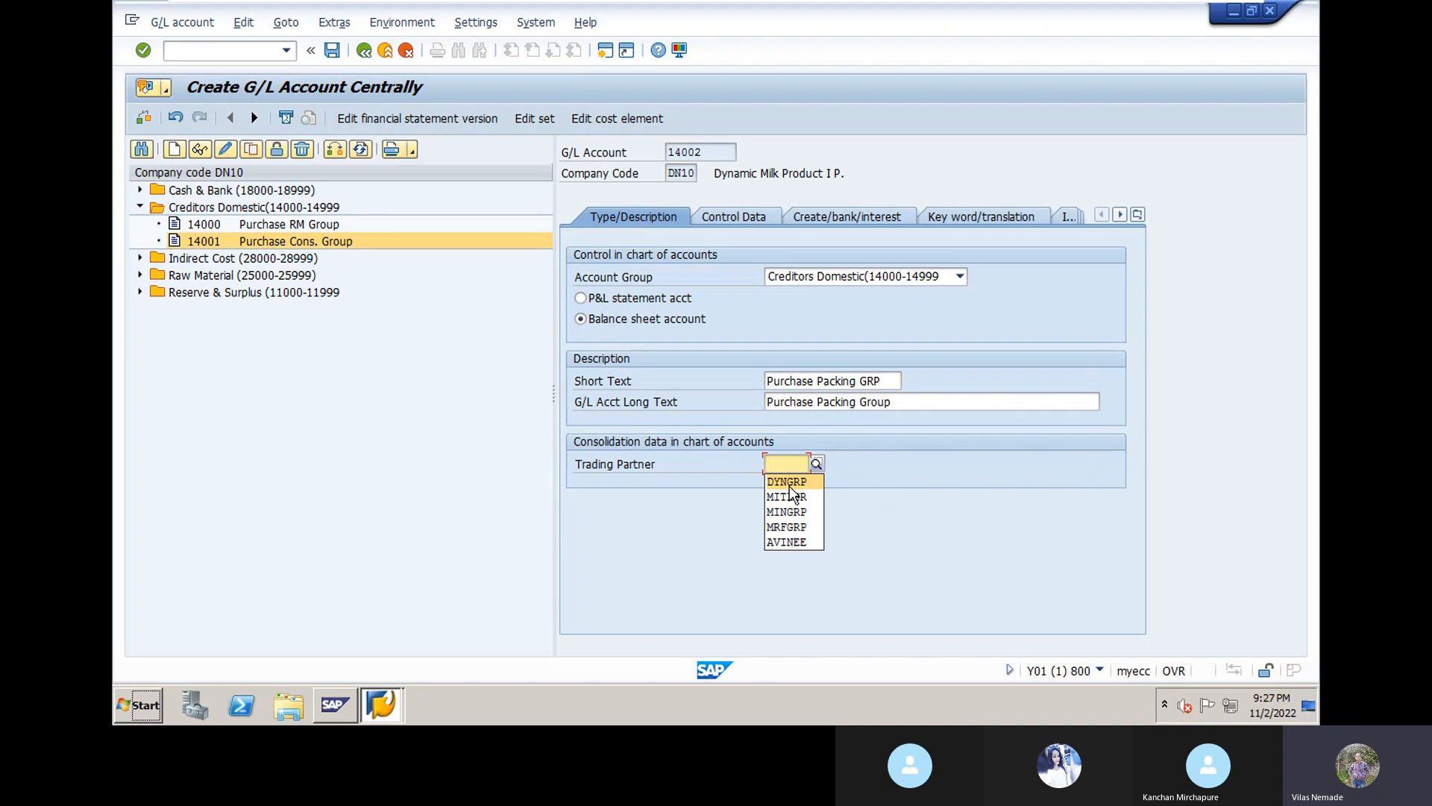
{"action": "left_click", "coordinate": [790, 485]}
{"action": "key", "text": "Return"}
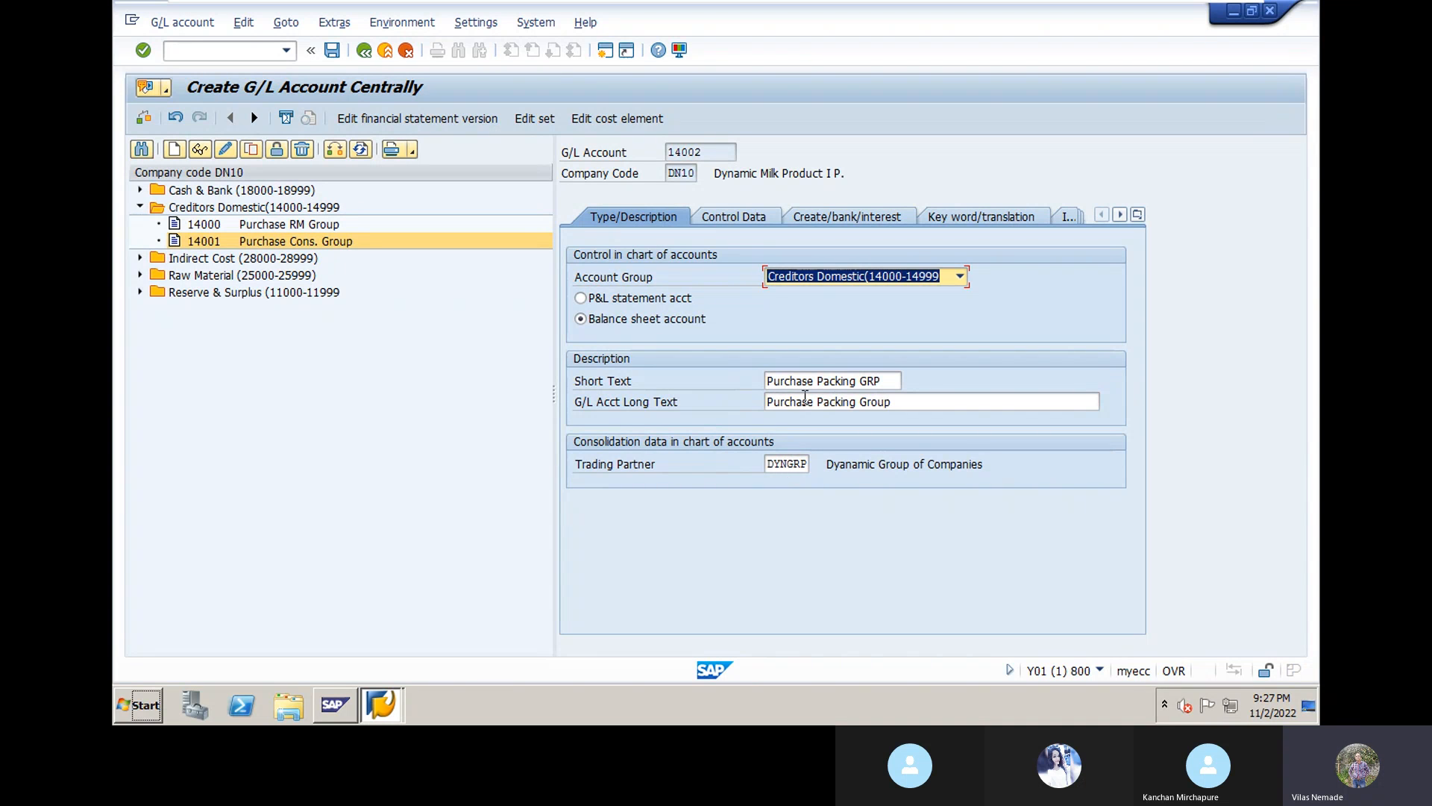
{"action": "left_click", "coordinate": [749, 218]}
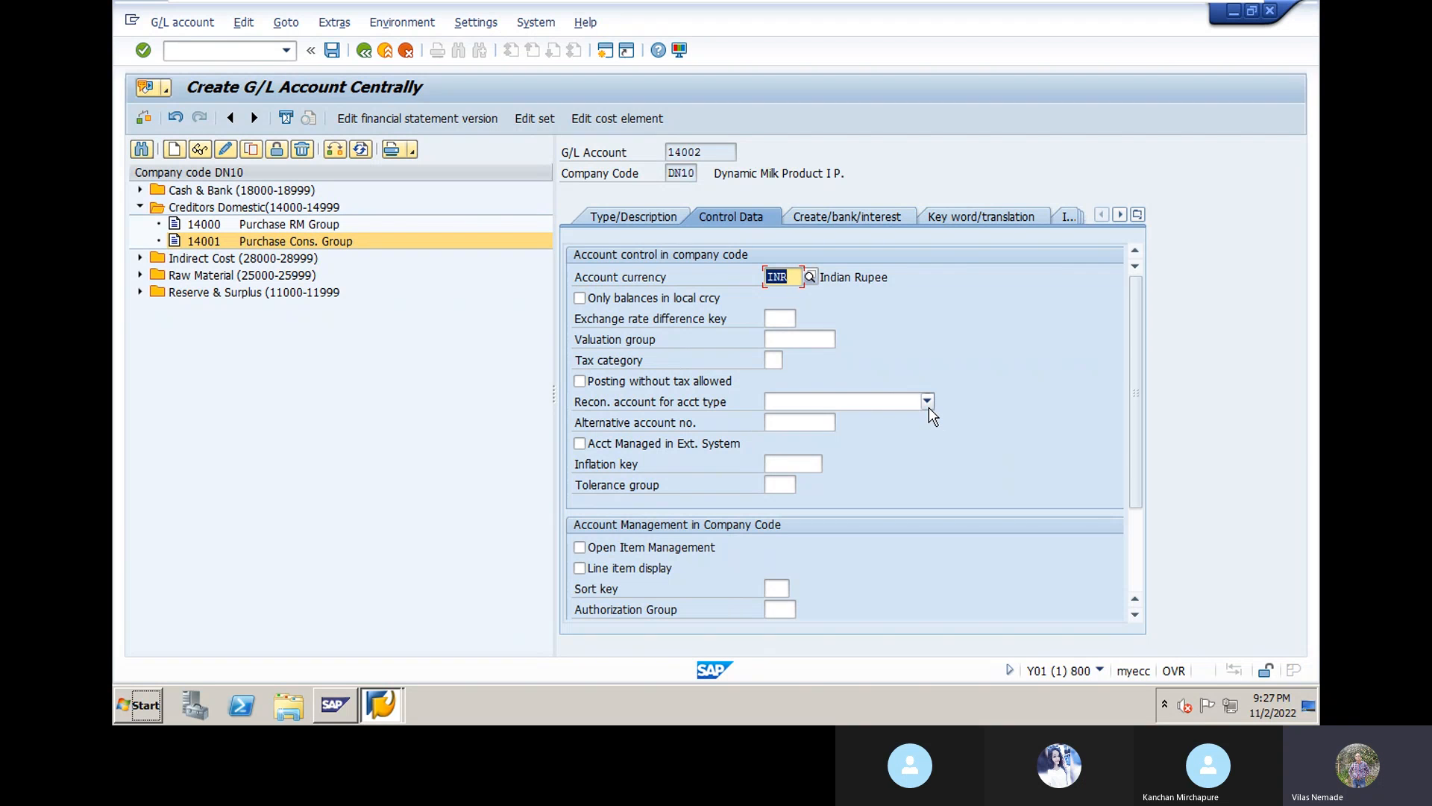
Step: Make 14002 a Vendors reconciliation account with line item display and sort key 001
{"action": "left_click", "coordinate": [927, 401]}
{"action": "left_click", "coordinate": [880, 450]}
{"action": "left_click", "coordinate": [596, 570]}
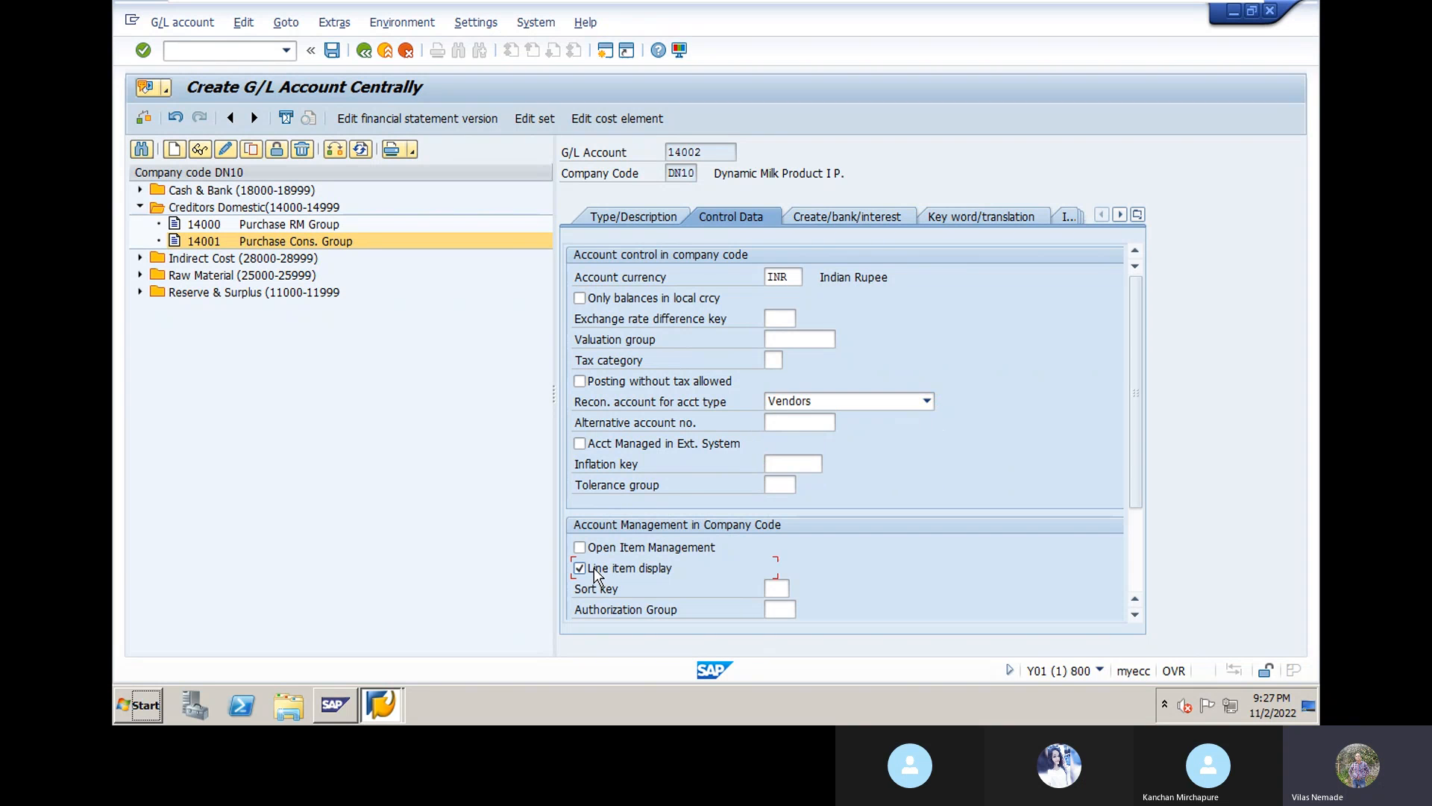
{"action": "left_click", "coordinate": [778, 589]}
{"action": "left_click", "coordinate": [782, 607]}
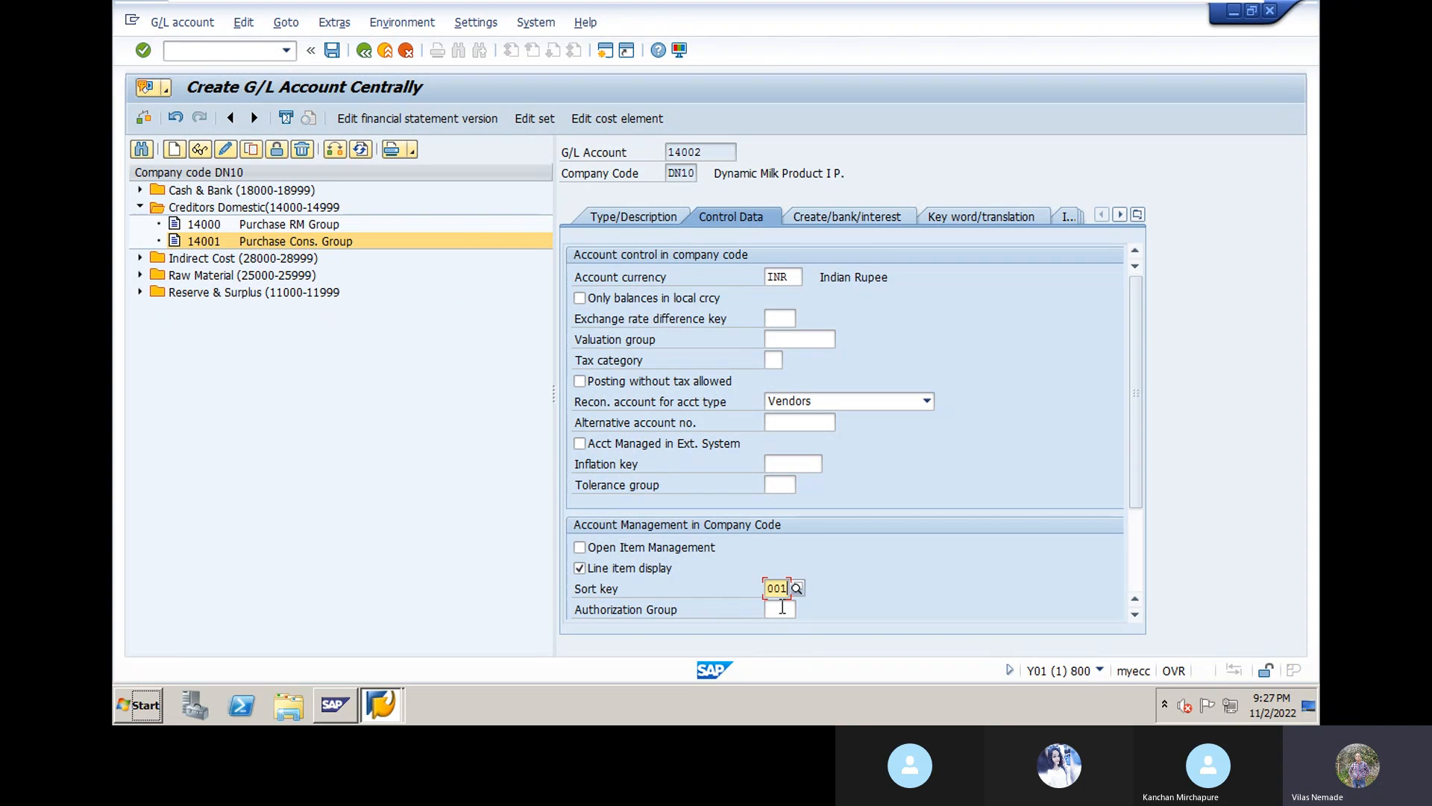
{"action": "key", "text": "Return"}
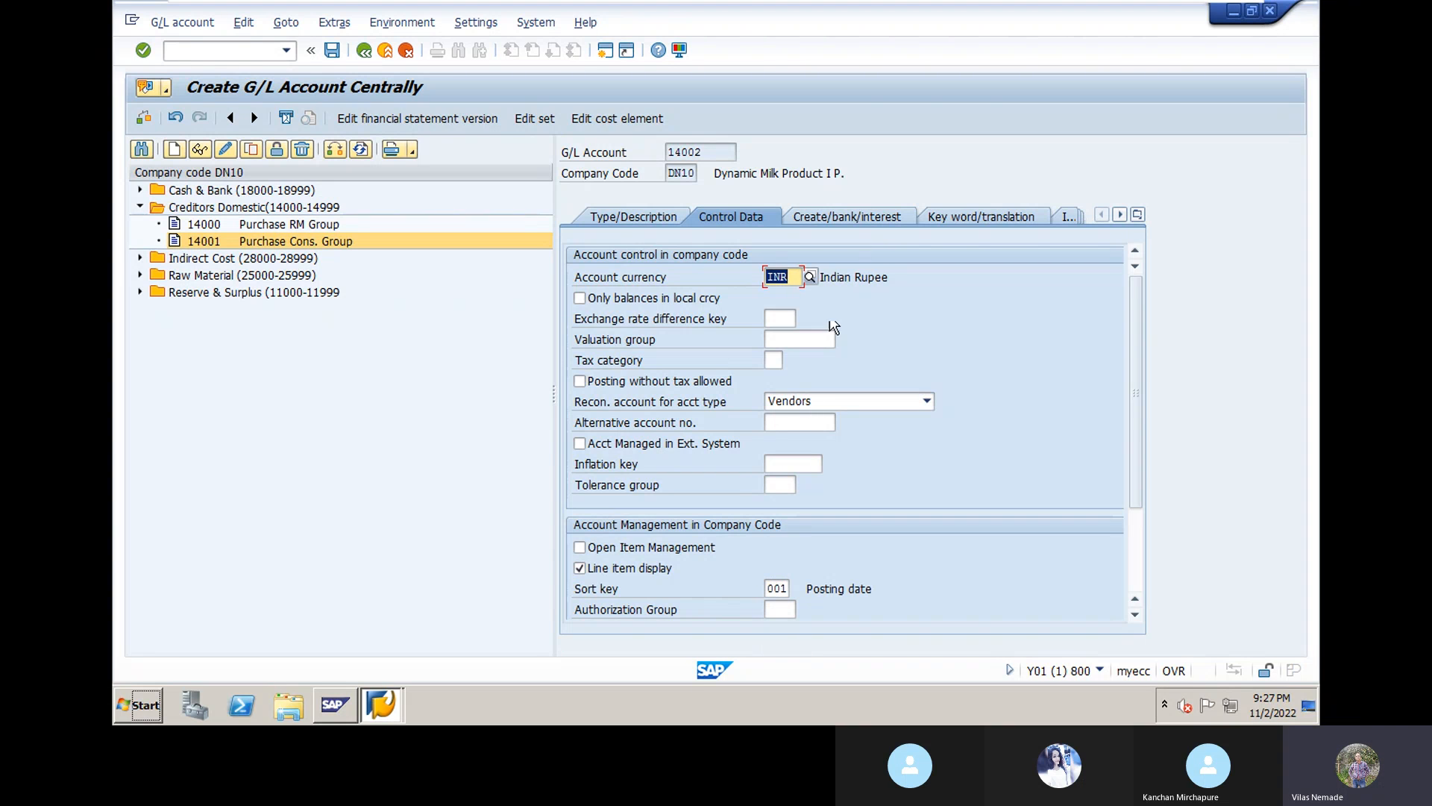
Step: Set field status group G067 and save account 14002
{"action": "left_click", "coordinate": [862, 223]}
{"action": "type", "text": "g"}
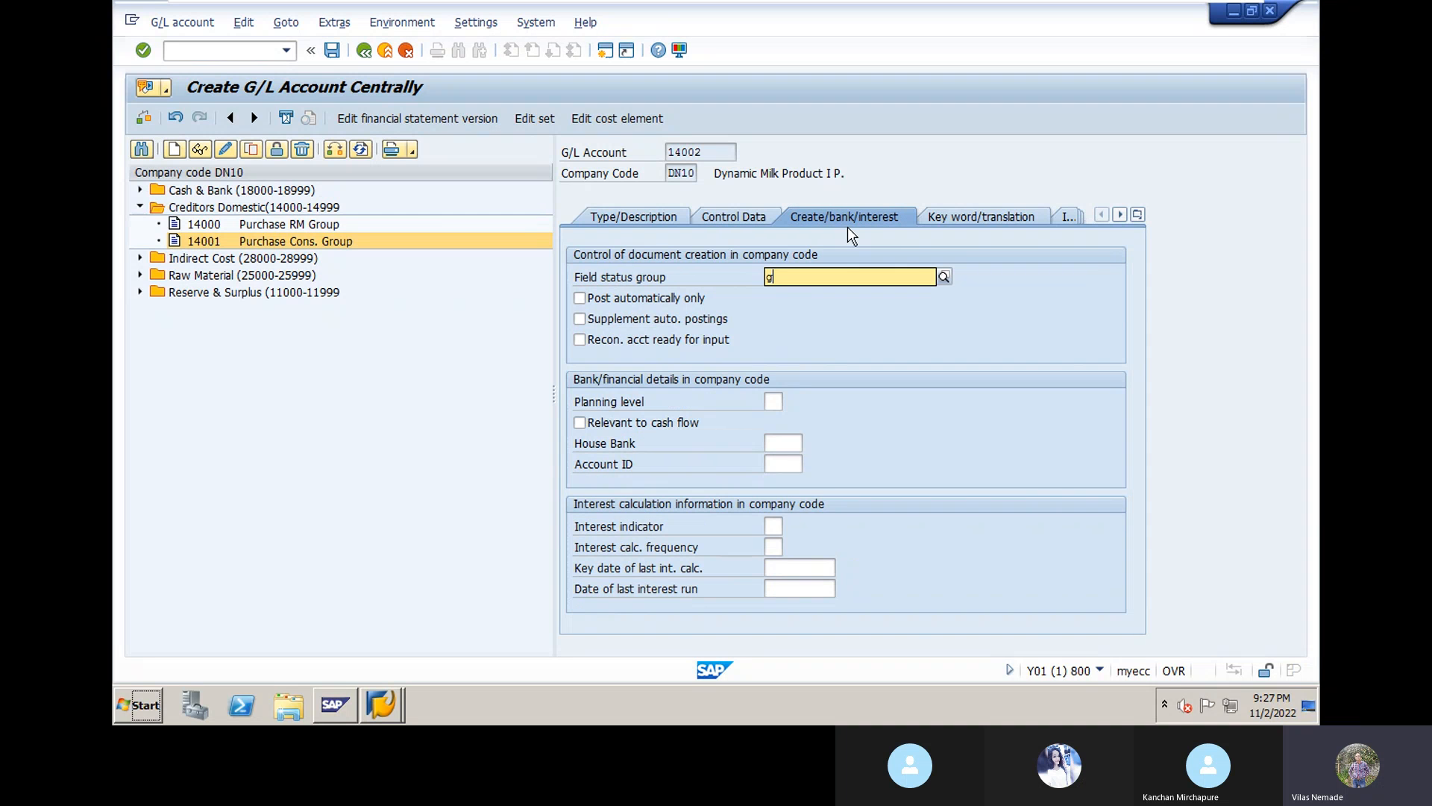
{"action": "type", "text": "067"}
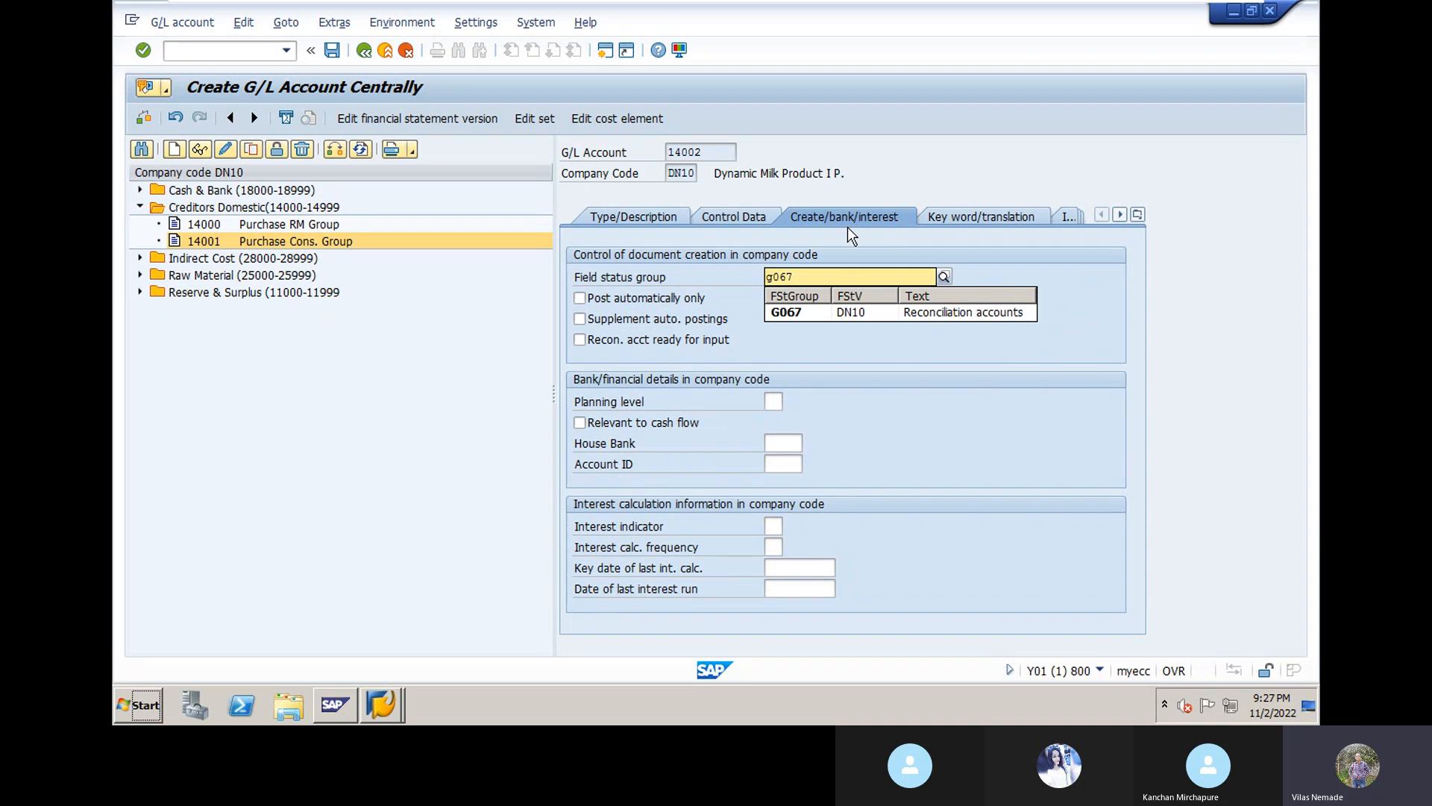
{"action": "left_click", "coordinate": [801, 316]}
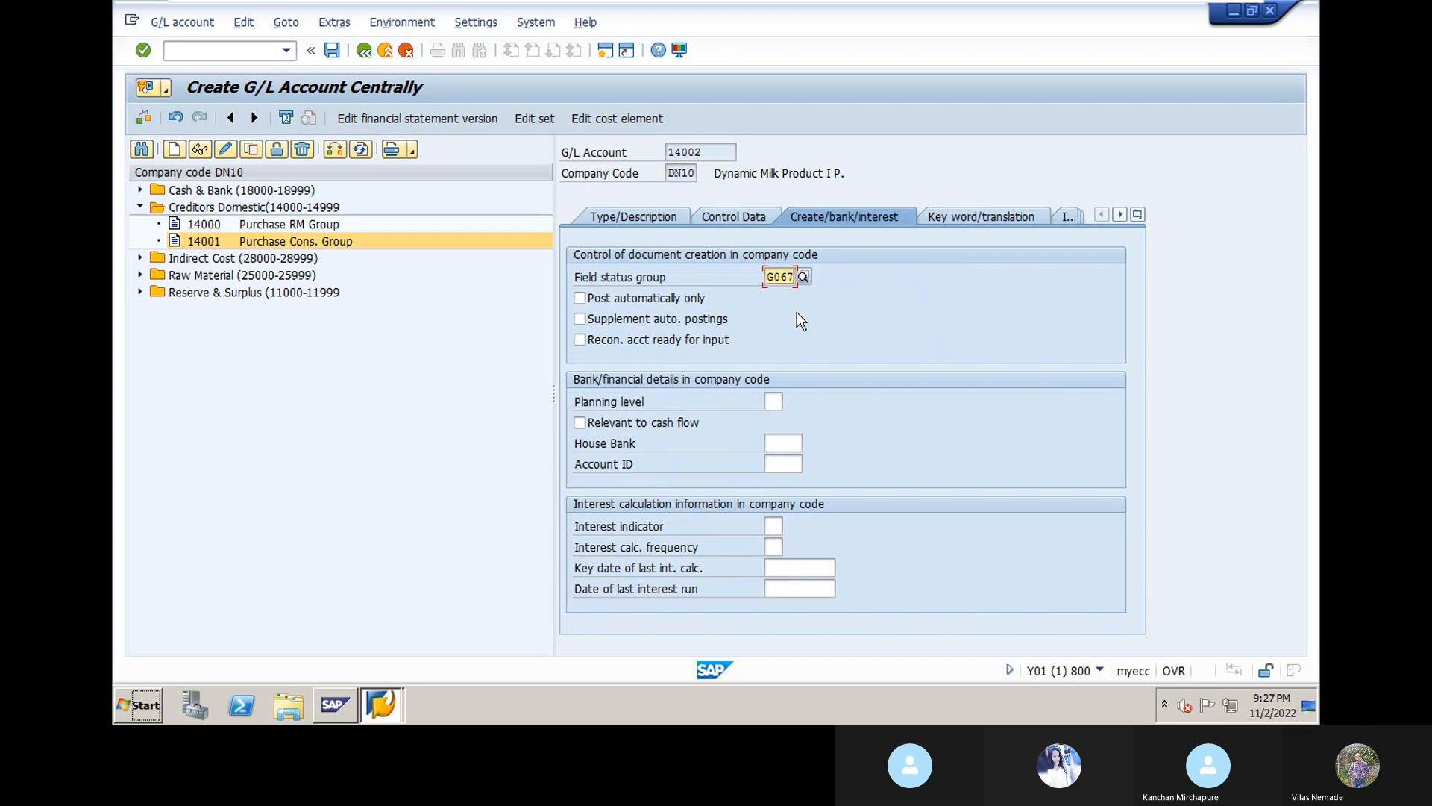
{"action": "key", "text": "Return"}
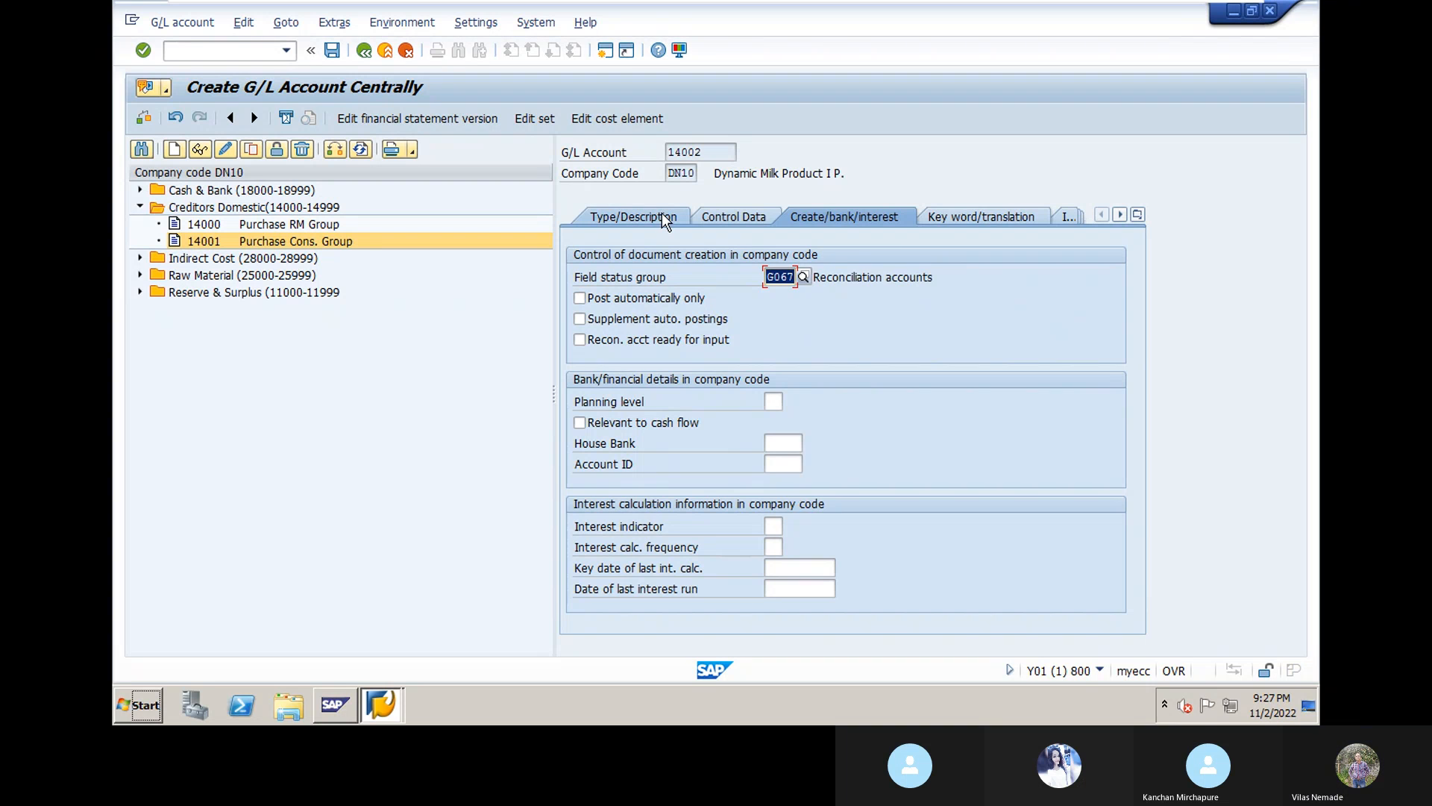
{"action": "left_click", "coordinate": [332, 50]}
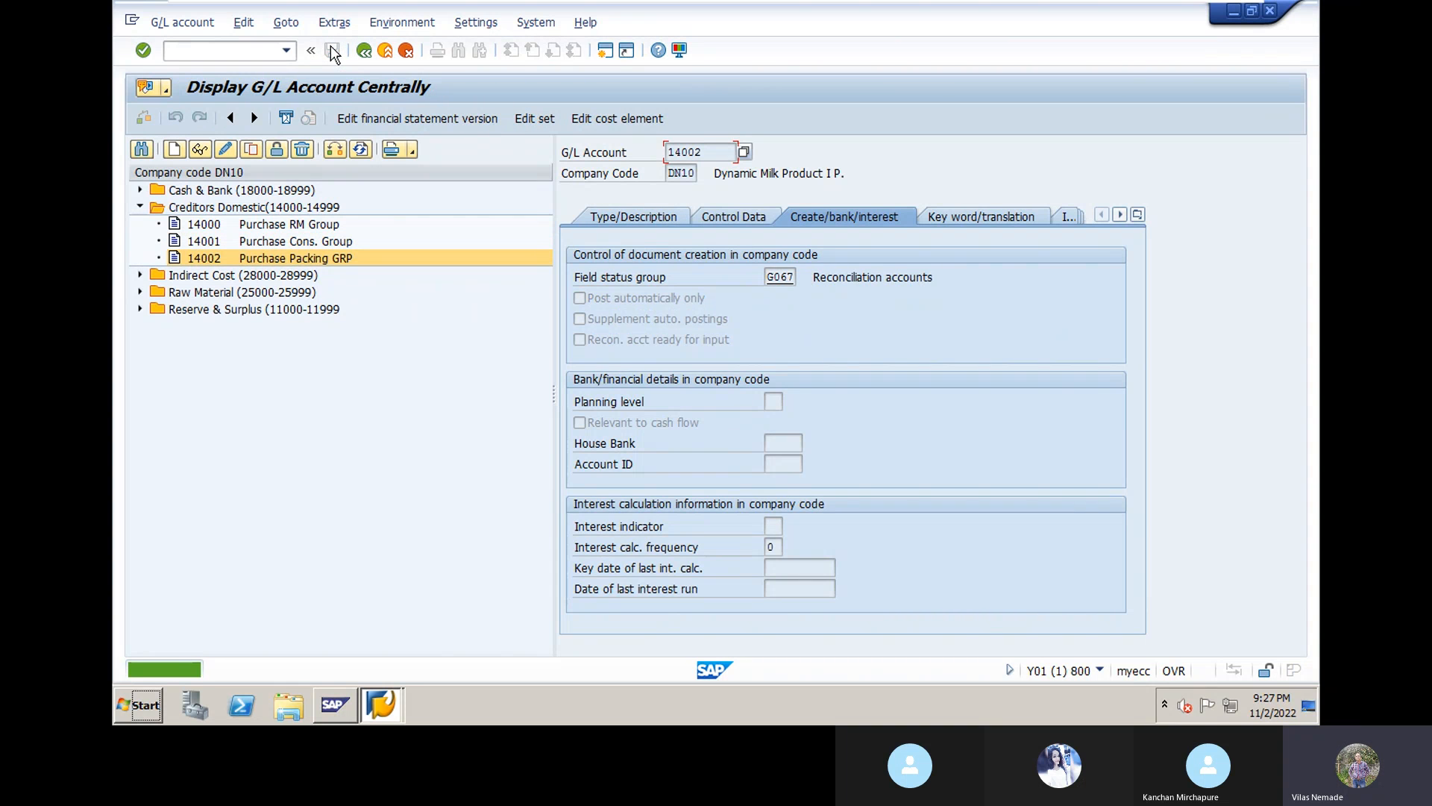
Step: Create G/L account 14003 as a Creditors Domestic balance sheet account
{"action": "left_click", "coordinate": [177, 159]}
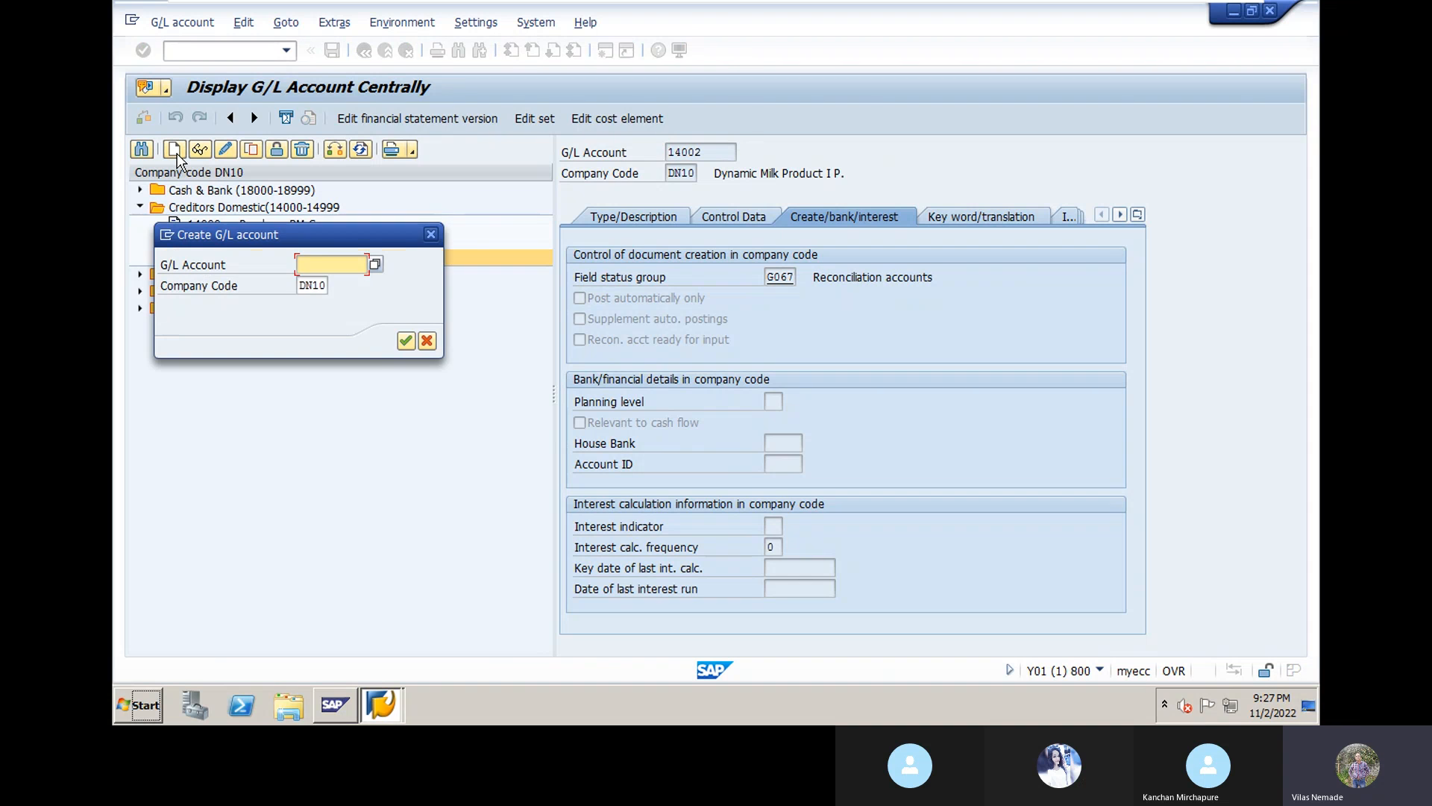
{"action": "type", "text": "1400"}
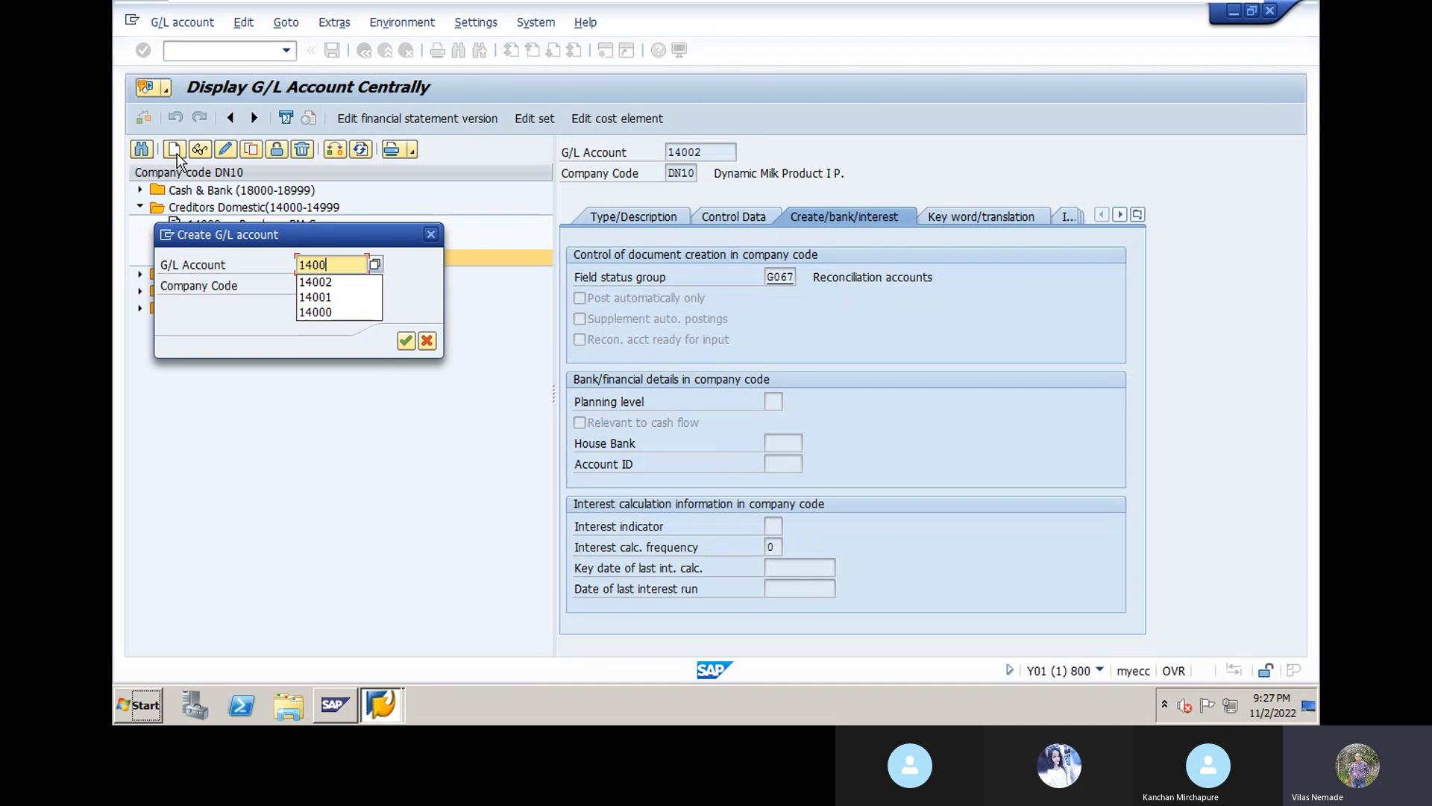
{"action": "type", "text": "3"}
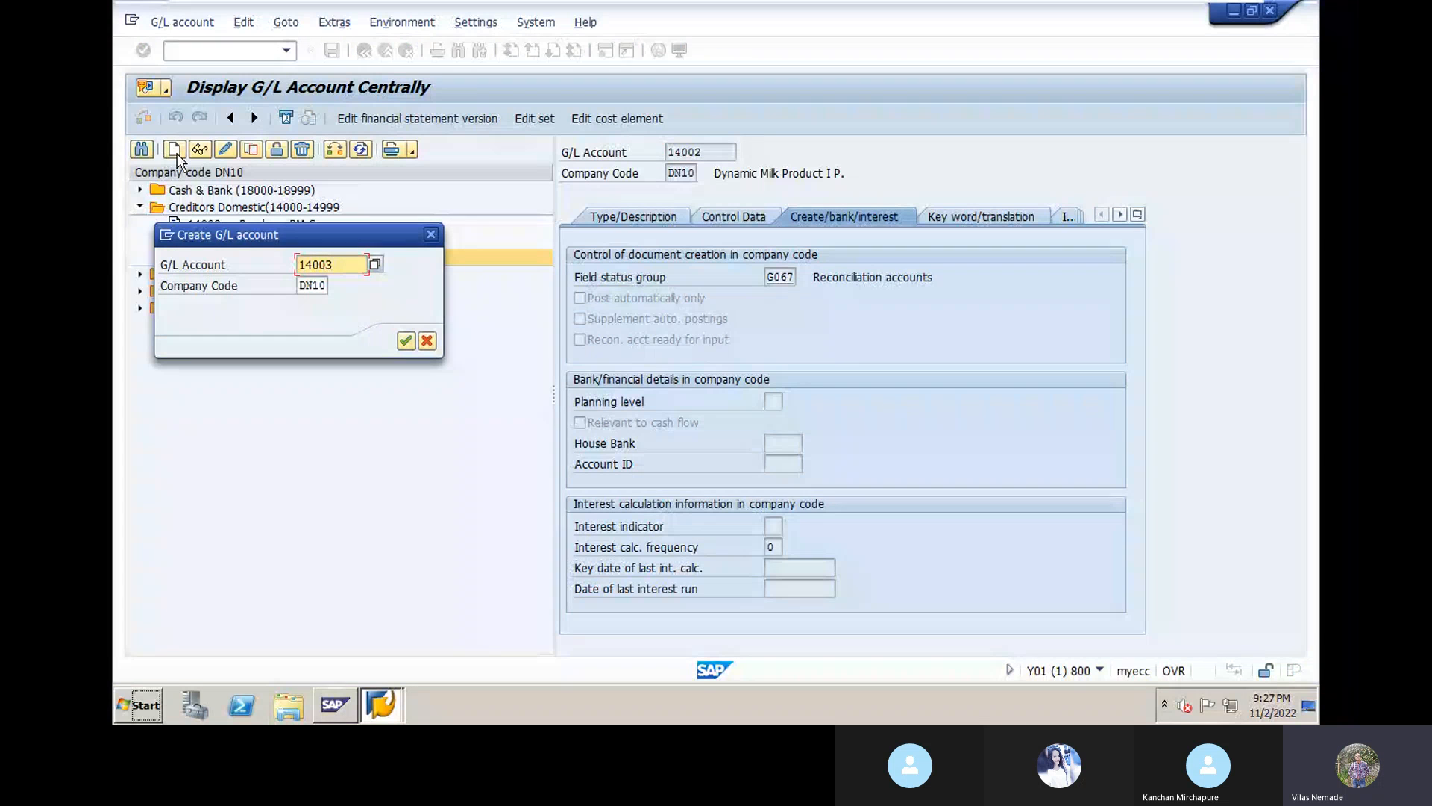
{"action": "left_click", "coordinate": [406, 342]}
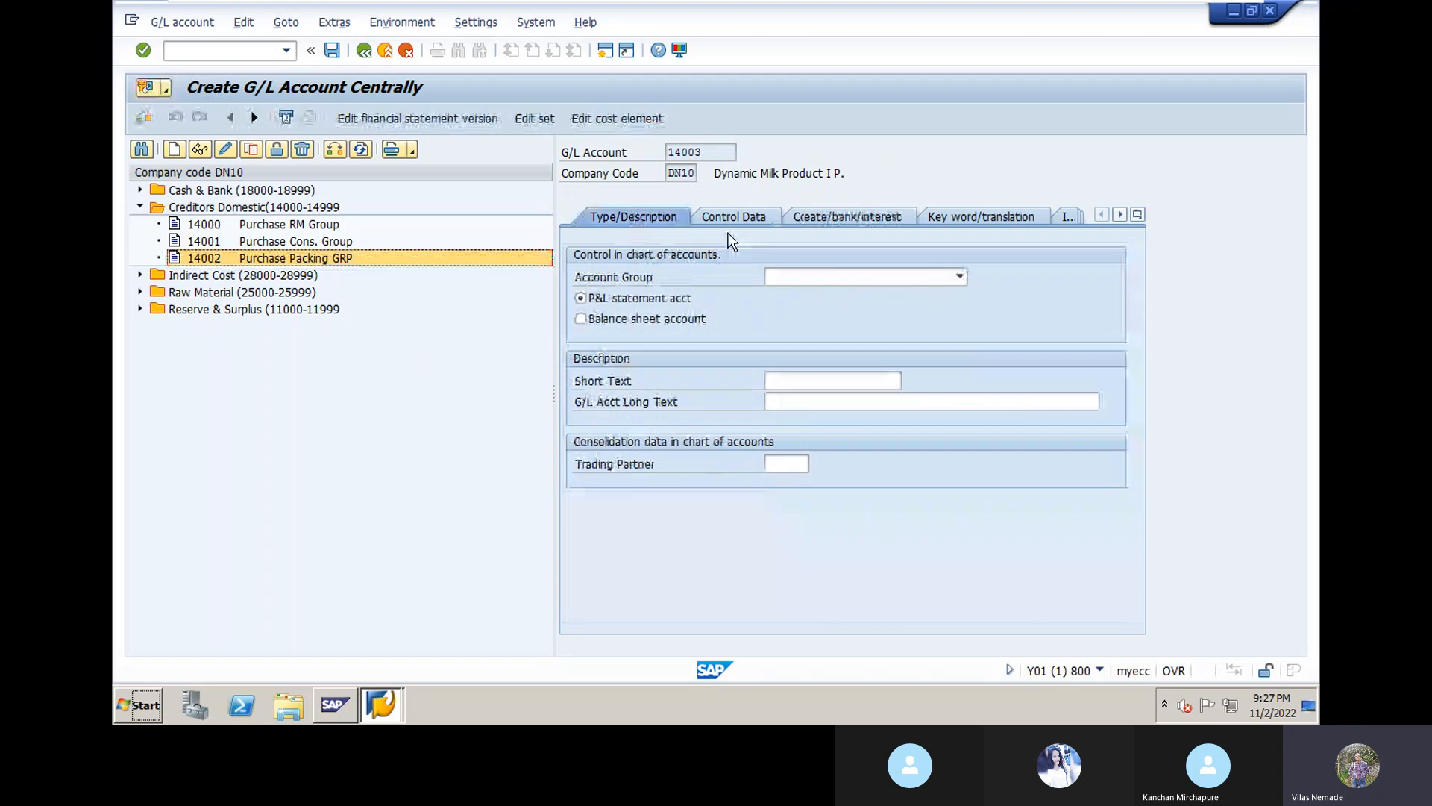
{"action": "left_click", "coordinate": [961, 277]}
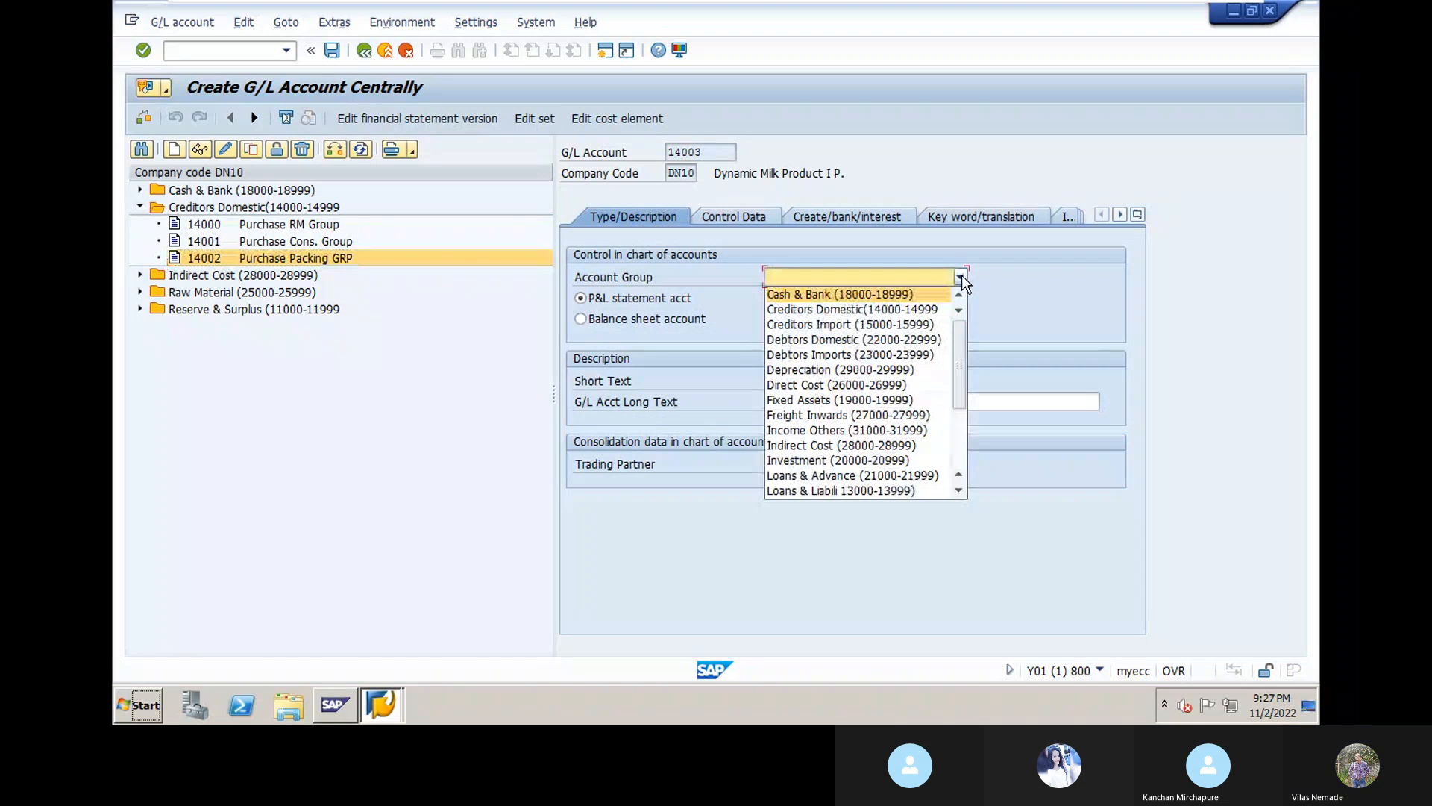
{"action": "left_click", "coordinate": [939, 311]}
{"action": "left_click", "coordinate": [581, 320]}
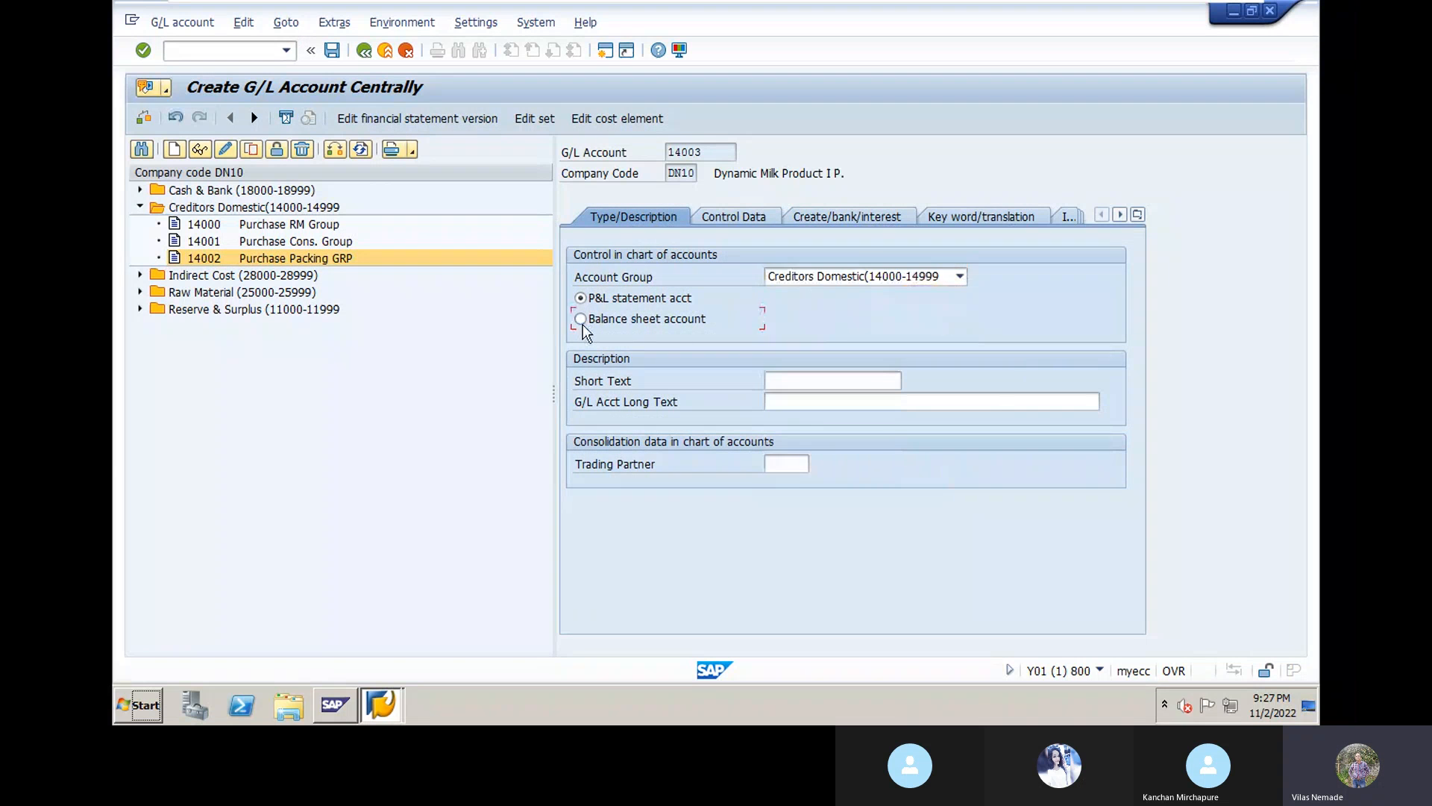
Step: Enter texts 'Purchase Cap. Group' and 'Purchase Capital Group' with trading partner DYNGRP
{"action": "left_click", "coordinate": [782, 380]}
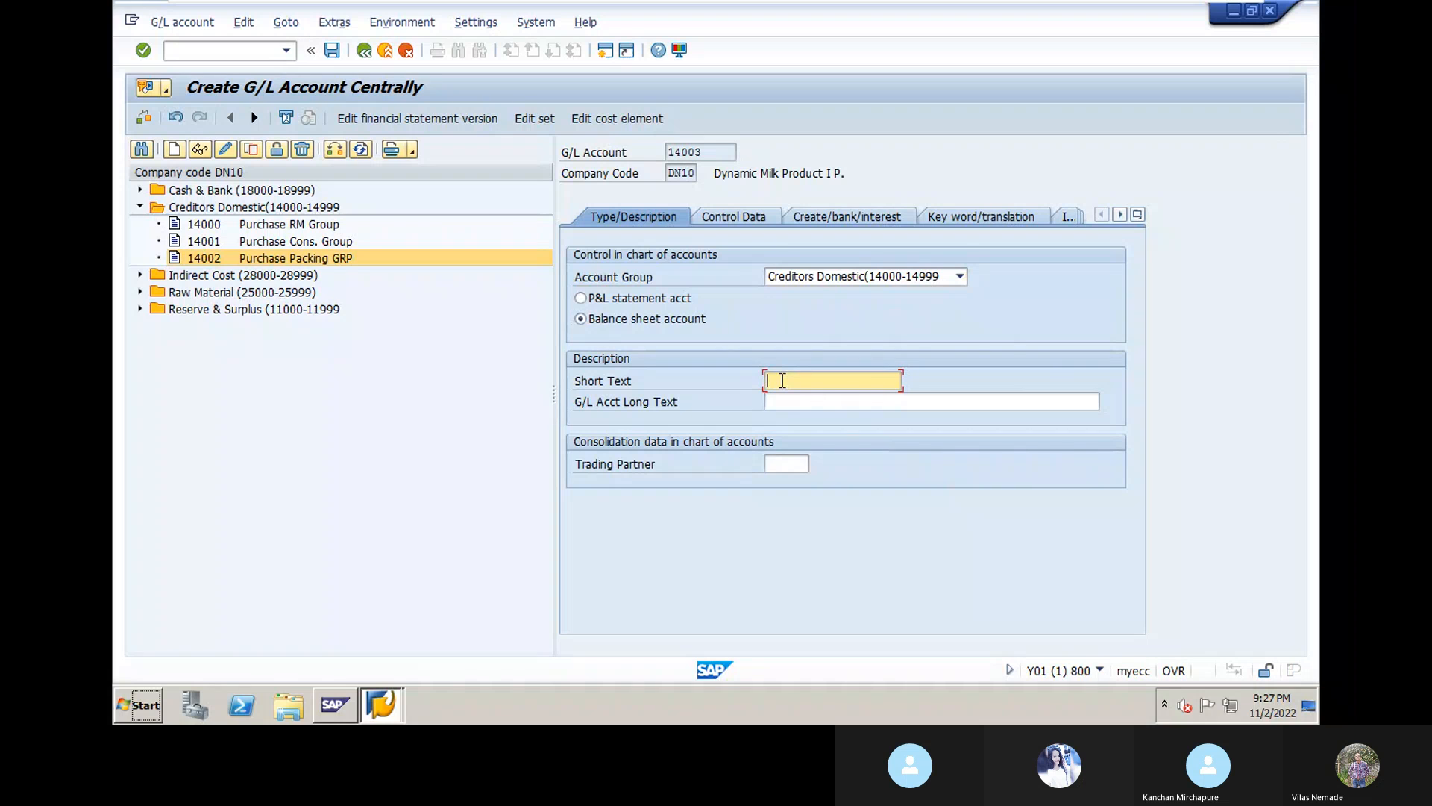
{"action": "type", "text": "P"}
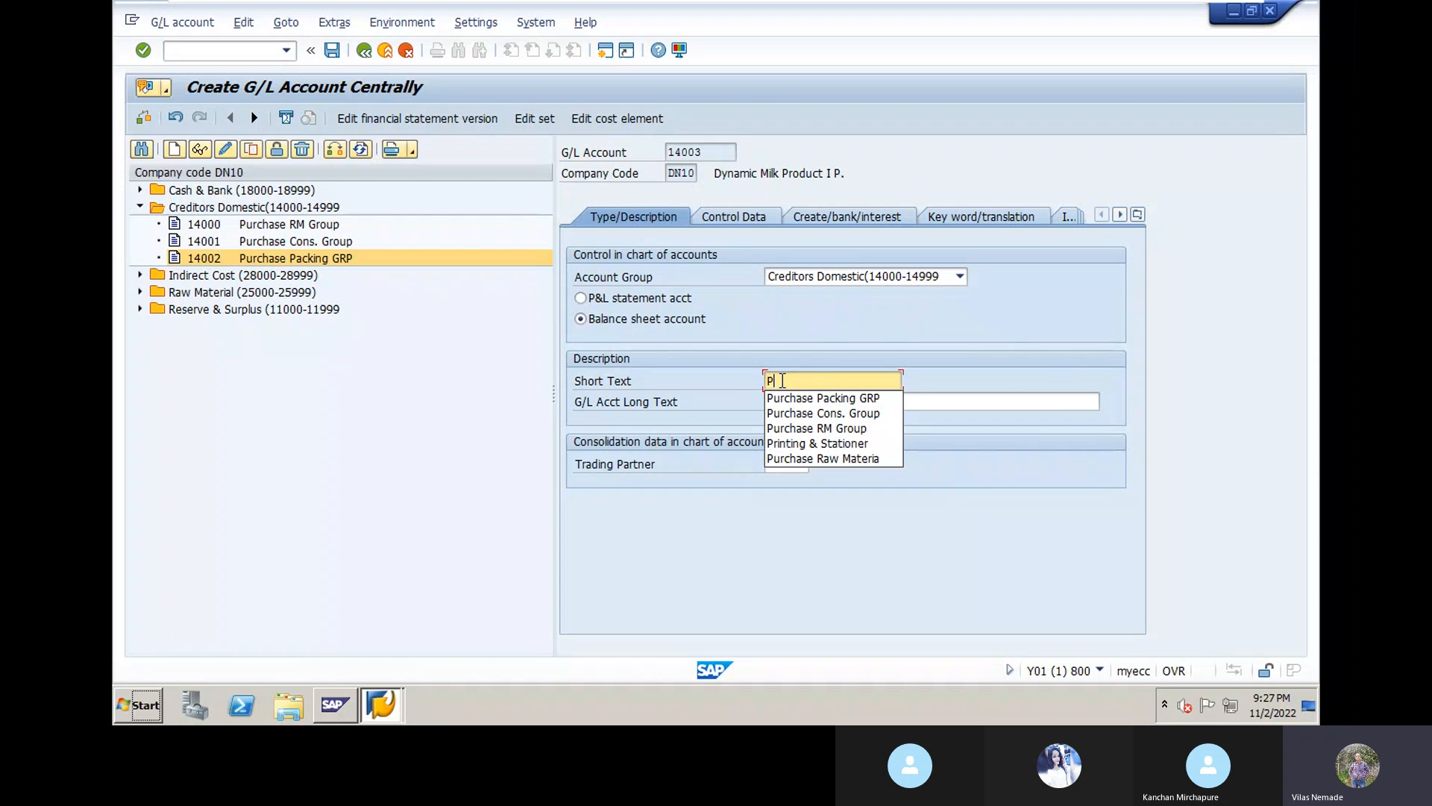
{"action": "type", "text": "urchase C"}
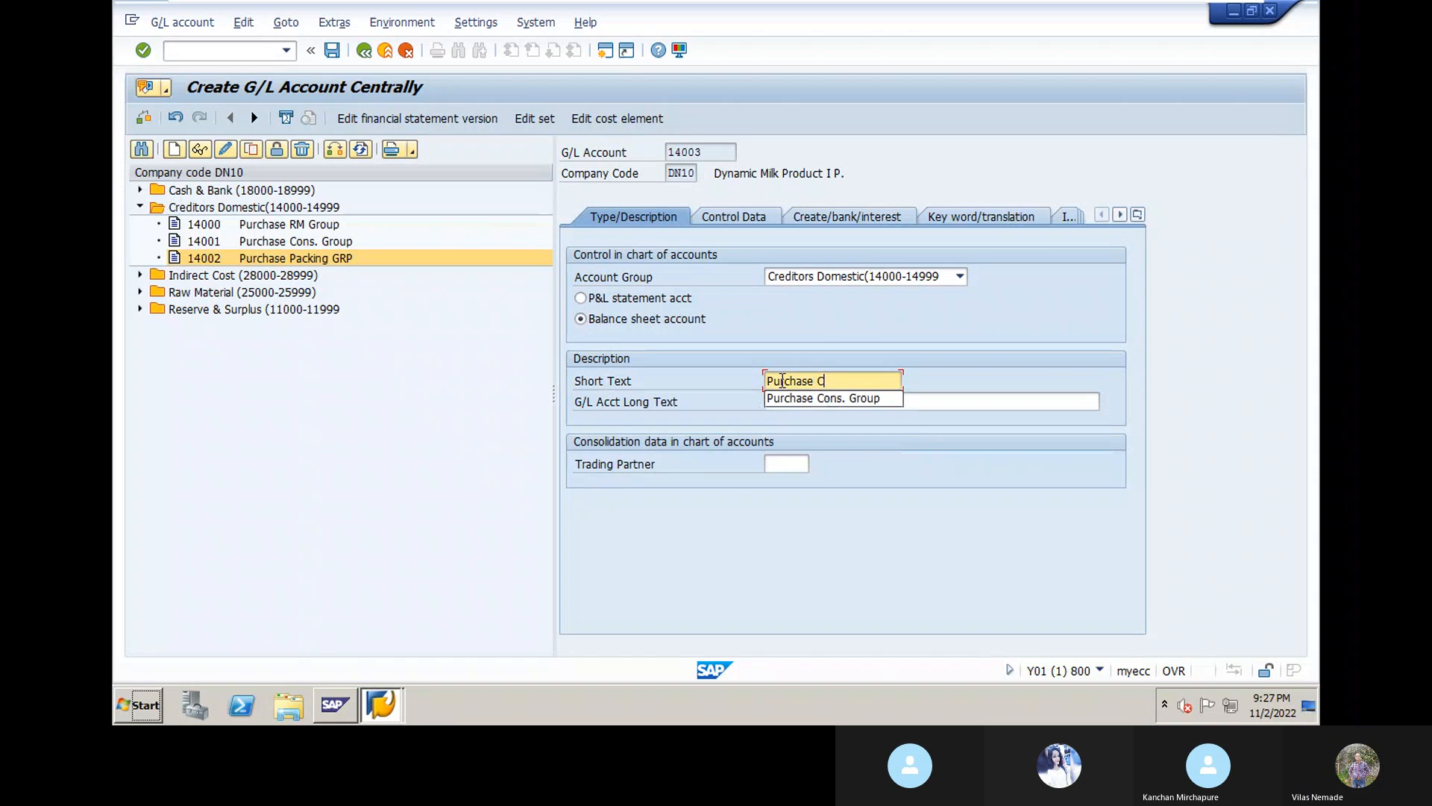
{"action": "type", "text": "ap. Group"}
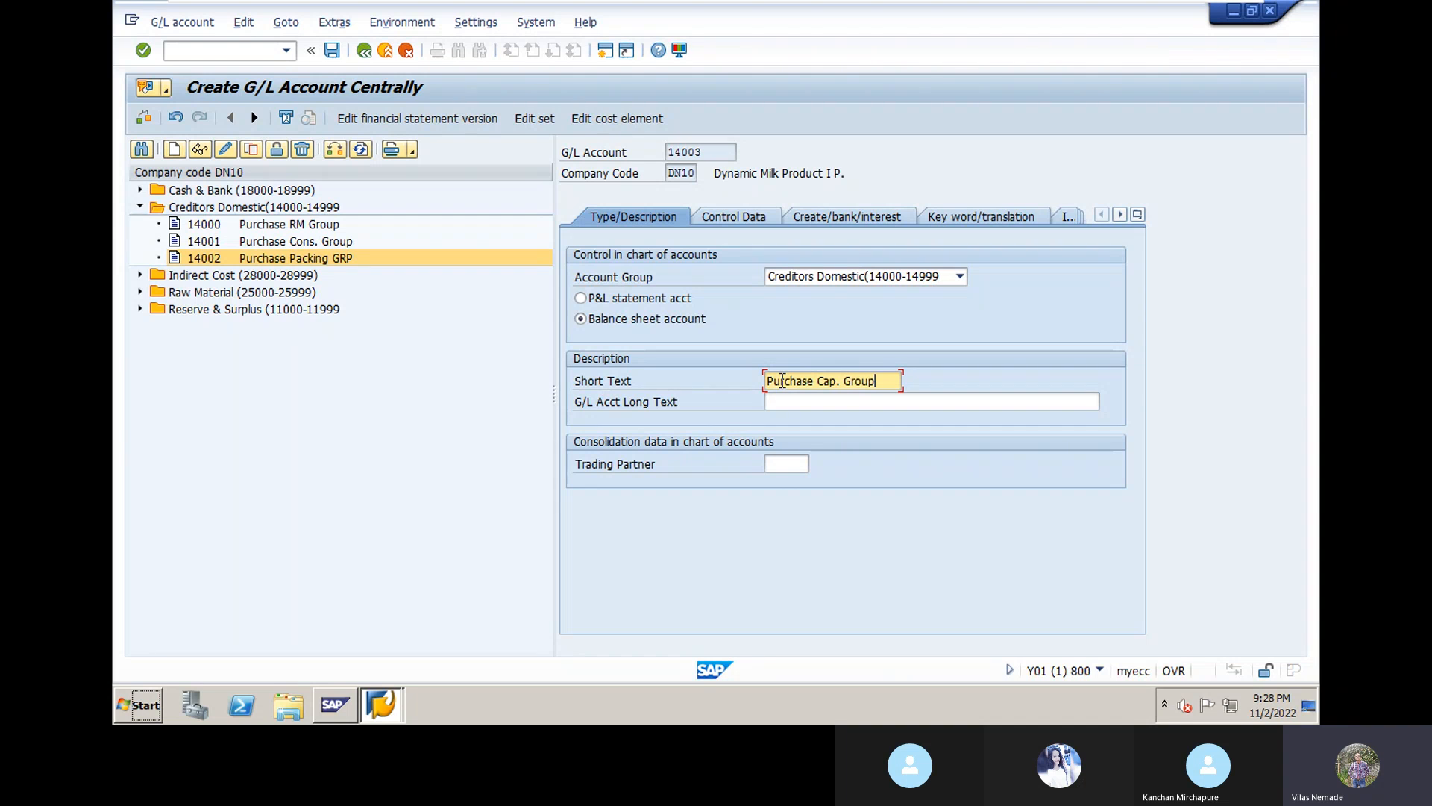
{"action": "left_click", "coordinate": [801, 402]}
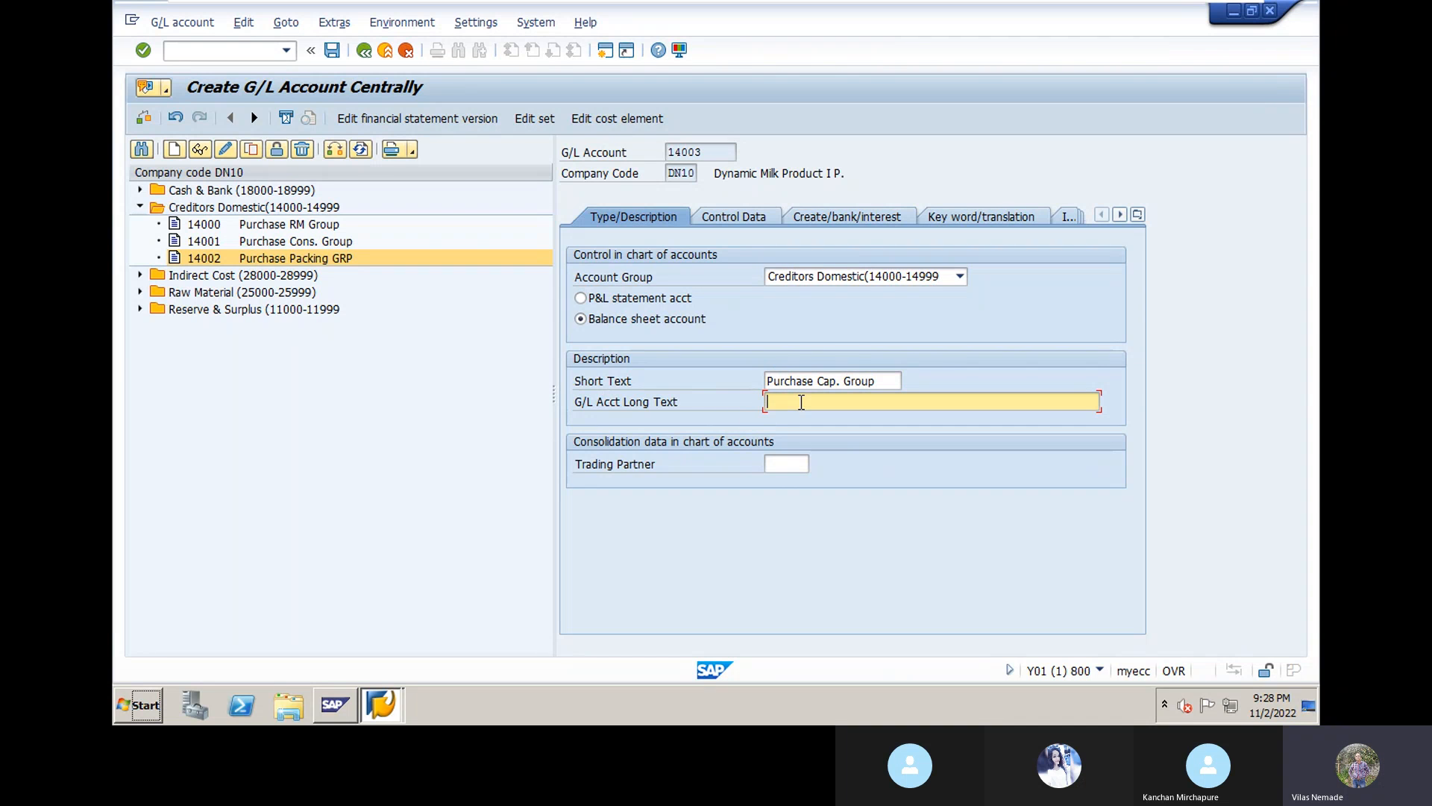
{"action": "type", "text": "Purcha"}
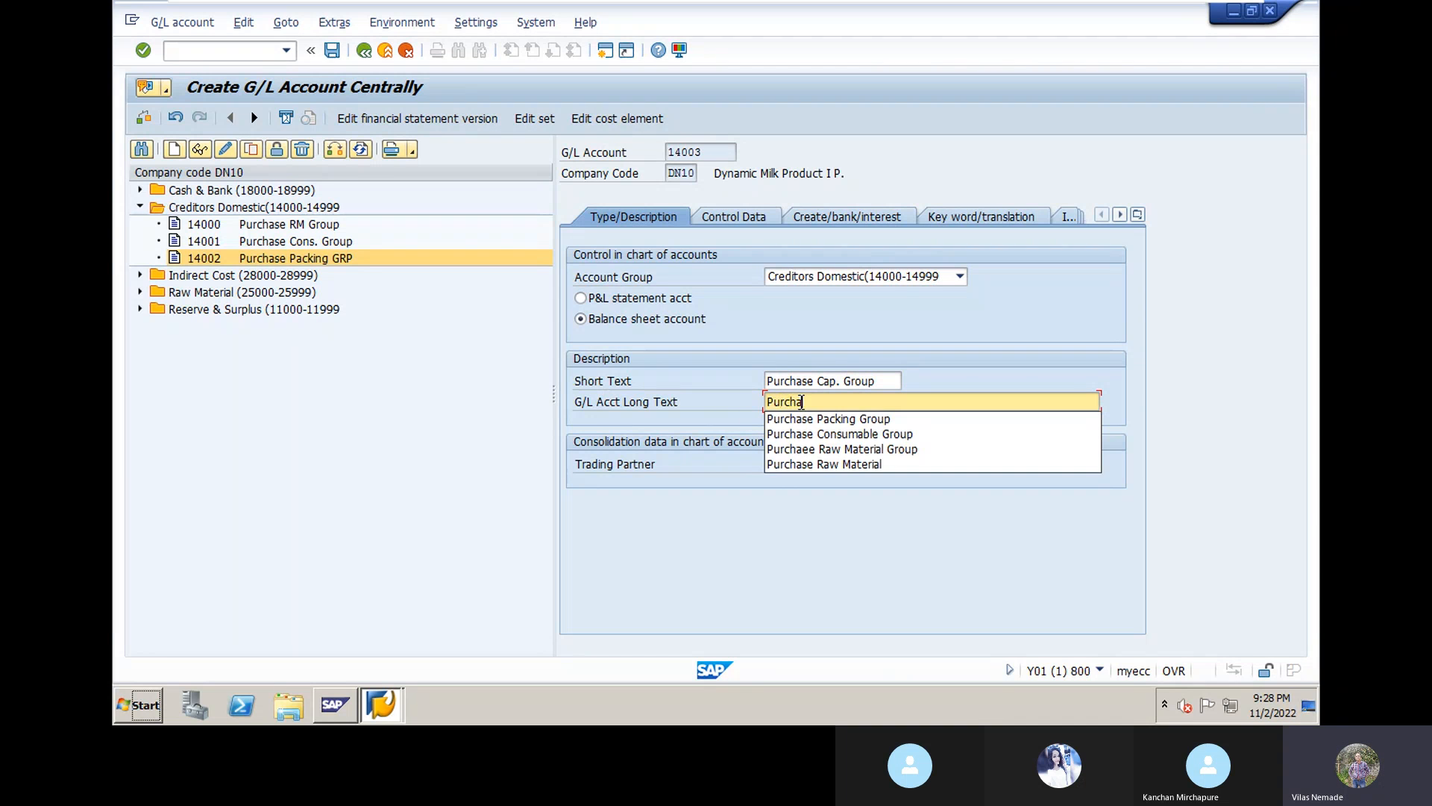
{"action": "type", "text": "se Capit"}
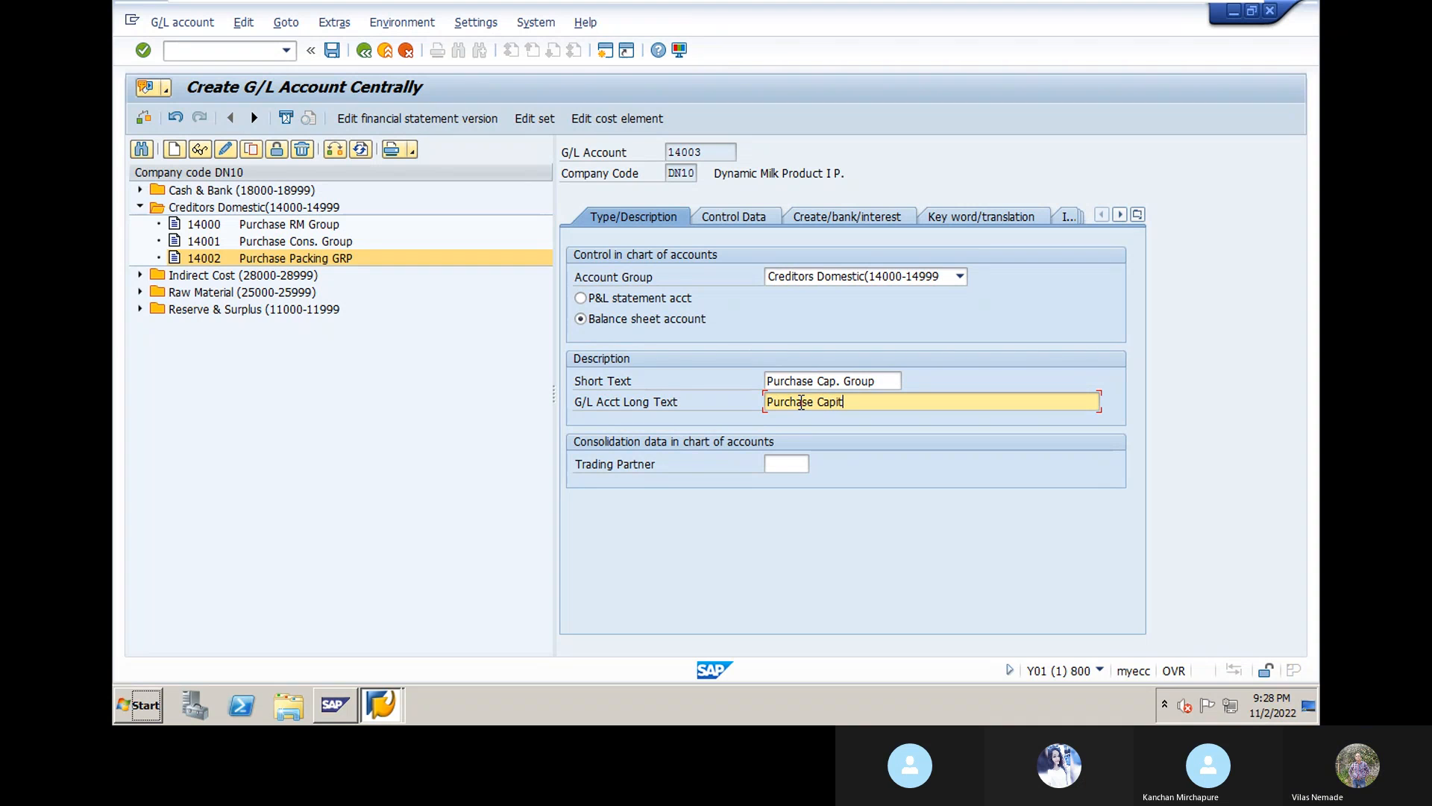
{"action": "type", "text": "al Group"}
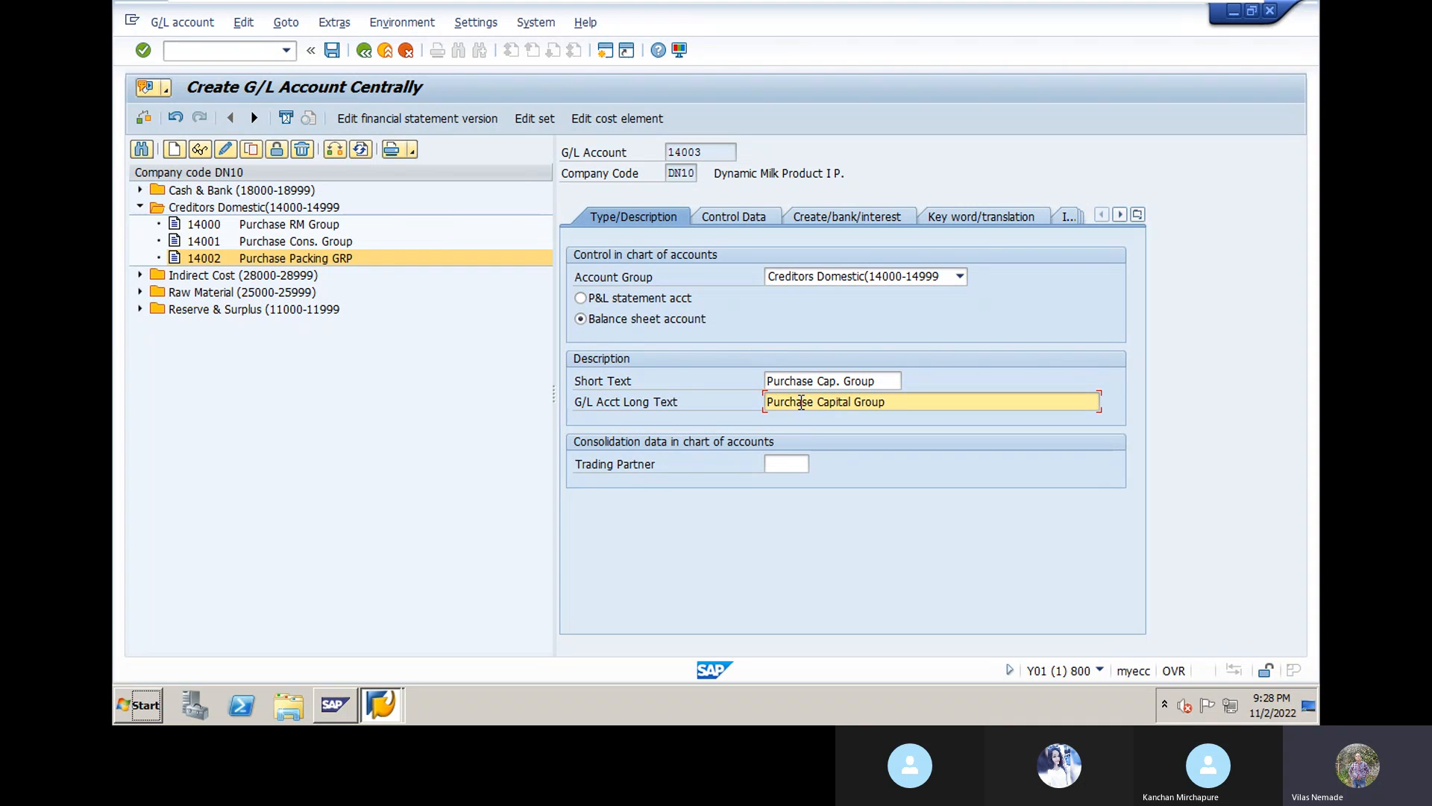
{"action": "left_click", "coordinate": [786, 464]}
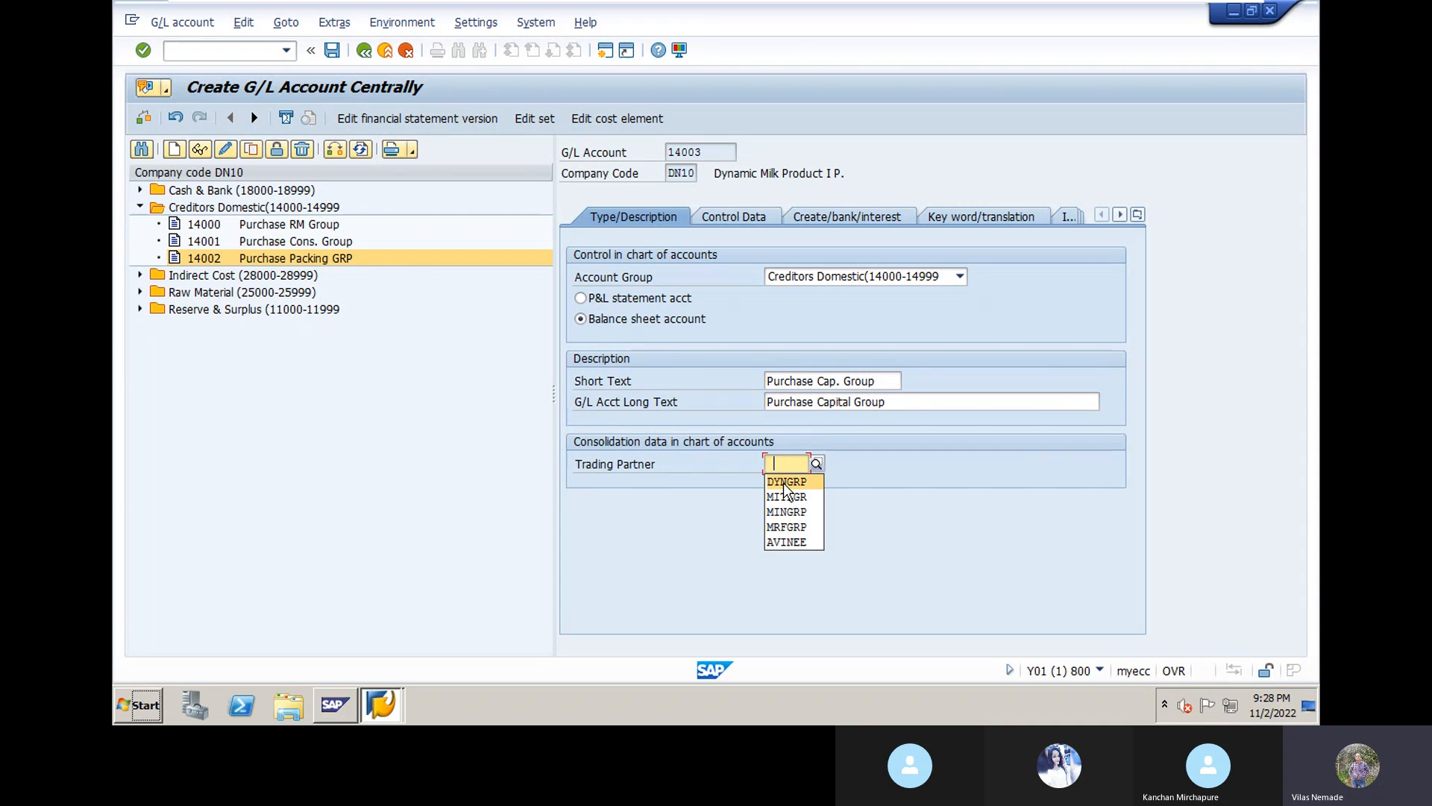
{"action": "left_click", "coordinate": [785, 482]}
{"action": "key", "text": "Return"}
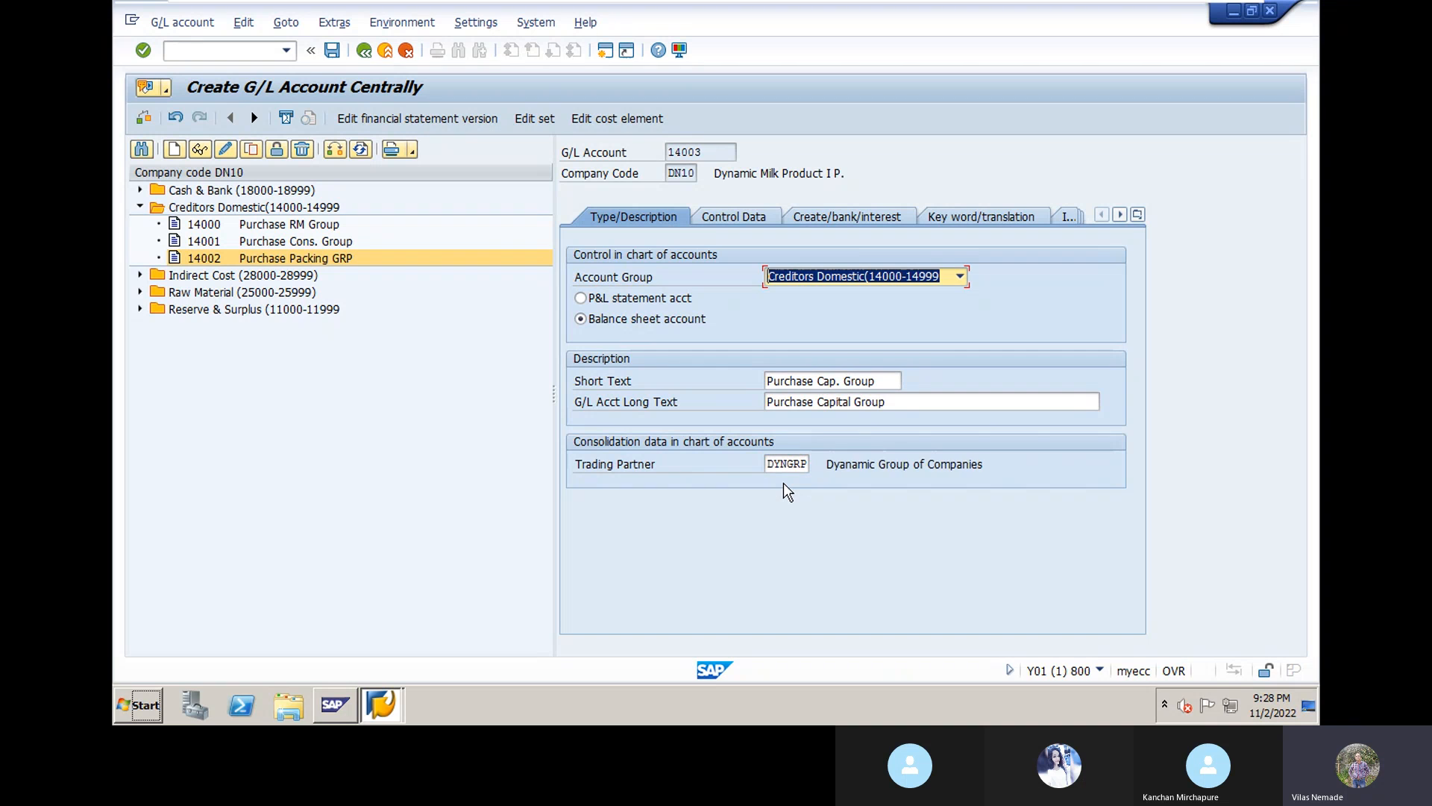
{"action": "left_click", "coordinate": [737, 217]}
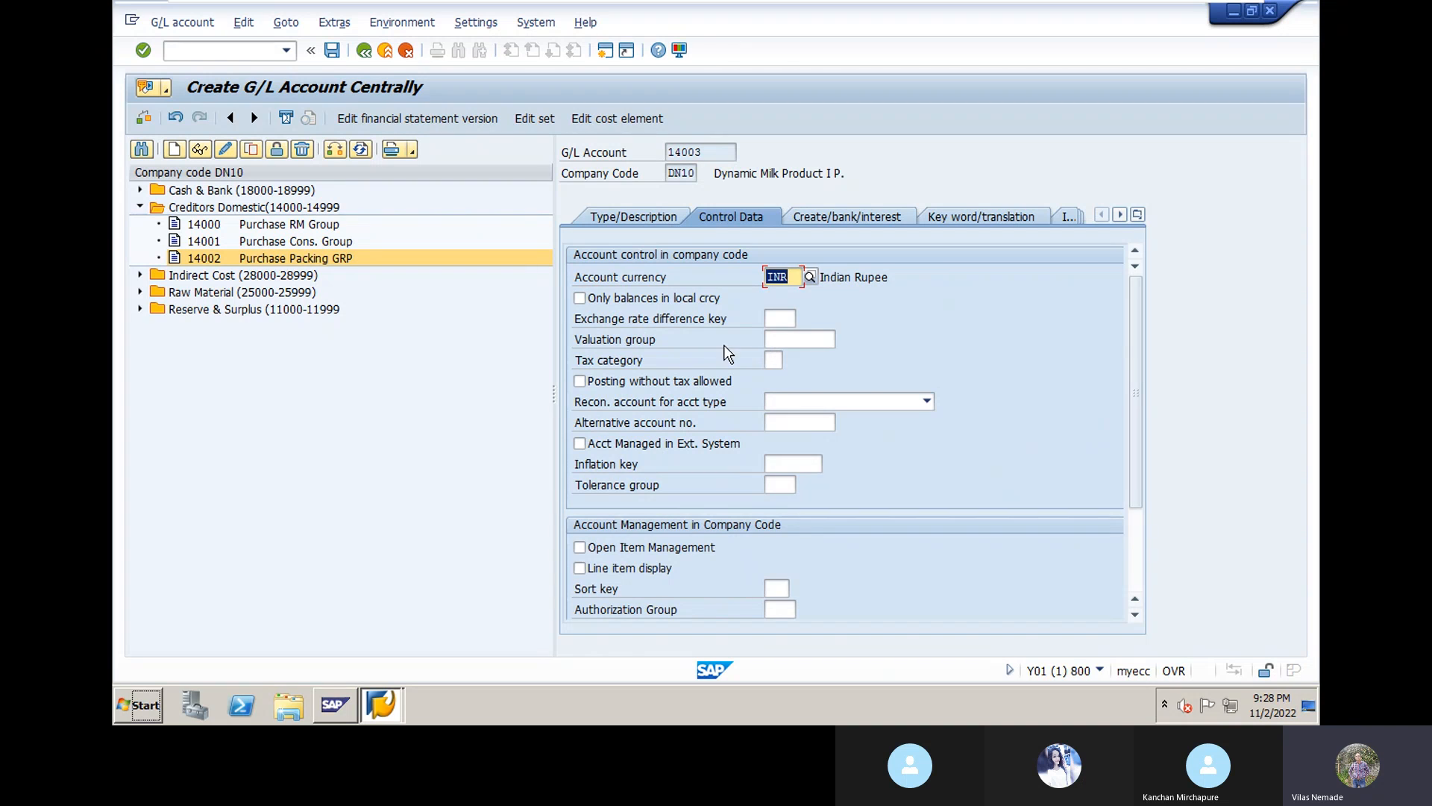
Step: Make 14003 a Vendors reconciliation account with line item display and sort key 001
{"action": "left_click", "coordinate": [928, 407]}
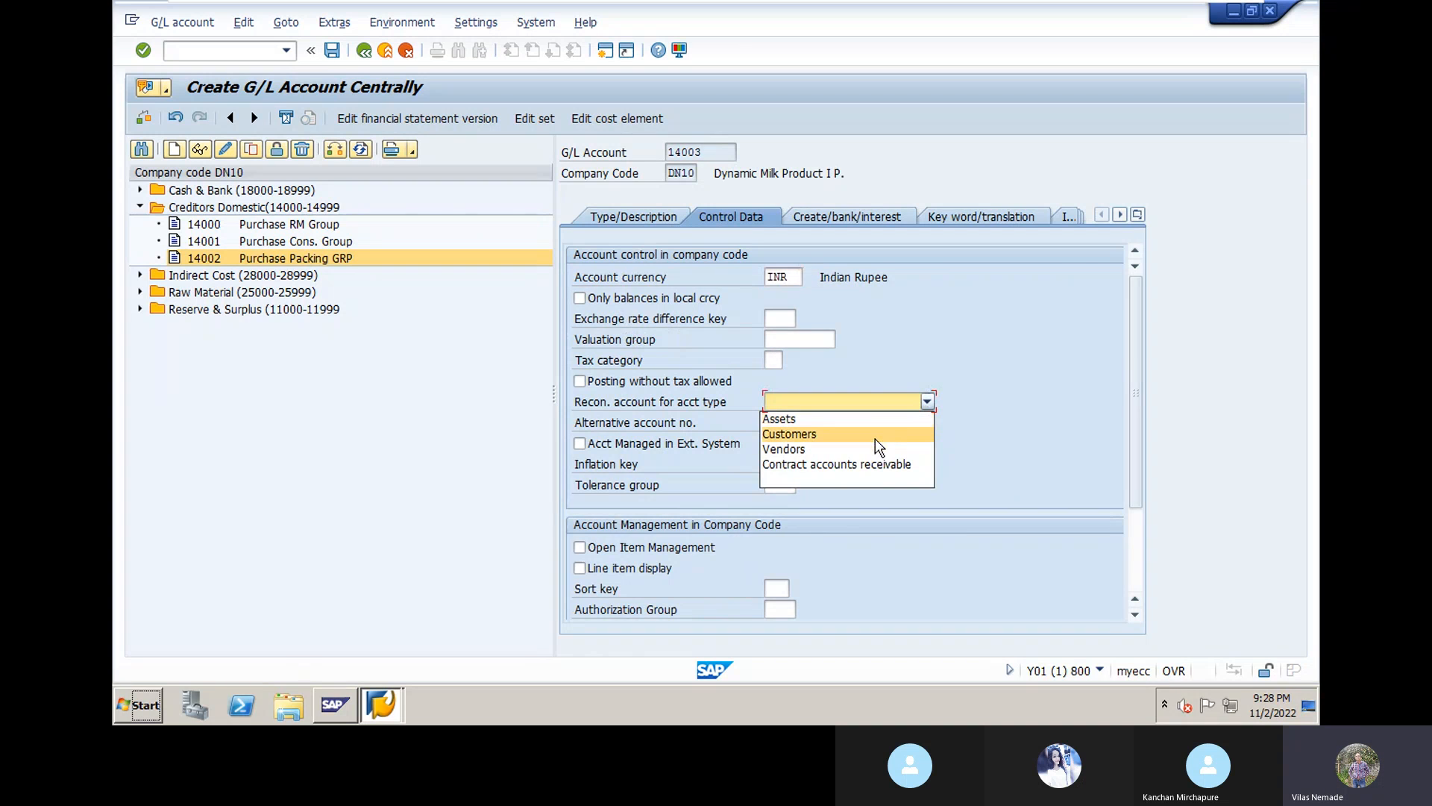
{"action": "left_click", "coordinate": [873, 453]}
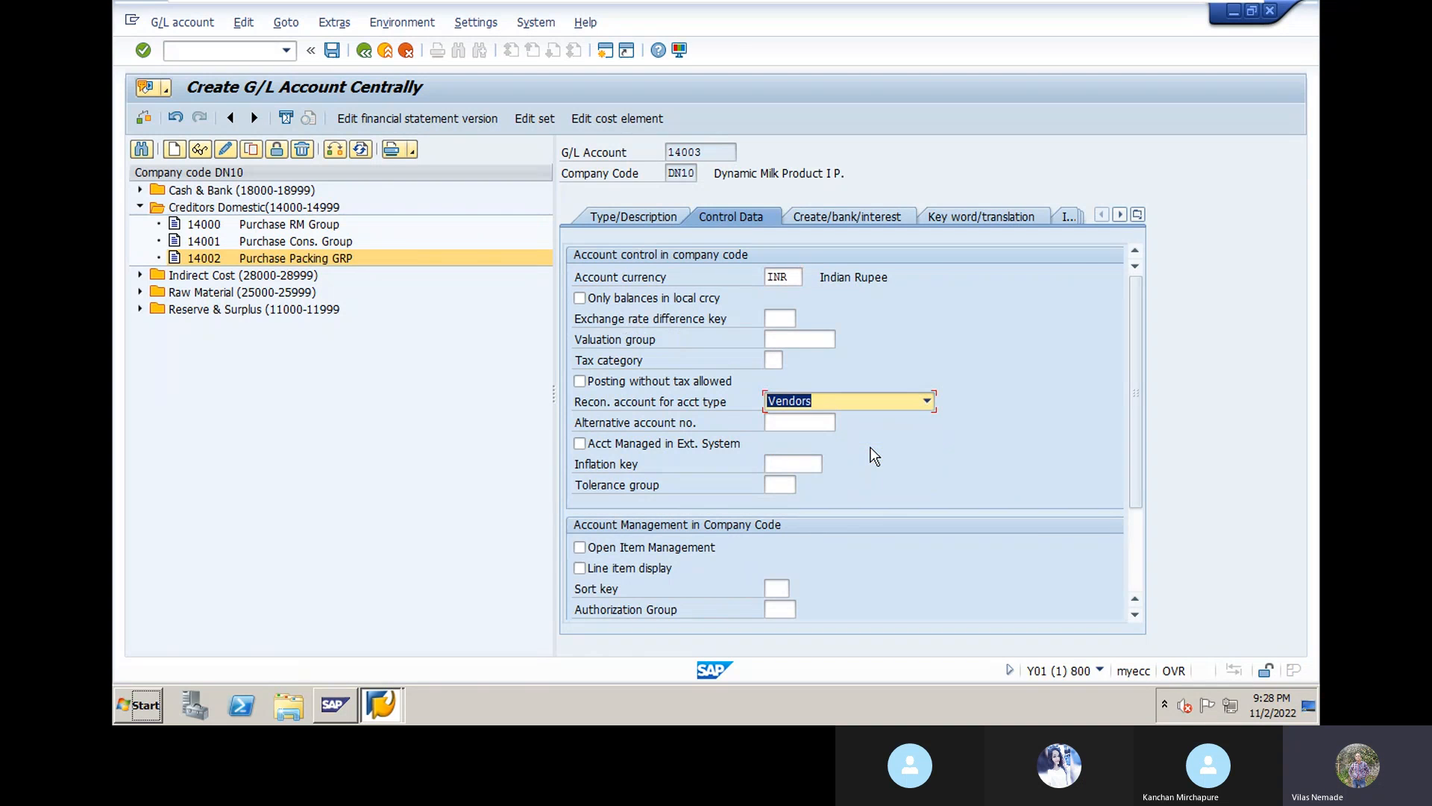
{"action": "left_click", "coordinate": [581, 569]}
{"action": "left_click", "coordinate": [776, 589]}
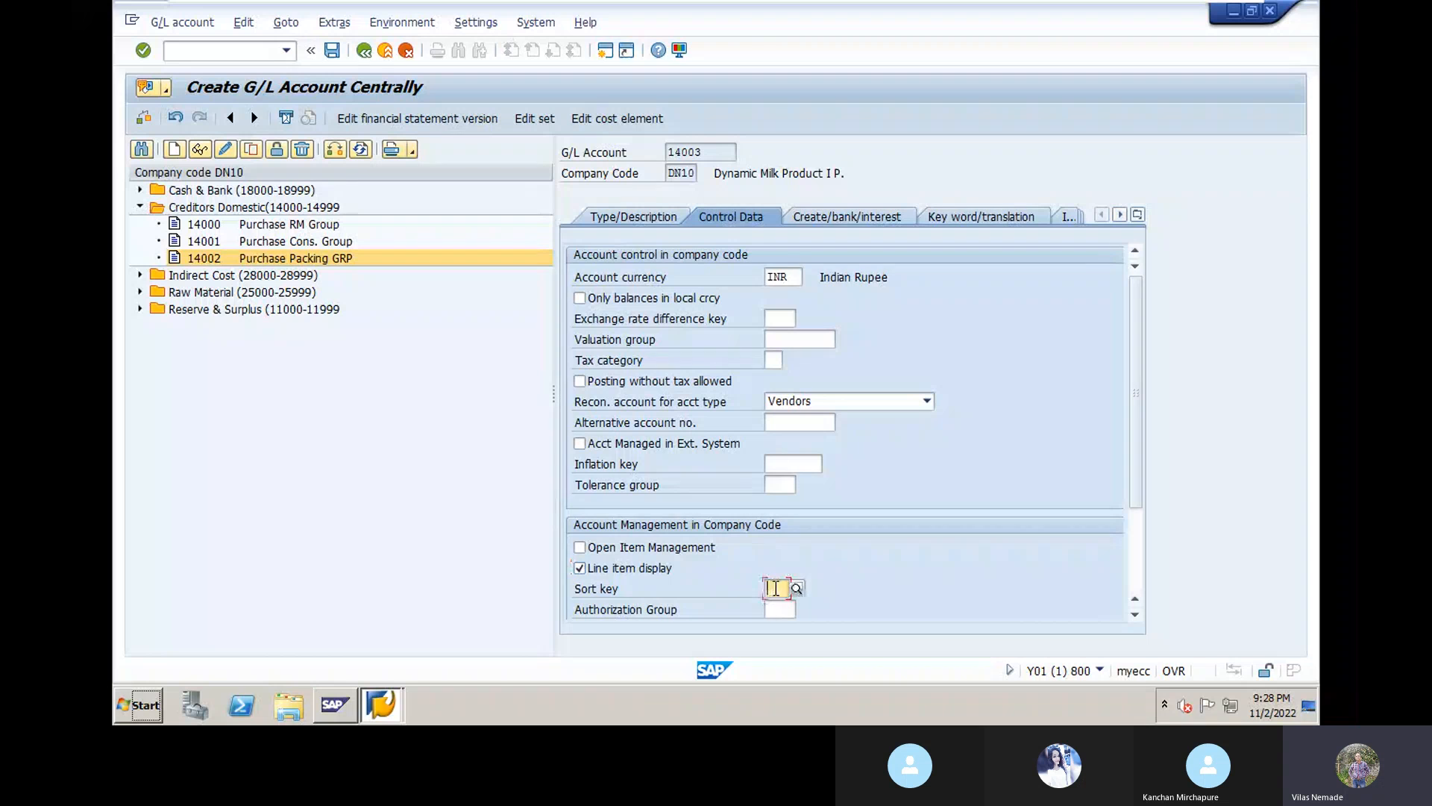
{"action": "left_click", "coordinate": [791, 608]}
{"action": "key", "text": "Return"}
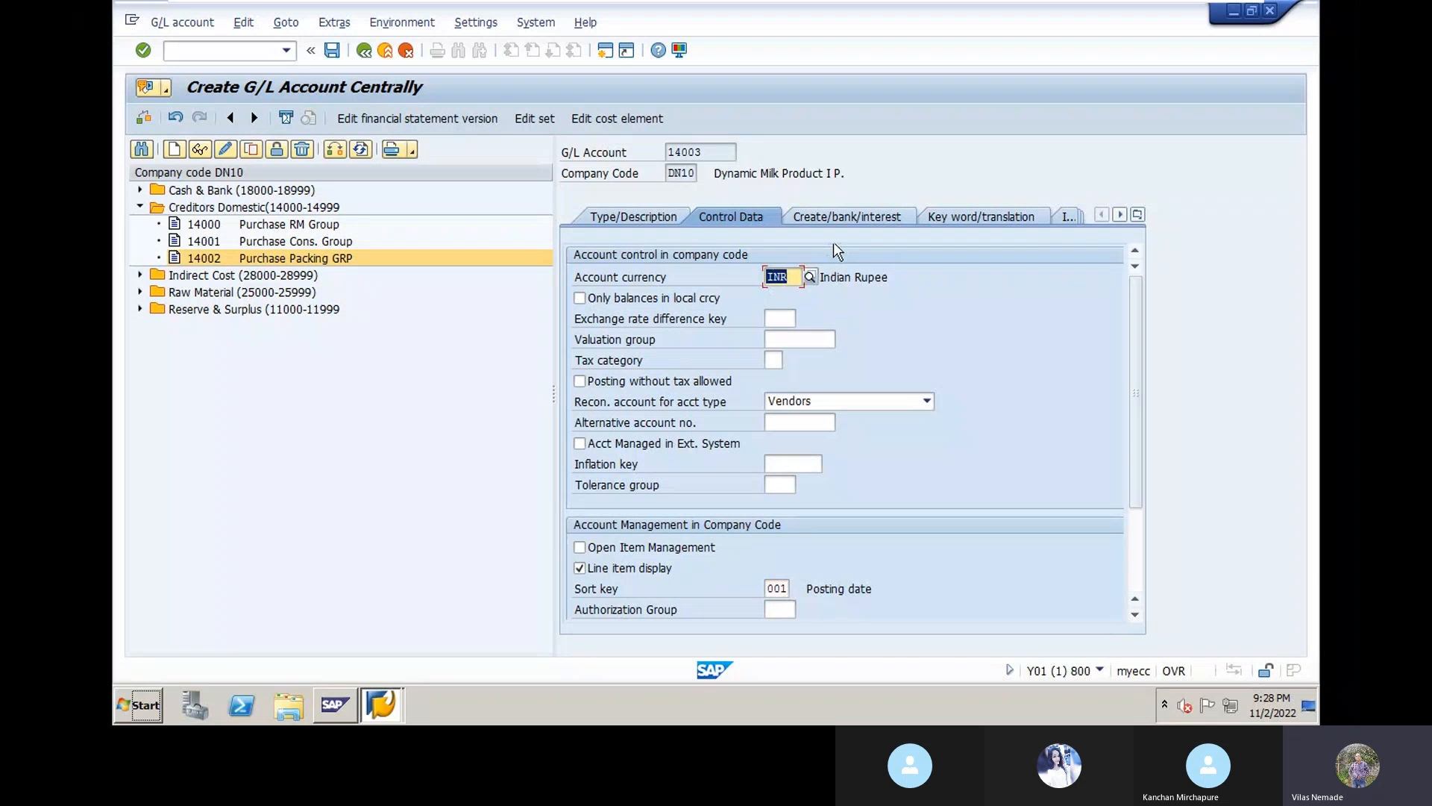
Step: Set field status group G067 and save account 14003
{"action": "left_click", "coordinate": [842, 224]}
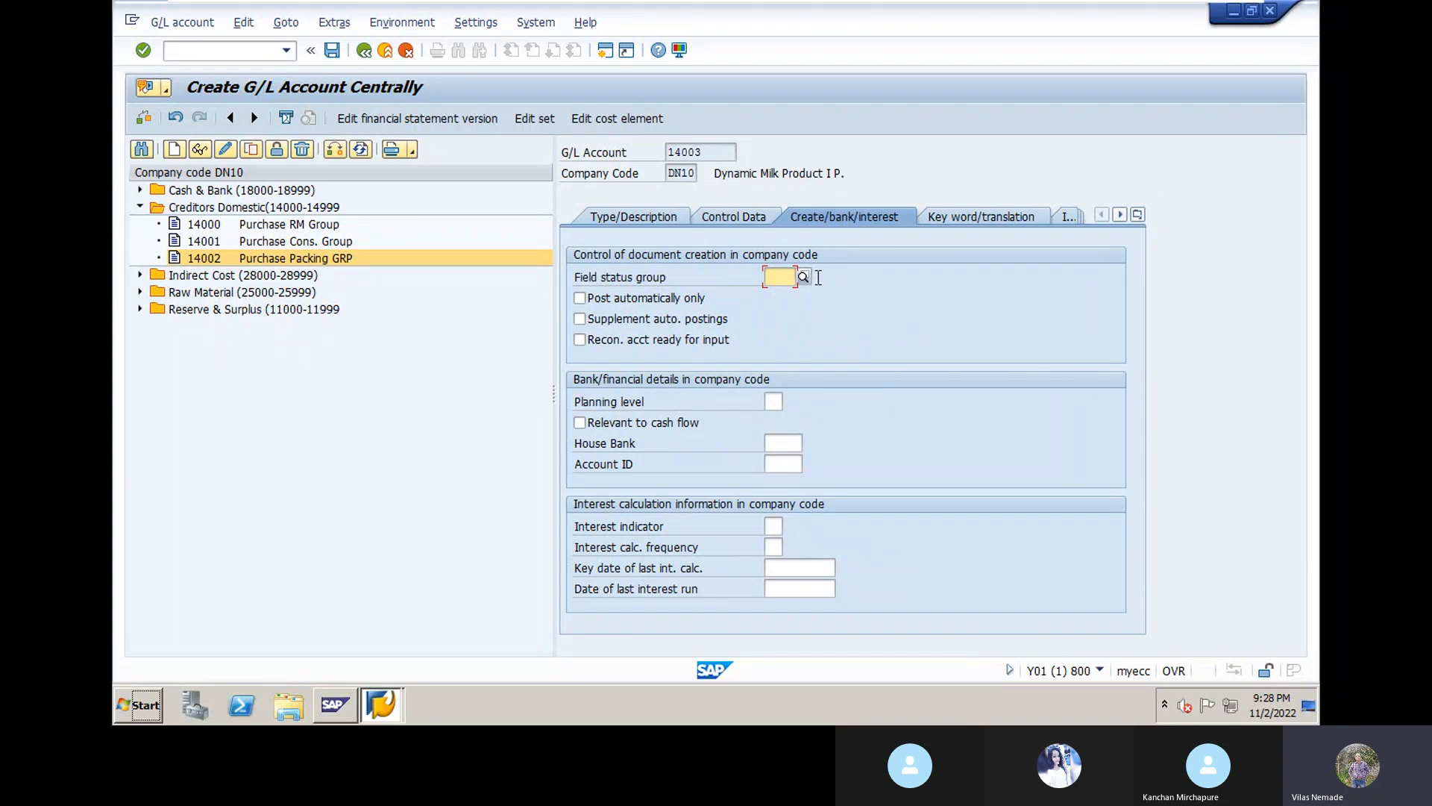
{"action": "type", "text": "g067"}
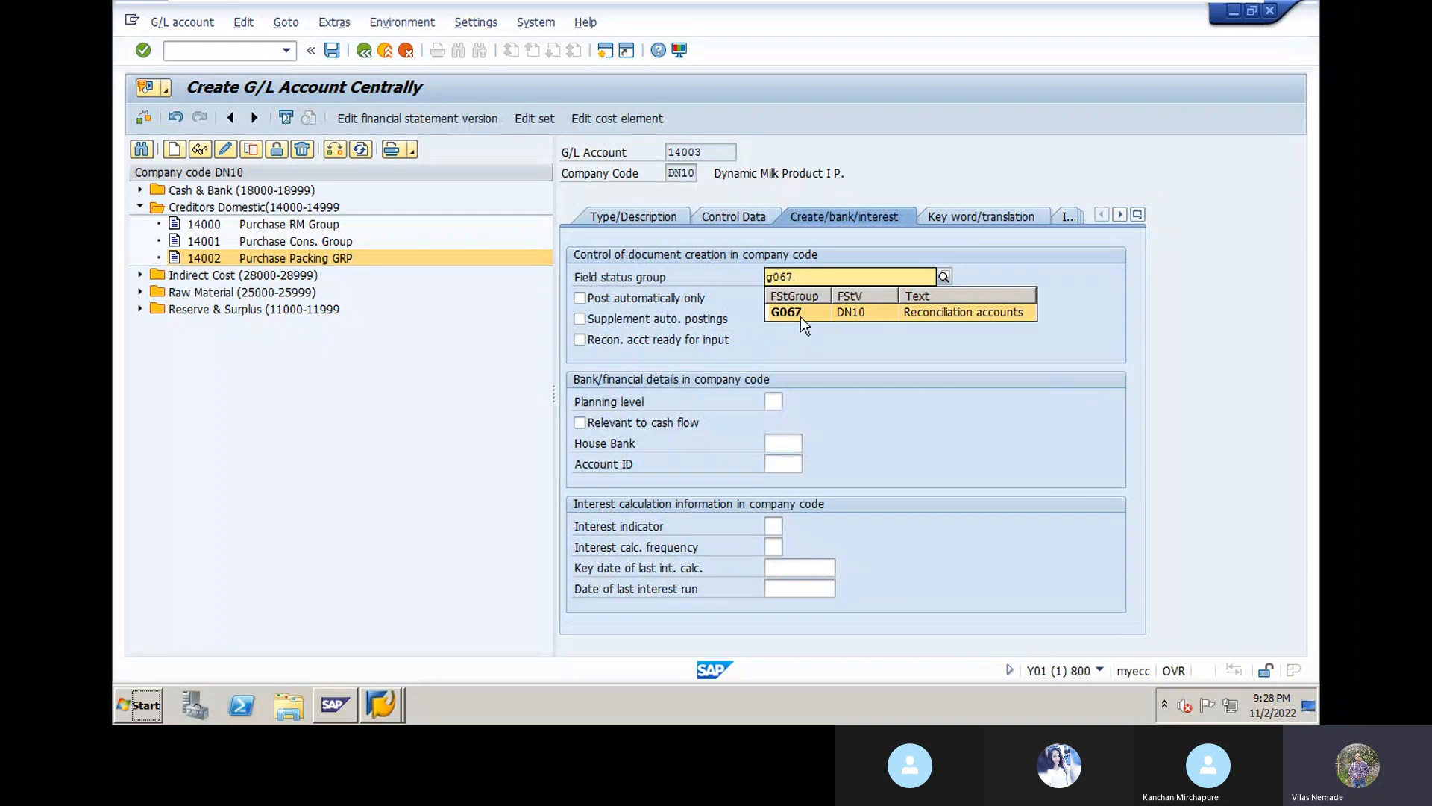
{"action": "left_click", "coordinate": [802, 317]}
{"action": "key", "text": "Return"}
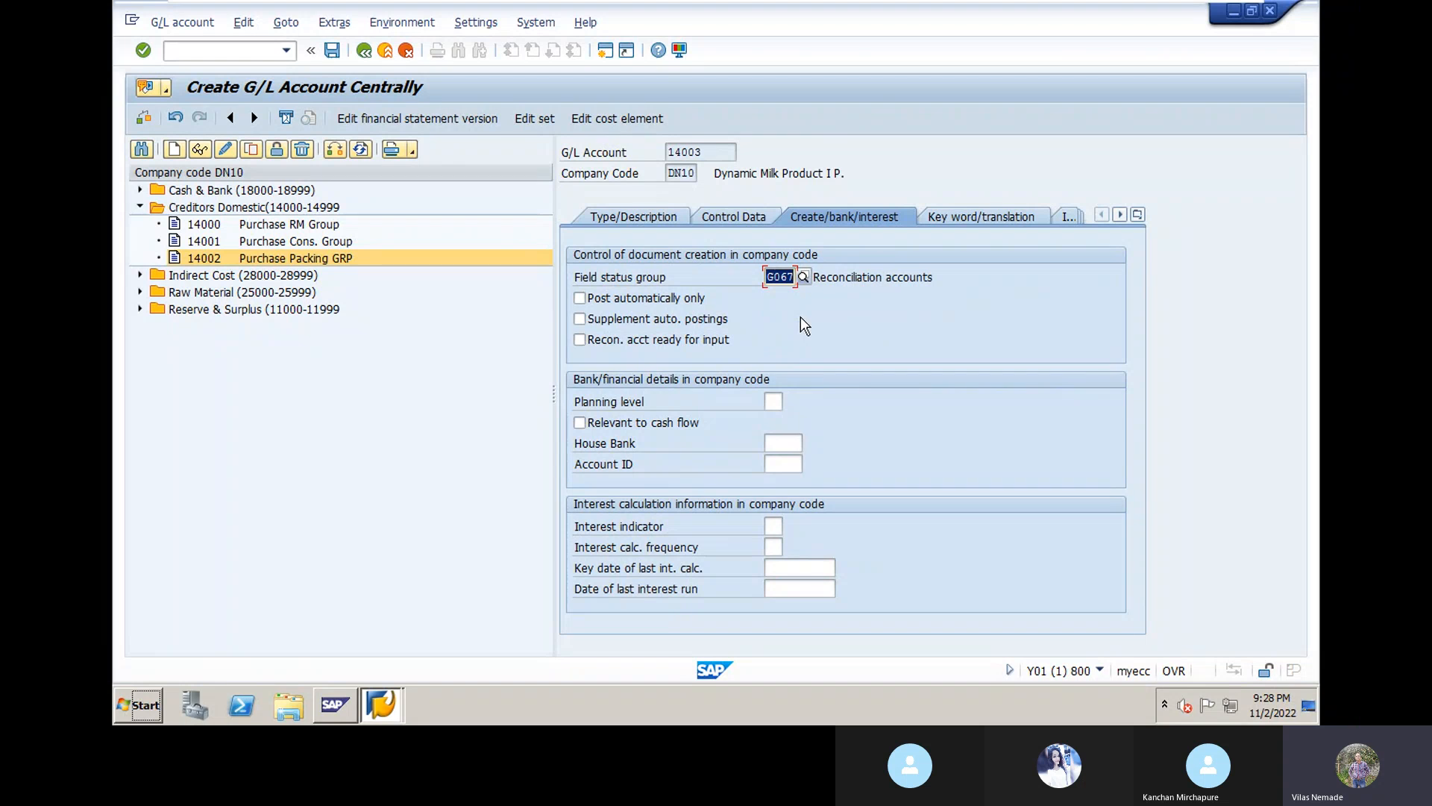
{"action": "left_click", "coordinate": [332, 51]}
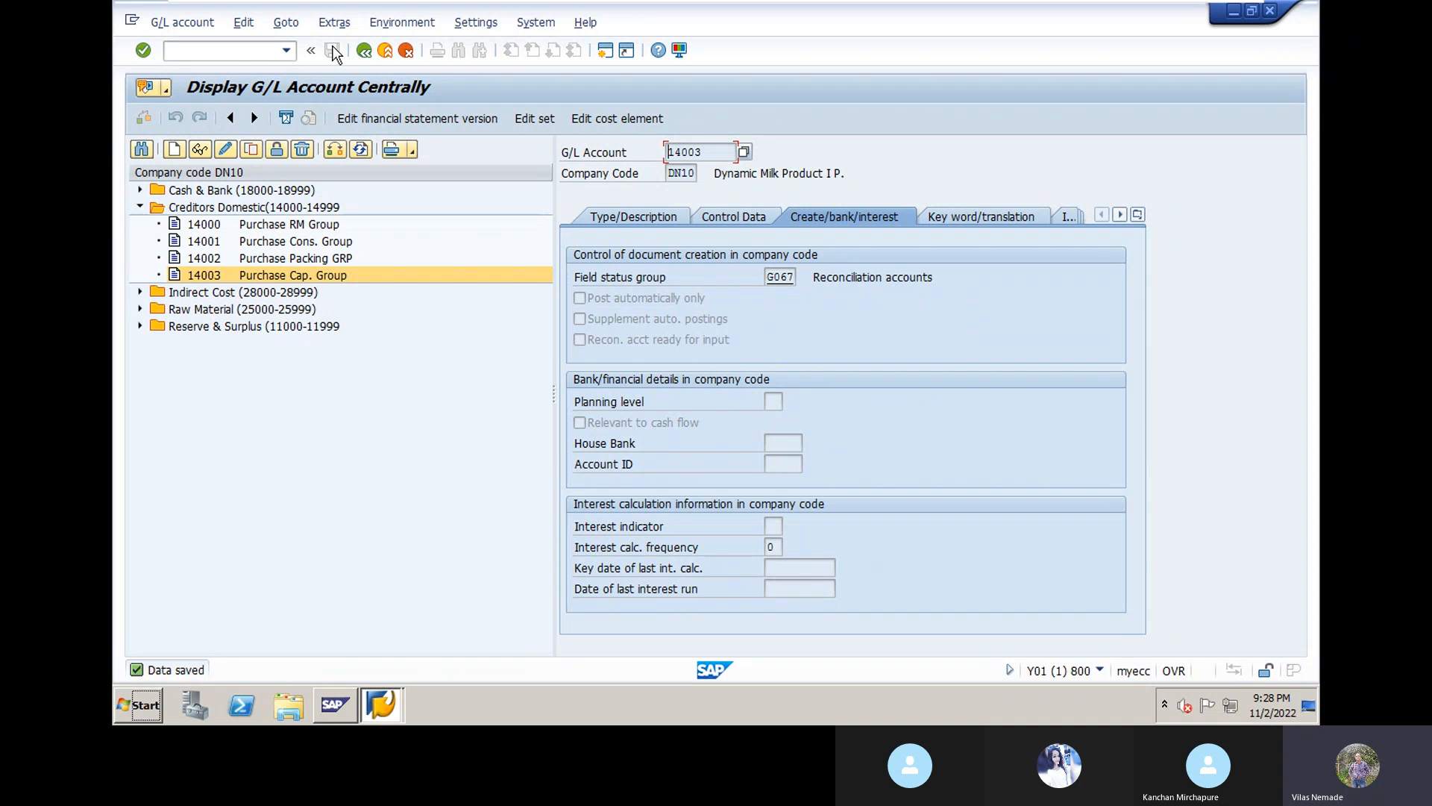
Step: Create G/L account 14004 as a Creditors Domestic balance sheet account
{"action": "left_click", "coordinate": [174, 149]}
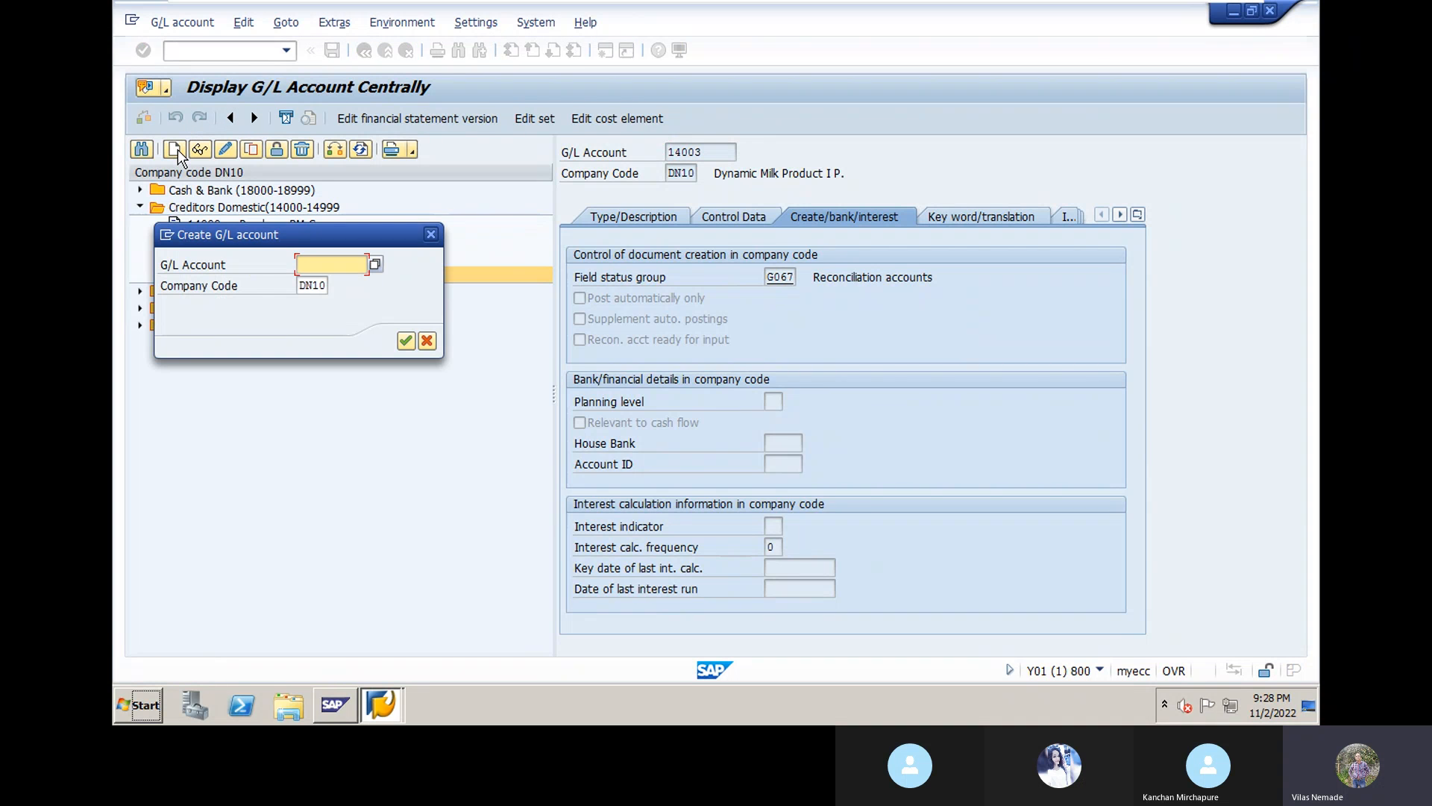
{"action": "type", "text": "14004"}
{"action": "left_click", "coordinate": [406, 341]}
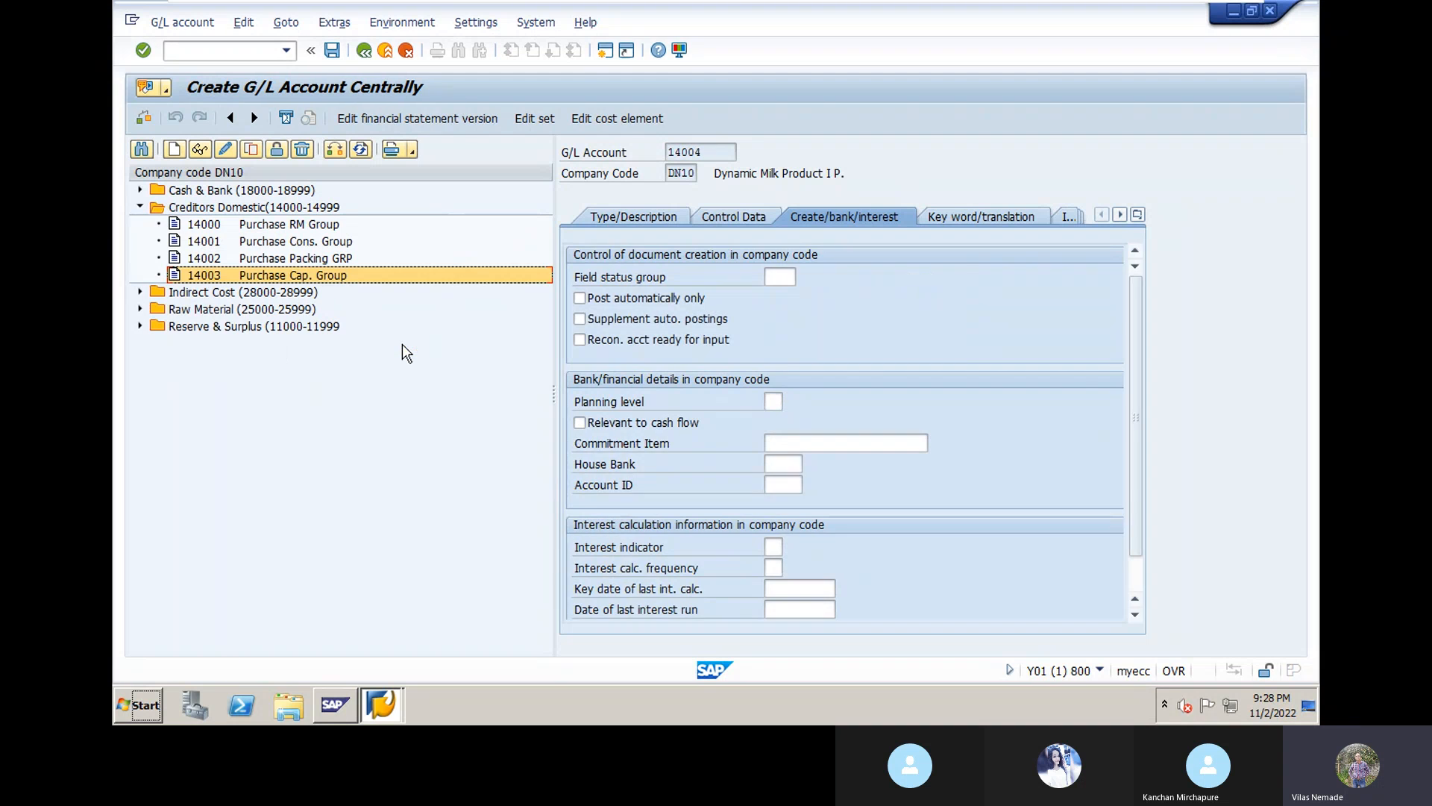
{"action": "left_click", "coordinate": [644, 216]}
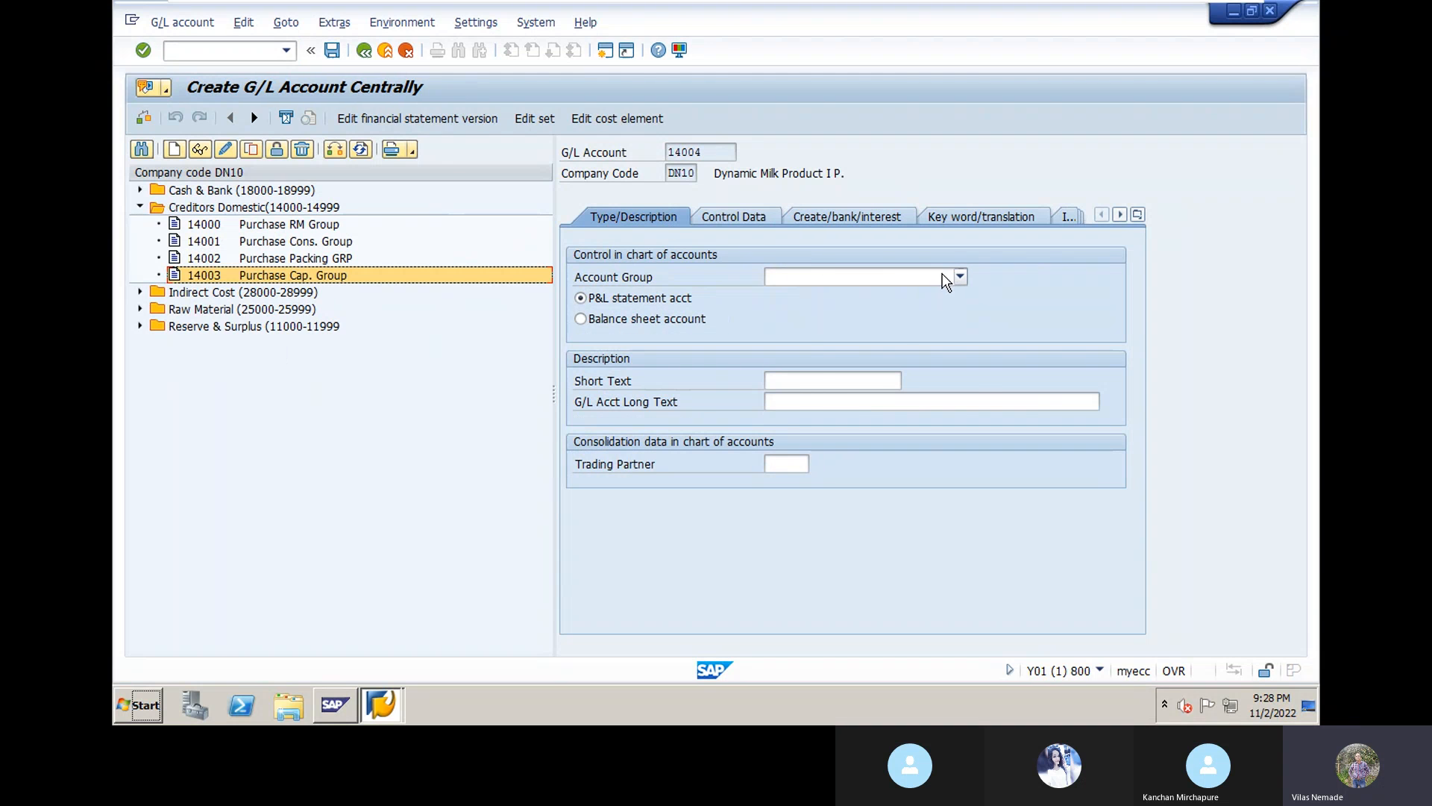
{"action": "left_click", "coordinate": [960, 277]}
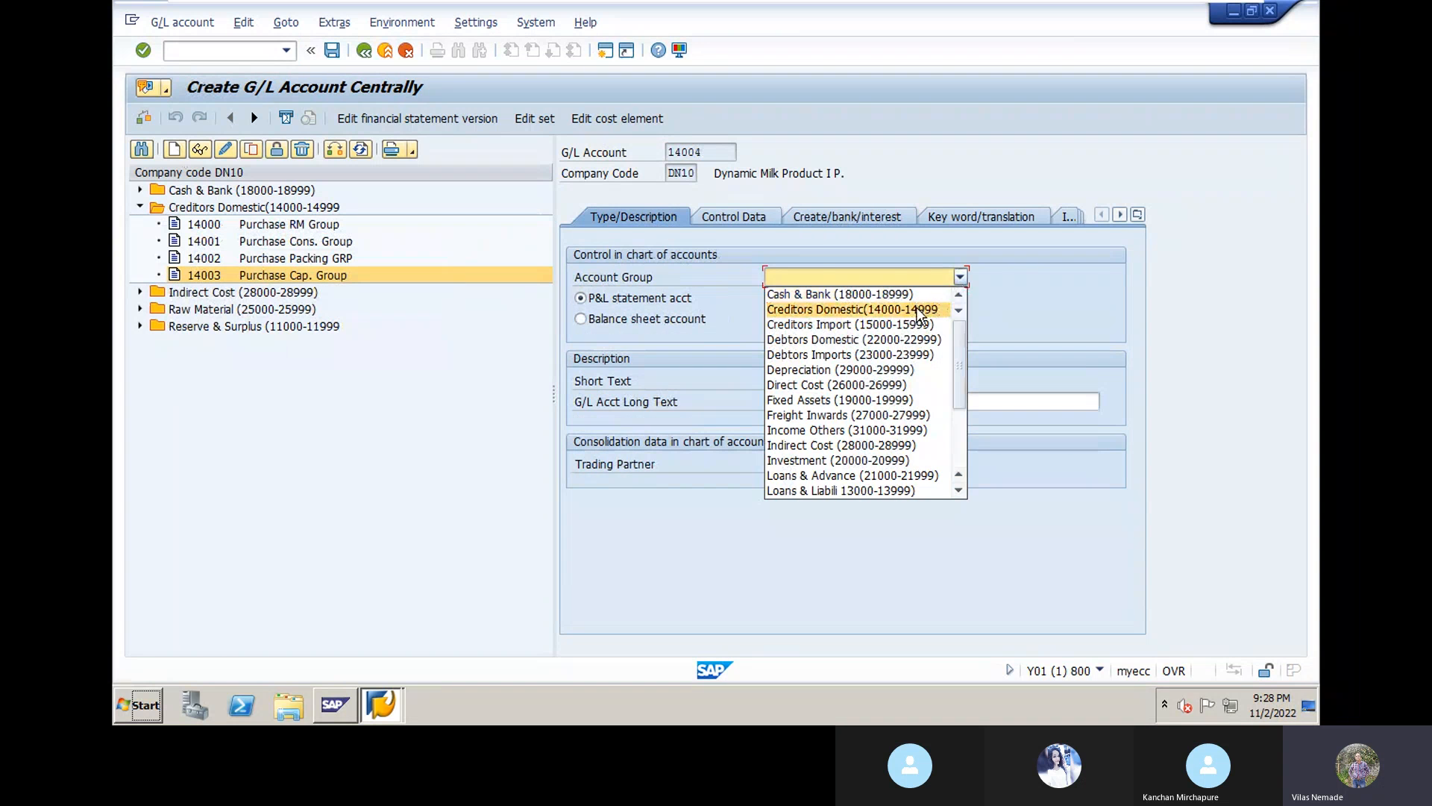
{"action": "left_click", "coordinate": [918, 309]}
{"action": "left_click", "coordinate": [581, 320]}
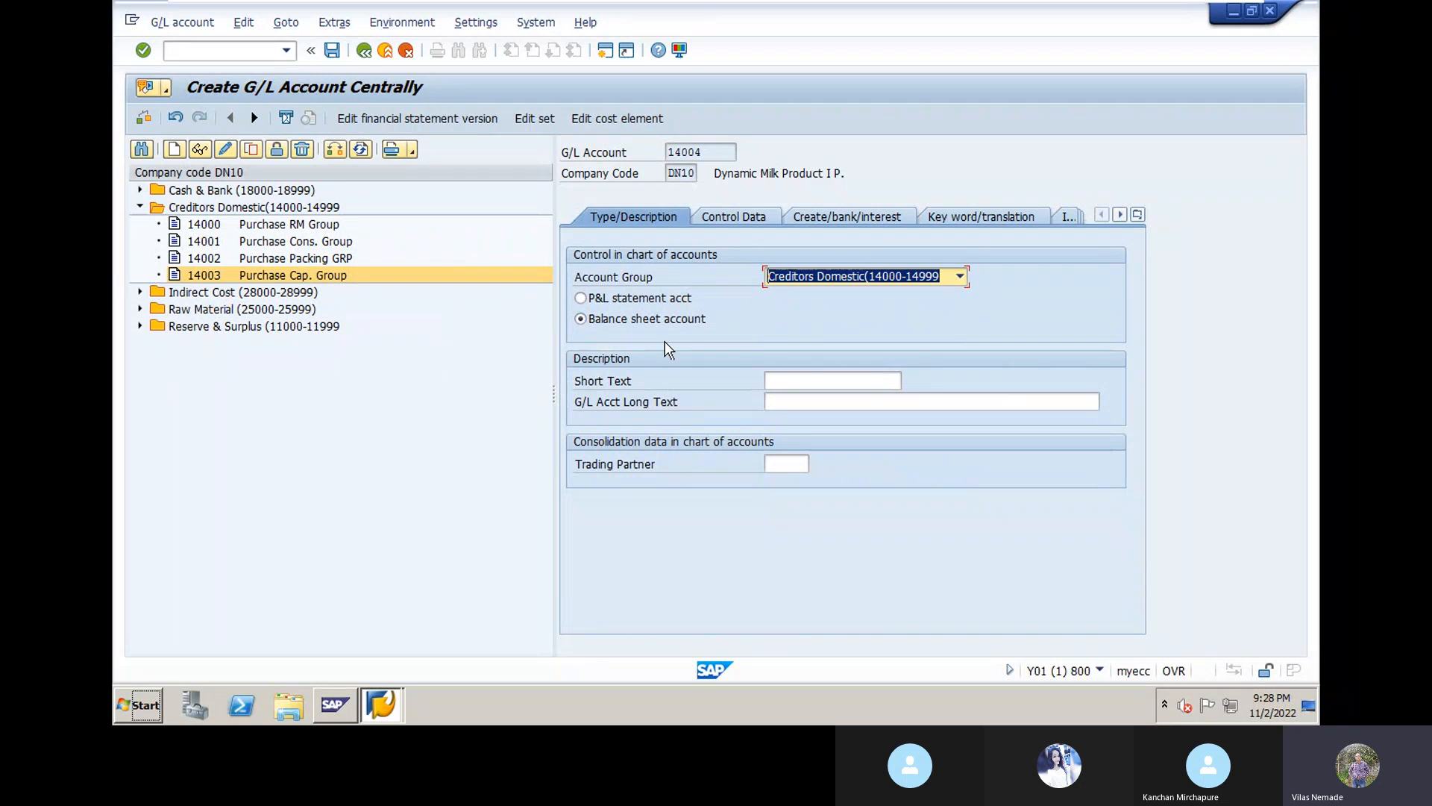
Step: Enter texts 'One-Time Vendor Grou' and 'One Time Vendor Group' with trading partner DYNGRP
{"action": "left_click", "coordinate": [786, 376]}
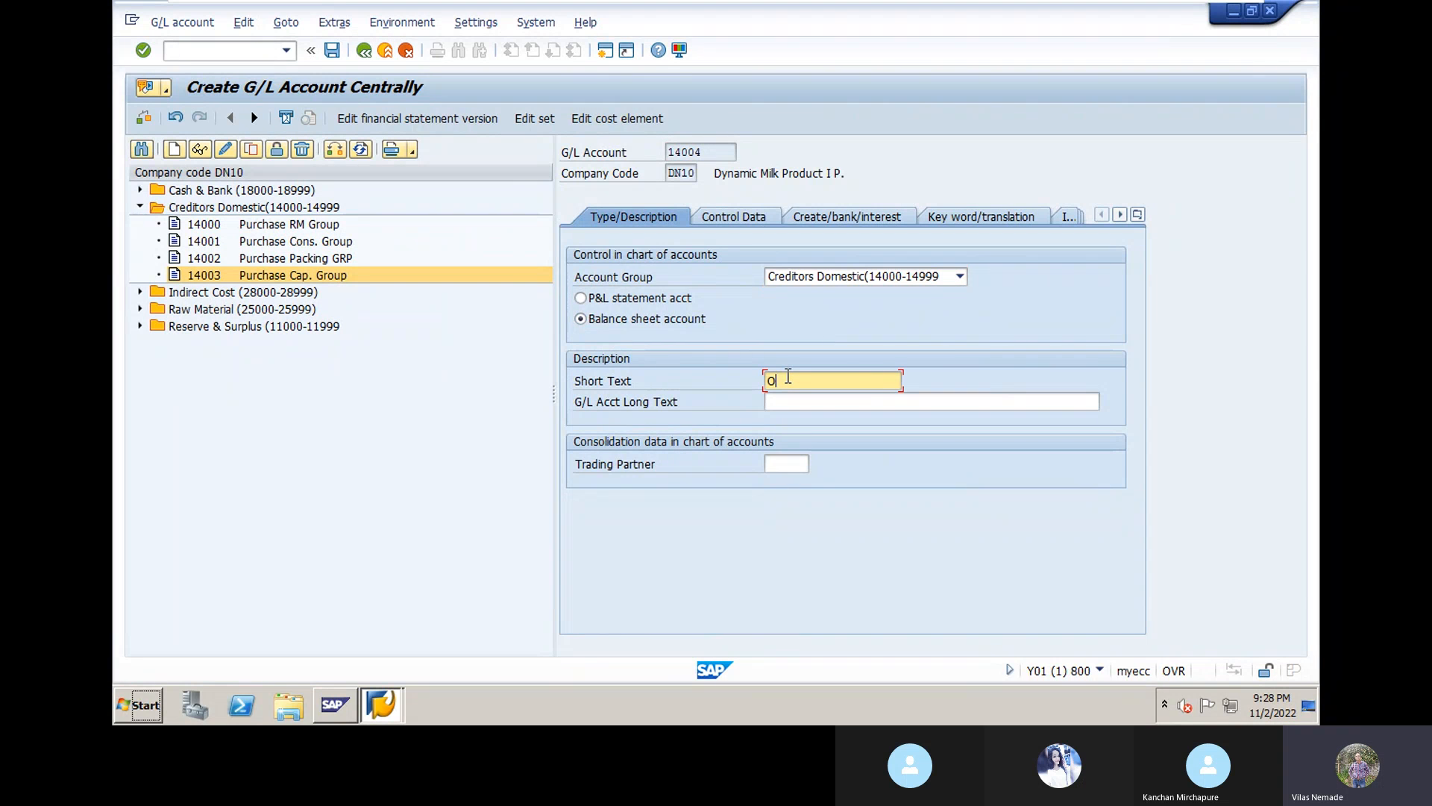
{"action": "type", "text": "One-Time Vendor Grou"}
{"action": "left_click", "coordinate": [793, 401]}
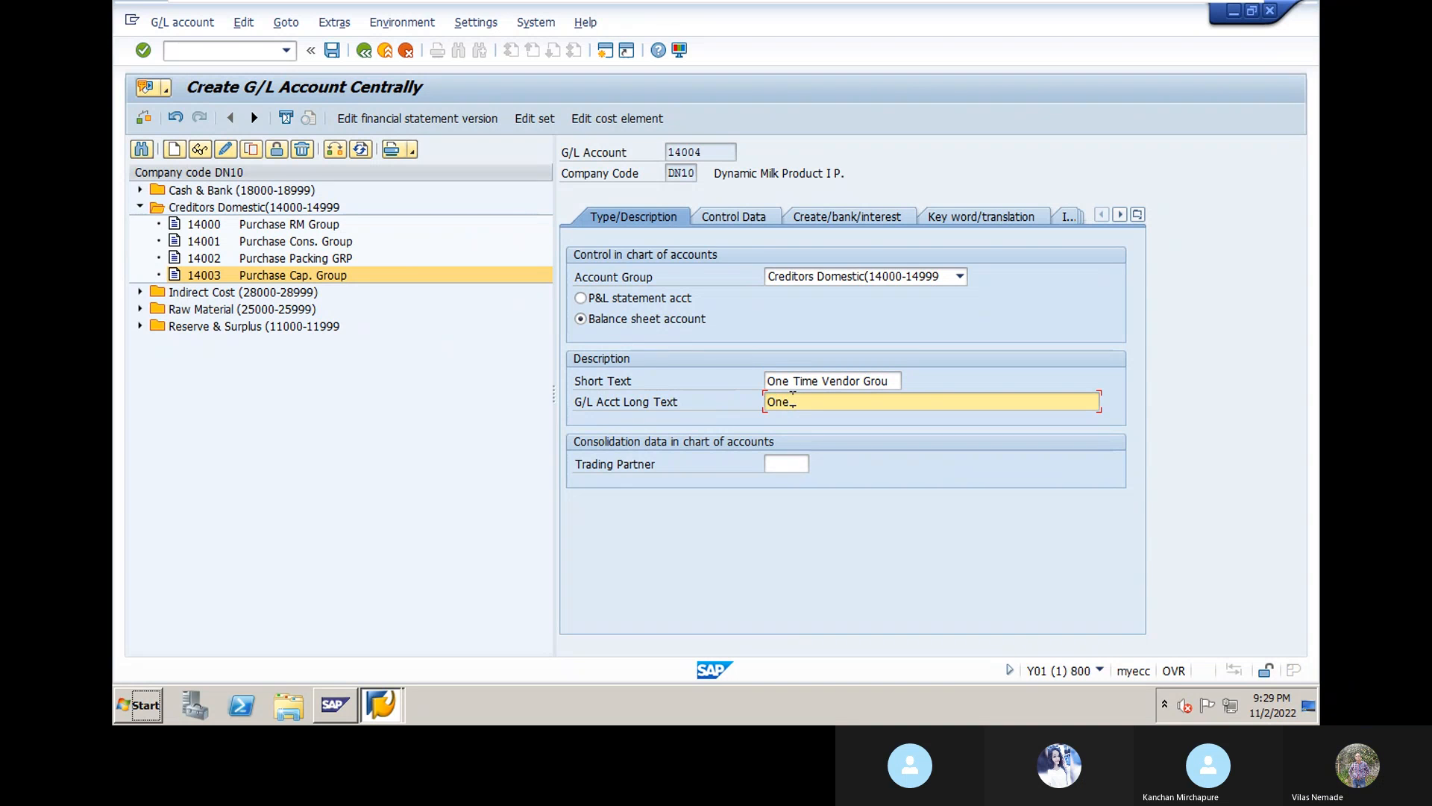
{"action": "type", "text": "One Time Vendor Group"}
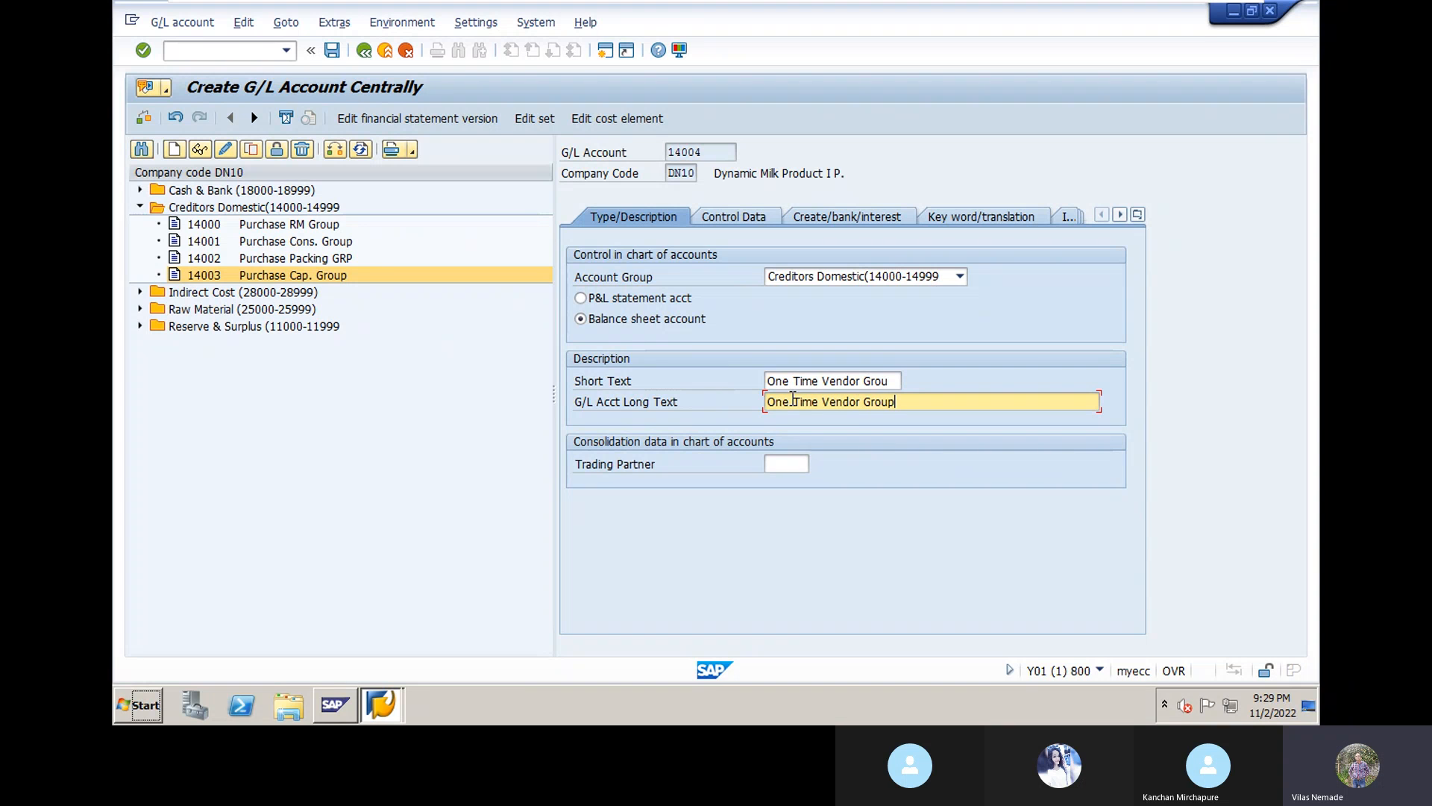
{"action": "left_click", "coordinate": [790, 465]}
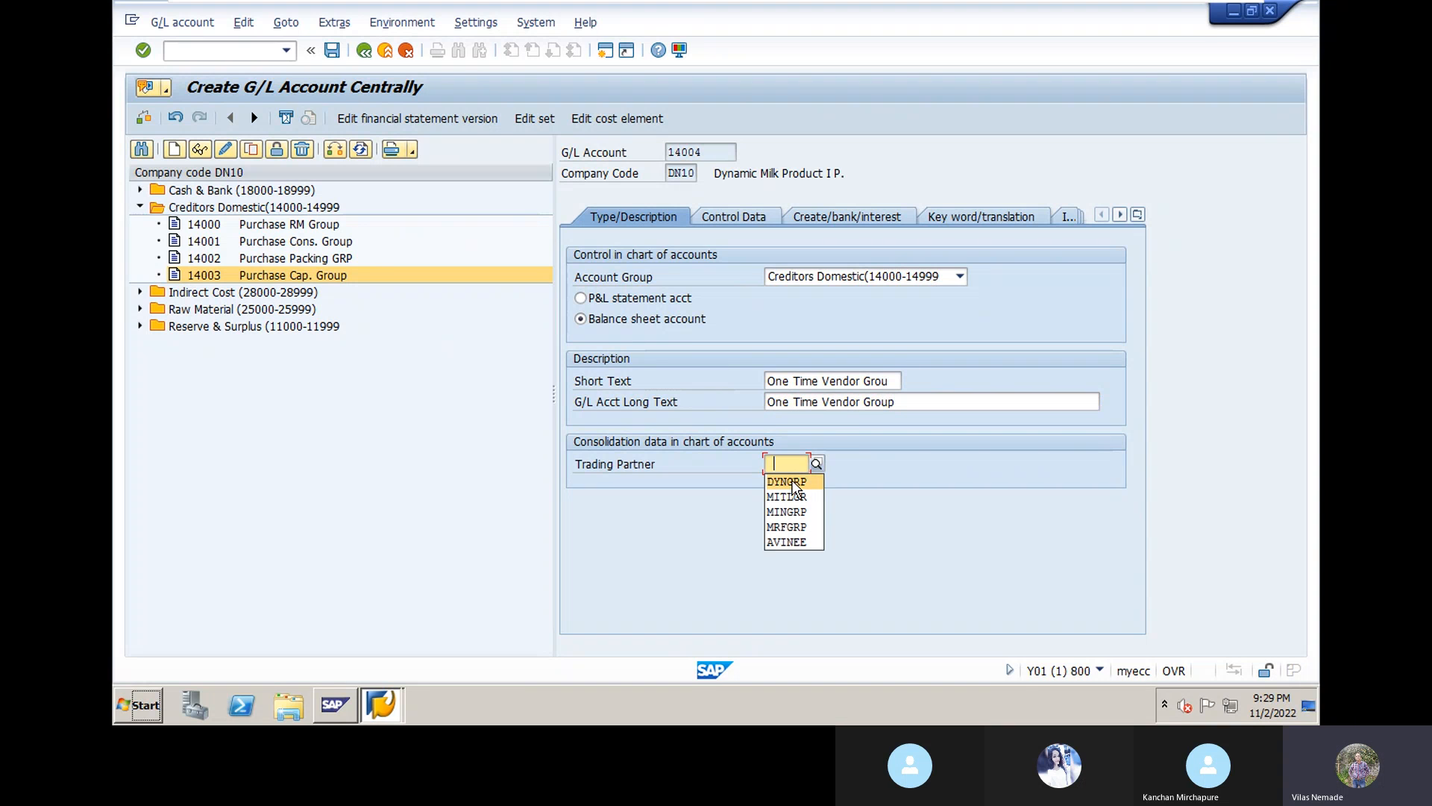
{"action": "left_click", "coordinate": [795, 491]}
{"action": "key", "text": "Return"}
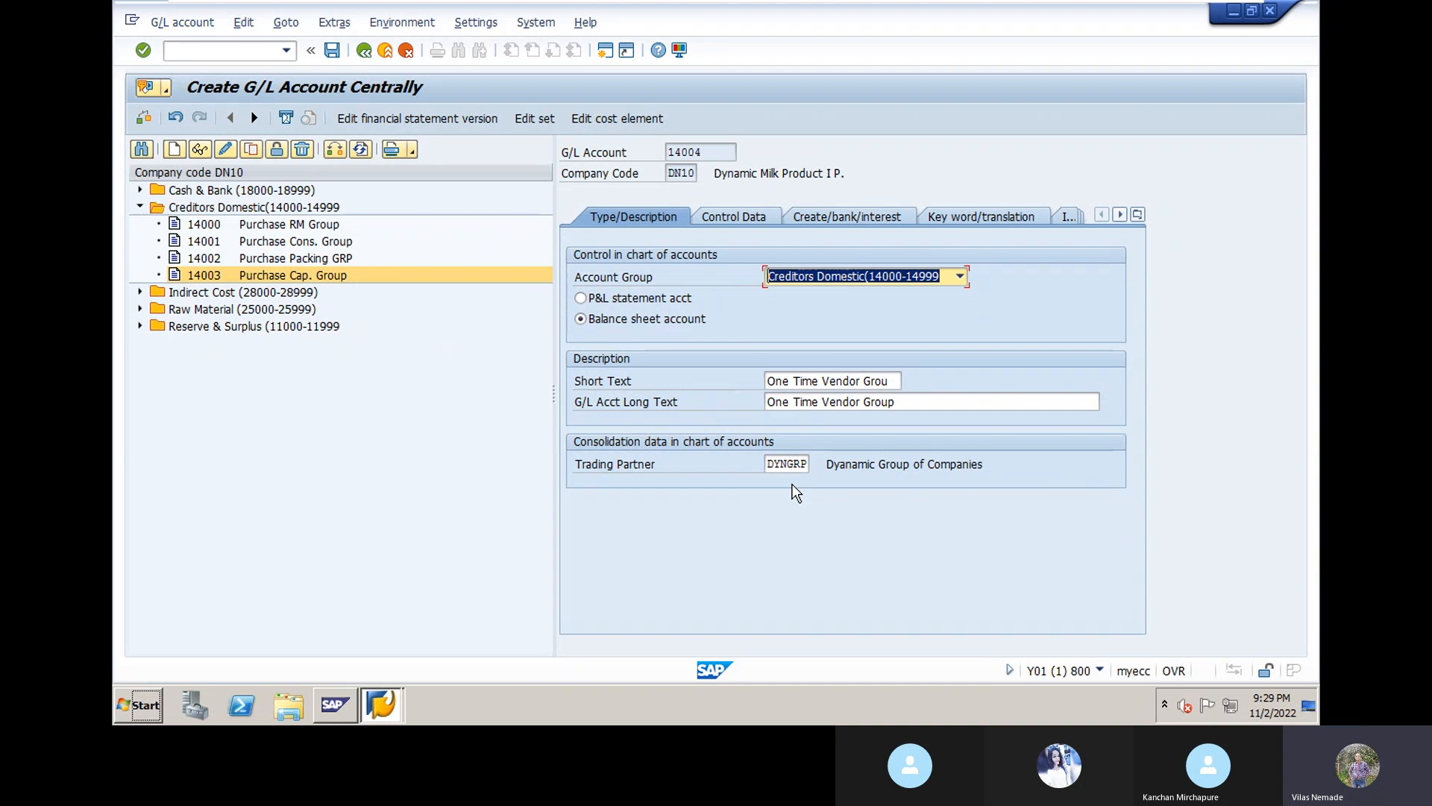
{"action": "left_click", "coordinate": [761, 215]}
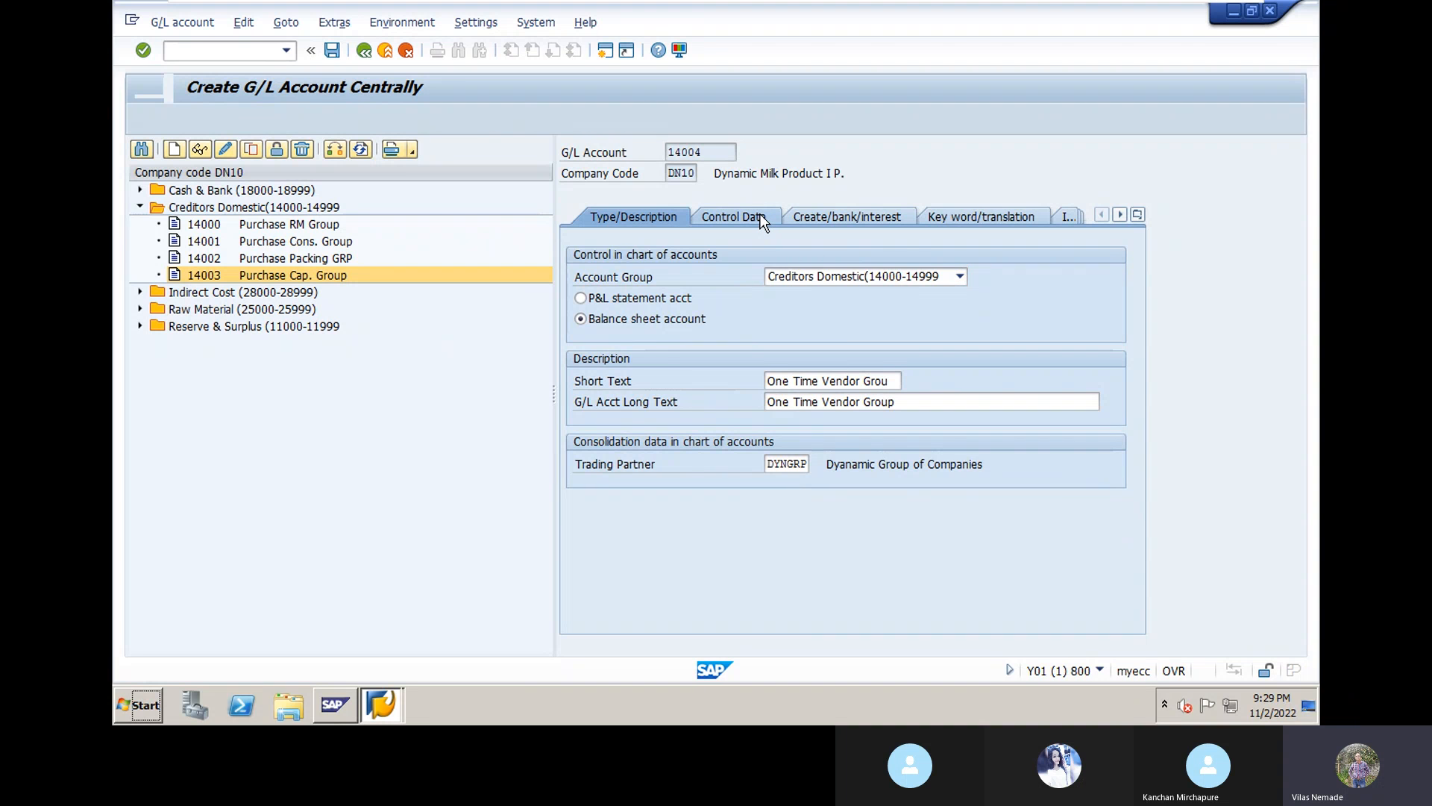
Step: Make 14004 a Vendors reconciliation account with line item display and sort key 001
{"action": "left_click", "coordinate": [927, 402]}
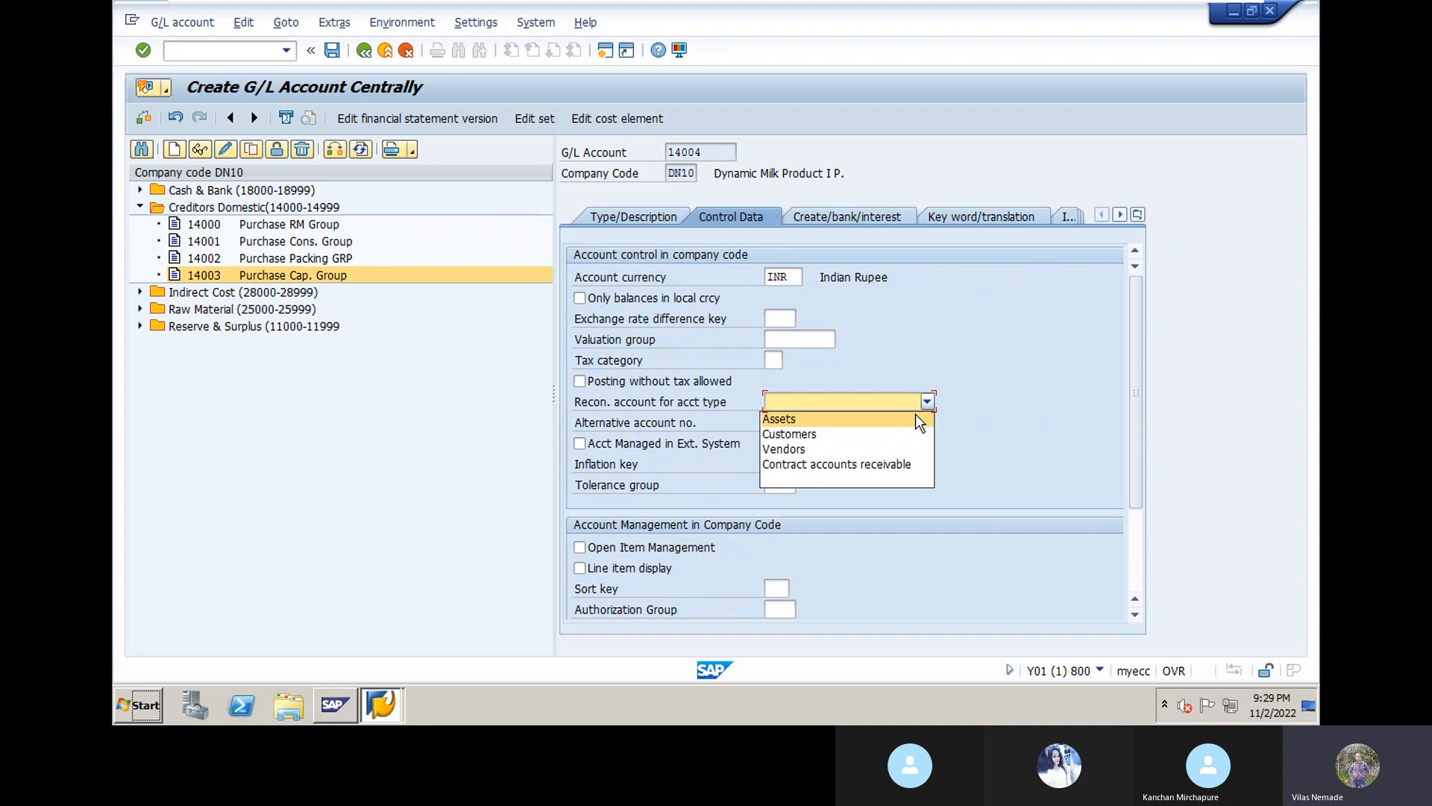
{"action": "left_click", "coordinate": [902, 450]}
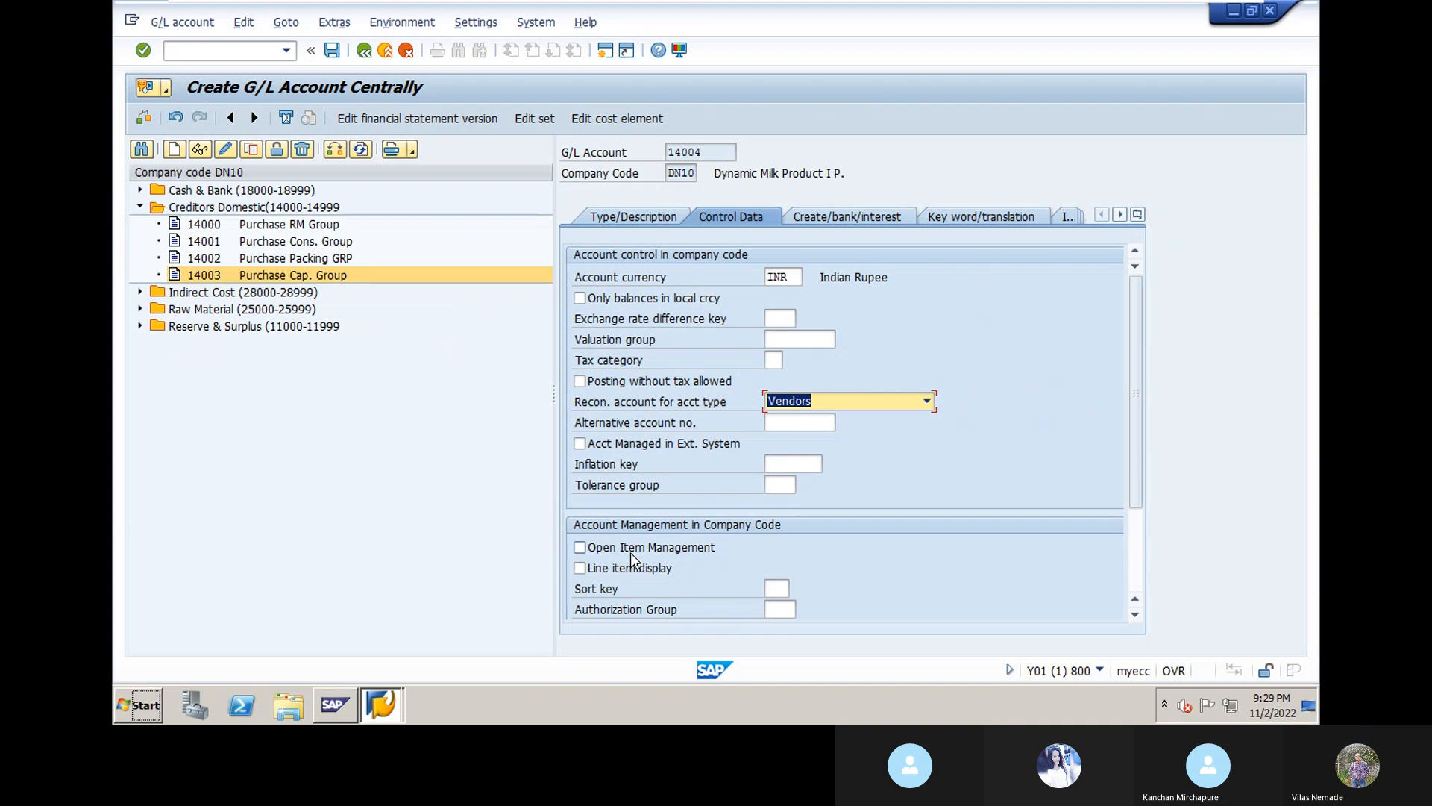
{"action": "left_click", "coordinate": [597, 571]}
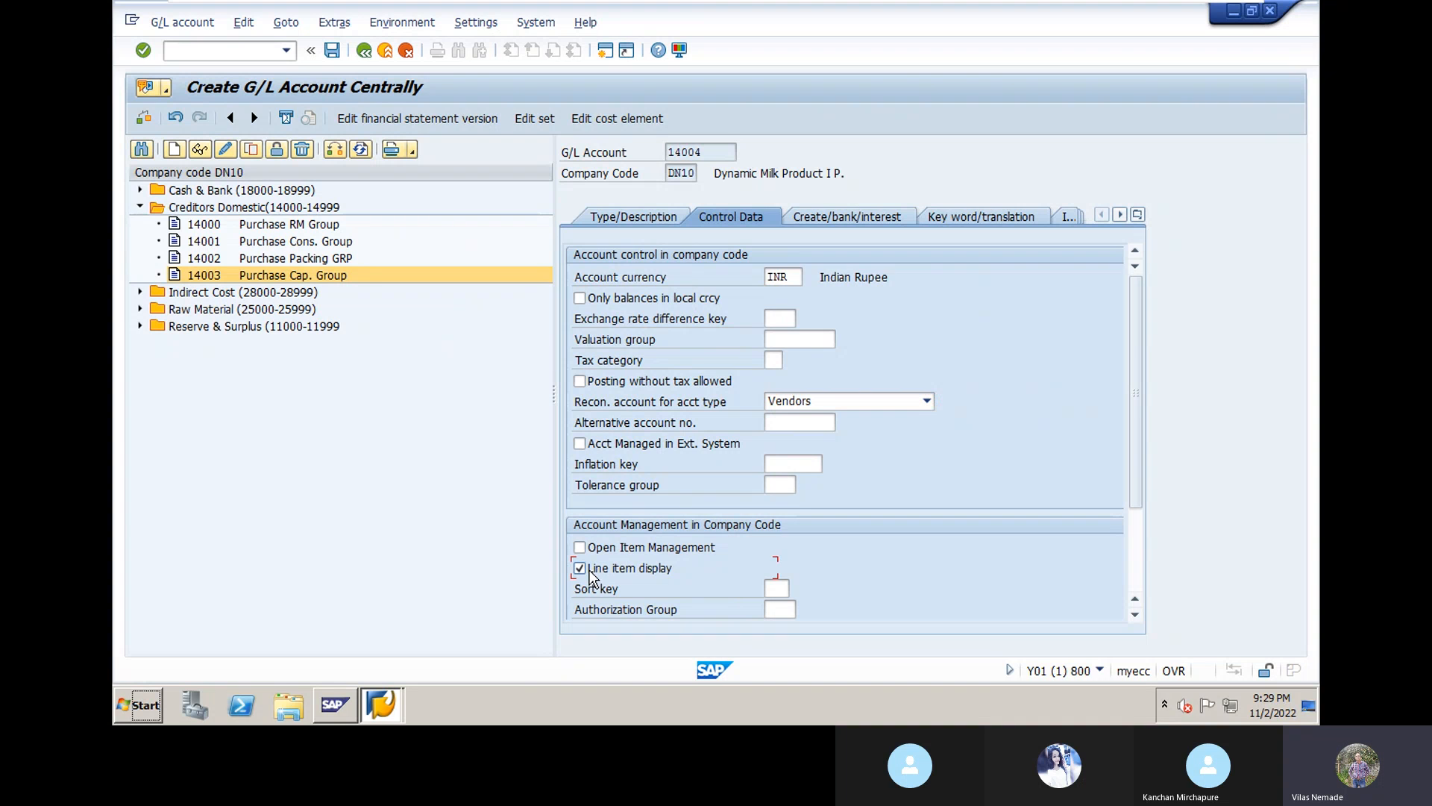
{"action": "left_click", "coordinate": [777, 590]}
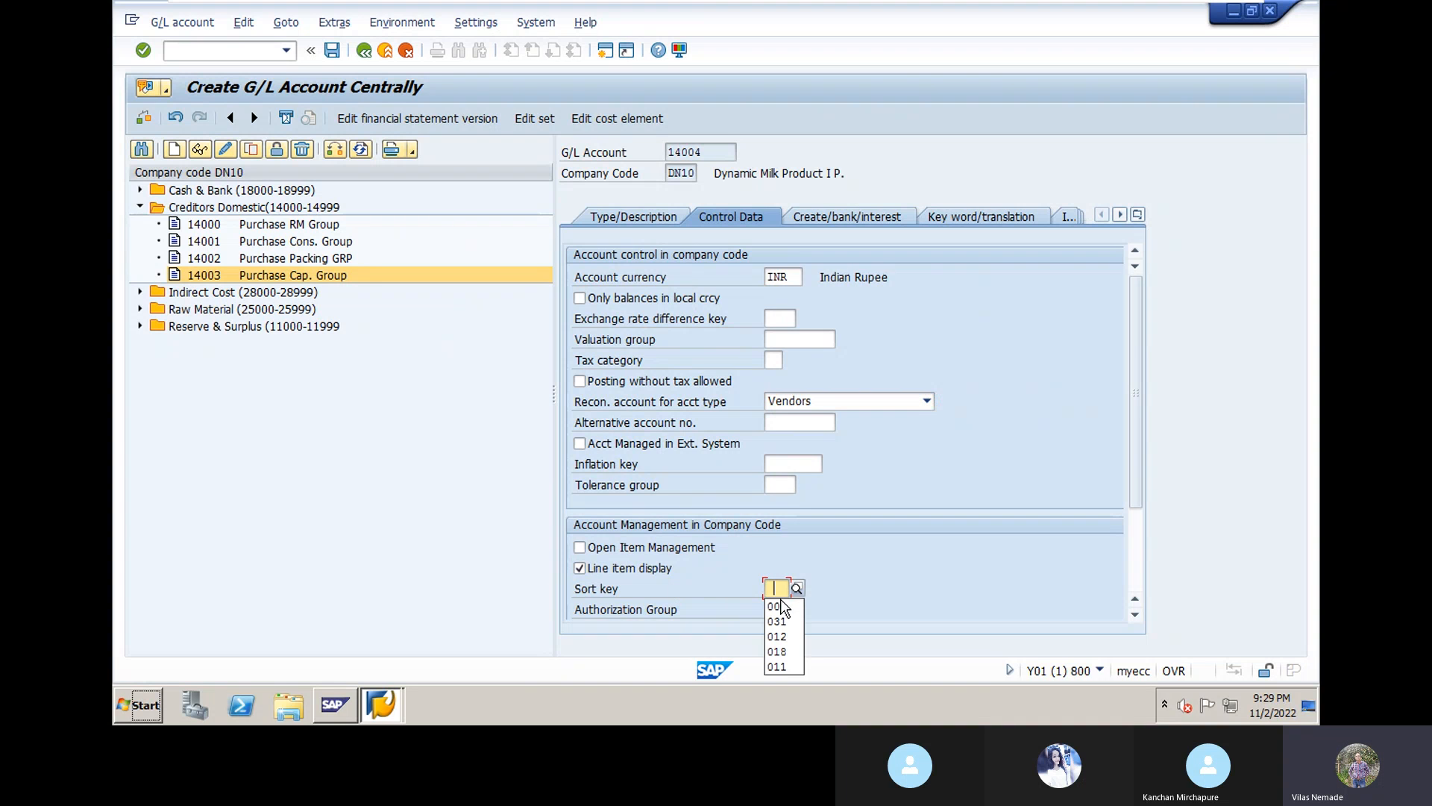
{"action": "left_click", "coordinate": [776, 606]}
{"action": "key", "text": "Return"}
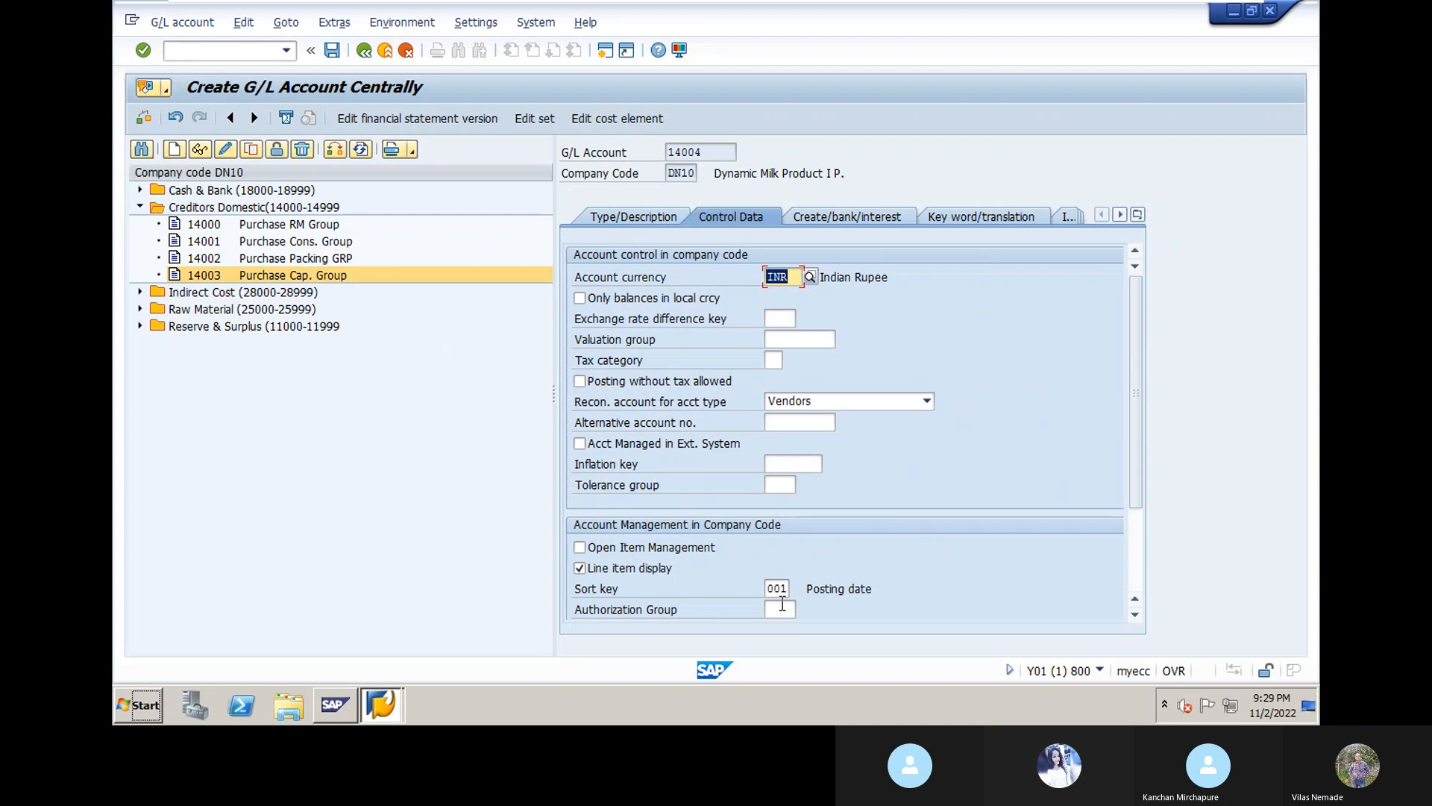
Step: Set field status group G067 and save account 14004
{"action": "left_click", "coordinate": [840, 217]}
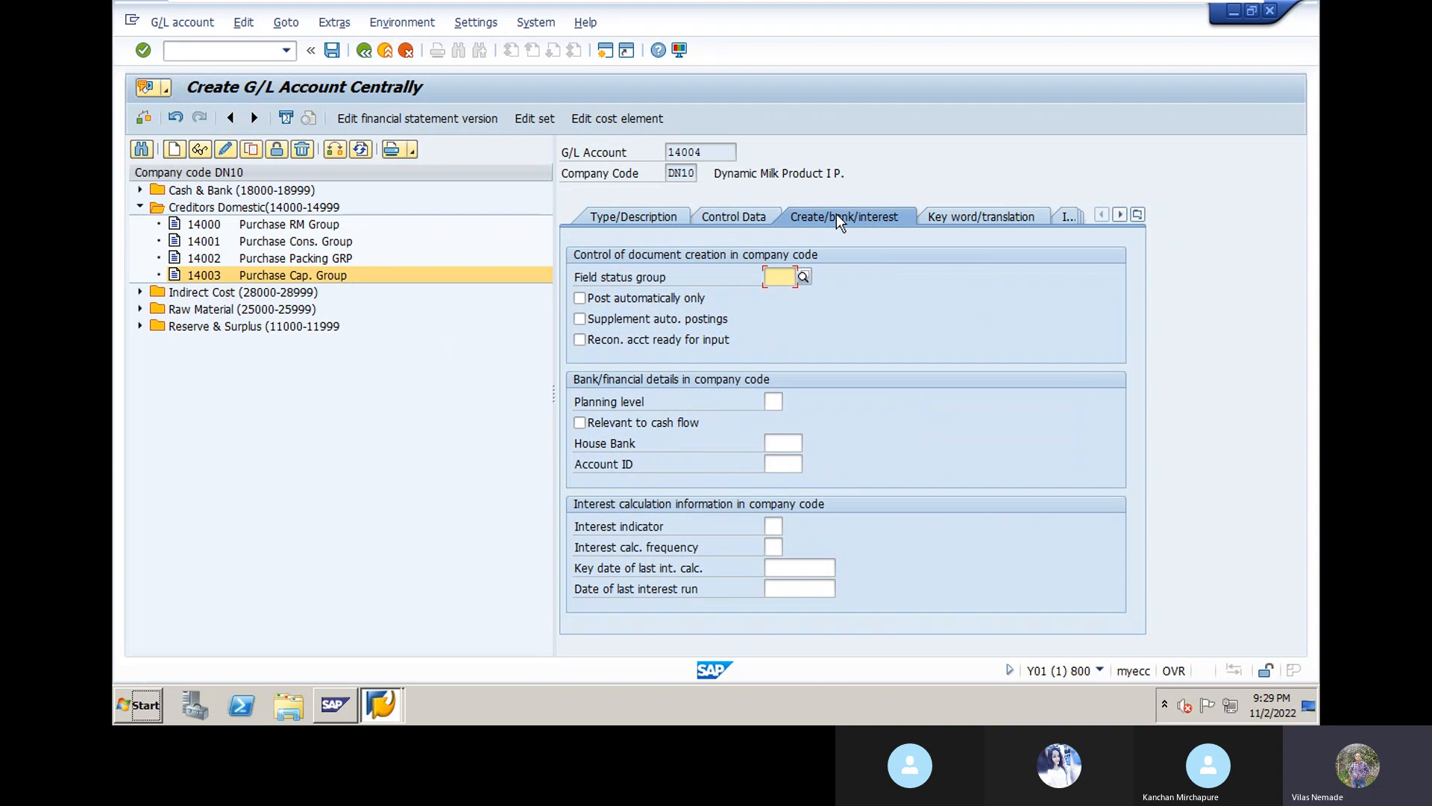
{"action": "type", "text": "g067"}
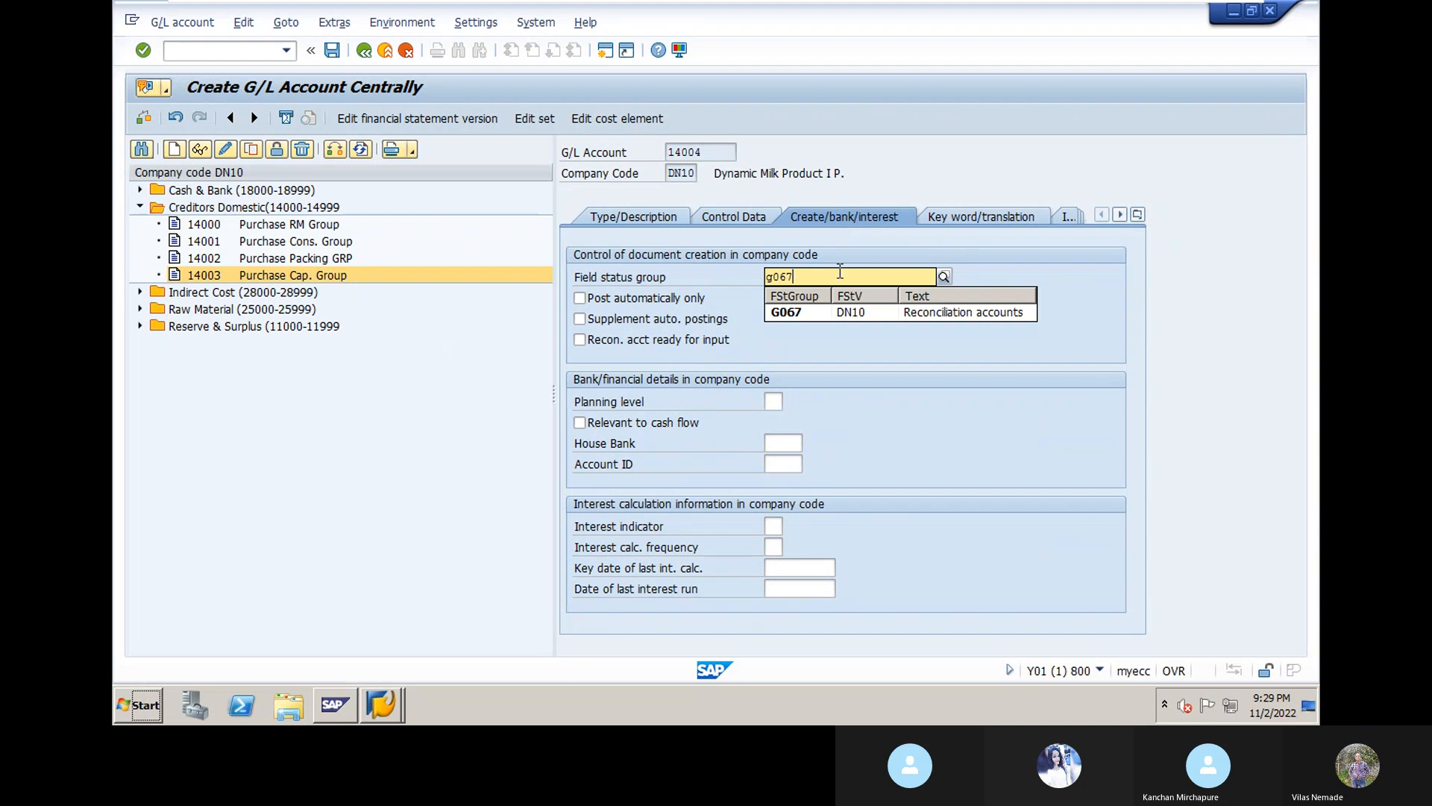
{"action": "left_click", "coordinate": [854, 315]}
{"action": "key", "text": "Return"}
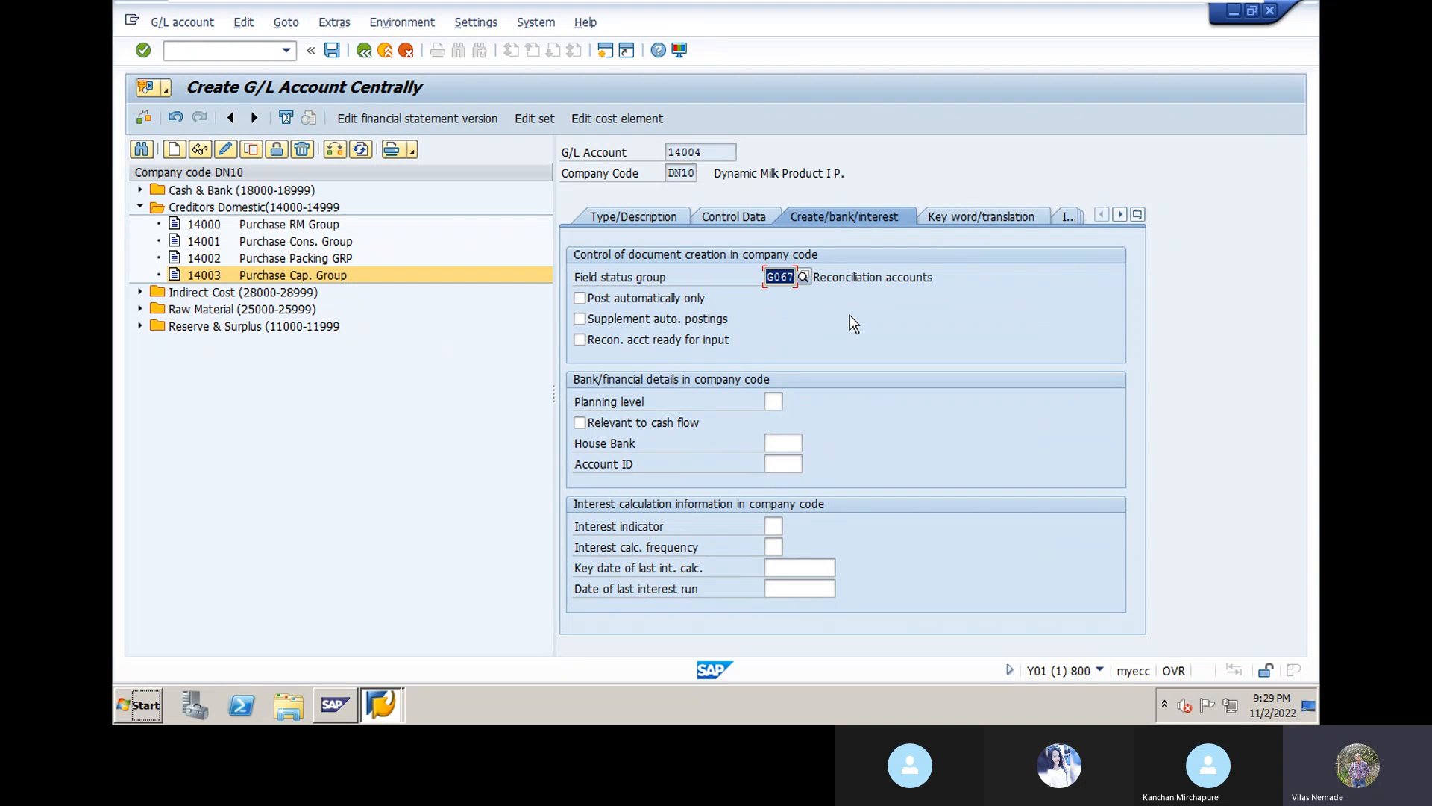
{"action": "left_click", "coordinate": [333, 50]}
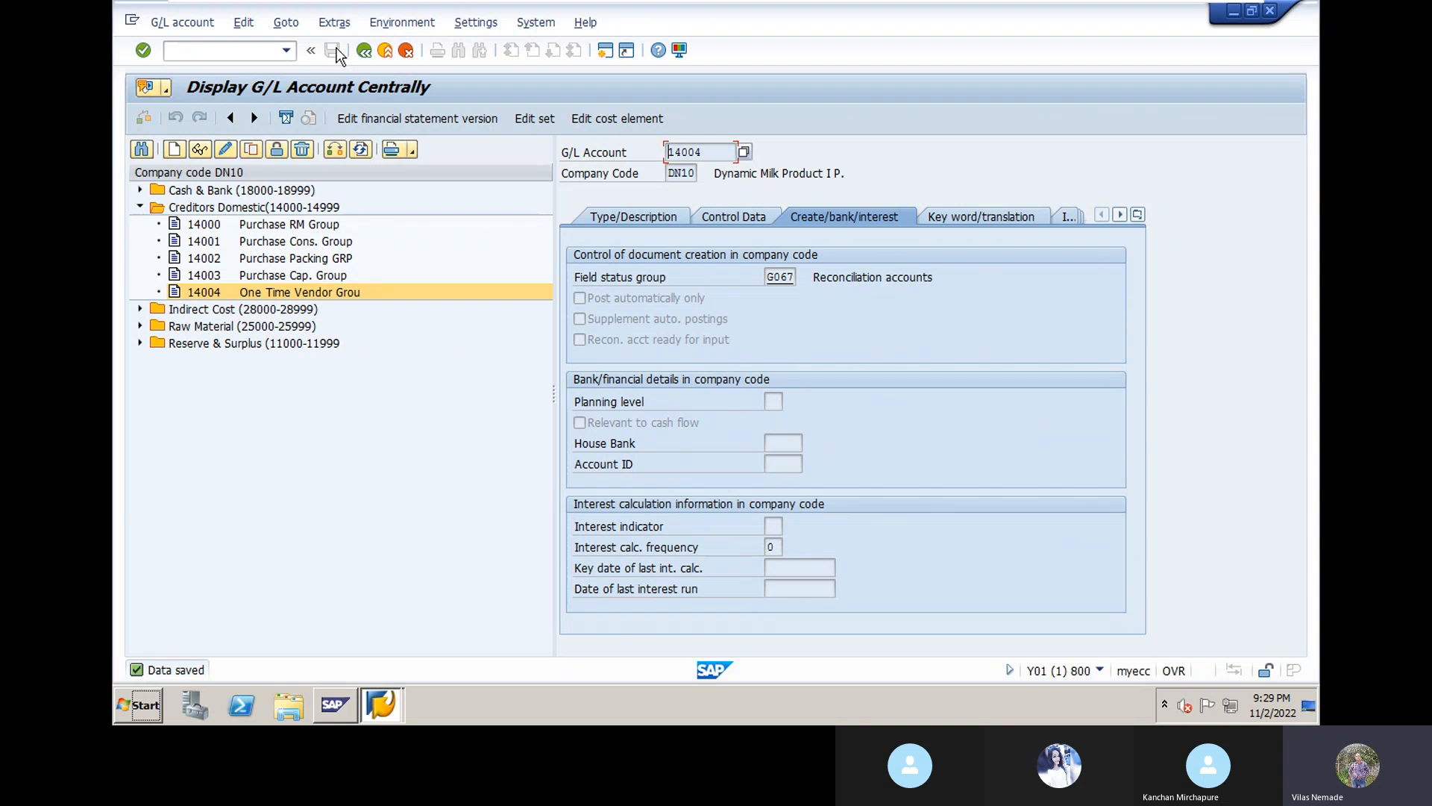
Step: Create G/L account 14005 as a Creditors Domestic balance sheet account
{"action": "left_click", "coordinate": [176, 151]}
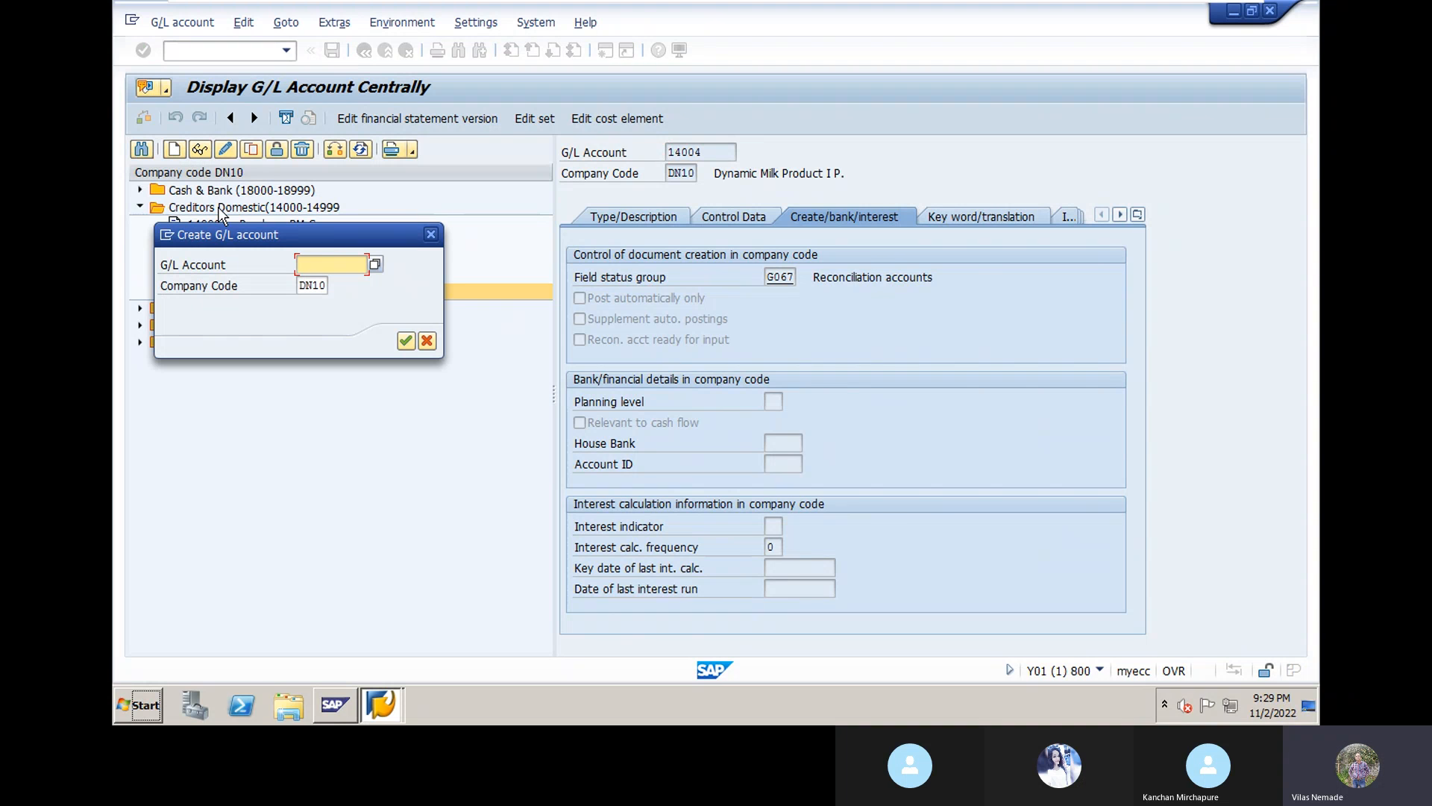
{"action": "left_click_drag", "start_coordinate": [282, 234], "coordinate": [524, 201]}
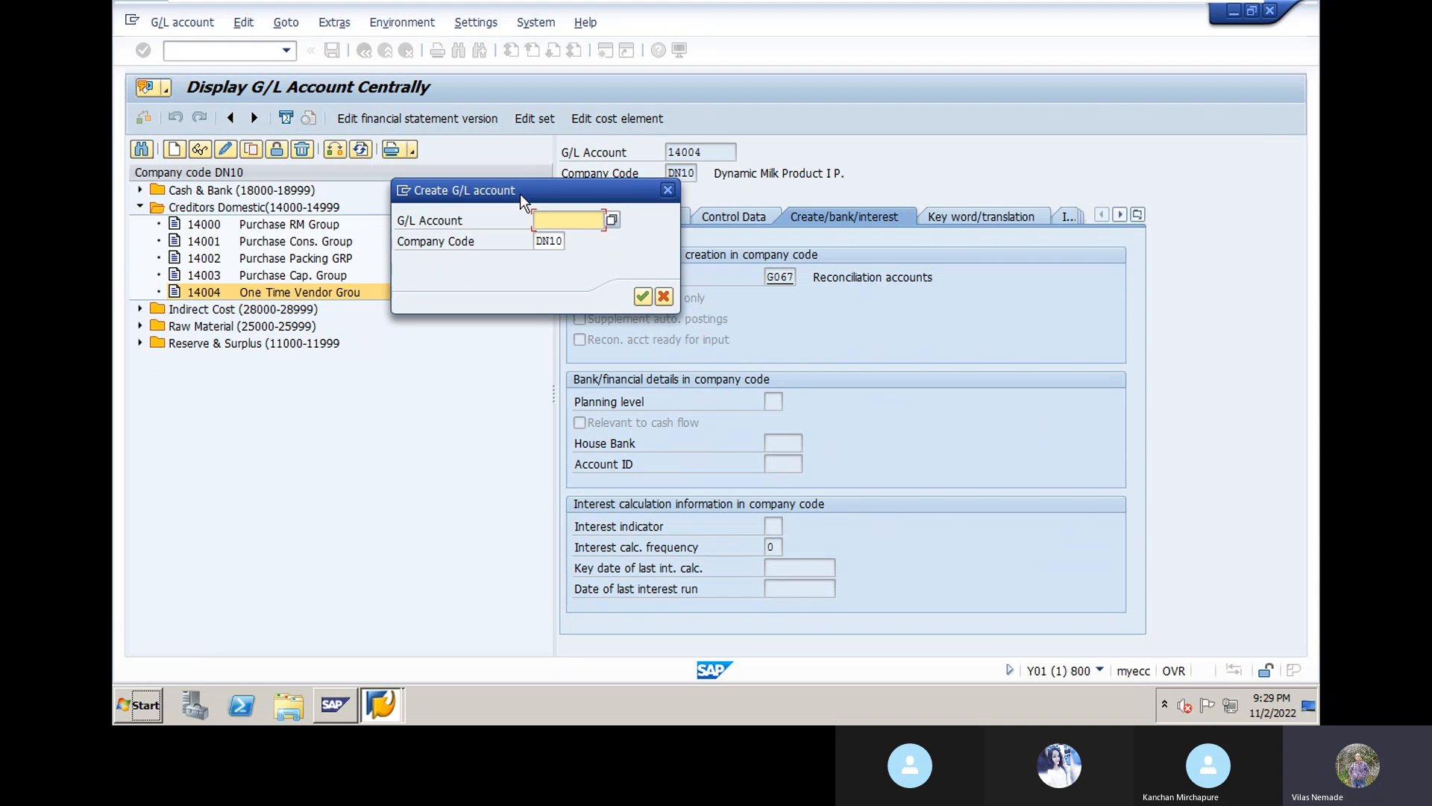
{"action": "type", "text": "14005"}
{"action": "left_click", "coordinate": [641, 297]}
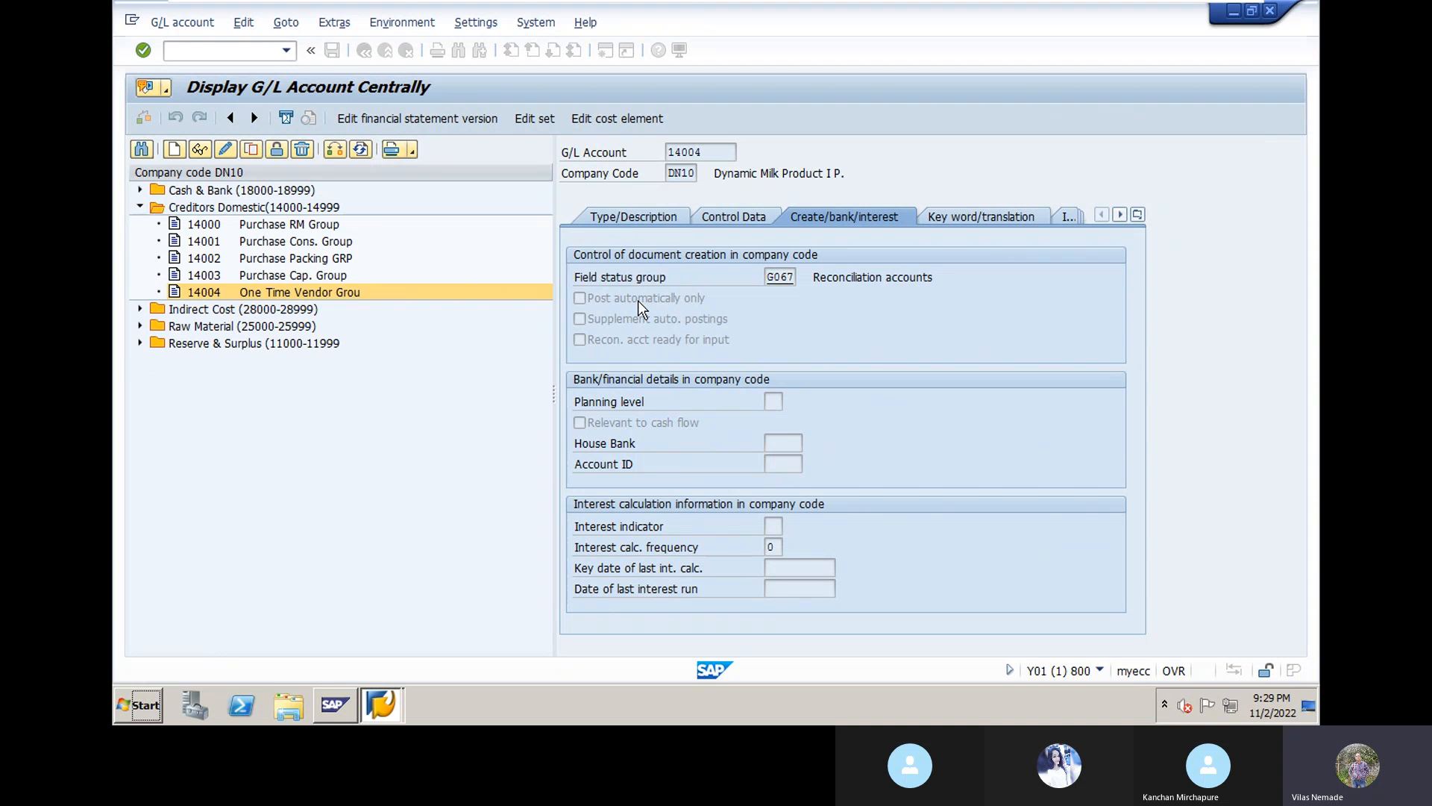
{"action": "left_click", "coordinate": [627, 221]}
{"action": "left_click", "coordinate": [895, 277]}
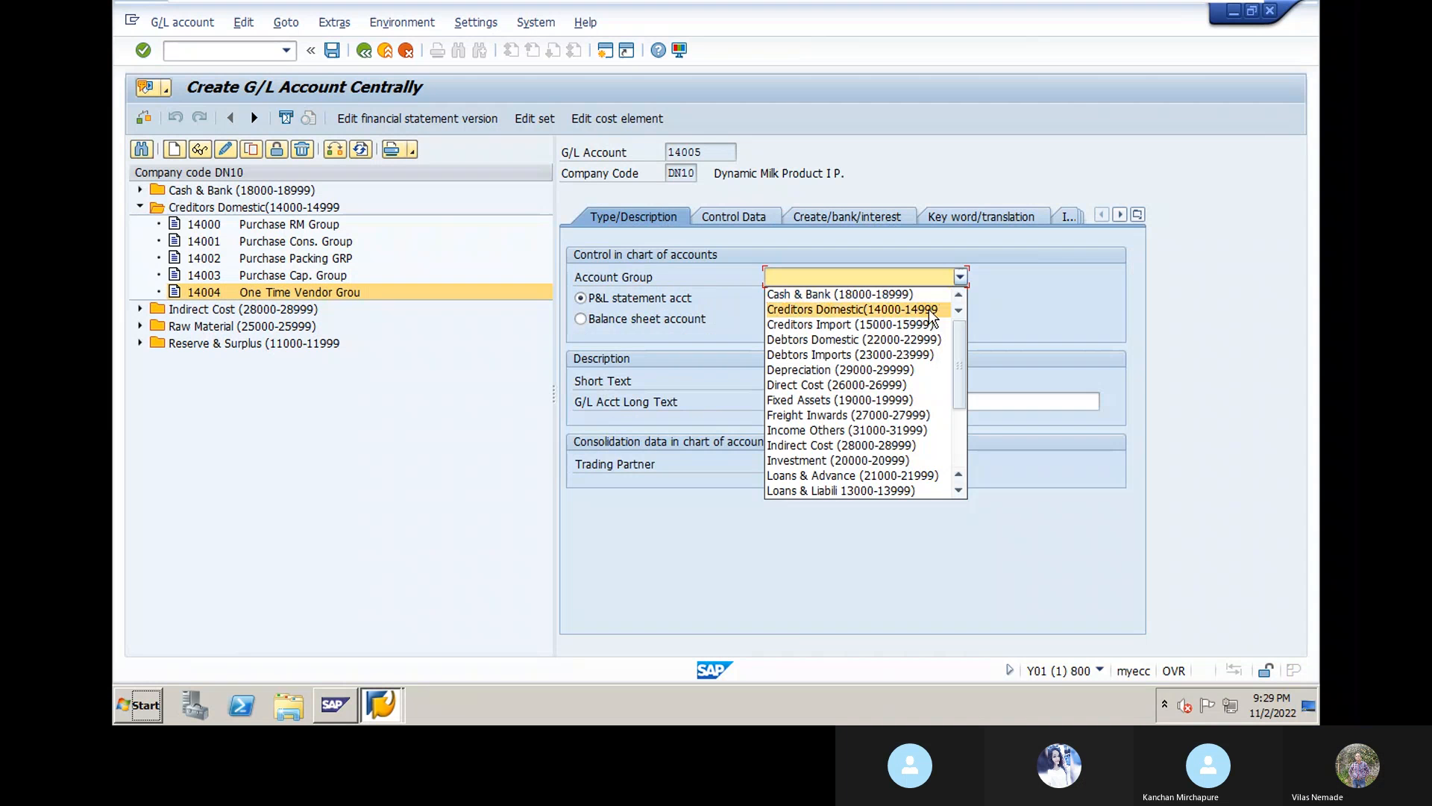
{"action": "left_click", "coordinate": [929, 309]}
{"action": "left_click", "coordinate": [619, 321]}
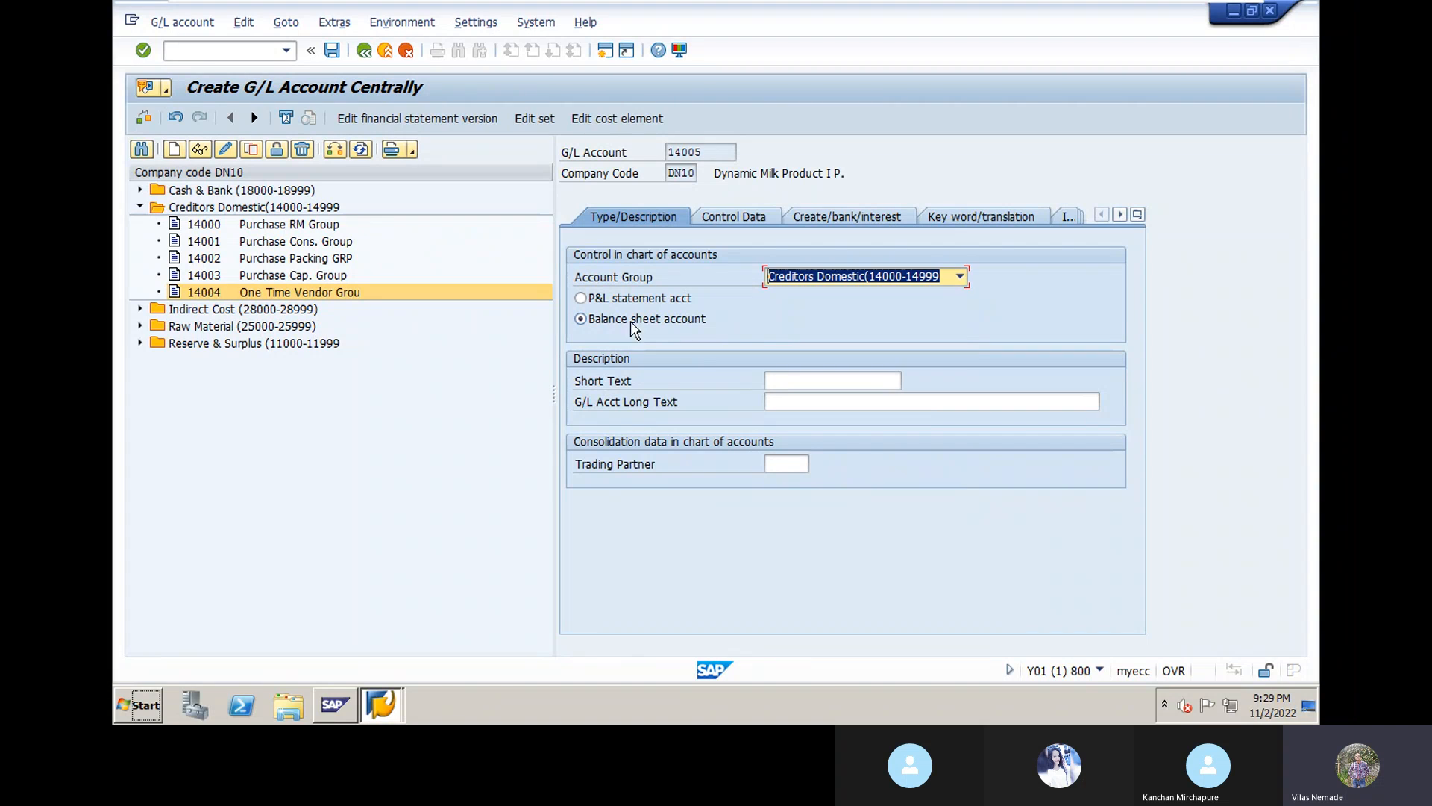
Step: Enter texts 'Purchase Serv.' and 'Purchase Service Group' with trading partner DYNGRP
{"action": "left_click", "coordinate": [786, 380]}
{"action": "type", "text": "P"}
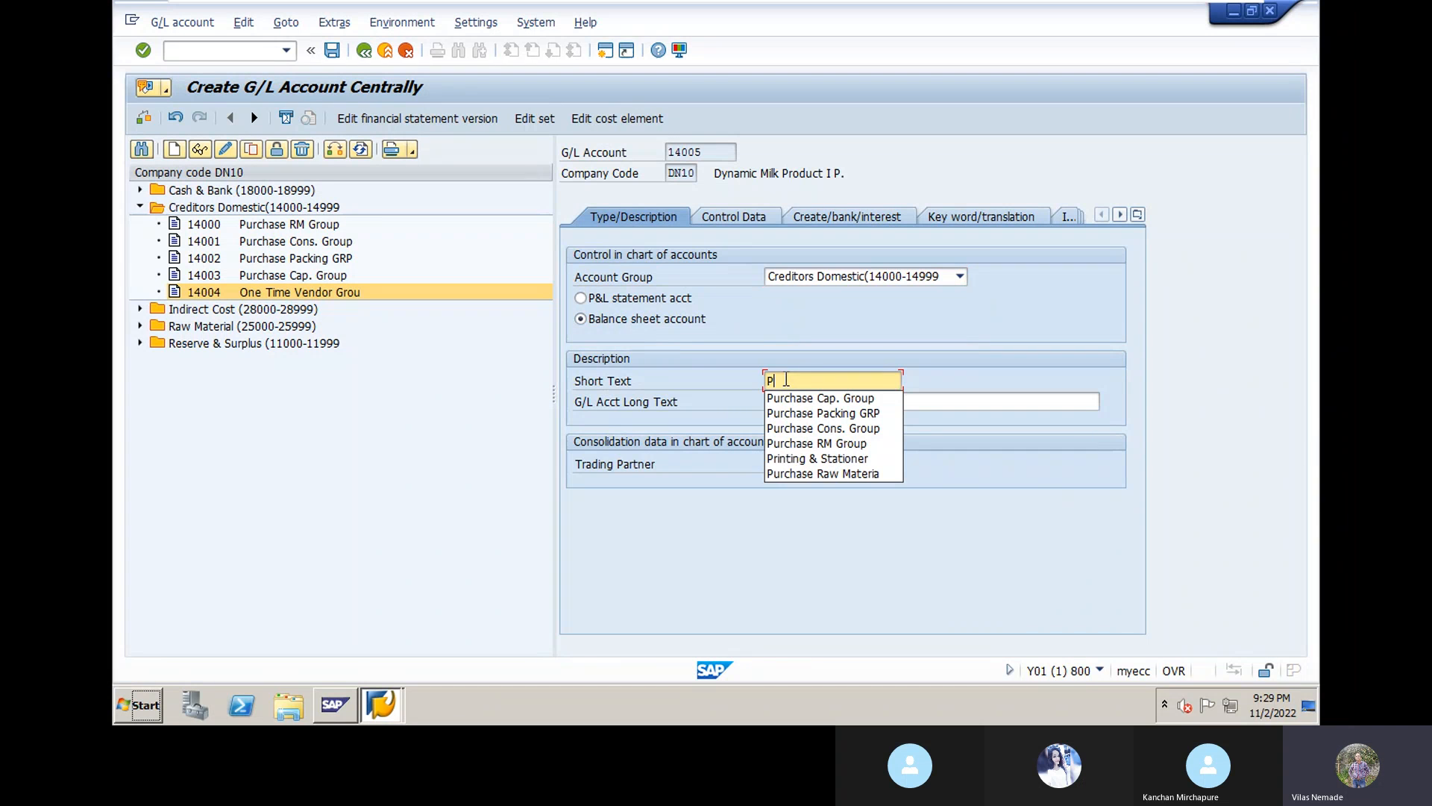
{"action": "type", "text": "urch"}
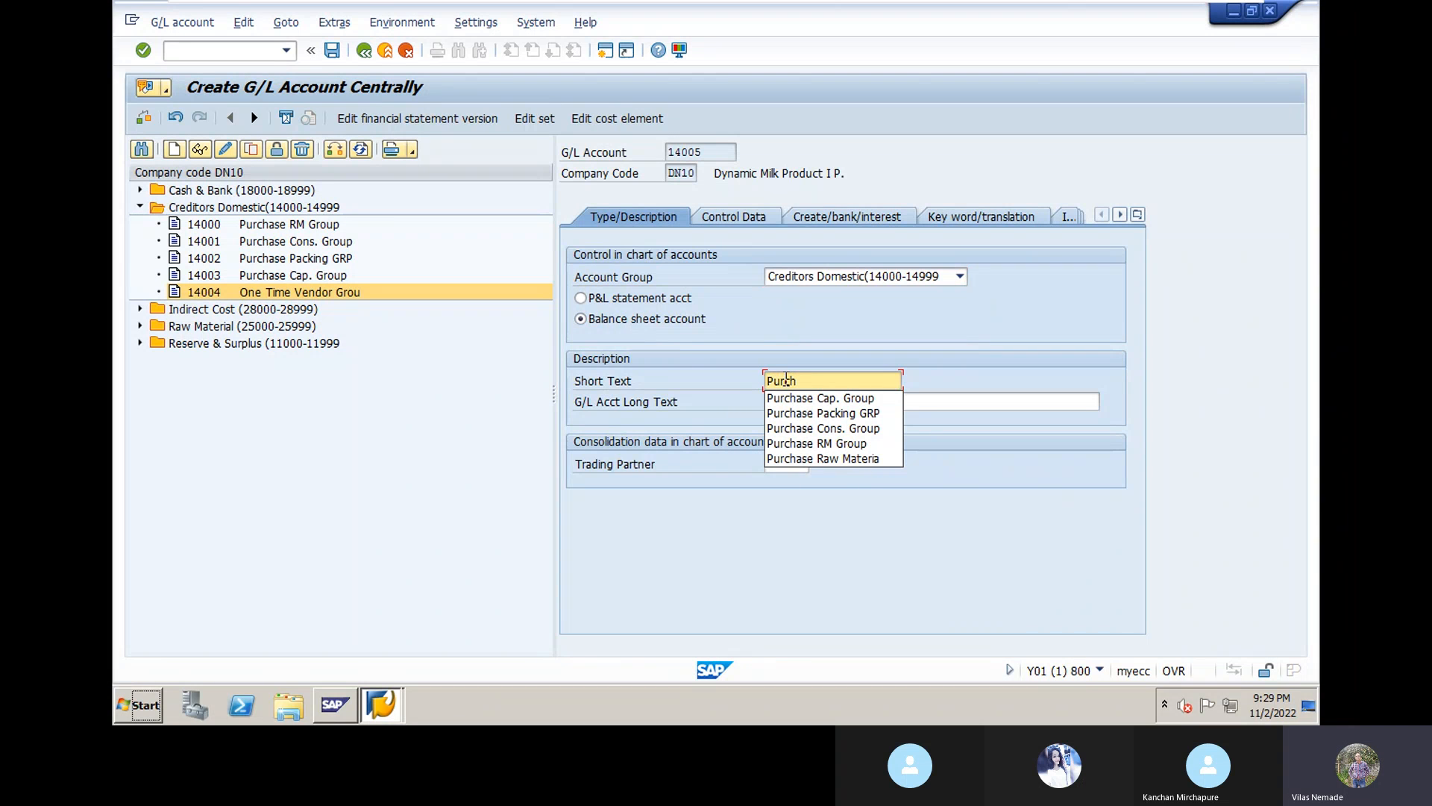
{"action": "type", "text": "ase "}
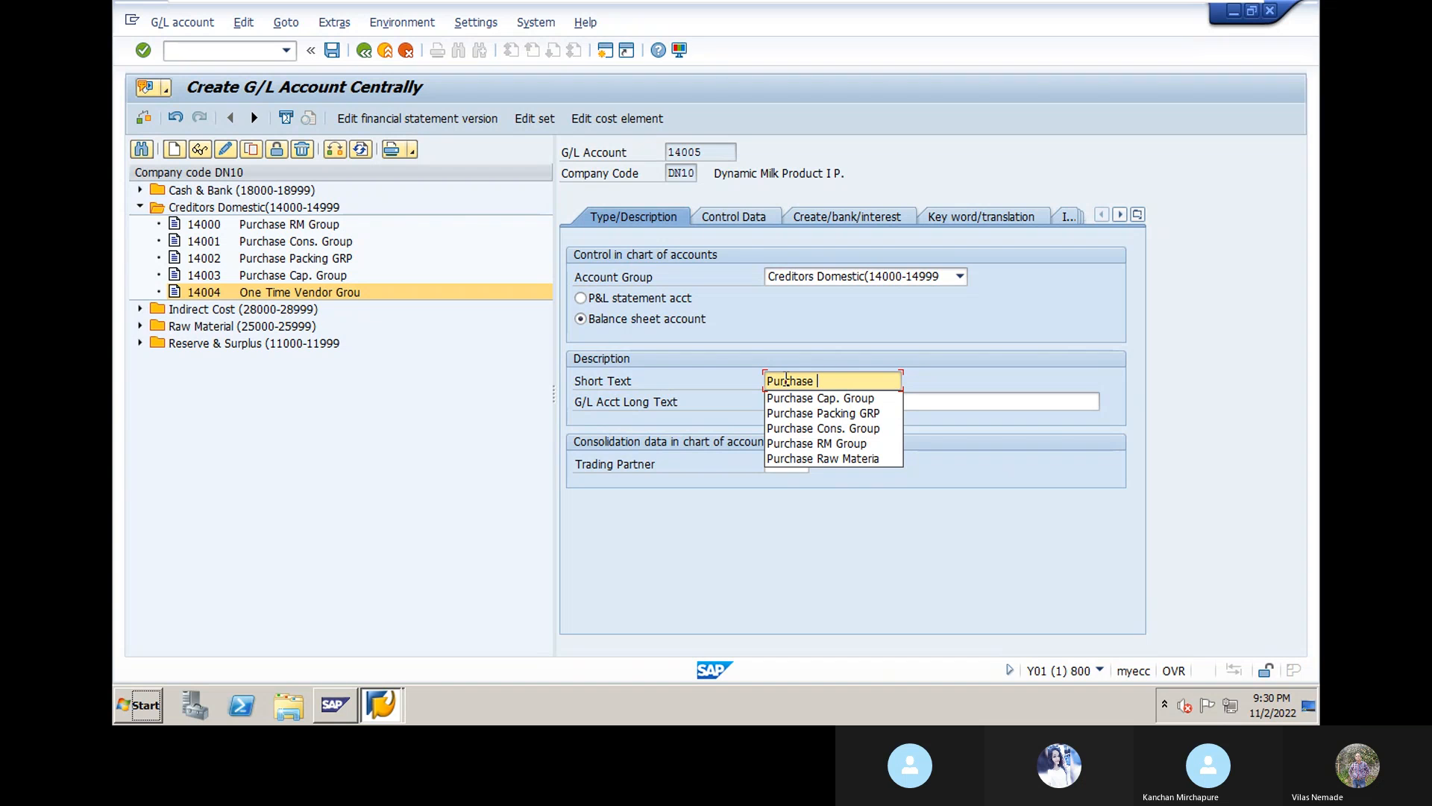
{"action": "type", "text": "Serv. Group"}
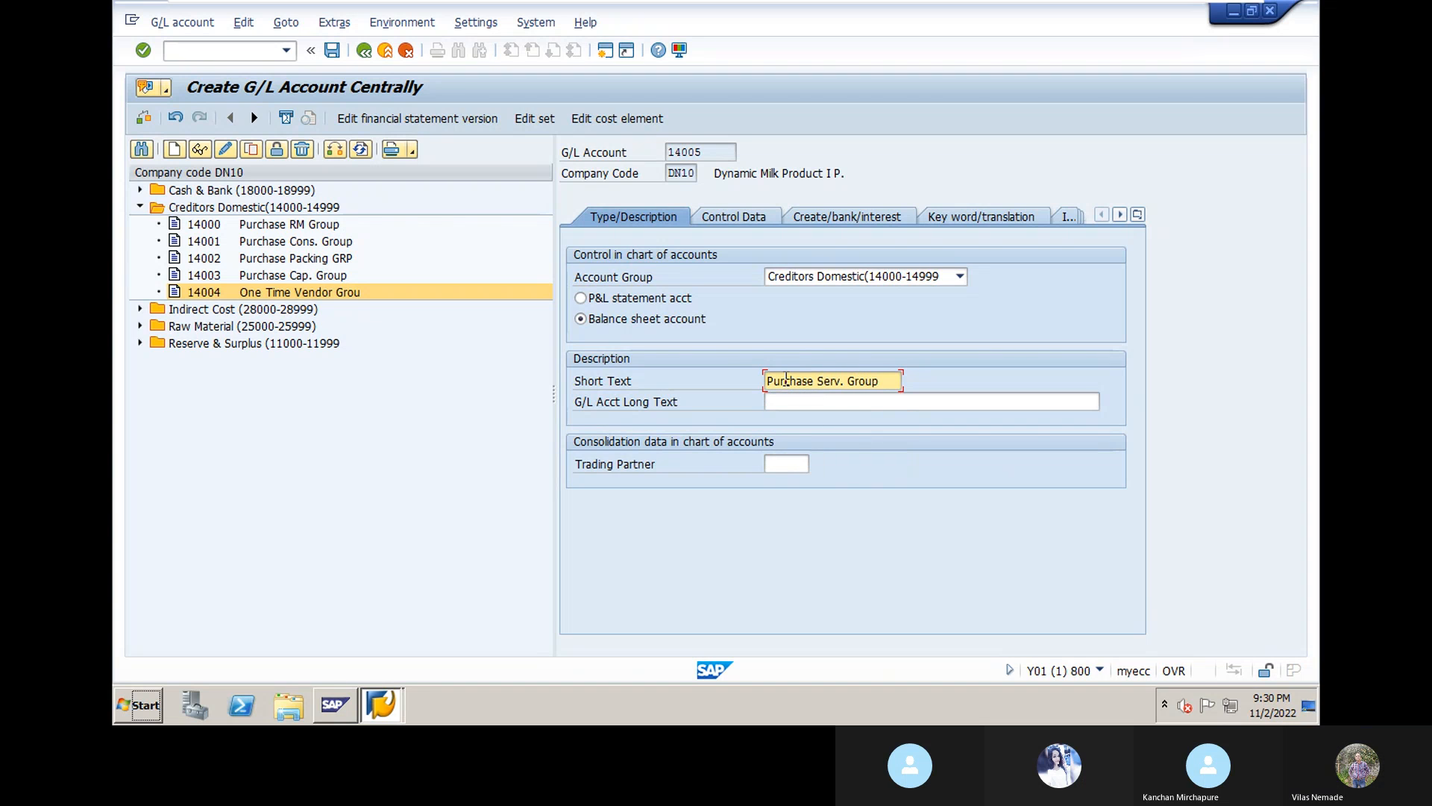
{"action": "left_click", "coordinate": [780, 406]}
{"action": "type", "text": "P"}
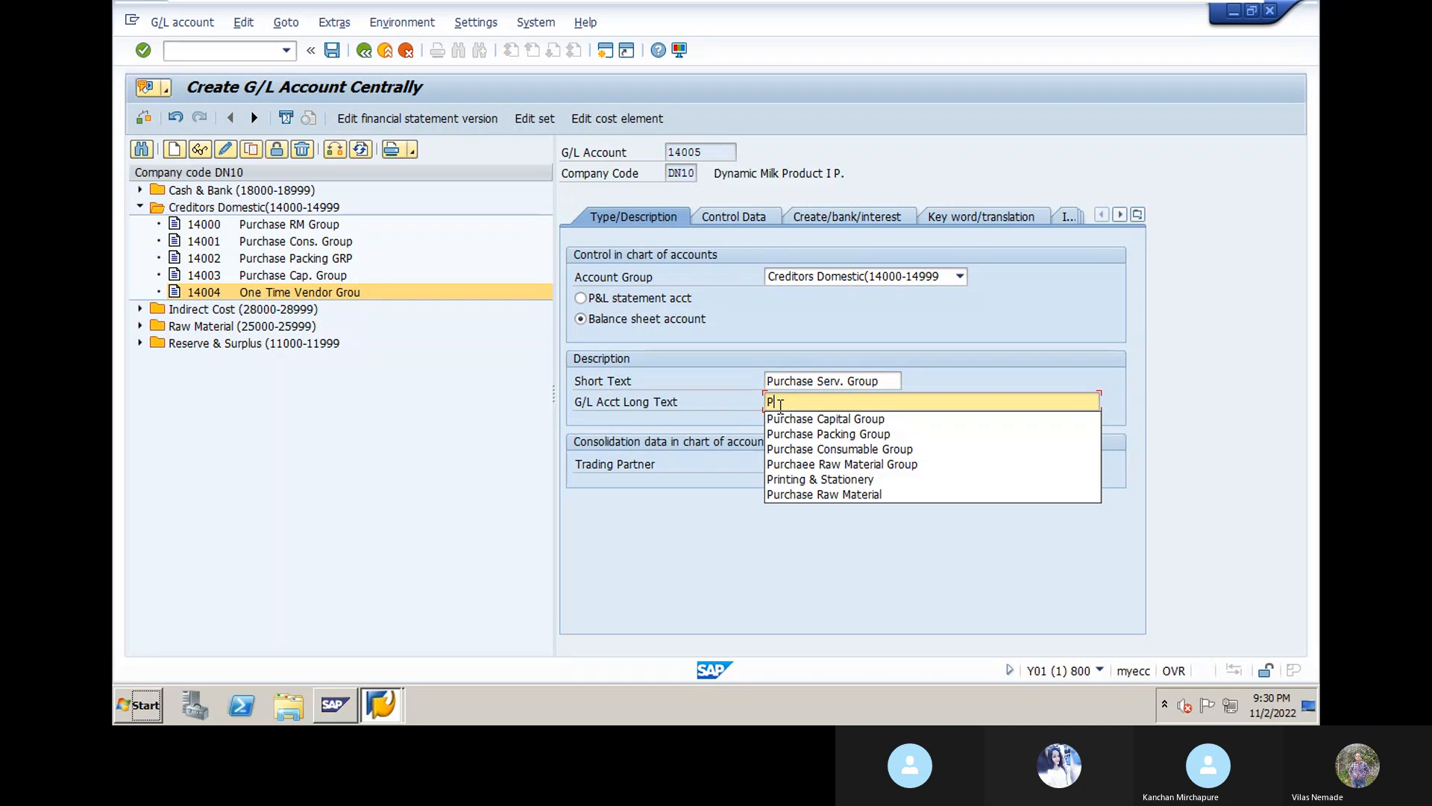
{"action": "type", "text": "urchase S"}
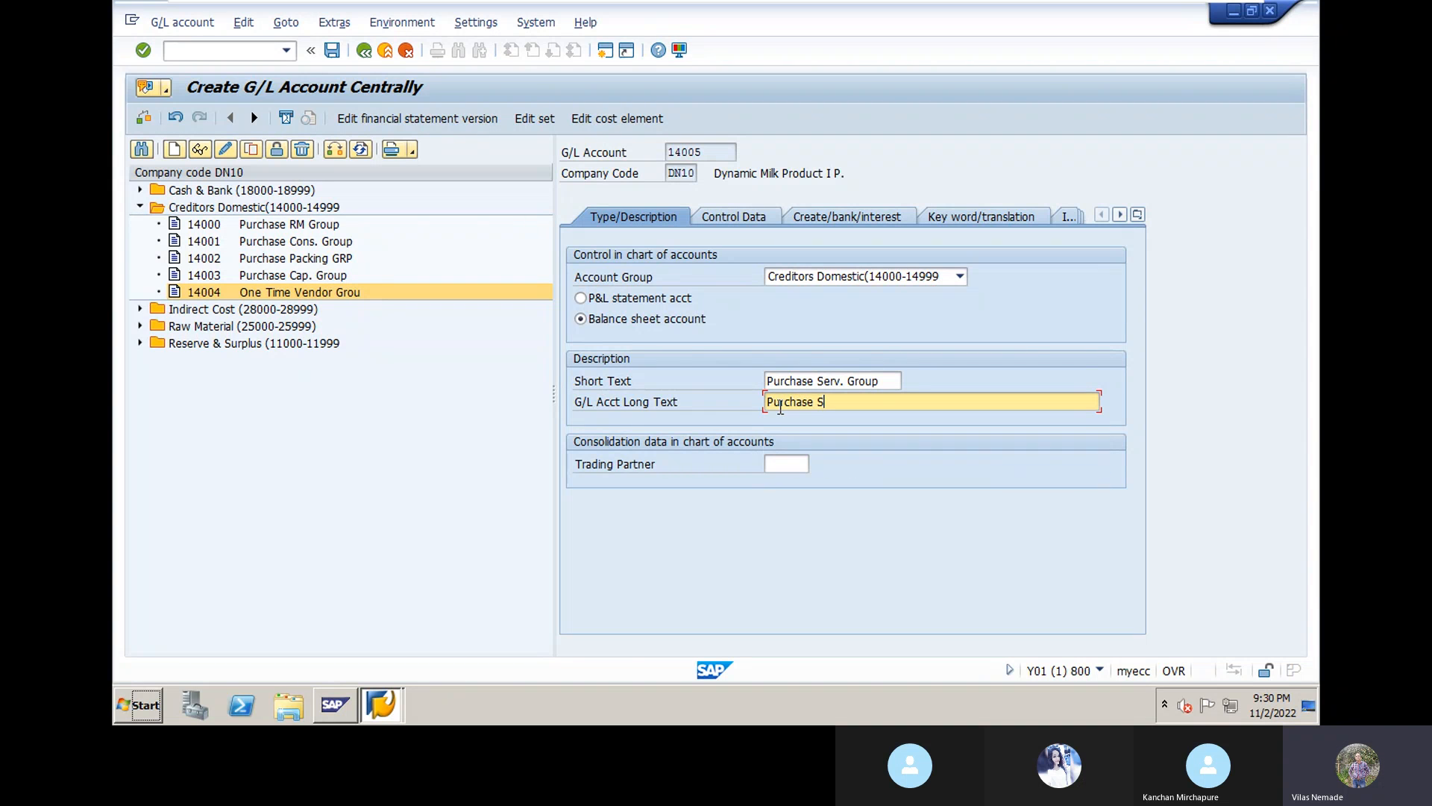
{"action": "type", "text": "ervice Group"}
{"action": "left_click", "coordinate": [787, 464]}
{"action": "left_click", "coordinate": [792, 482]}
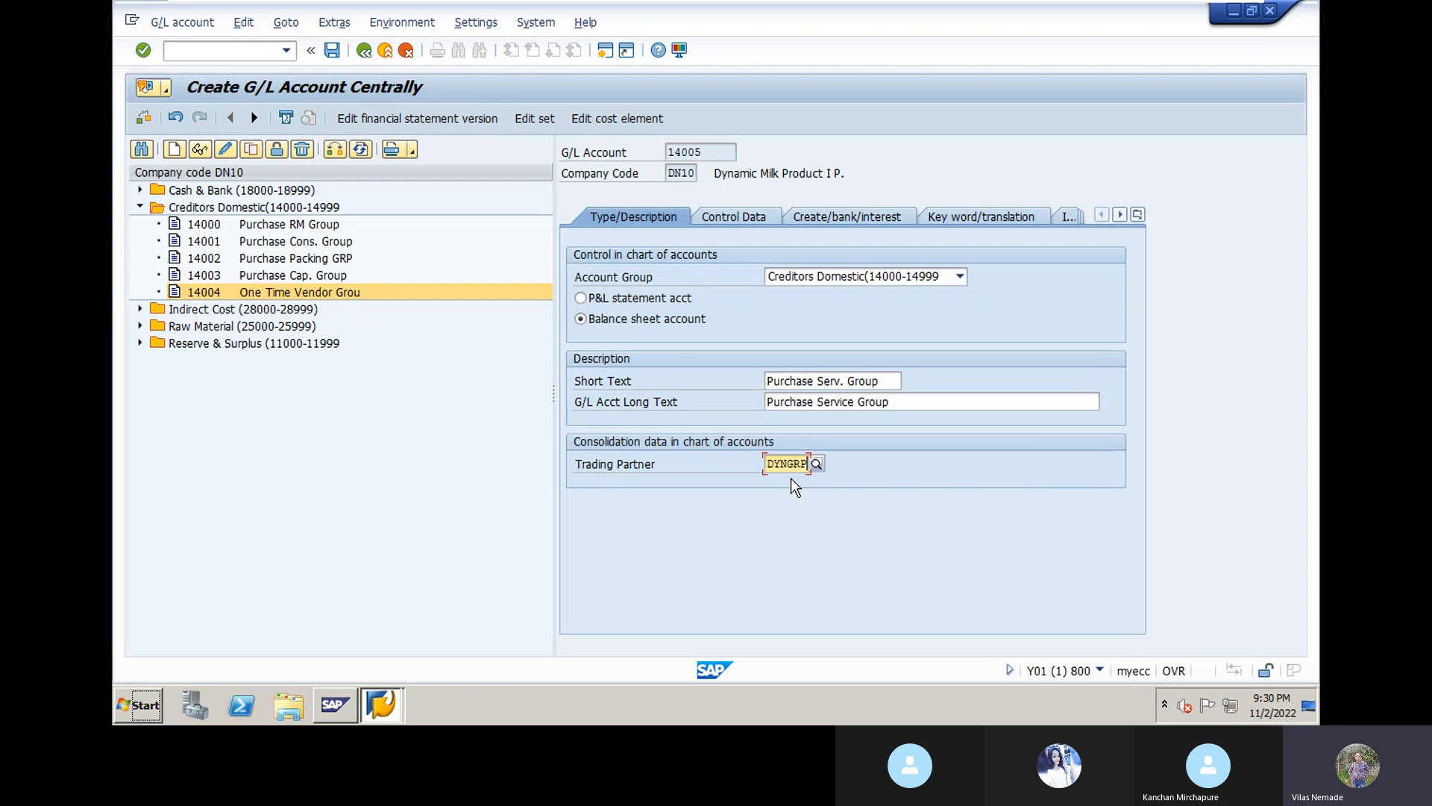
{"action": "key", "text": "Return"}
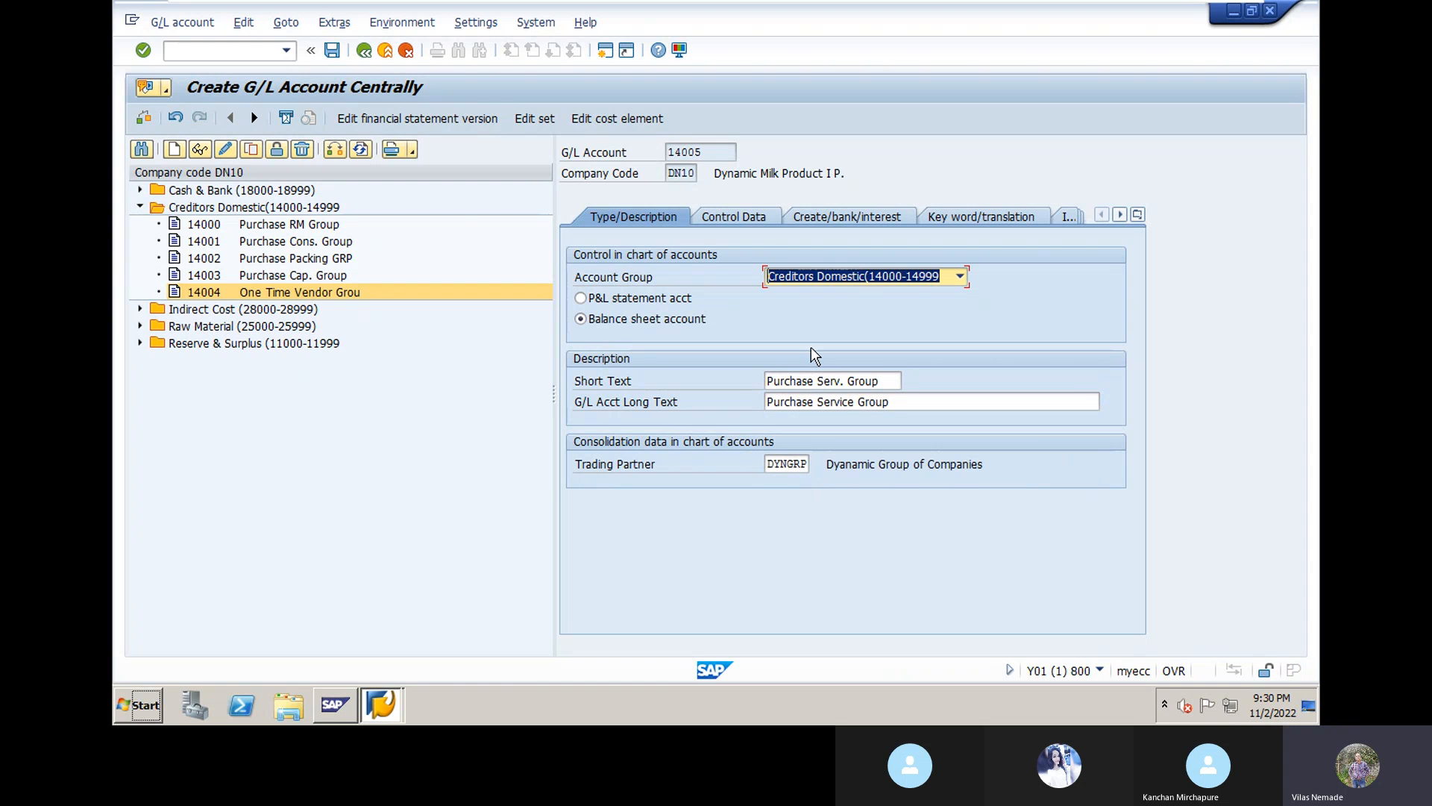
Step: Make account 14005 a Vendors reconciliation account with line item display and sort key 001
{"action": "left_click", "coordinate": [759, 218]}
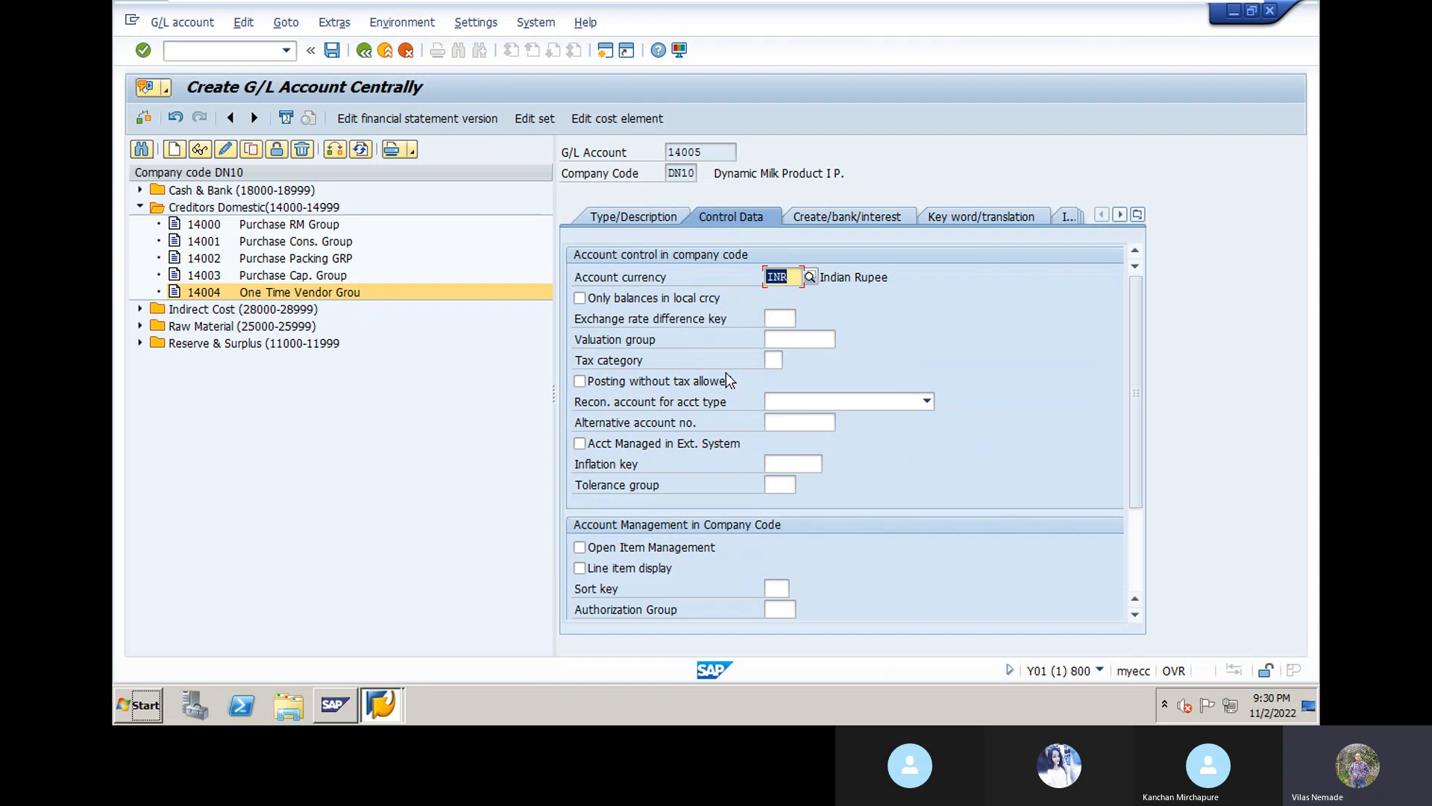
{"action": "left_click", "coordinate": [927, 402]}
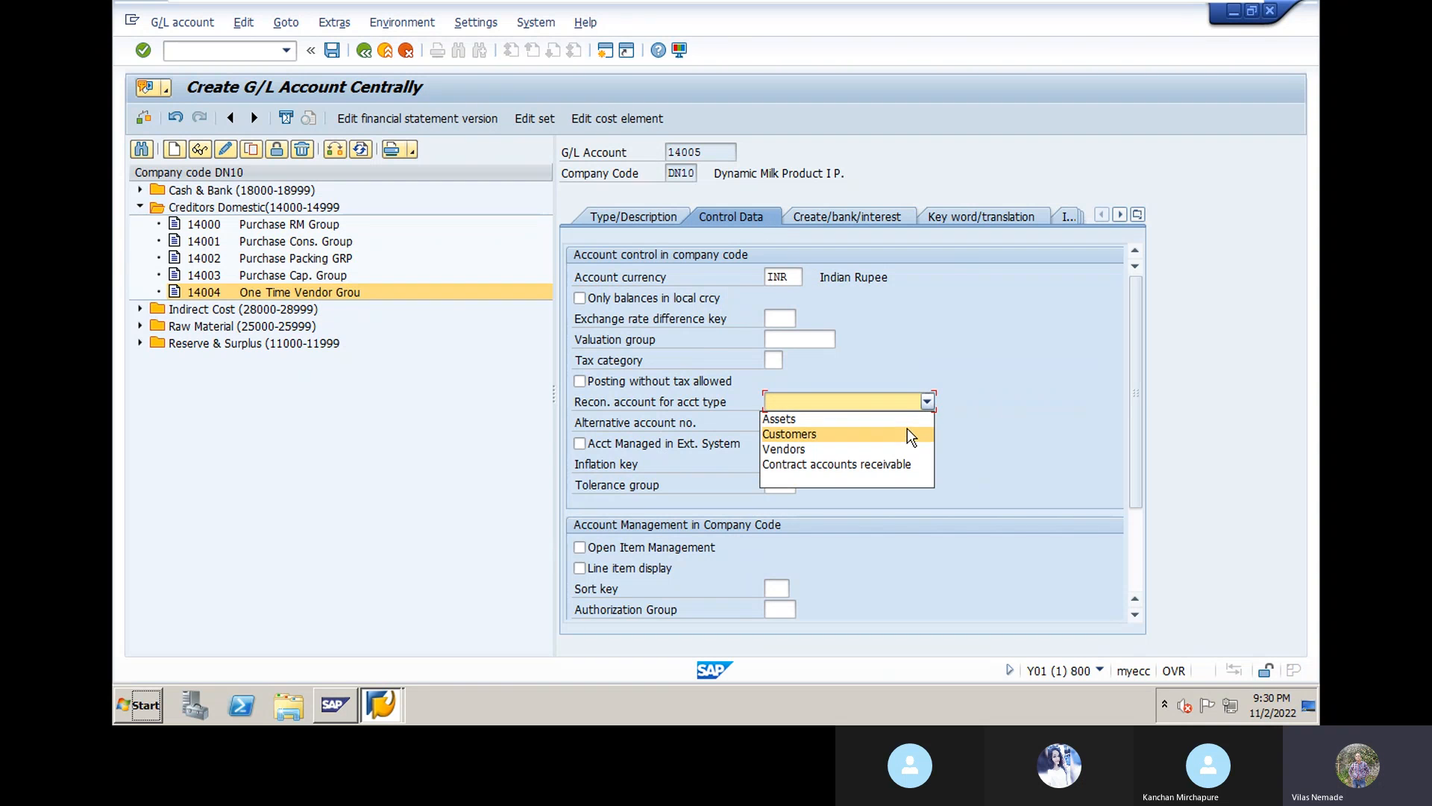
{"action": "left_click", "coordinate": [899, 448]}
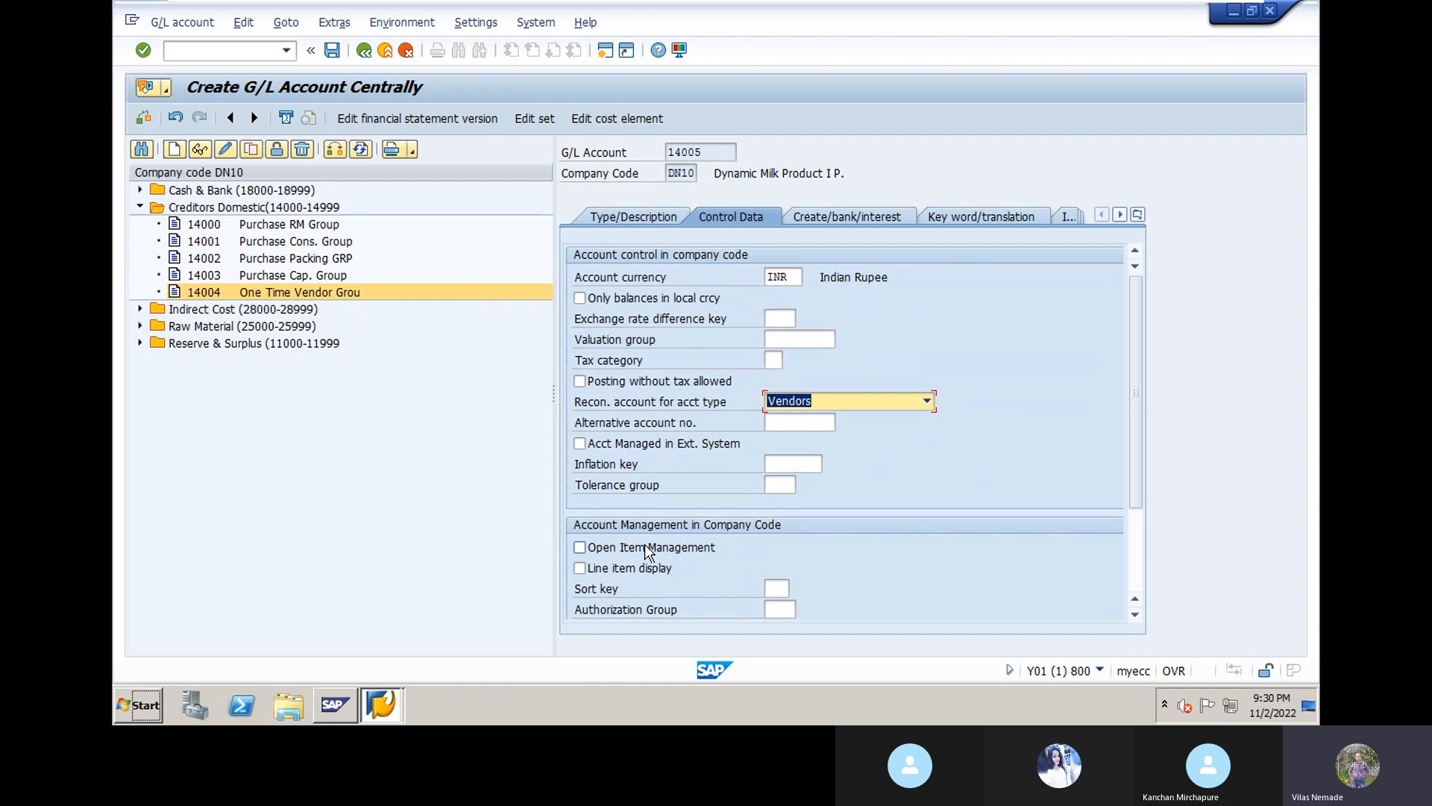
{"action": "left_click", "coordinate": [580, 568]}
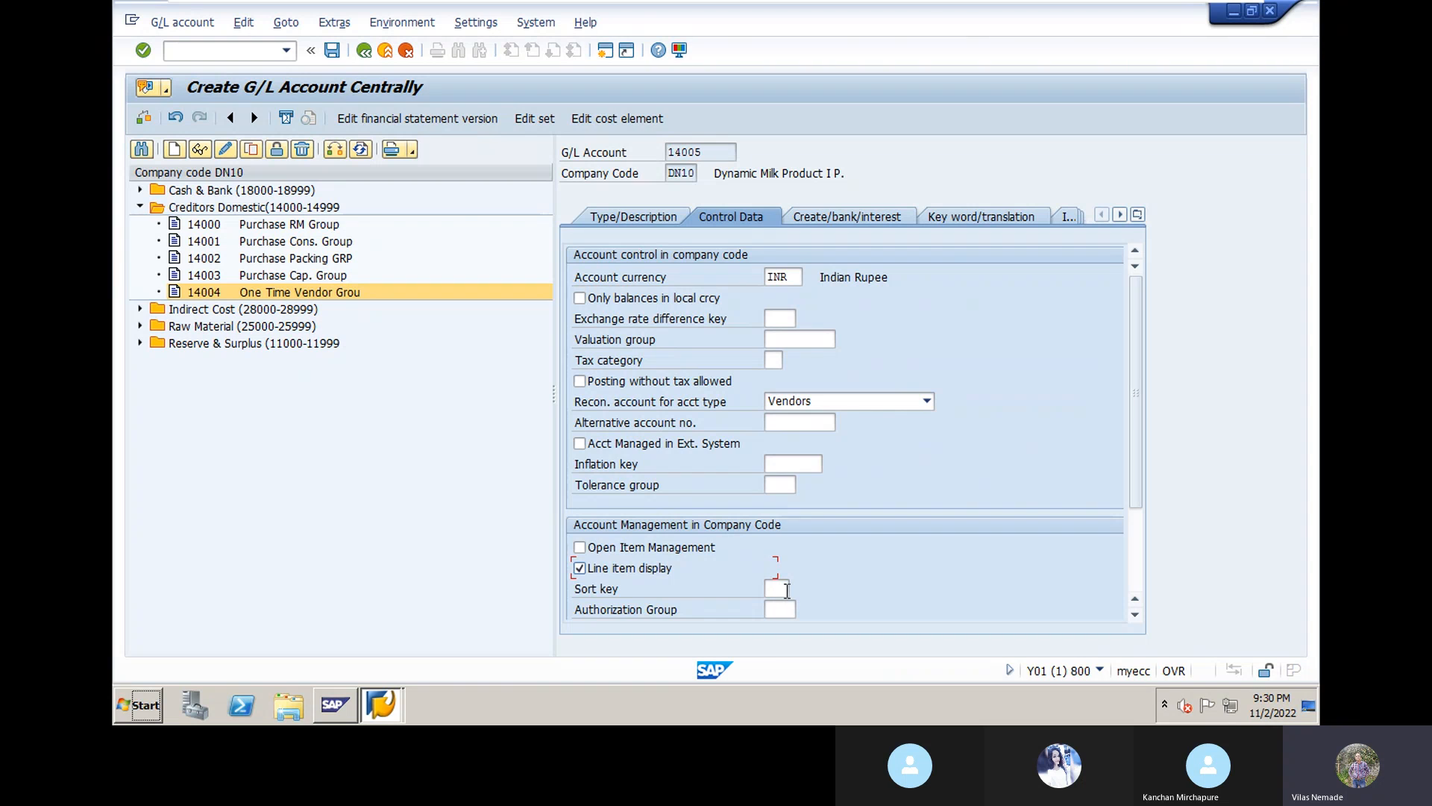
{"action": "left_click", "coordinate": [779, 589]}
{"action": "left_click", "coordinate": [781, 611]}
{"action": "key", "text": "Return"}
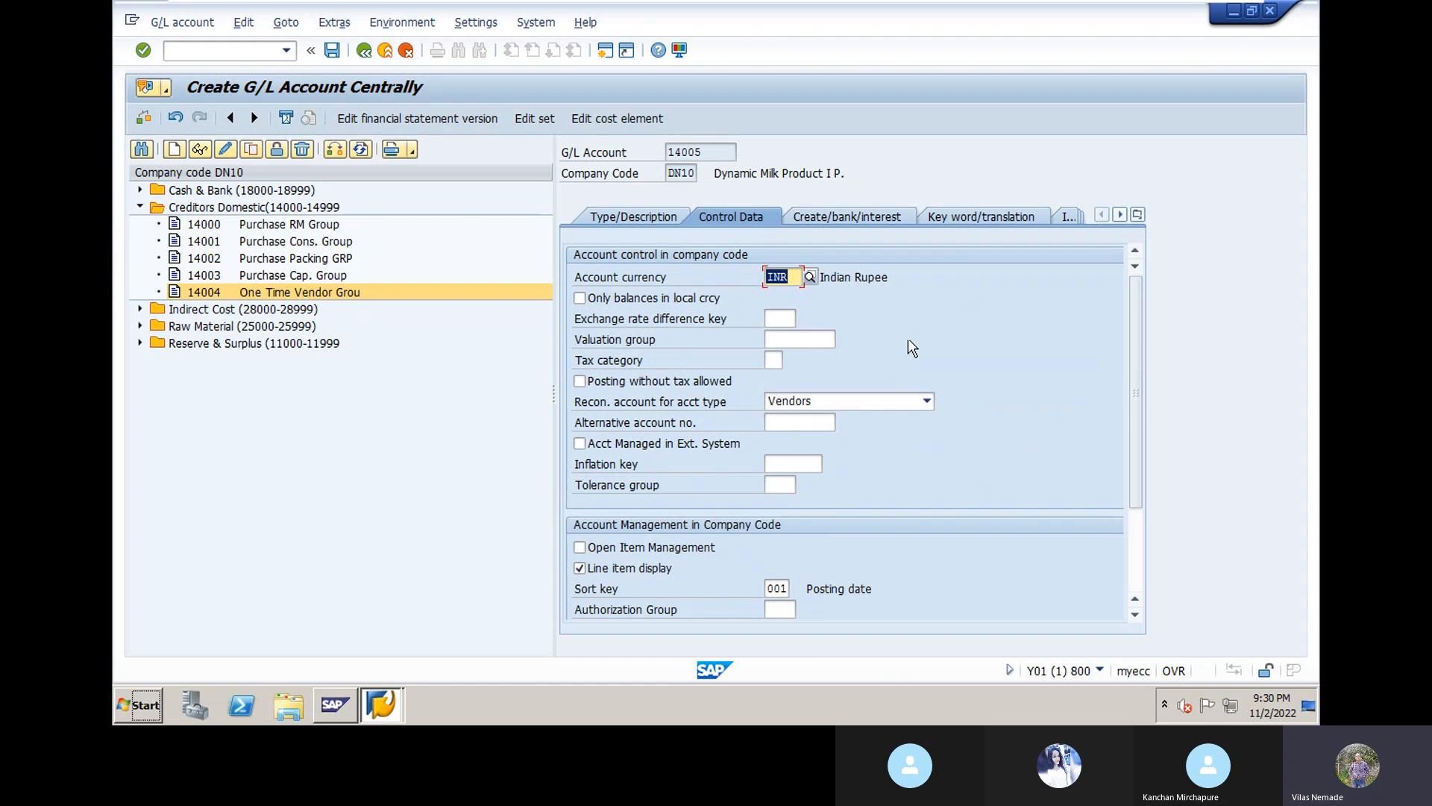
Step: Set field status group G067 and save the G/L account
{"action": "left_click", "coordinate": [862, 221]}
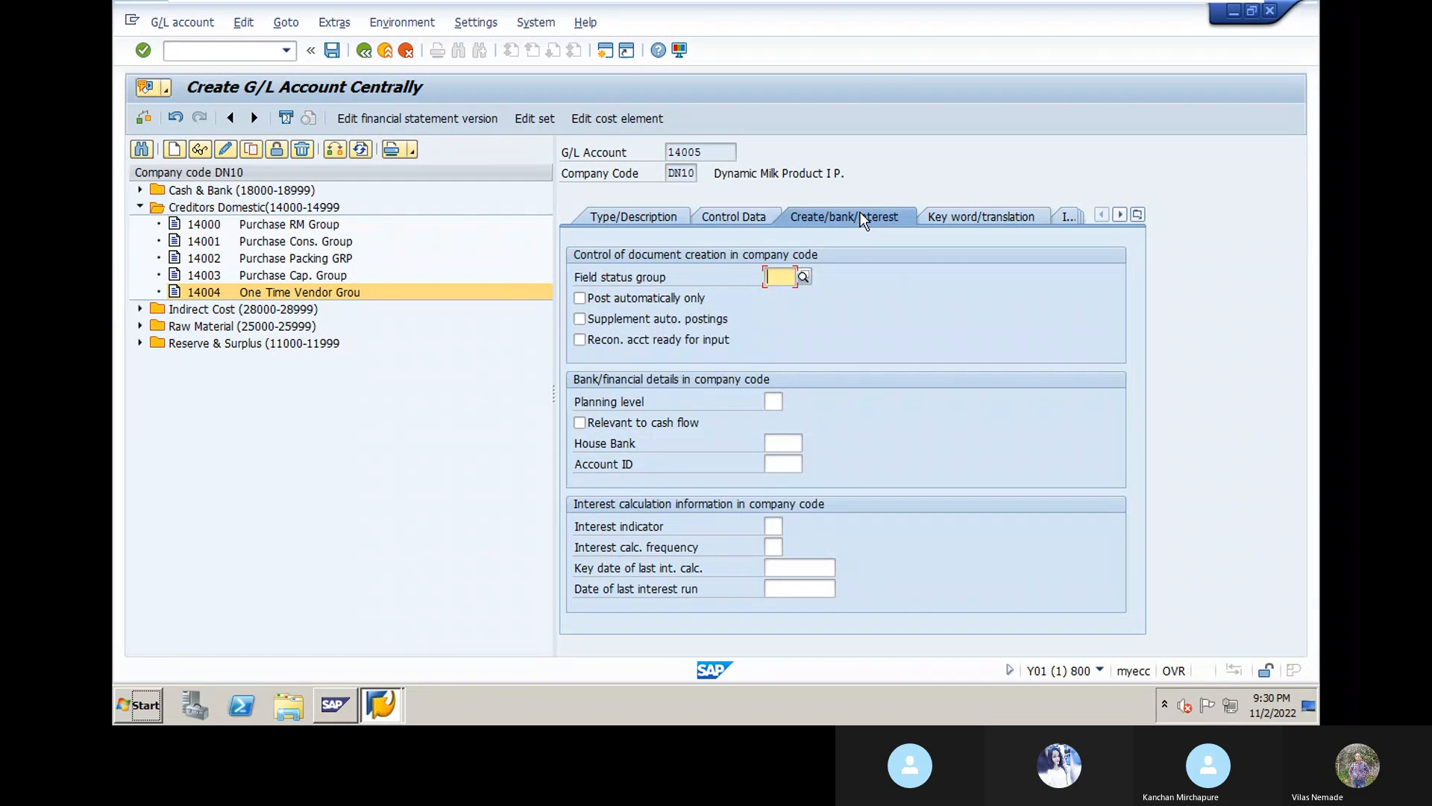
{"action": "type", "text": "g"}
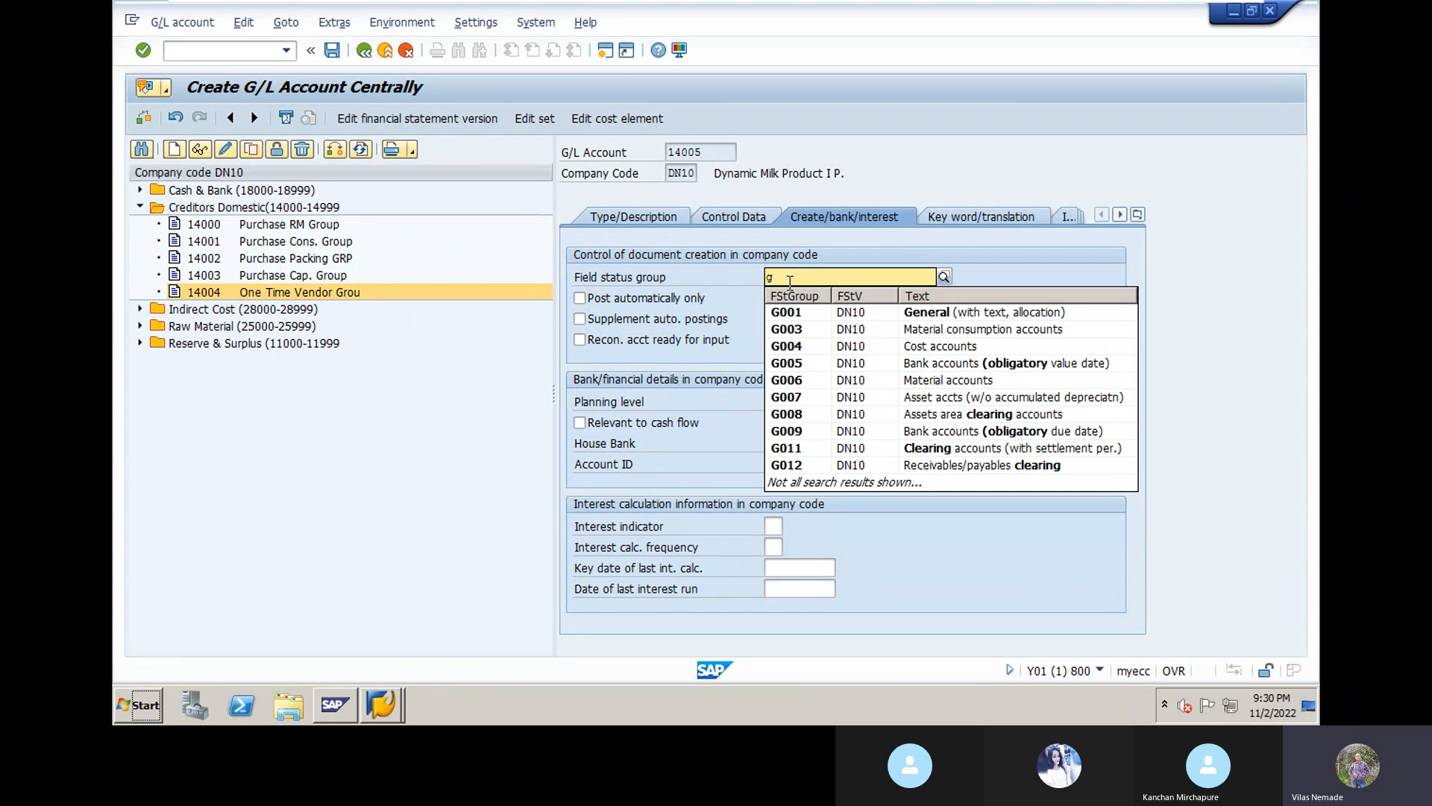
{"action": "type", "text": "067"}
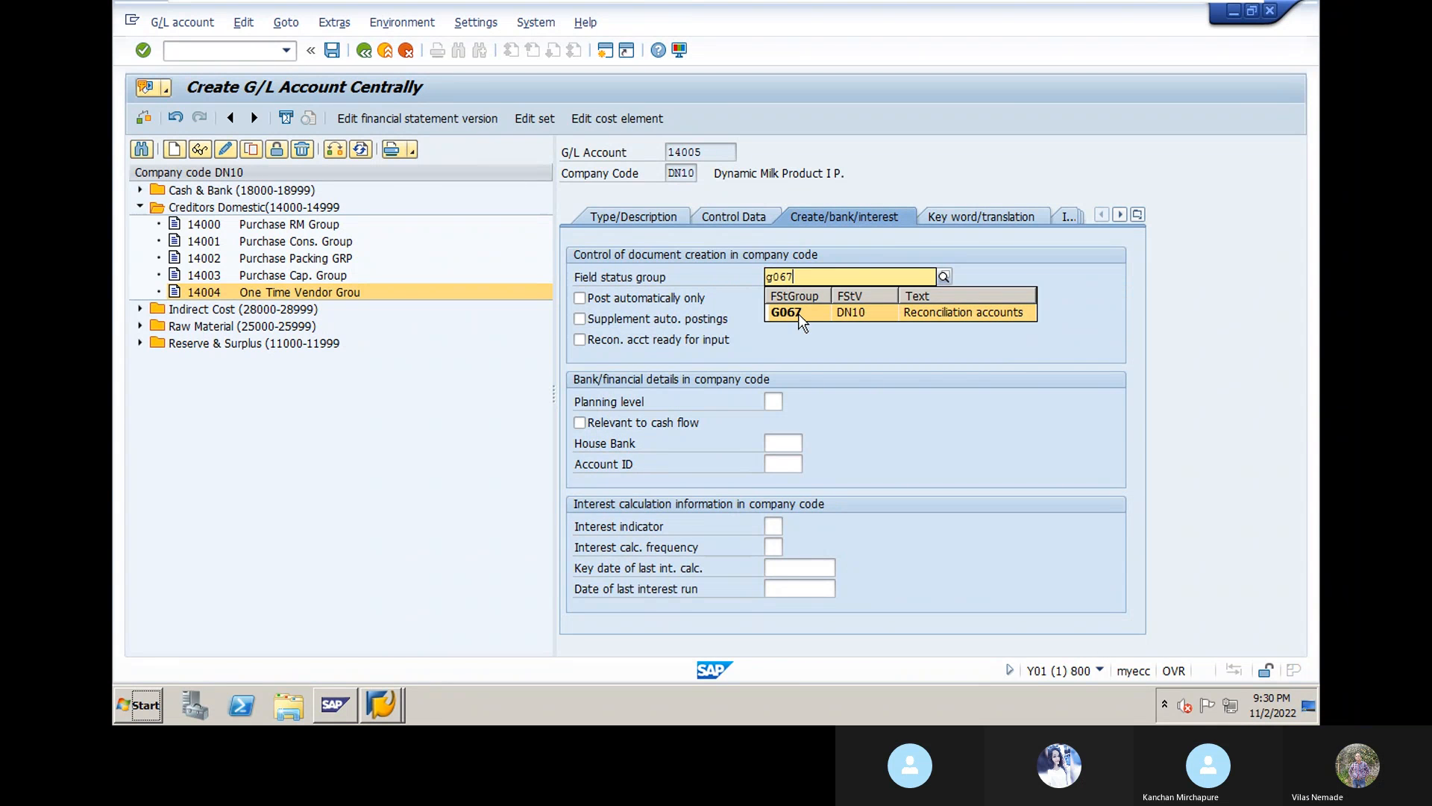
{"action": "left_click", "coordinate": [801, 313]}
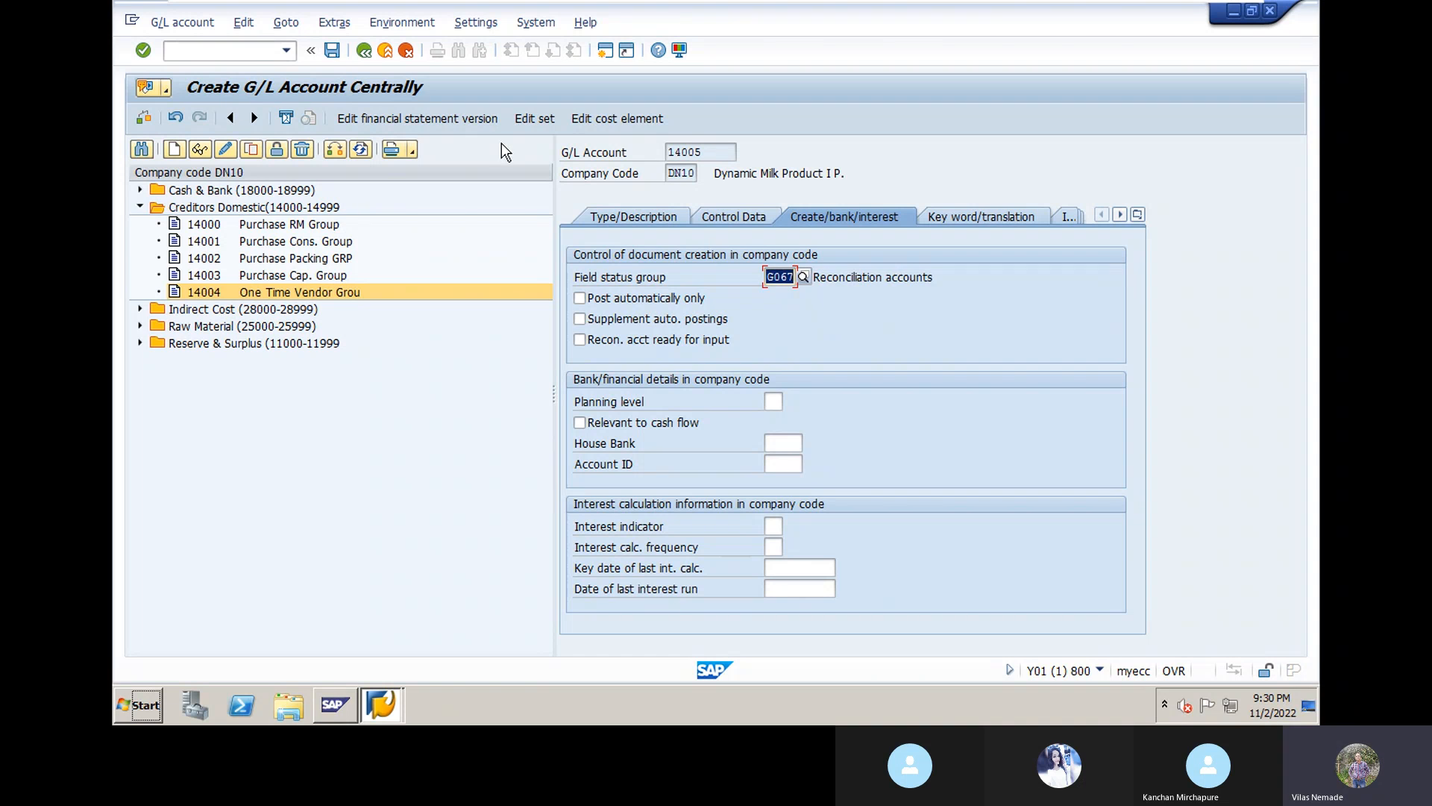
{"action": "left_click", "coordinate": [332, 50]}
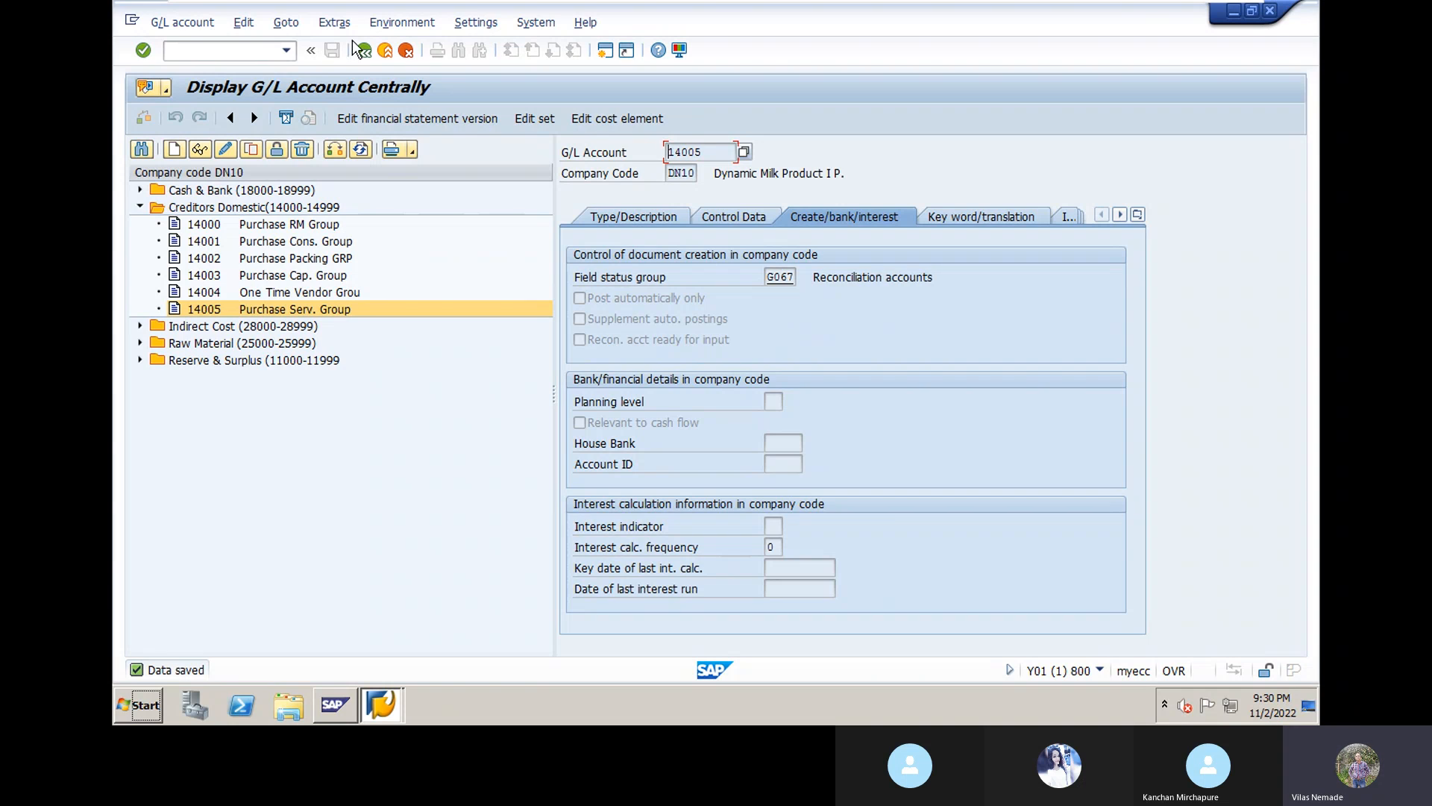
{"action": "left_click", "coordinate": [365, 51]}
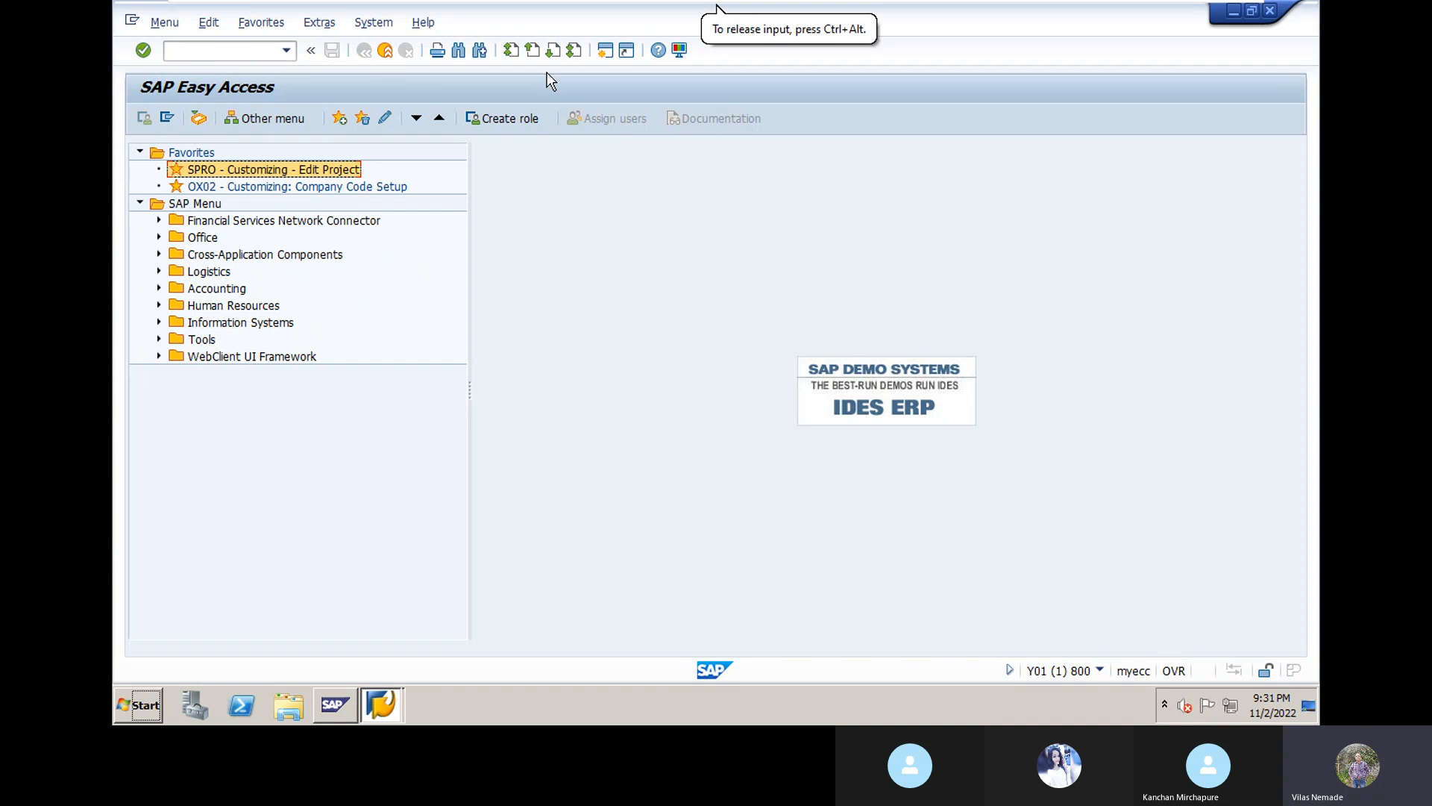
Step: Expand Accounting > Financial Accounting > Accounts Payable > Master Records in the SAP menu
{"action": "left_click", "coordinate": [159, 289]}
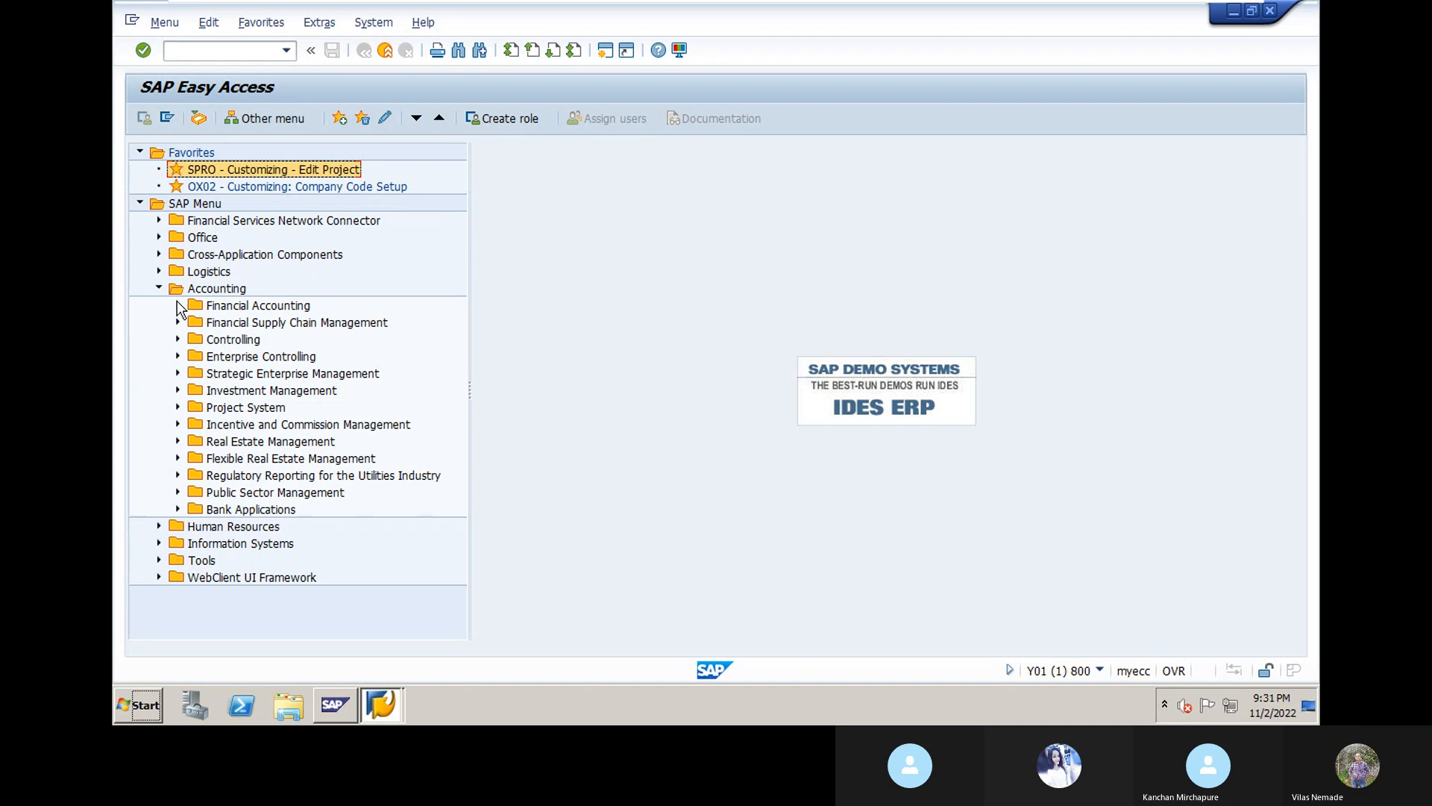
{"action": "left_click", "coordinate": [178, 306]}
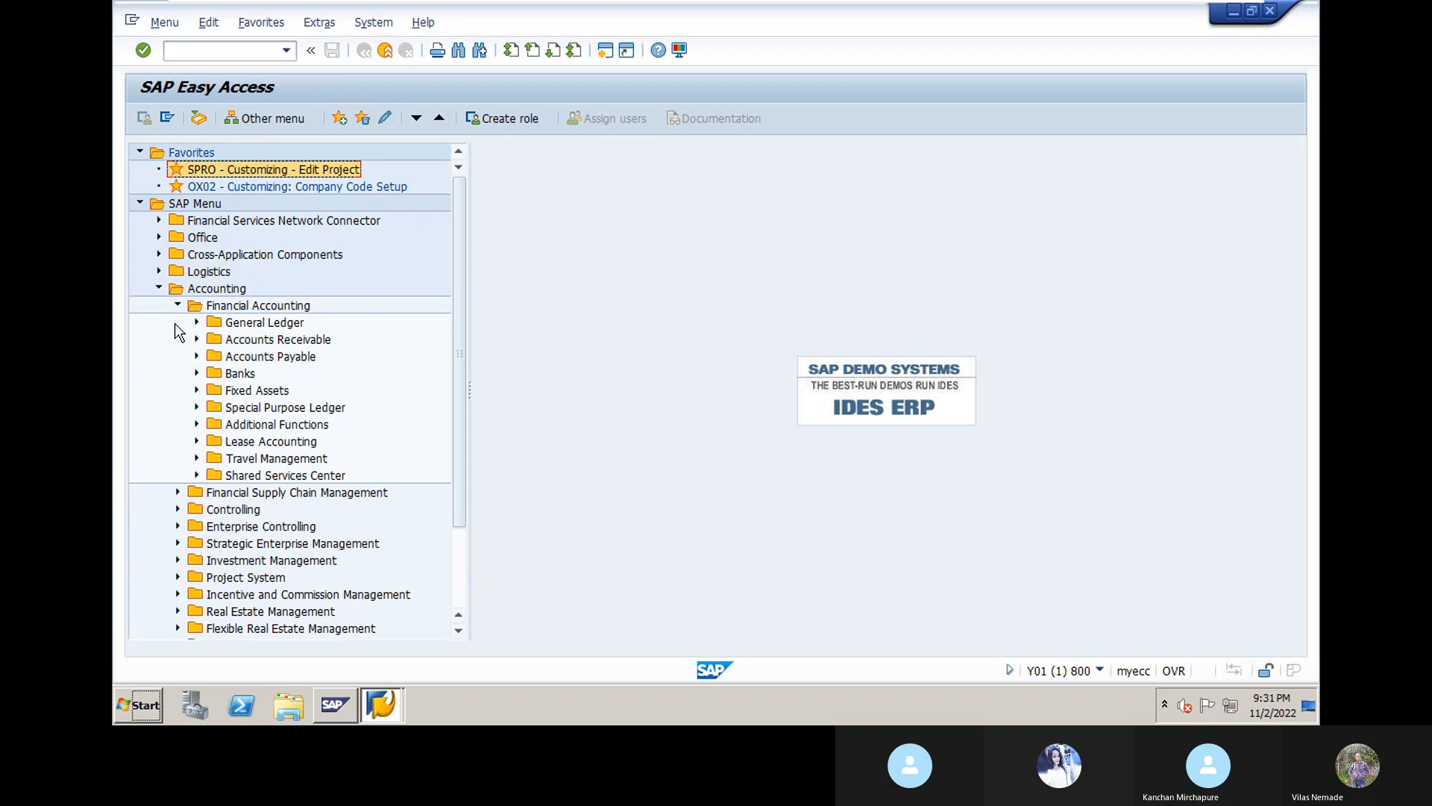
{"action": "left_click", "coordinate": [197, 357]}
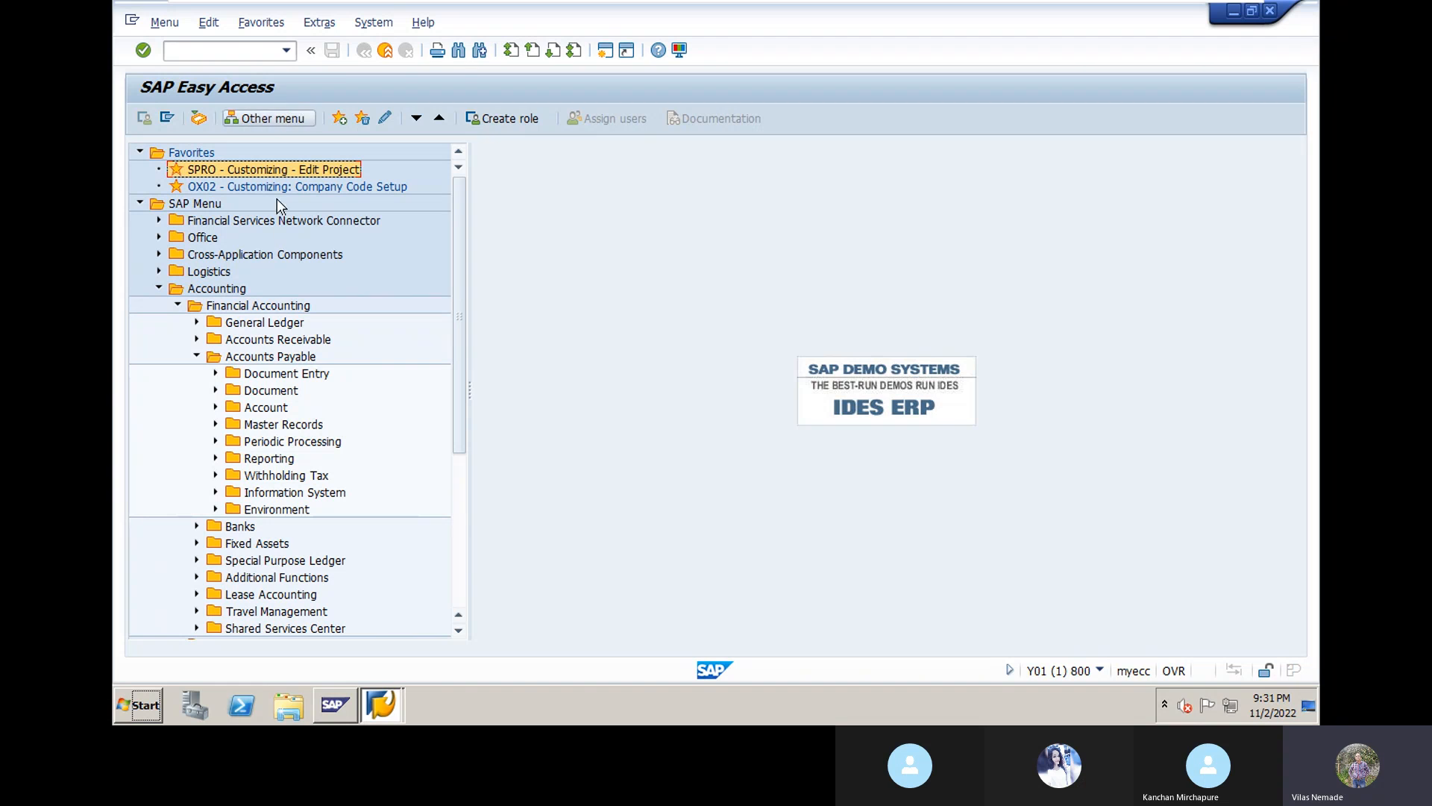
{"action": "left_click", "coordinate": [215, 425]}
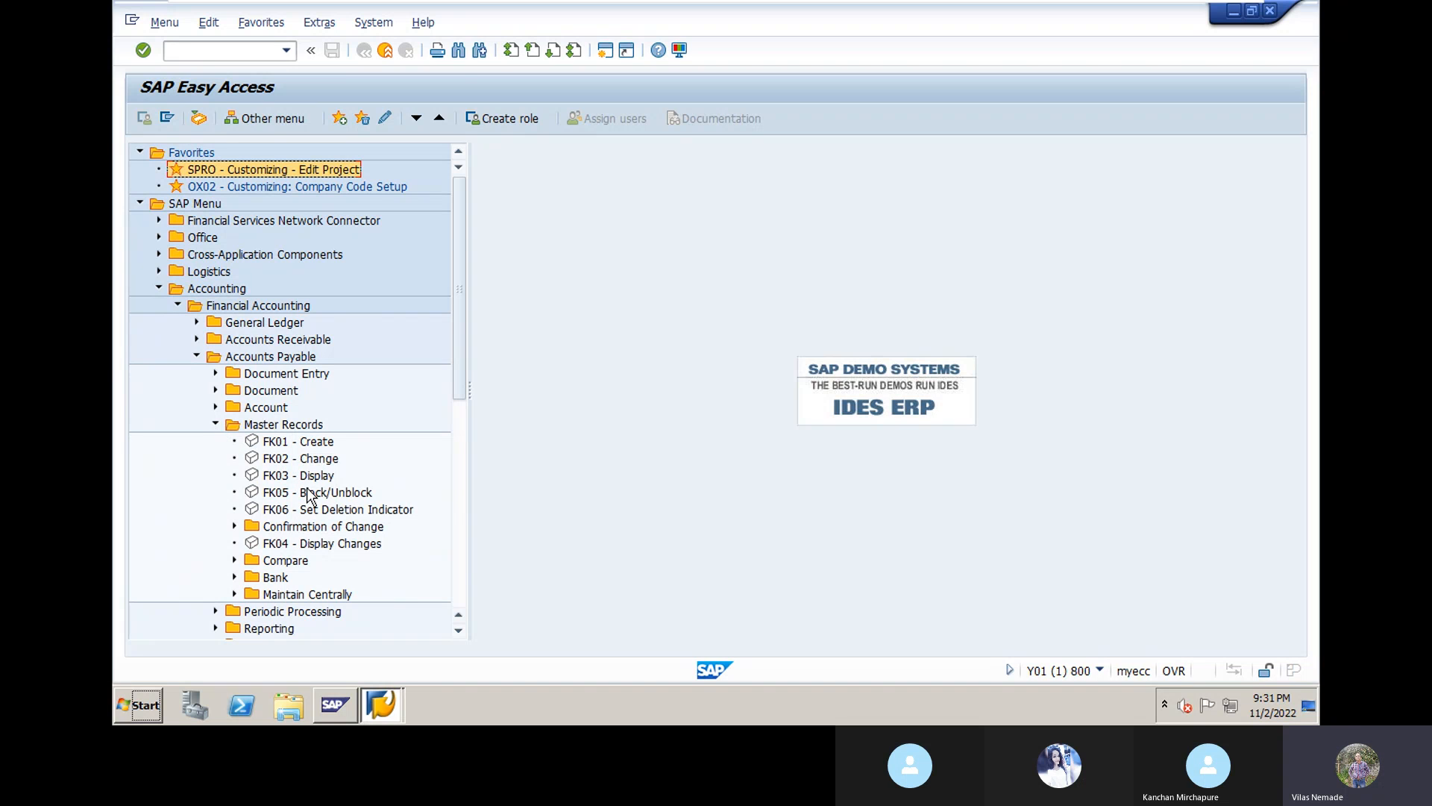
{"action": "left_click", "coordinate": [315, 443]}
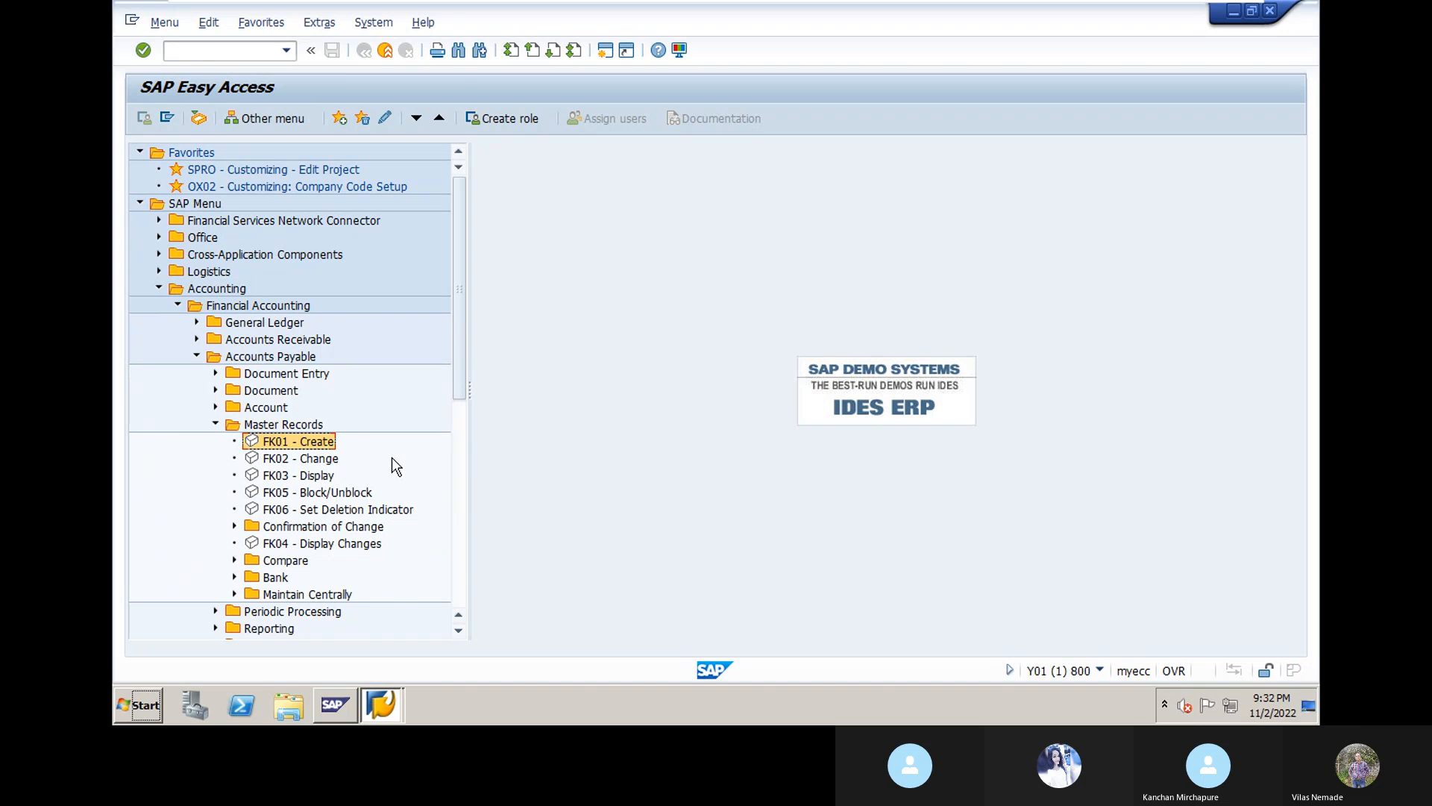
{"action": "key", "text": "Down"}
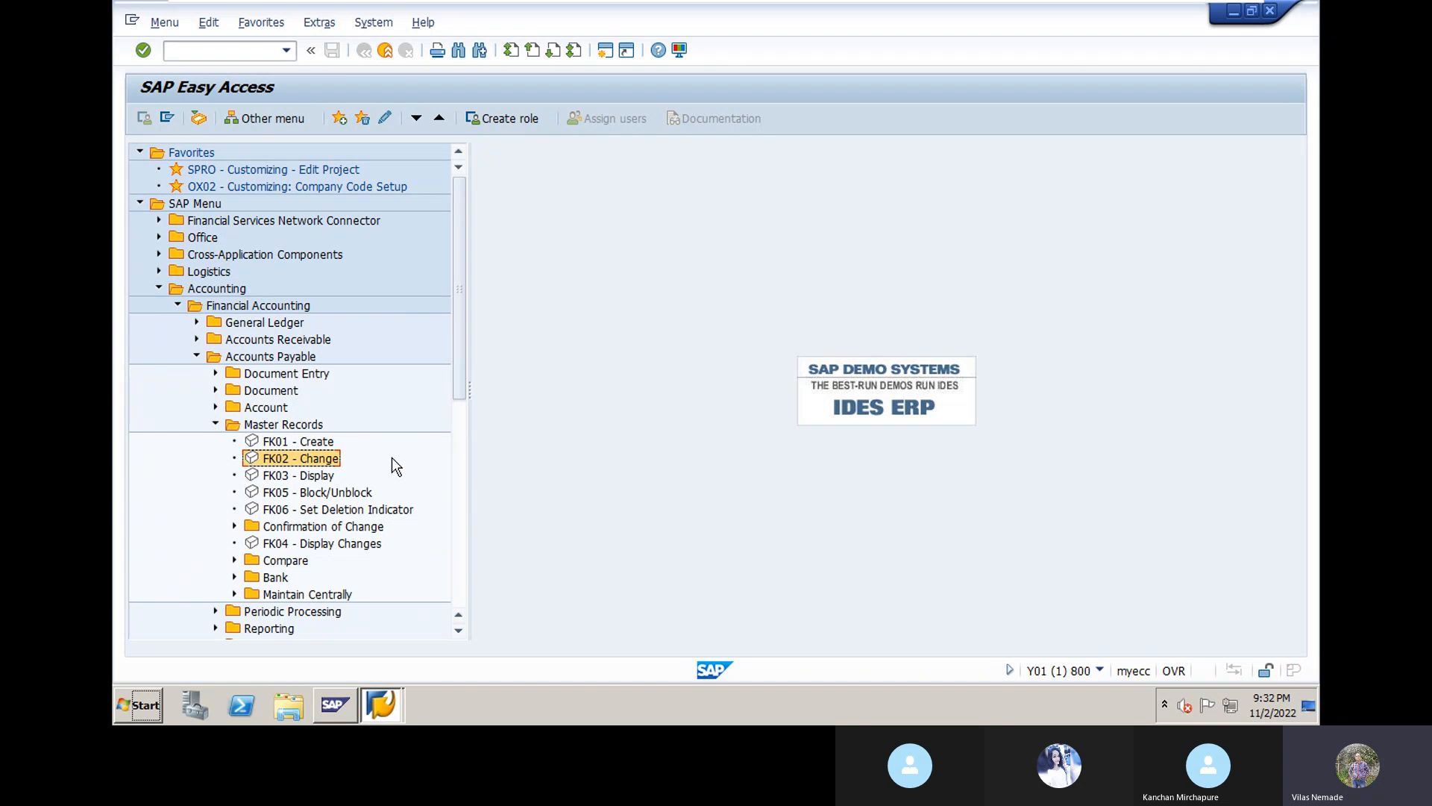
{"action": "key", "text": "Down"}
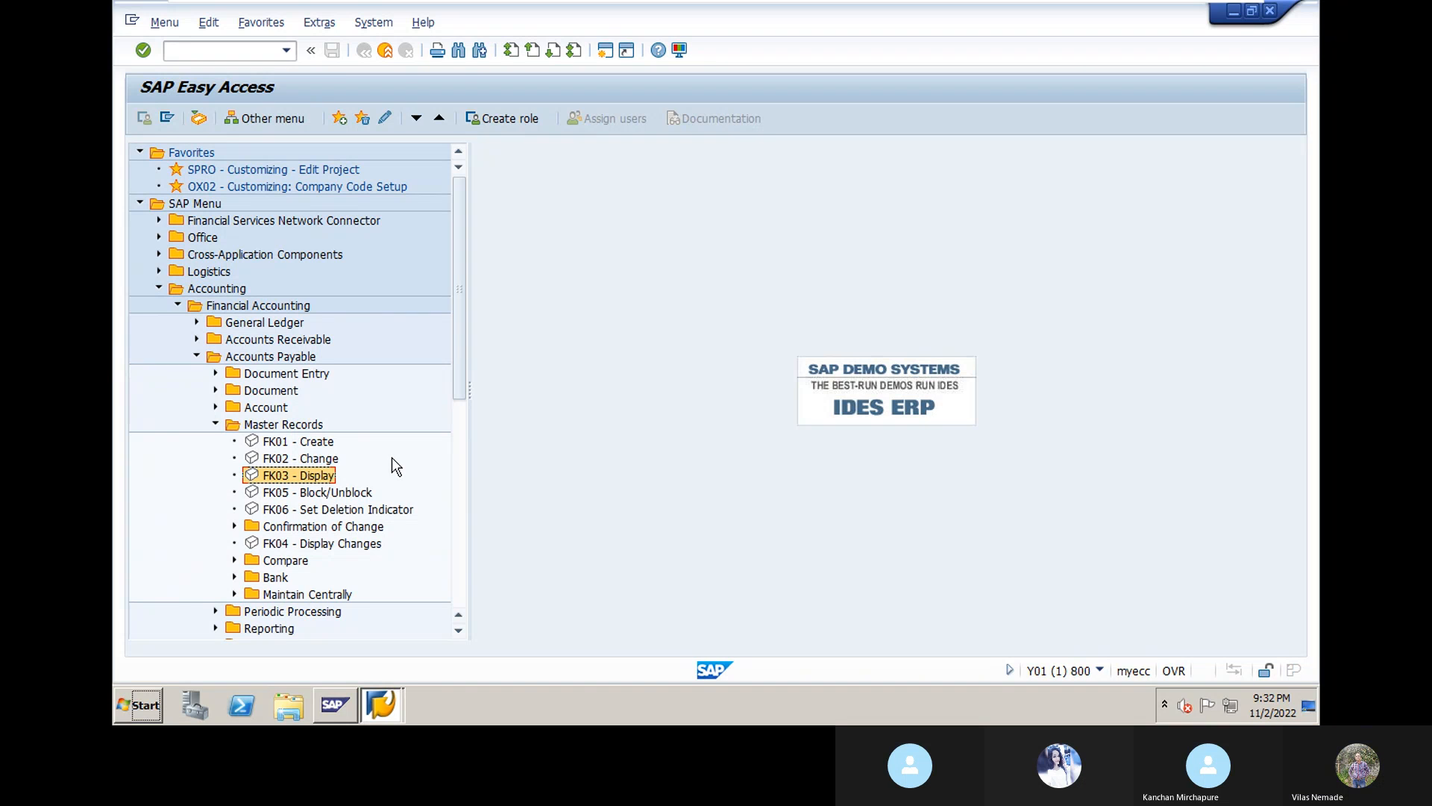
{"action": "key", "text": "Down"}
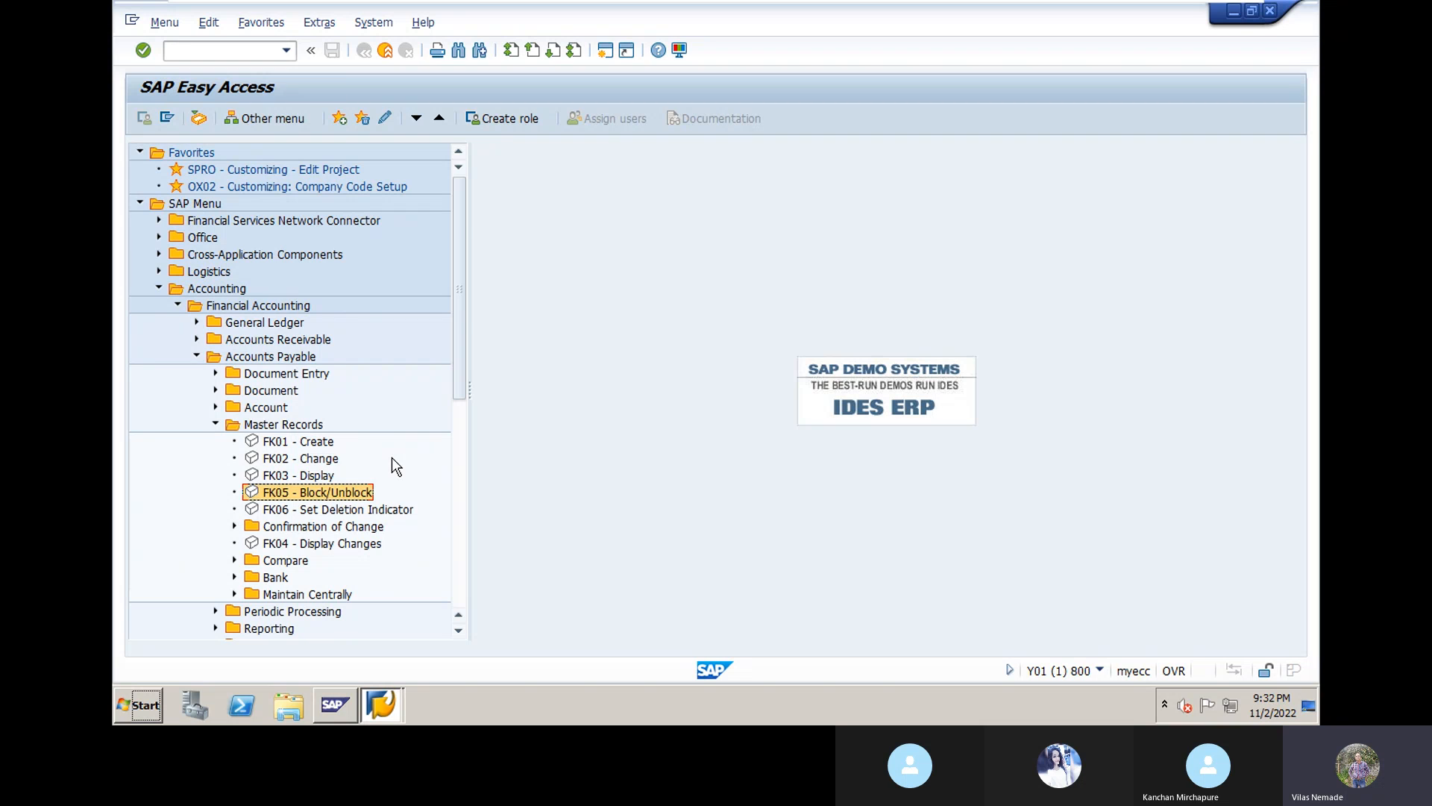
{"action": "key", "text": "Down"}
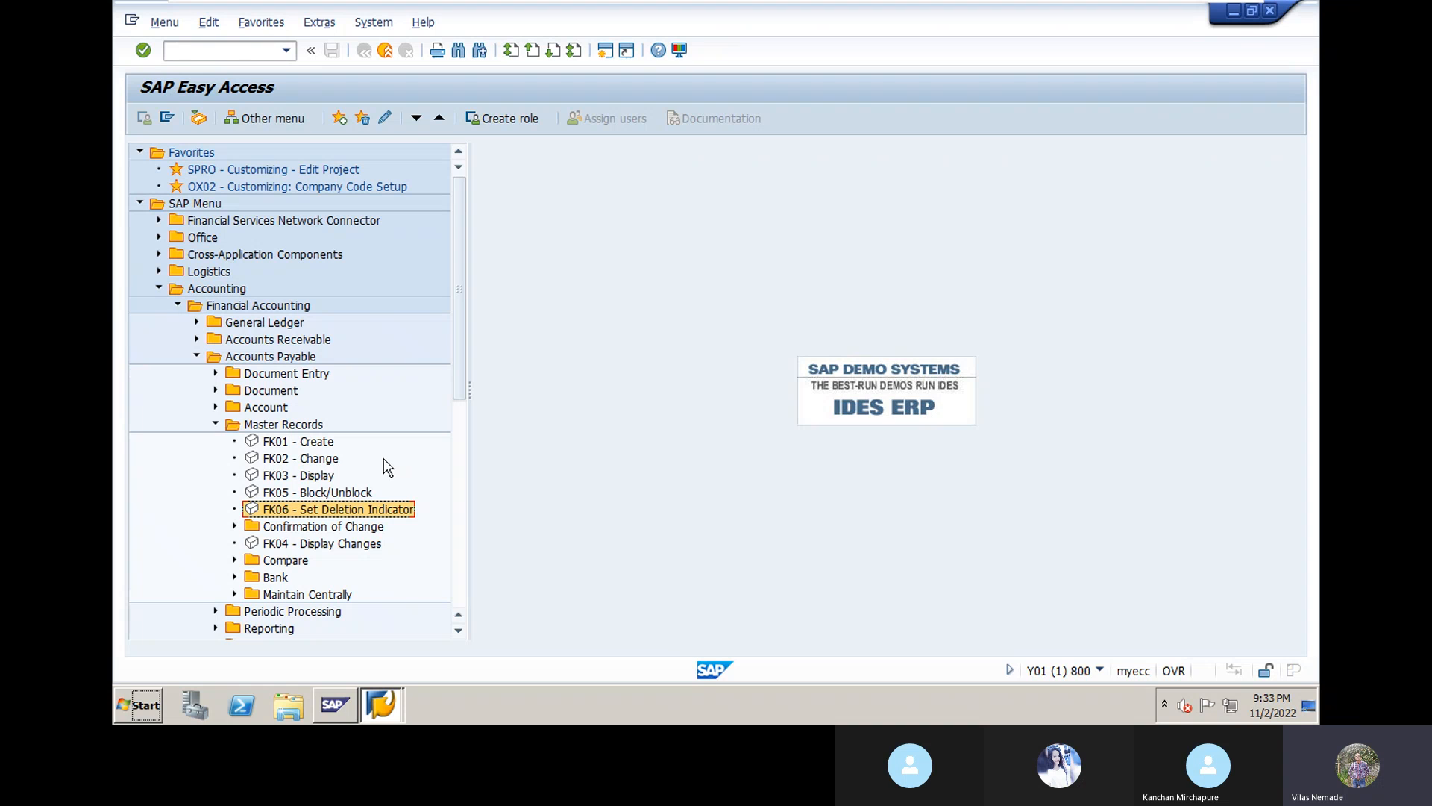
Step: Launch FK01 Create Vendor from the Master Records menu
{"action": "double_click", "coordinate": [281, 443]}
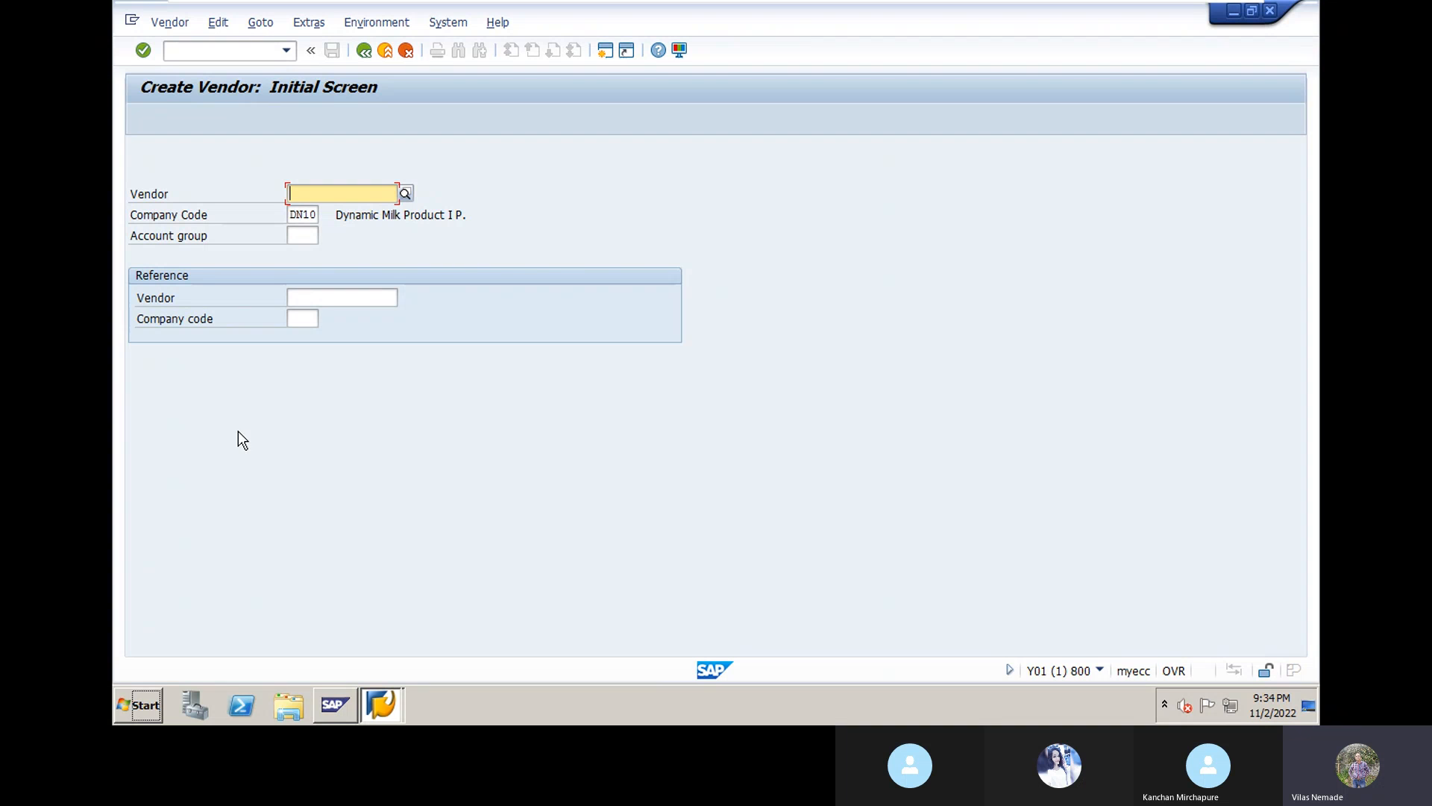
Step: Choose account group DN10 (DN10-Purchase RM Group) from the account group search help
{"action": "left_click", "coordinate": [311, 237]}
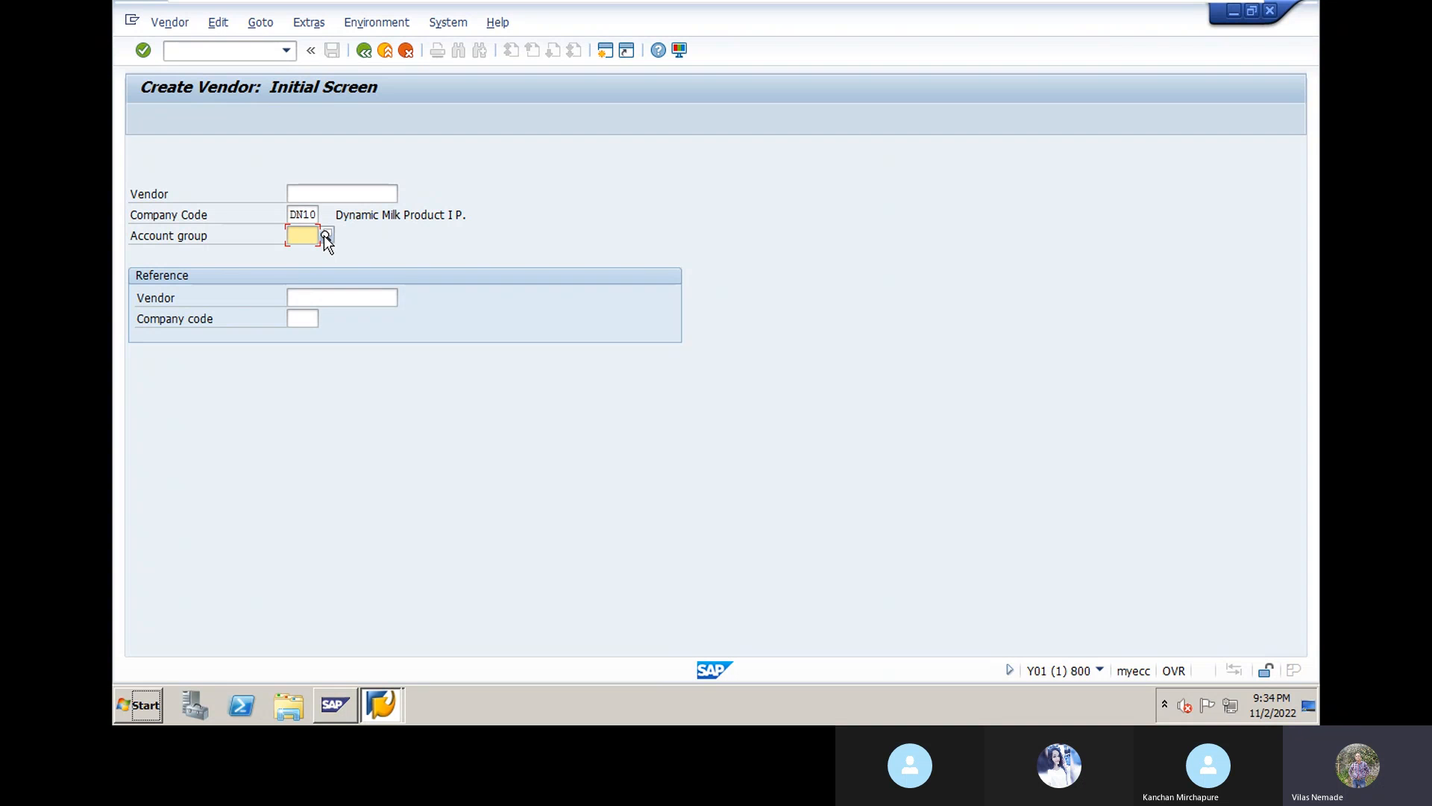
{"action": "left_click", "coordinate": [325, 235]}
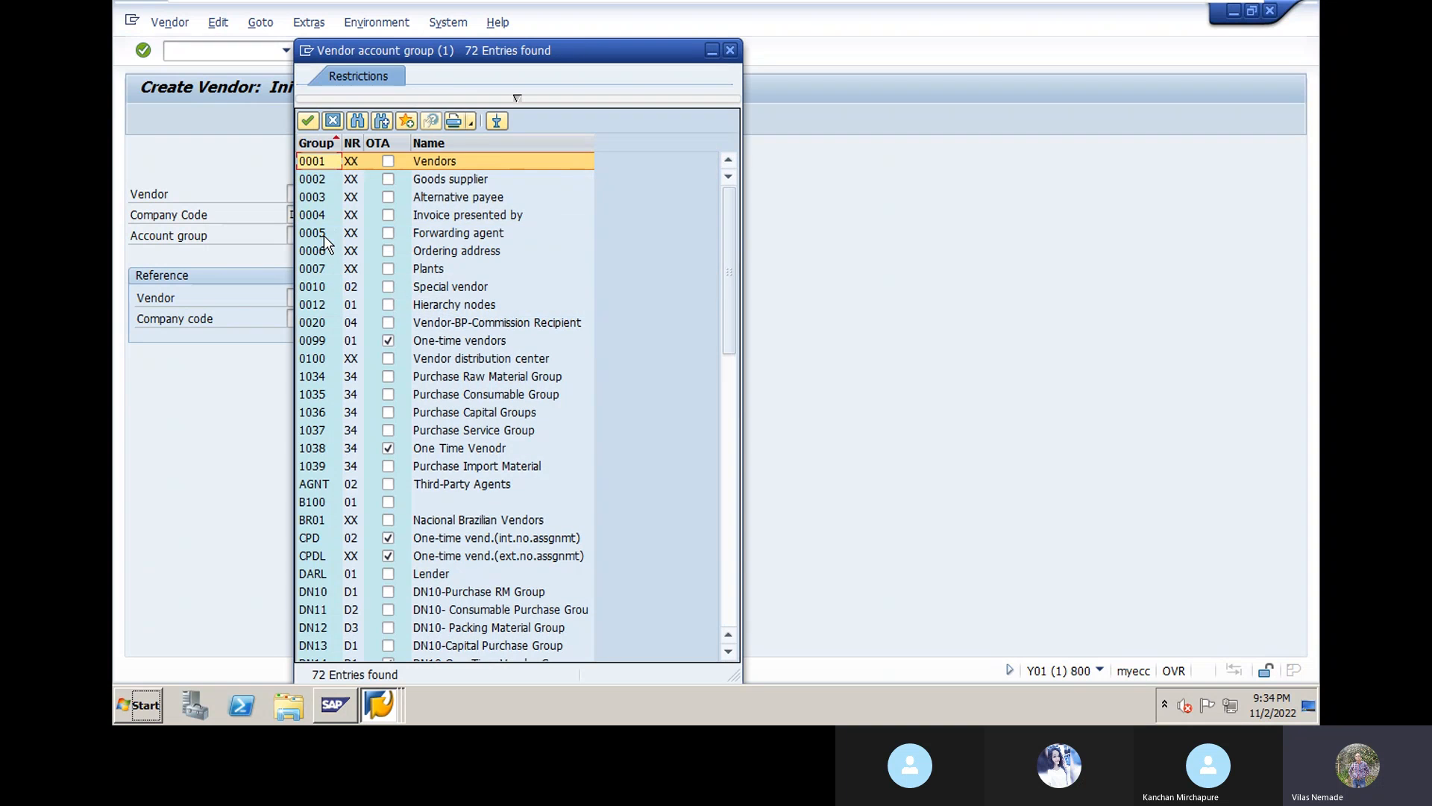
{"action": "scroll", "coordinate": [471, 501], "scroll_direction": "down", "scroll_amount": 1}
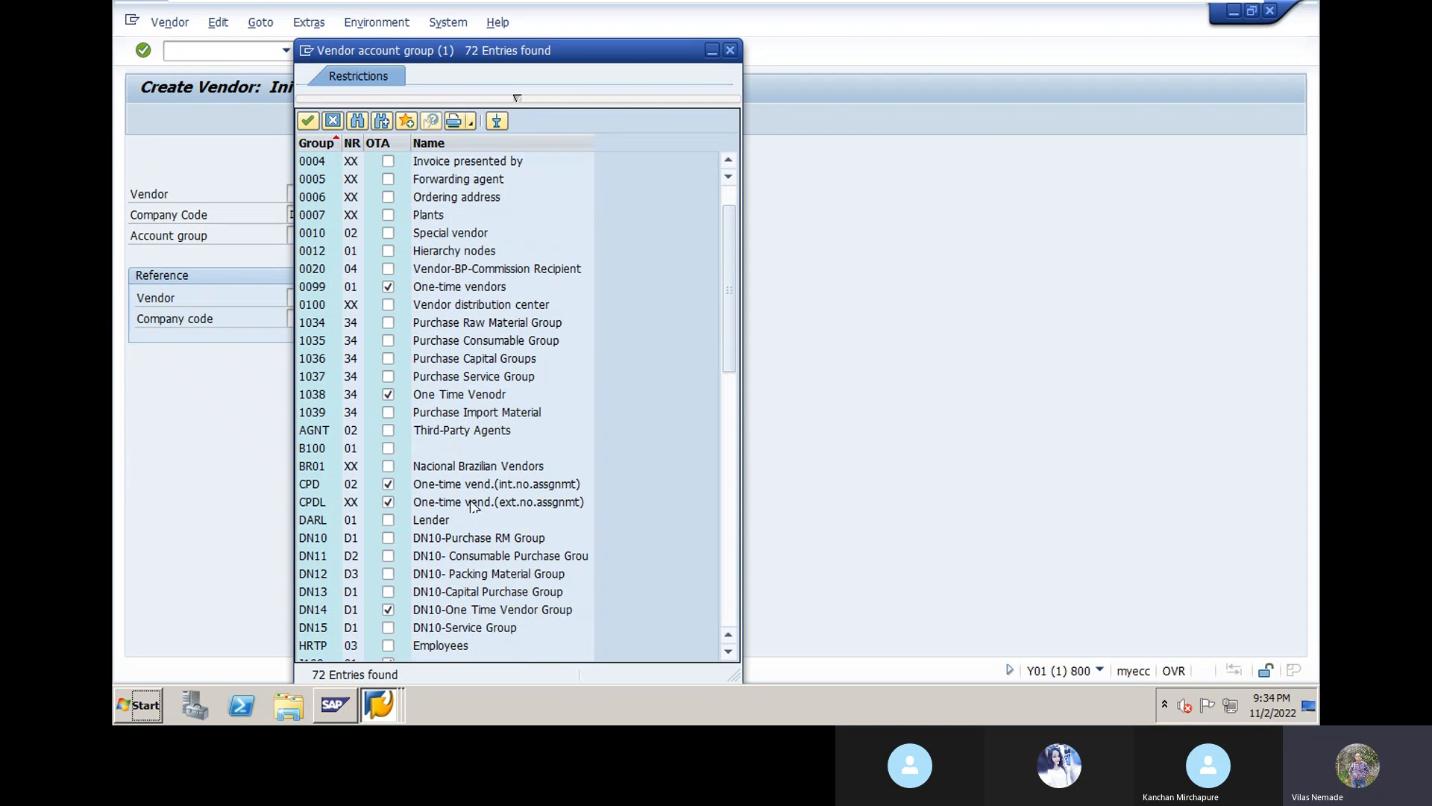
{"action": "left_click", "coordinate": [490, 538]}
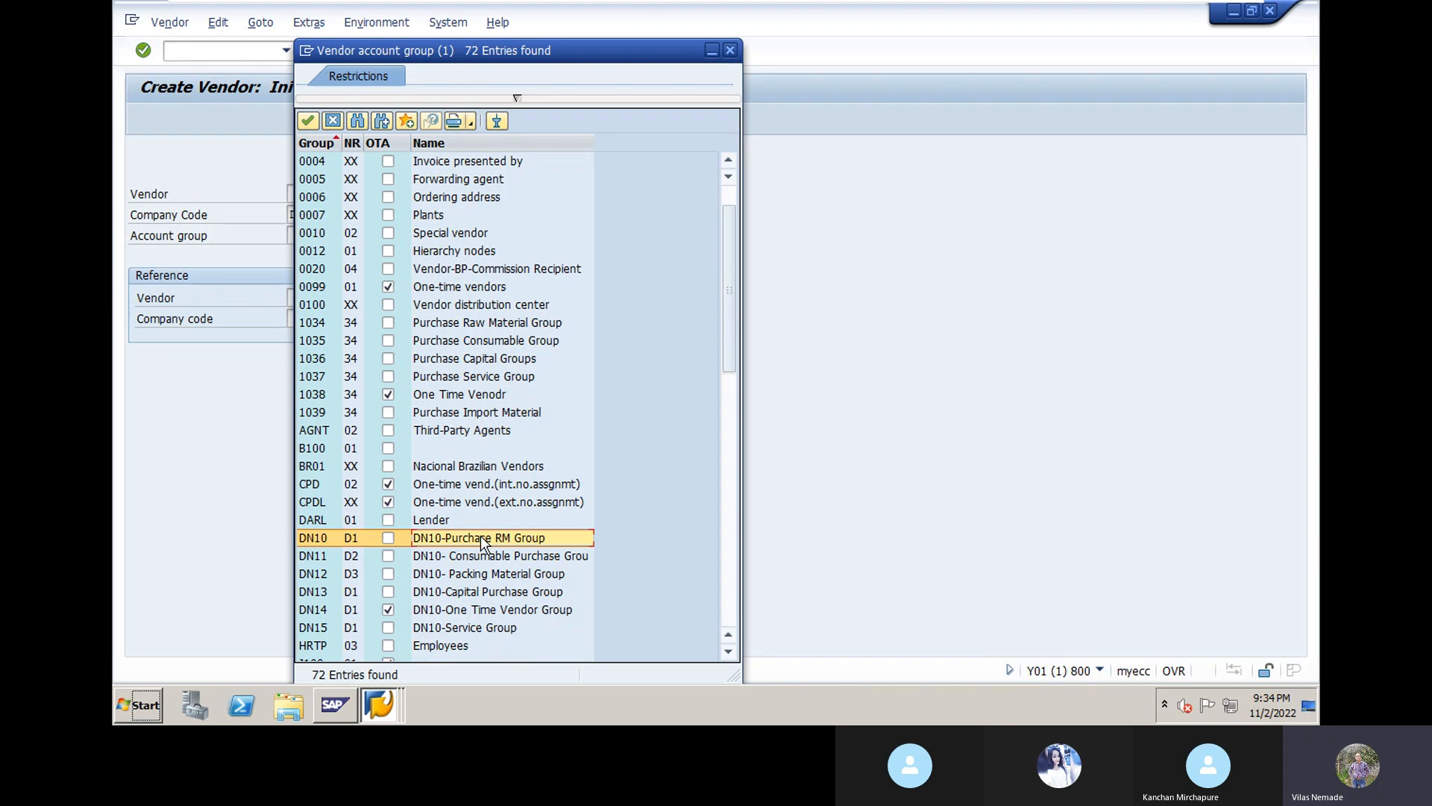
{"action": "double_click", "coordinate": [472, 537]}
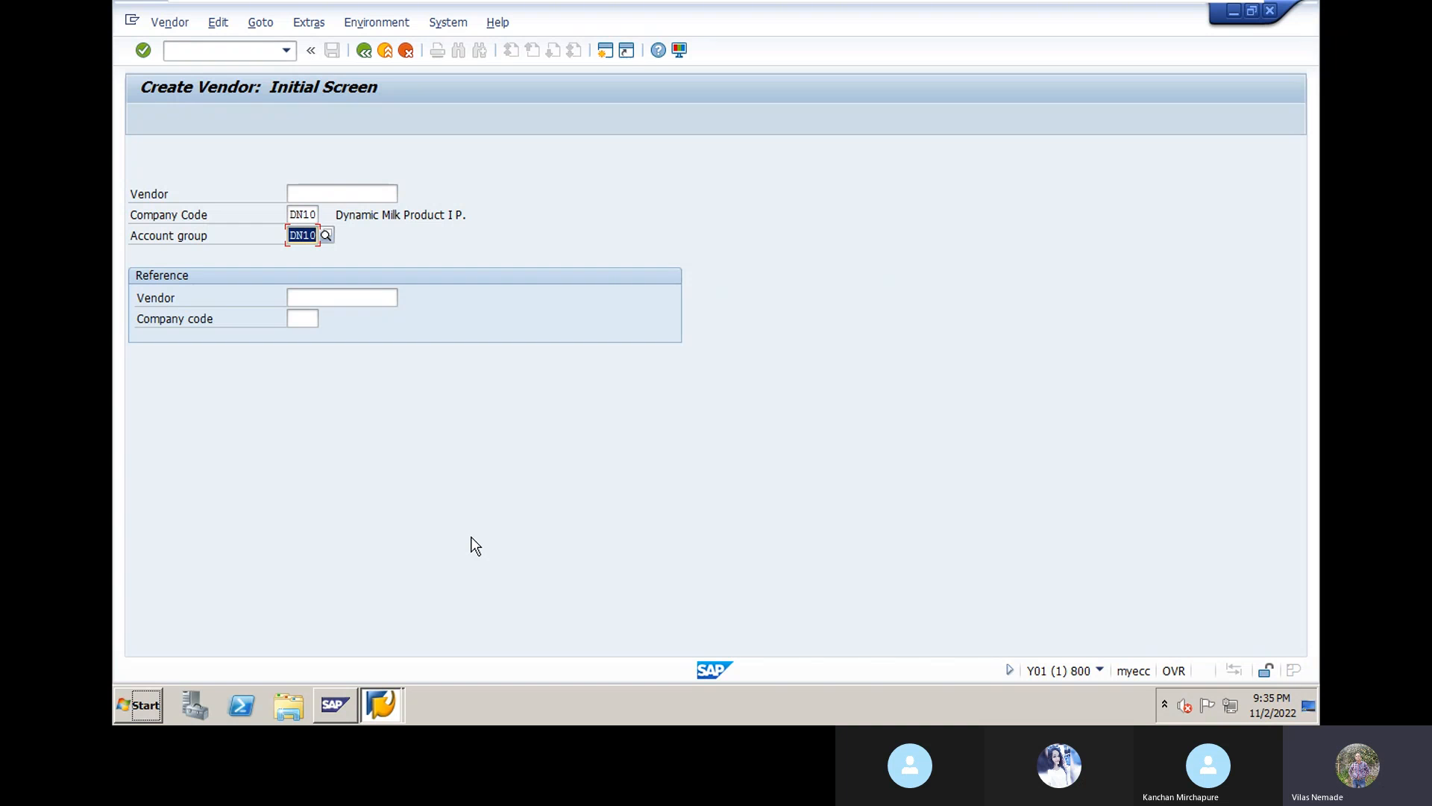
Step: On the Address screen, set title Company and name 'Larsen & Turbo Ltd.'
{"action": "key", "text": "Return"}
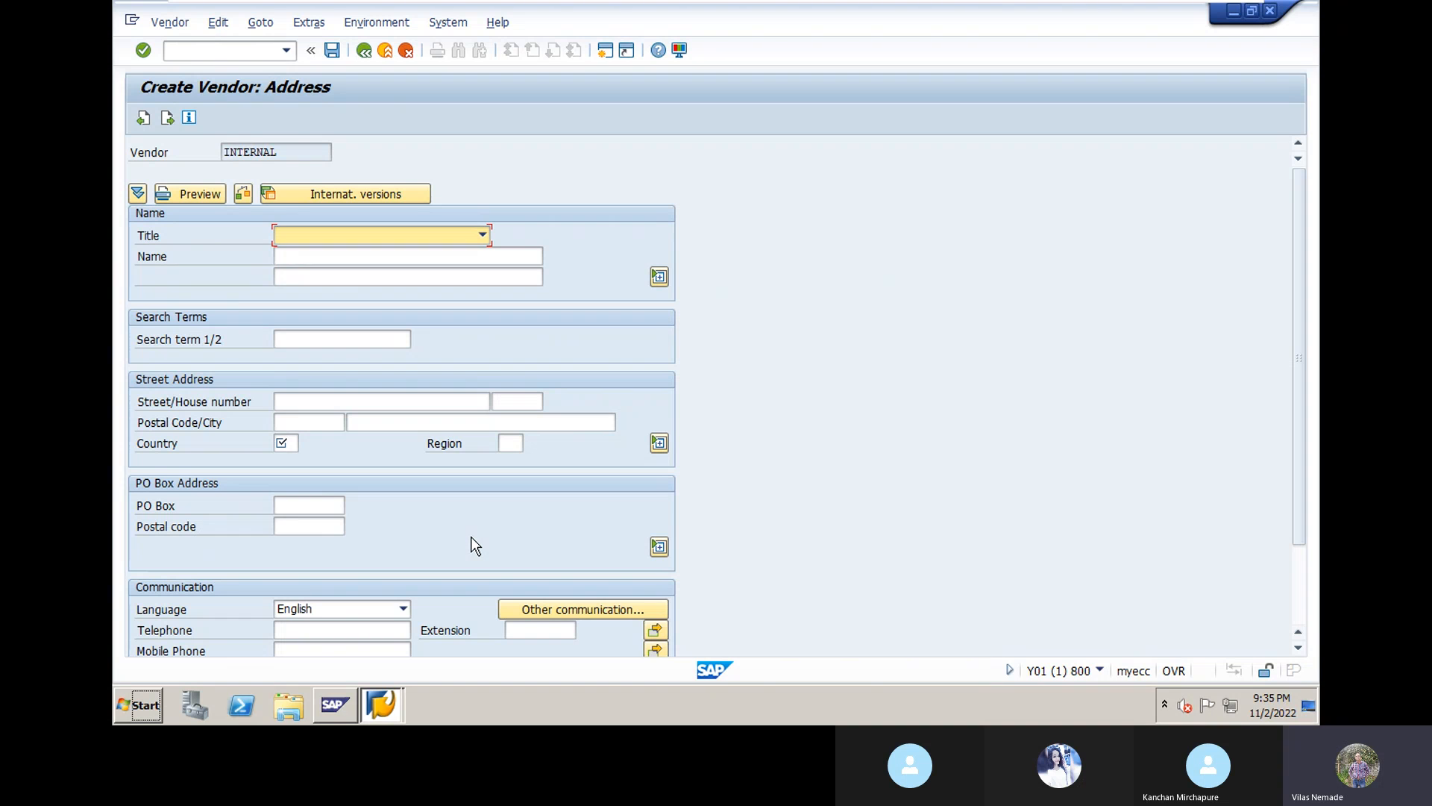
{"action": "left_click", "coordinate": [483, 235]}
{"action": "left_click", "coordinate": [425, 253]}
{"action": "left_click", "coordinate": [389, 258]}
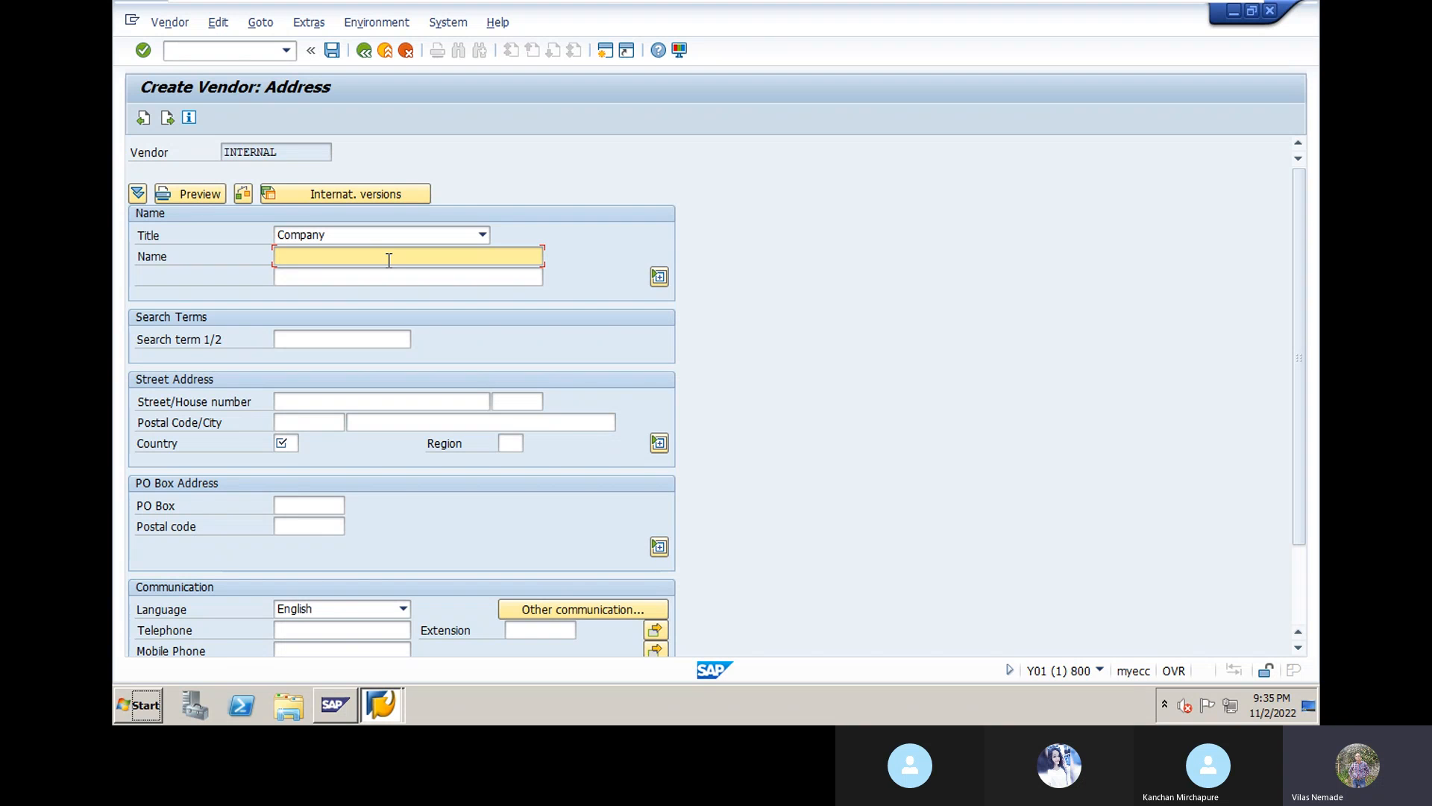
{"action": "type", "text": "larsen"}
{"action": "key", "text": "BackSpace"}
{"action": "key", "text": "BackSpace"}
{"action": "key", "text": "BackSpace"}
{"action": "key", "text": "BackSpace"}
{"action": "key", "text": "BackSpace"}
{"action": "key", "text": "BackSpace"}
{"action": "key", "text": "BackSpace"}
{"action": "type", "text": "La"}
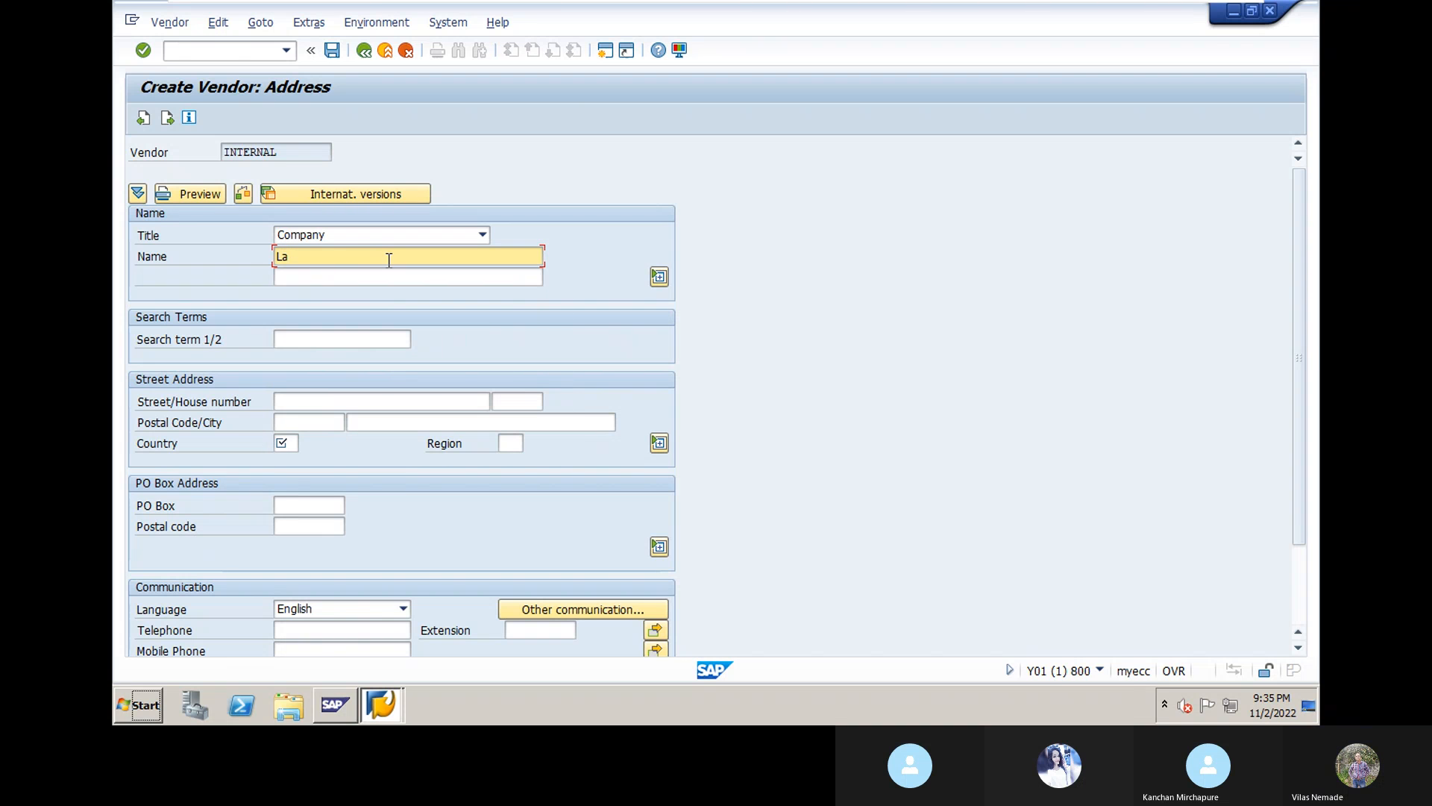
{"action": "type", "text": "rsen "}
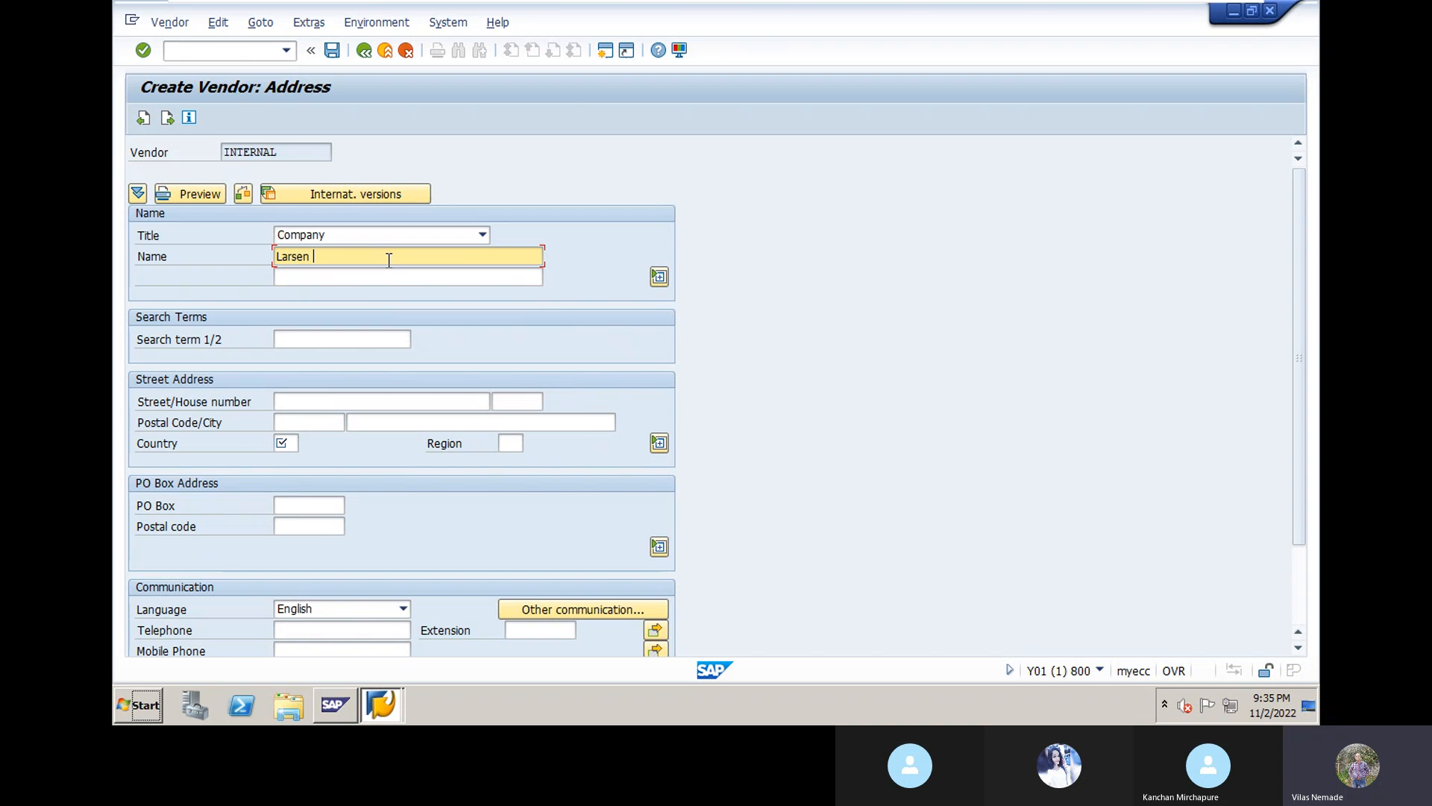
{"action": "type", "text": "& Turbo Ltd."}
Step: Enter search term L&T for the vendor
{"action": "left_click", "coordinate": [338, 338]}
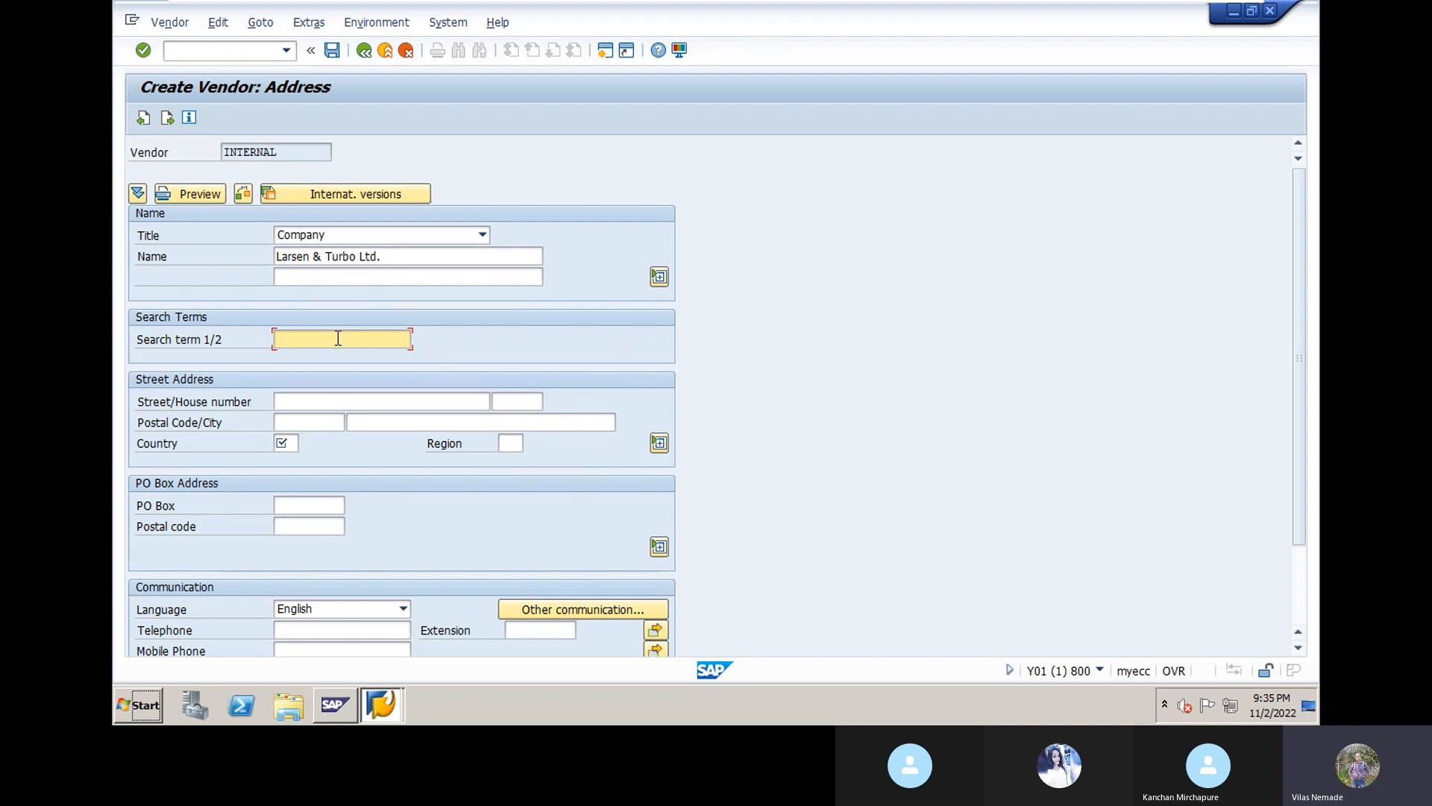
{"action": "type", "text": "L&T"}
{"action": "left_click", "coordinate": [308, 403]}
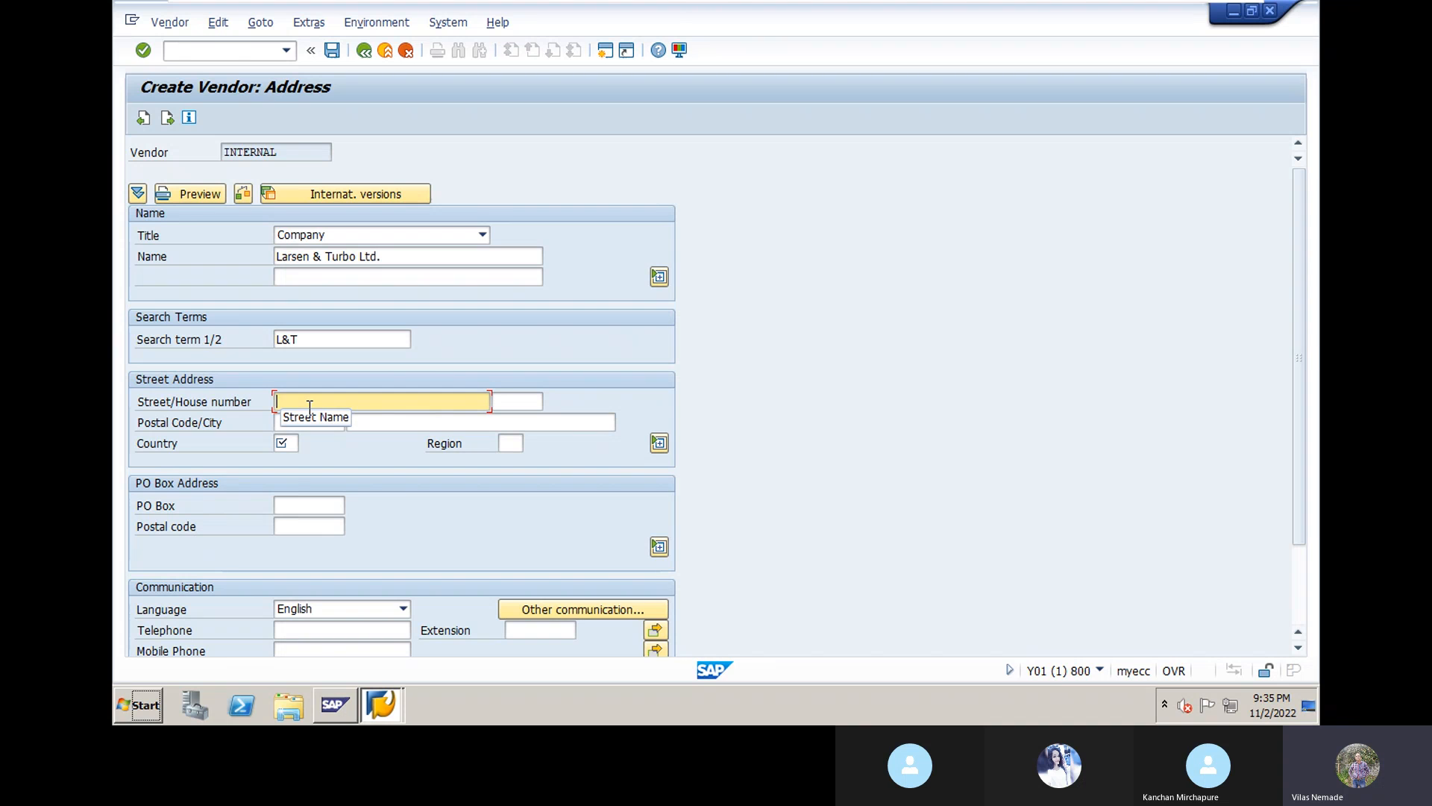
Step: Enter the vendor's street name and house number Gat No.10
{"action": "type", "text": "Nagar"}
{"action": "type", "text": " Man"}
{"action": "type", "text": "dwad"}
{"action": "key", "text": "BackSpace"}
{"action": "key", "text": "BackSpace"}
{"action": "key", "text": "BackSpace"}
{"action": "type", "text": "mad Road,"}
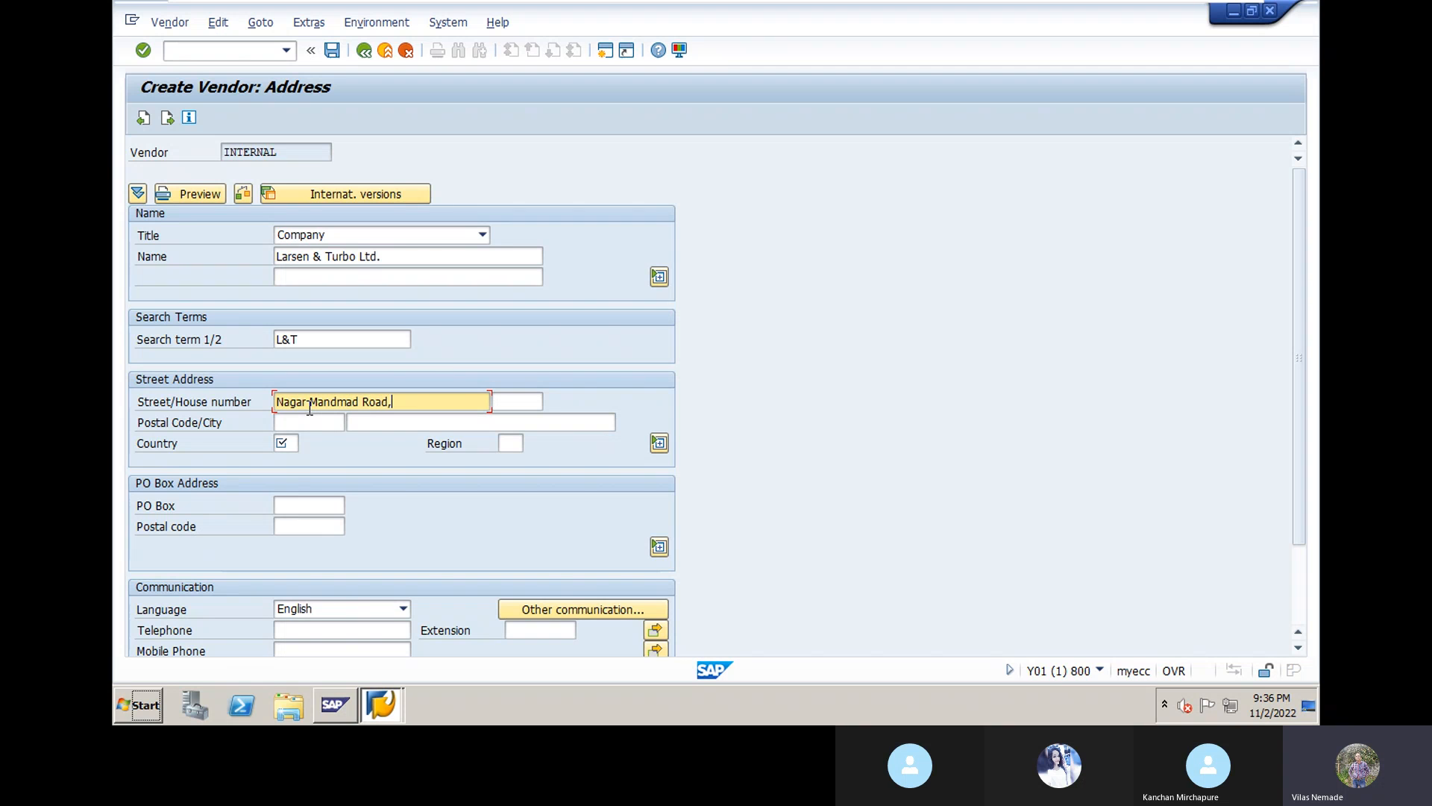
{"action": "type", "text": " Nagapur"}
{"action": "left_click", "coordinate": [498, 402]}
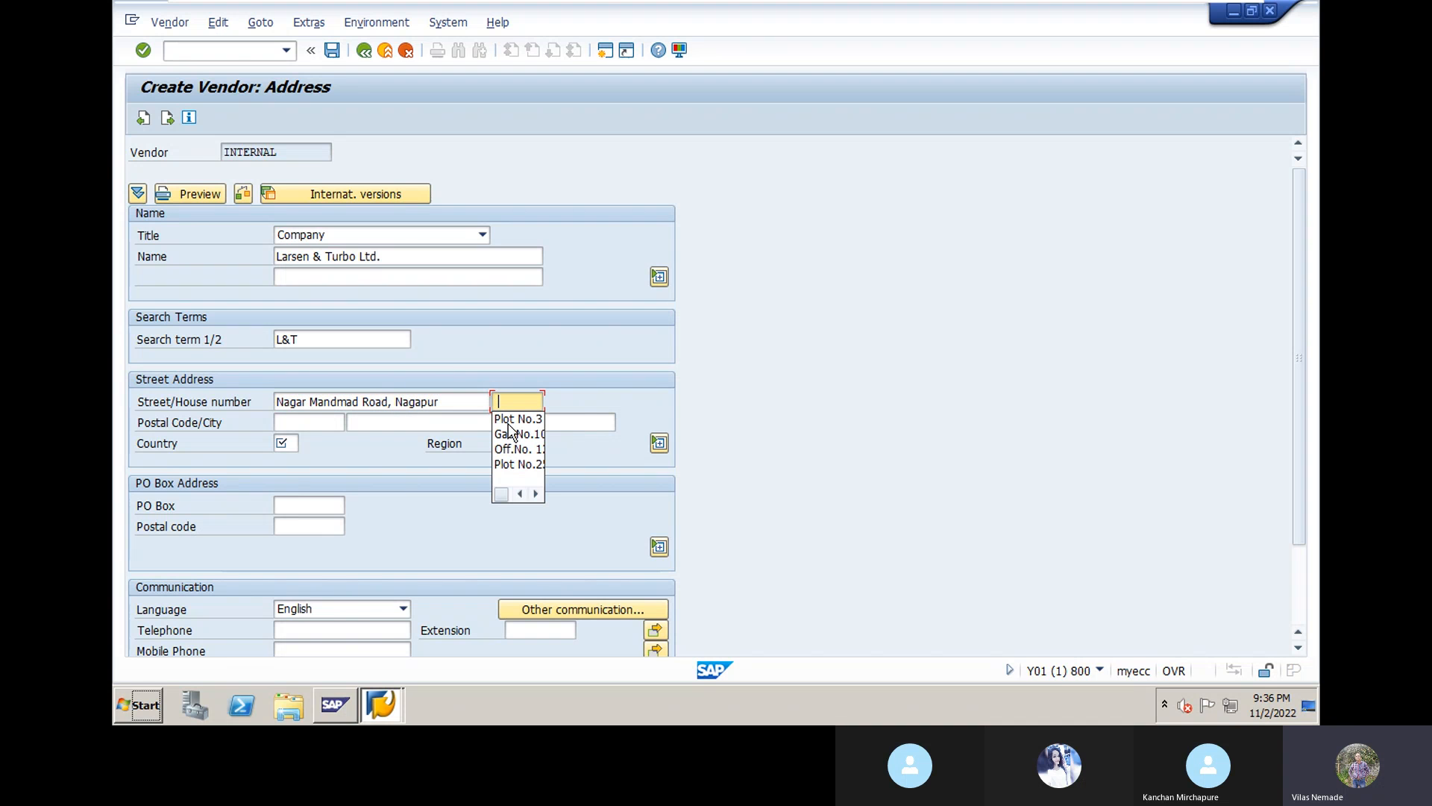
{"action": "left_click", "coordinate": [515, 435]}
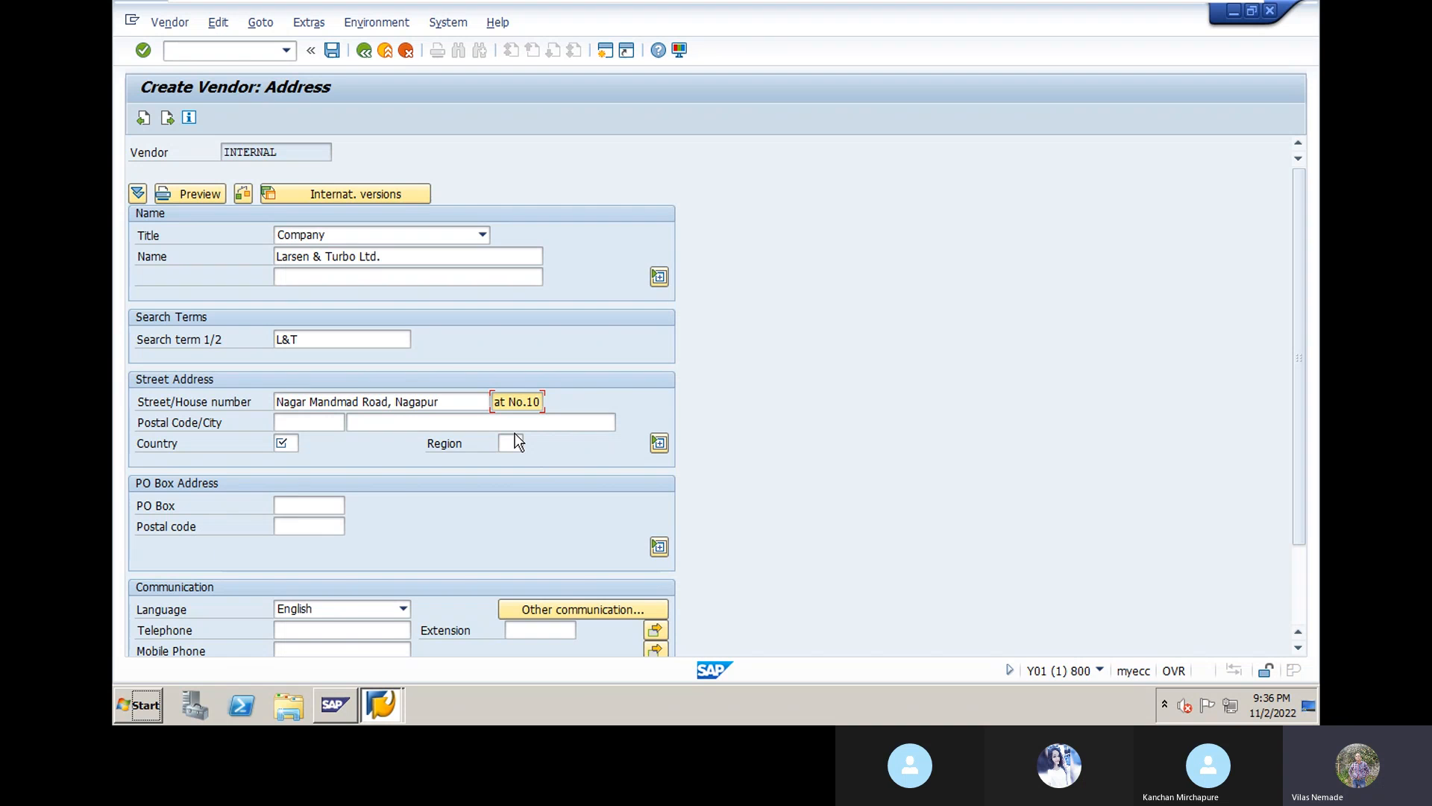
Step: Enter postal code 414111
{"action": "left_click", "coordinate": [311, 422]}
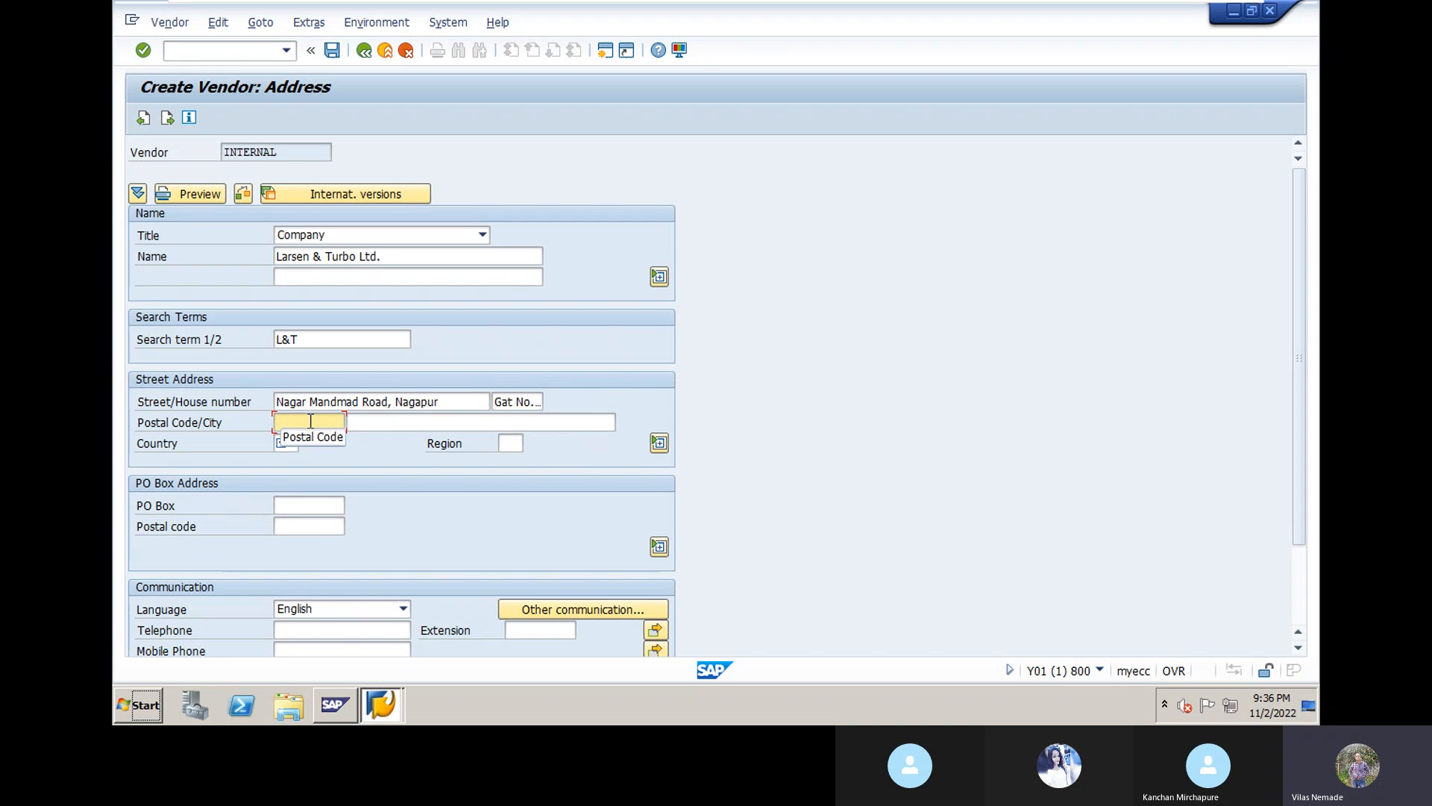
{"action": "type", "text": "4"}
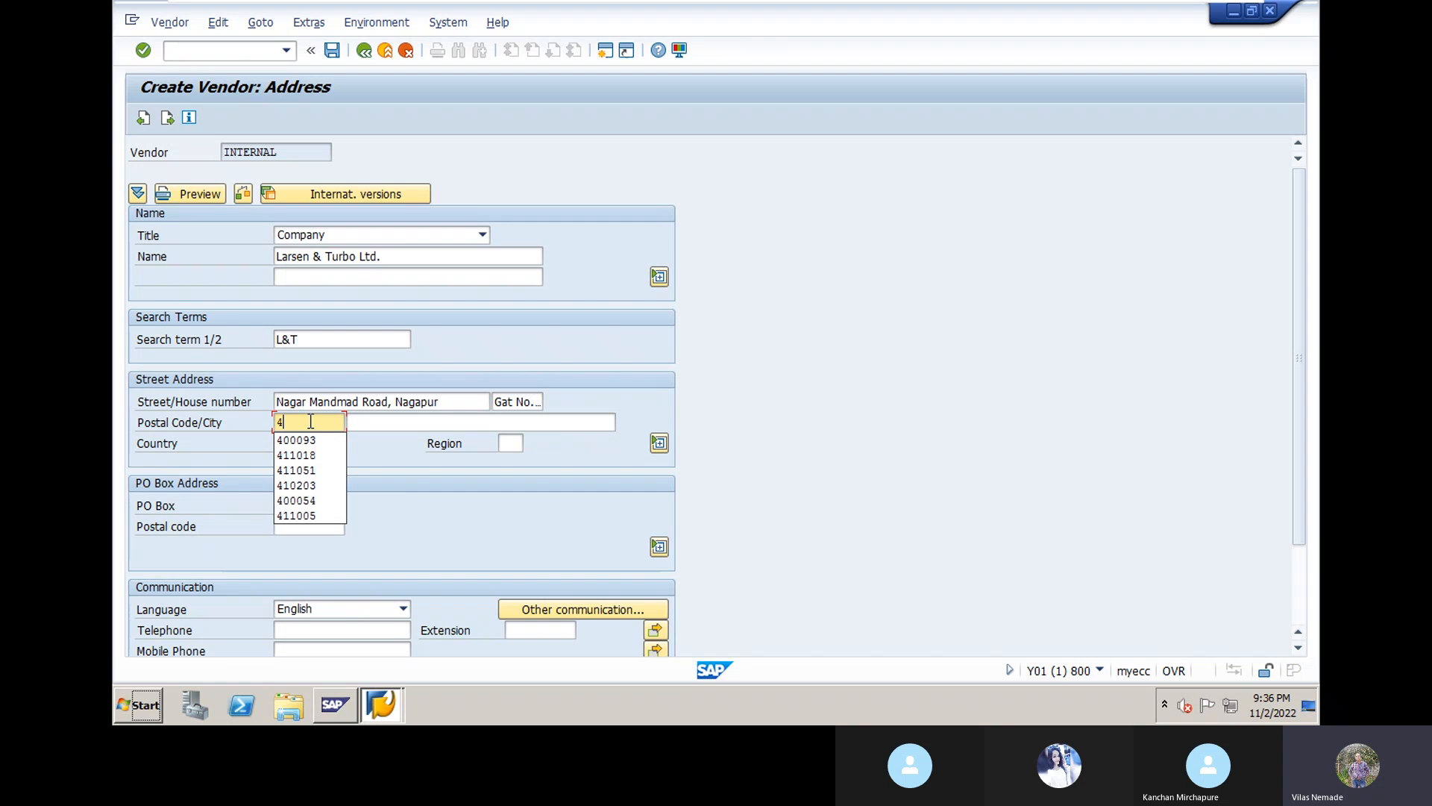
{"action": "type", "text": "1"}
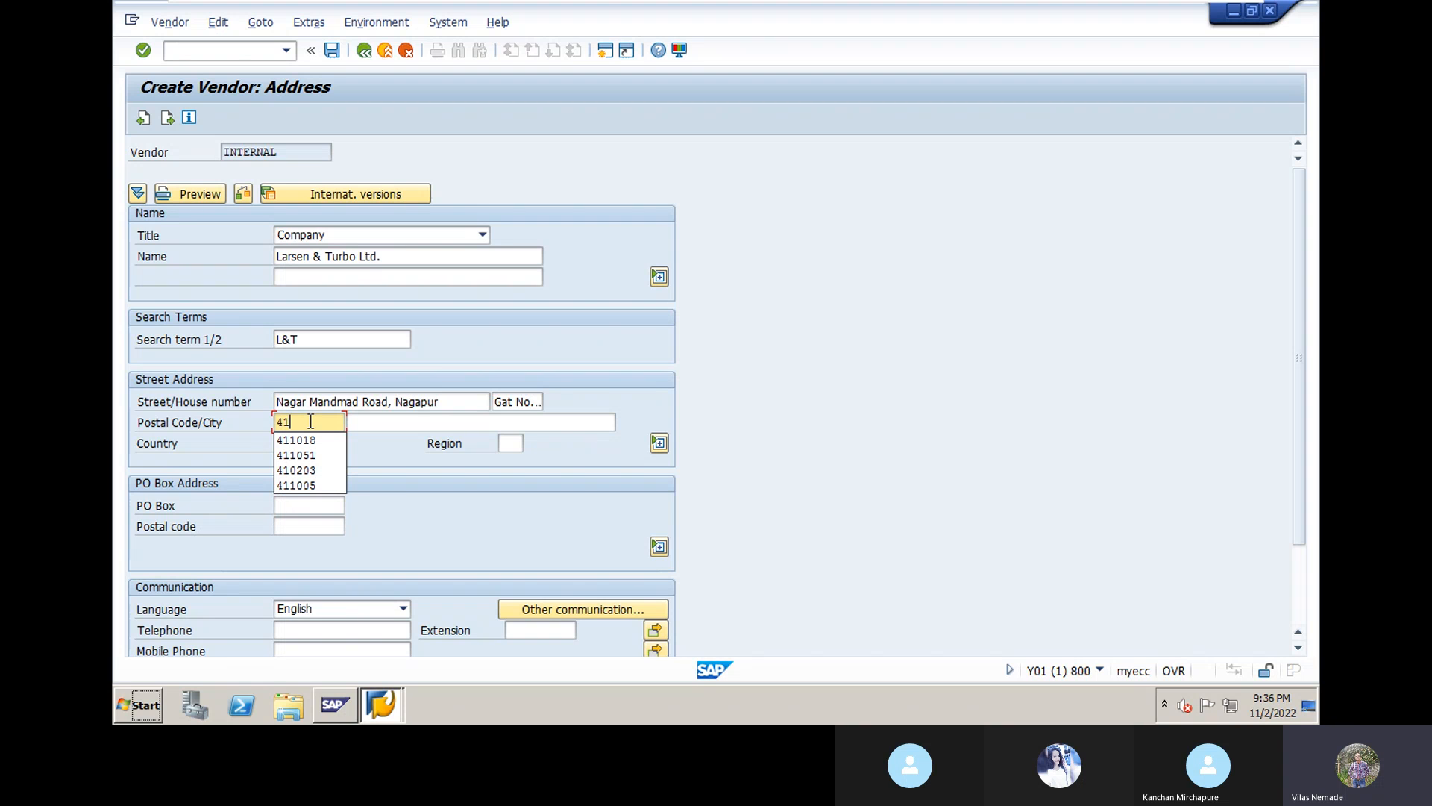
{"action": "type", "text": "0011"}
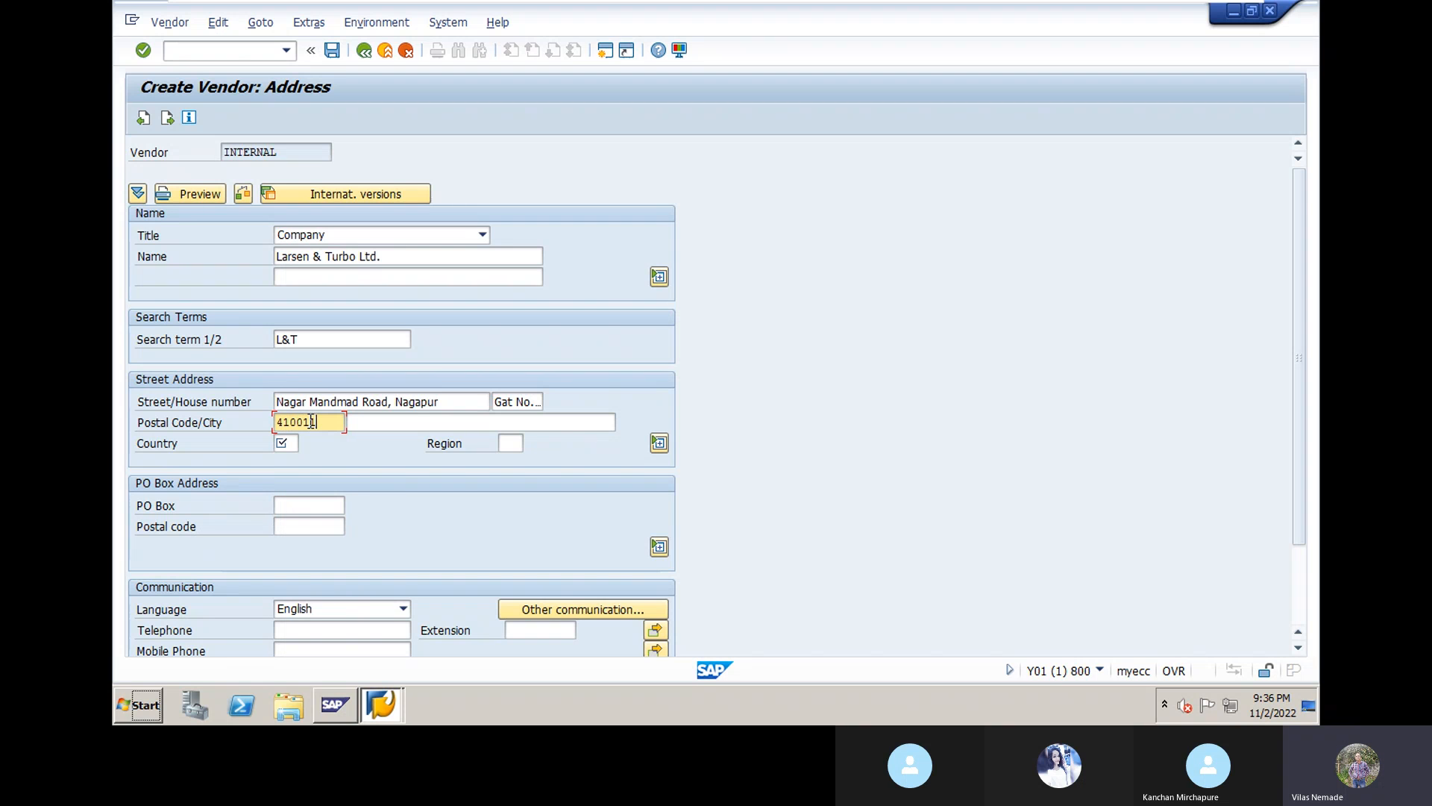
{"action": "key", "text": "BackSpace"}
{"action": "key", "text": "BackSpace"}
{"action": "key", "text": "BackSpace"}
{"action": "key", "text": "BackSpace"}
{"action": "key", "text": "BackSpace"}
{"action": "type", "text": "14"}
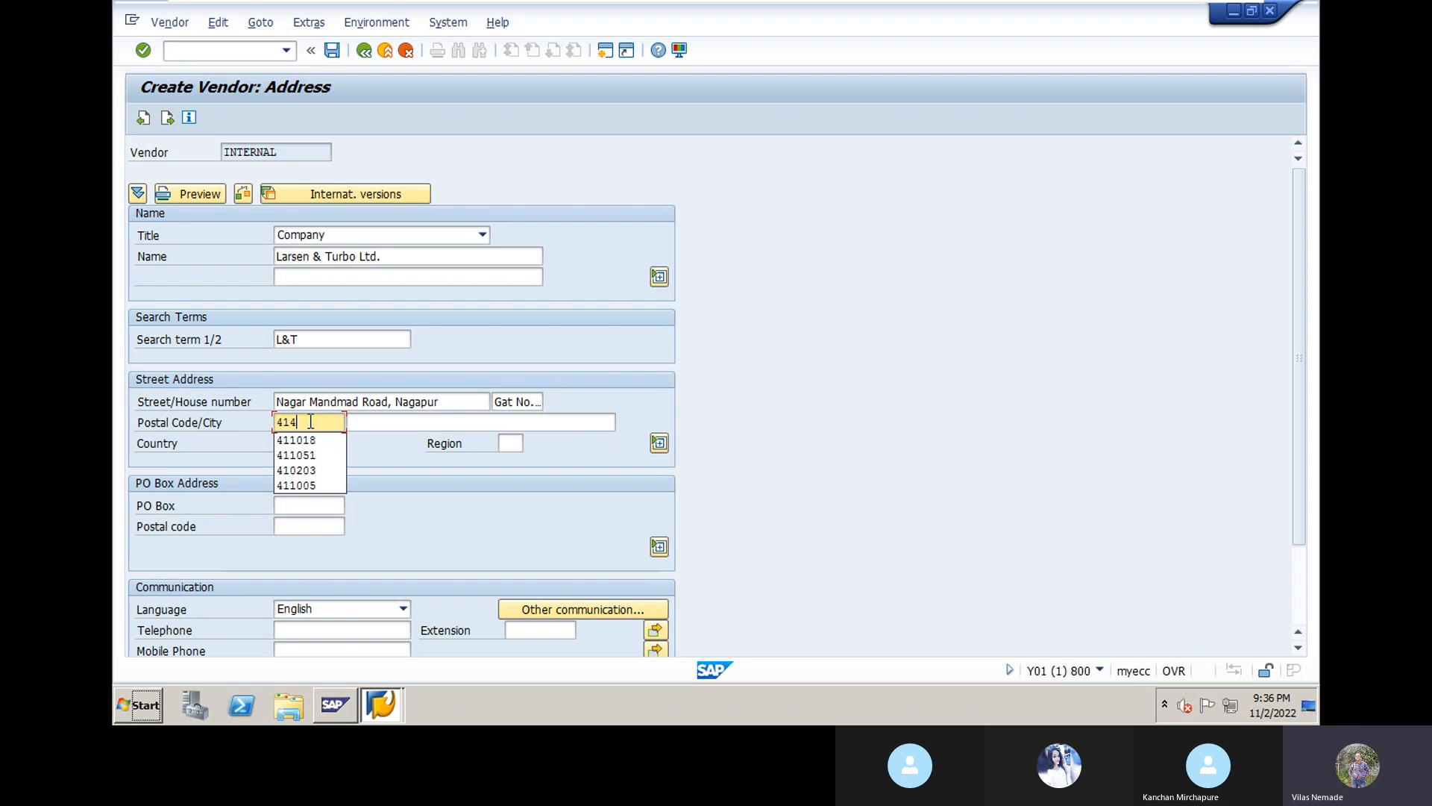
{"action": "type", "text": "111"}
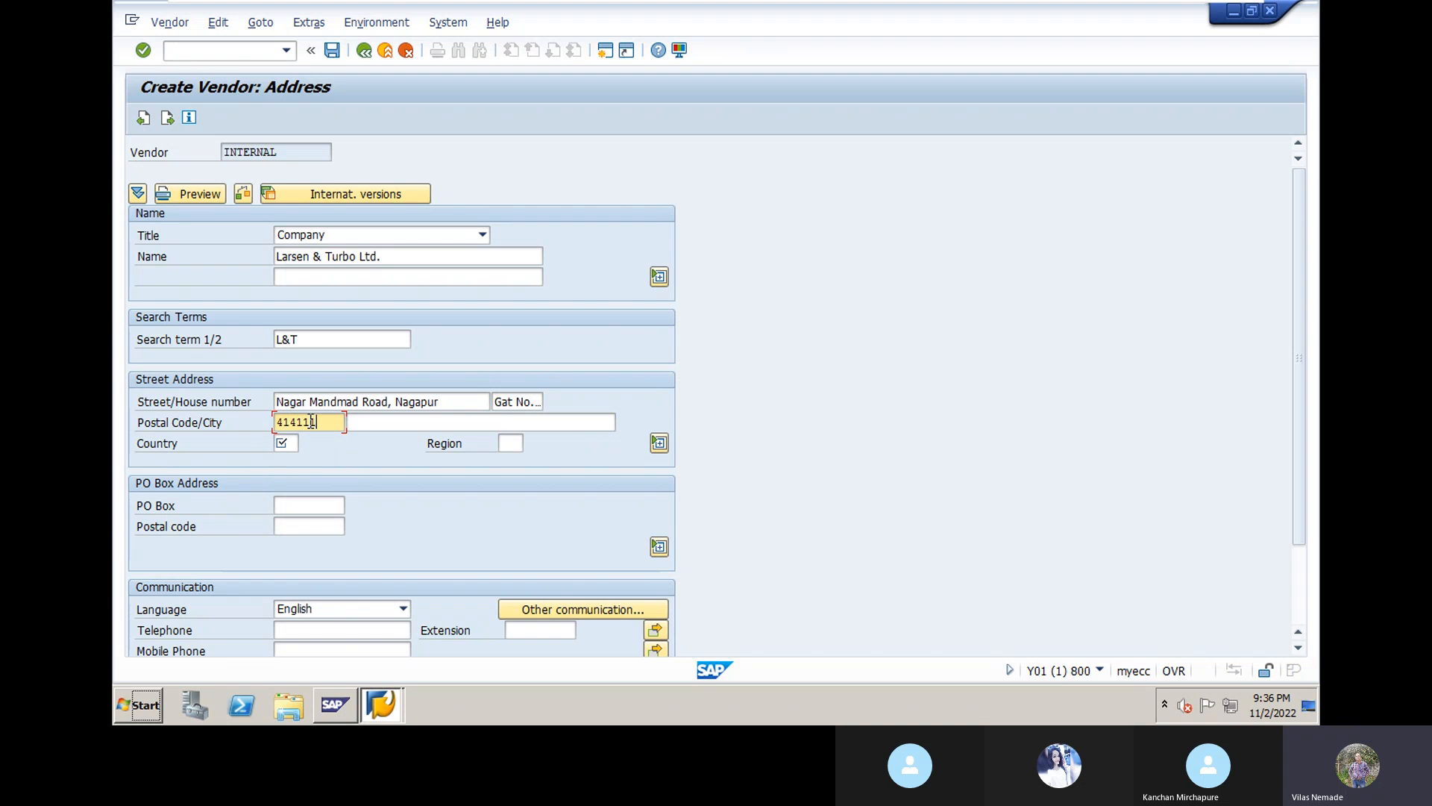
Step: Set the city to MIDC Industrial Area, Ahmednagar
{"action": "left_click", "coordinate": [367, 424]}
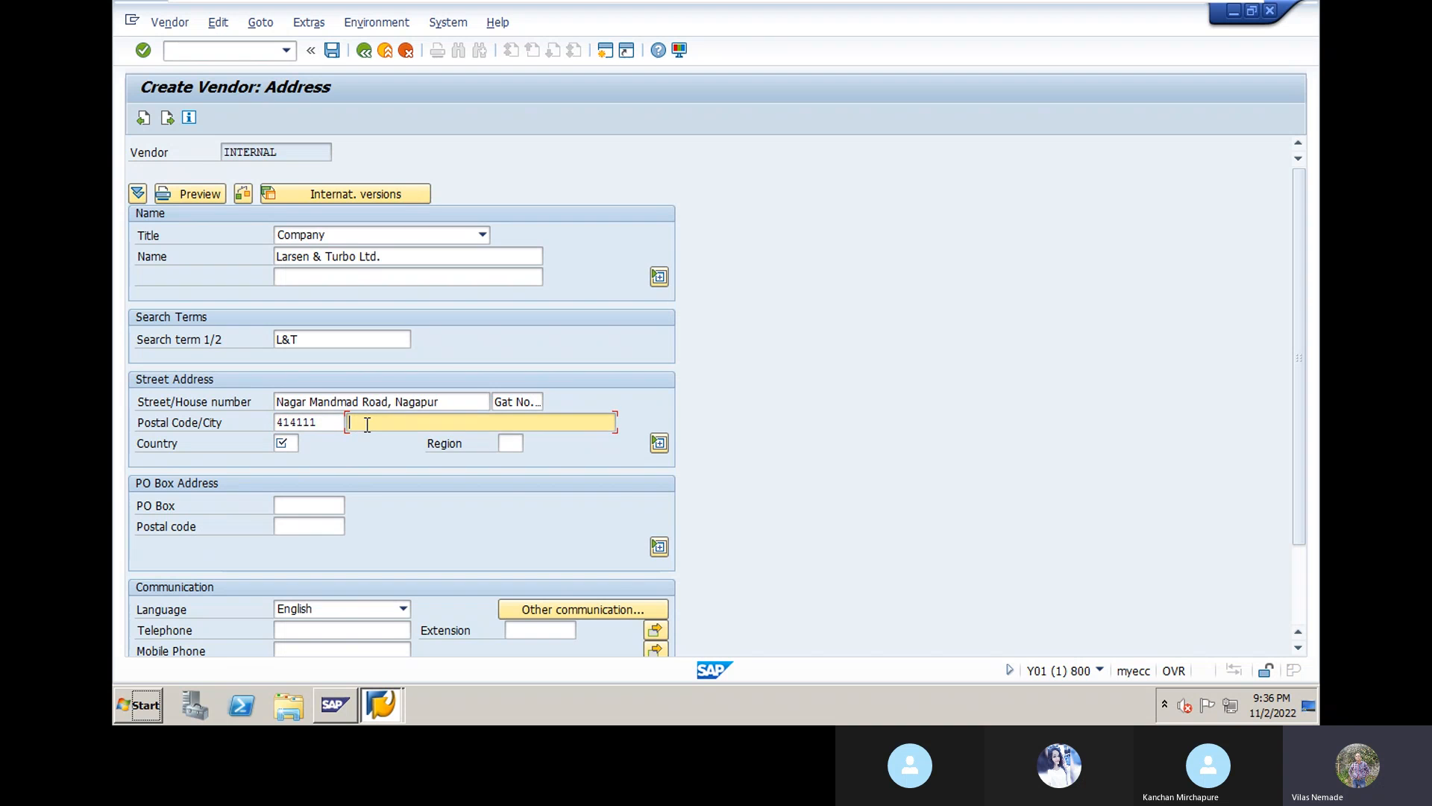
{"action": "type", "text": "m"}
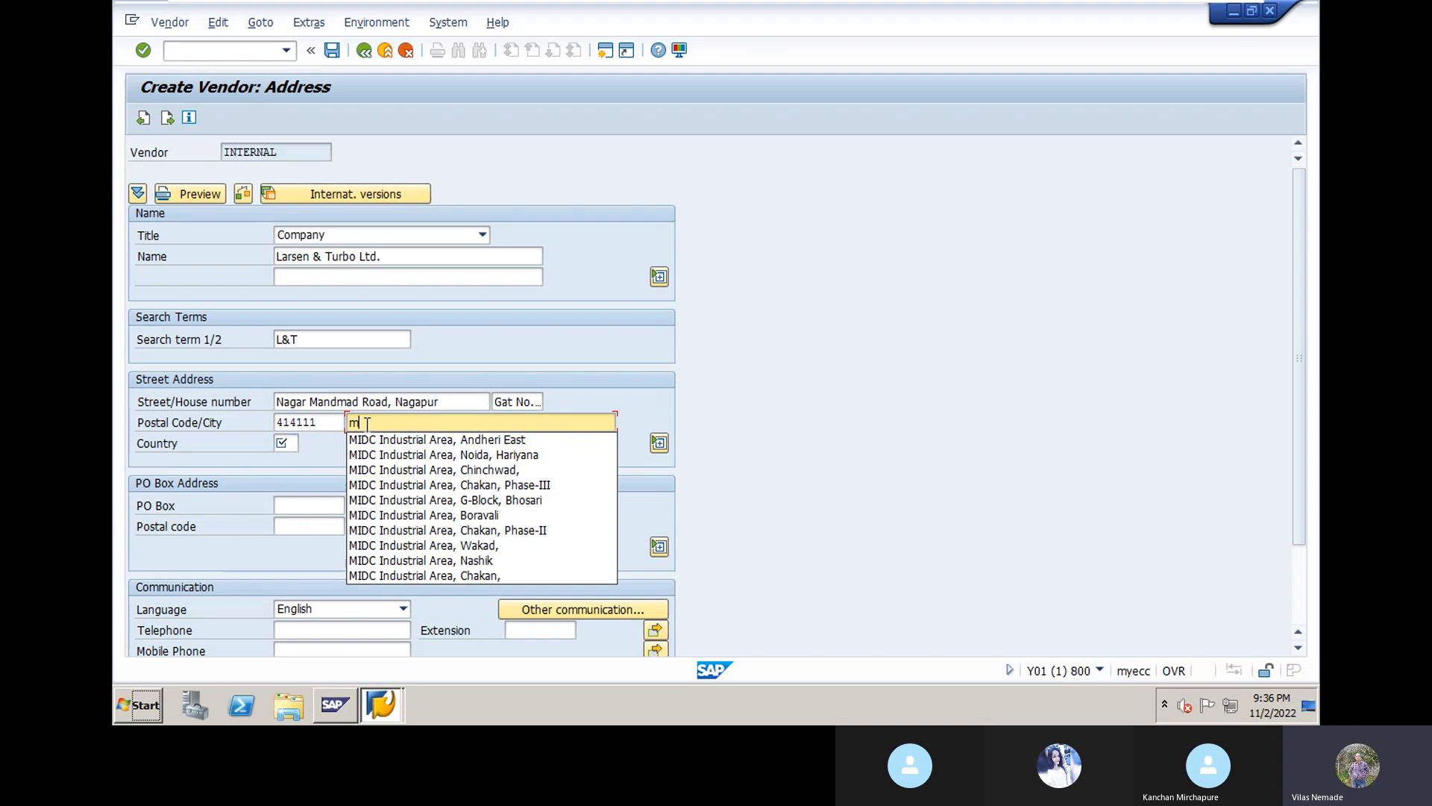
{"action": "left_click", "coordinate": [473, 452]}
{"action": "key", "text": "BackSpace"}
{"action": "key", "text": "BackSpace"}
{"action": "key", "text": "BackSpace"}
{"action": "key", "text": "BackSpace"}
{"action": "key", "text": "BackSpace"}
{"action": "key", "text": "BackSpace"}
{"action": "key", "text": "BackSpace"}
{"action": "key", "text": "BackSpace"}
{"action": "key", "text": "BackSpace"}
{"action": "key", "text": "BackSpace"}
{"action": "key", "text": "BackSpace"}
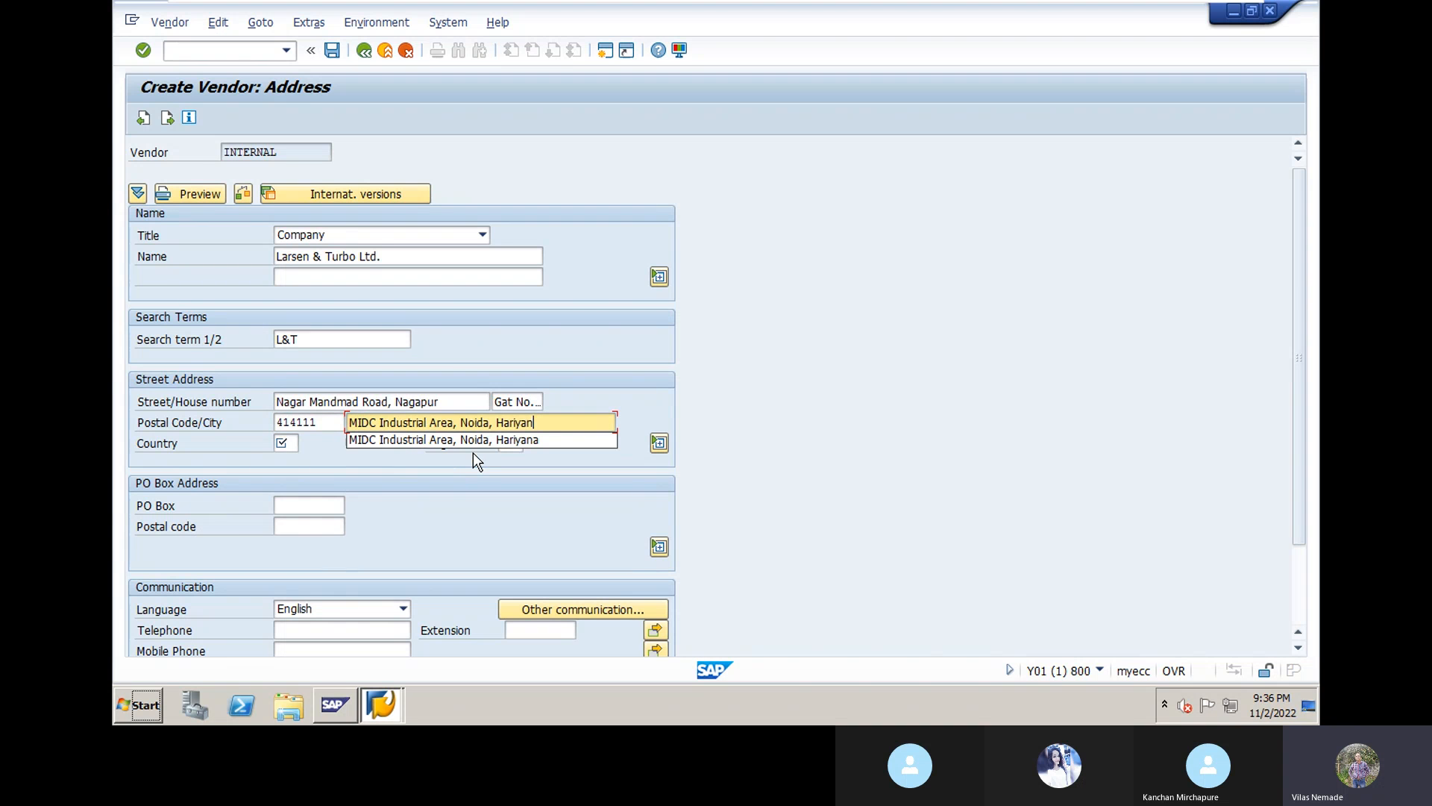
{"action": "key", "text": "BackSpace"}
{"action": "key", "text": "BackSpace"}
{"action": "key", "text": "BackSpace"}
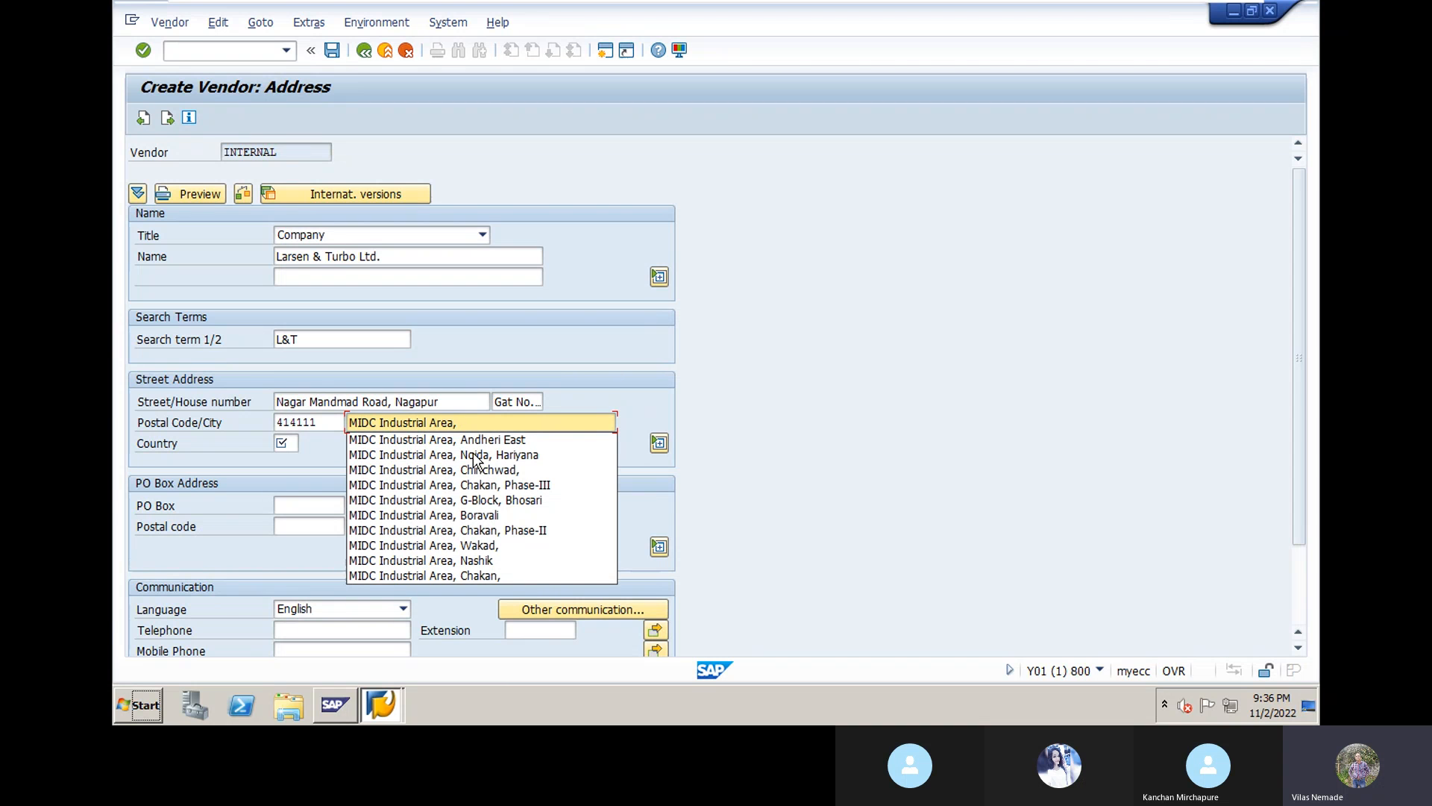
{"action": "type", "text": "Ahmed"}
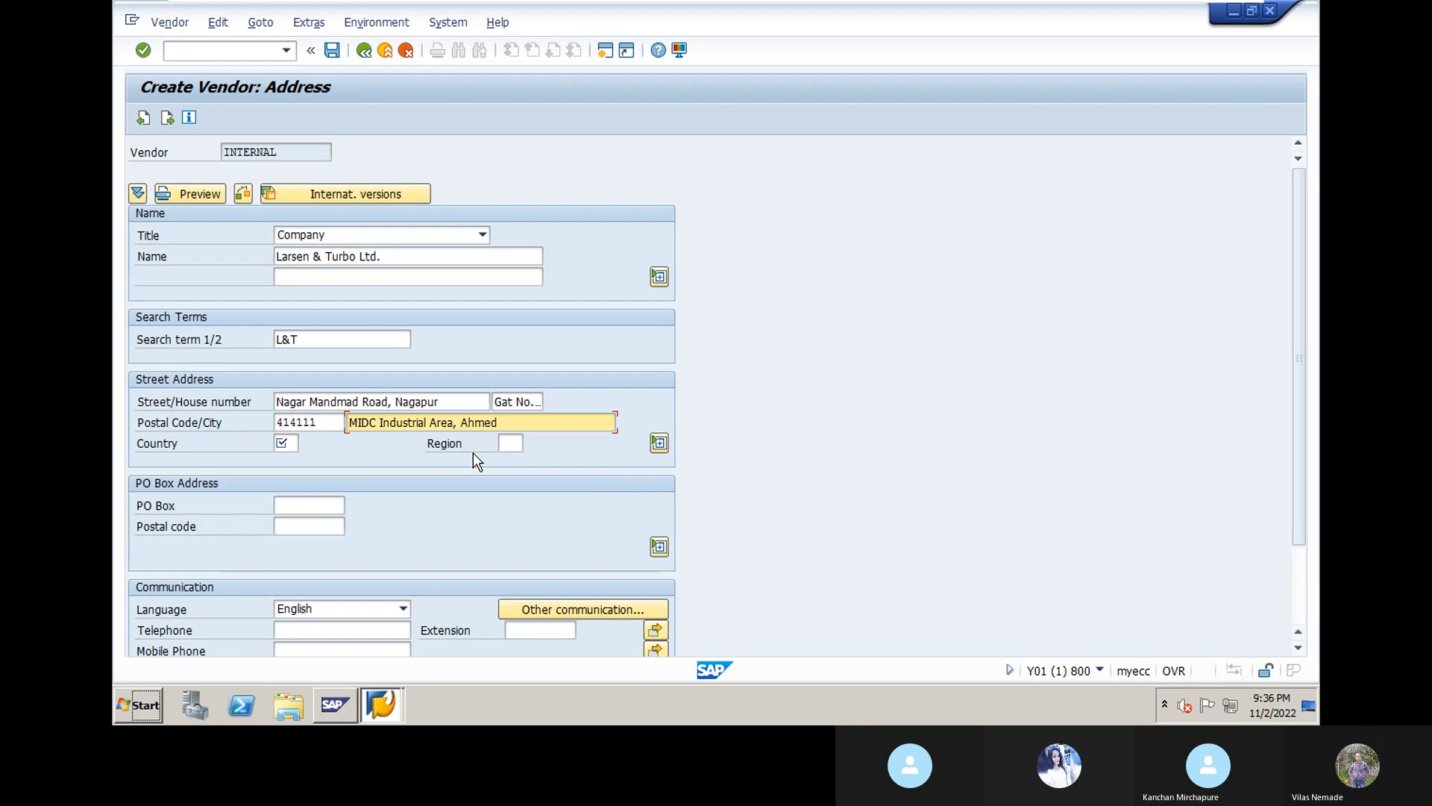
{"action": "key", "text": "BackSpace"}
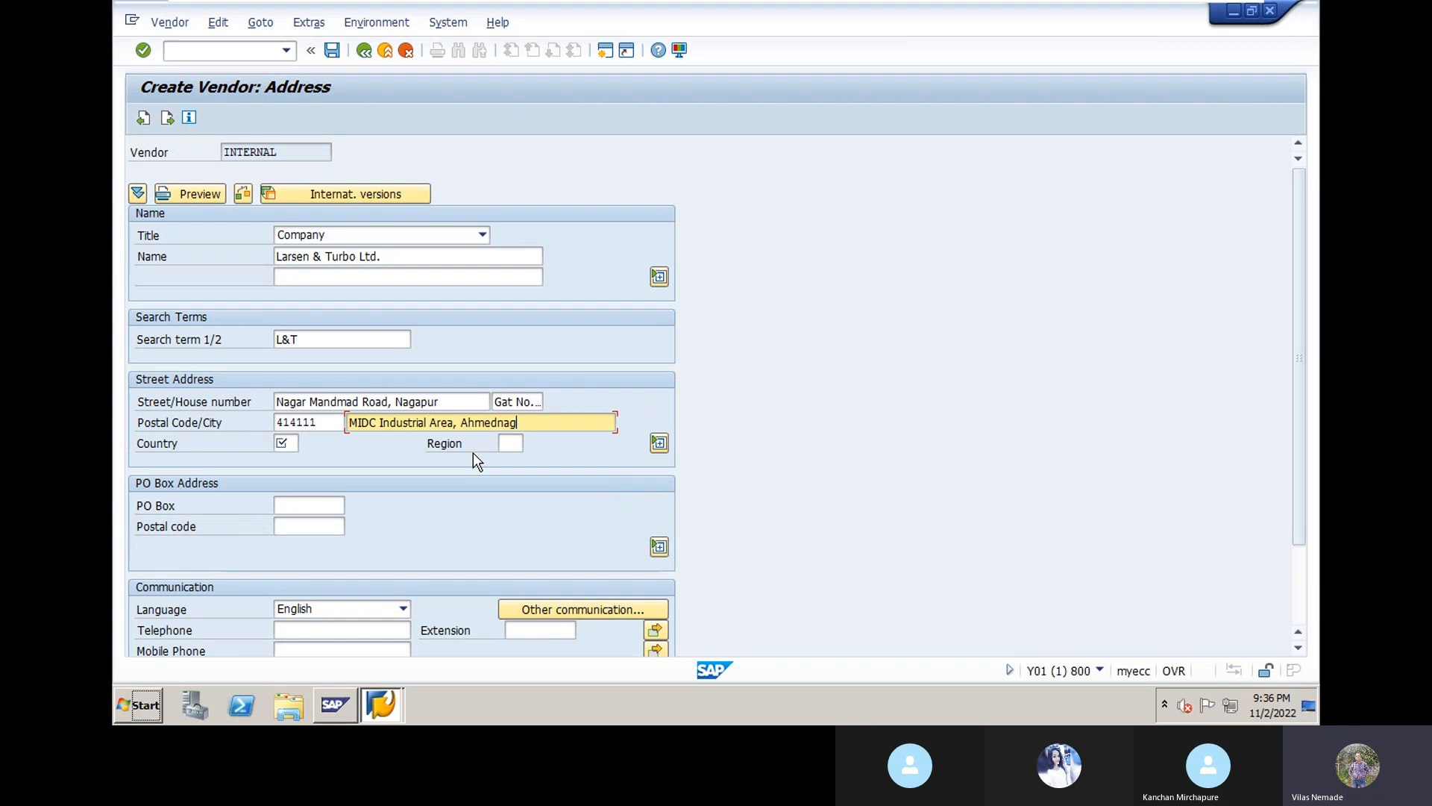
{"action": "type", "text": "gar"}
{"action": "left_click", "coordinate": [288, 444]}
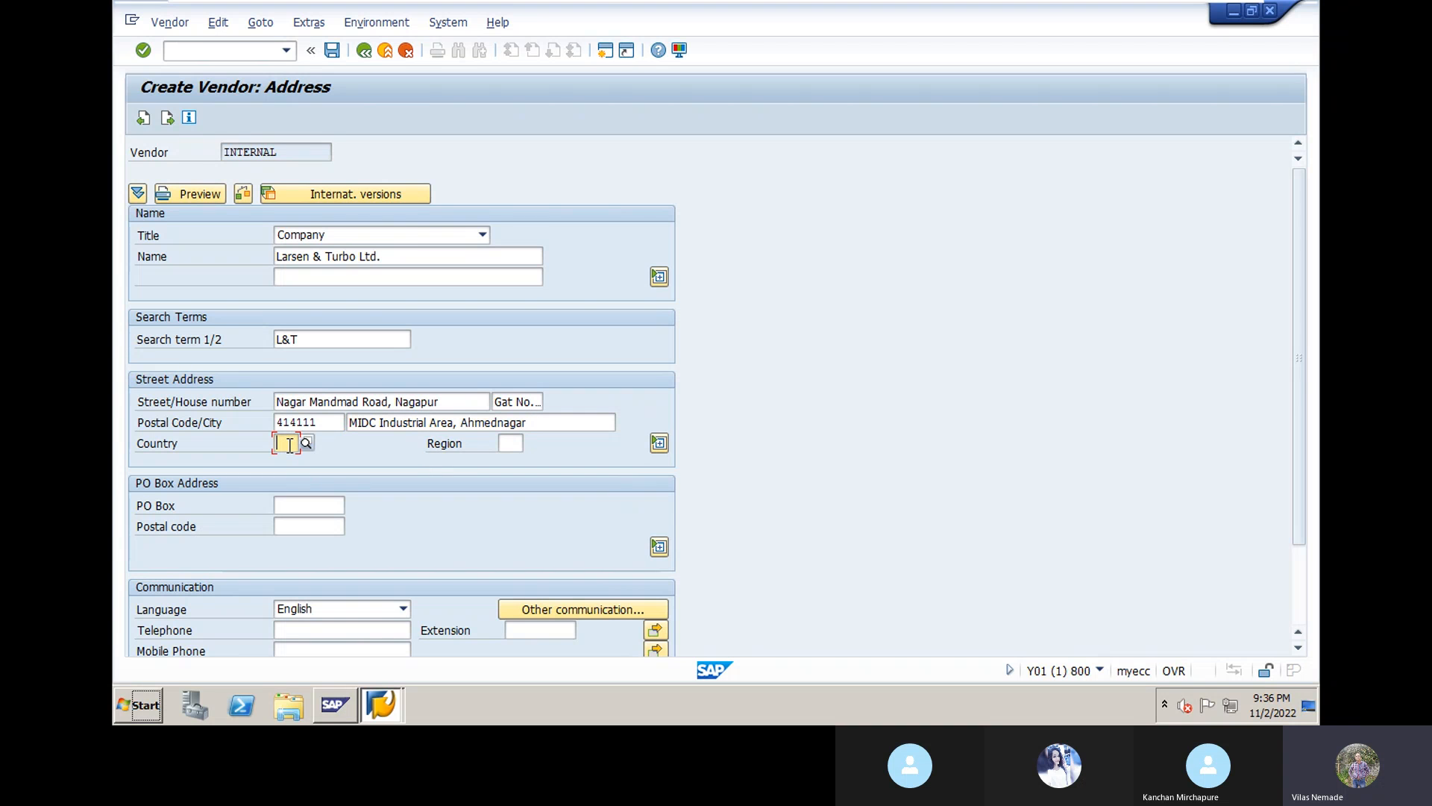
Step: Set the address country to IN (India) via search help
{"action": "left_click", "coordinate": [307, 443]}
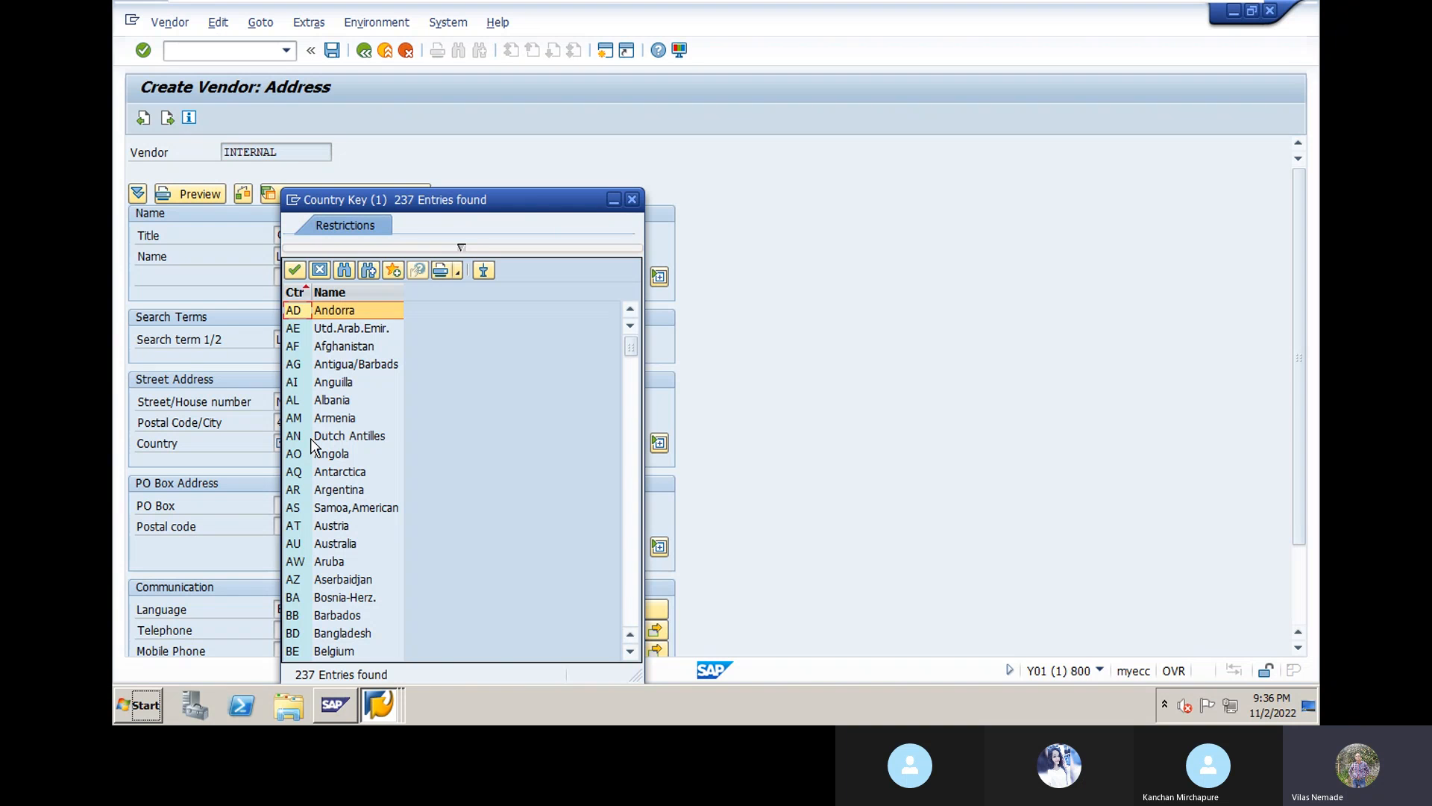
{"action": "left_click", "coordinate": [627, 609]}
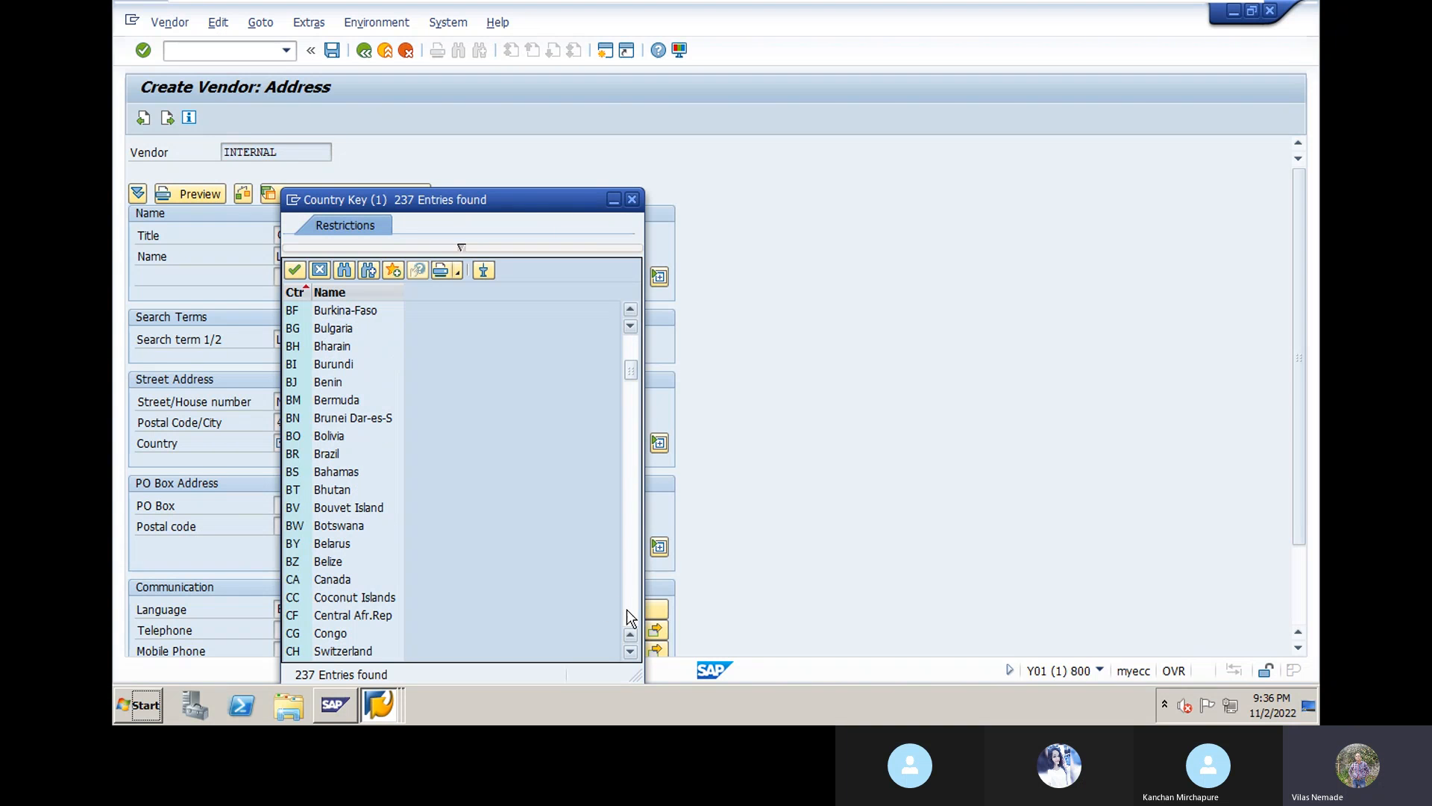
{"action": "left_click", "coordinate": [627, 609]}
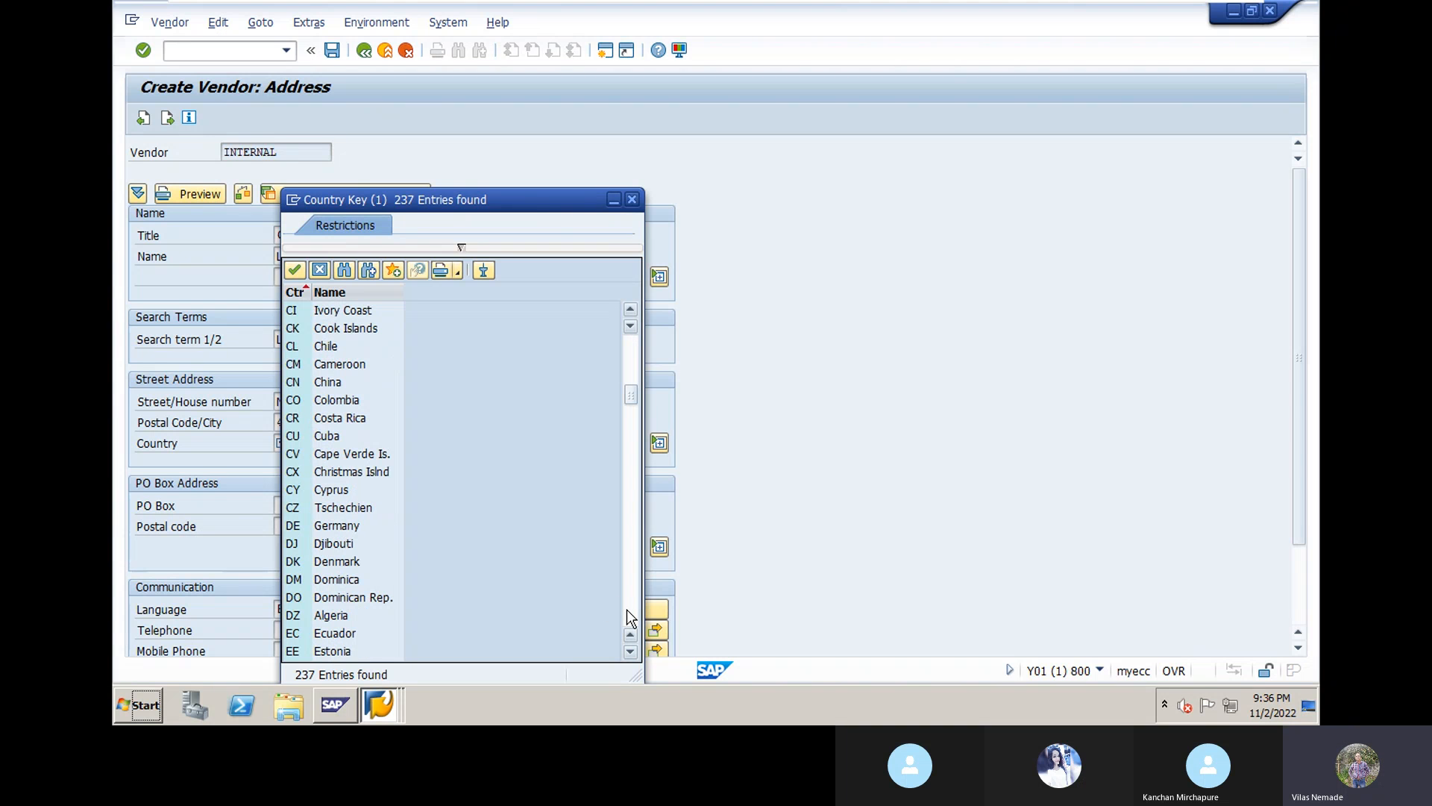
{"action": "left_click", "coordinate": [626, 609]}
{"action": "left_click", "coordinate": [626, 609]}
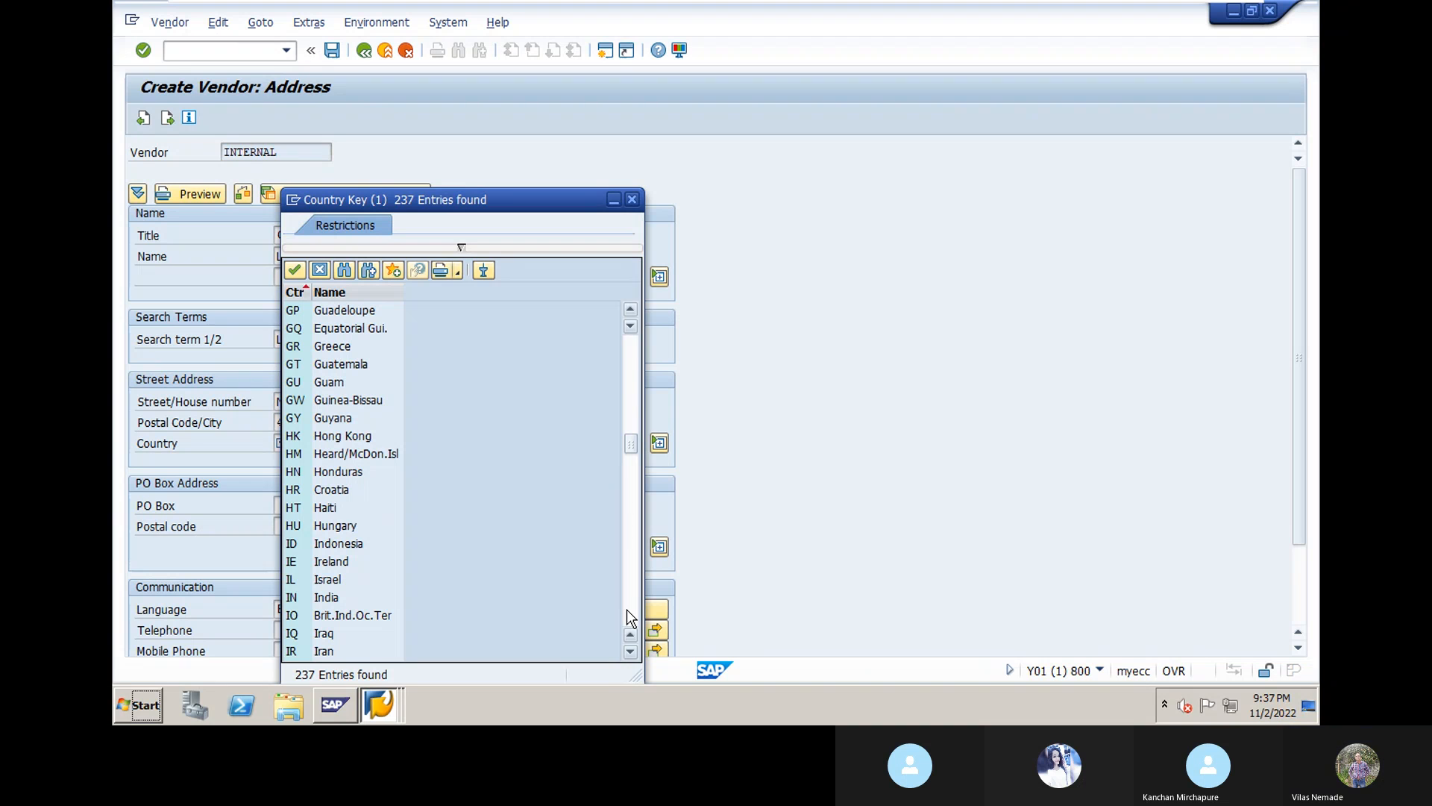
{"action": "double_click", "coordinate": [327, 597]}
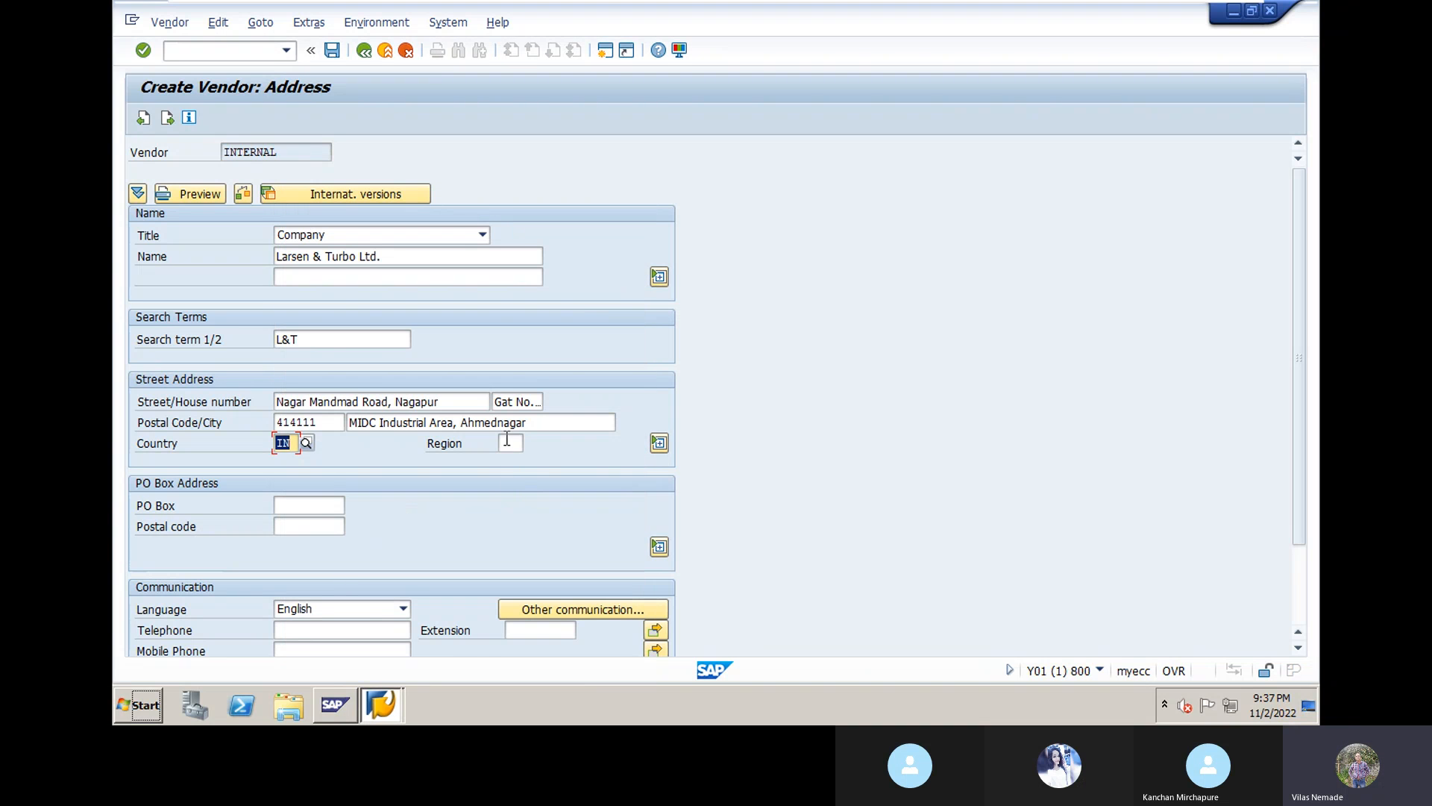
Step: Set the region to 13 (Maharashtra)
{"action": "left_click", "coordinate": [507, 440]}
{"action": "left_click", "coordinate": [530, 440]}
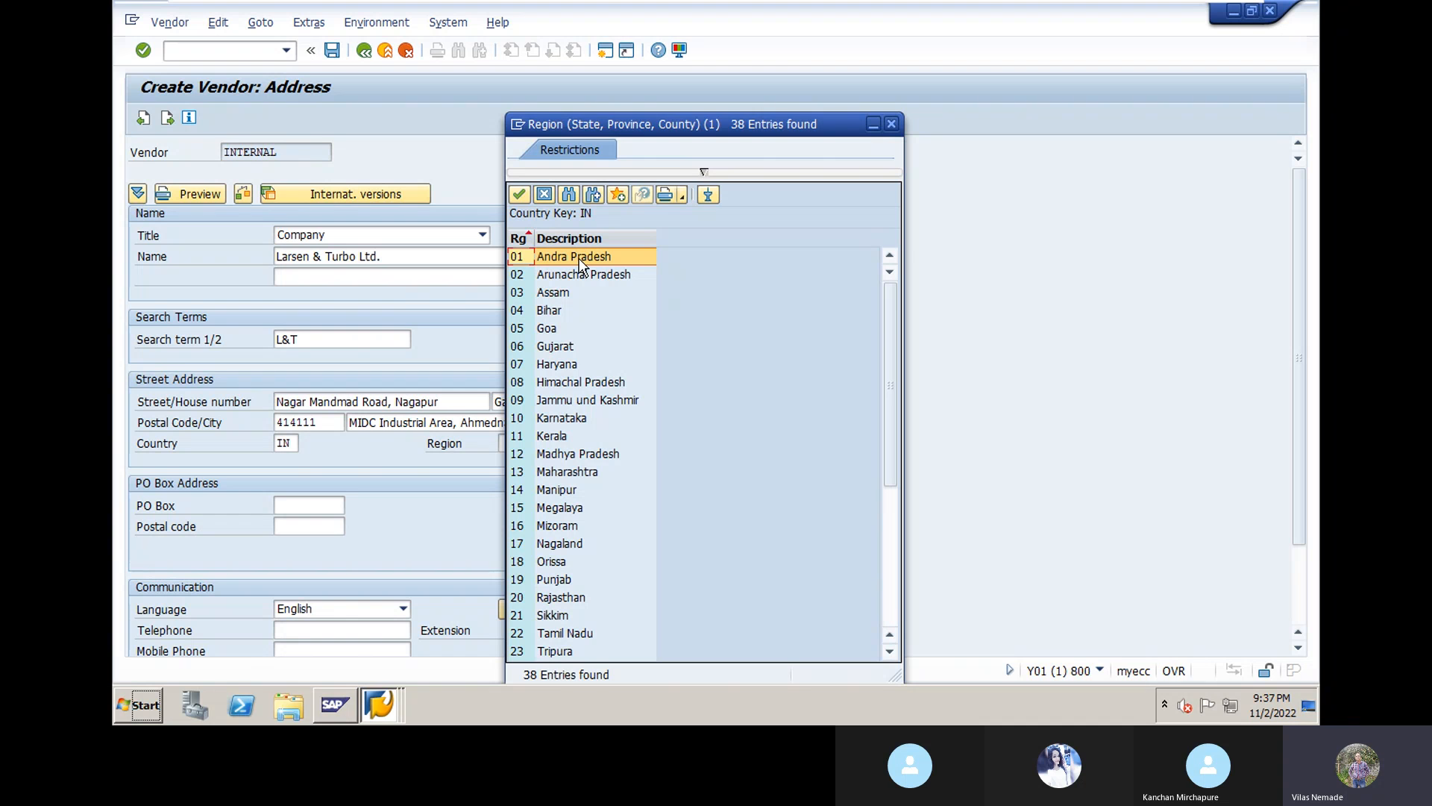
{"action": "double_click", "coordinate": [583, 473]}
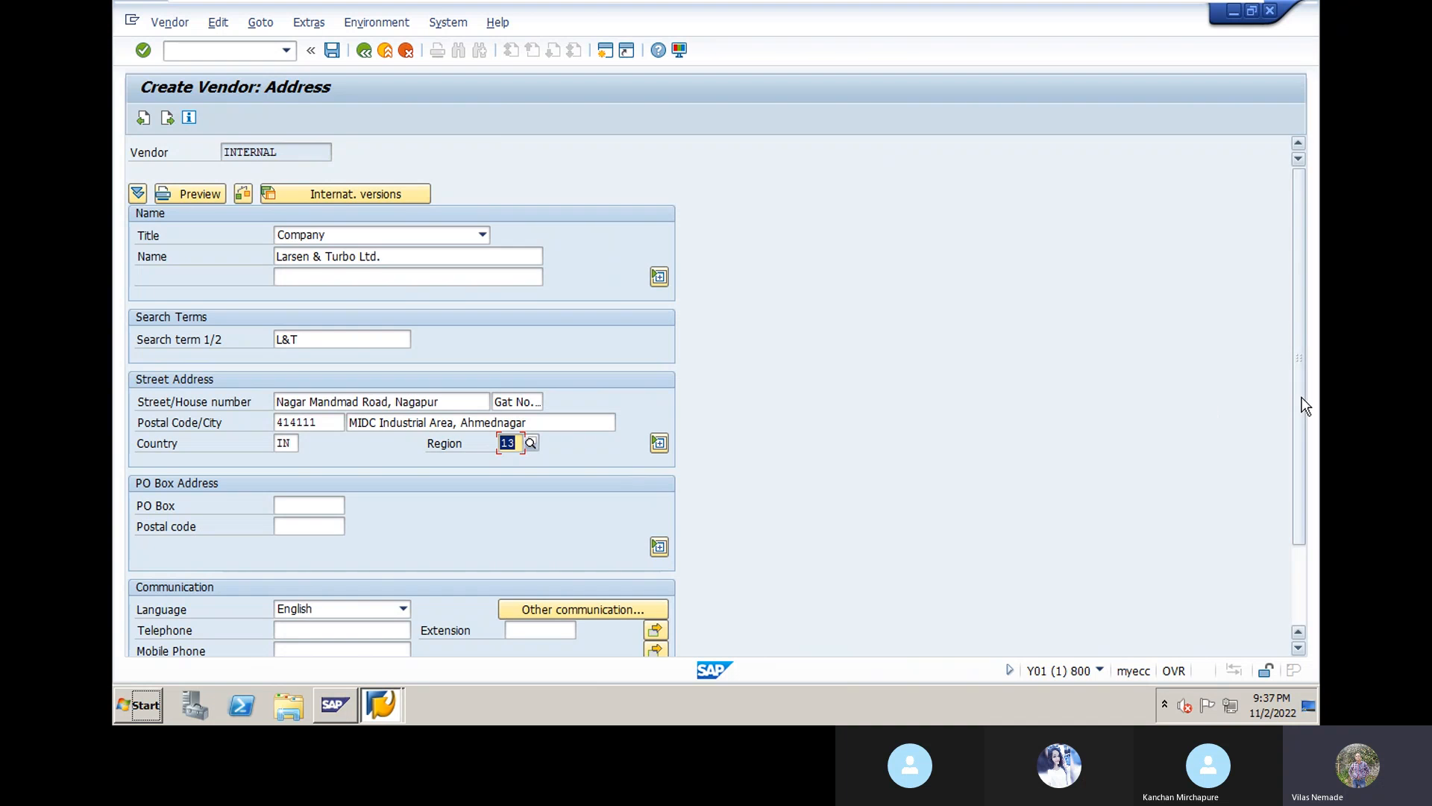
{"action": "scroll", "coordinate": [1269, 410], "scroll_direction": "down", "scroll_amount": 2}
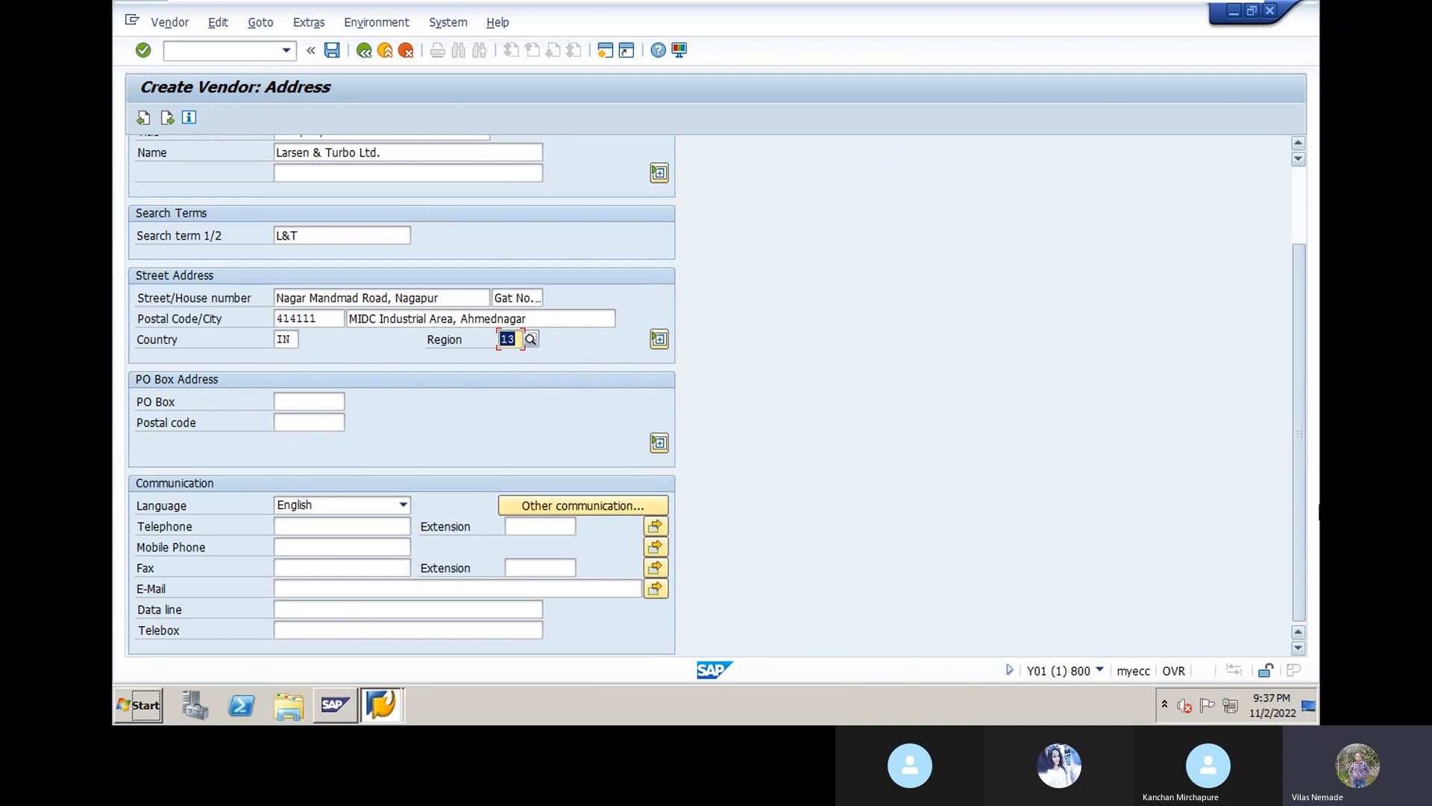
Step: Fill the telephone number and extension from earlier input history
{"action": "left_click", "coordinate": [327, 521]}
{"action": "type", "text": "0"}
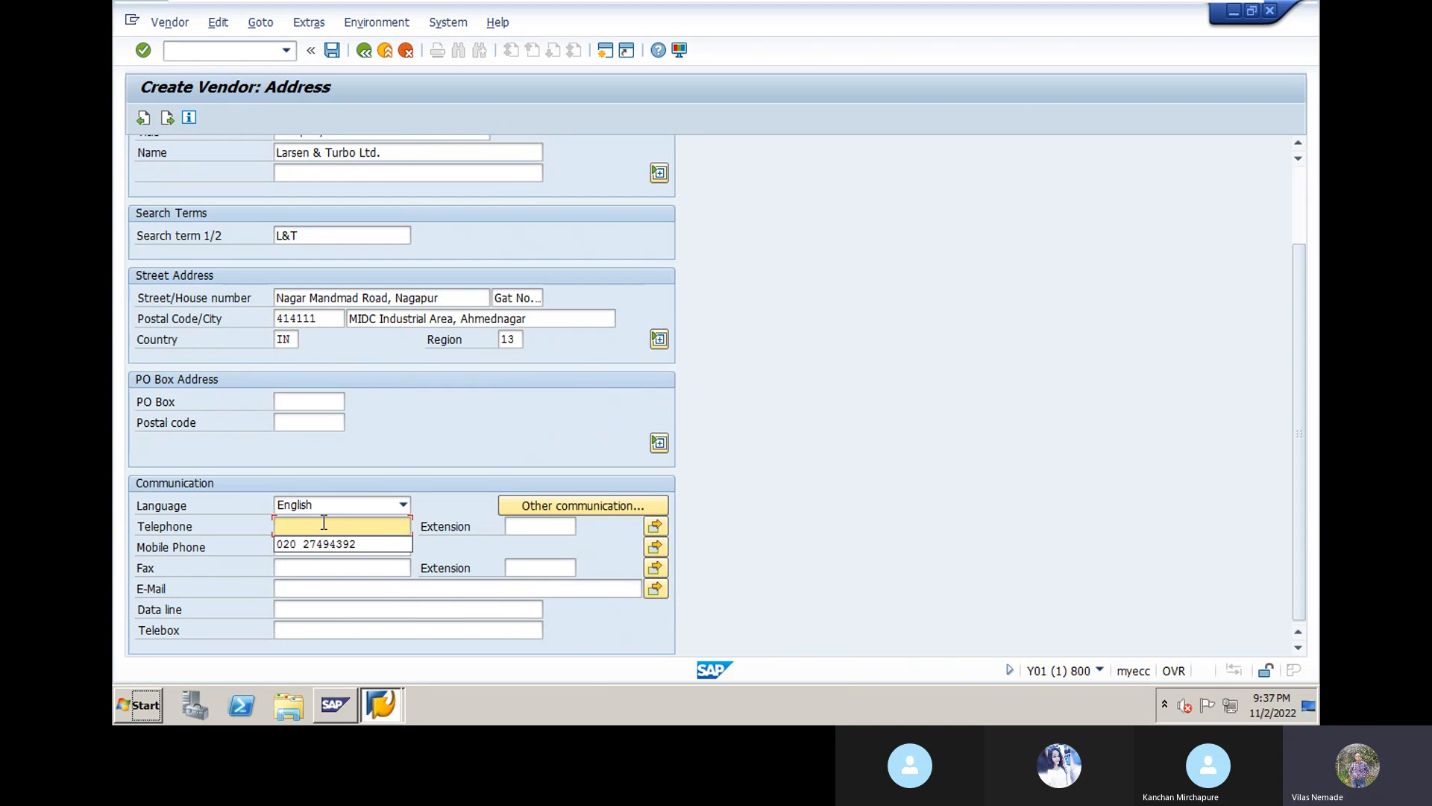
{"action": "left_click", "coordinate": [326, 547]}
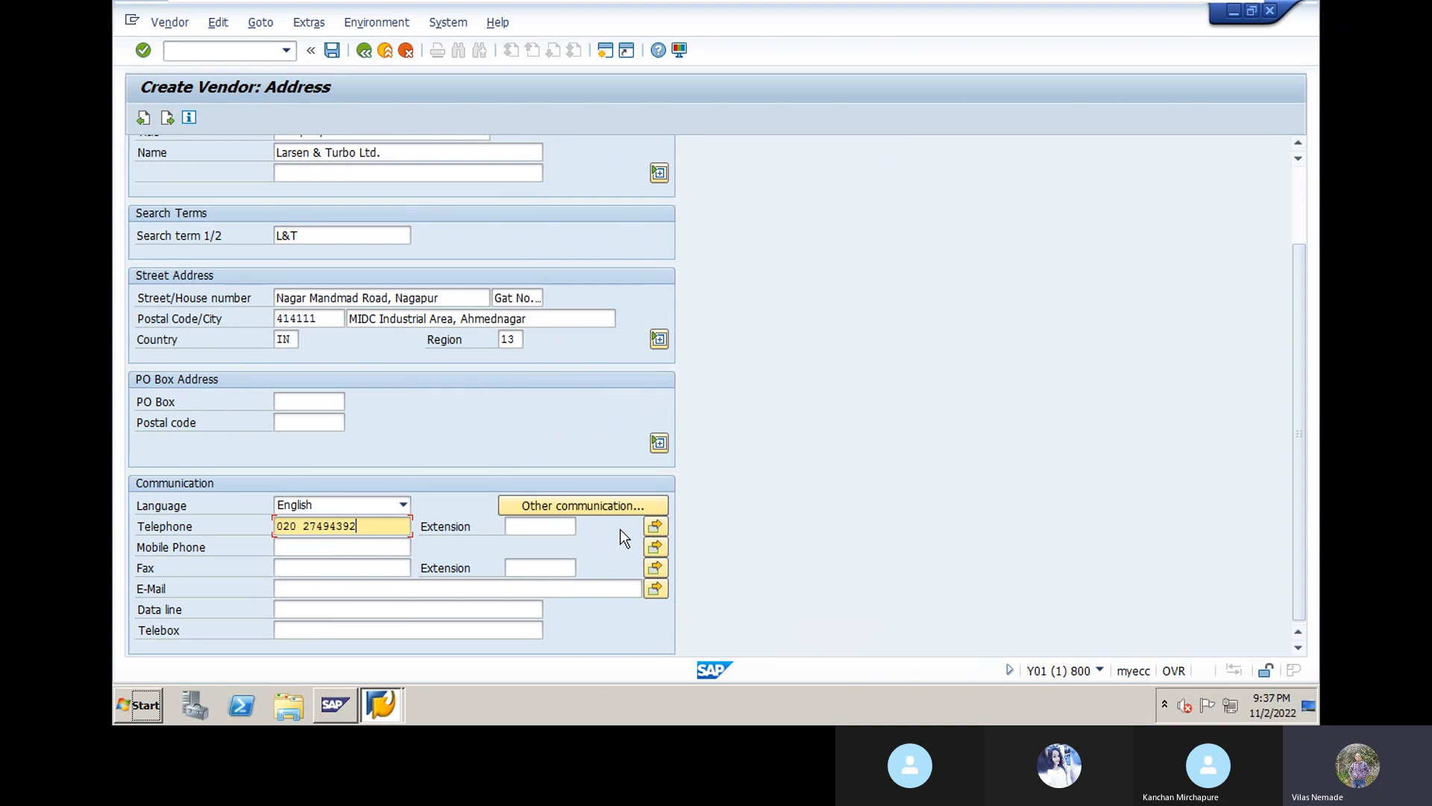
{"action": "left_click", "coordinate": [542, 527]}
{"action": "type", "text": "3"}
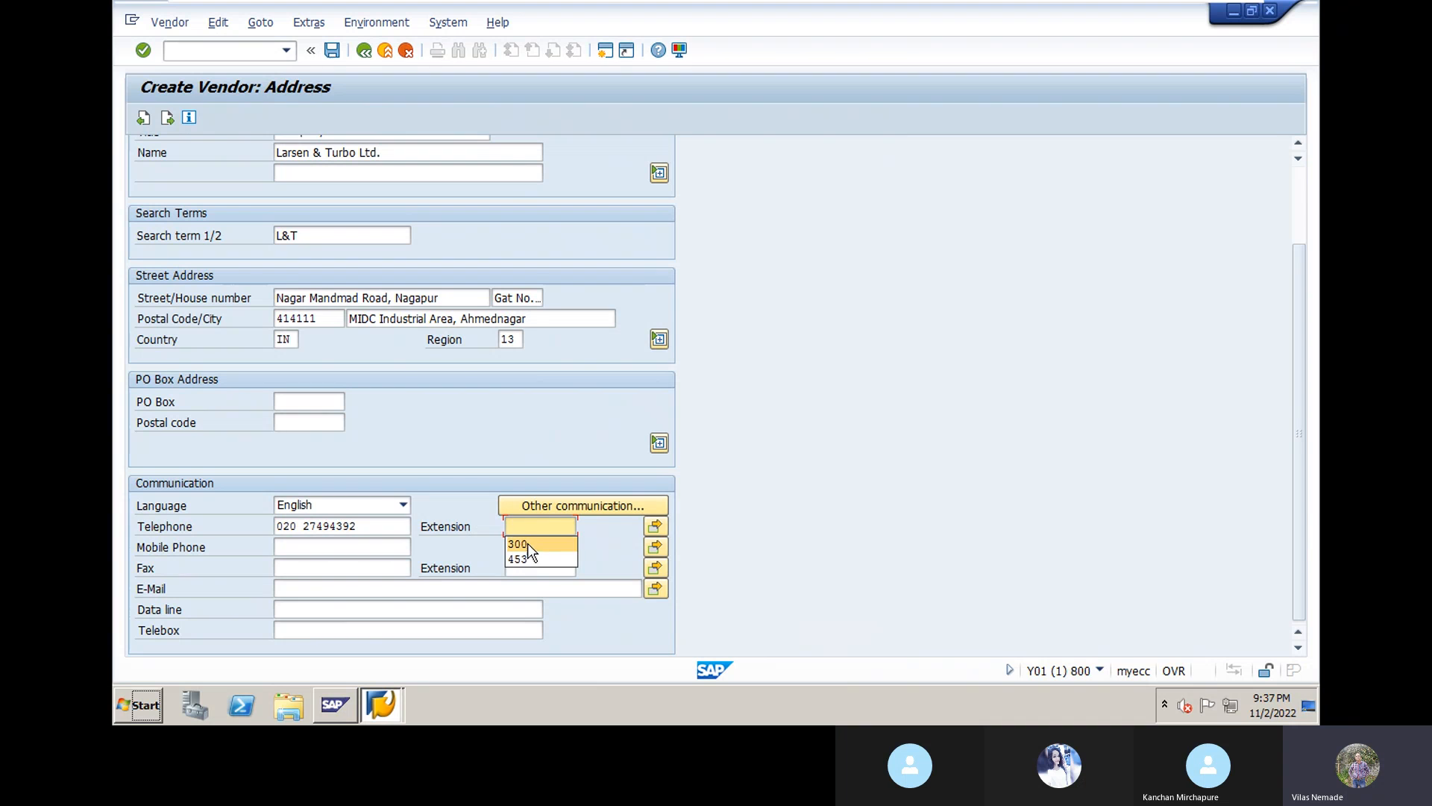
{"action": "left_click", "coordinate": [526, 543]}
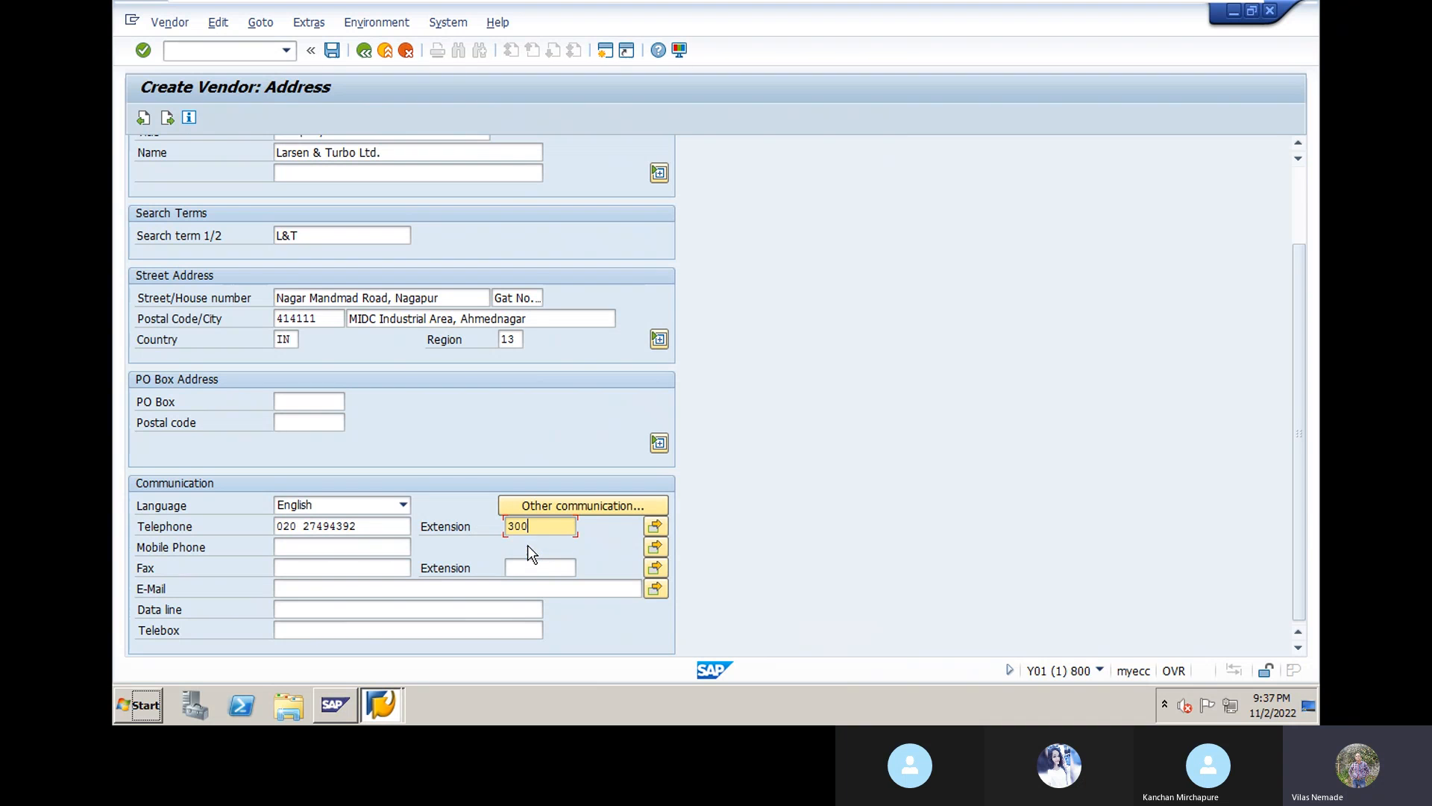
Step: Fill the mobile number from input history and type the vendor's e-mail address
{"action": "left_click", "coordinate": [329, 548]}
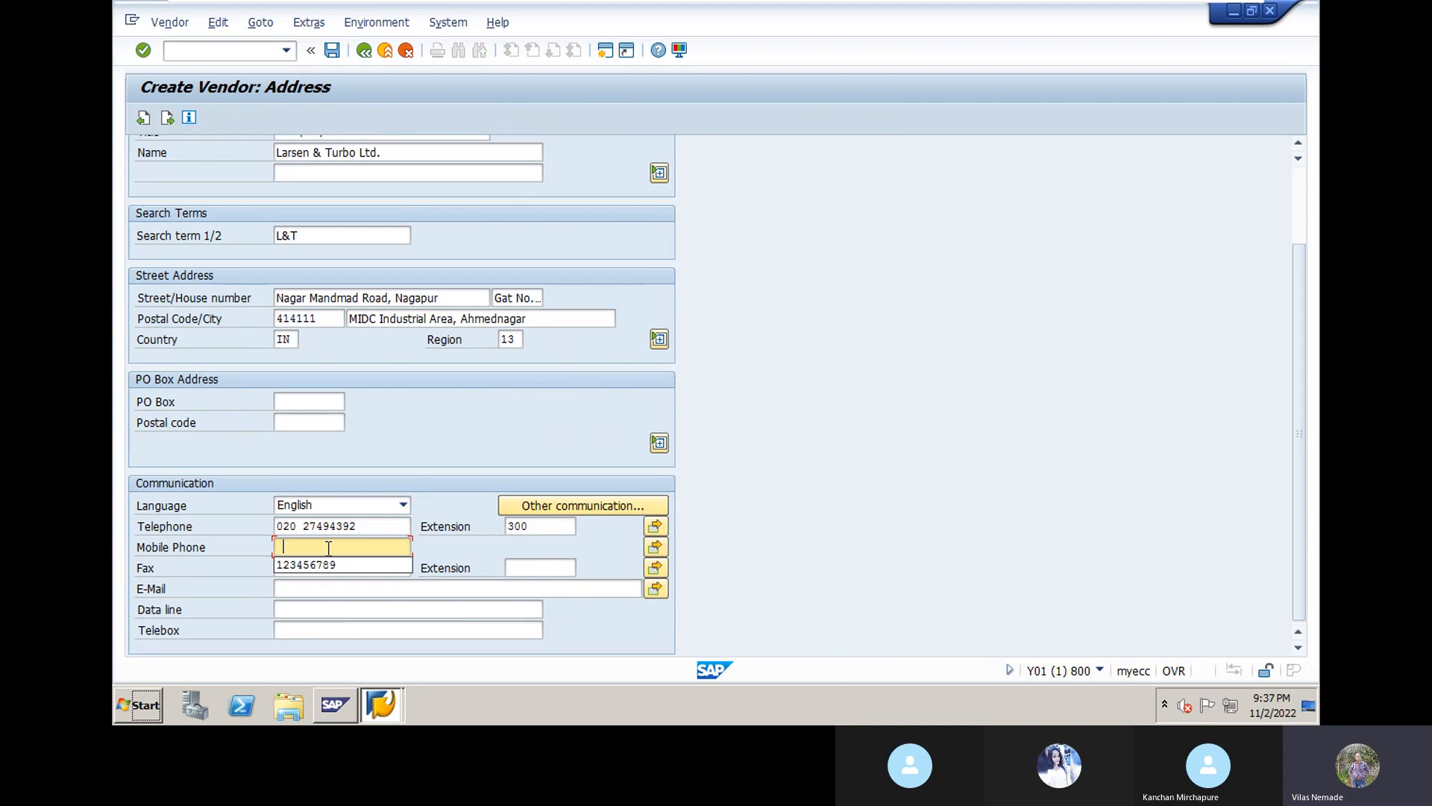
{"action": "left_click", "coordinate": [325, 564]}
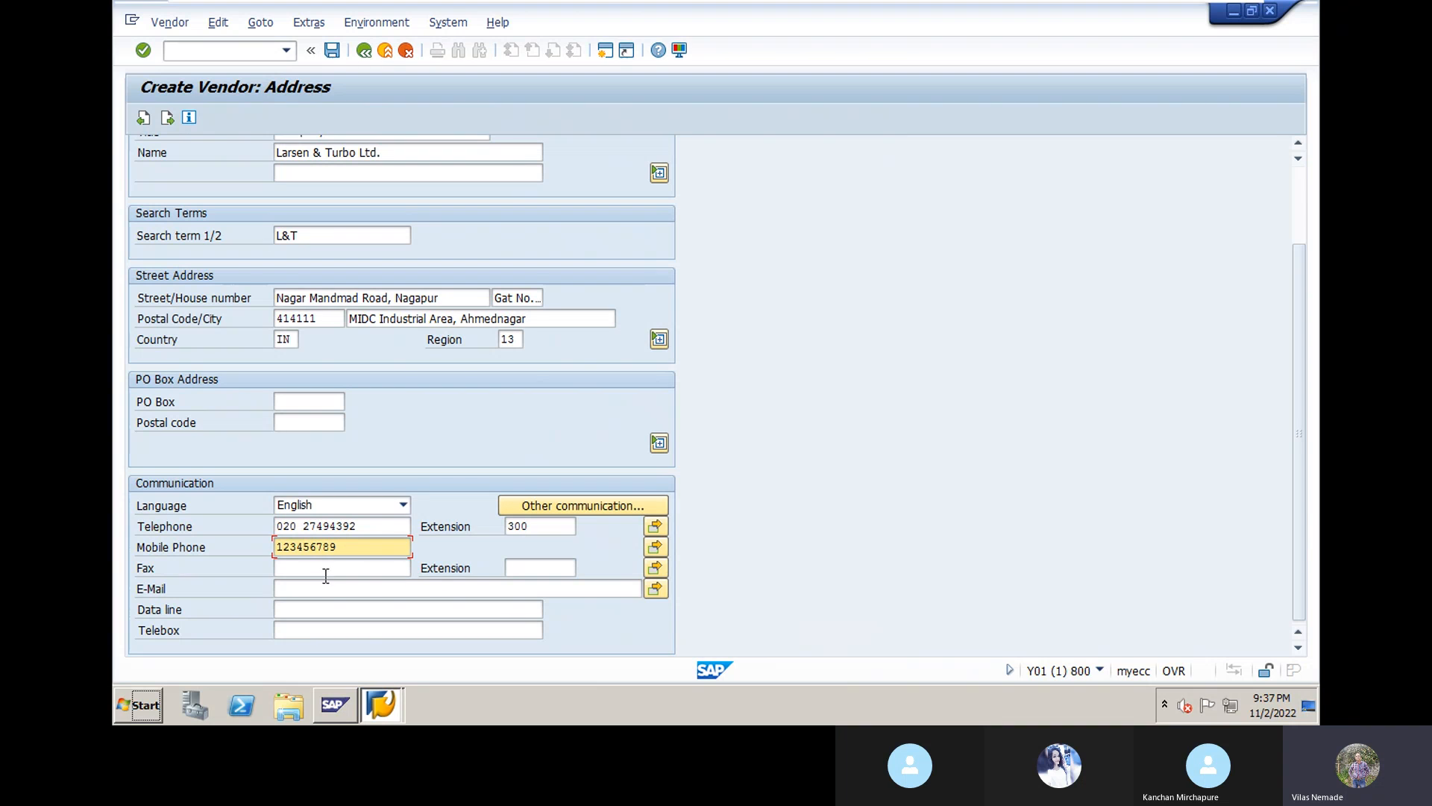
{"action": "left_click", "coordinate": [326, 583]}
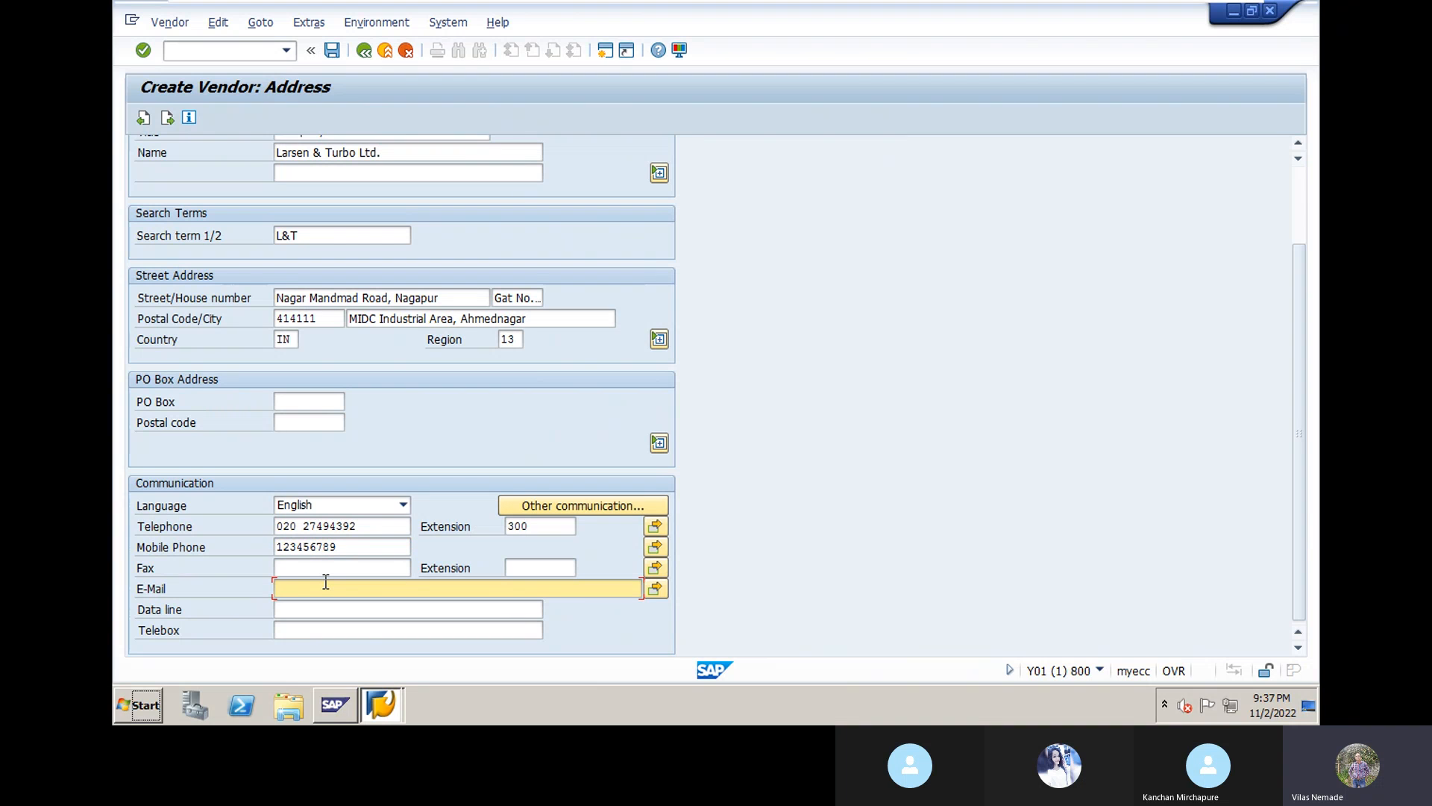
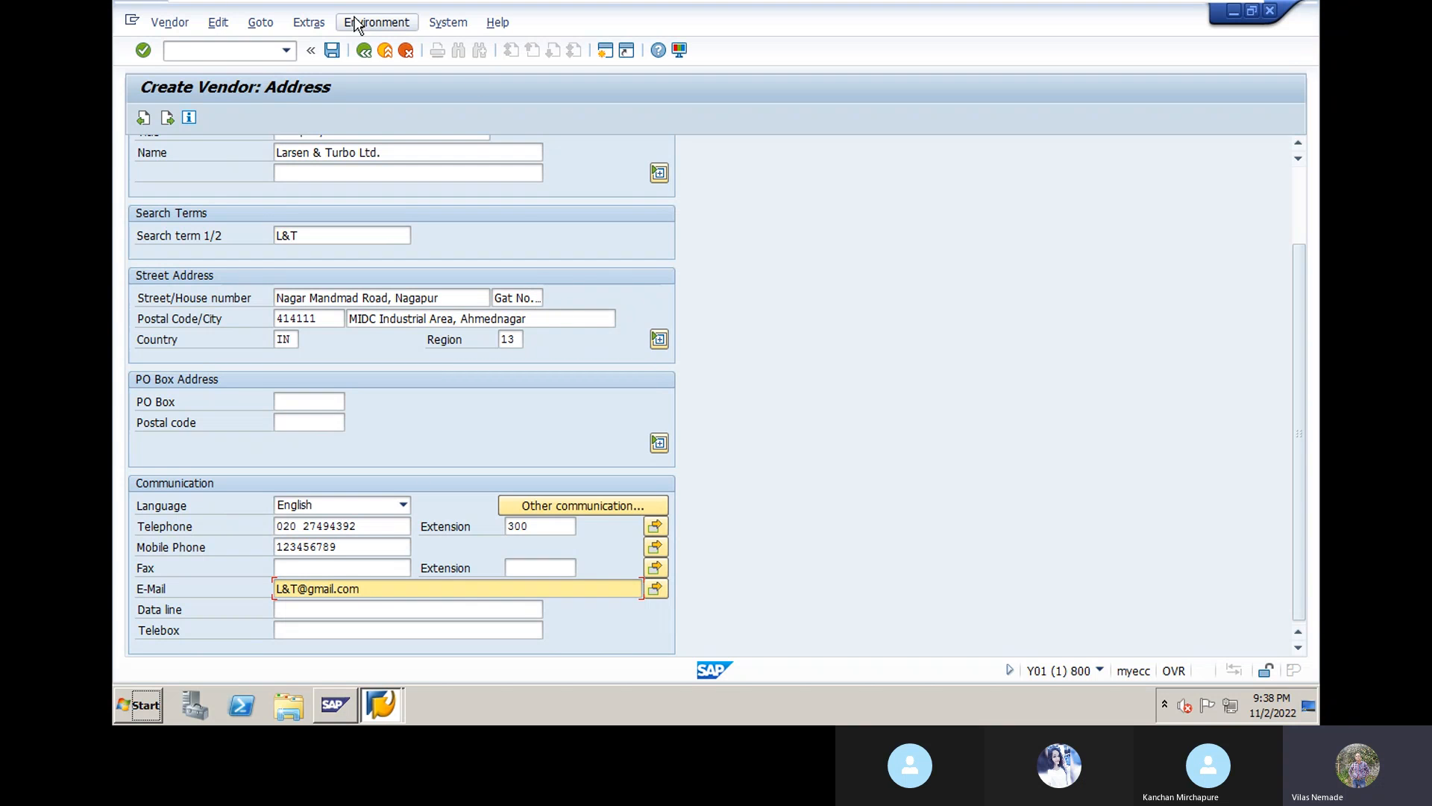
{"action": "left_click", "coordinate": [1299, 146]}
{"action": "left_click", "coordinate": [1299, 146]}
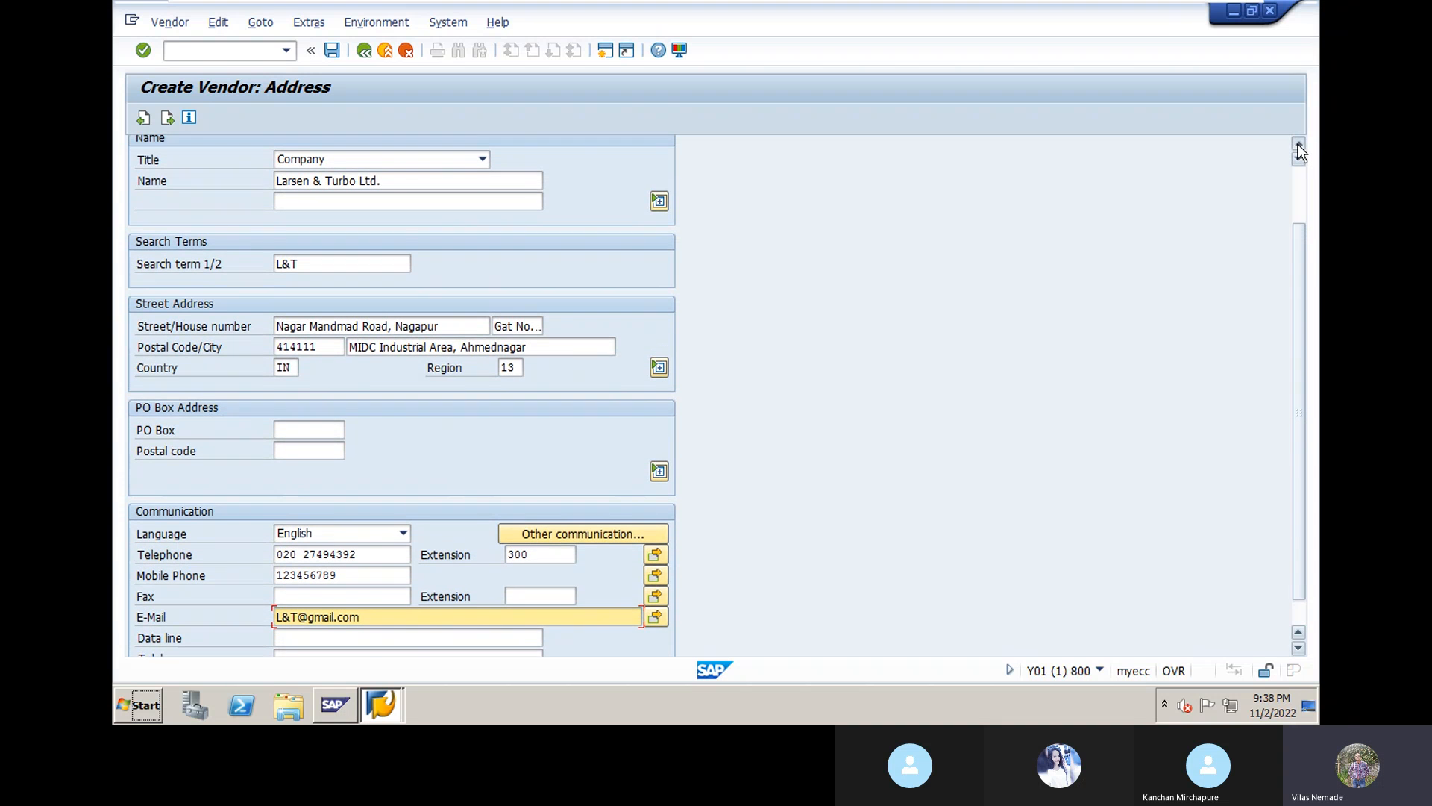
{"action": "left_click", "coordinate": [1299, 146]}
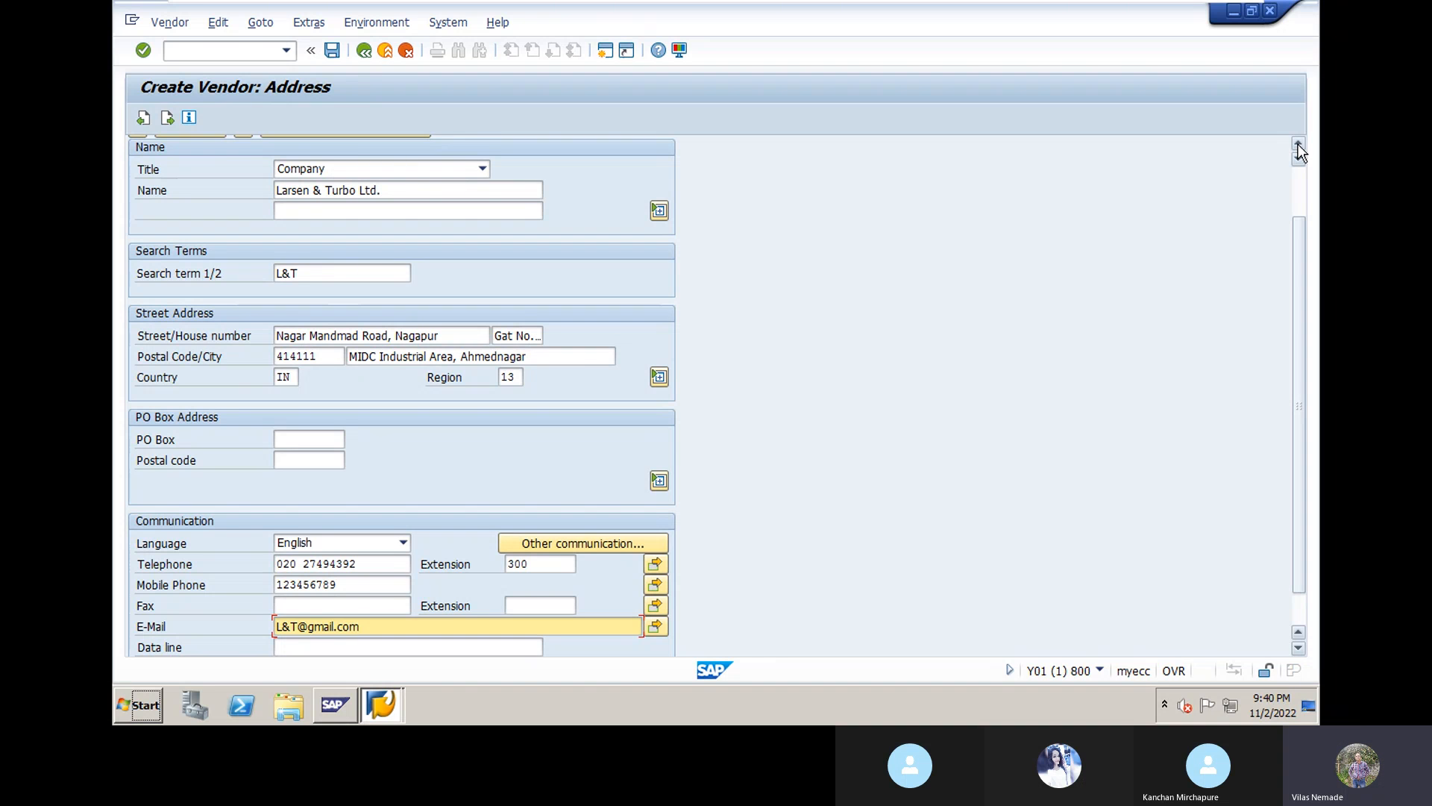
Step: Return to the top of the address form and accept the address data to reach Control
{"action": "left_click", "coordinate": [1299, 144]}
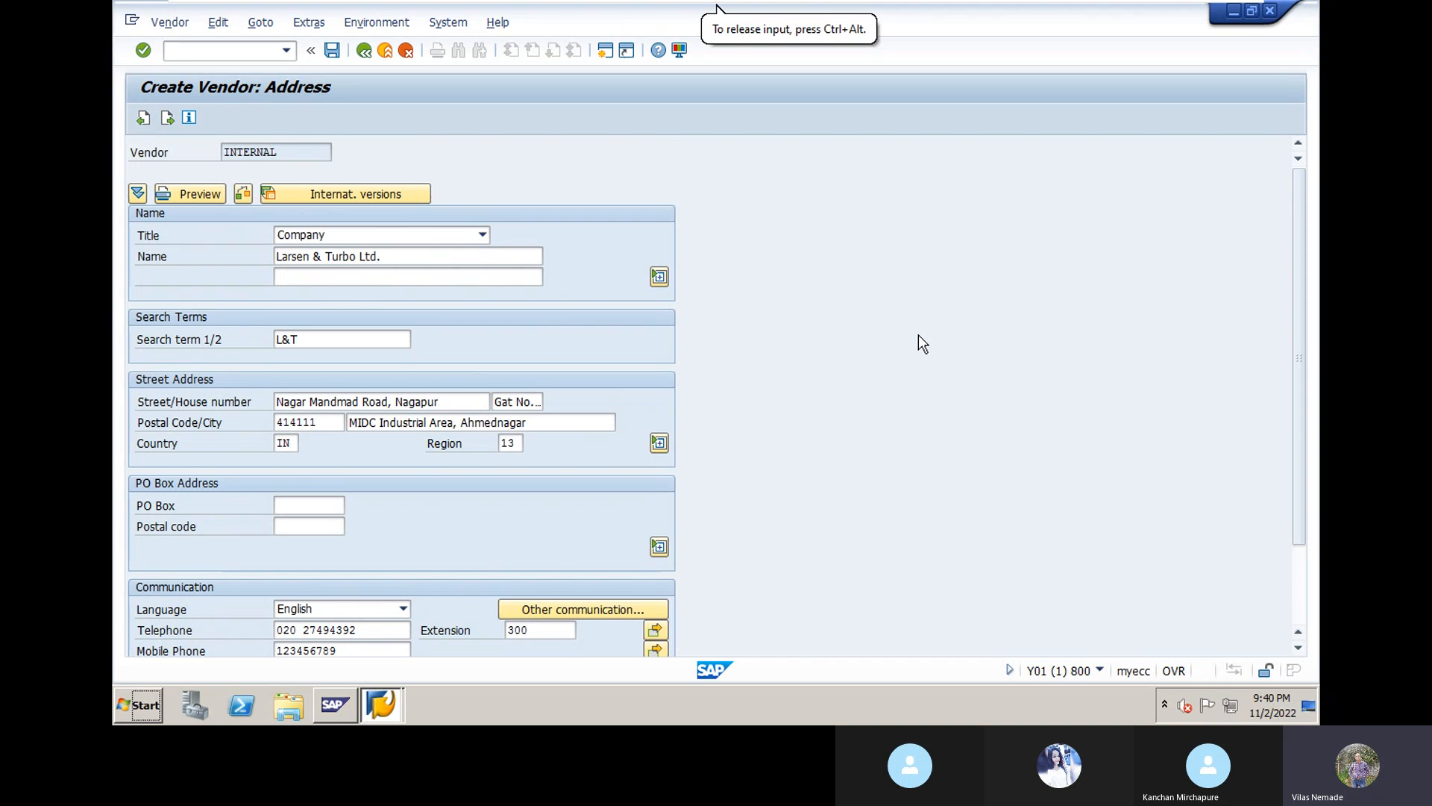
{"action": "key", "text": "Return"}
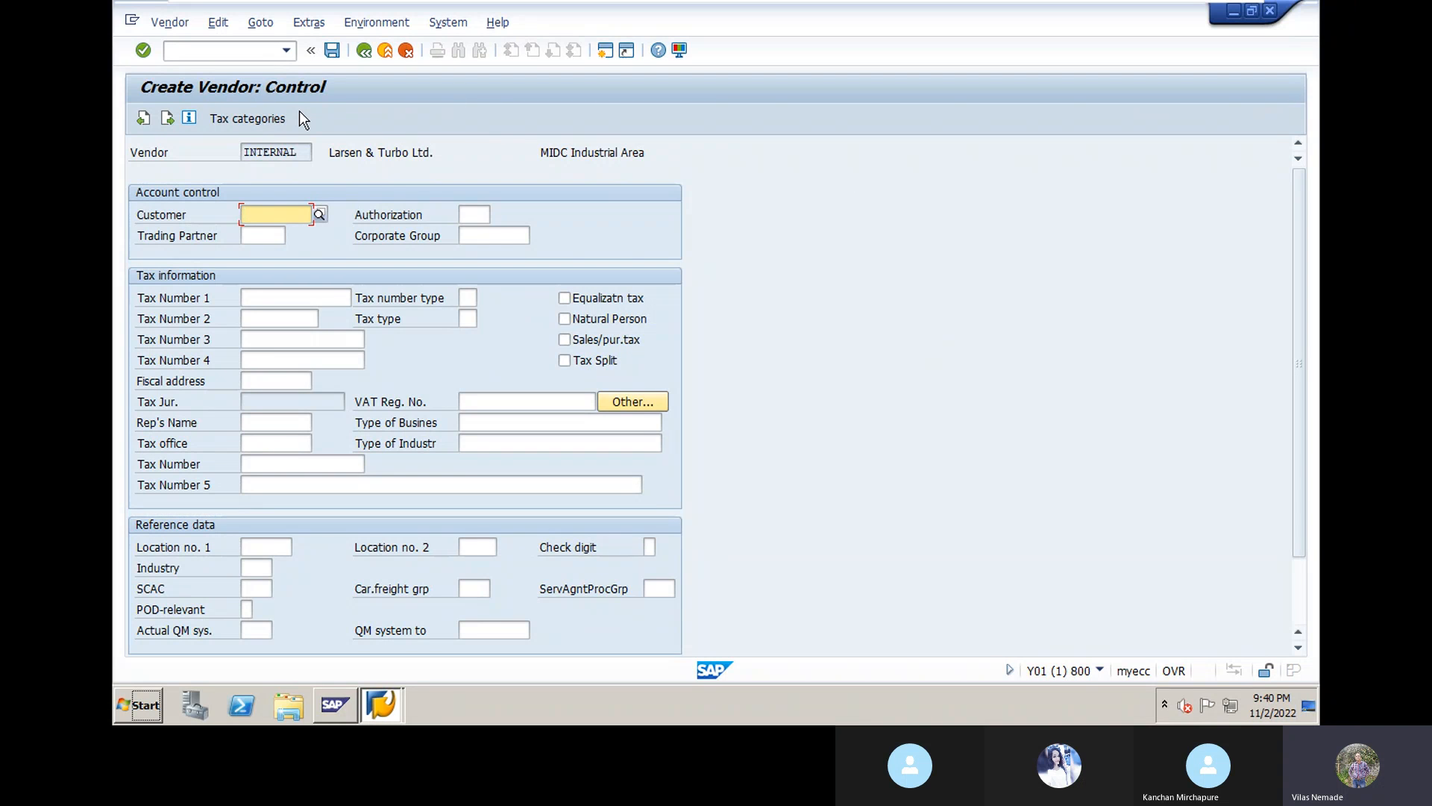
Step: Set the Trading Partner to DYNGRP (Dyanamic Group of Companies) from the suggestion list
{"action": "left_click", "coordinate": [258, 240]}
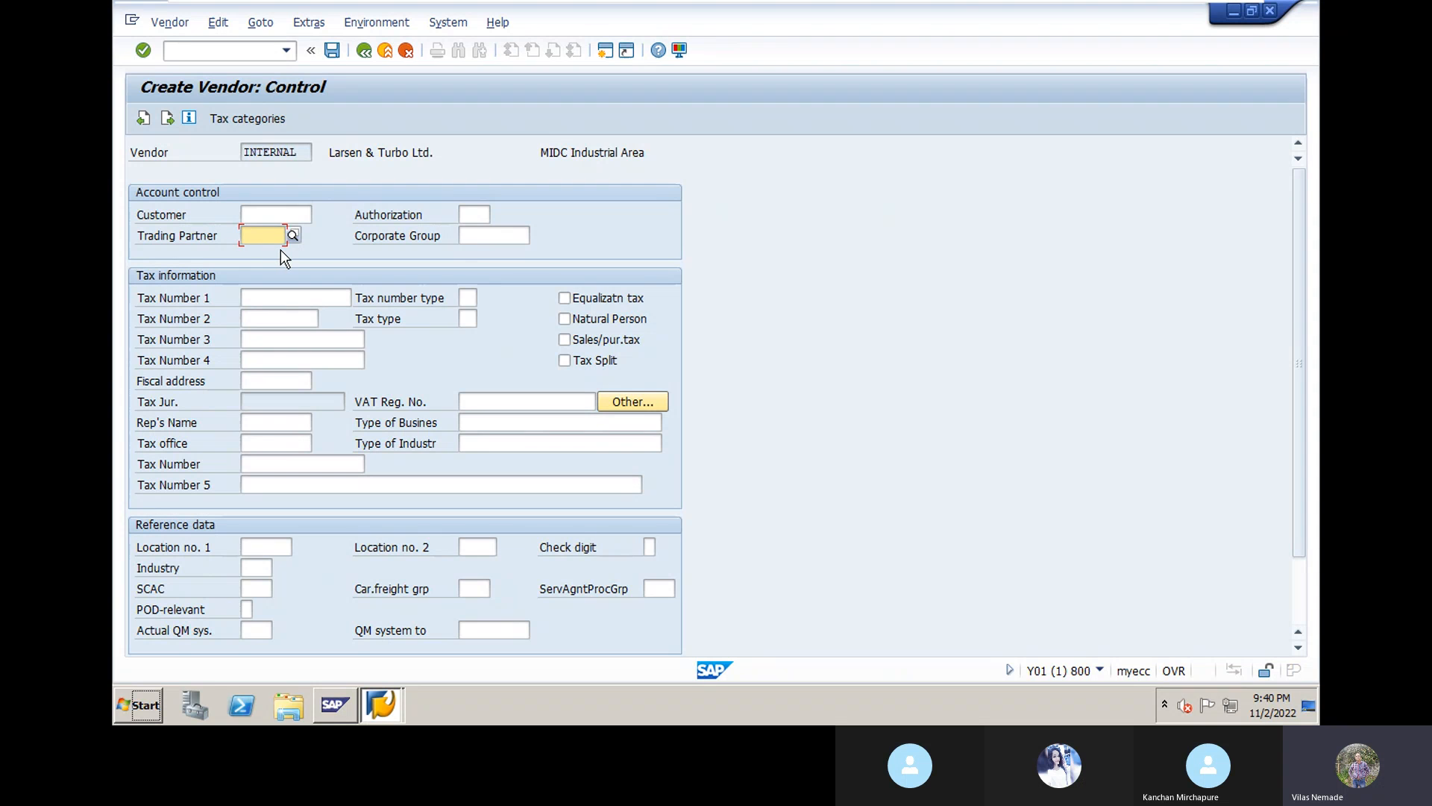
{"action": "type", "text": "d"}
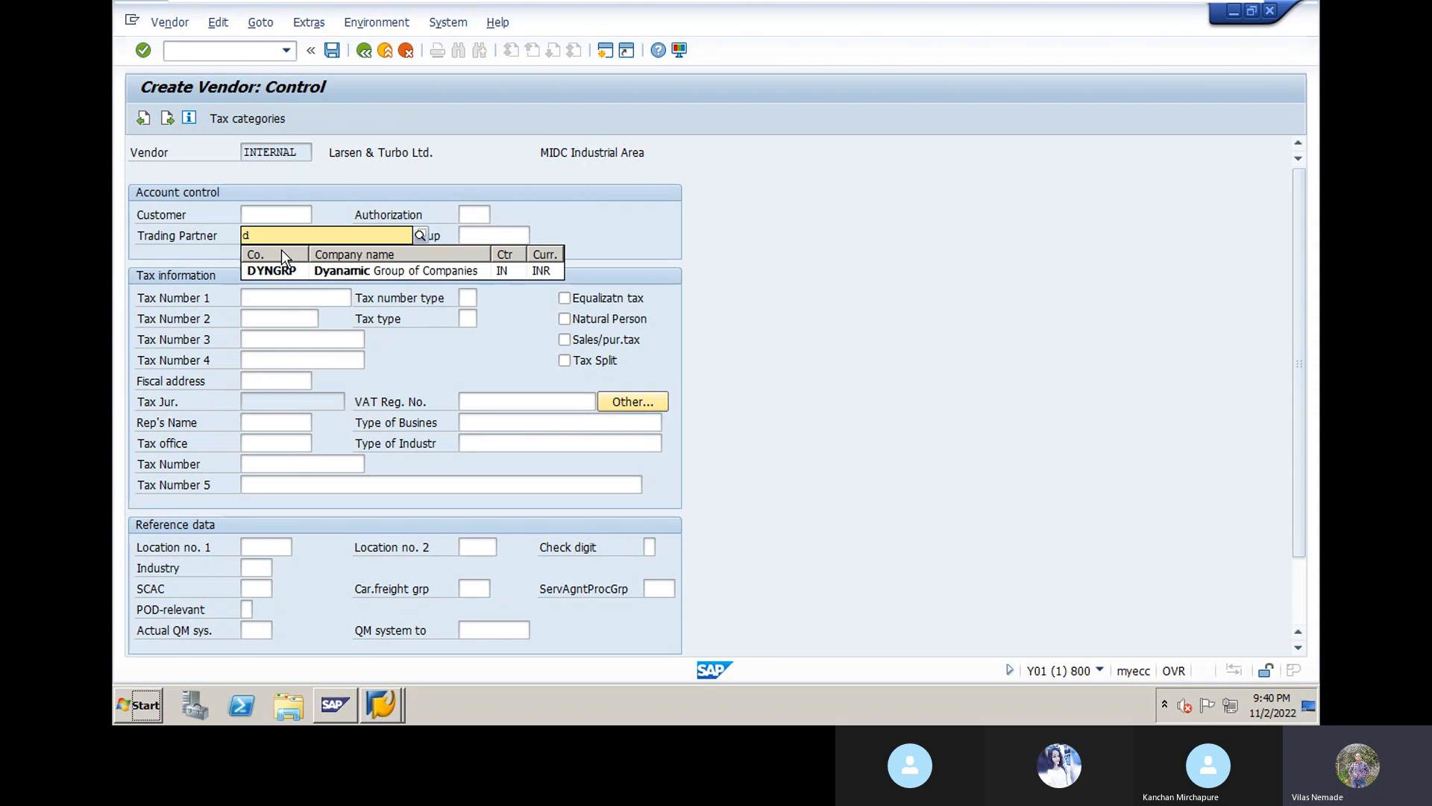
{"action": "left_click", "coordinate": [280, 270]}
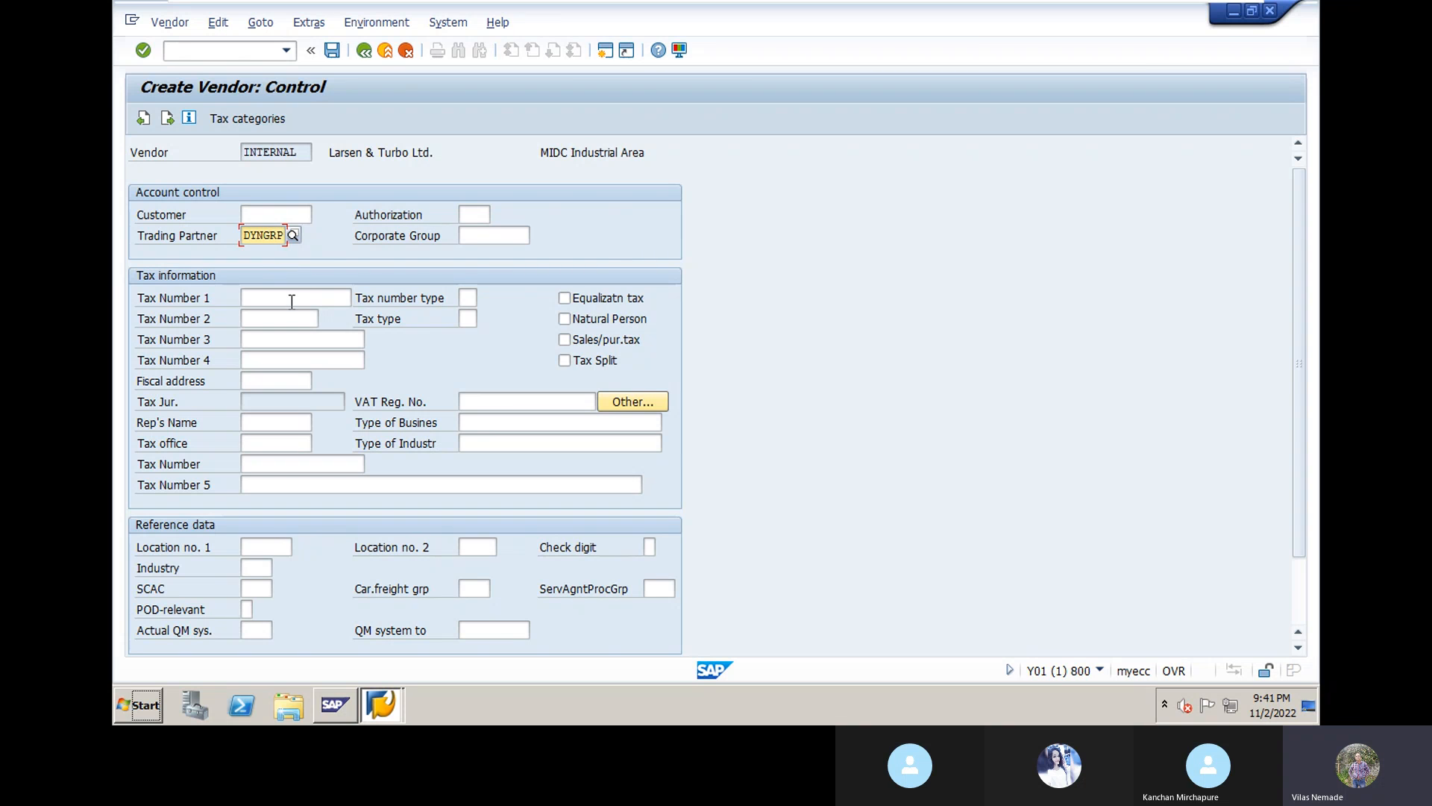
Step: Enter the saved tax number as Tax Number 1 and accept the control data
{"action": "left_click", "coordinate": [291, 302]}
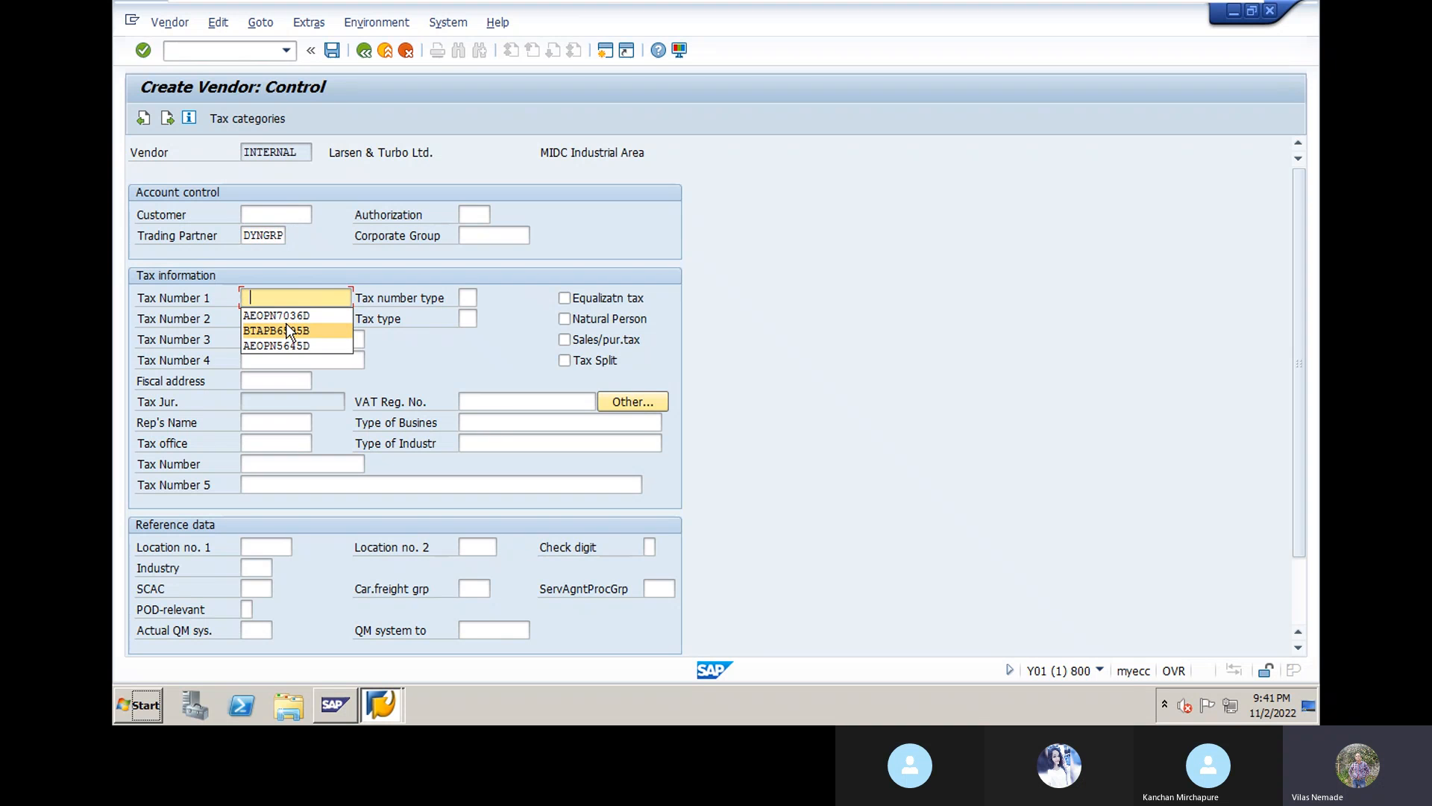
{"action": "left_click", "coordinate": [290, 330]}
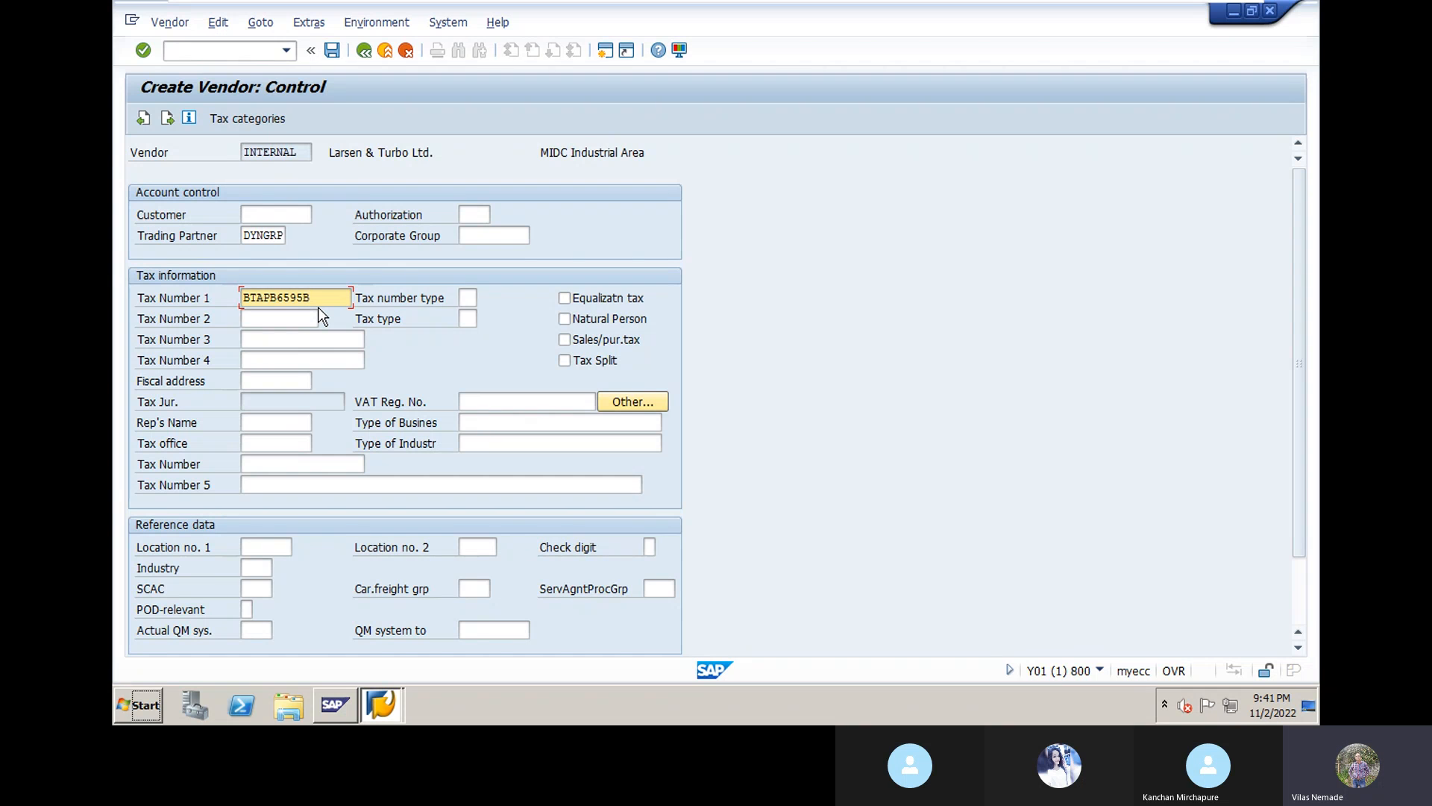
{"action": "key", "text": "Return"}
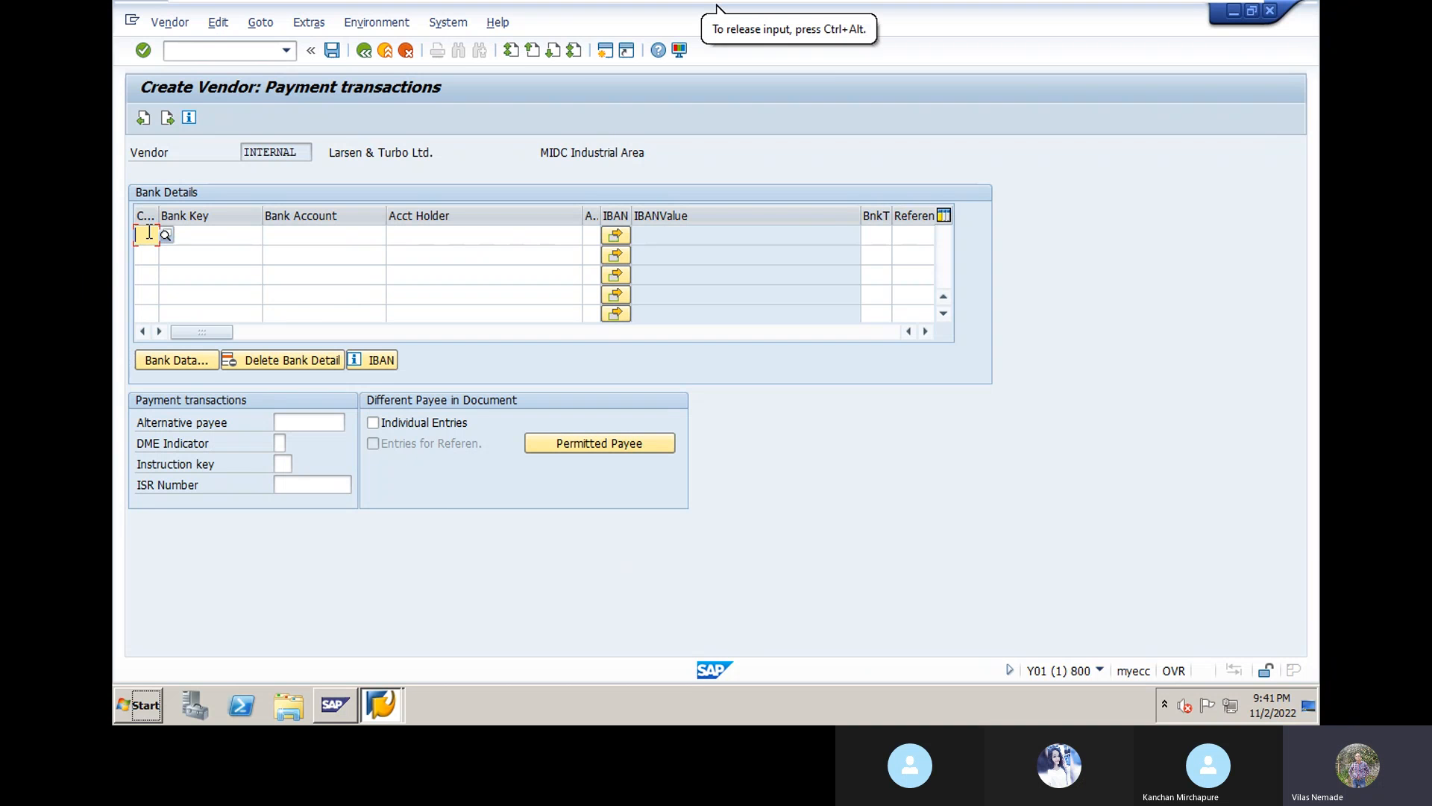
Step: Add a bank details row with country IN (India) and bank key SBI-650
{"action": "type", "text": "in"}
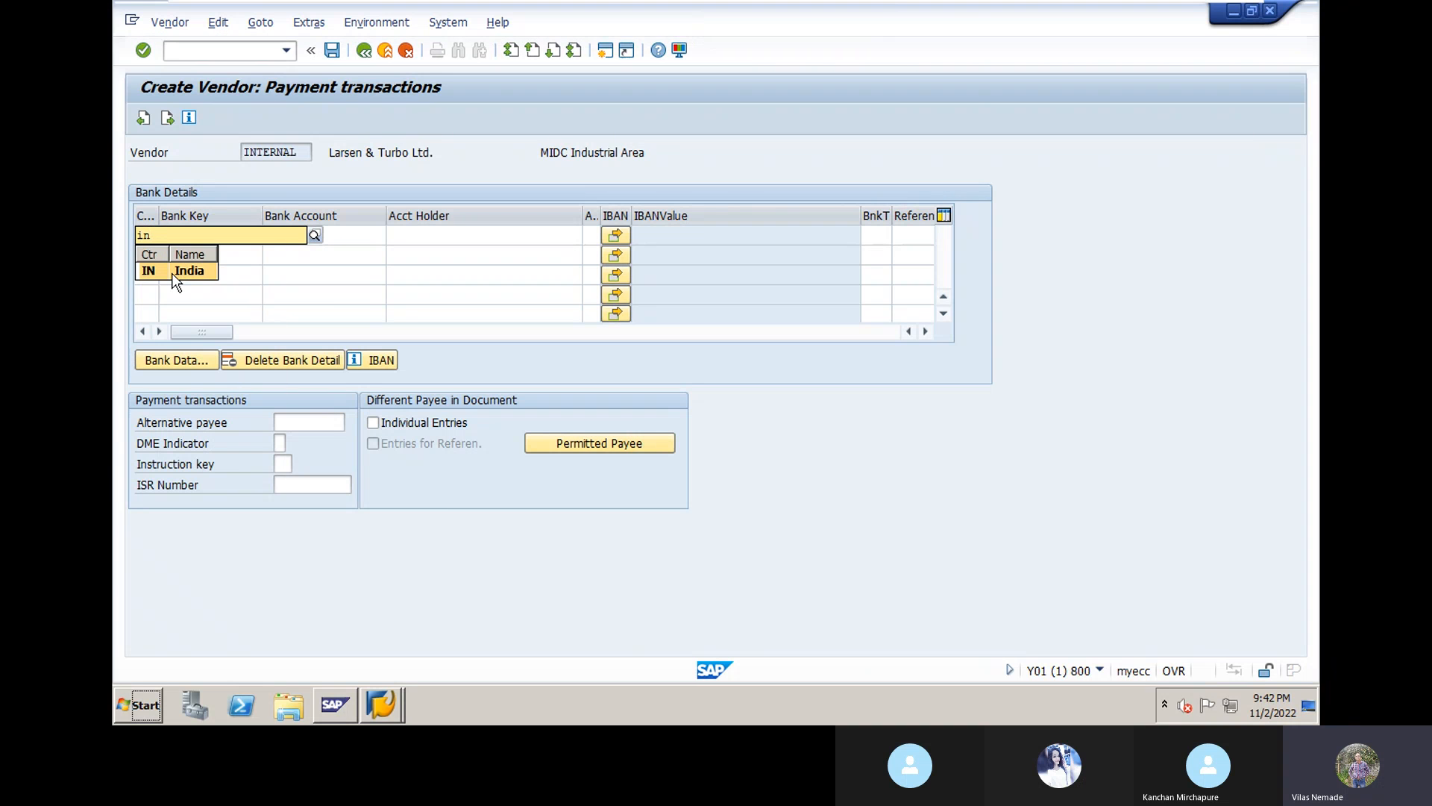
{"action": "left_click", "coordinate": [170, 270]}
{"action": "left_click", "coordinate": [184, 233]}
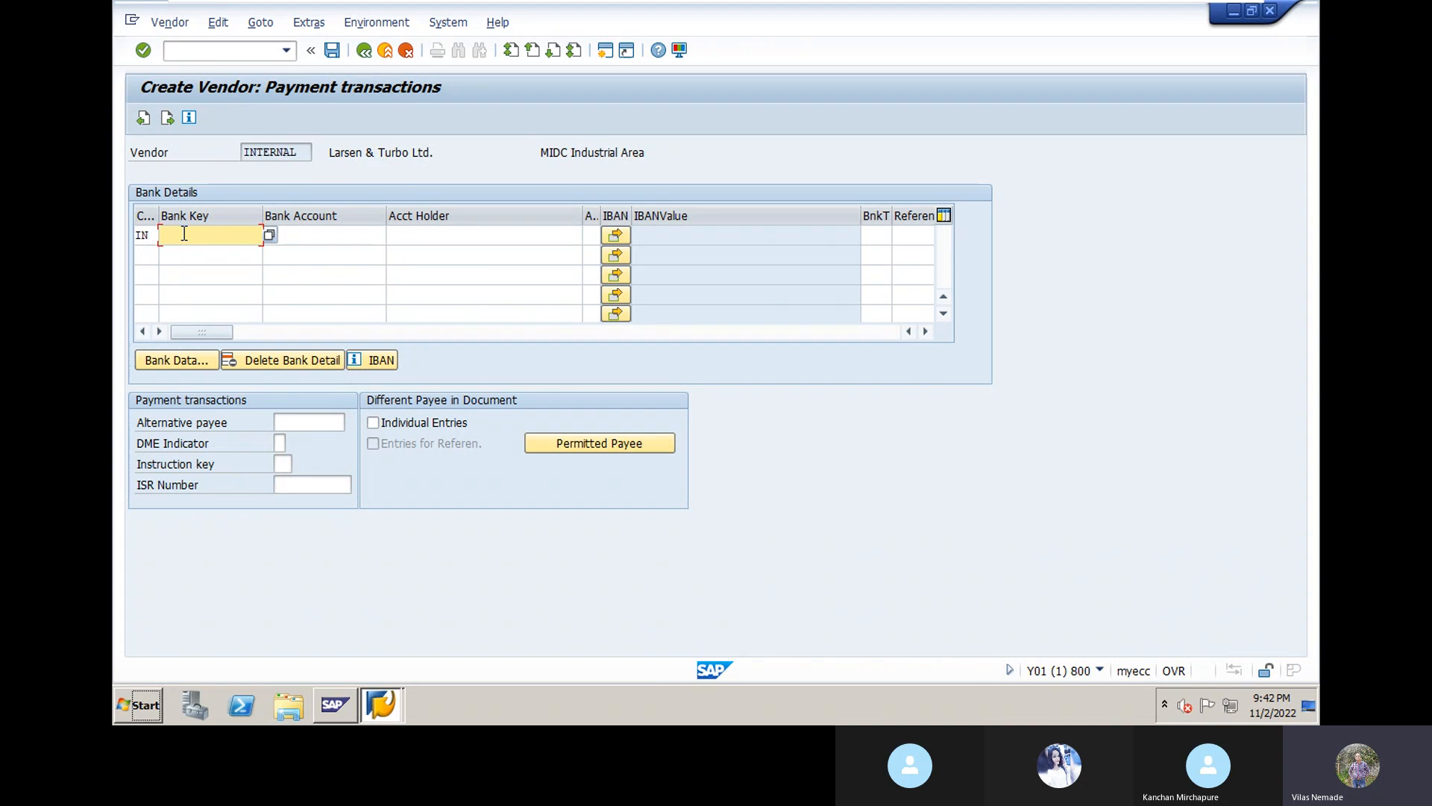
{"action": "type", "text": "SBI-650"}
Step: Fill the row's bank account from saved entries and the account holder's name, then confirm it
{"action": "left_click", "coordinate": [324, 243]}
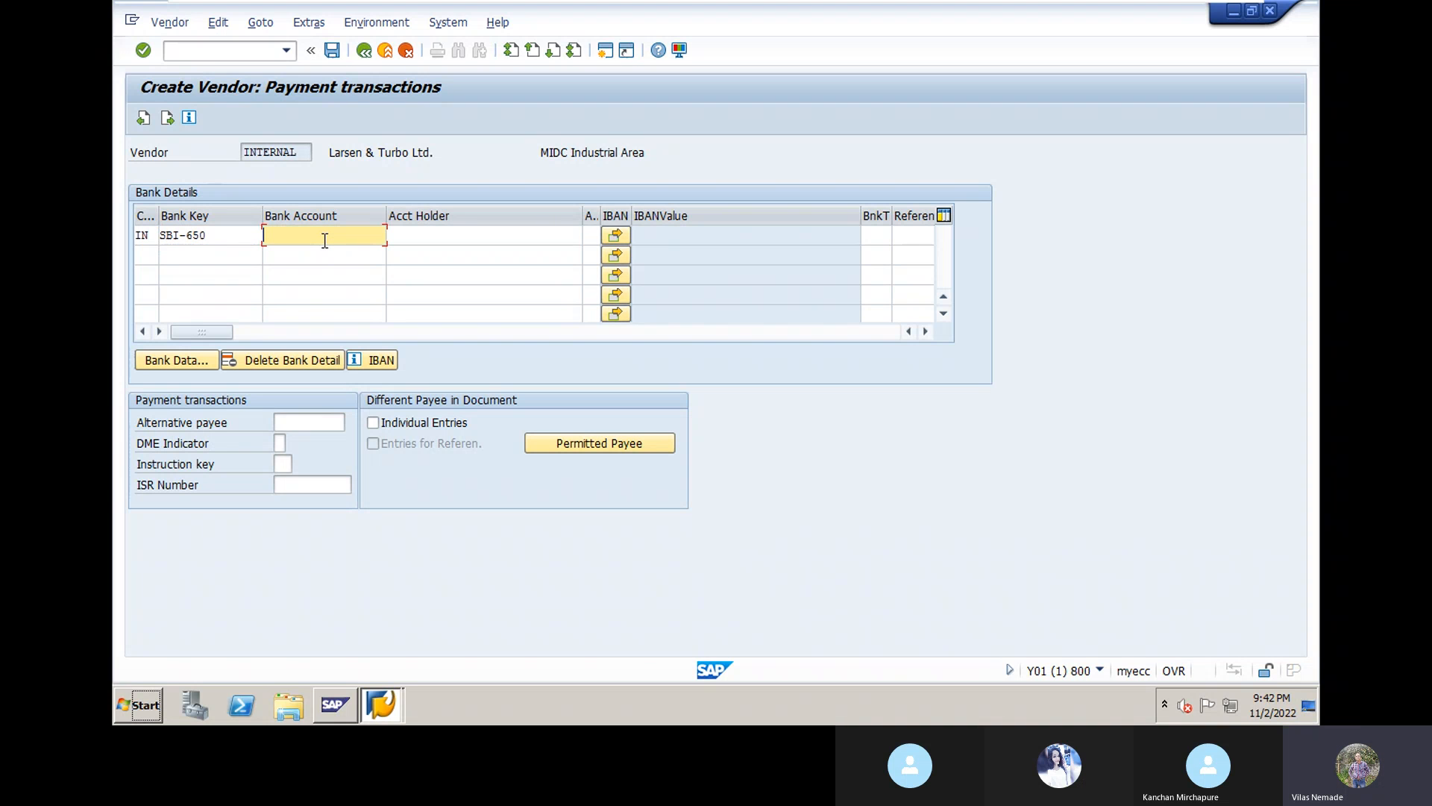
{"action": "left_click", "coordinate": [325, 240]}
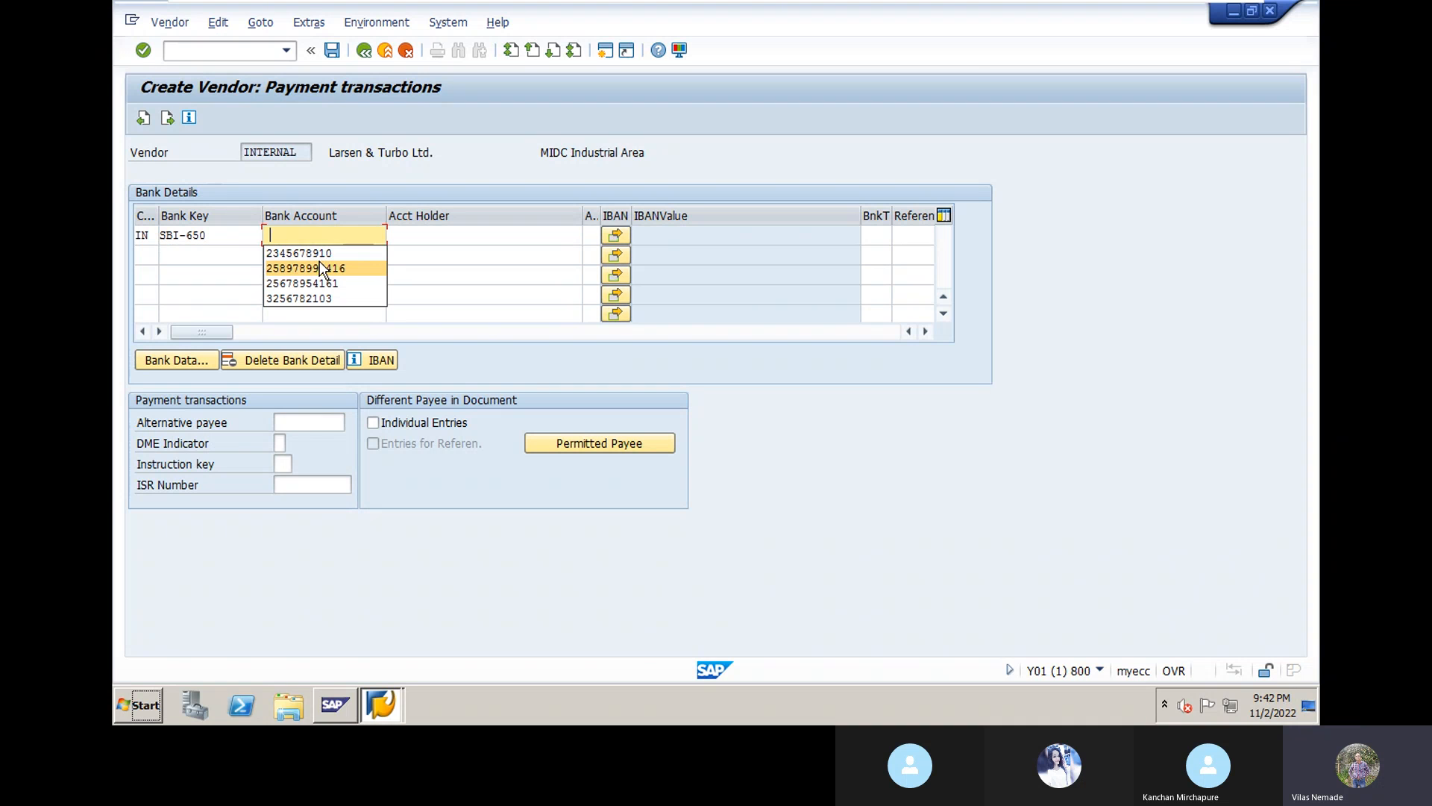
{"action": "left_click", "coordinate": [320, 262]}
{"action": "left_click", "coordinate": [417, 239]}
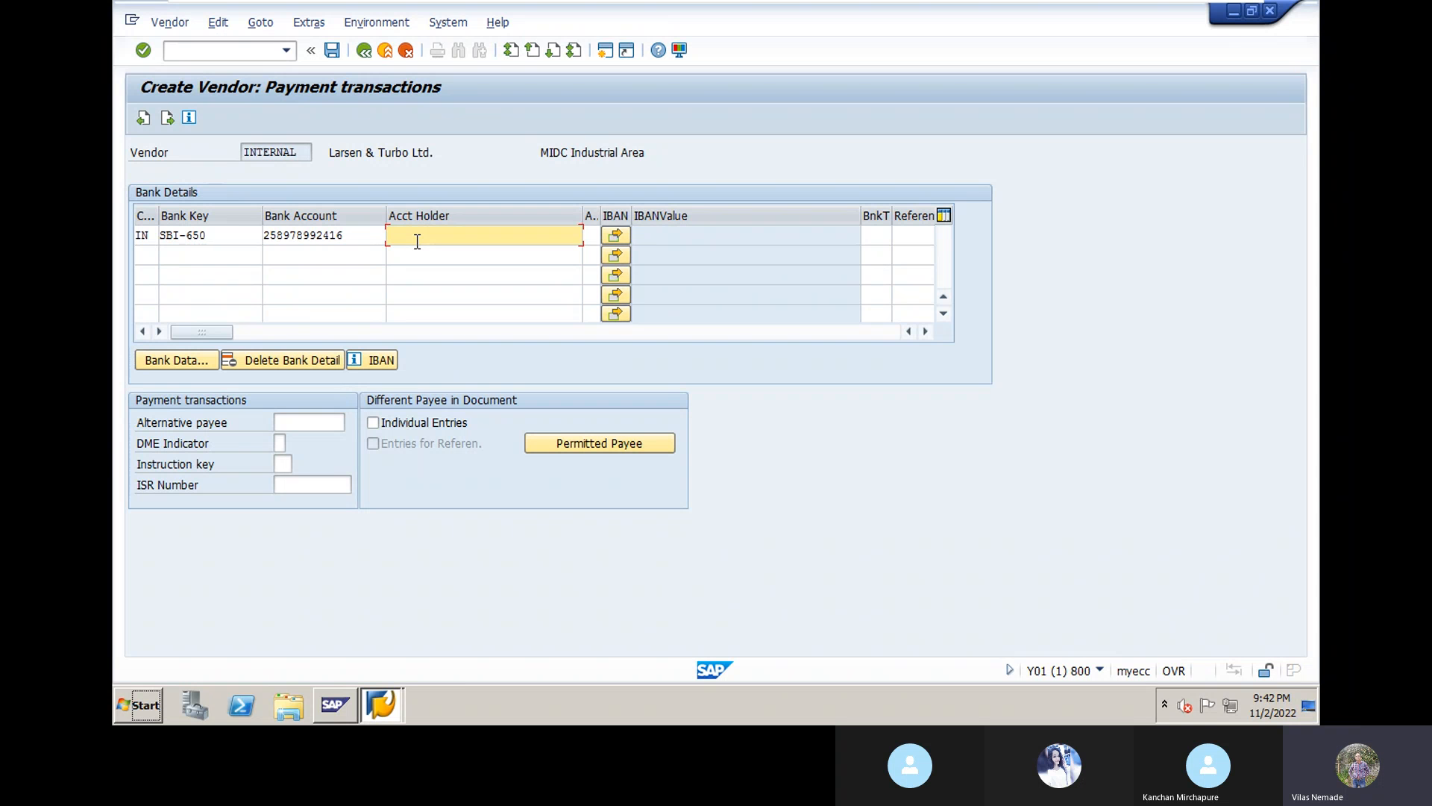
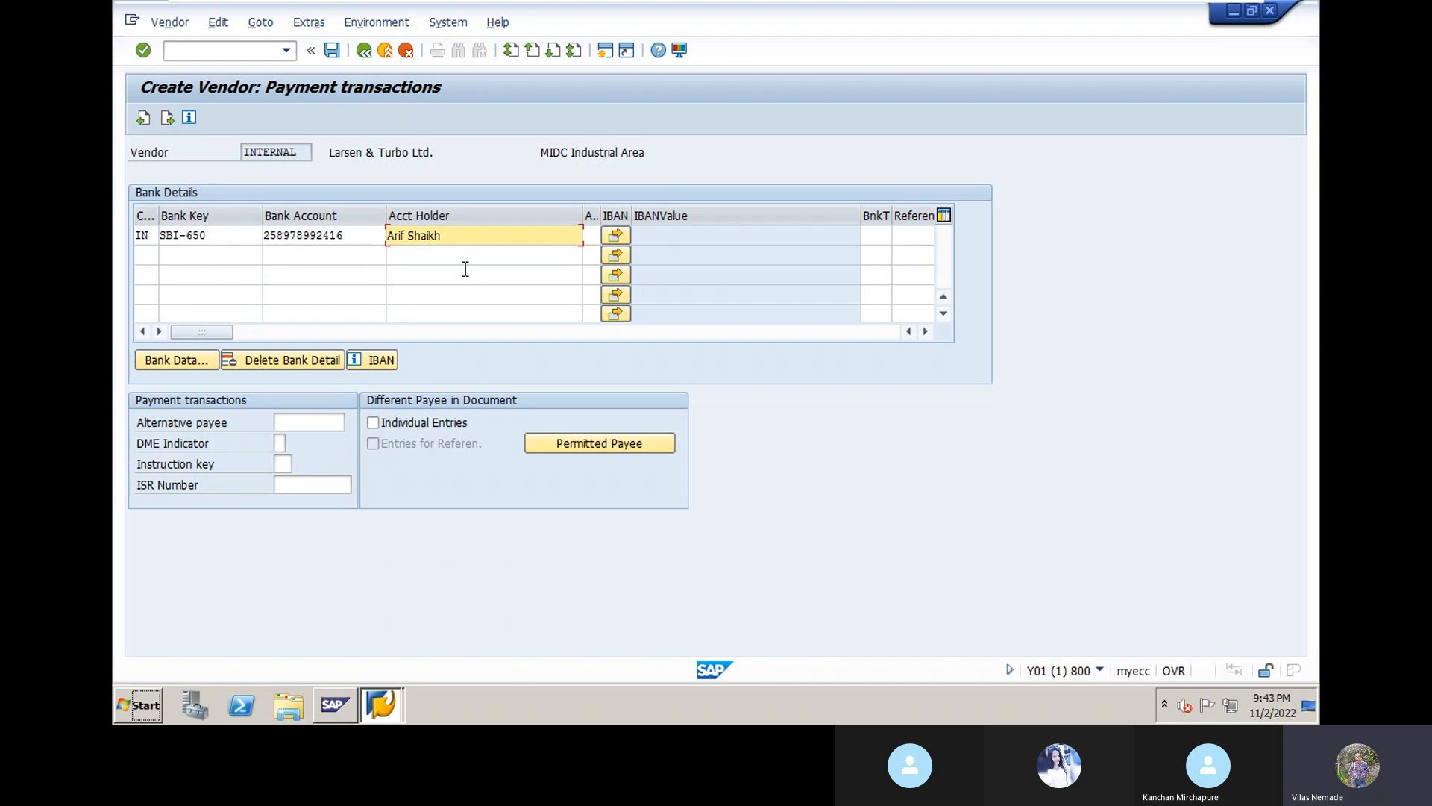
{"action": "key", "text": "Return"}
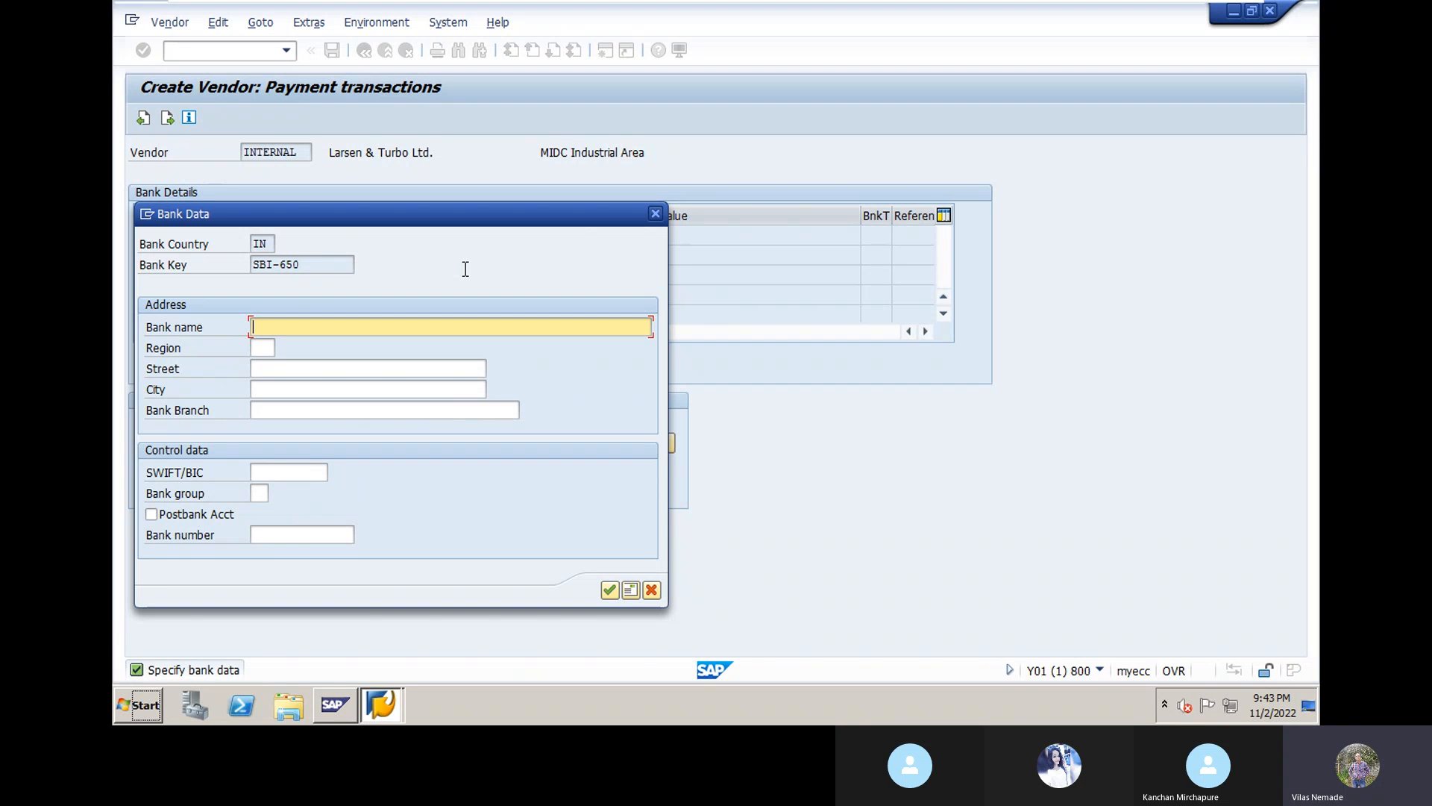
Step: Enter bank name State Bank of India and region 13 (Maharashtra)
{"action": "type", "text": "State Bank of"}
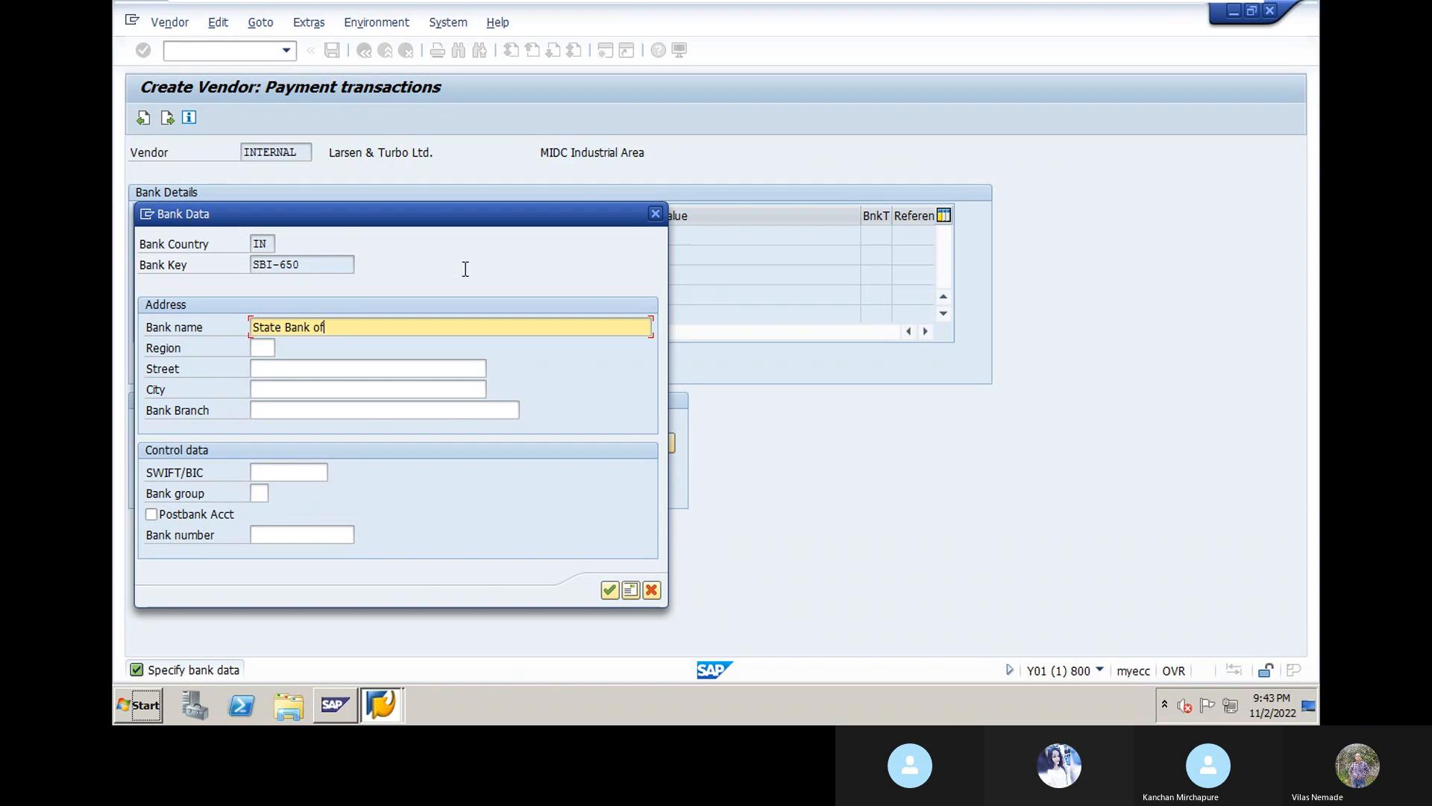
{"action": "type", "text": " India"}
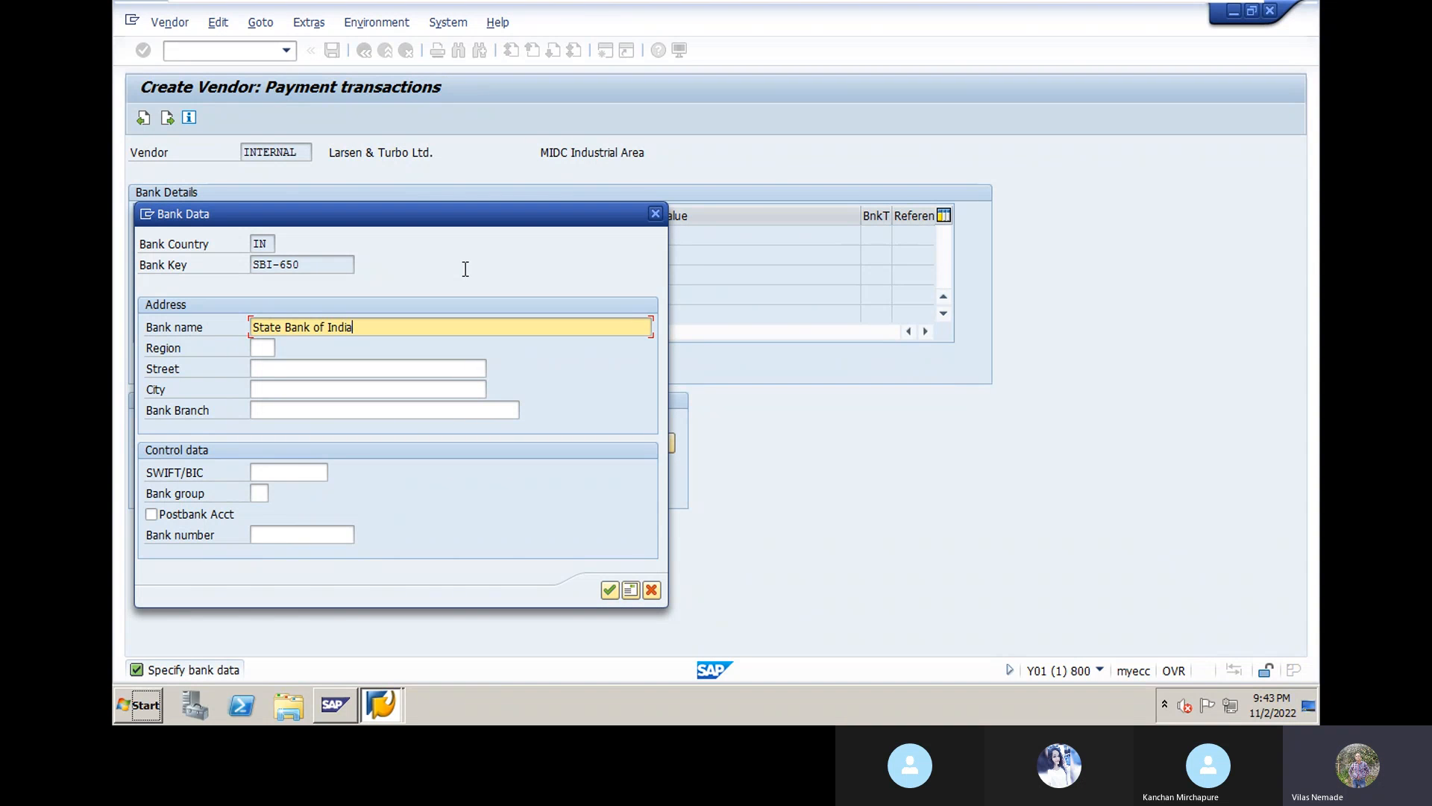
{"action": "left_click", "coordinate": [264, 353]}
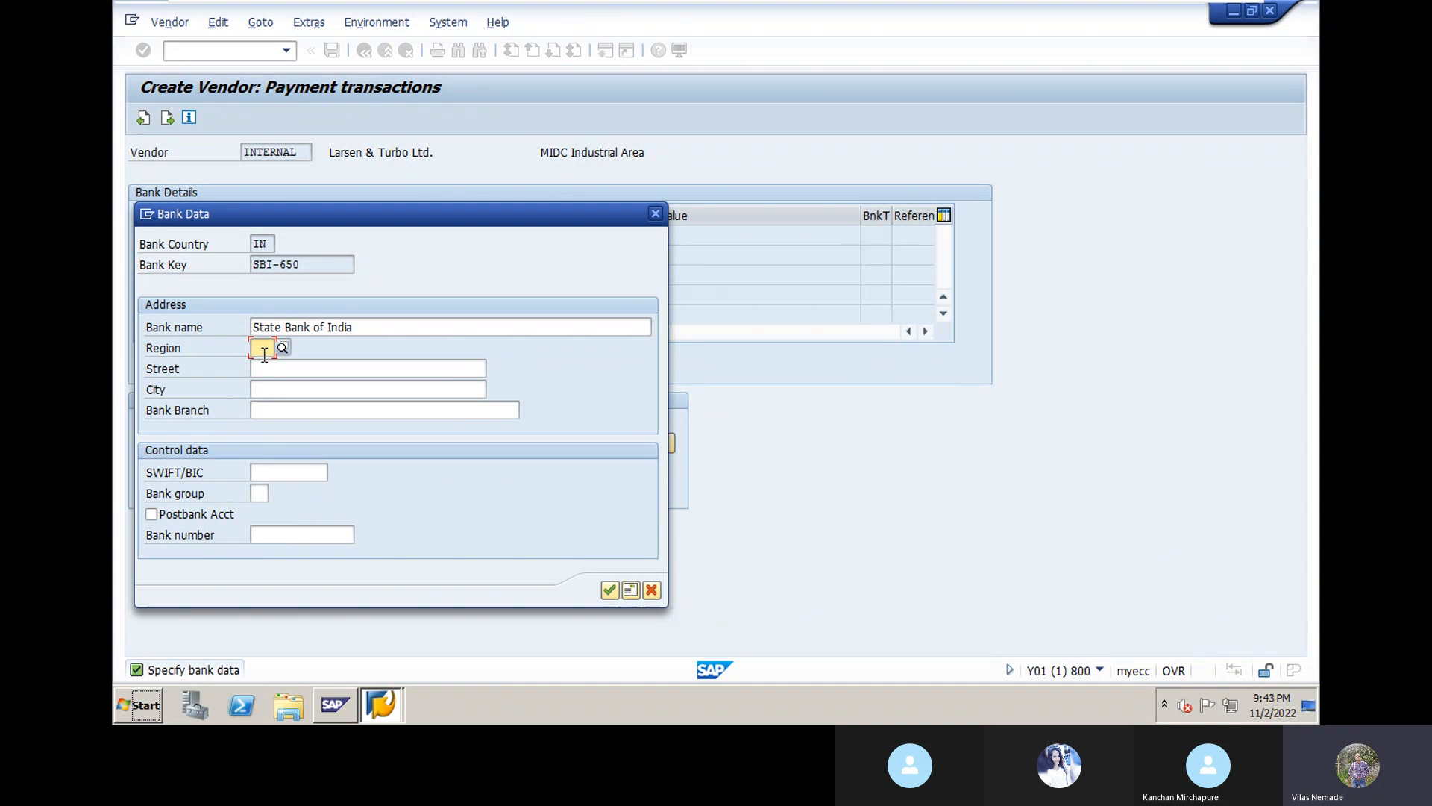
{"action": "type", "text": "13"}
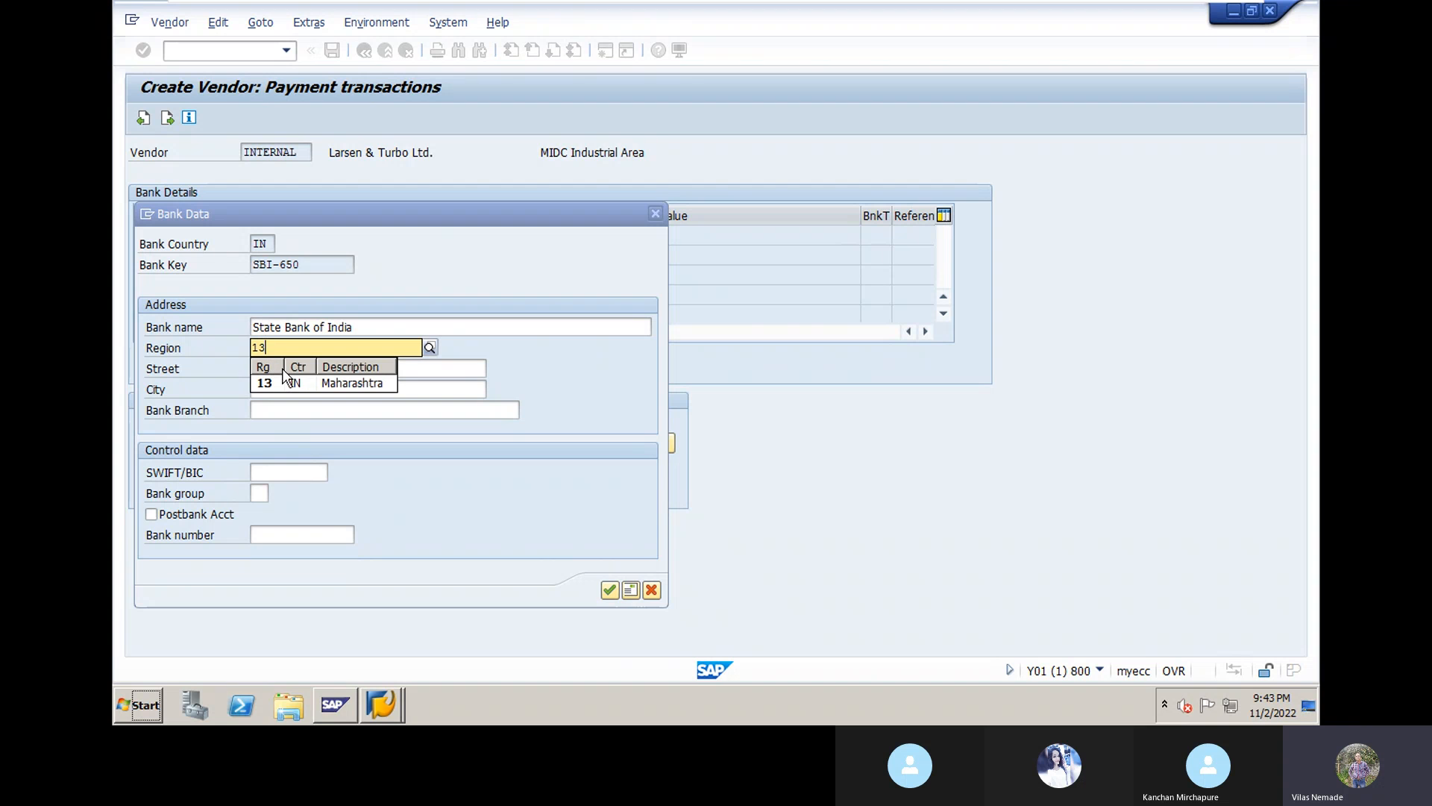
{"action": "left_click", "coordinate": [270, 383]}
Step: Set street Pune Nagar Road and city Ahmednagar, clearing the mistyped branch entry
{"action": "left_click", "coordinate": [256, 371]}
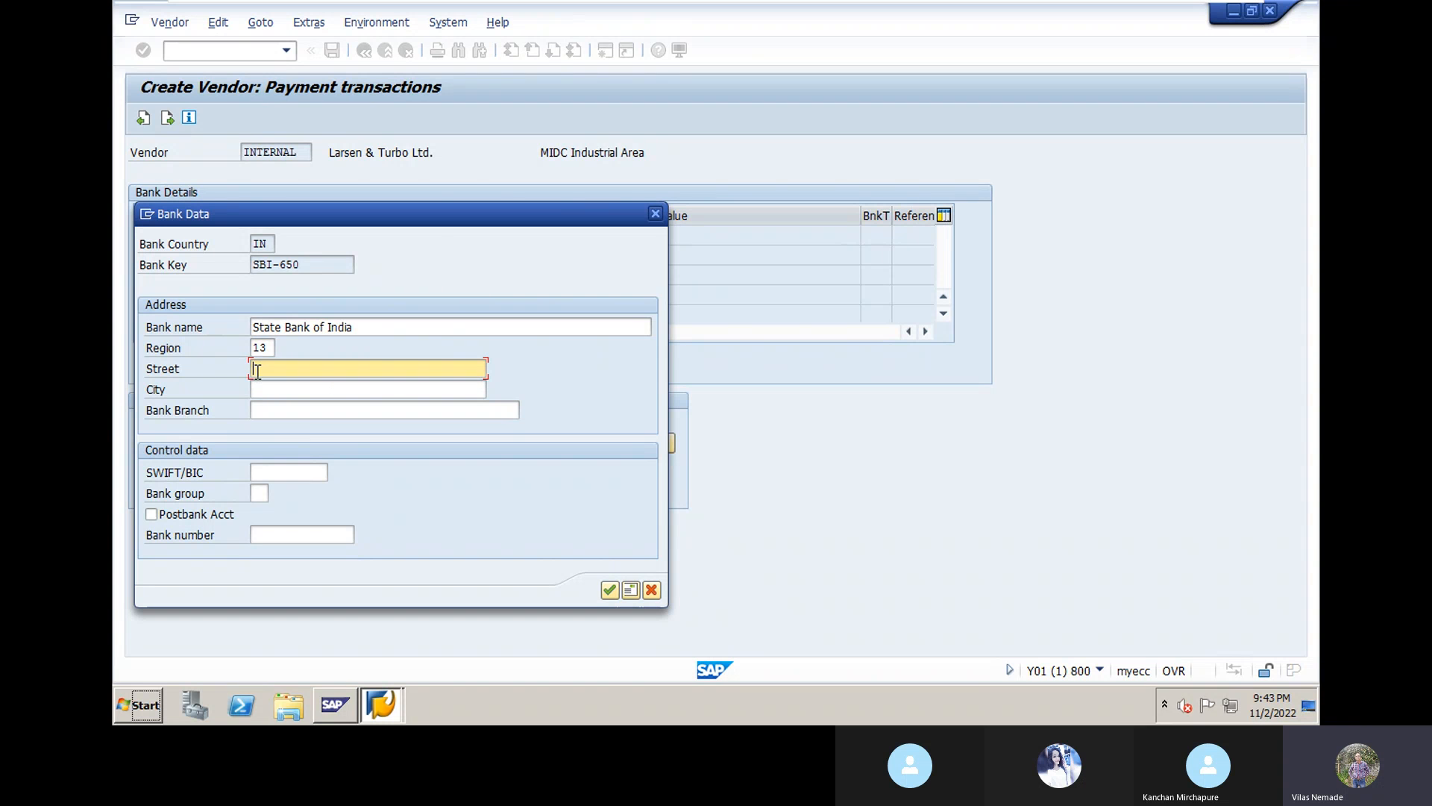
{"action": "type", "text": "Pune Nagar Road"}
{"action": "left_click", "coordinate": [267, 392]}
{"action": "type", "text": "Ah"}
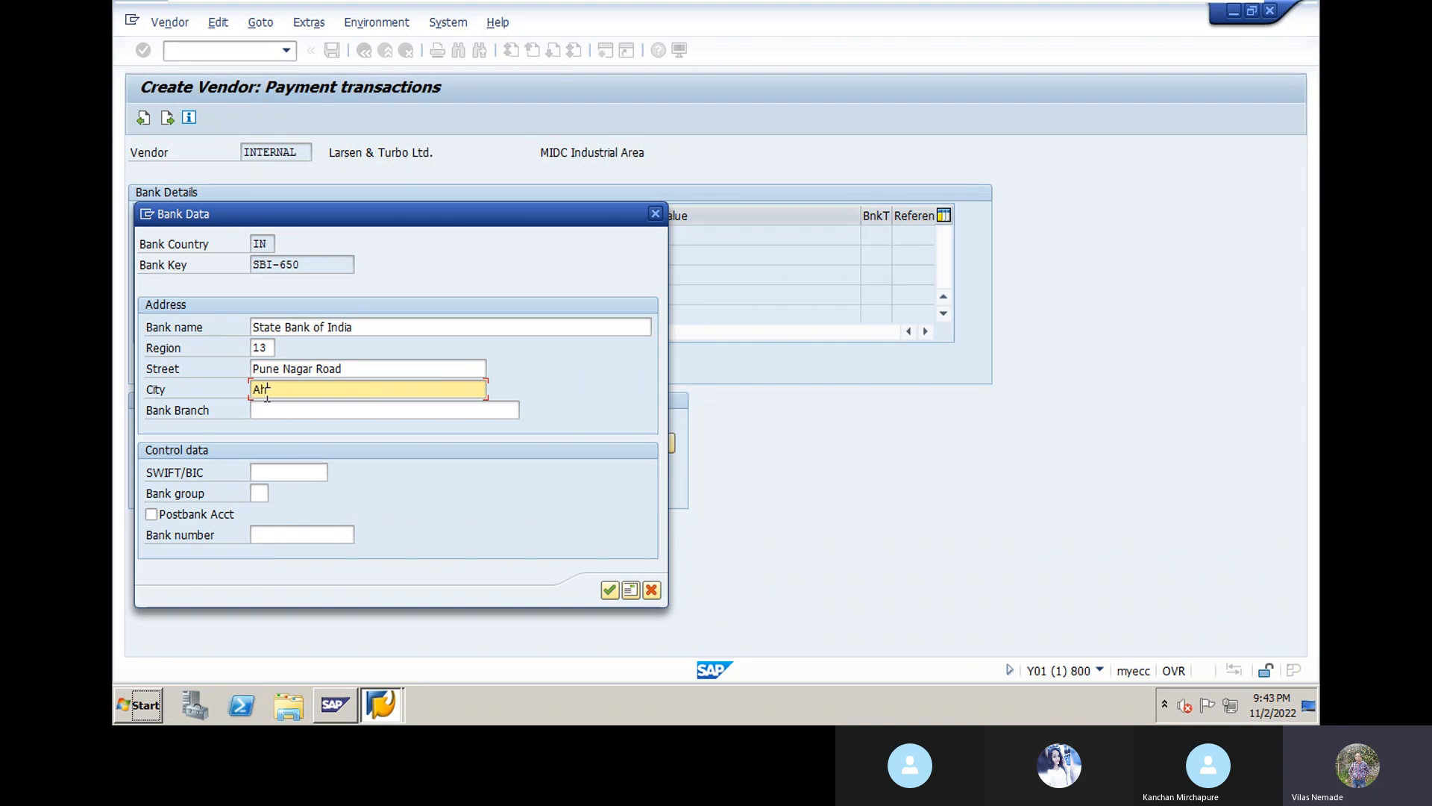
{"action": "type", "text": "mednagar"}
{"action": "left_click", "coordinate": [270, 411]}
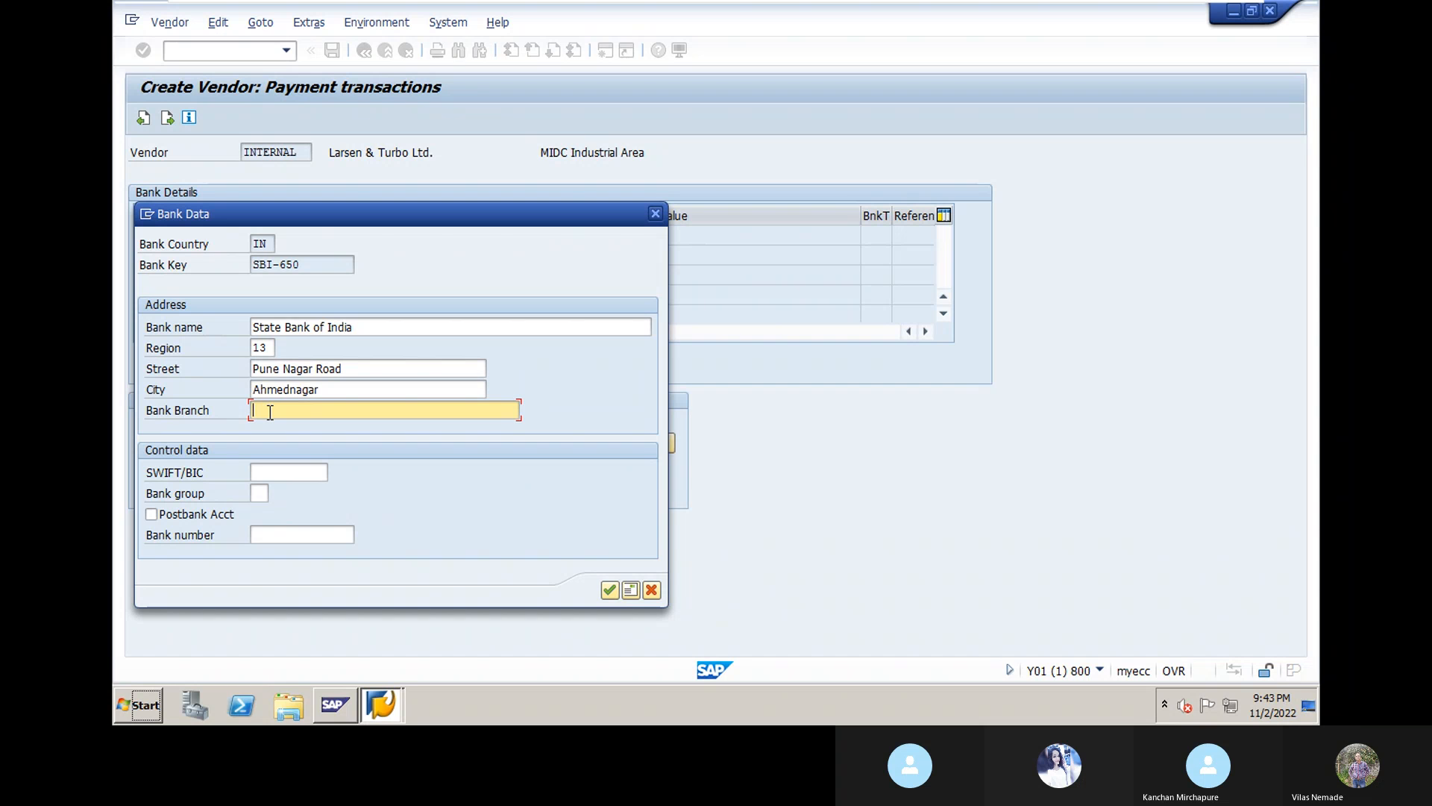
{"action": "type", "text": "Ahmen"}
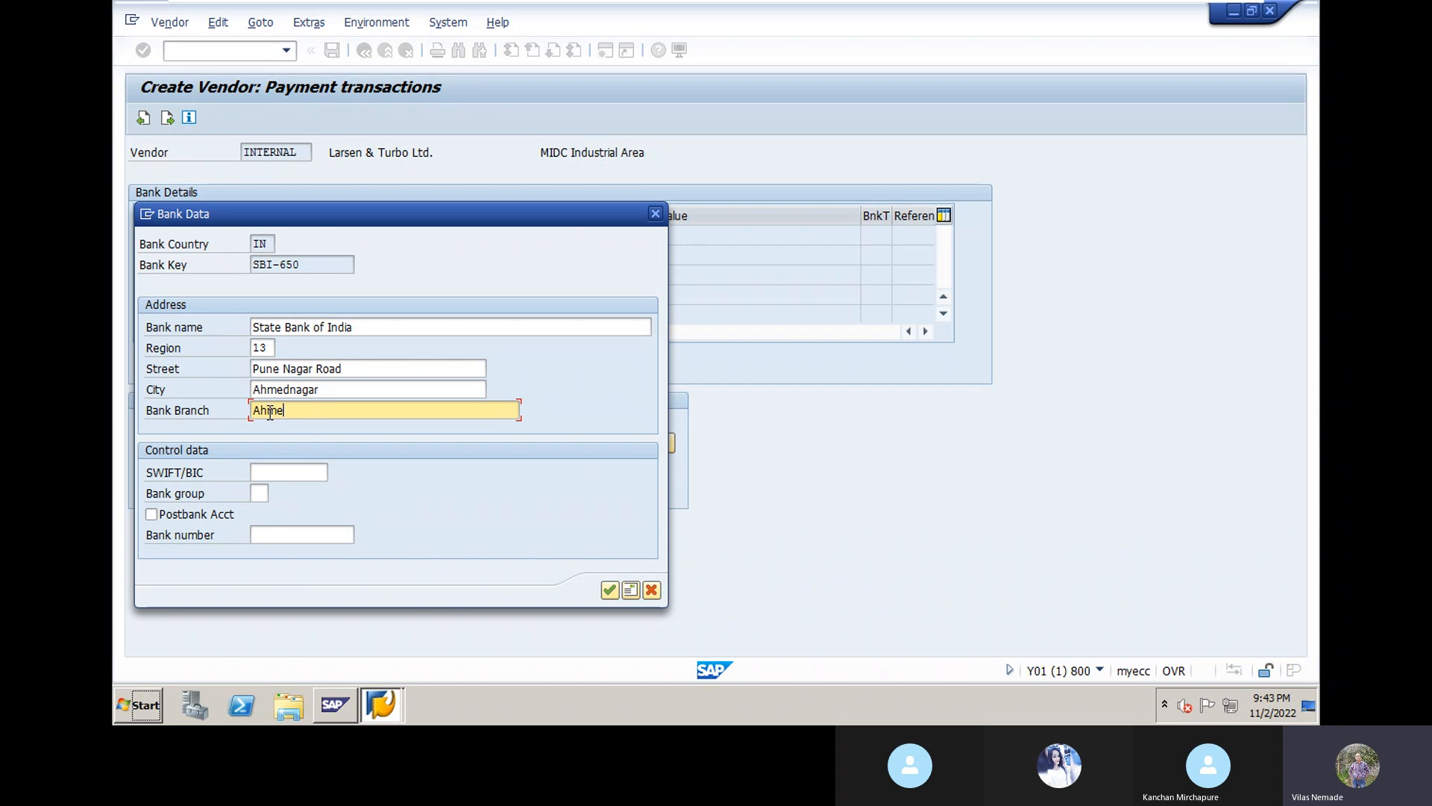
{"action": "key", "text": "BackSpace"}
{"action": "key", "text": "BackSpace"}
{"action": "key", "text": "BackSpace"}
{"action": "key", "text": "BackSpace"}
{"action": "key", "text": "BackSpace"}
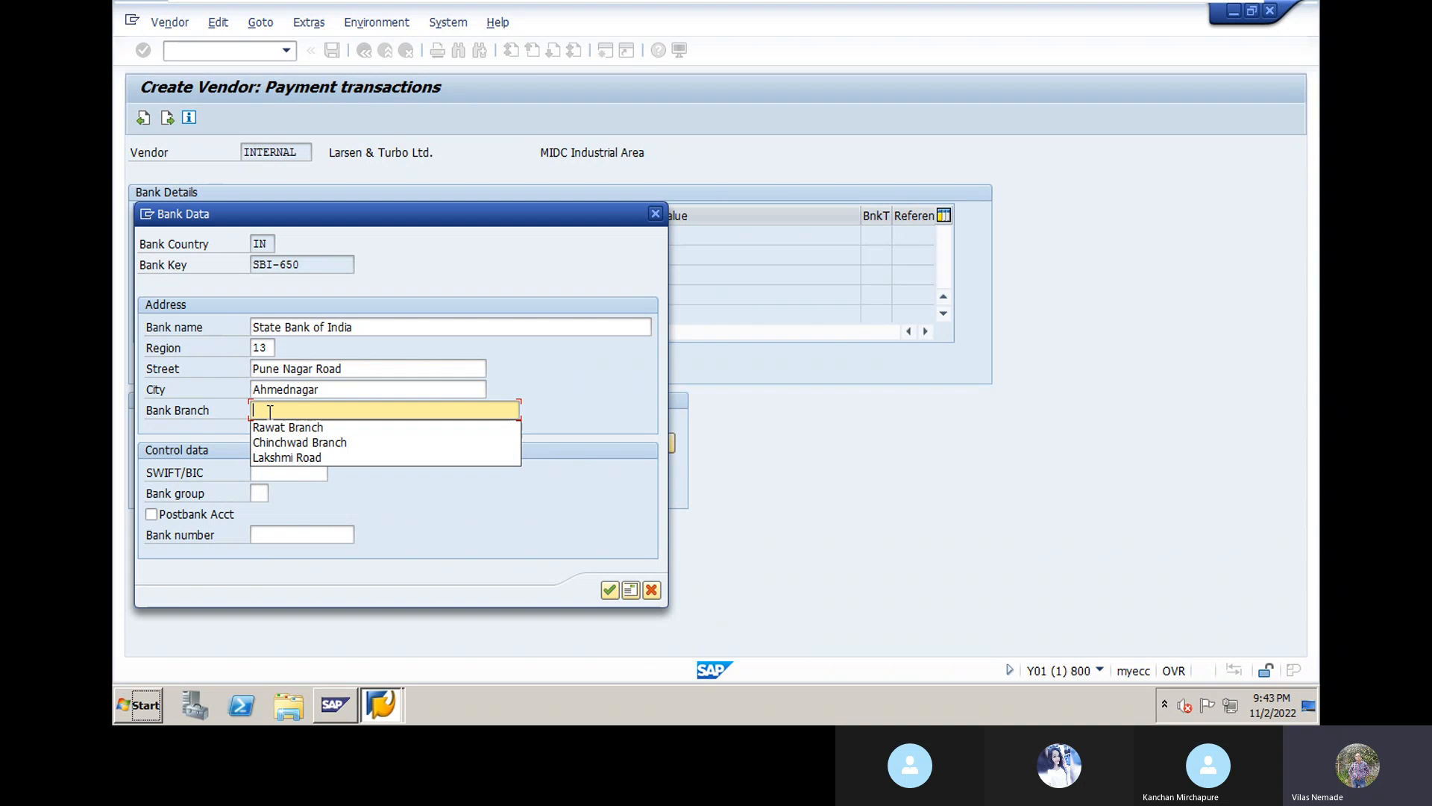
Step: Set the bank branch to Railway Station Branch and SWIFT/BIC code SBI00000650
{"action": "type", "text": "Railway S"}
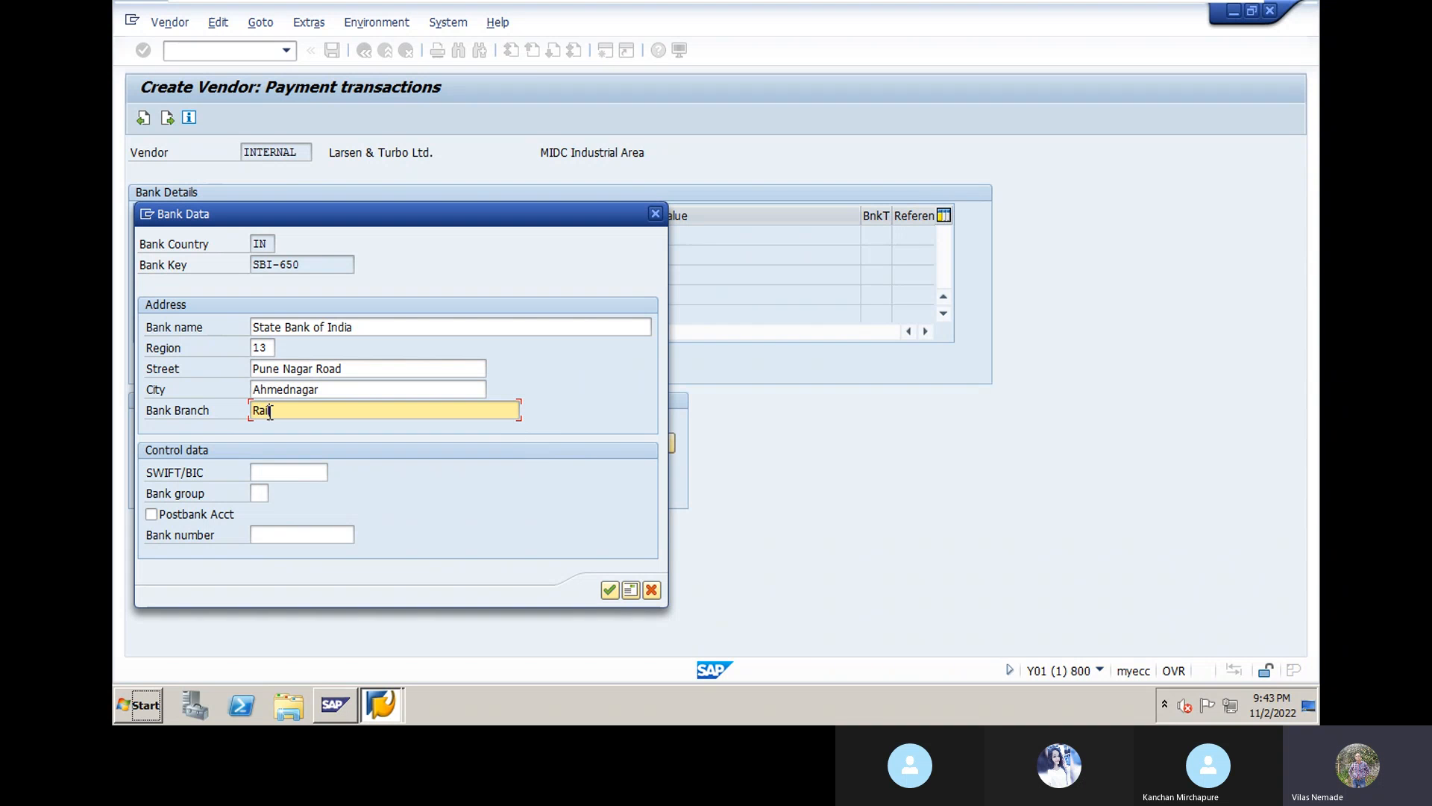
{"action": "type", "text": "tation Branch"}
{"action": "left_click", "coordinate": [272, 464]}
{"action": "left_click", "coordinate": [291, 471]}
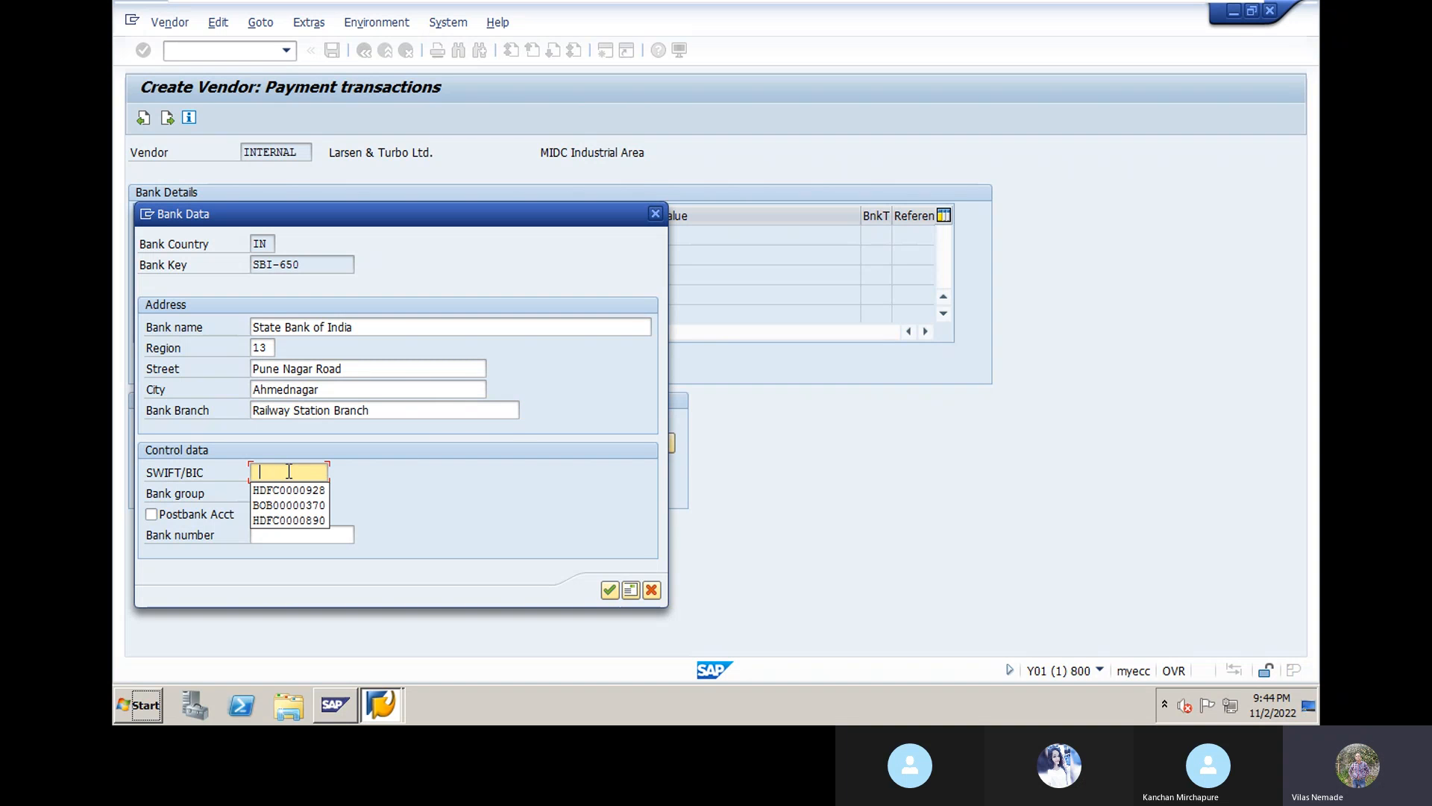
{"action": "left_click", "coordinate": [292, 474]}
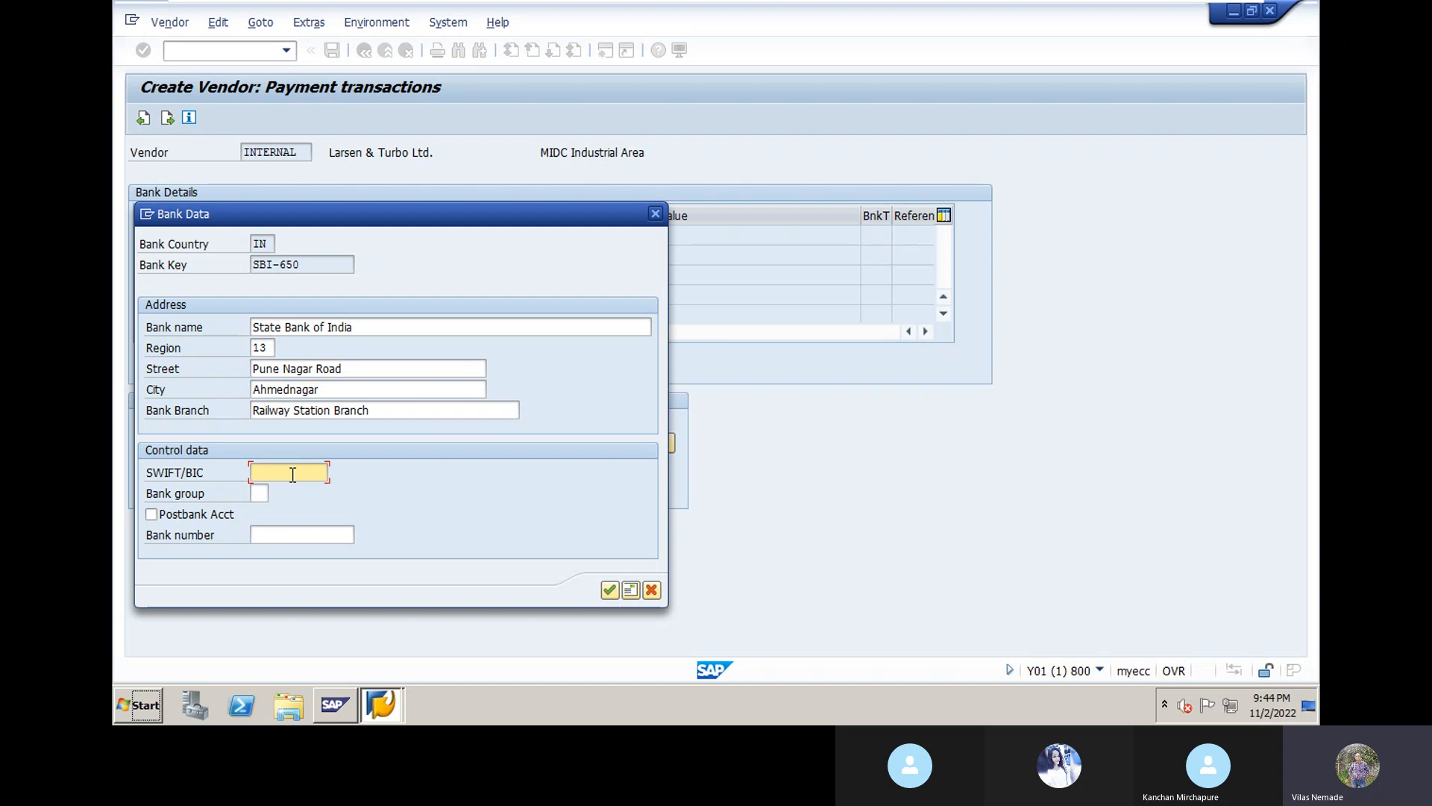
{"action": "type", "text": "SBI00000650"}
Step: Enter bank number SBI-650, save the bank data and continue to Contact persons
{"action": "left_click", "coordinate": [287, 535]}
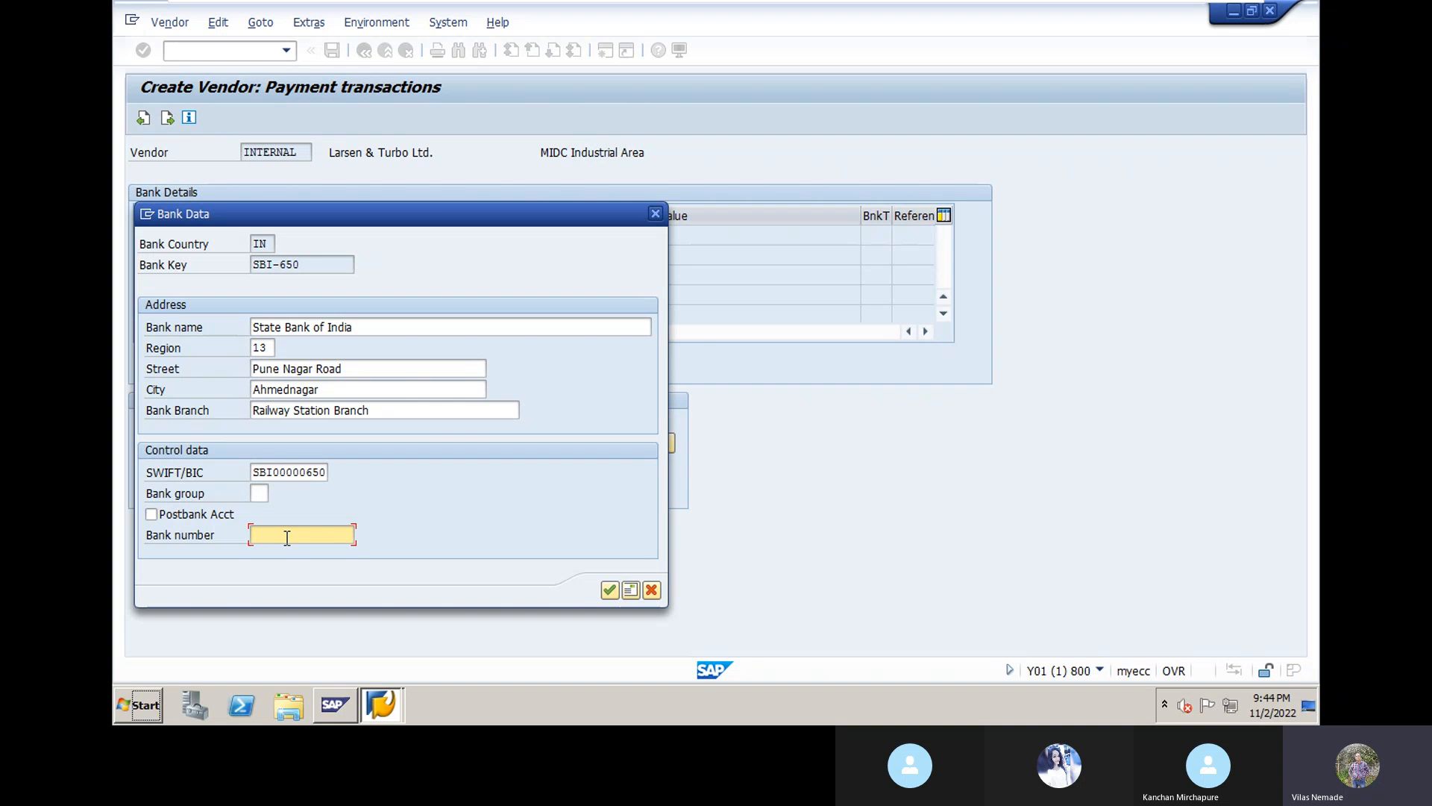
{"action": "left_click", "coordinate": [287, 537]}
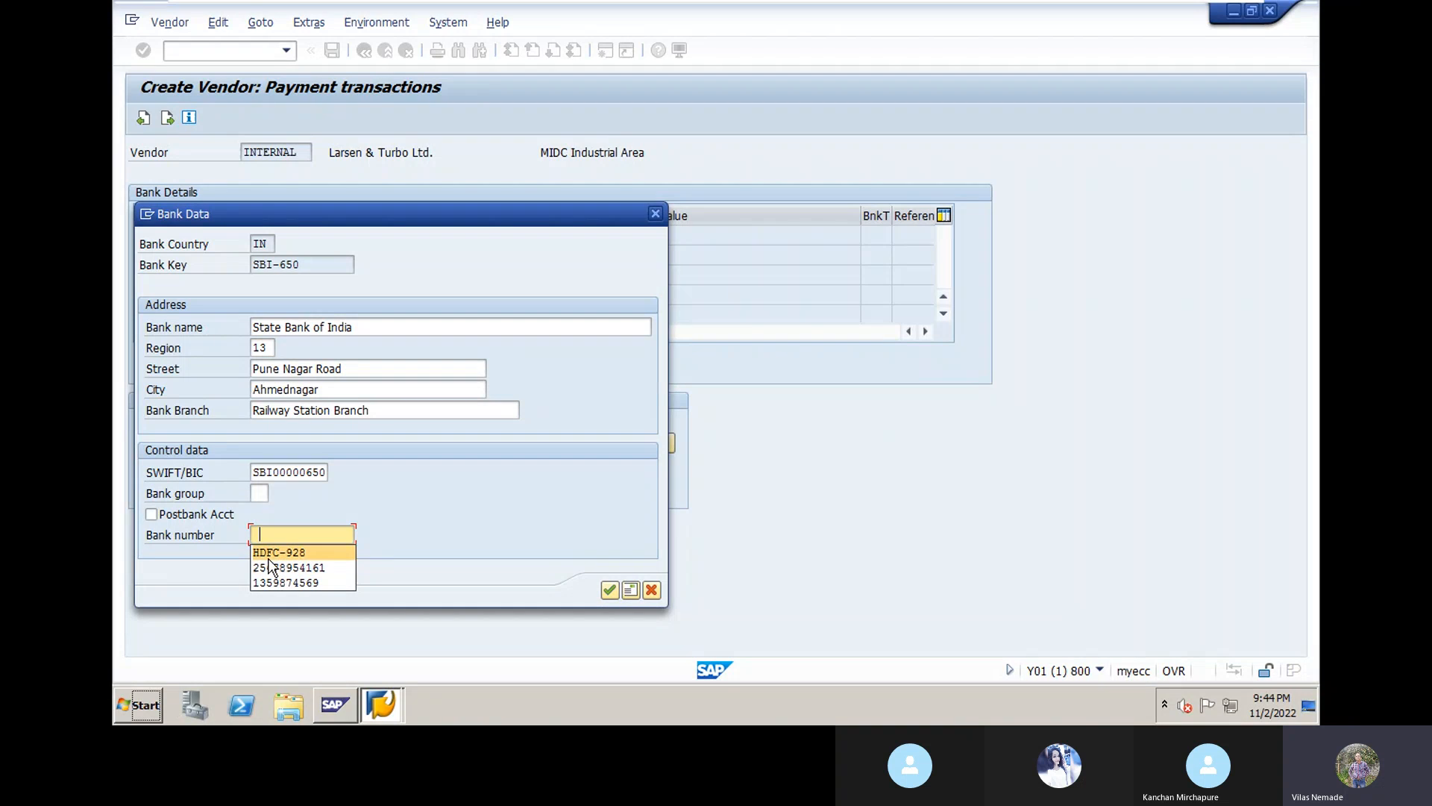
{"action": "left_click", "coordinate": [271, 536]}
{"action": "type", "text": "SBI"}
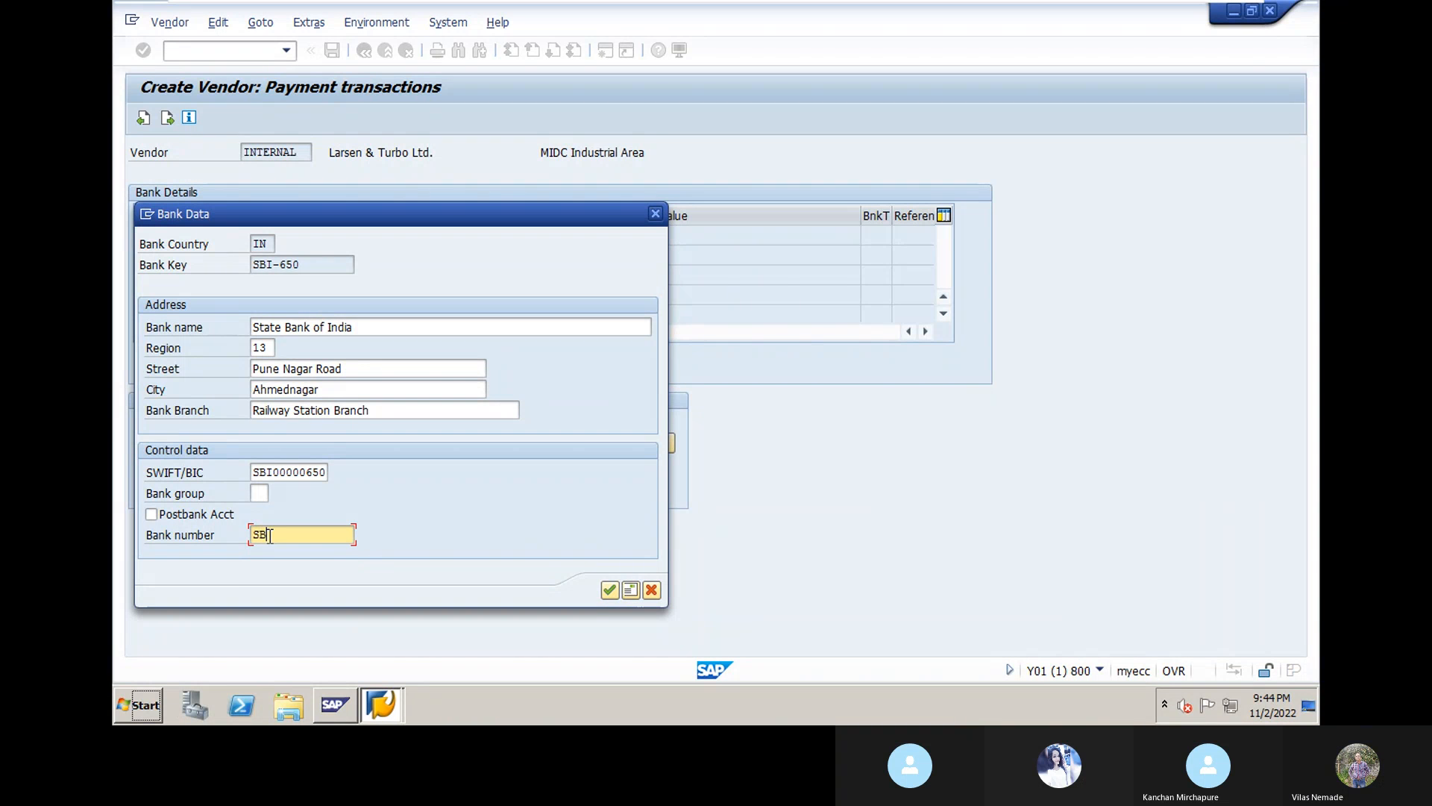
{"action": "type", "text": "-"}
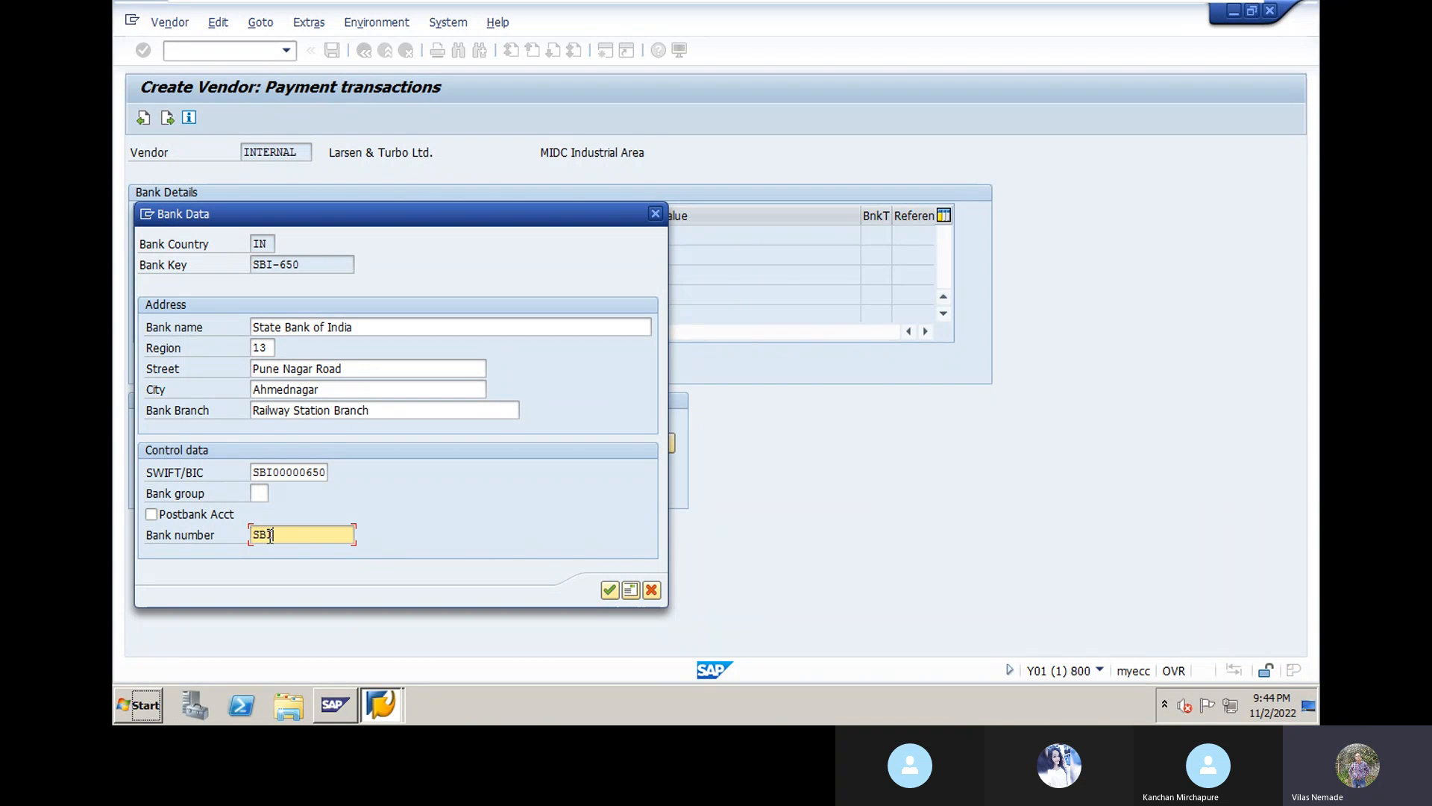
{"action": "type", "text": "650"}
{"action": "left_click", "coordinate": [610, 590]}
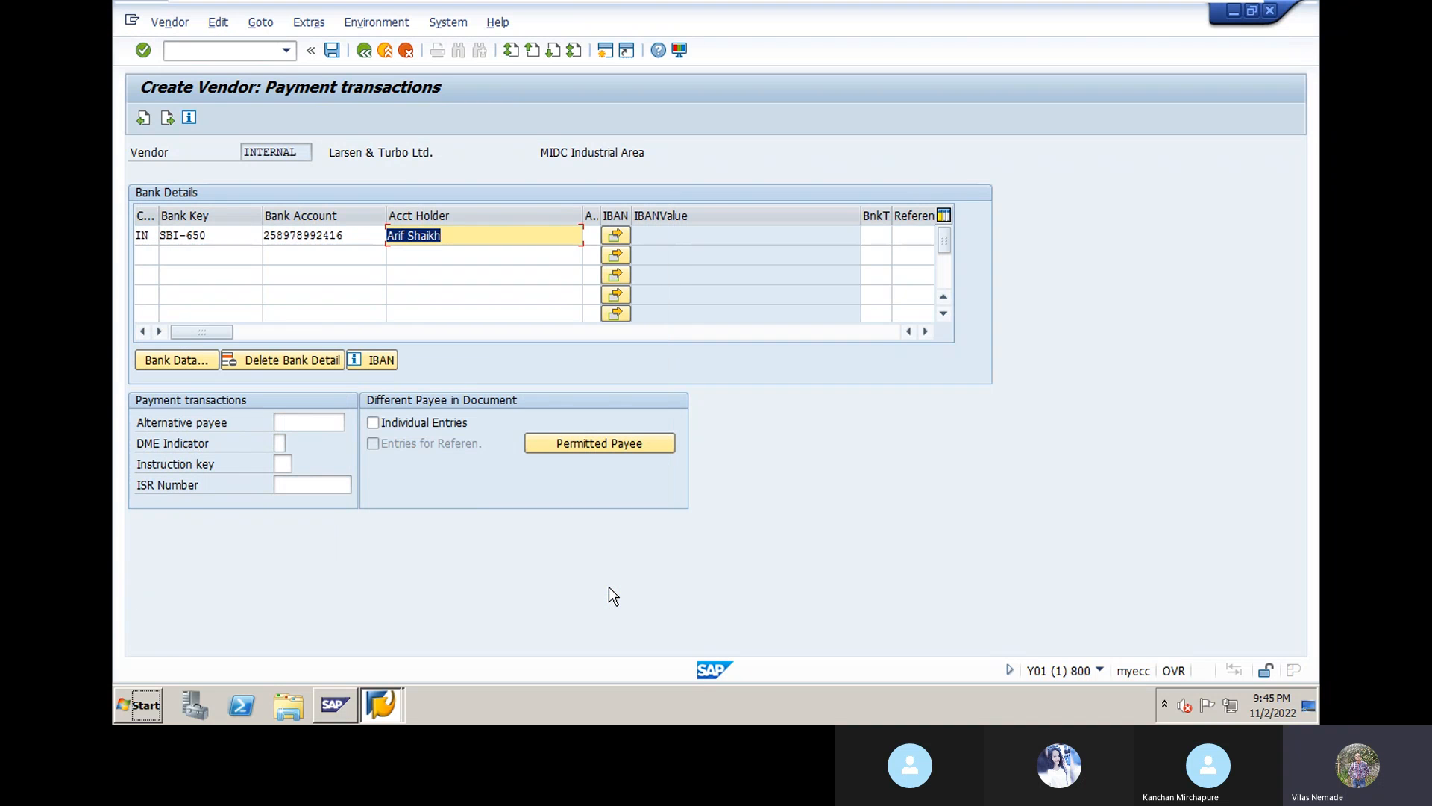
{"action": "key", "text": "Return"}
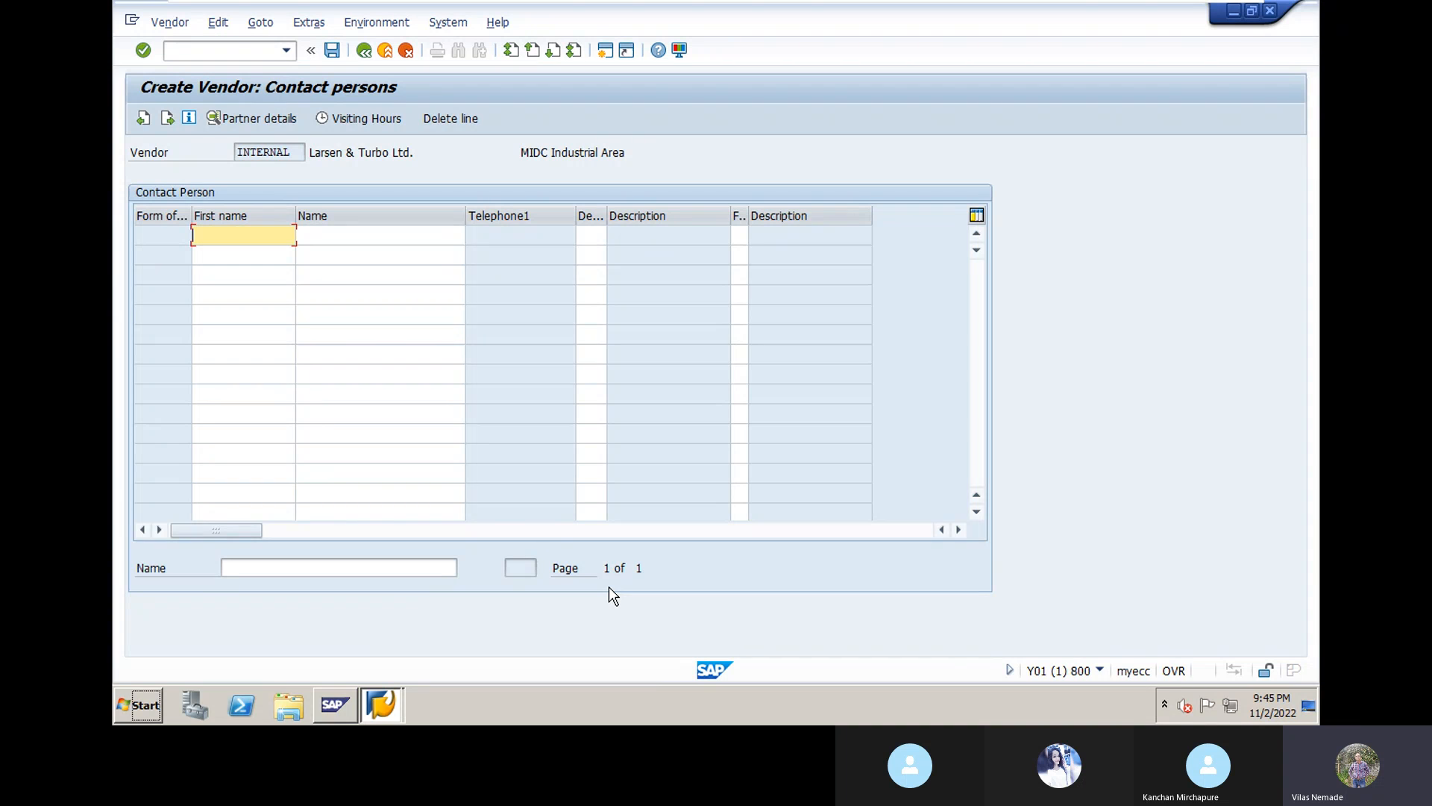
Step: Enter the contact person's first name and surname in row 1, then confirm twice
{"action": "type", "text": "Ramesh"}
{"action": "left_click", "coordinate": [328, 235]}
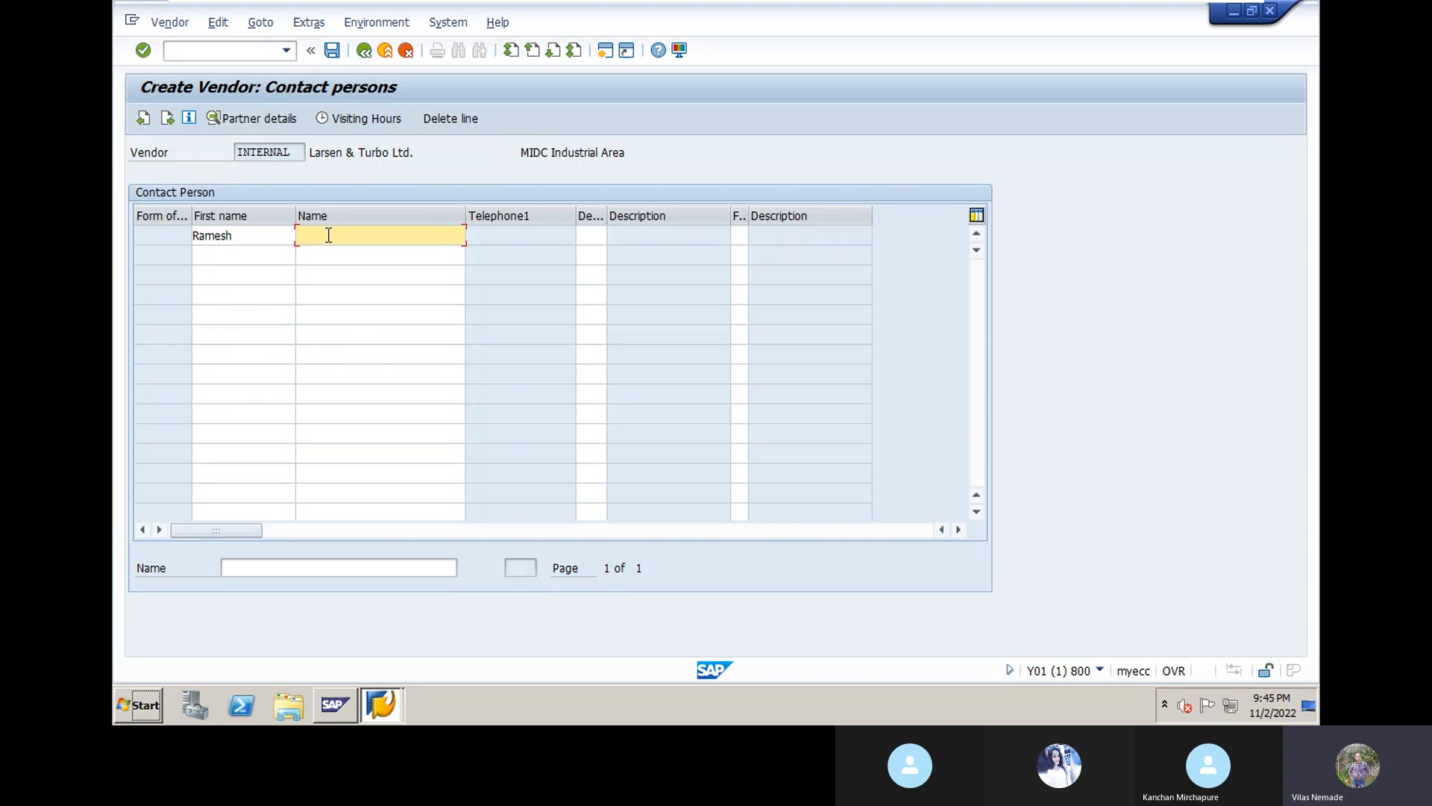
{"action": "type", "text": "Kul"}
{"action": "left_click", "coordinate": [331, 254]}
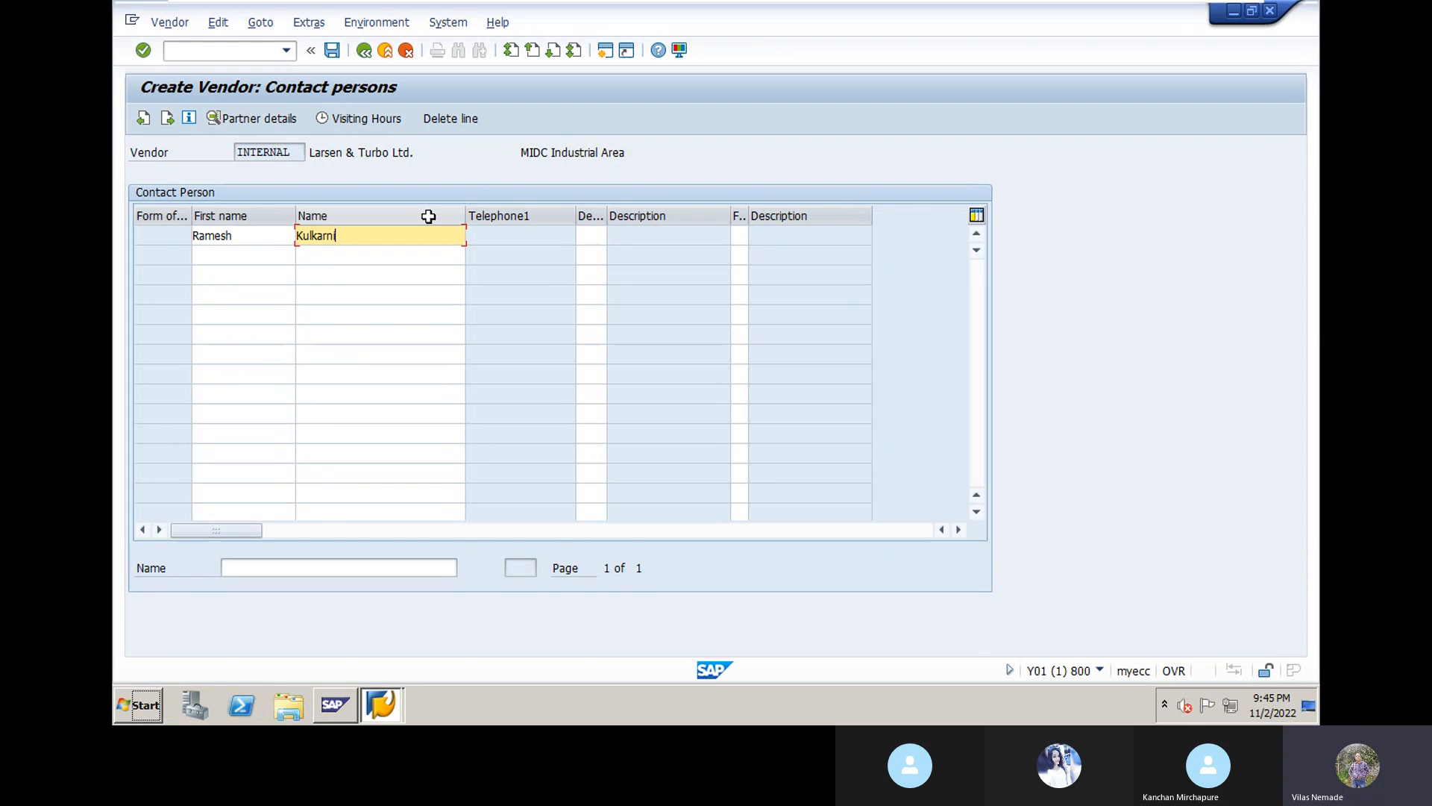
{"action": "key", "text": "Return"}
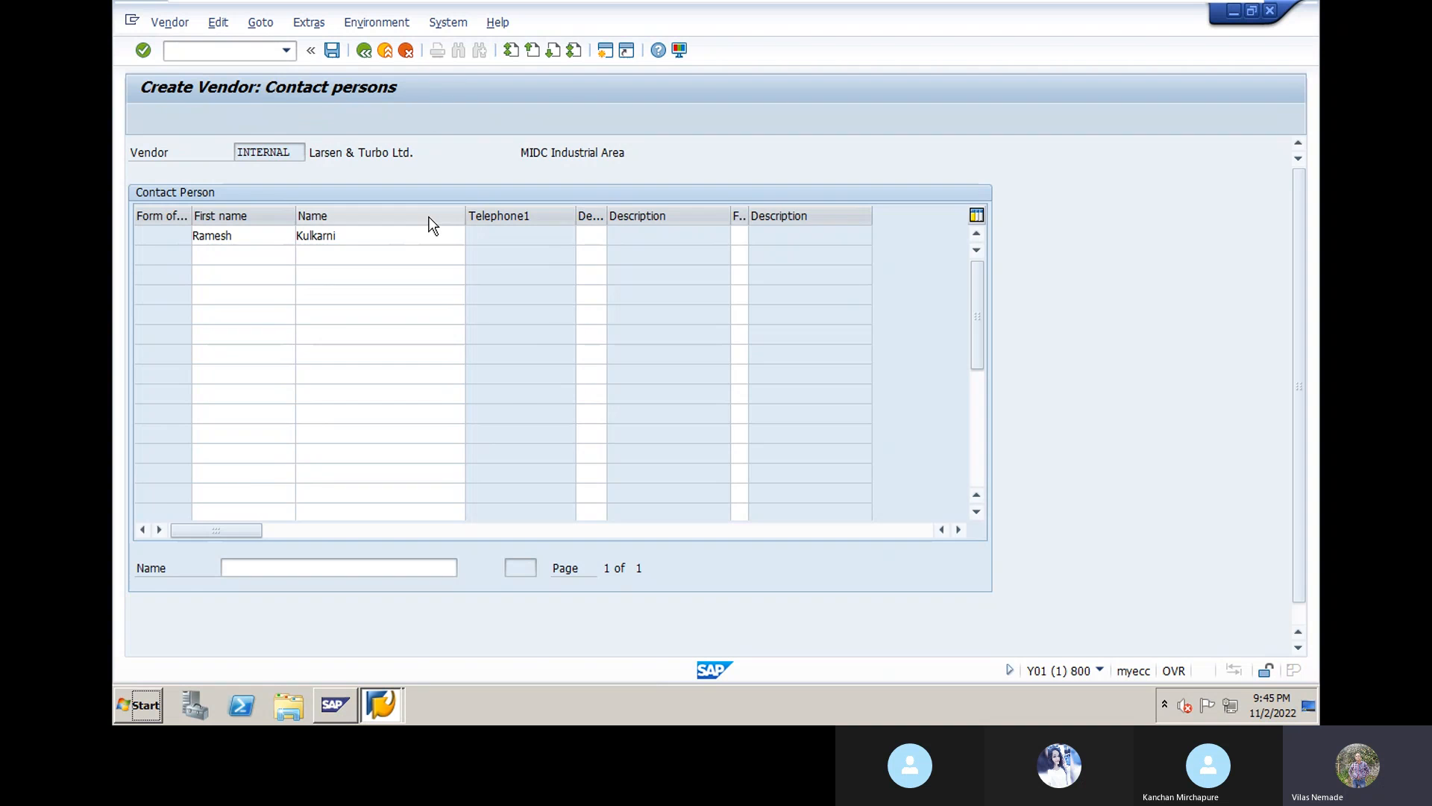
{"action": "key", "text": "Return"}
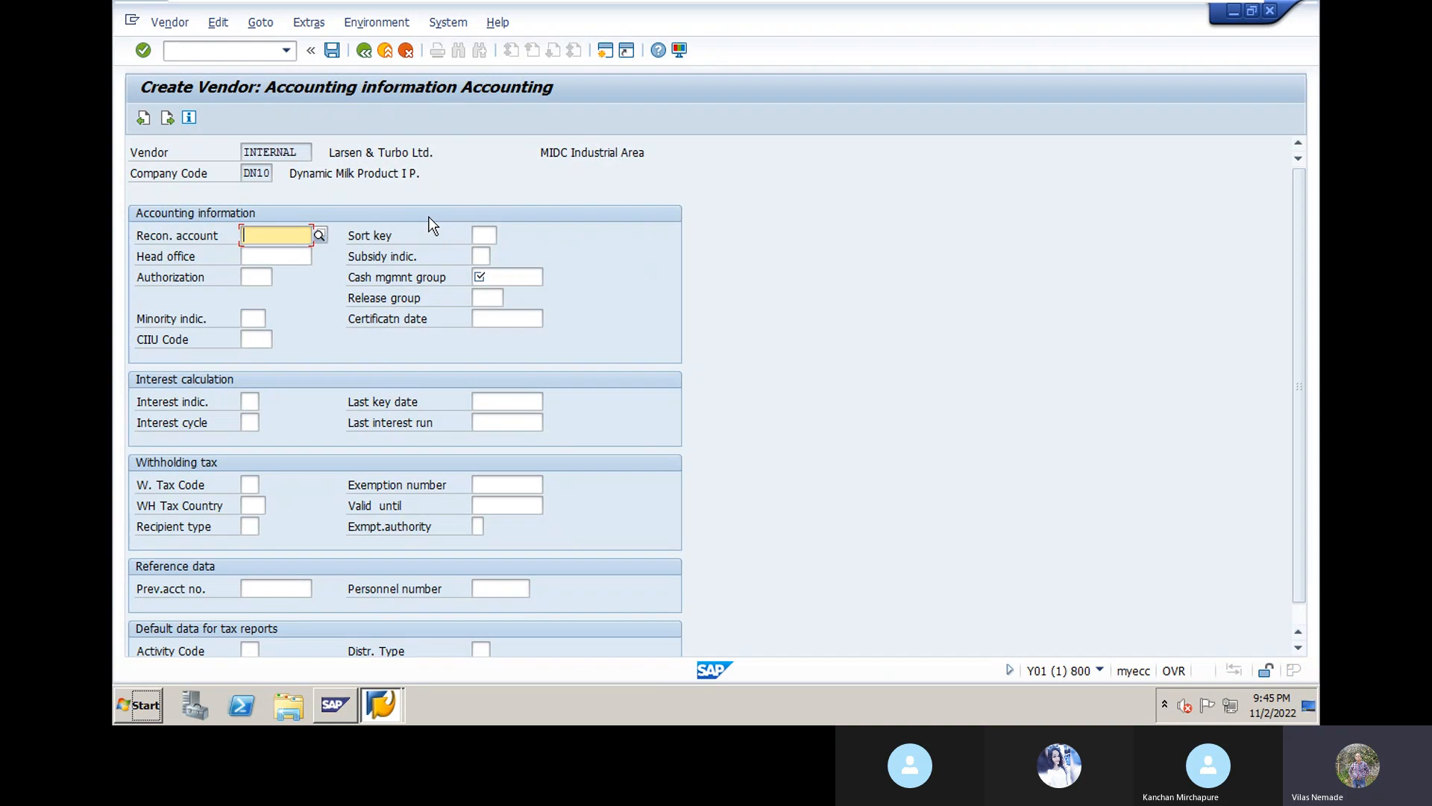
Step: Pick reconciliation account 14000 and sort key 012 (Vendor number) from the F4 lists
{"action": "left_click", "coordinate": [319, 235]}
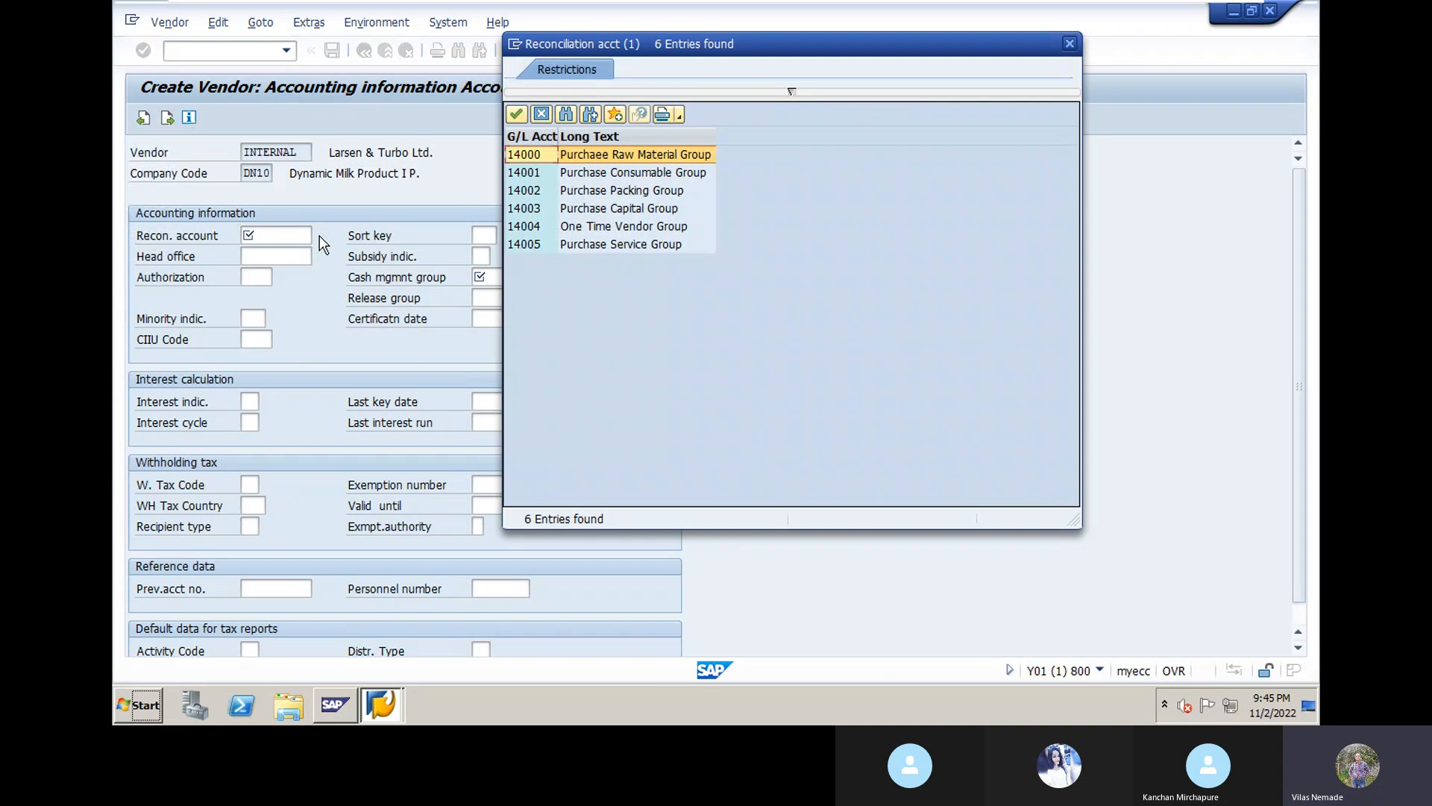
{"action": "double_click", "coordinate": [605, 155]}
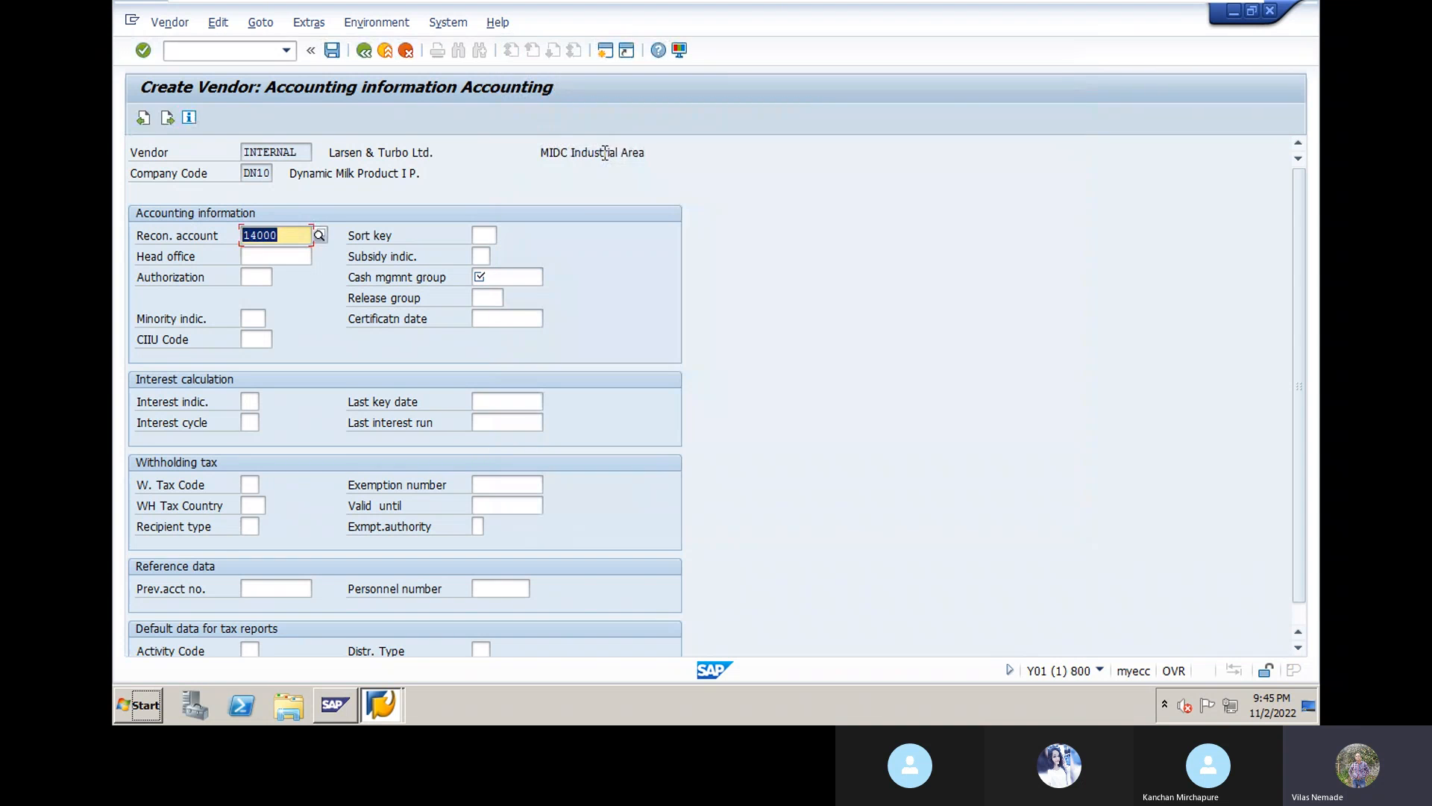
{"action": "left_click", "coordinate": [481, 237]}
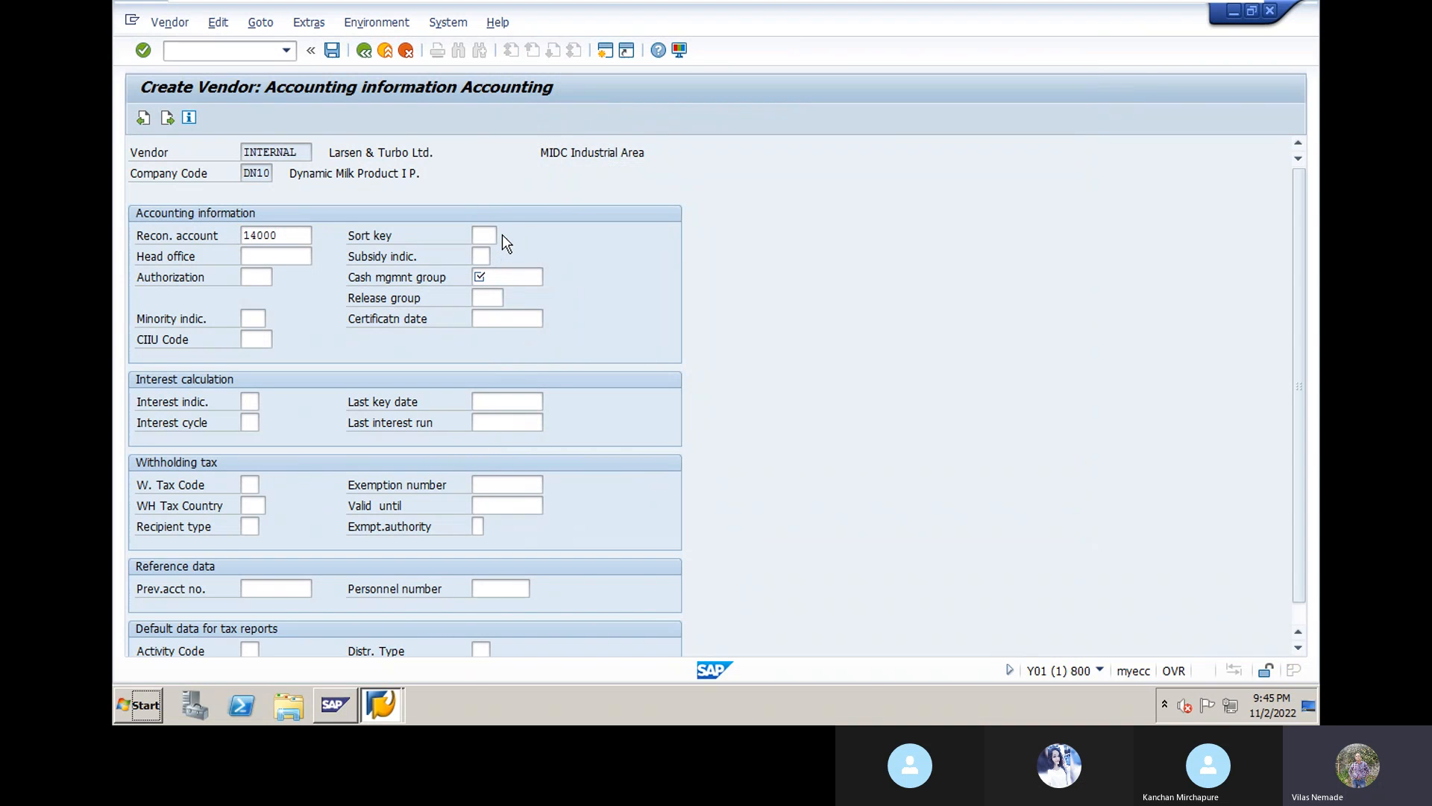
{"action": "left_click", "coordinate": [503, 236]}
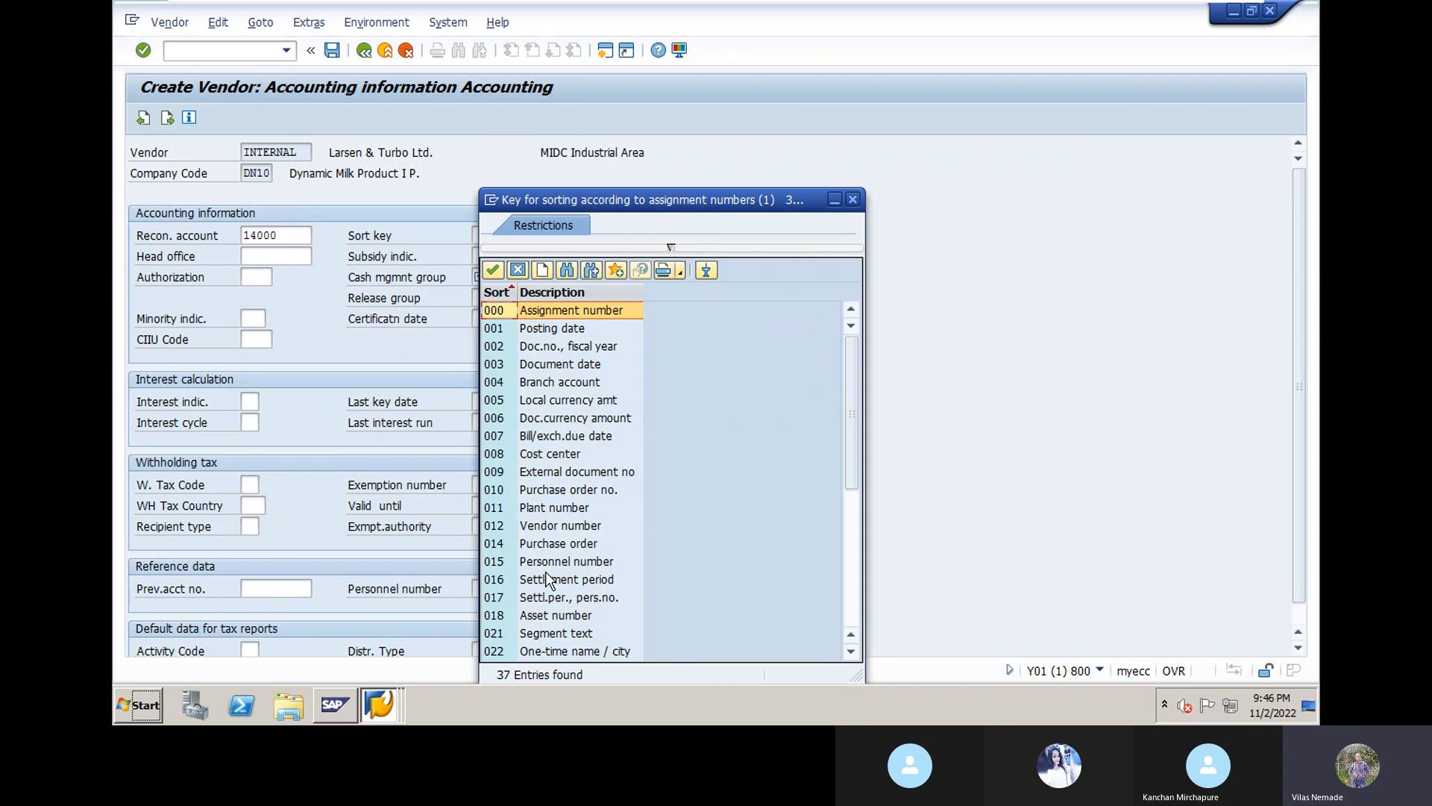
{"action": "left_click", "coordinate": [538, 526]}
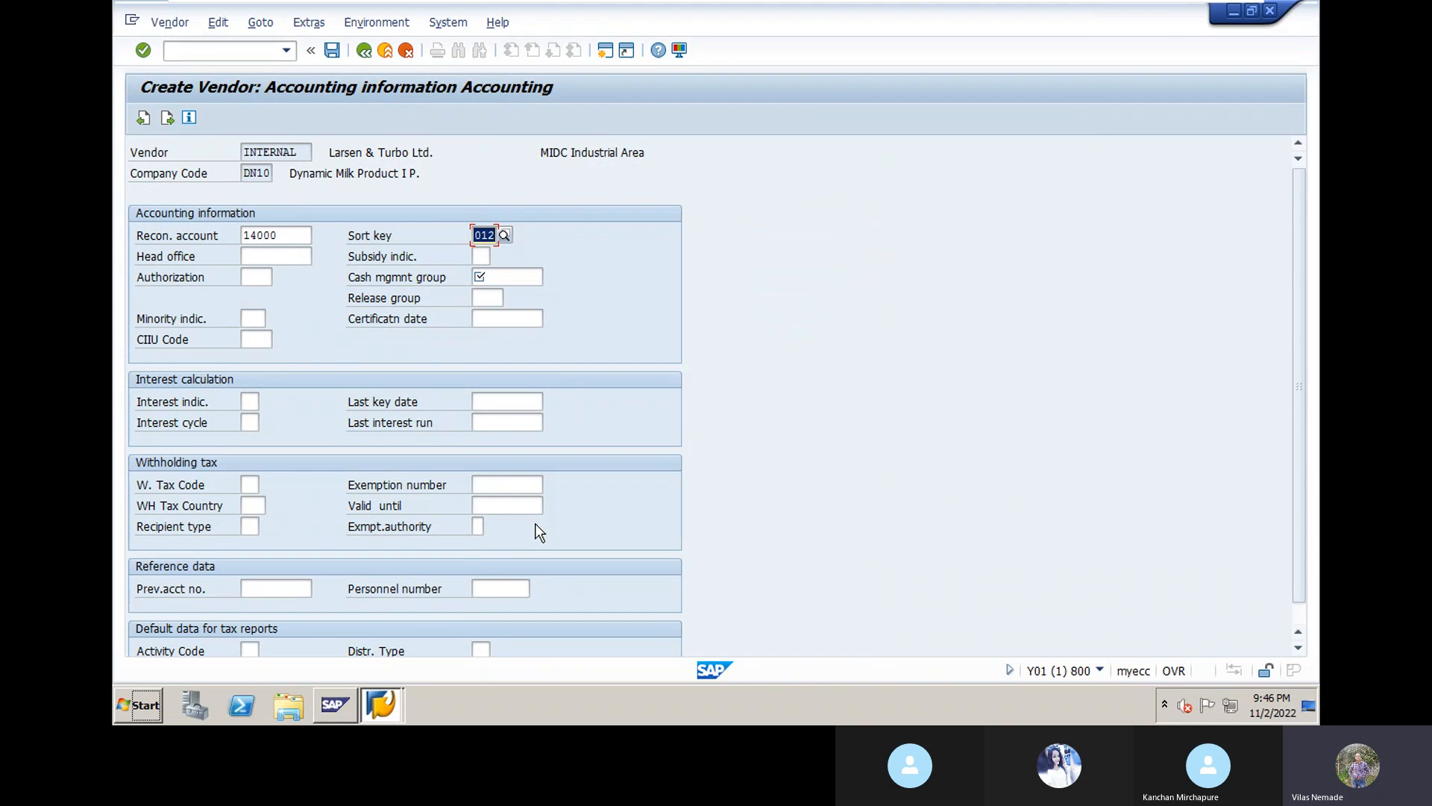
{"action": "left_click", "coordinate": [500, 277]}
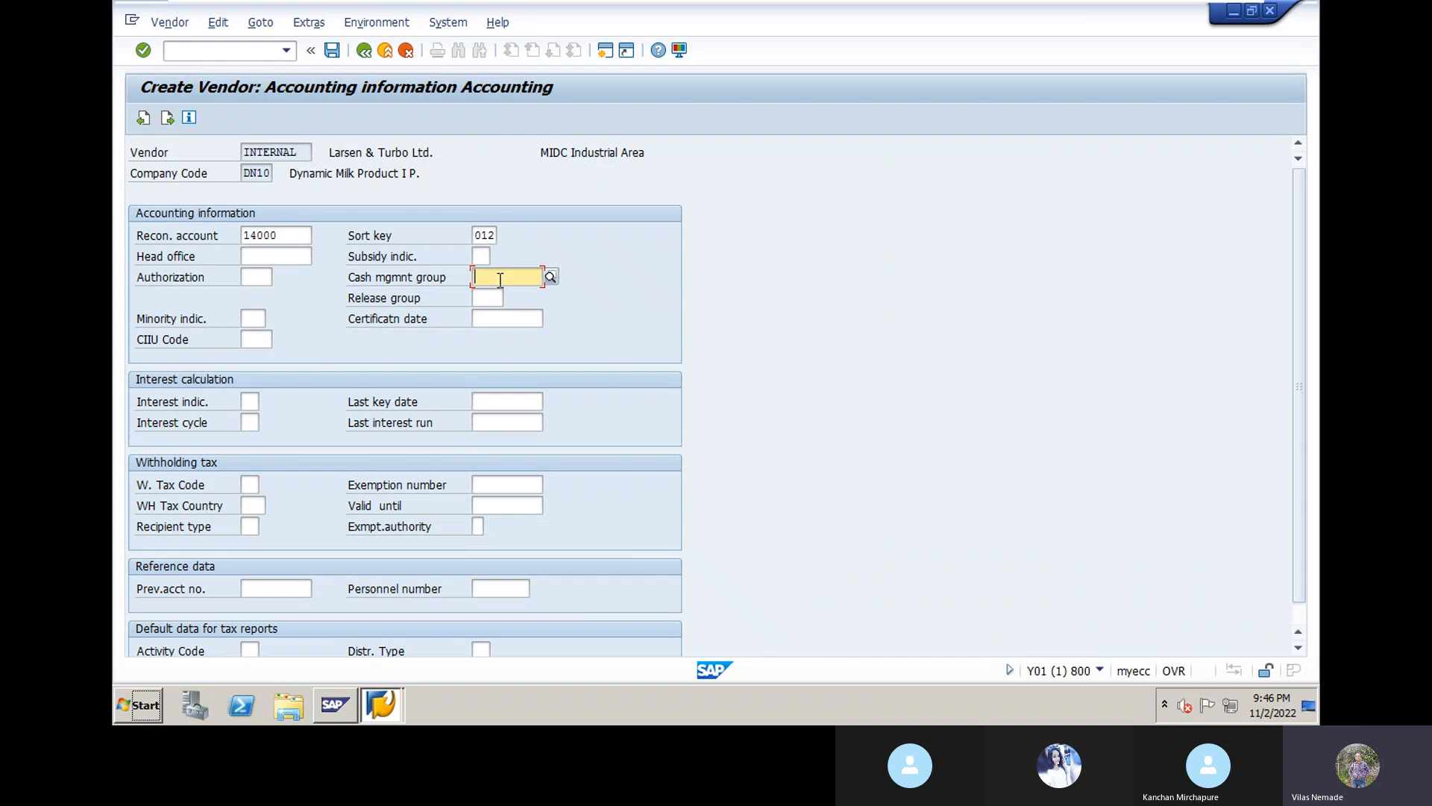
{"action": "left_click", "coordinate": [550, 278]}
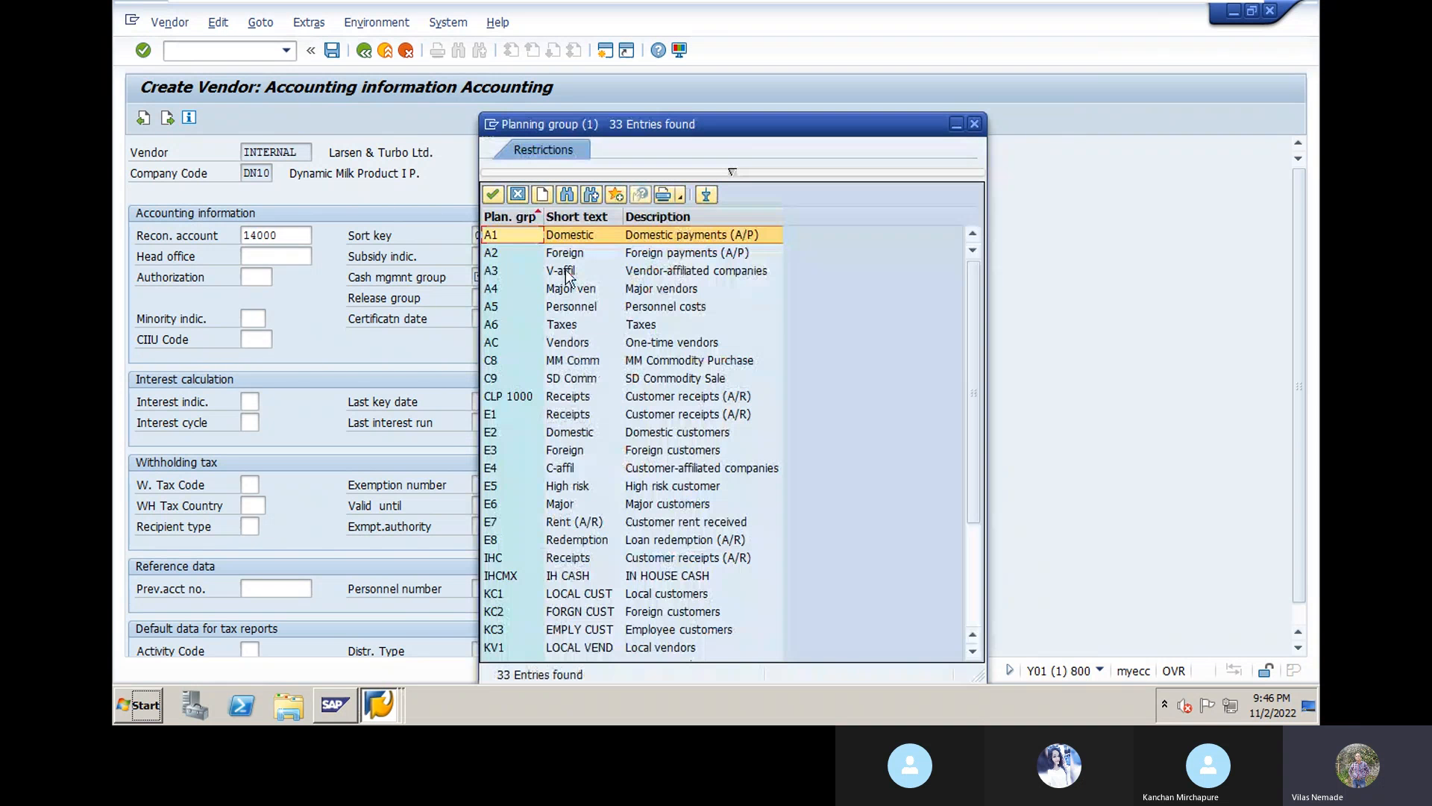
Step: Choose planning group A1 (Domestic) as cash management group and accept the accounting data
{"action": "double_click", "coordinate": [503, 235]}
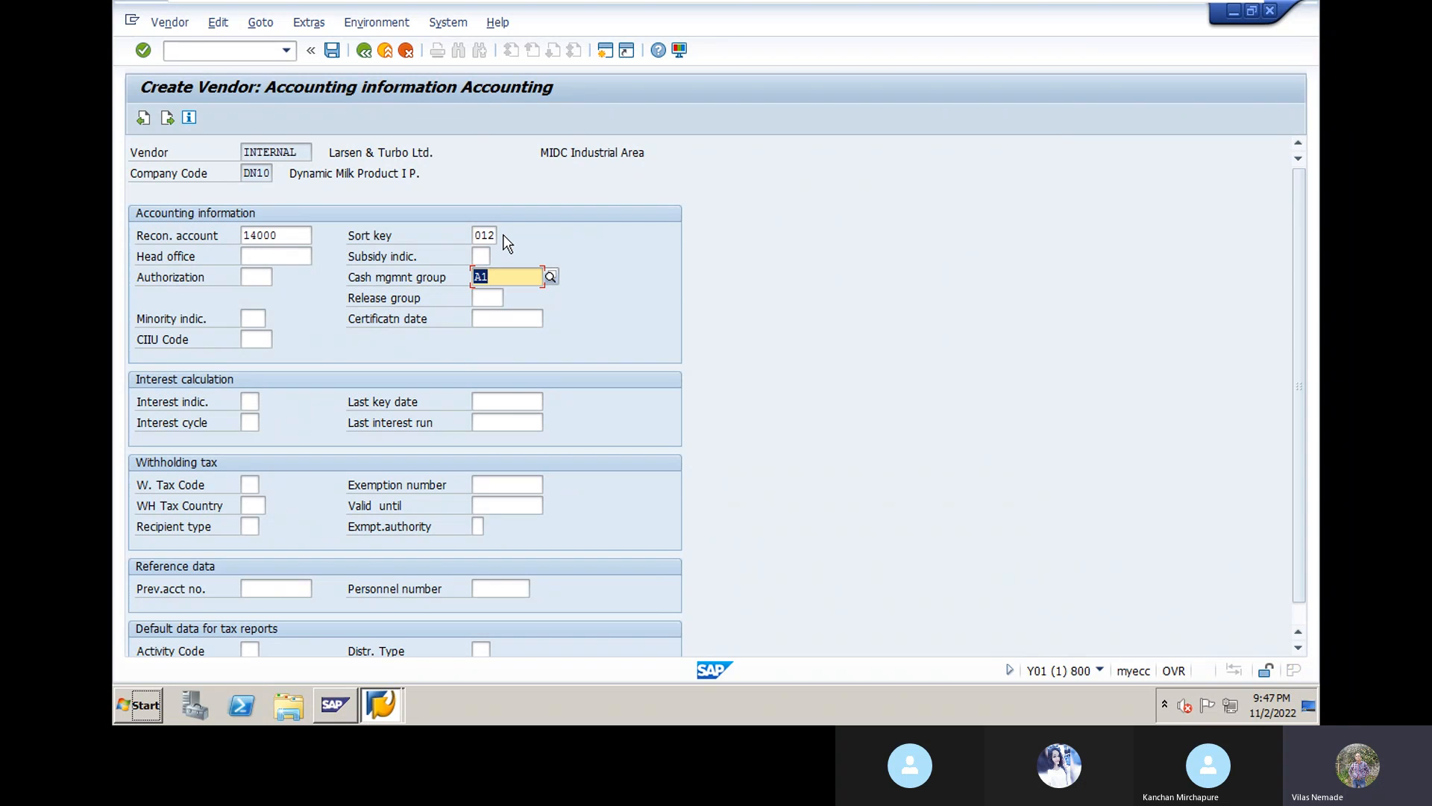
{"action": "key", "text": "Return"}
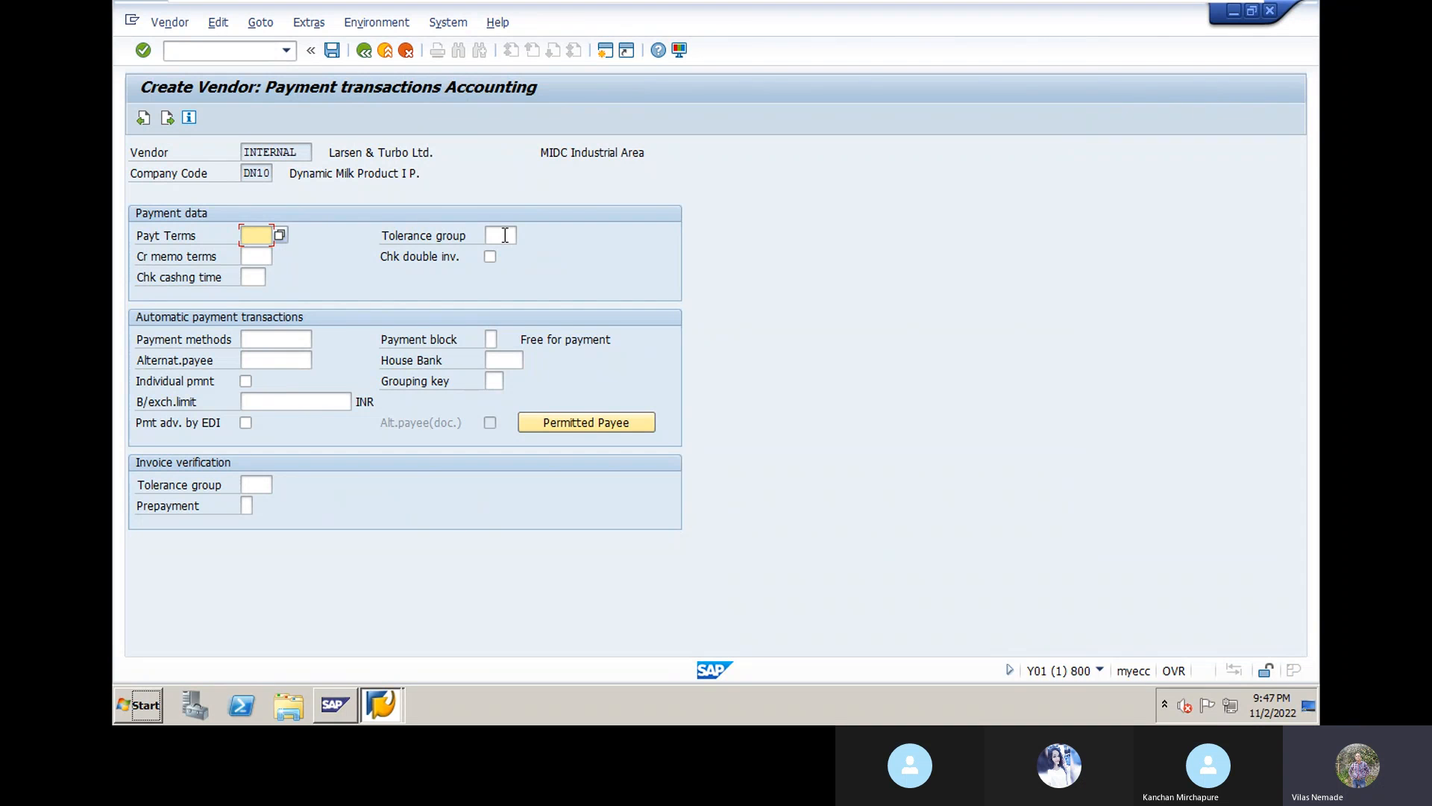
Step: Skip past the Payment transactions and Correspondence Accounting screens to the Last data screen reached prompt
{"action": "key", "text": "Return"}
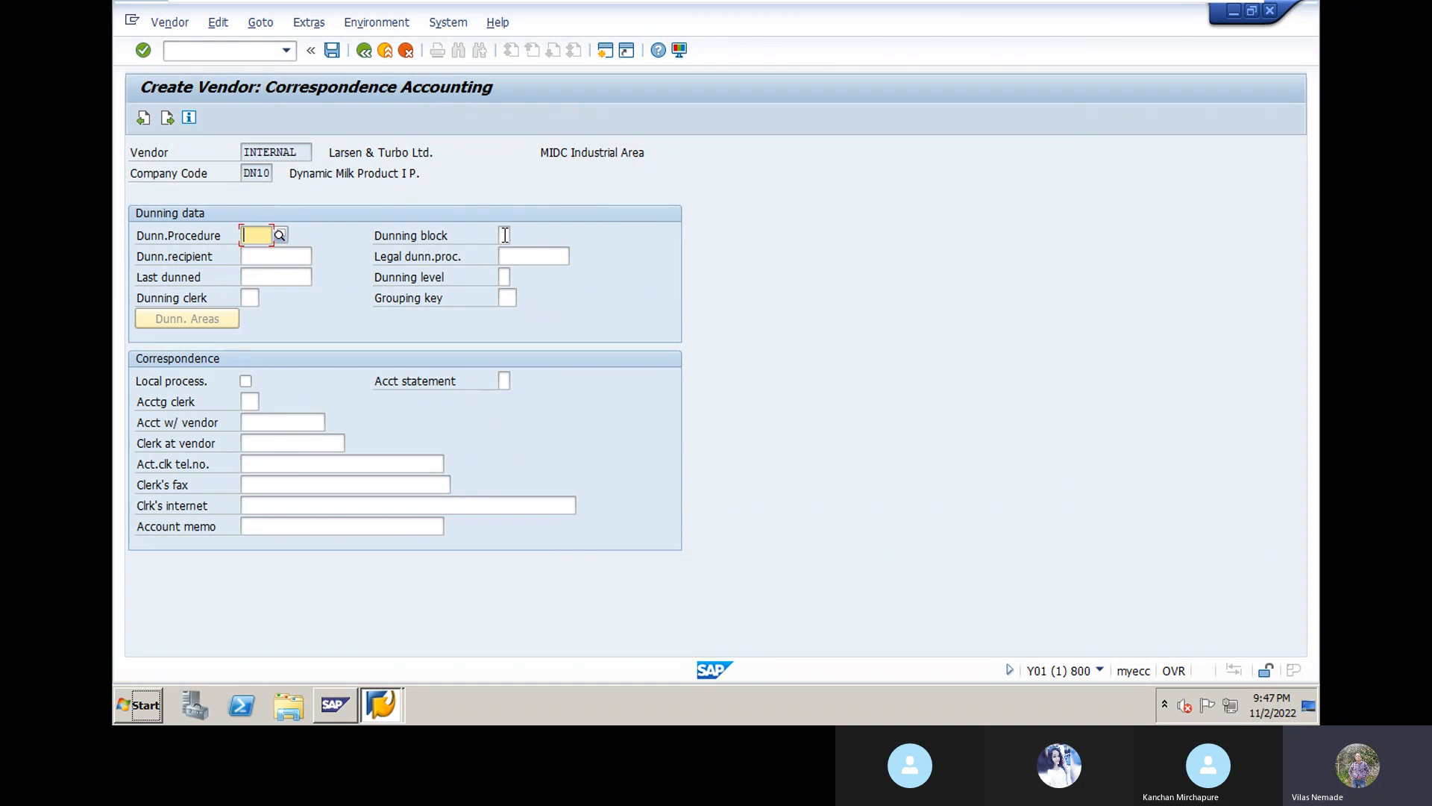
{"action": "key", "text": "Return"}
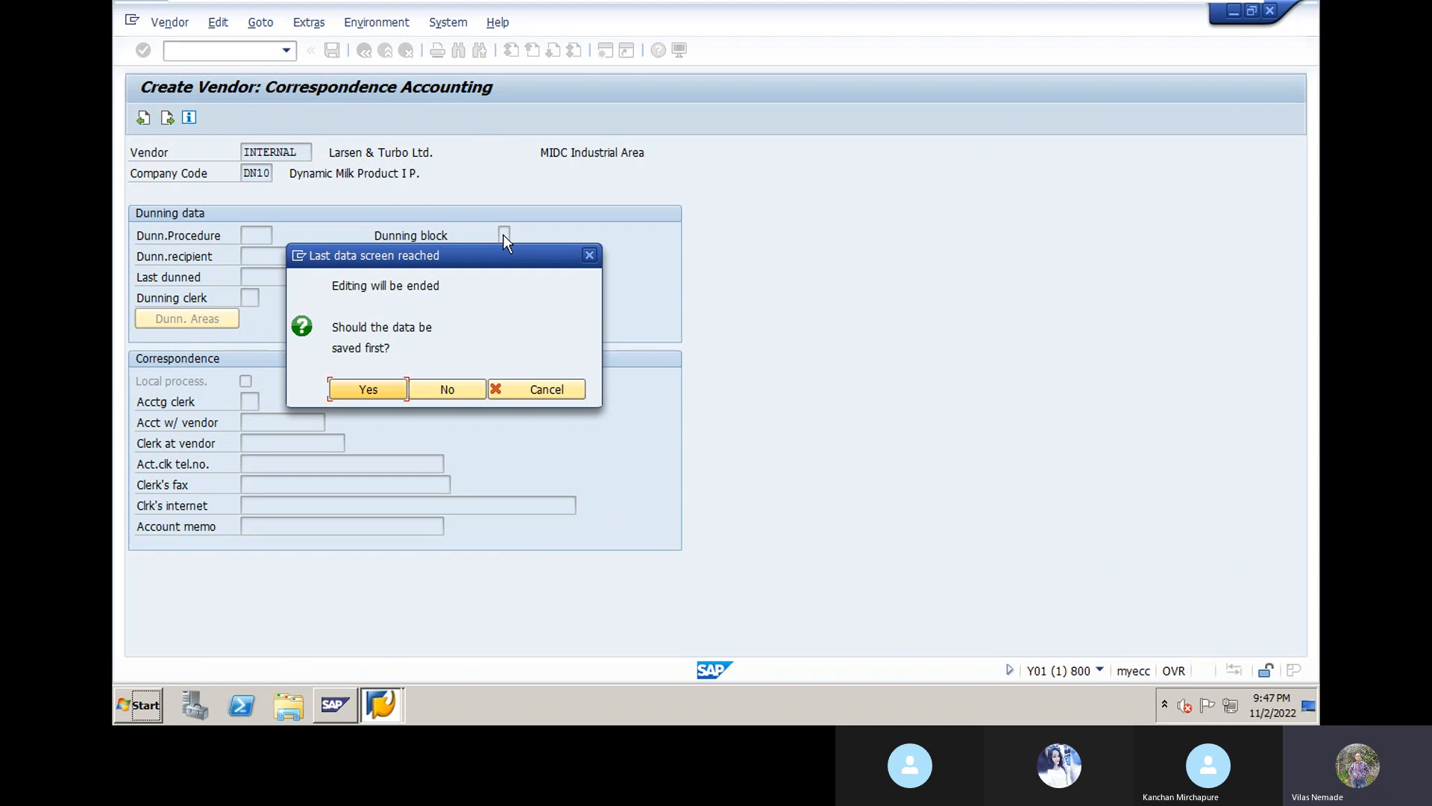
Step: Save vendor Larsen & Turbo Ltd. in company code DN10, then end the SAP session with /nex
{"action": "key", "text": "Return"}
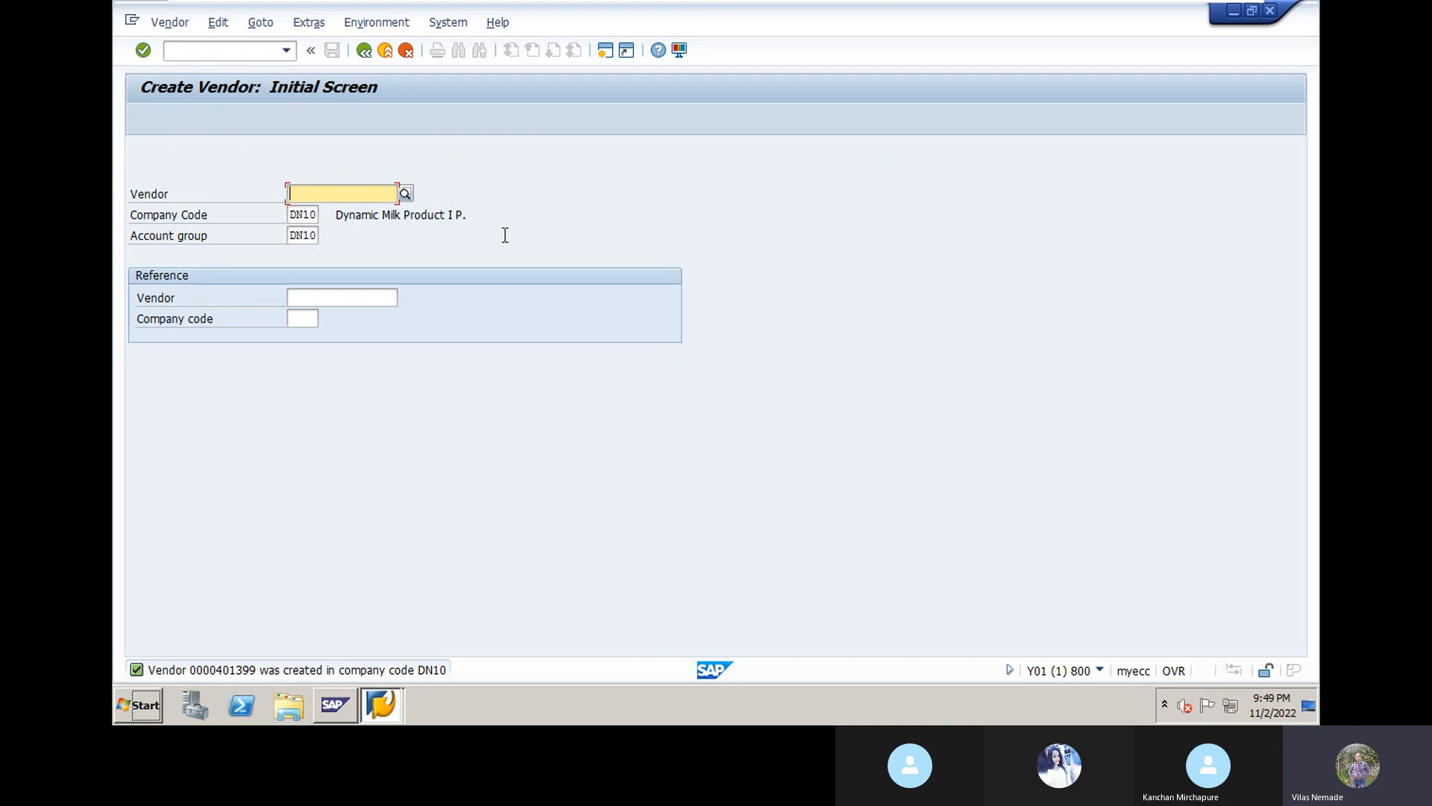
{"action": "left_click", "coordinate": [212, 49]}
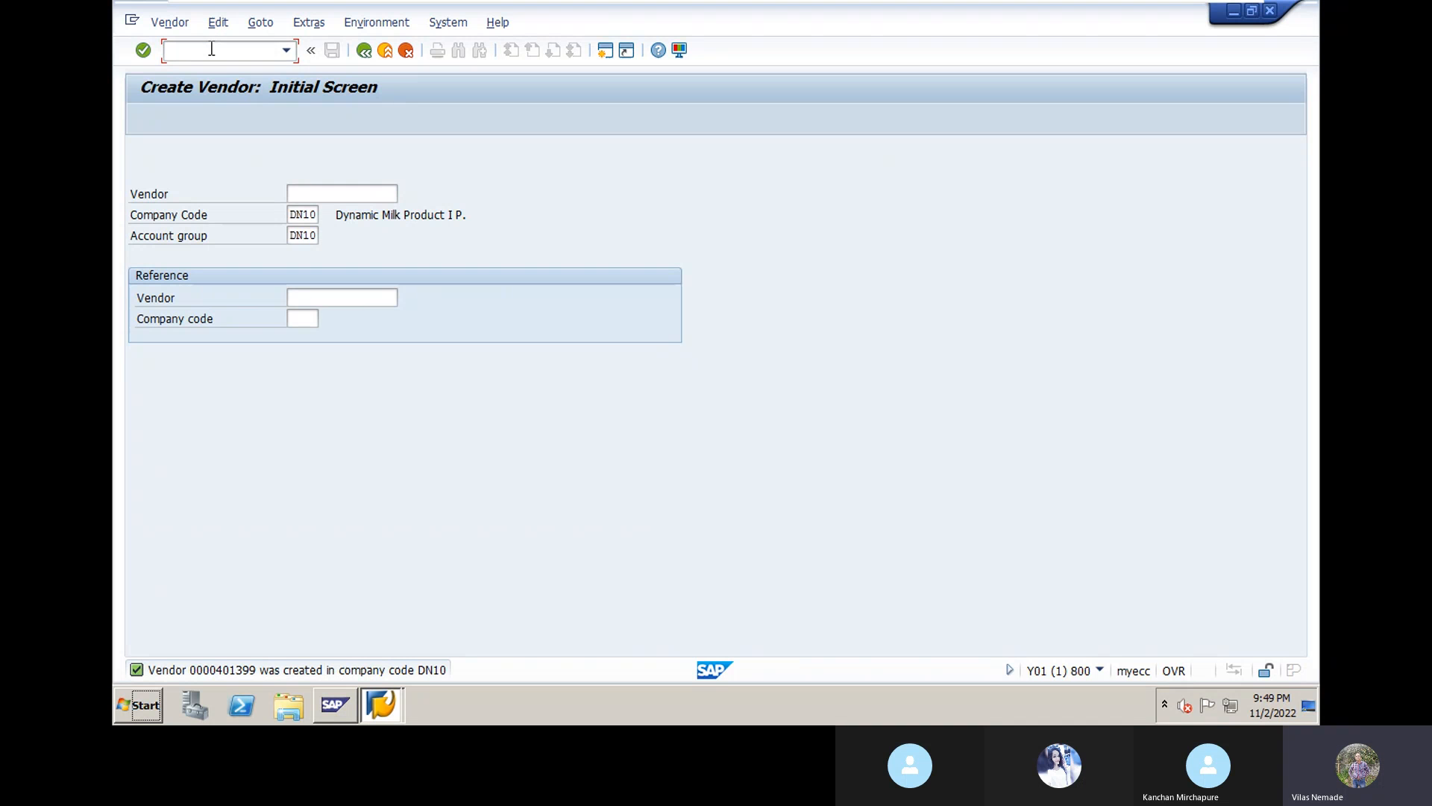
{"action": "type", "text": "/nex"}
{"action": "key", "text": "Return"}
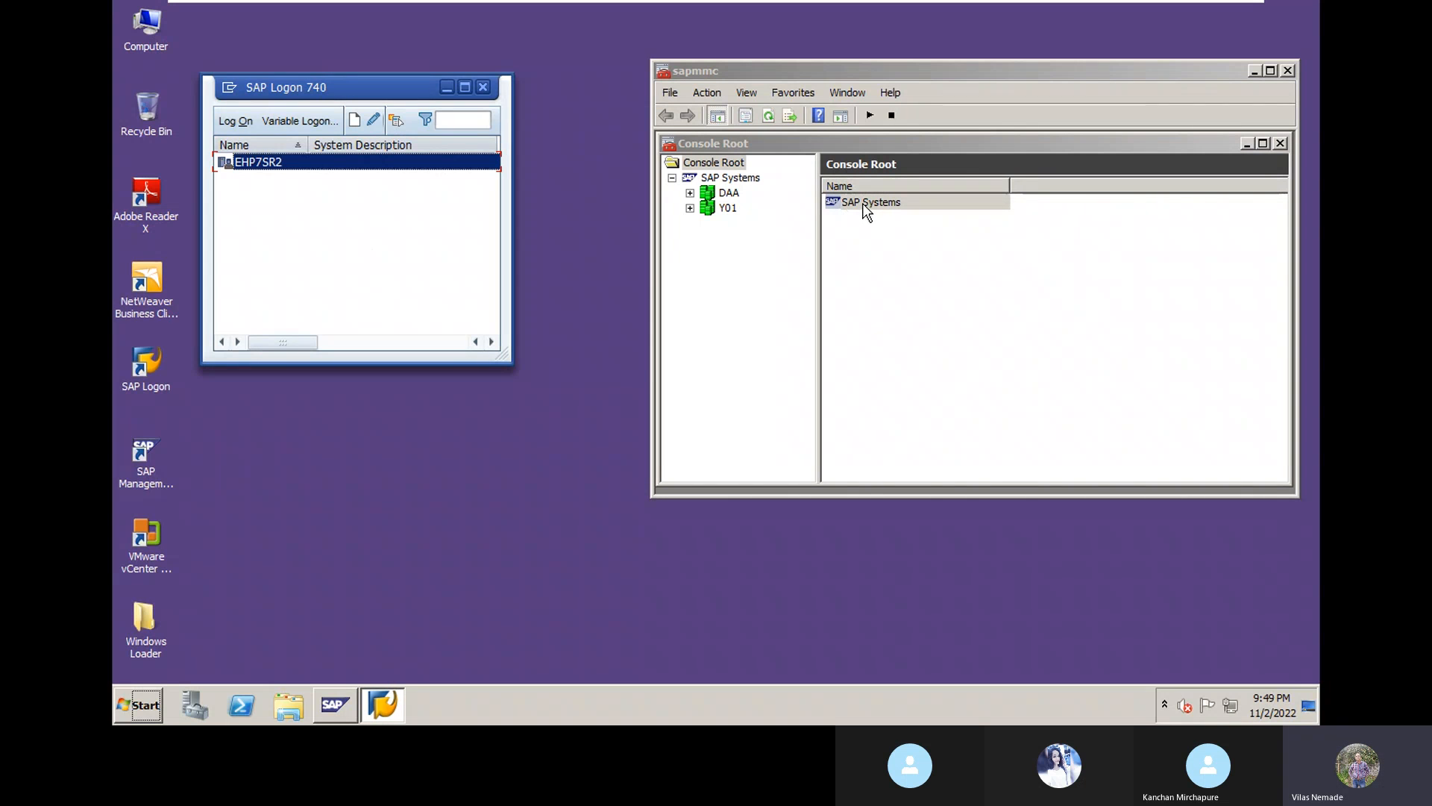
Step: Hard-stop all SAP systems in the Management Console, then bring the Skype call window forward
{"action": "right_click", "coordinate": [866, 203]}
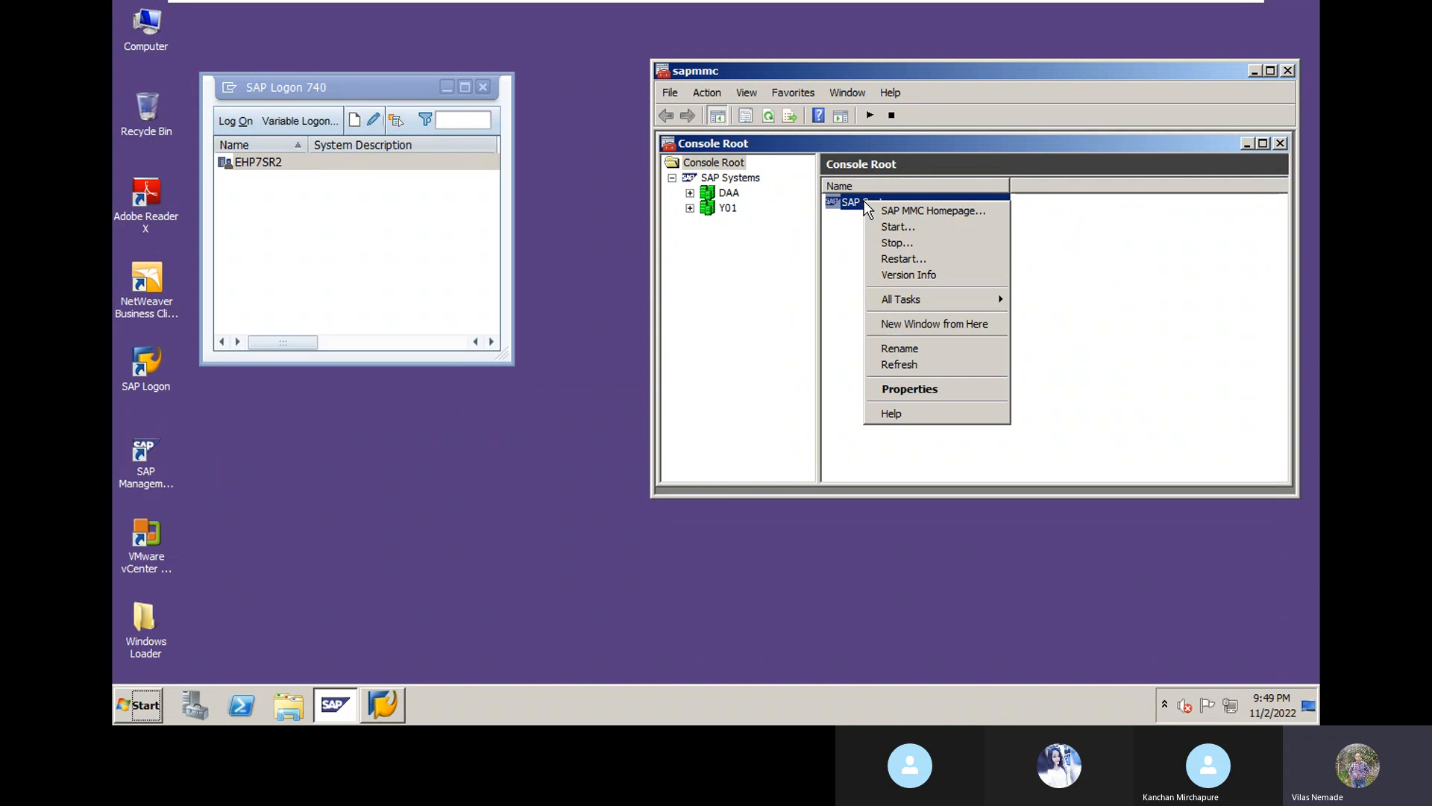
{"action": "left_click", "coordinate": [896, 243]}
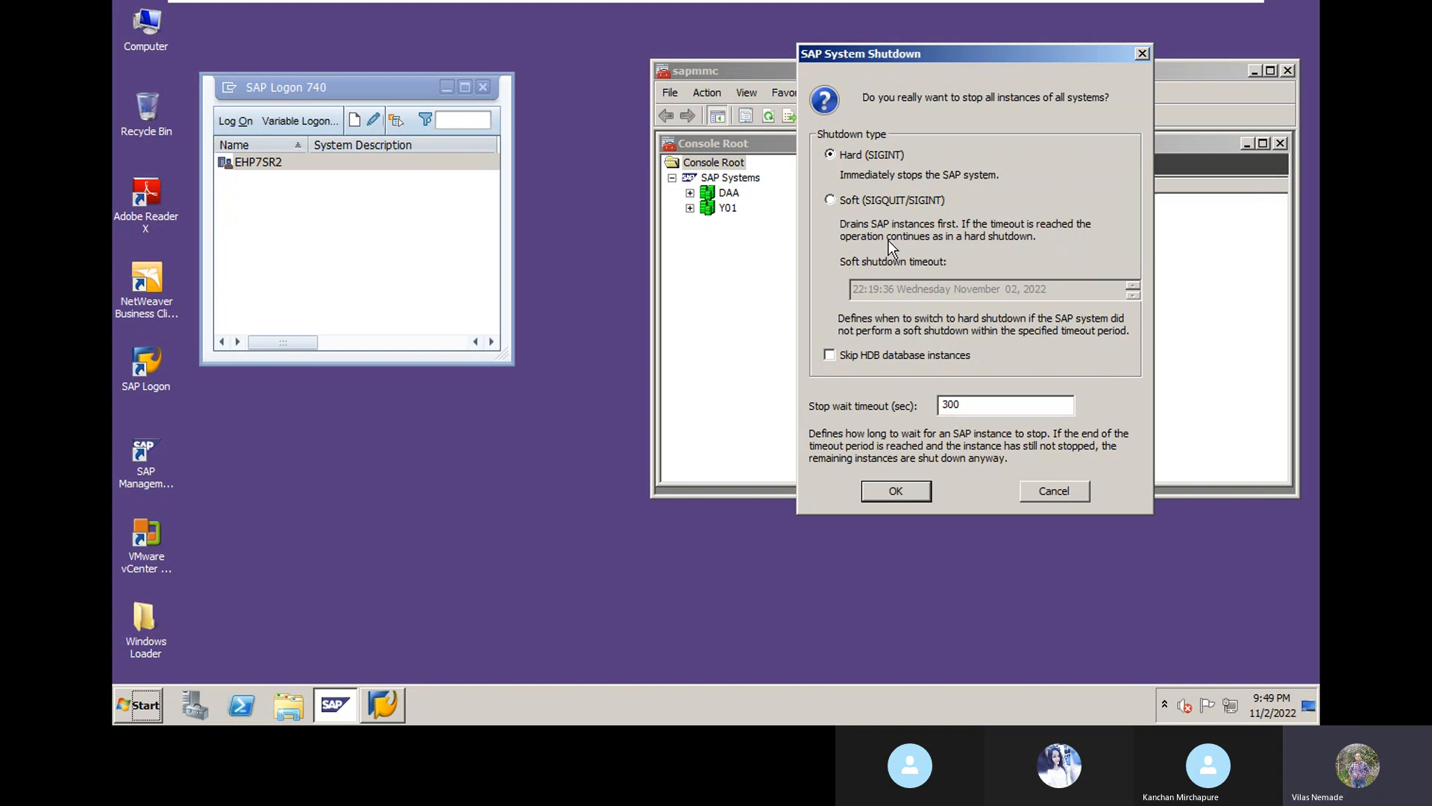
{"action": "left_click", "coordinate": [894, 489]}
{"action": "mouse_move", "coordinate": [858, 11]}
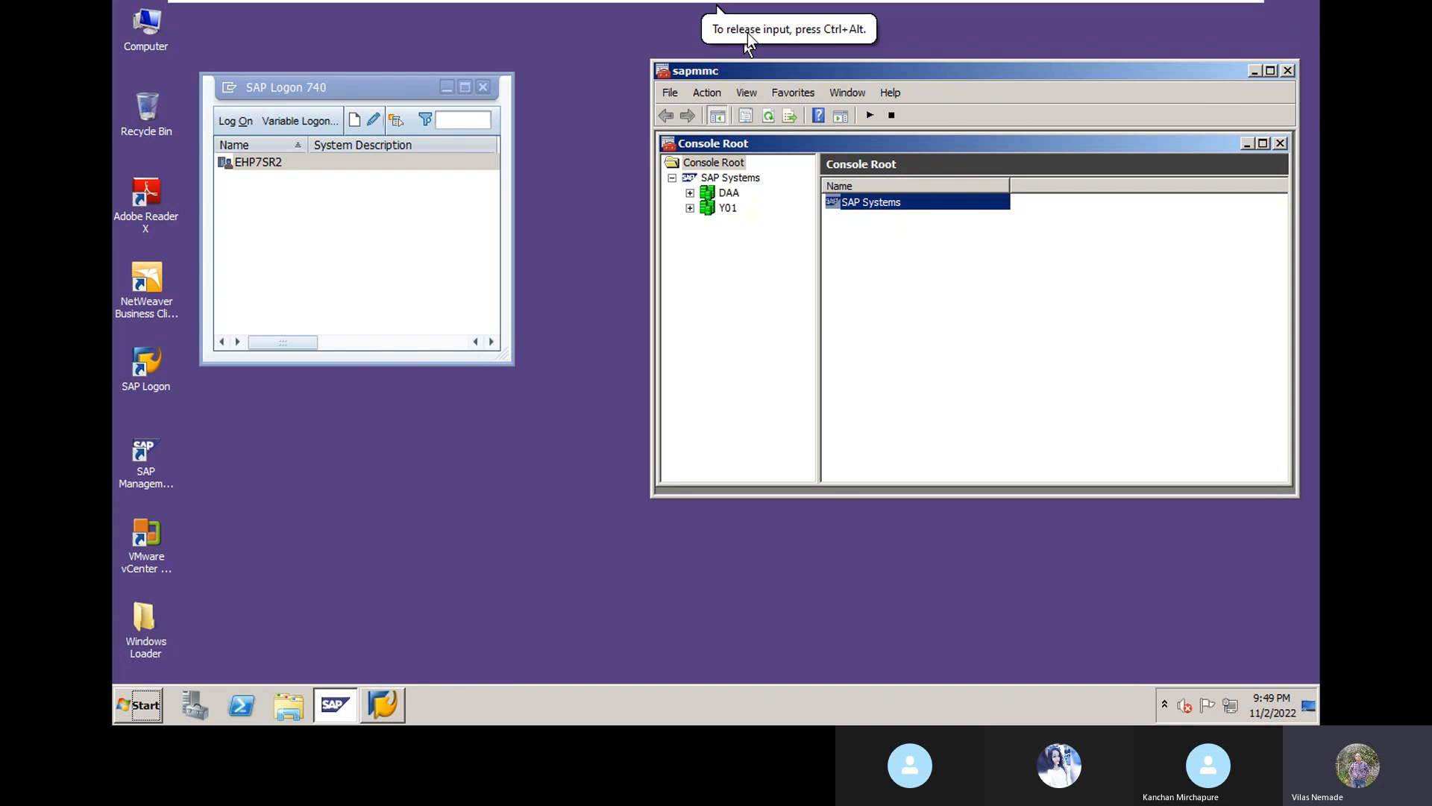
{"action": "key", "text": "alt+Tab"}
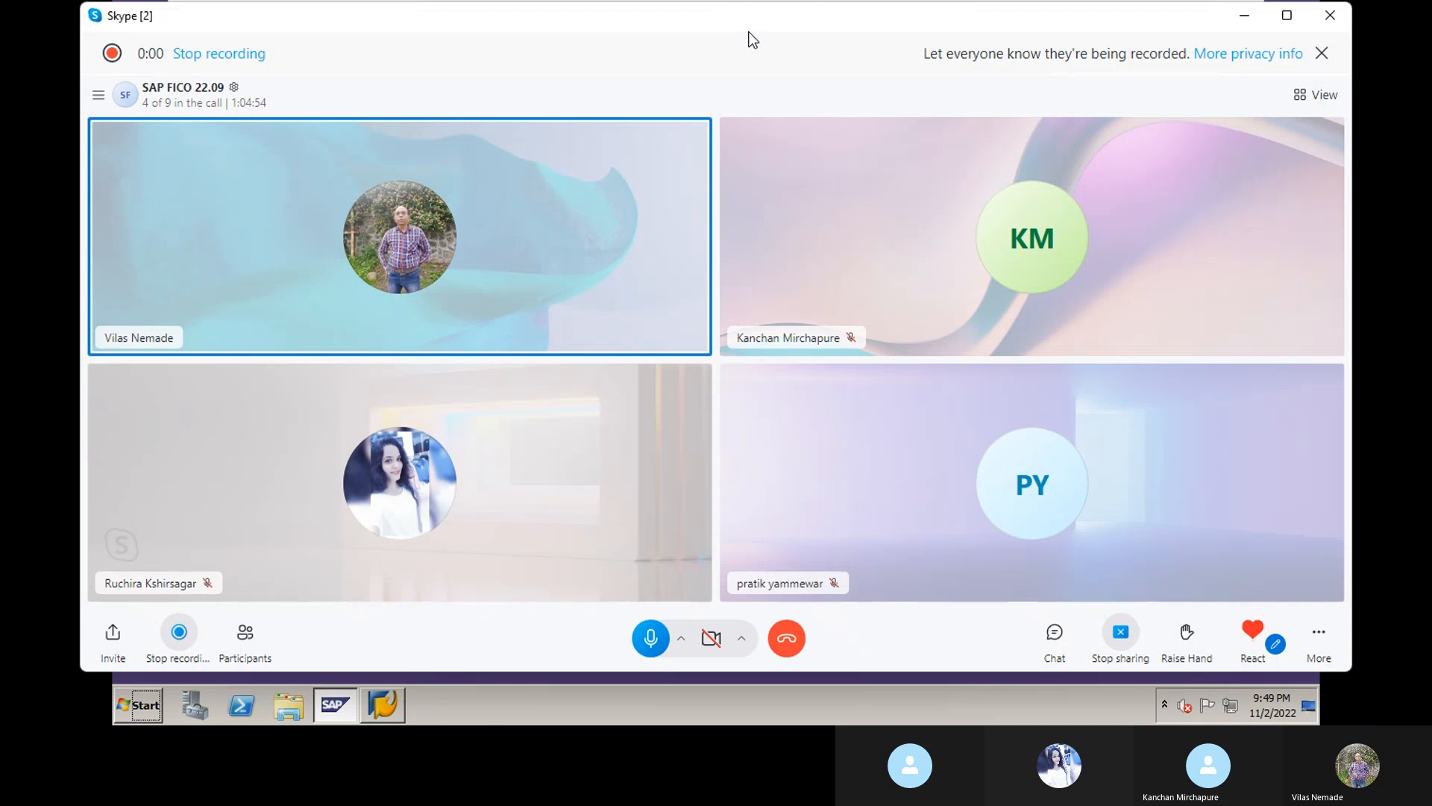